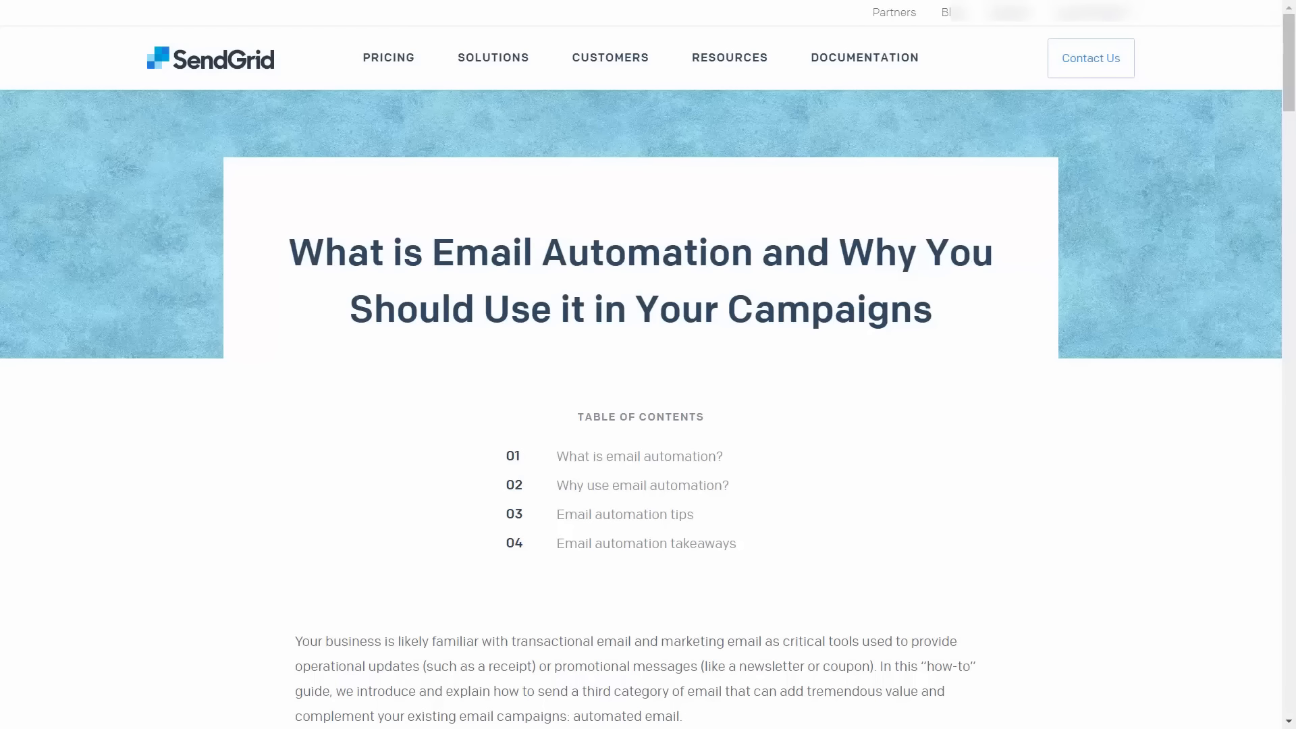
- Look through SendGrid's page on inbox delivery, cloud email infrastructure and customer testimonials
key("ctrl+Tab")
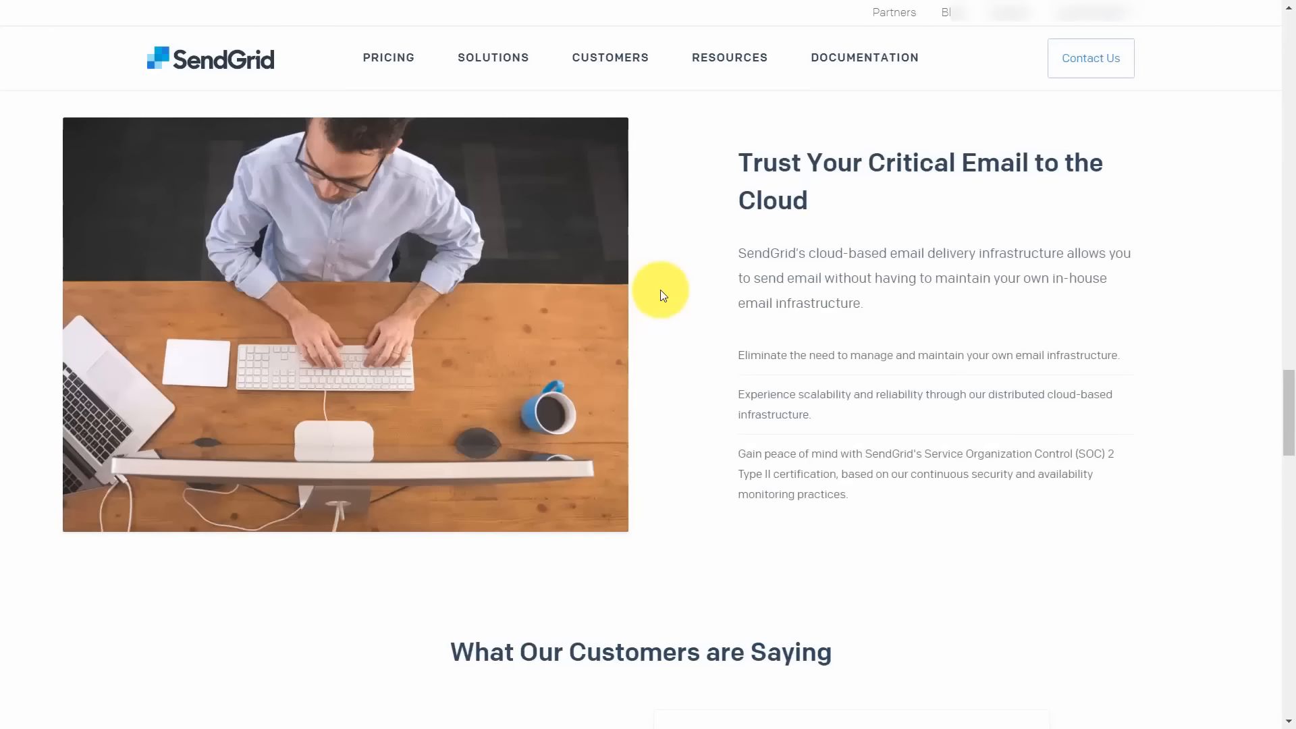
scroll(660, 295, "down", 8)
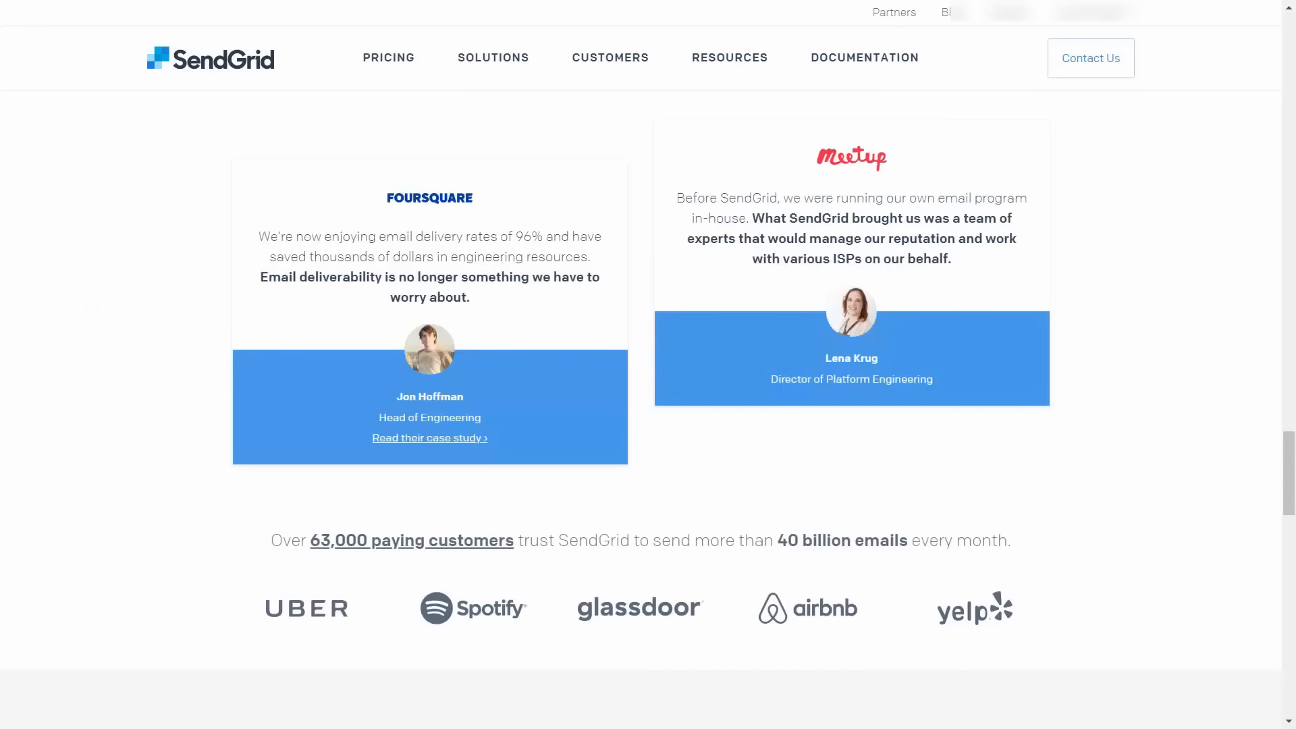
scroll(800, 429, "up", 20)
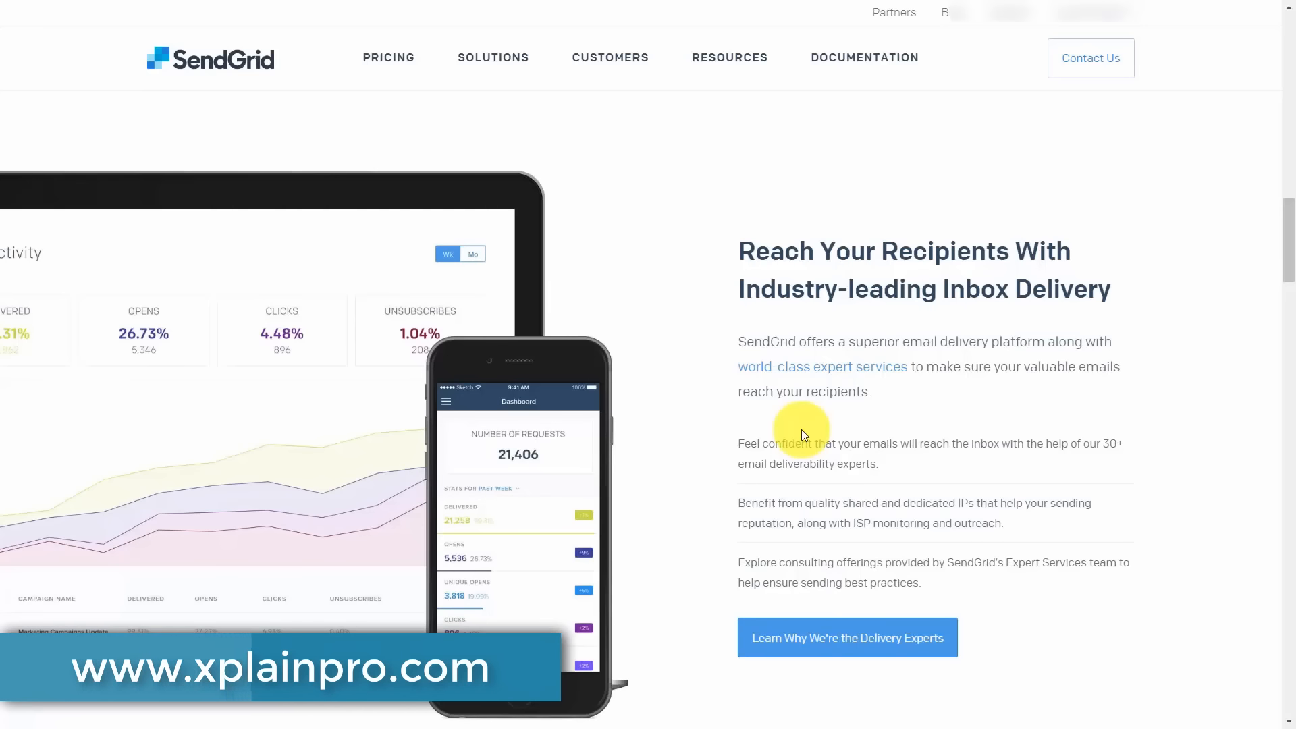
scroll(738, 500, "up", 20)
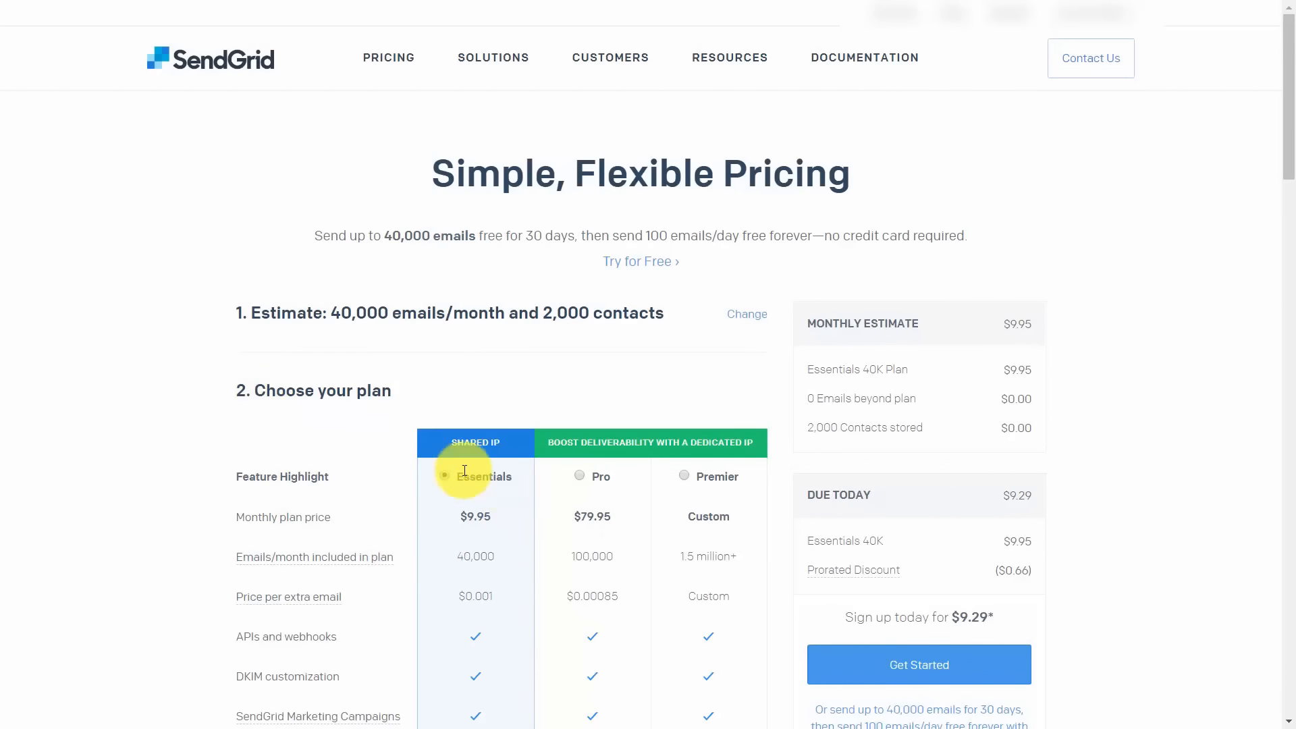
- Compare the features and monthly prices of the Essentials, Pro and Premier plans
scroll(463, 473, "down", 1)
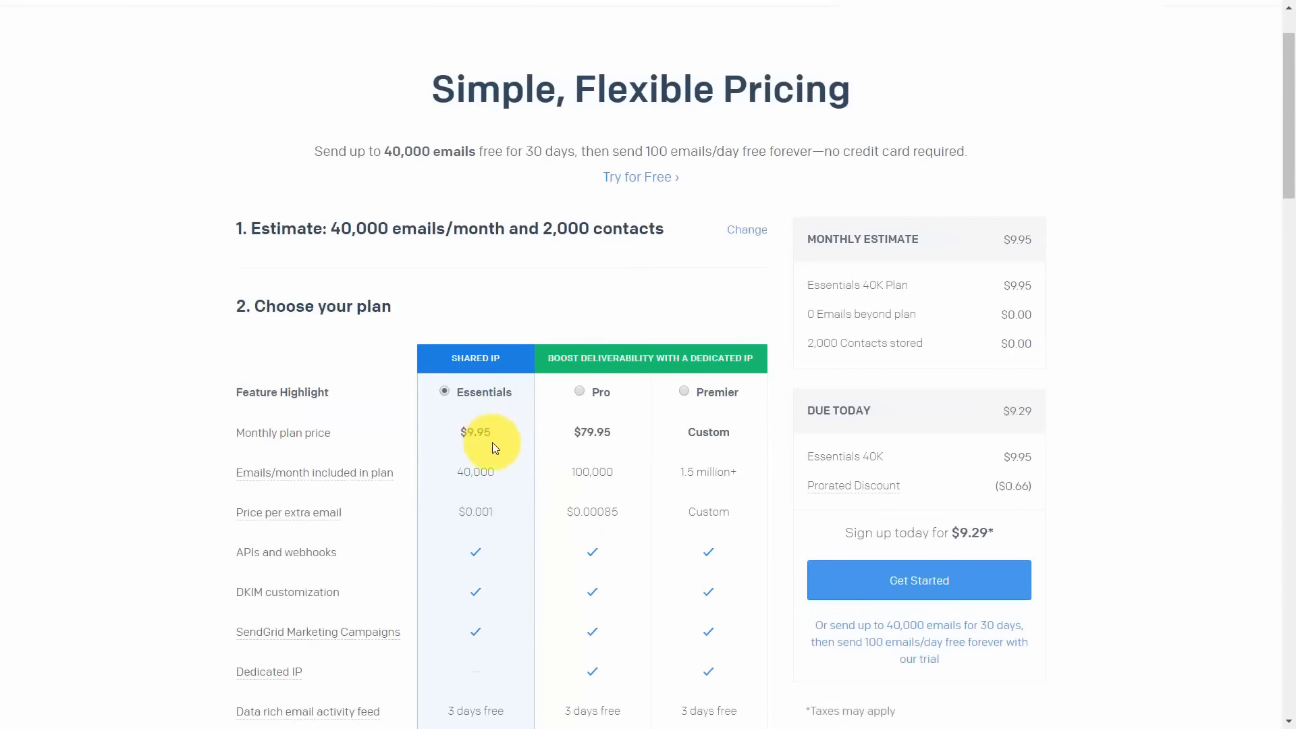
scroll(492, 442, "down", 2)
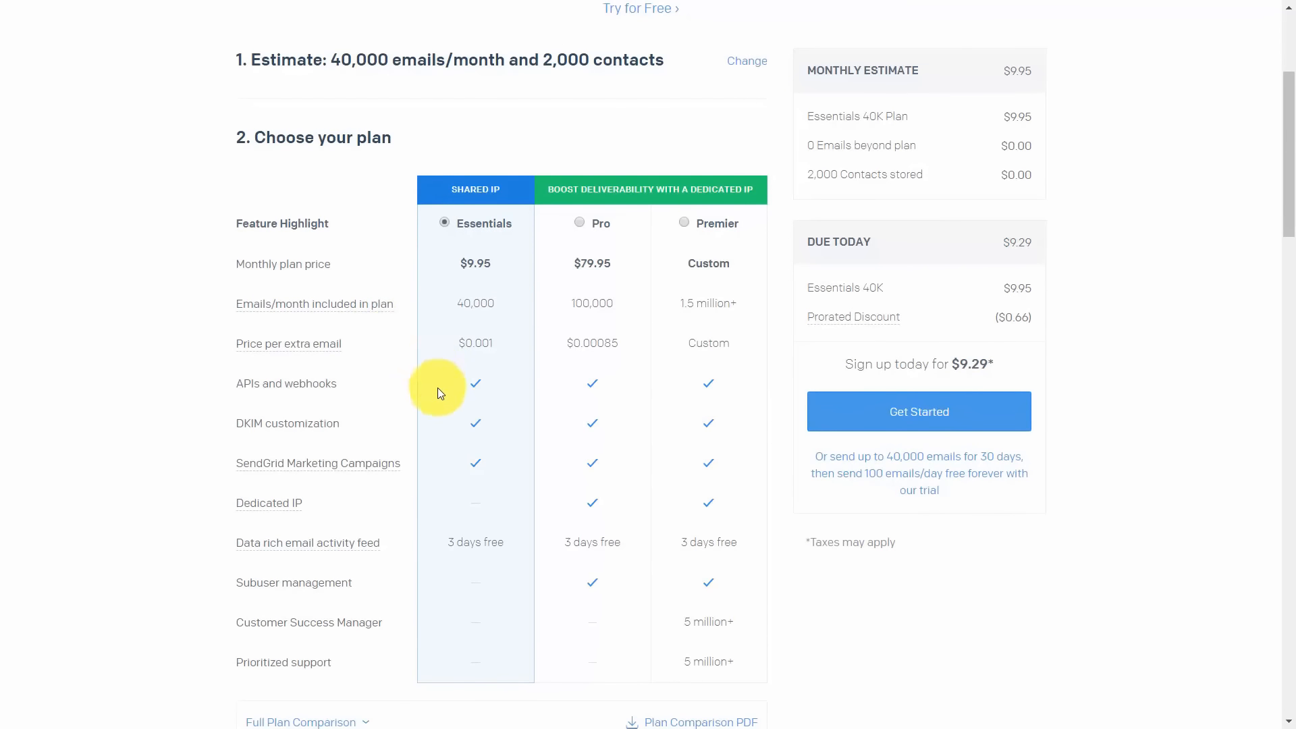
scroll(437, 388, "up", 3)
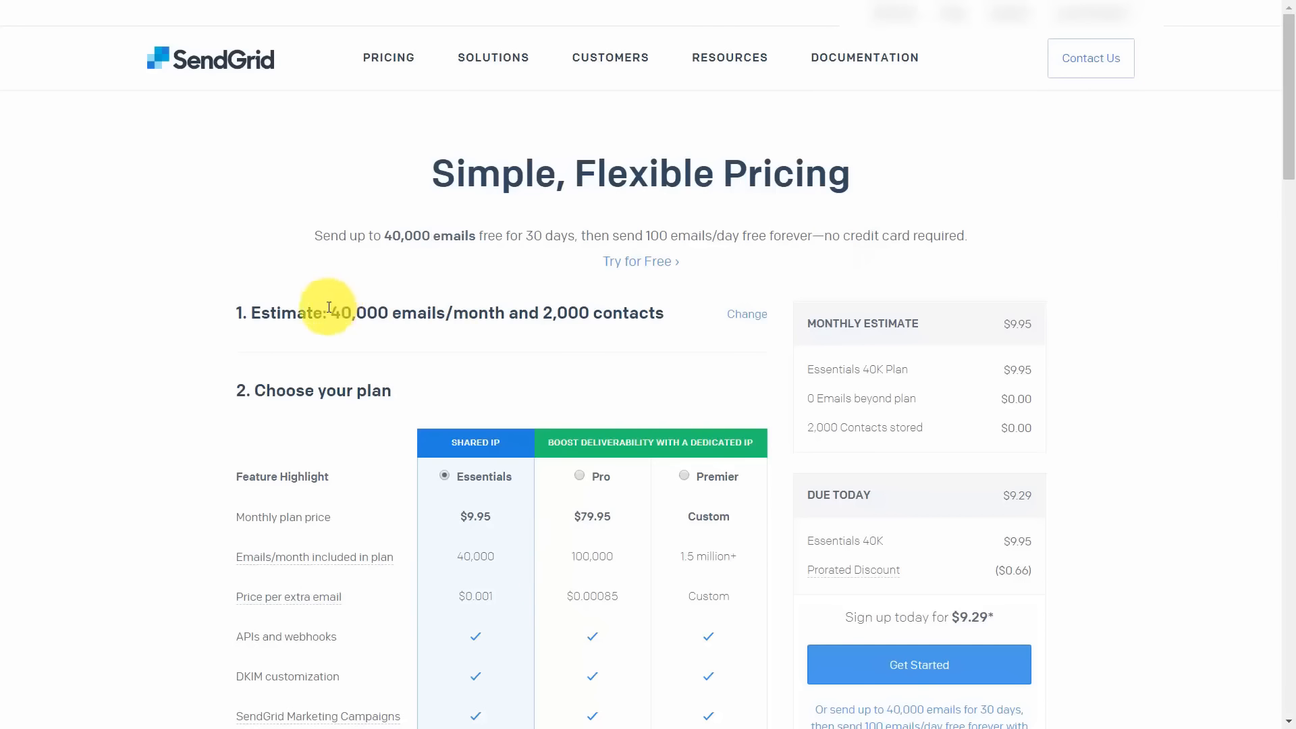
- Try the pricing estimate with 15,000 and 0 stored contacts, and open the free trial sign-up form
left_click(628, 263)
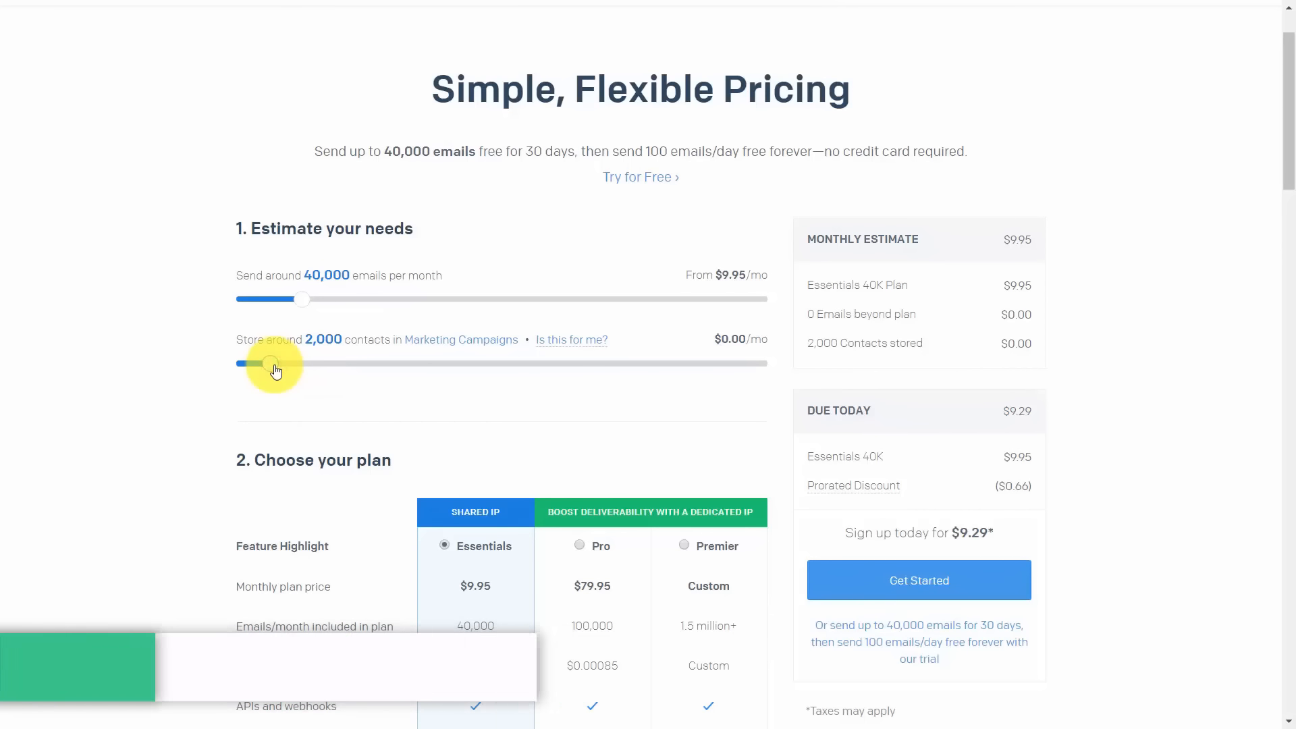
left_click_drag(276, 371, 431, 364)
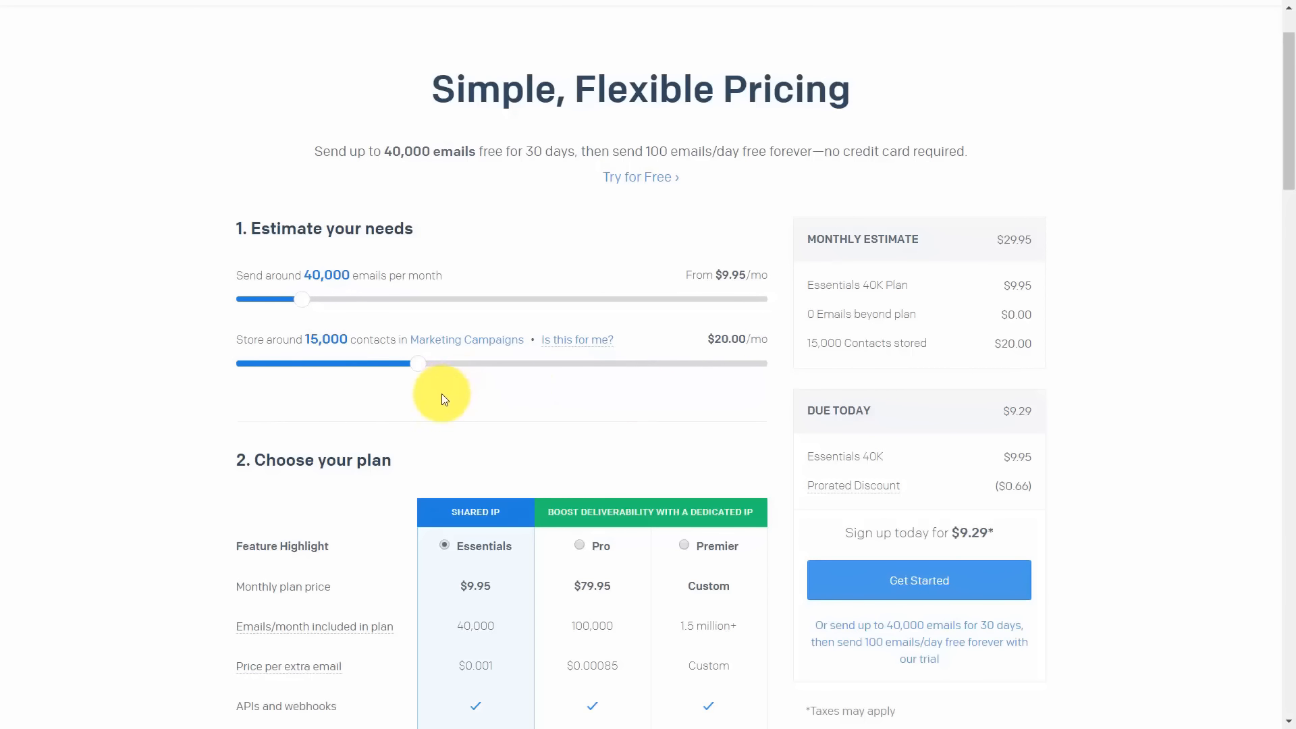
left_click(421, 364)
left_click_drag(422, 367, 245, 365)
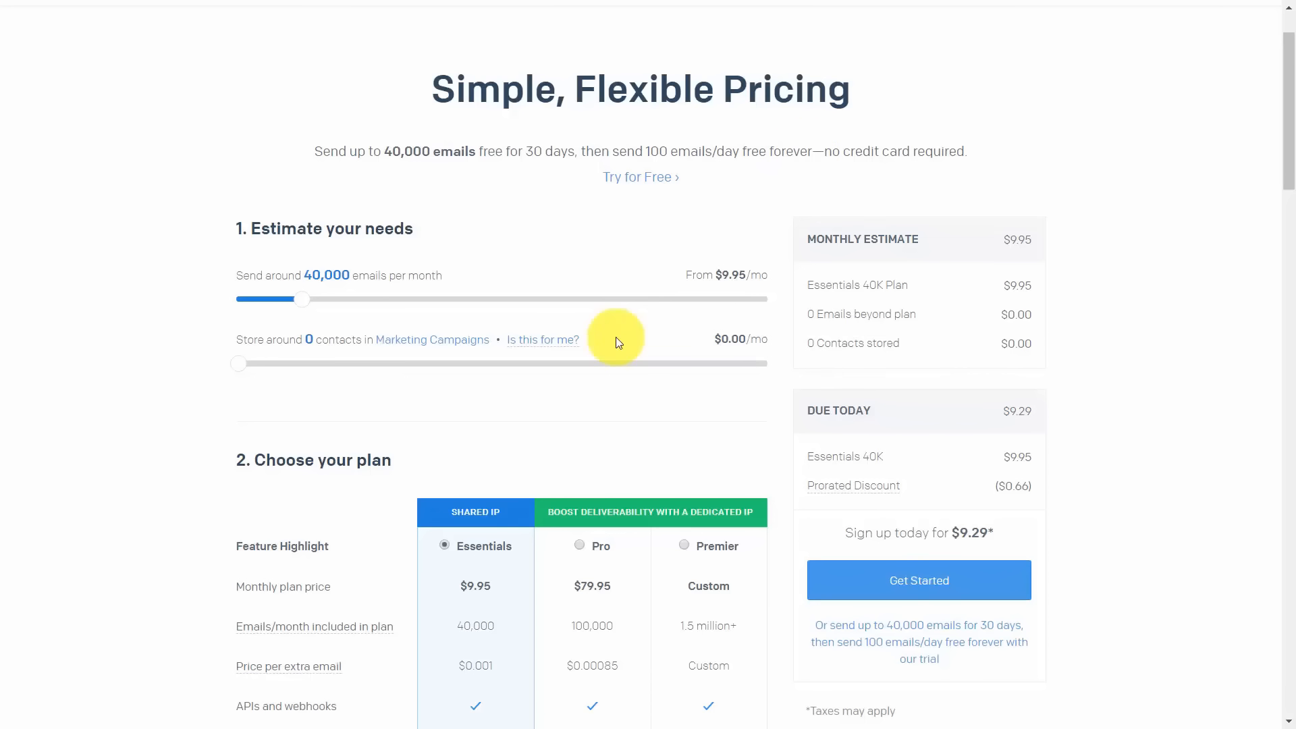
left_click(648, 181)
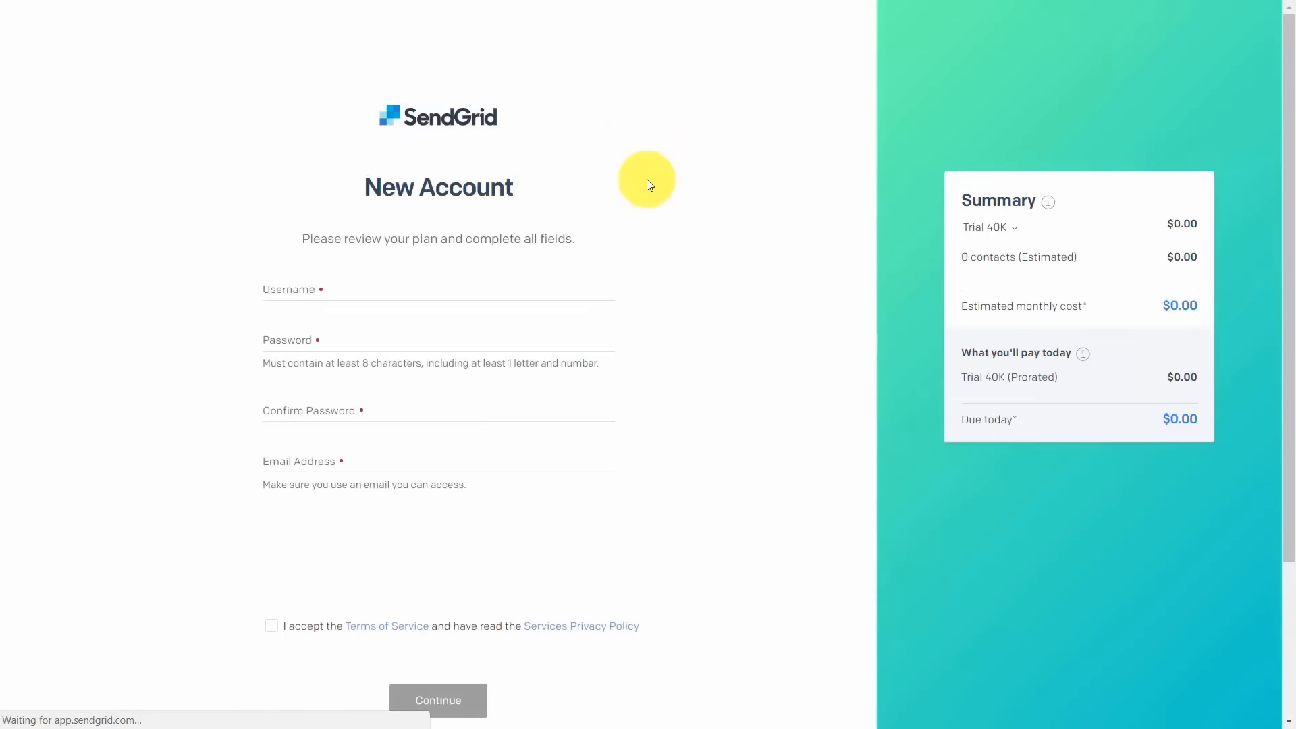
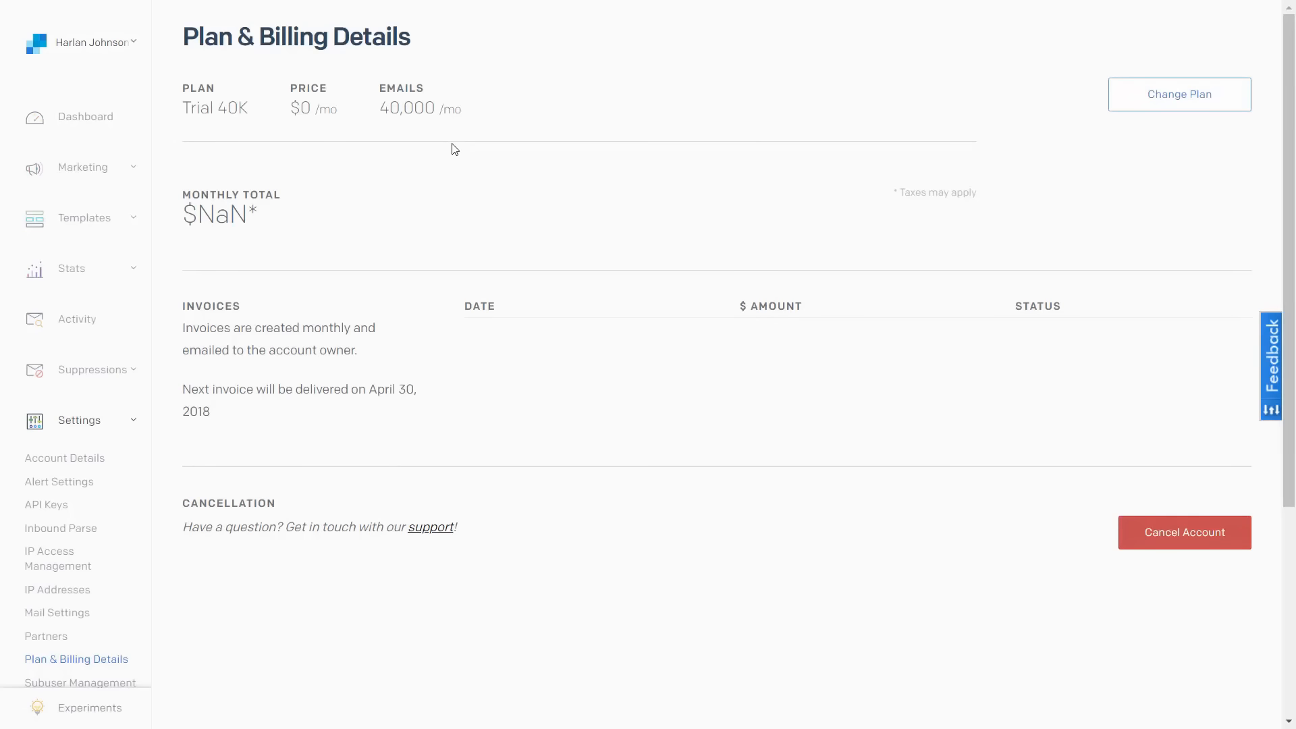
- Check the option to change the billing plan and view the details of the existing Usage Limit alert
left_click(1159, 101)
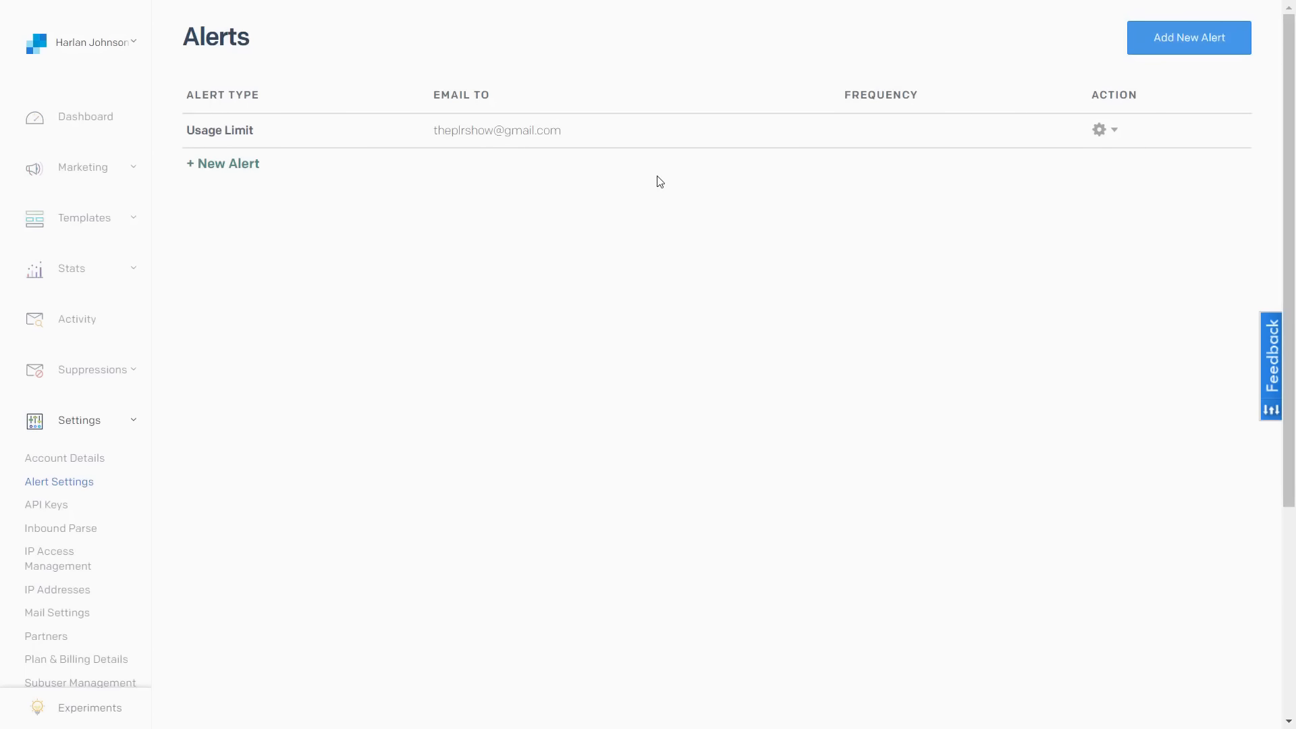
left_click(1115, 132)
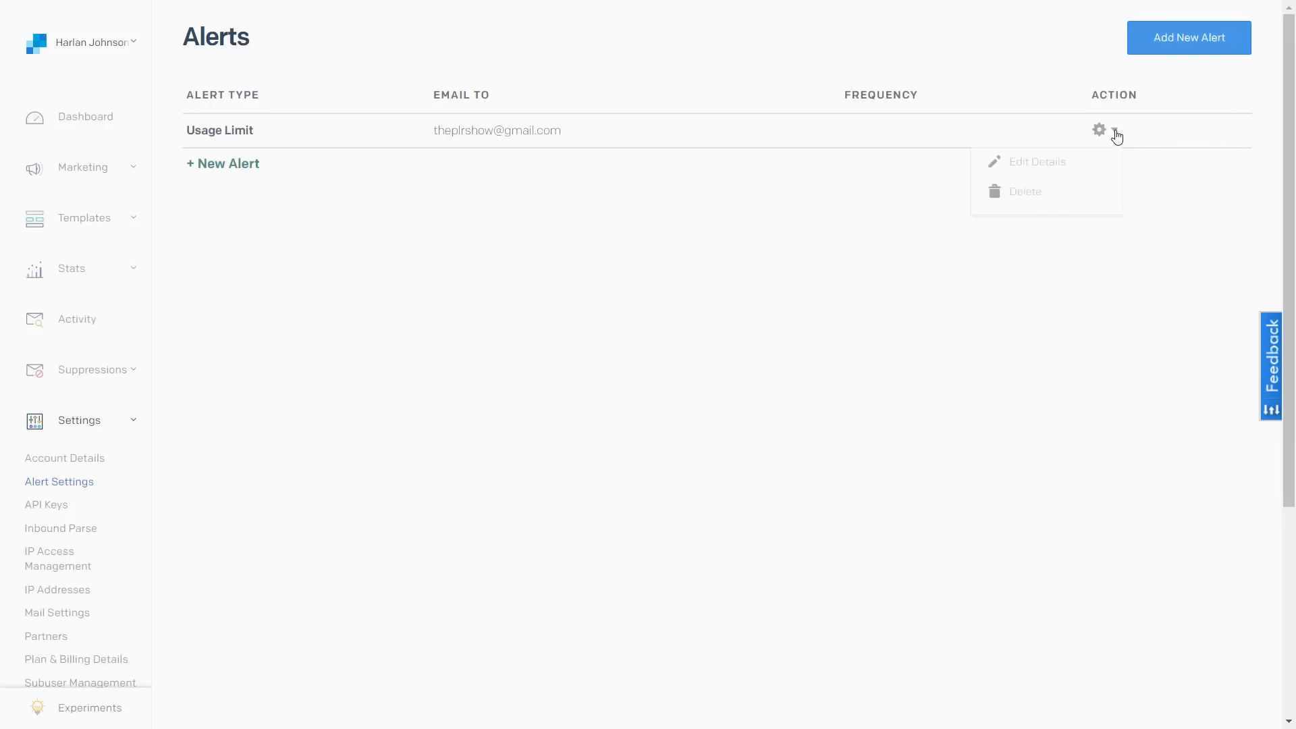
left_click(1044, 169)
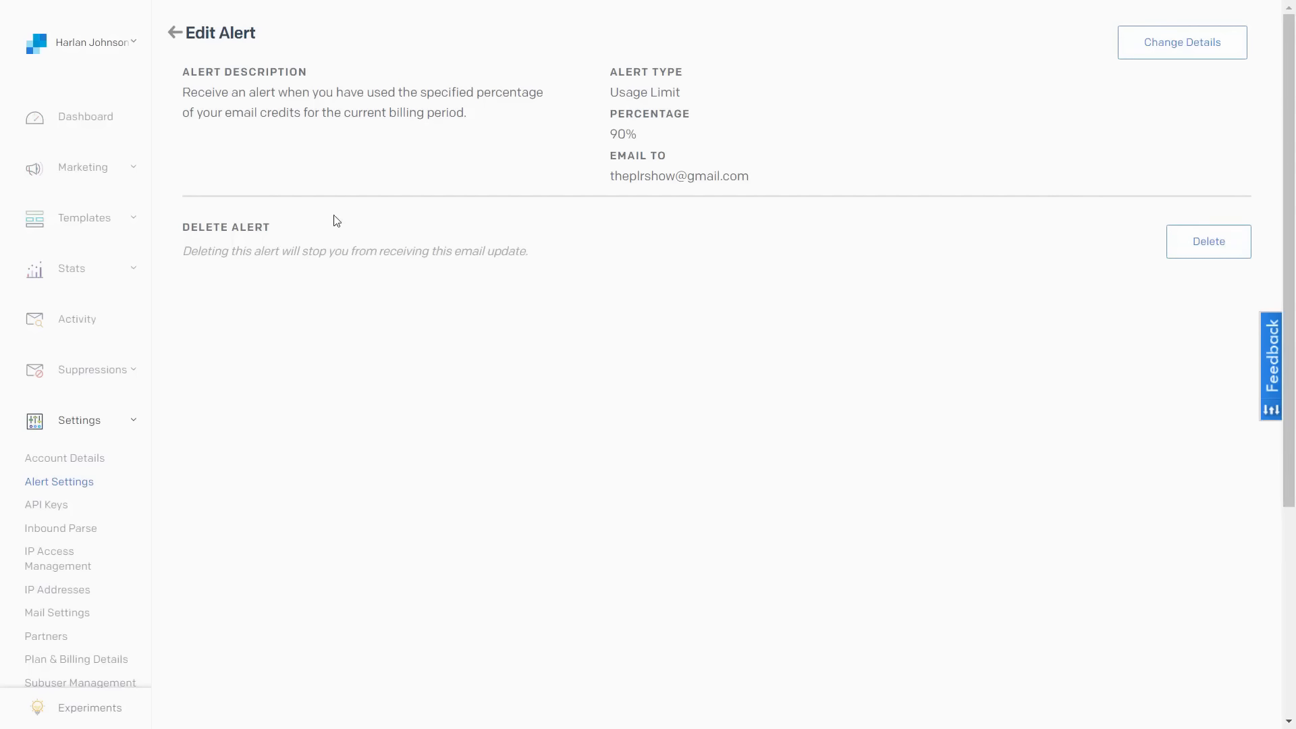
key("alt+Left")
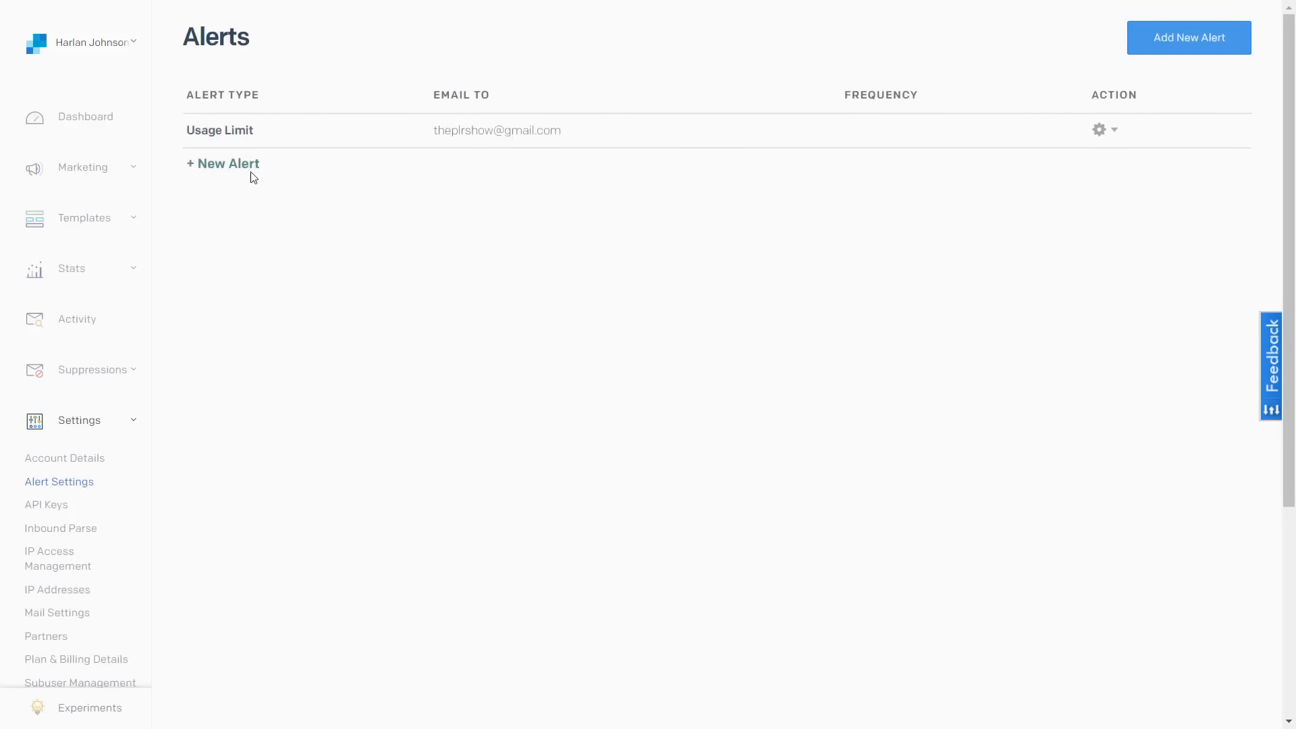
- Fill in a new alert with the type Stats Notification and a Weekly frequency
left_click(228, 173)
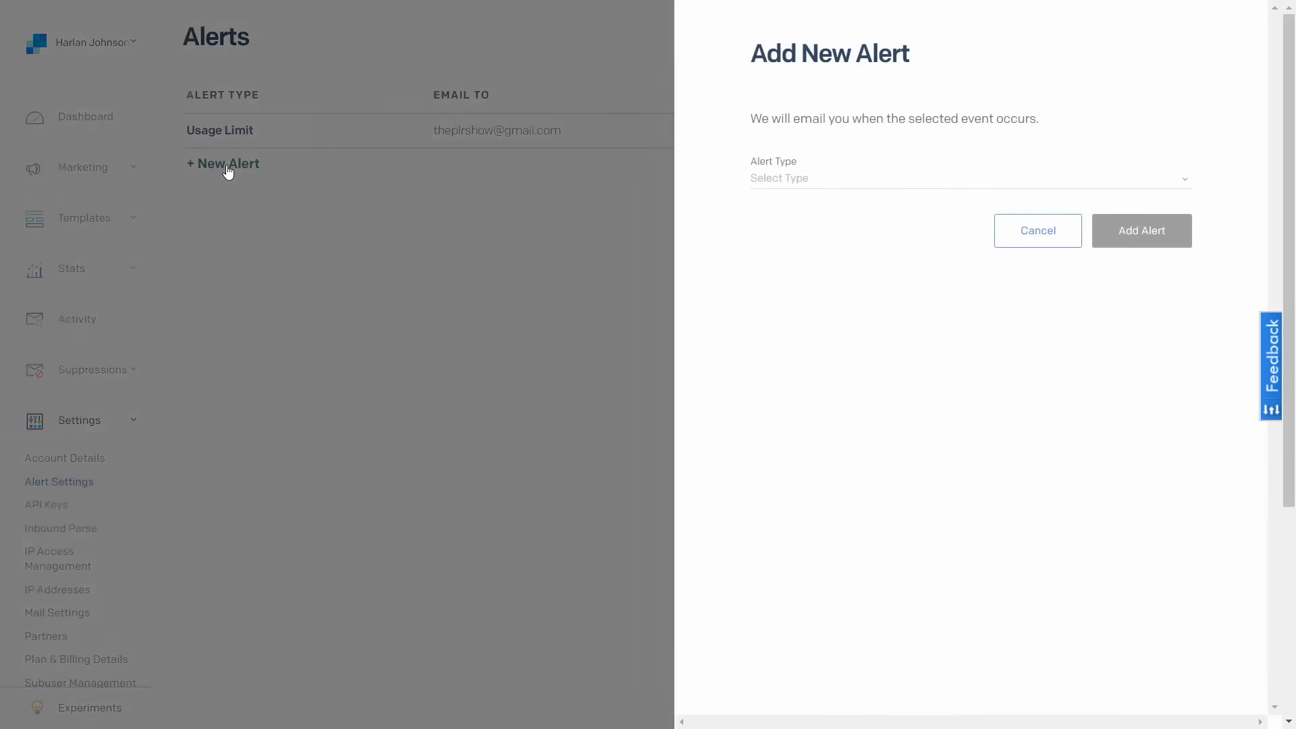
left_click(1183, 181)
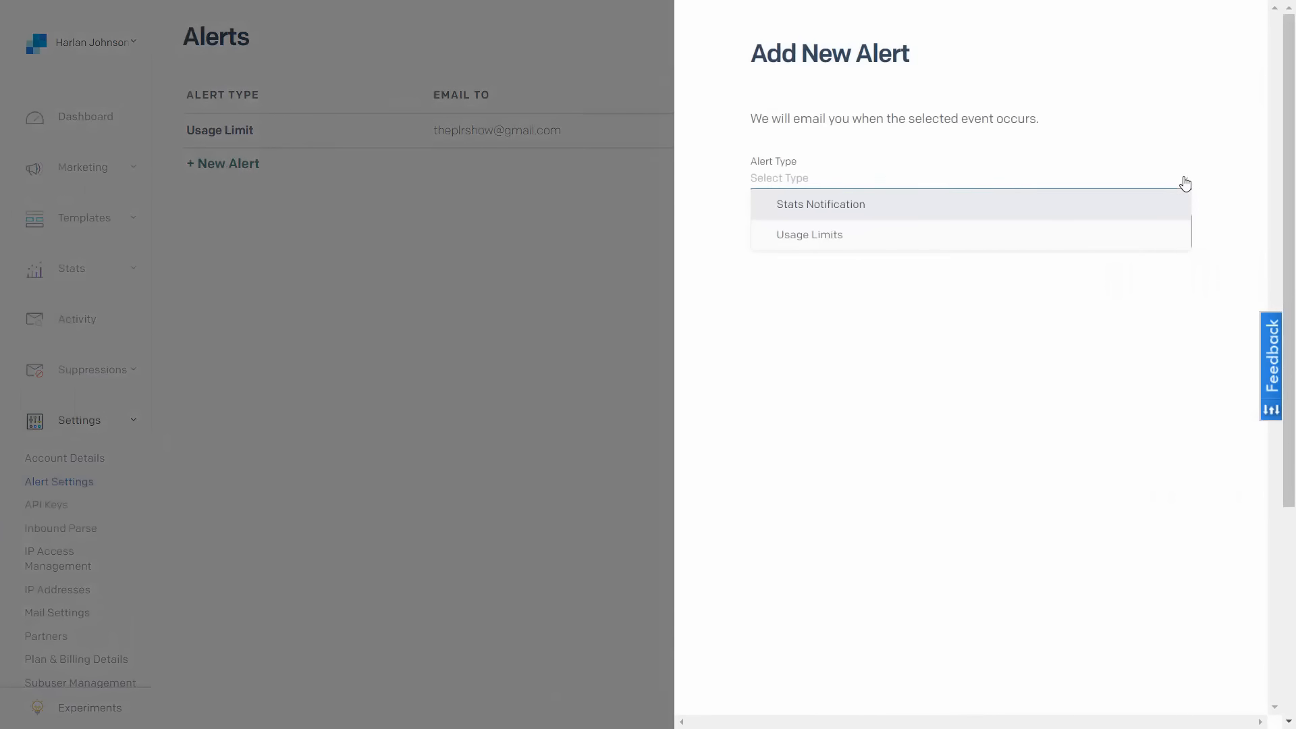
left_click(839, 214)
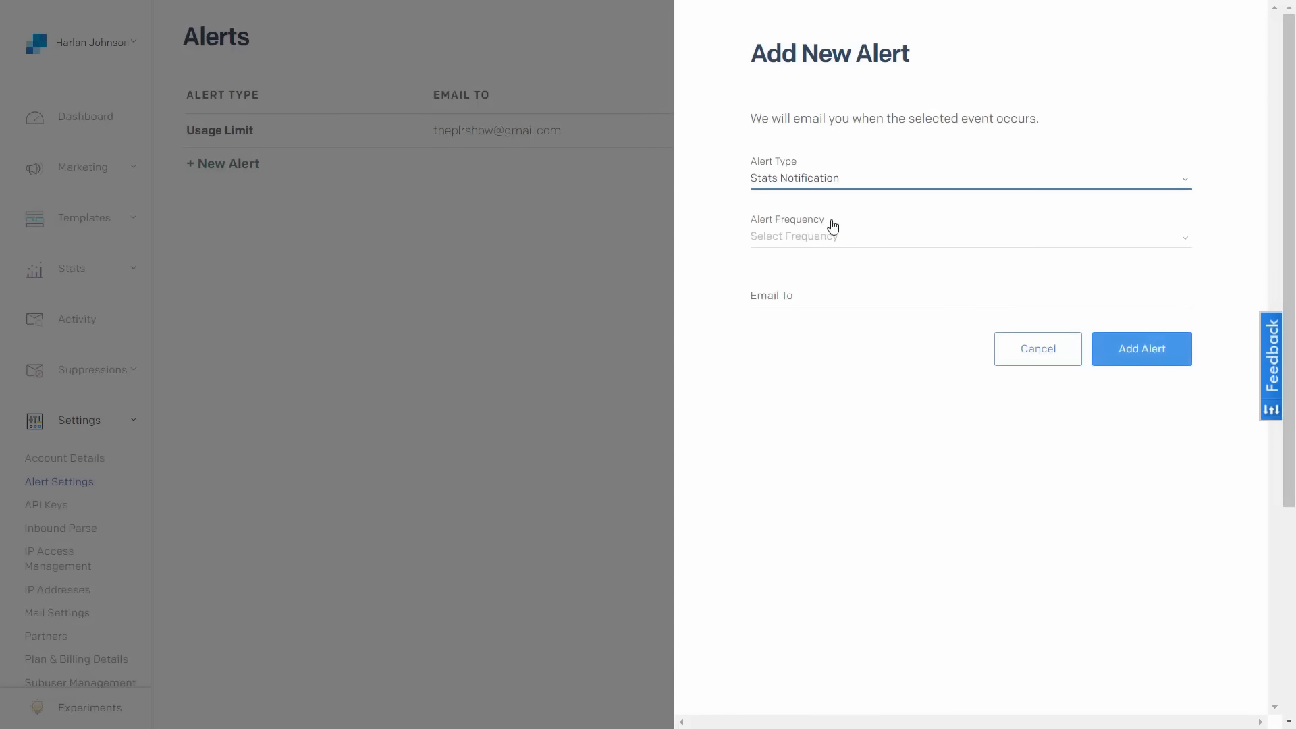
left_click(1175, 242)
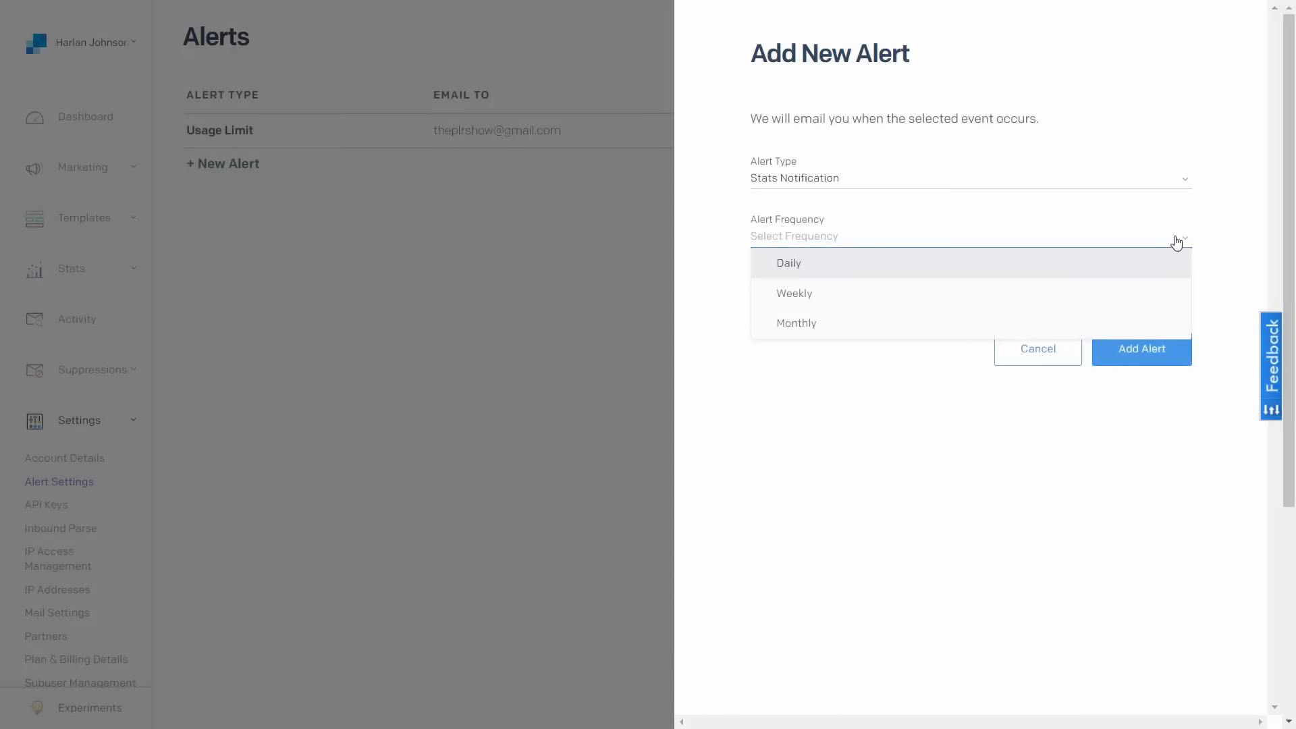
left_click(800, 294)
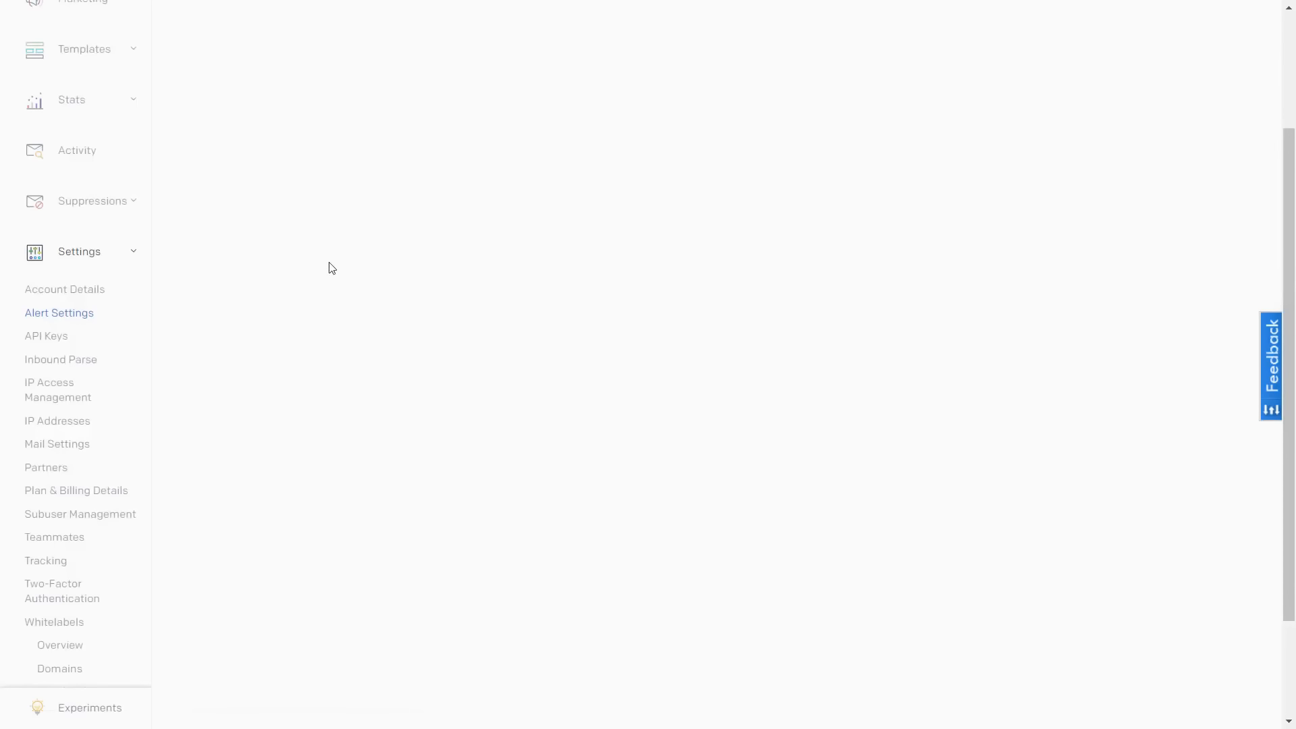
- View the API keys page and look through the list of mail settings
left_click(61, 337)
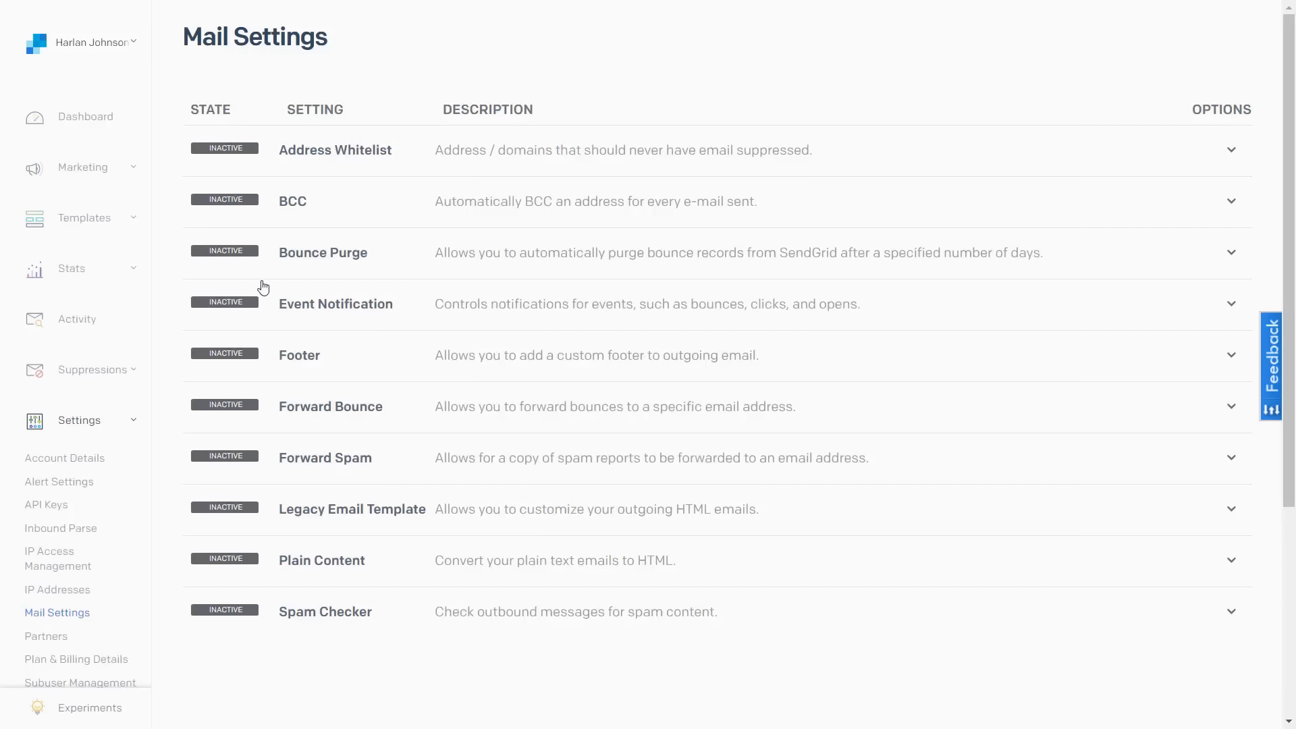
scroll(91, 376, "down", 5)
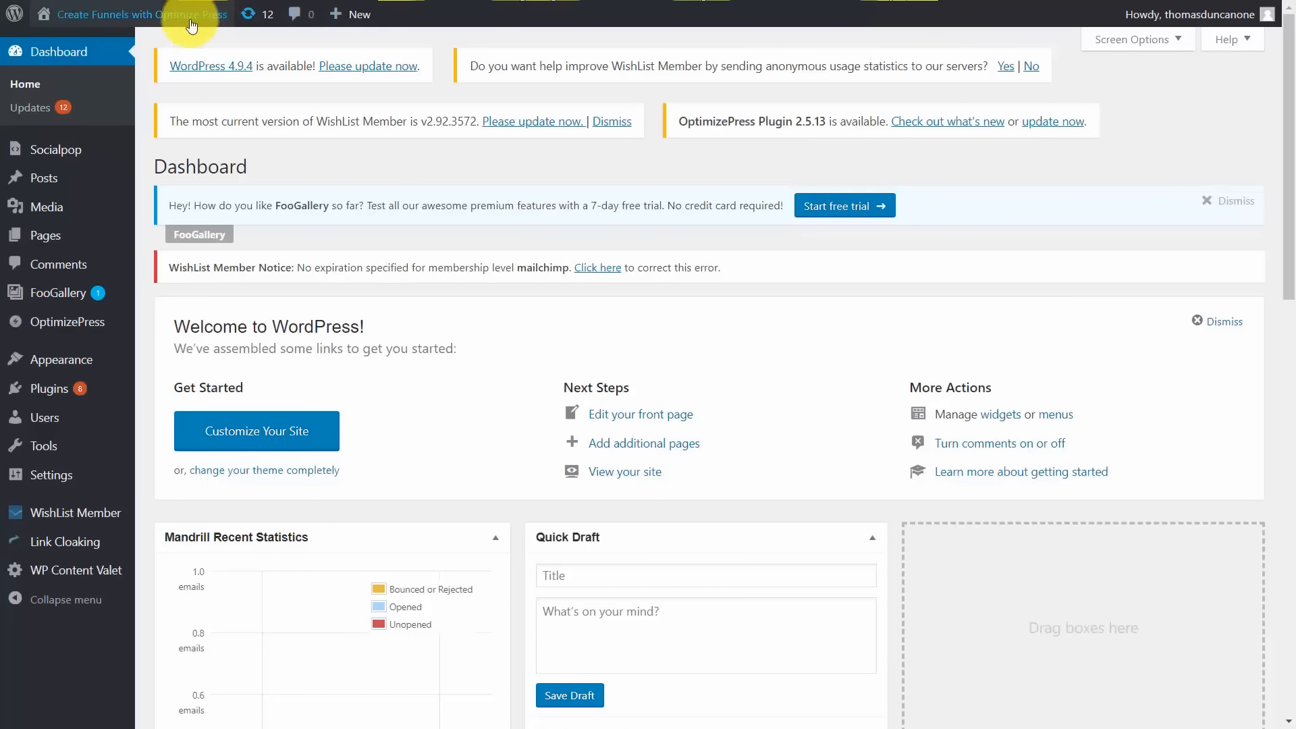
mouse_move(111, 176)
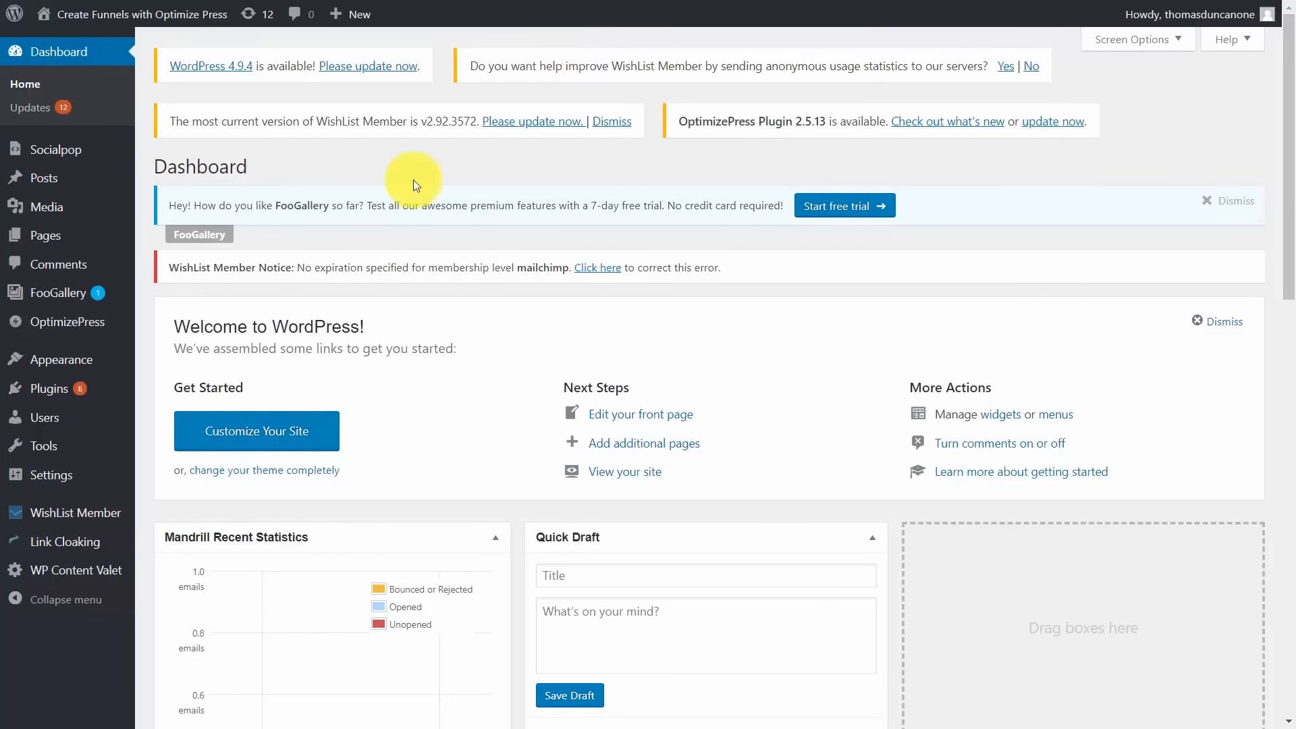
mouse_move(93, 518)
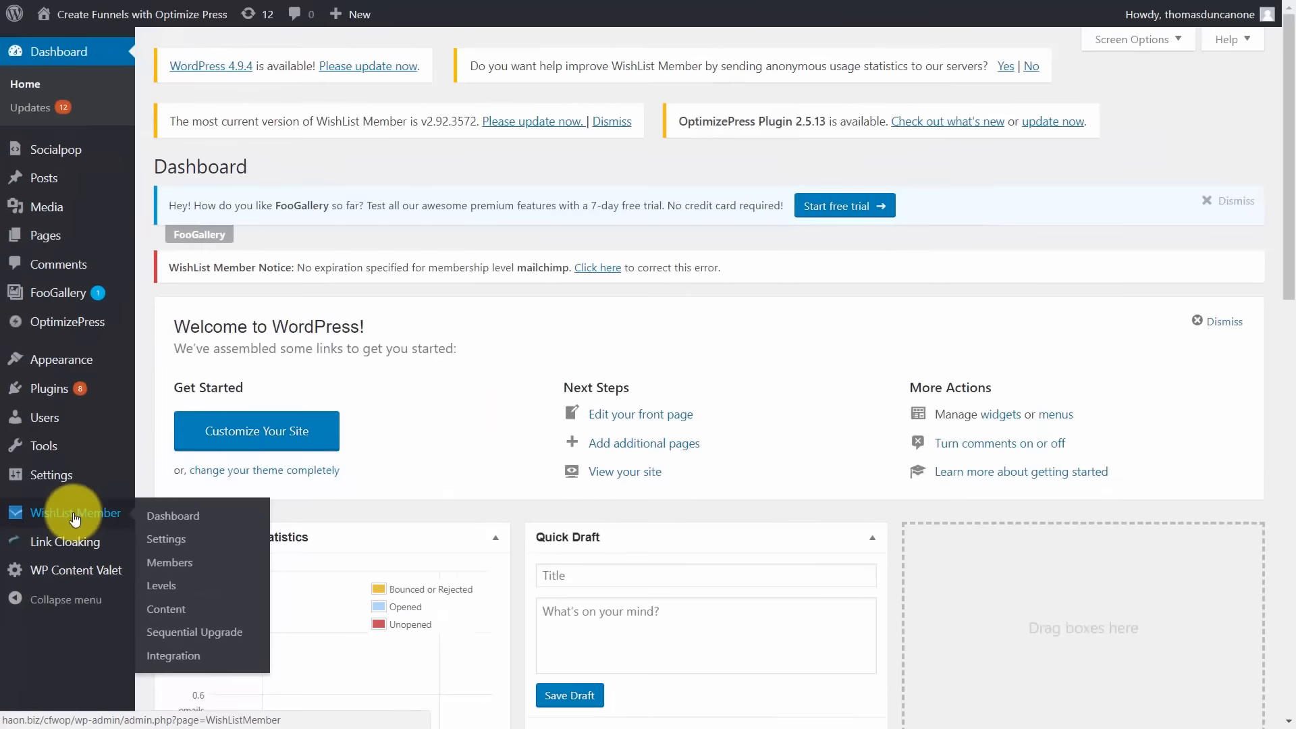
left_click(267, 167)
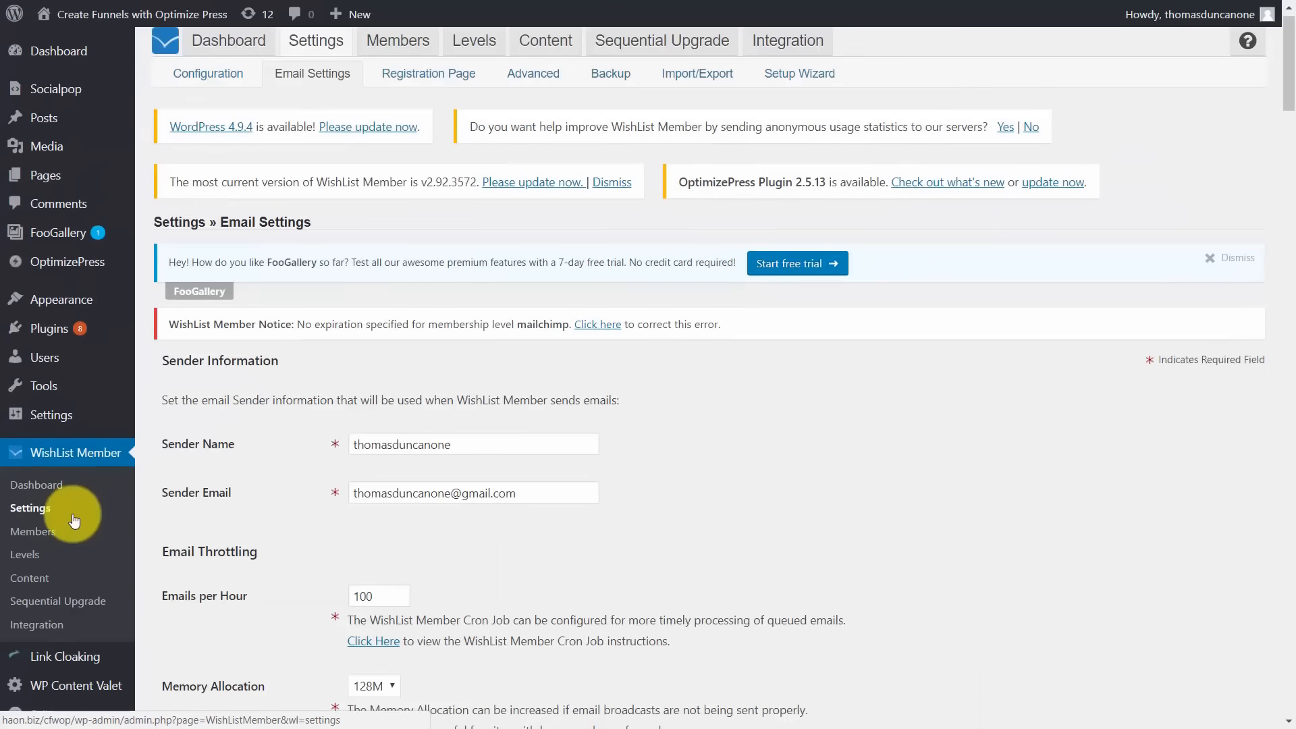
scroll(74, 520, "down", 3)
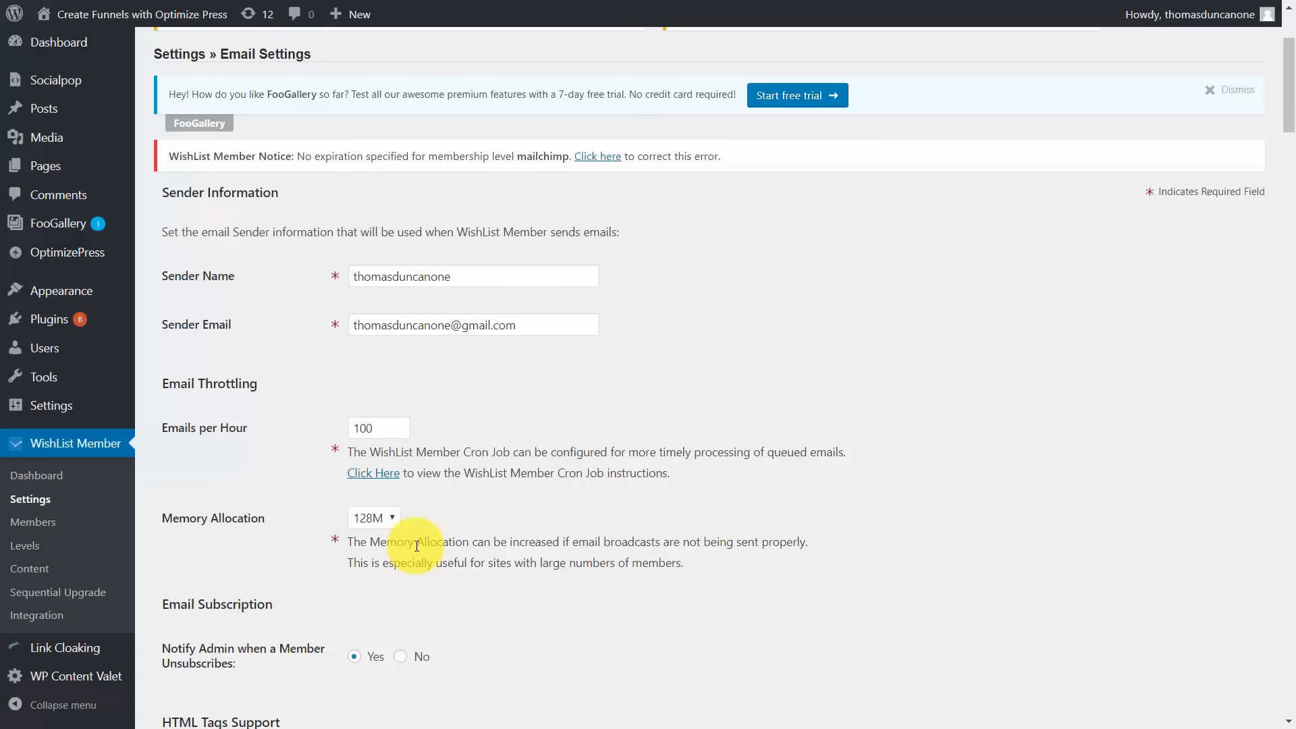
scroll(417, 545, "down", 10)
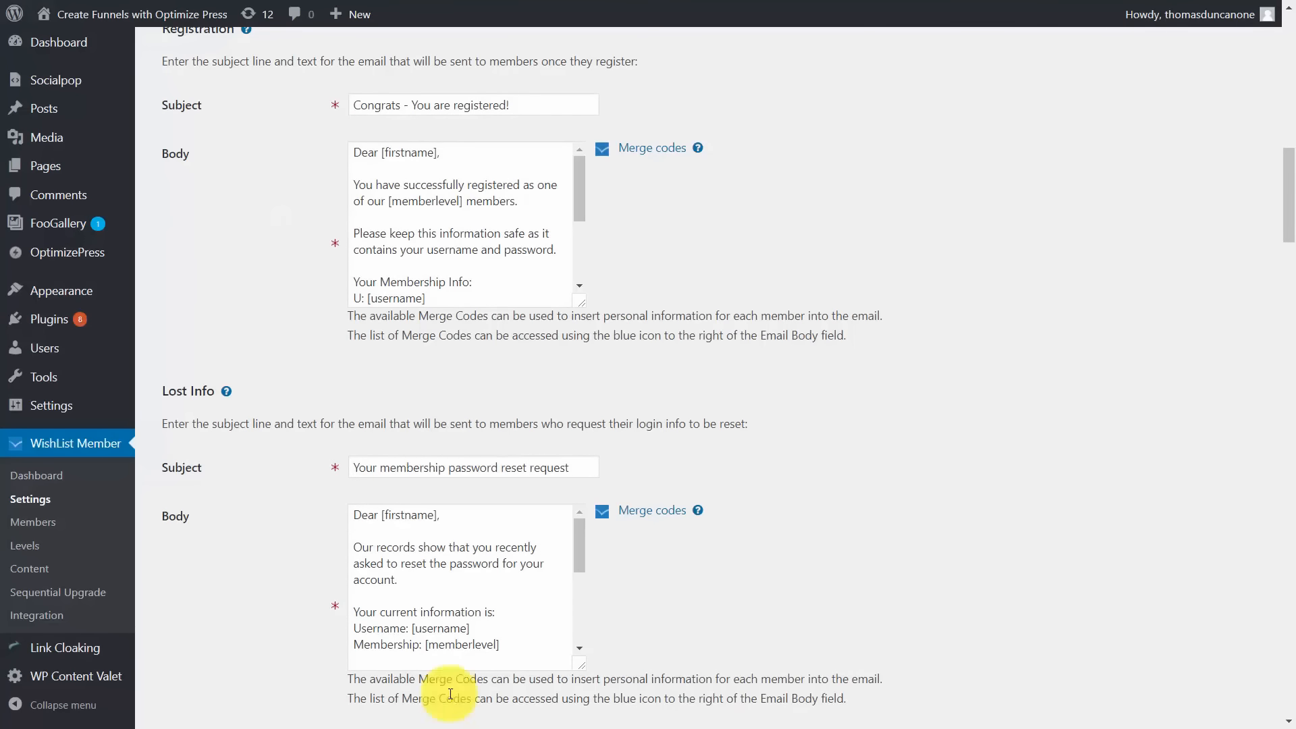
scroll(760, 722, "down", 8)
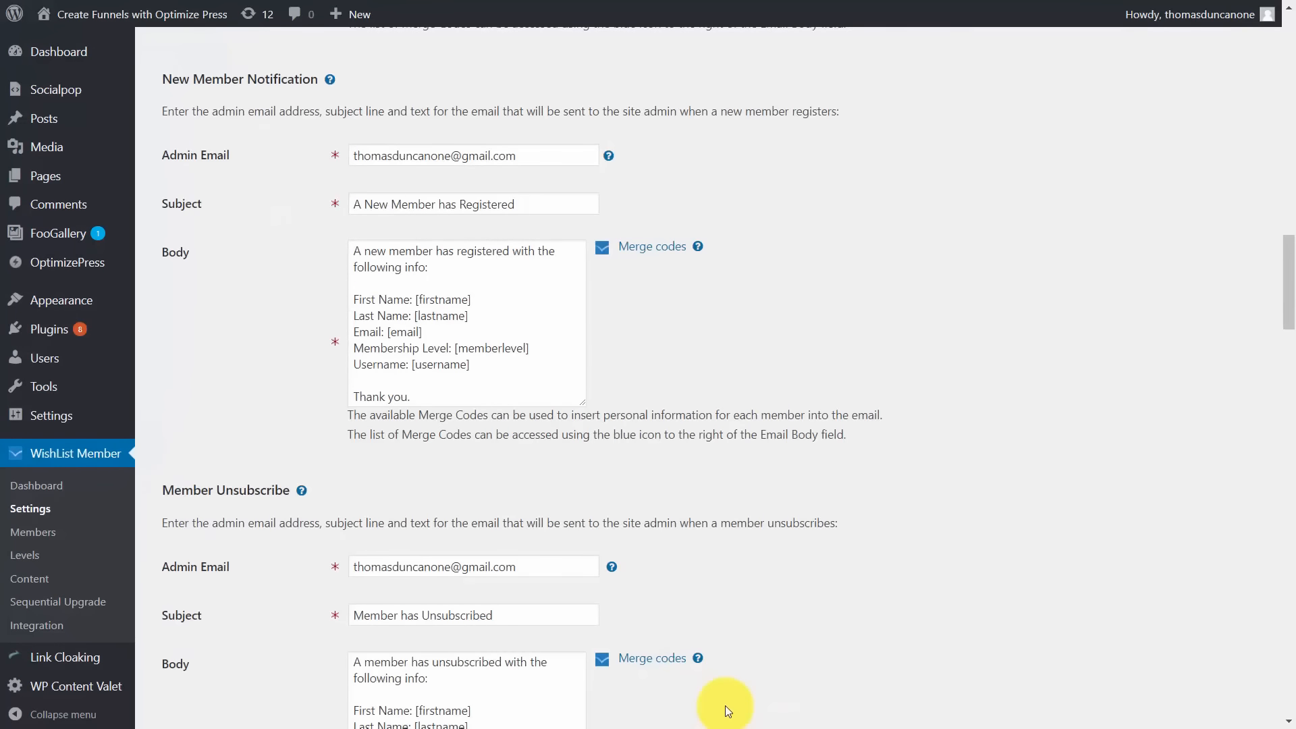
scroll(872, 425, "up", 15)
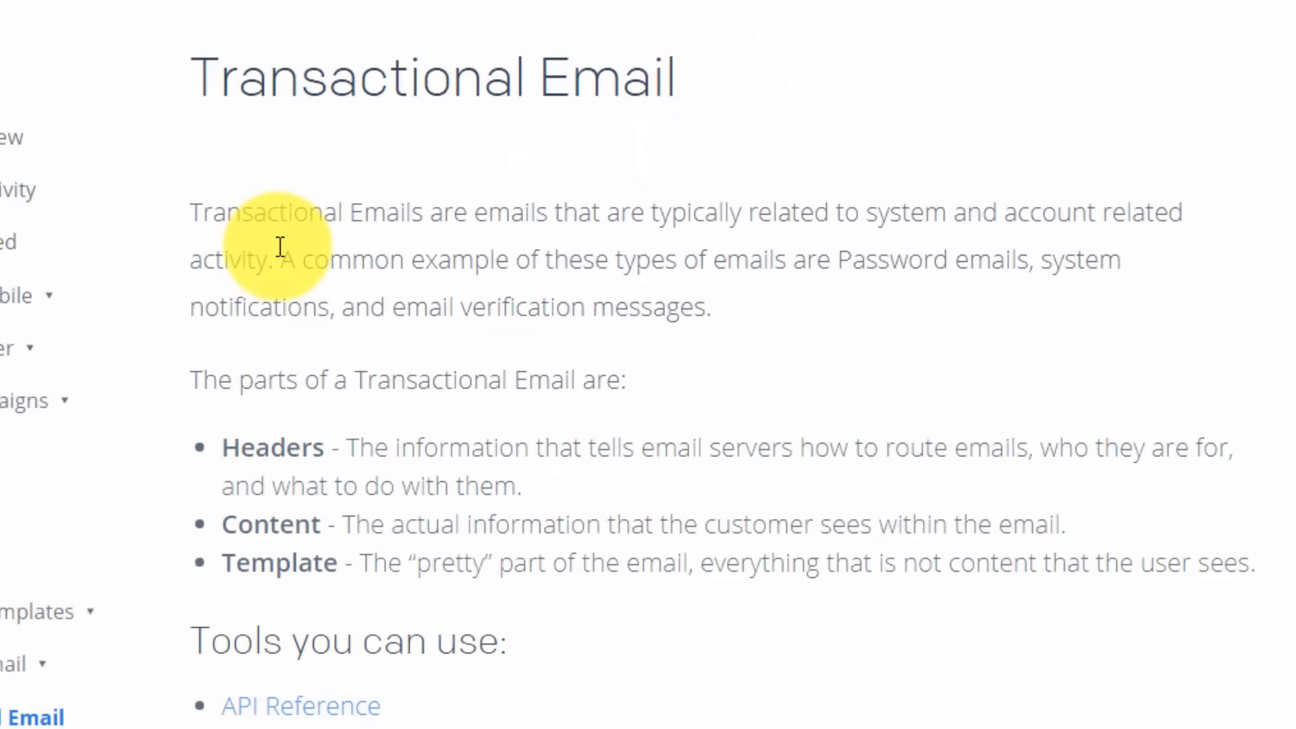
scroll(1003, 432, "down", 2)
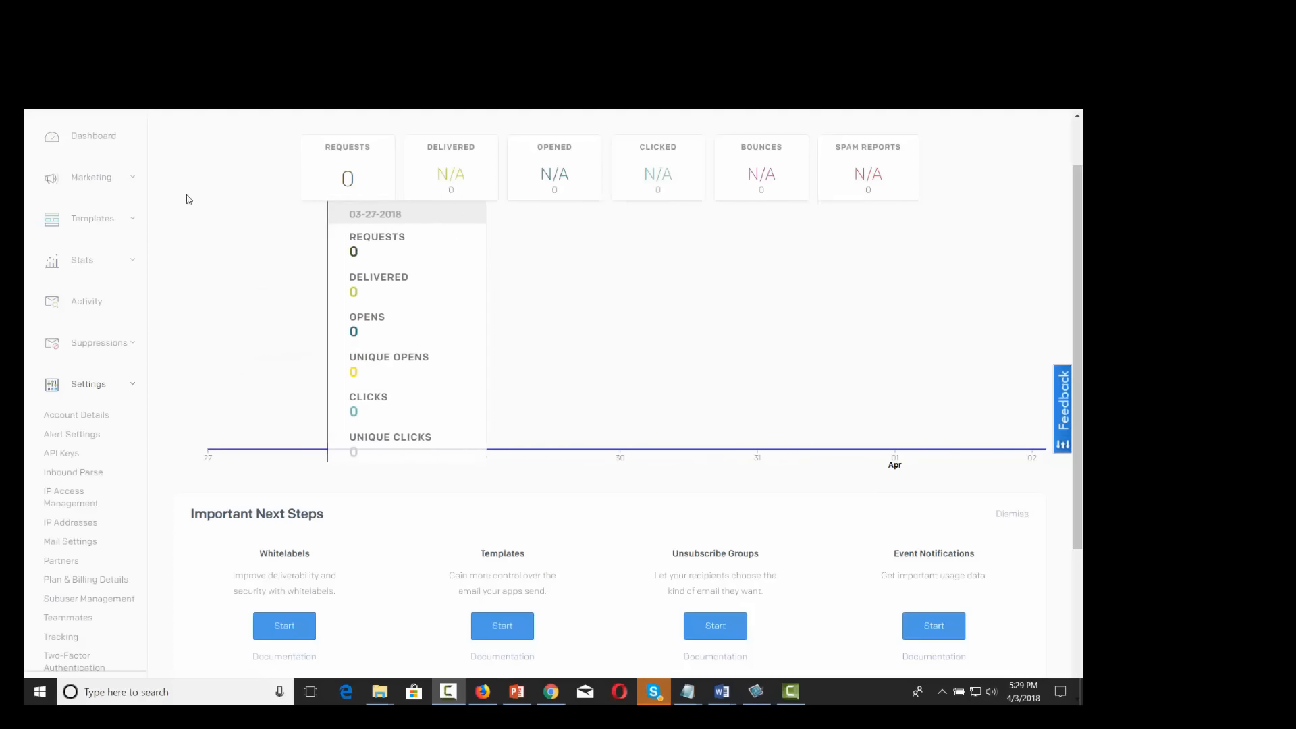
- Create and save a transactional template named "Membership Site Template" in SendGrid
left_click(133, 220)
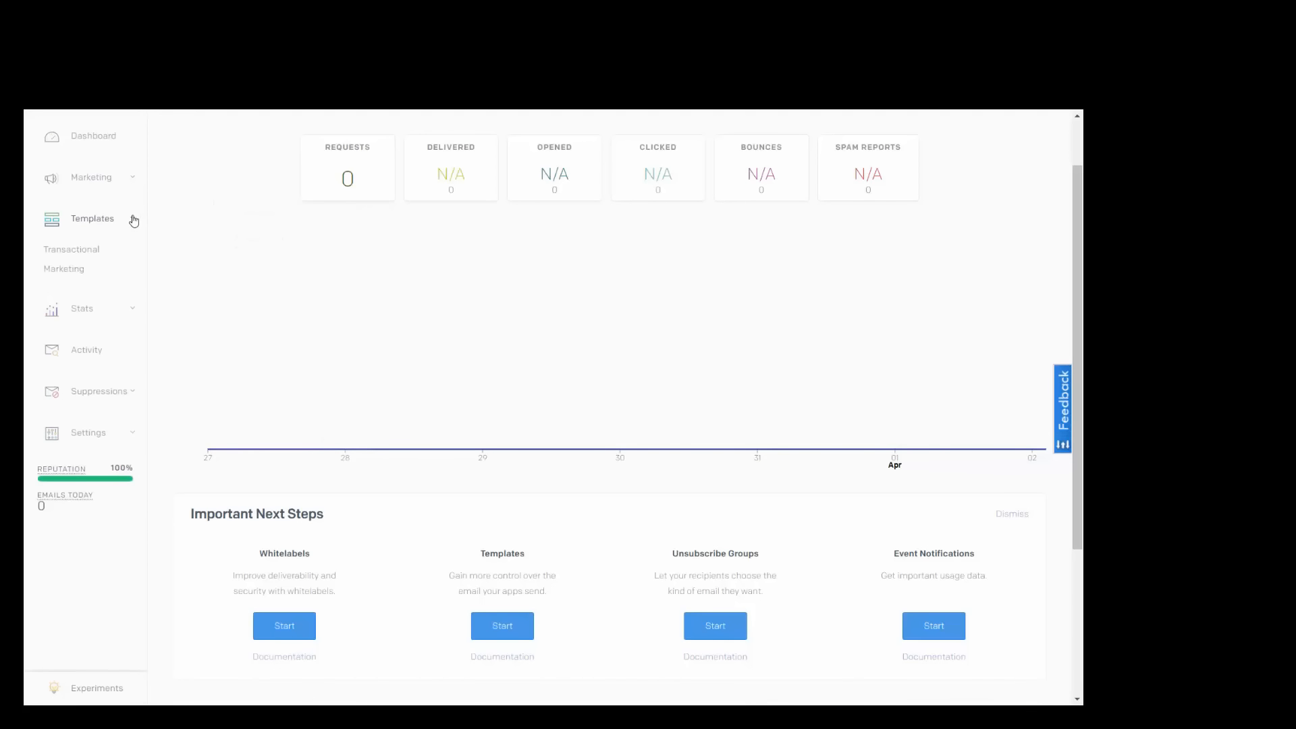
left_click(75, 256)
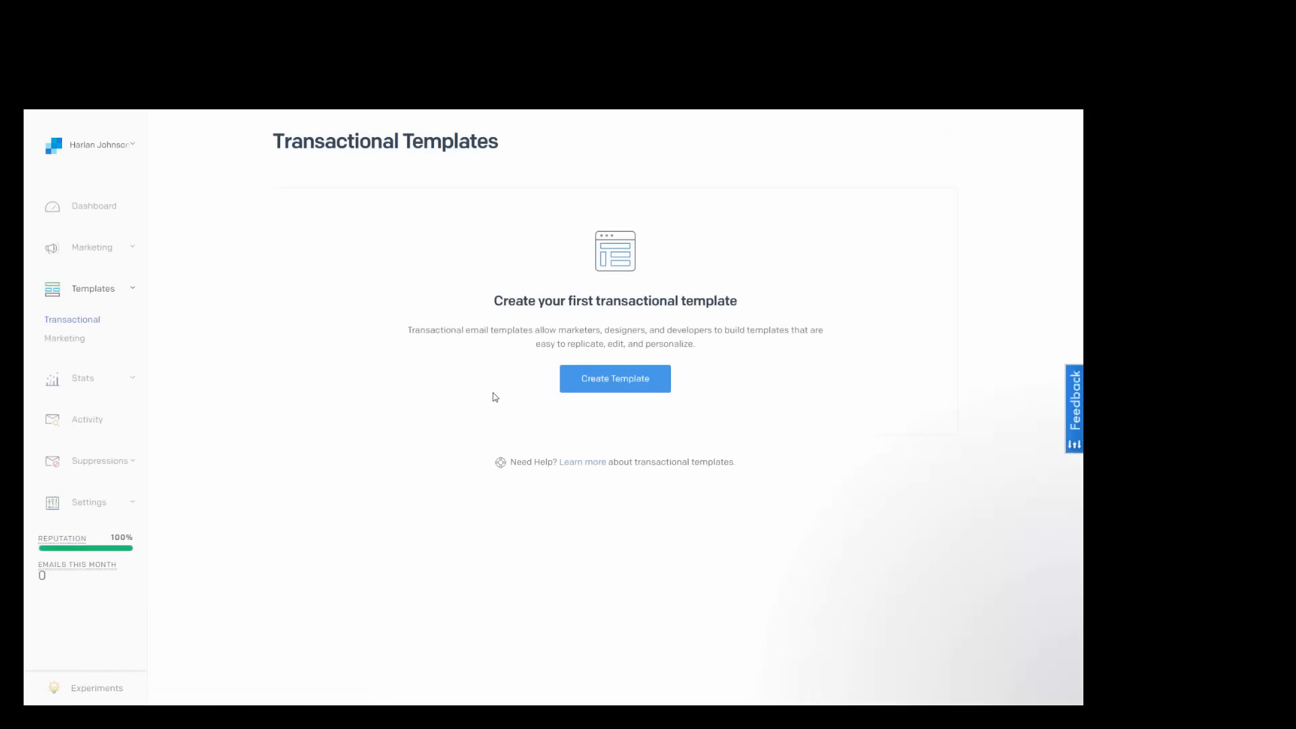
left_click(616, 386)
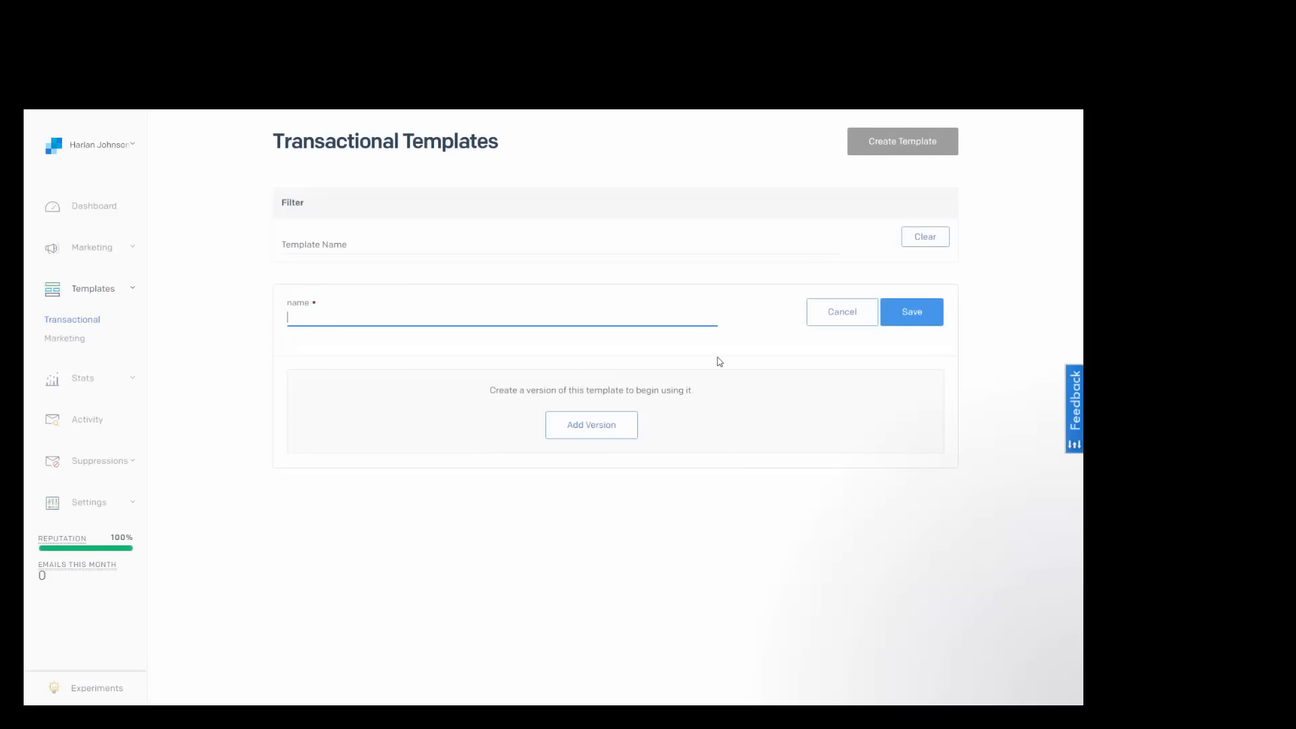
type("Membership Site Template")
left_click(899, 318)
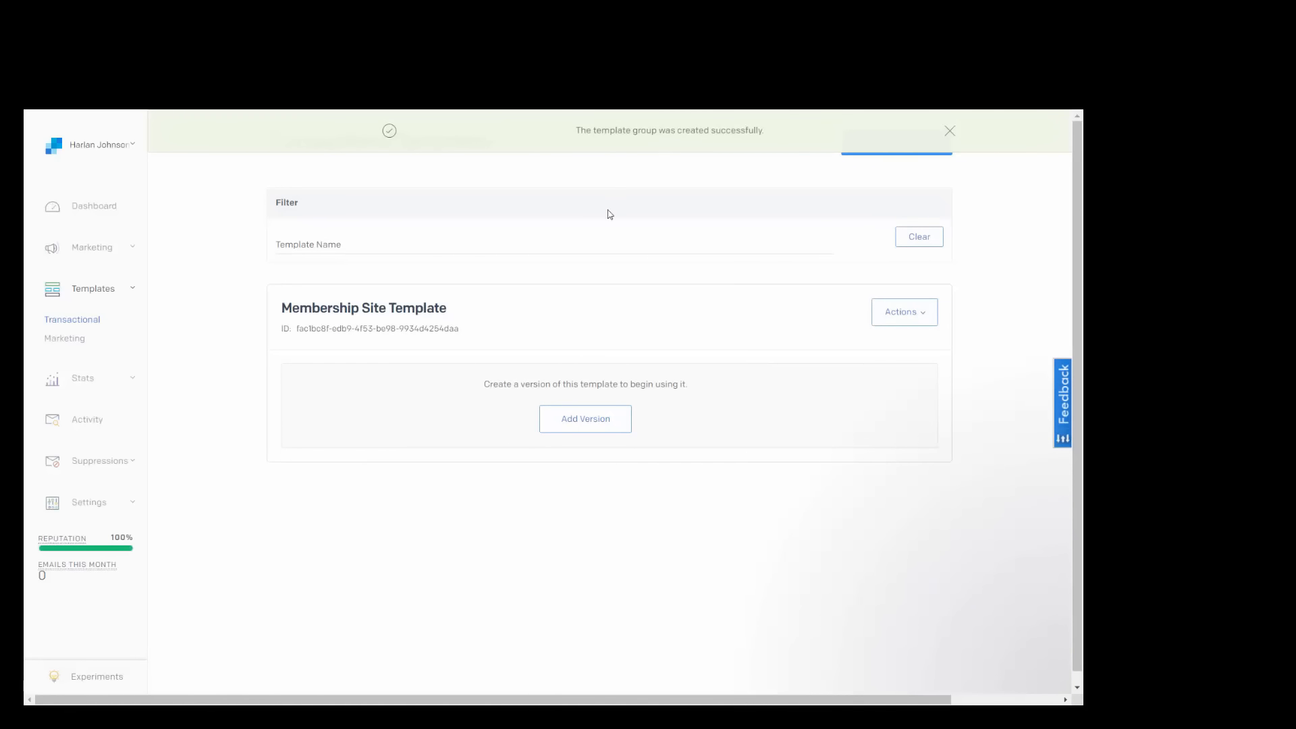
- Add a Design Editor version named "Welcome E-Mail" with subject "<%Welcome to Our Team%>" and preheader "Access To Your Membership"
left_click(582, 423)
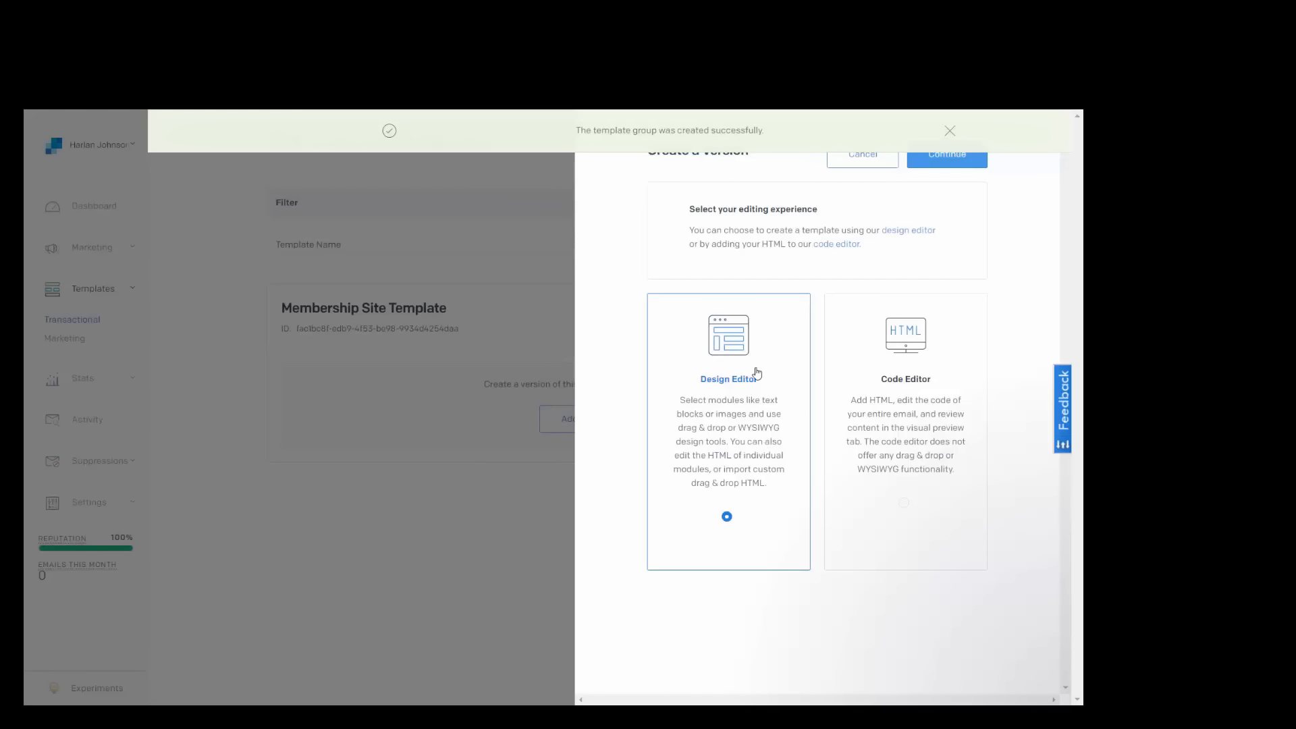
left_click(943, 162)
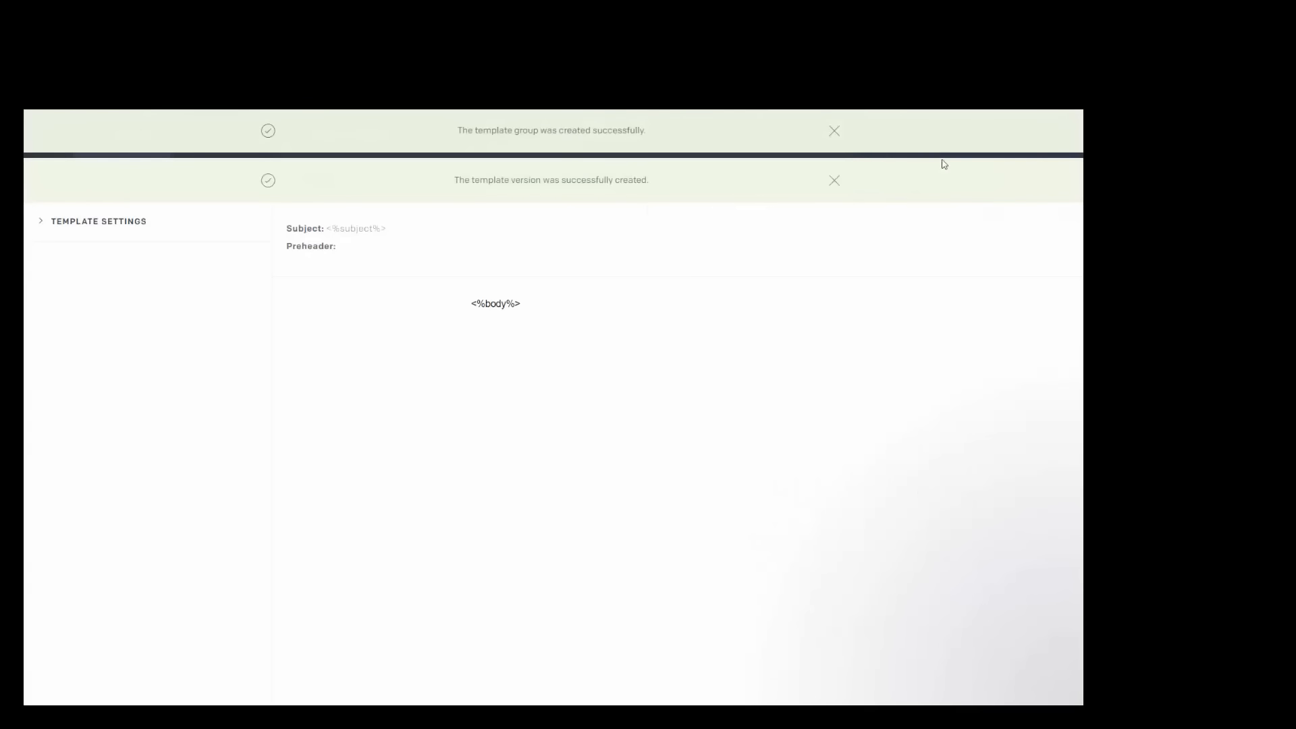
left_click(42, 224)
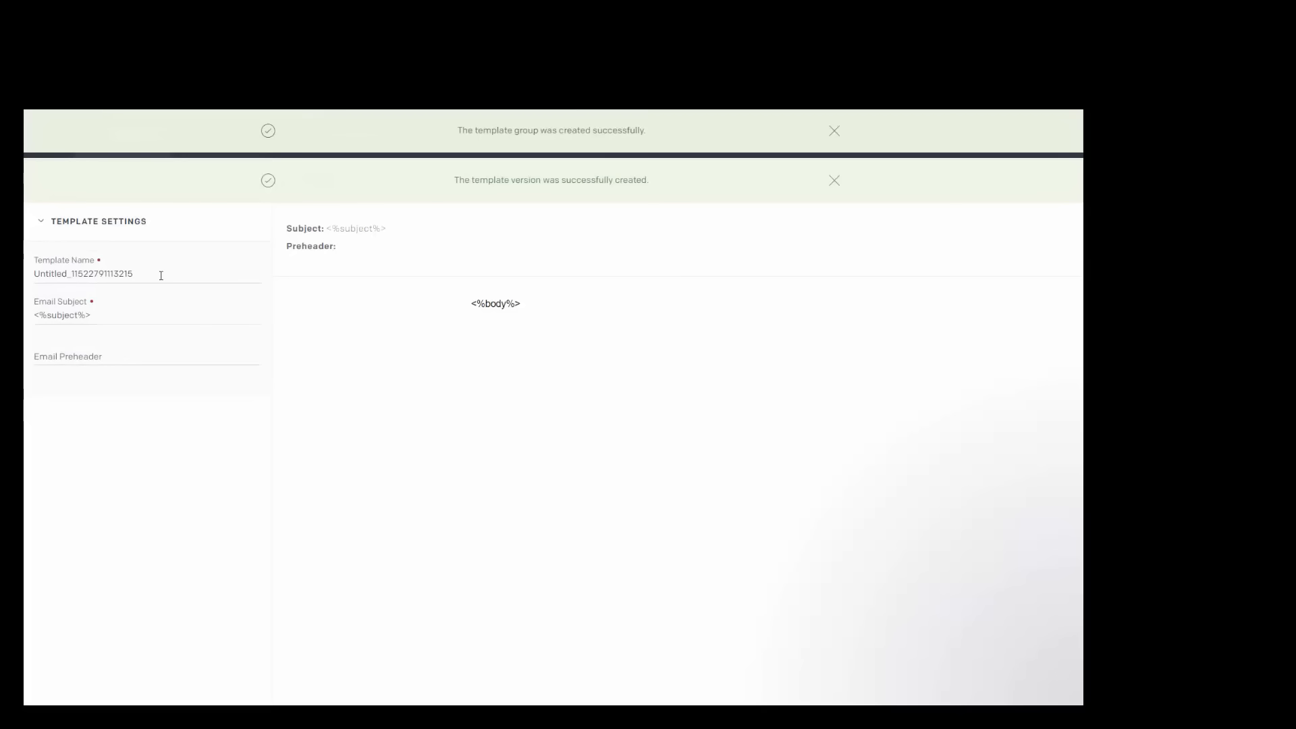
triple_click(160, 276)
type("Welcome E-Mail")
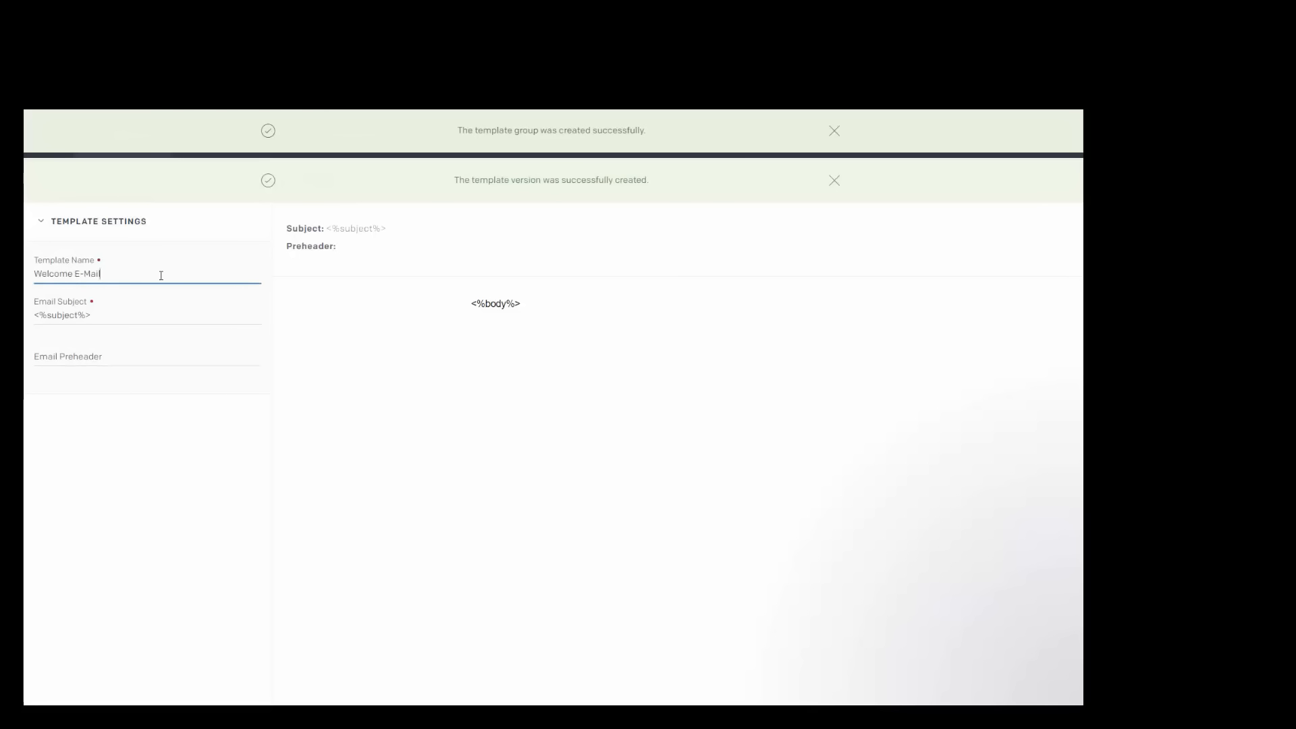
left_click(79, 315)
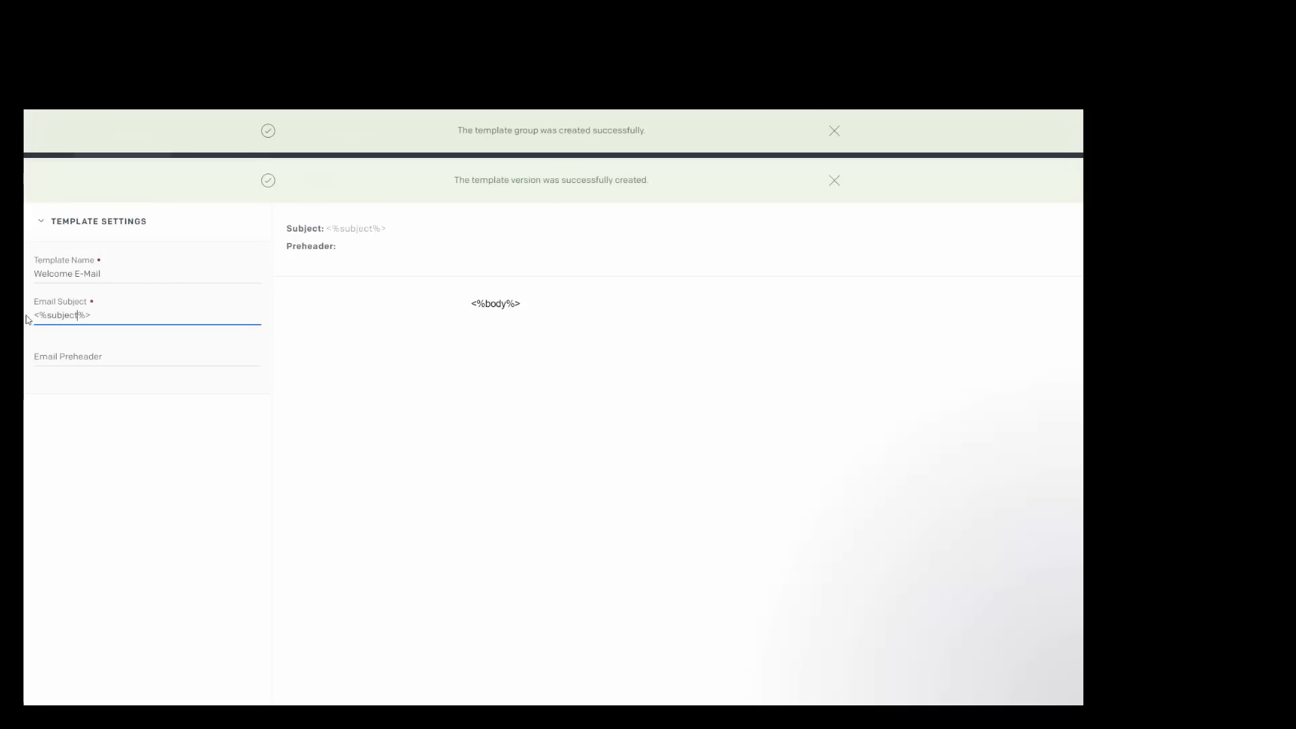
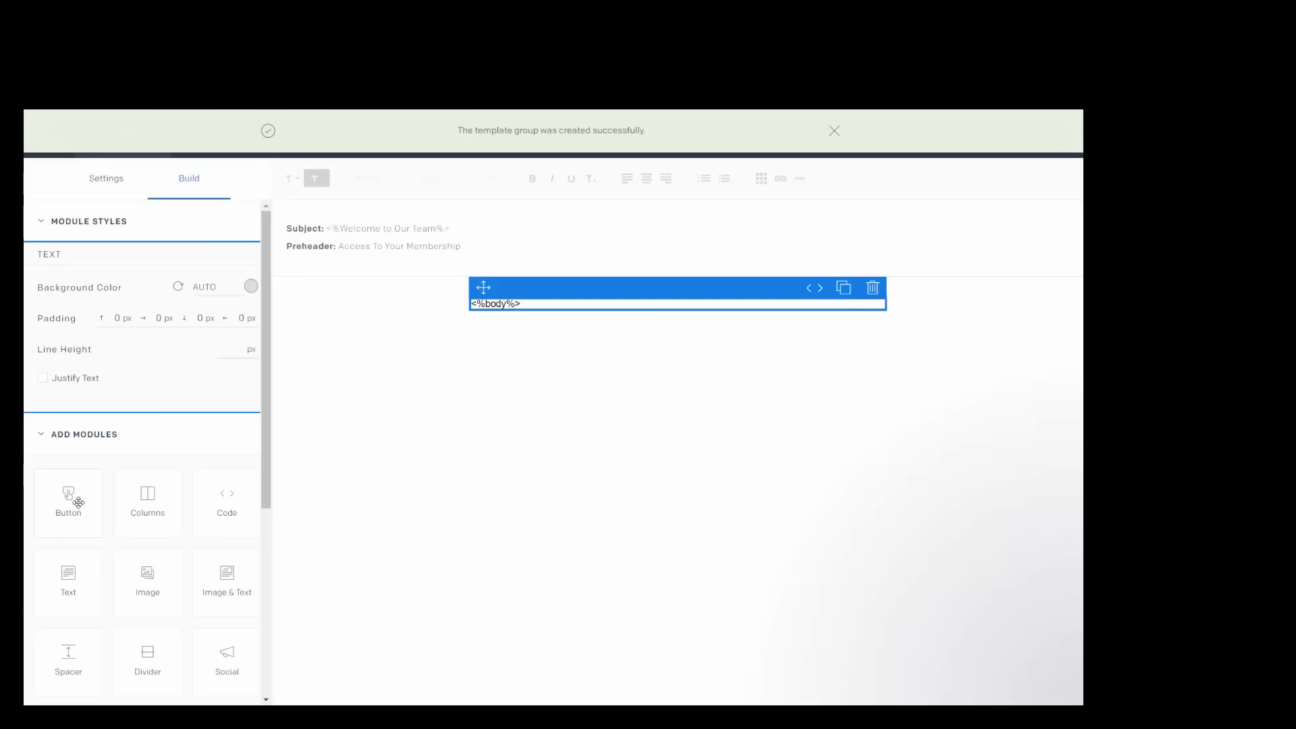
left_click_drag(72, 500, 524, 341)
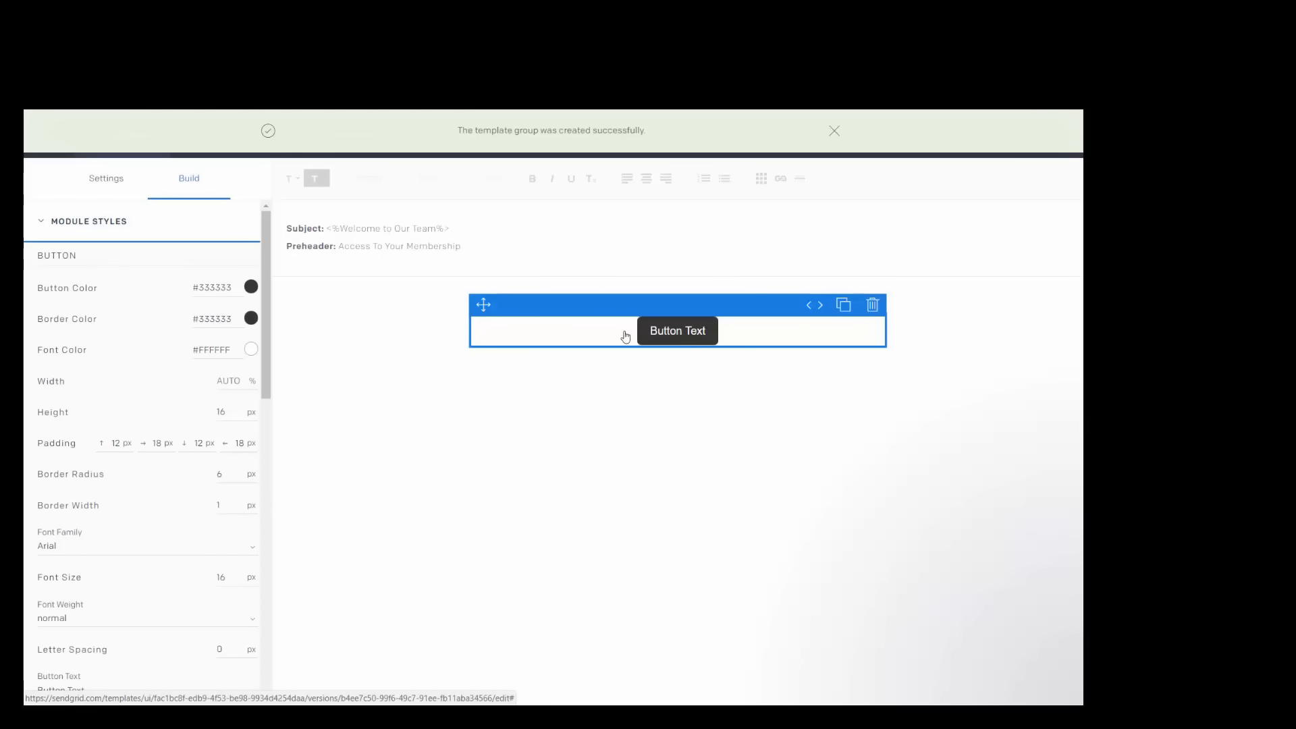
scroll(161, 424, "down", 2)
scroll(162, 424, "down", 3)
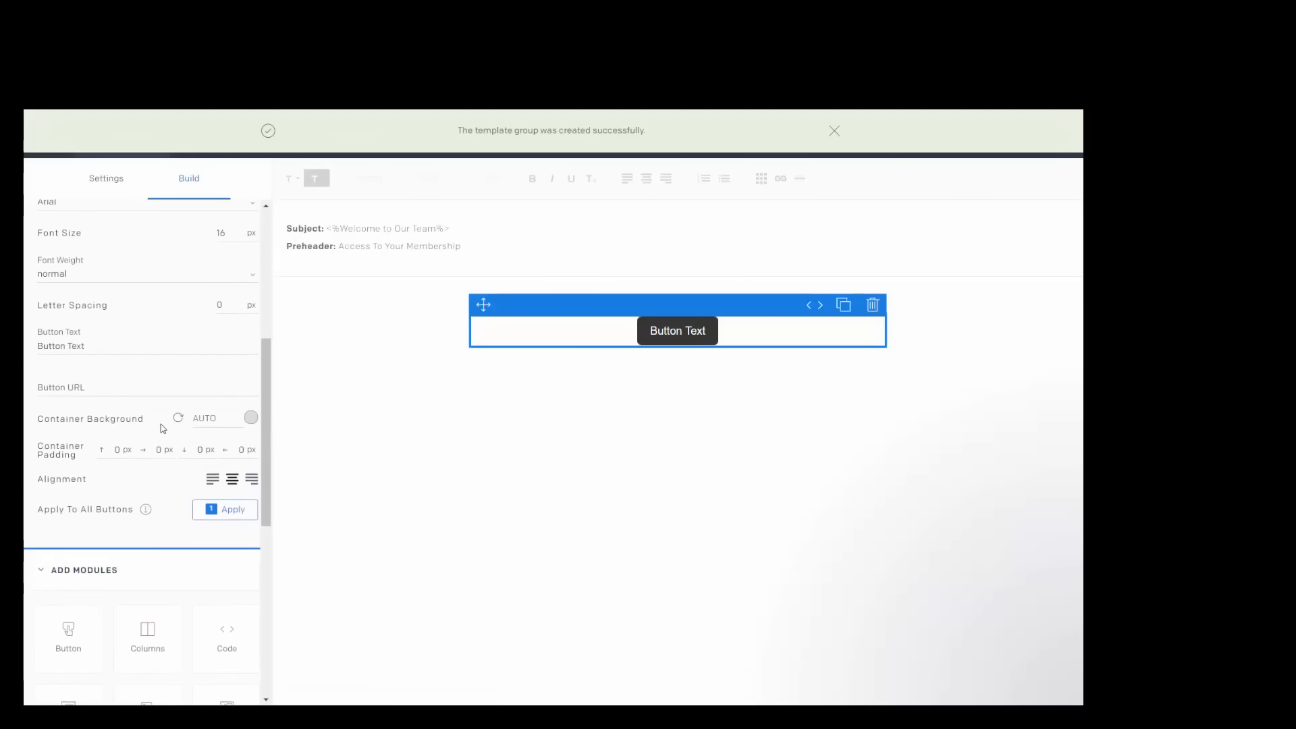
scroll(162, 428, "up", 5)
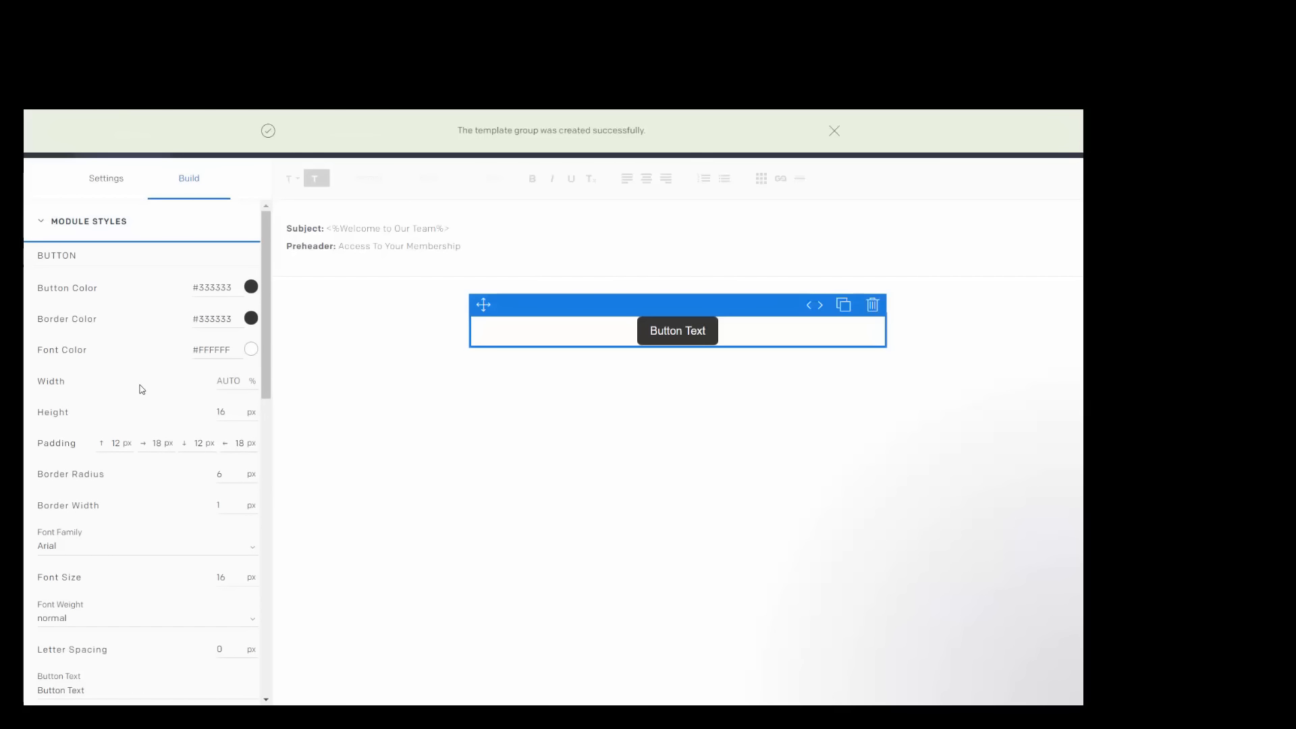
scroll(142, 390, "down", 3)
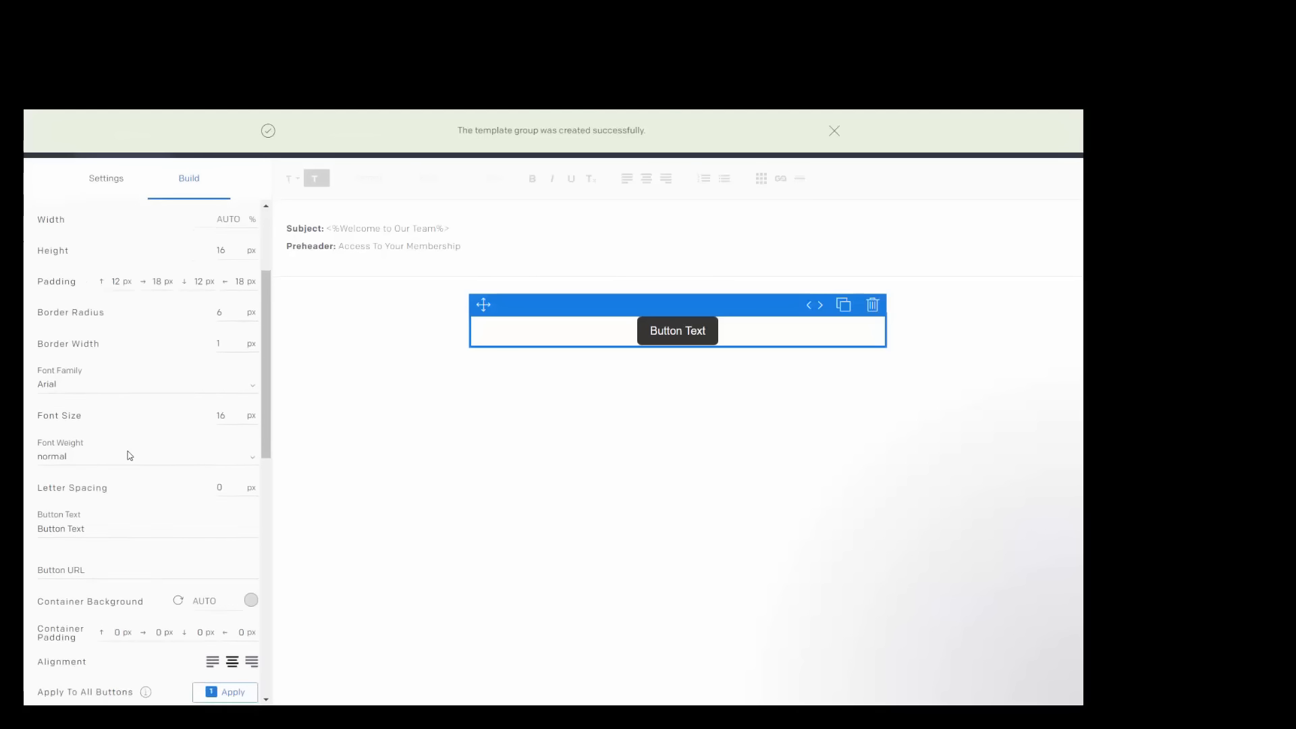
scroll(131, 455, "down", 1)
left_click(81, 483)
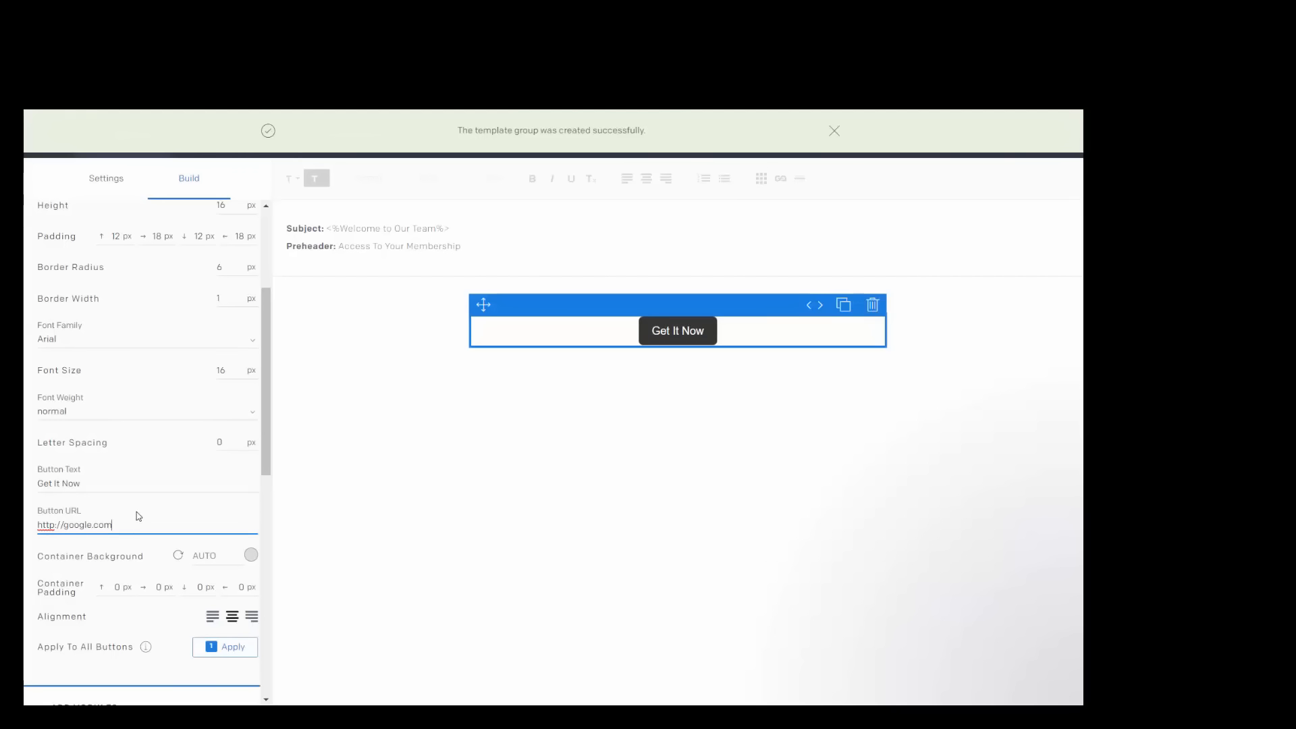
left_click(574, 403)
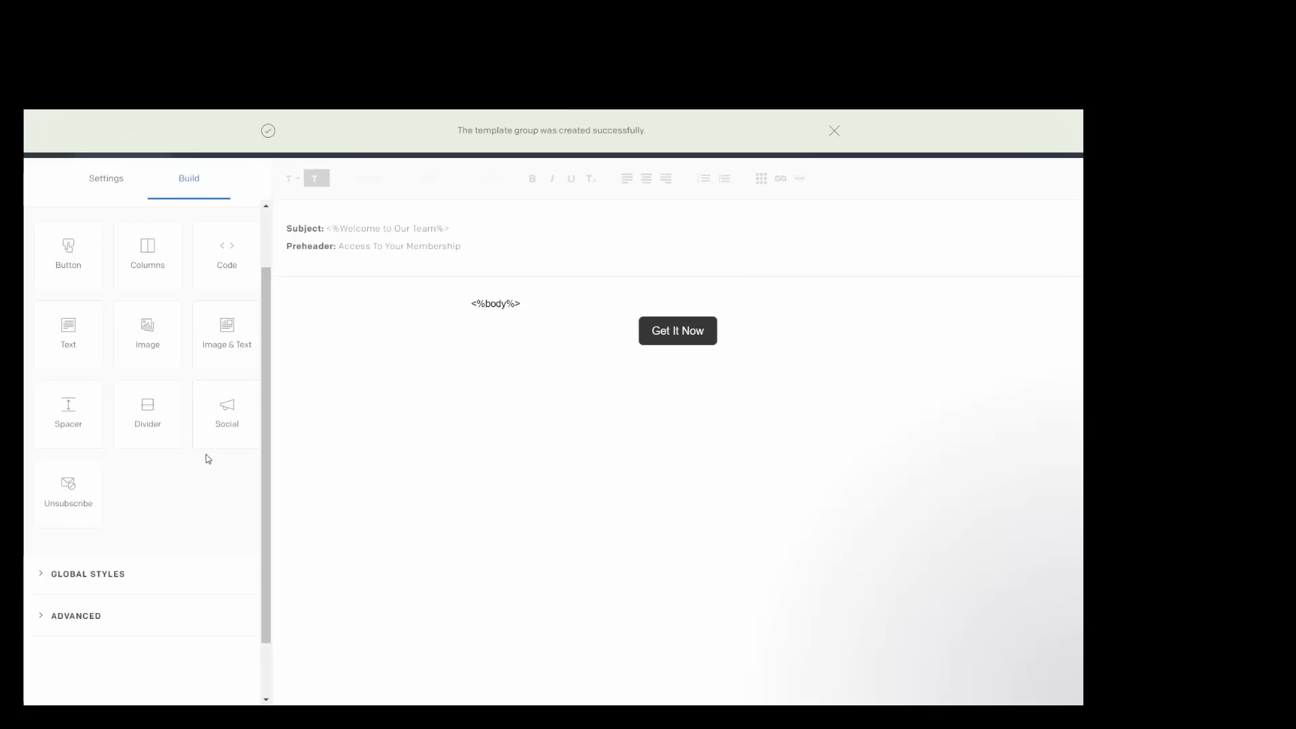
- Review the global styles for the email body and content container, and preview the template
scroll(189, 336, "down", 3)
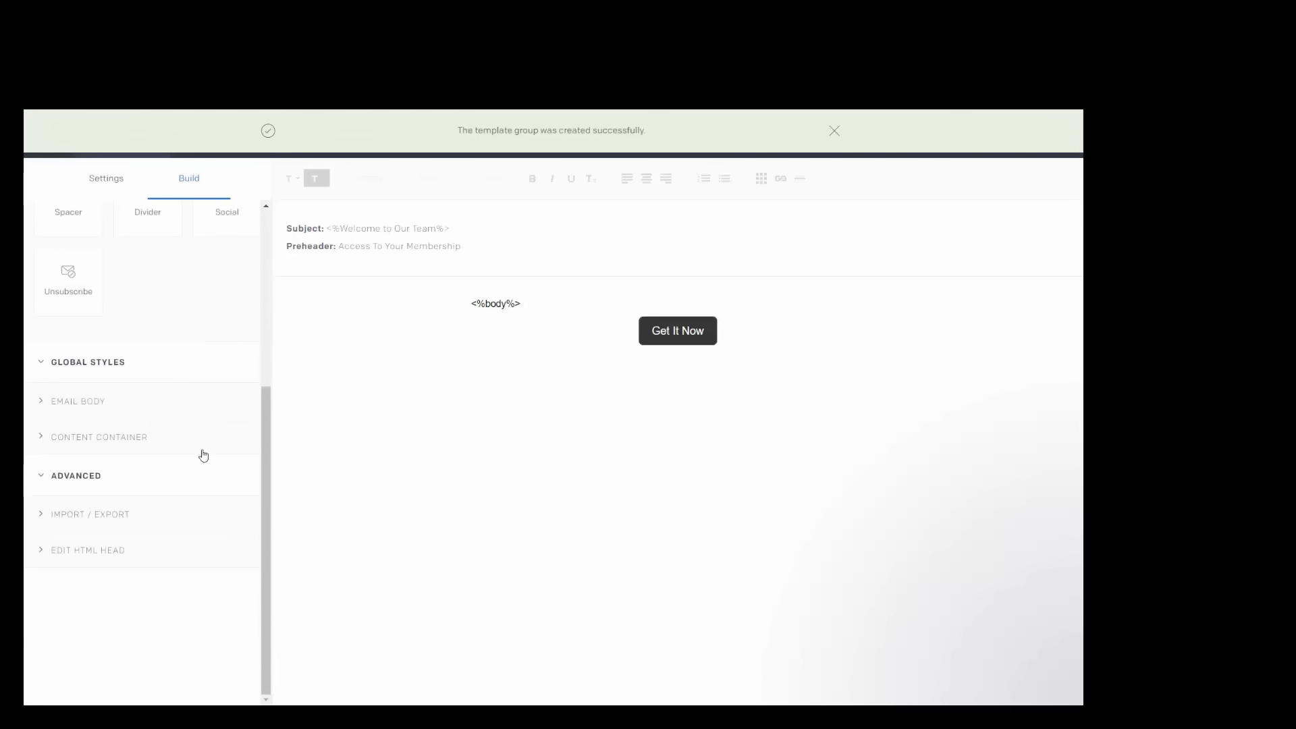
left_click(105, 407)
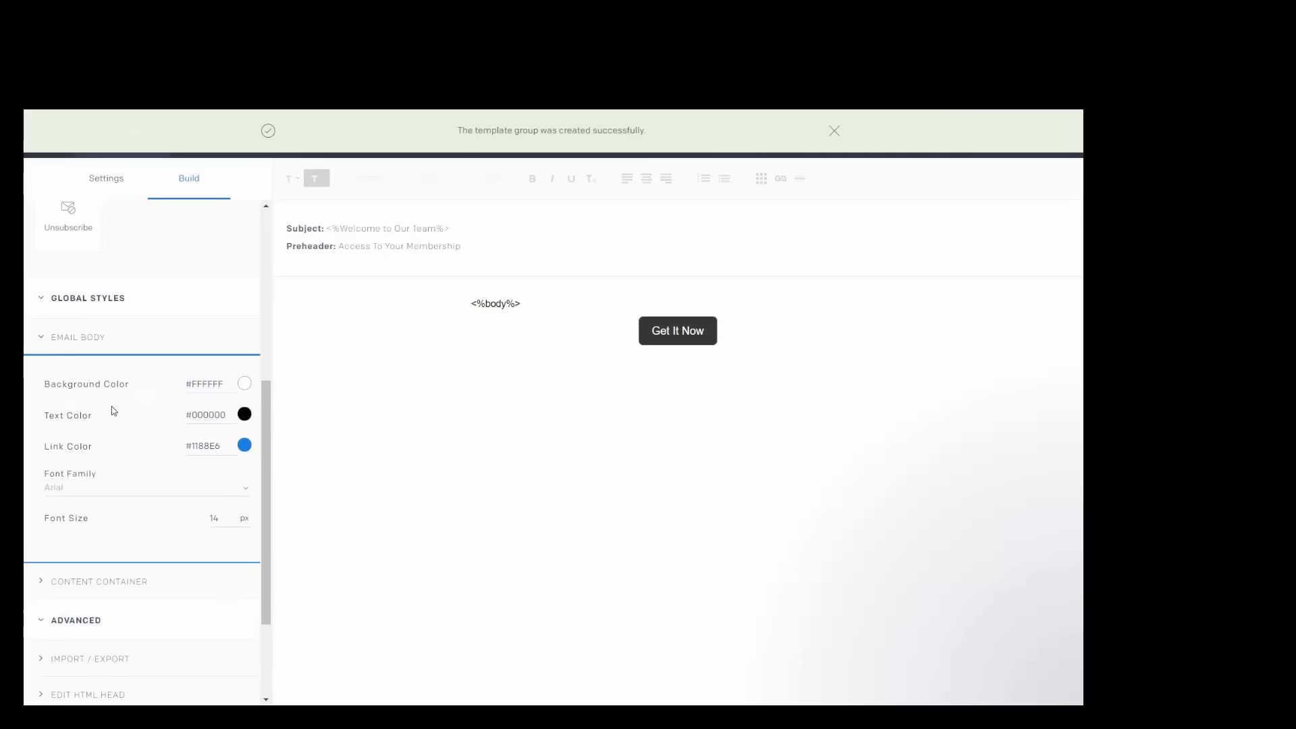
left_click(122, 585)
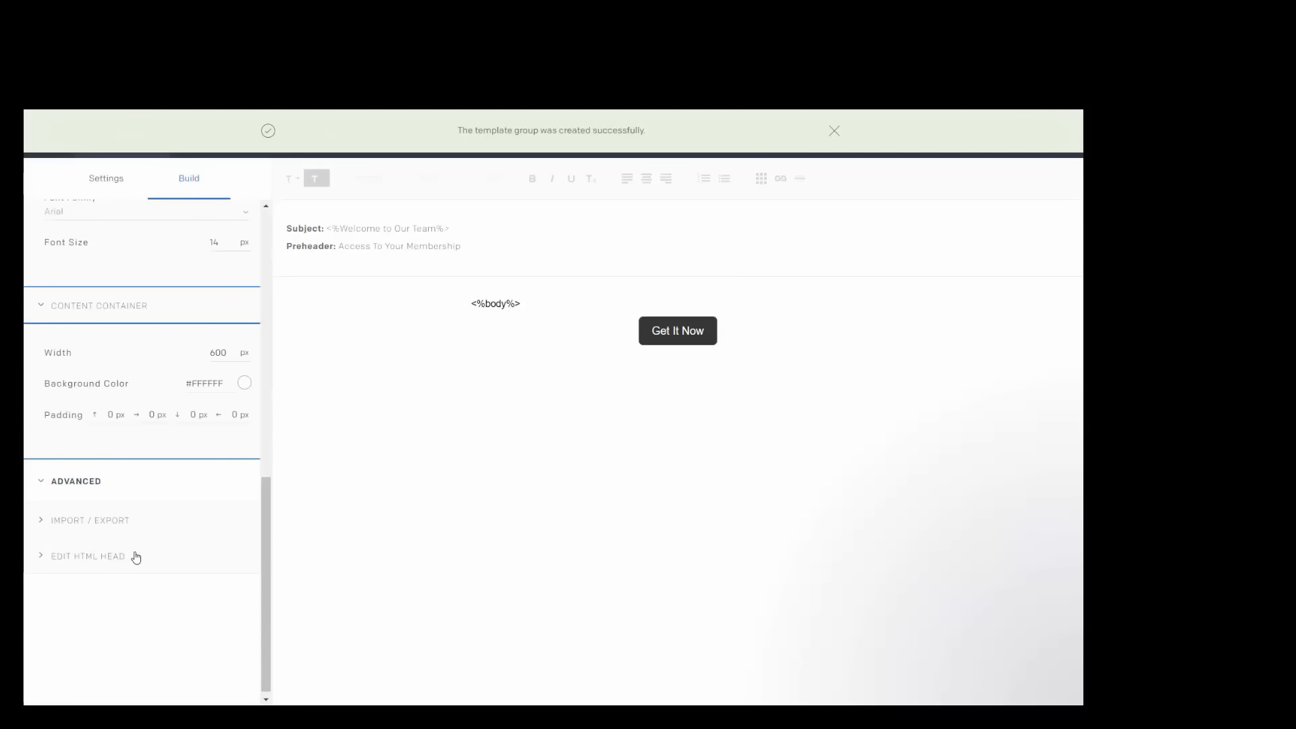
scroll(136, 557, "up", 2)
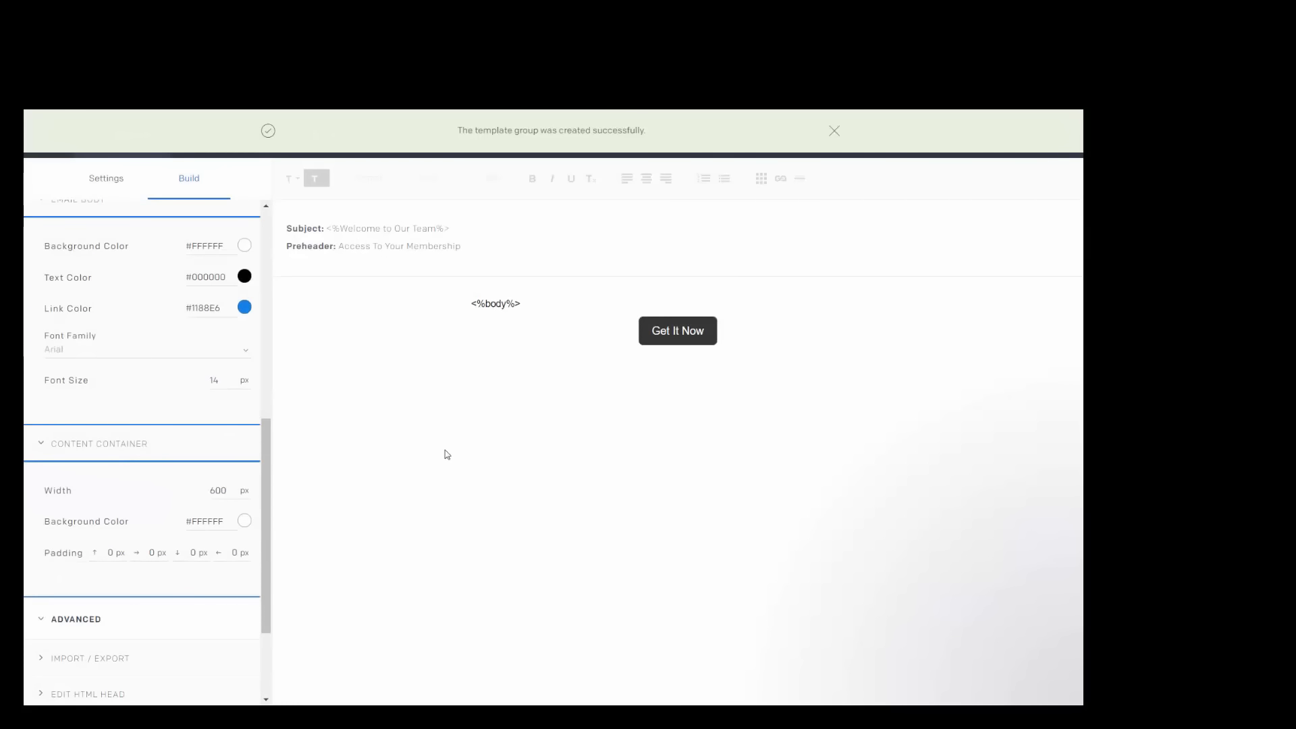
mouse_move(638, 333)
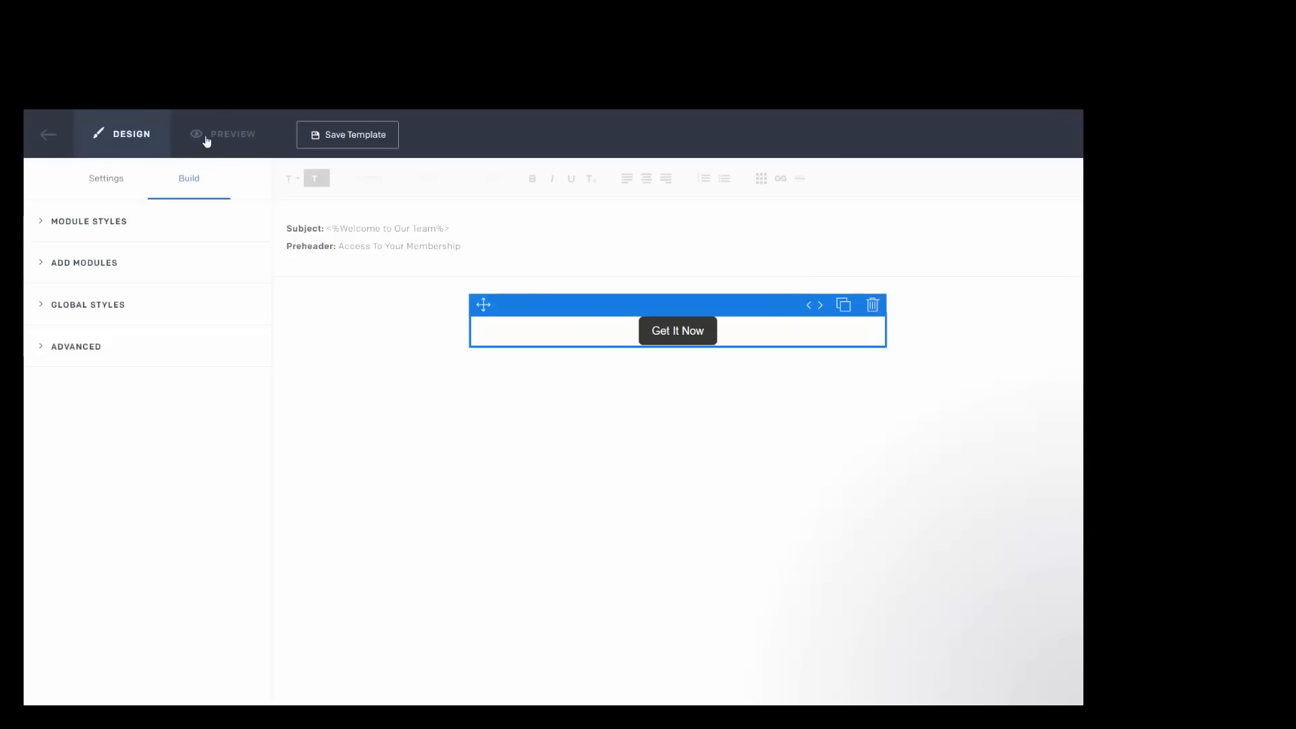
left_click(206, 141)
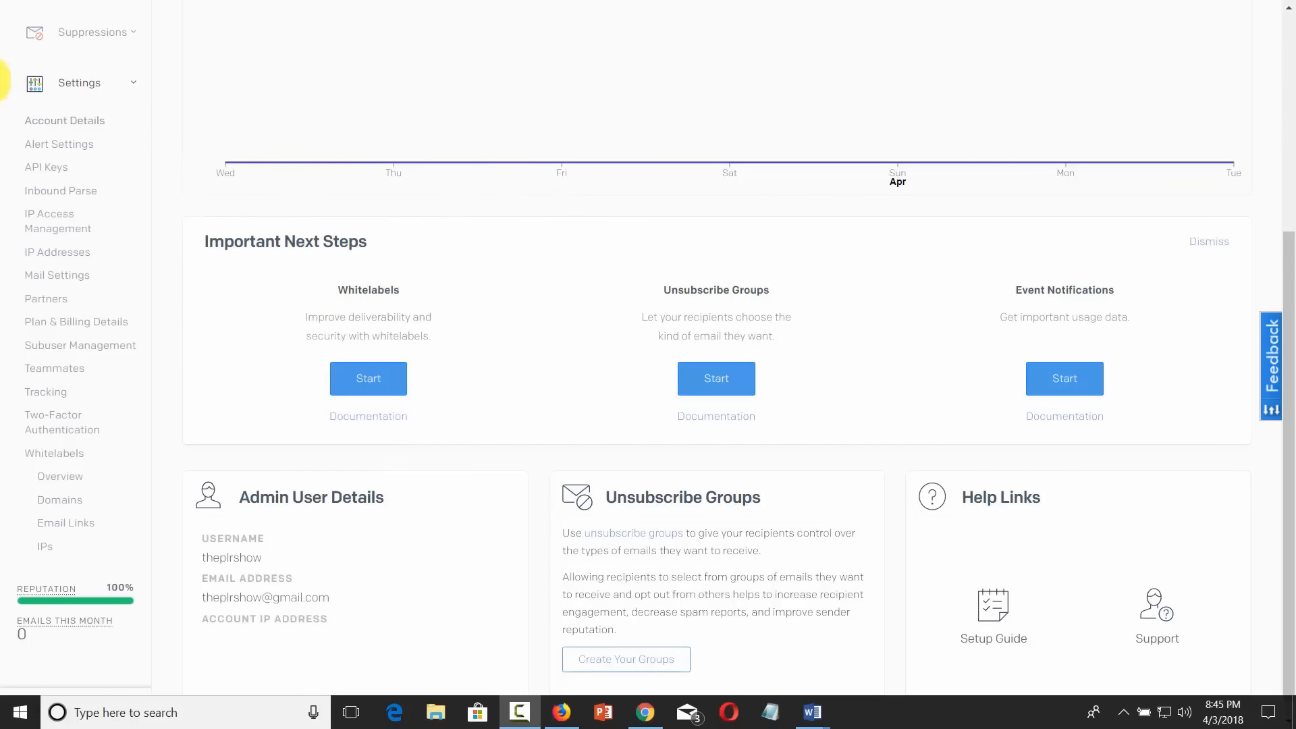
- Add a default domain whitelabel with subdomain "tutorials" and domain titansofcentralpa.com, and confirm the DNS validation requirement
left_click(69, 459)
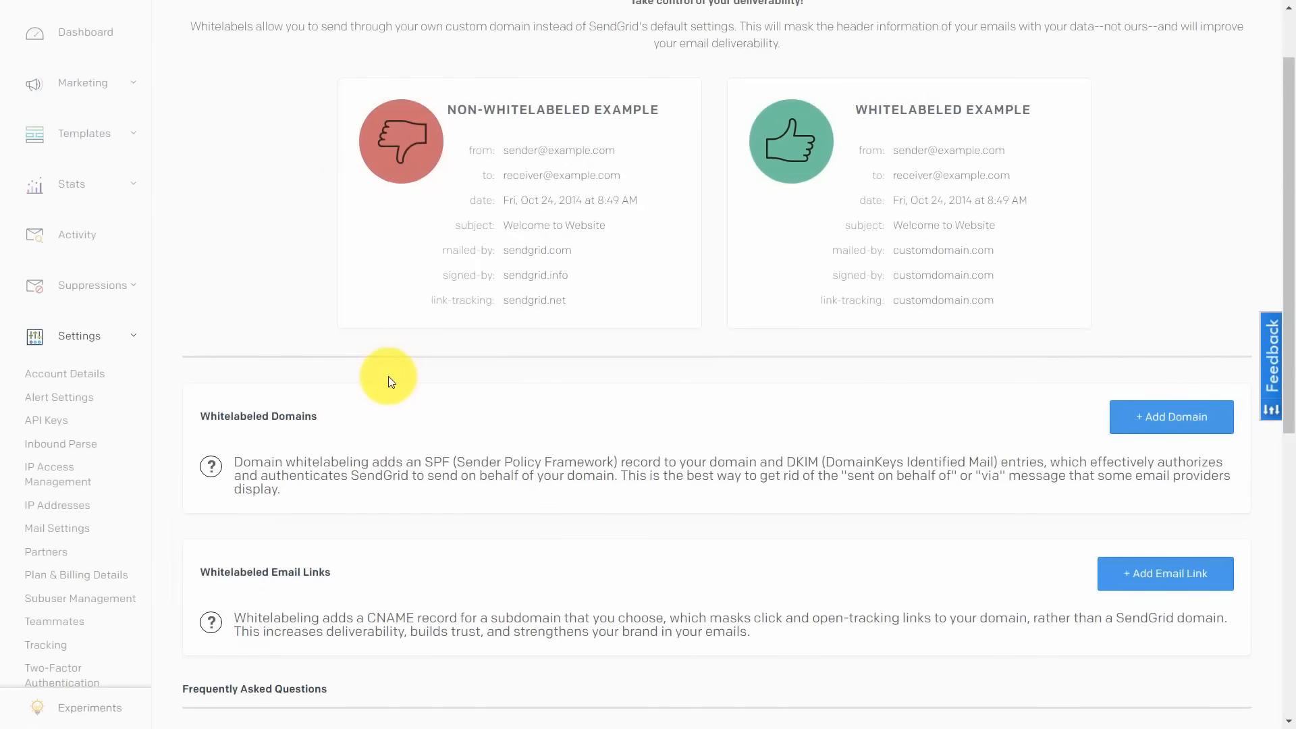
scroll(388, 382, "down", 2)
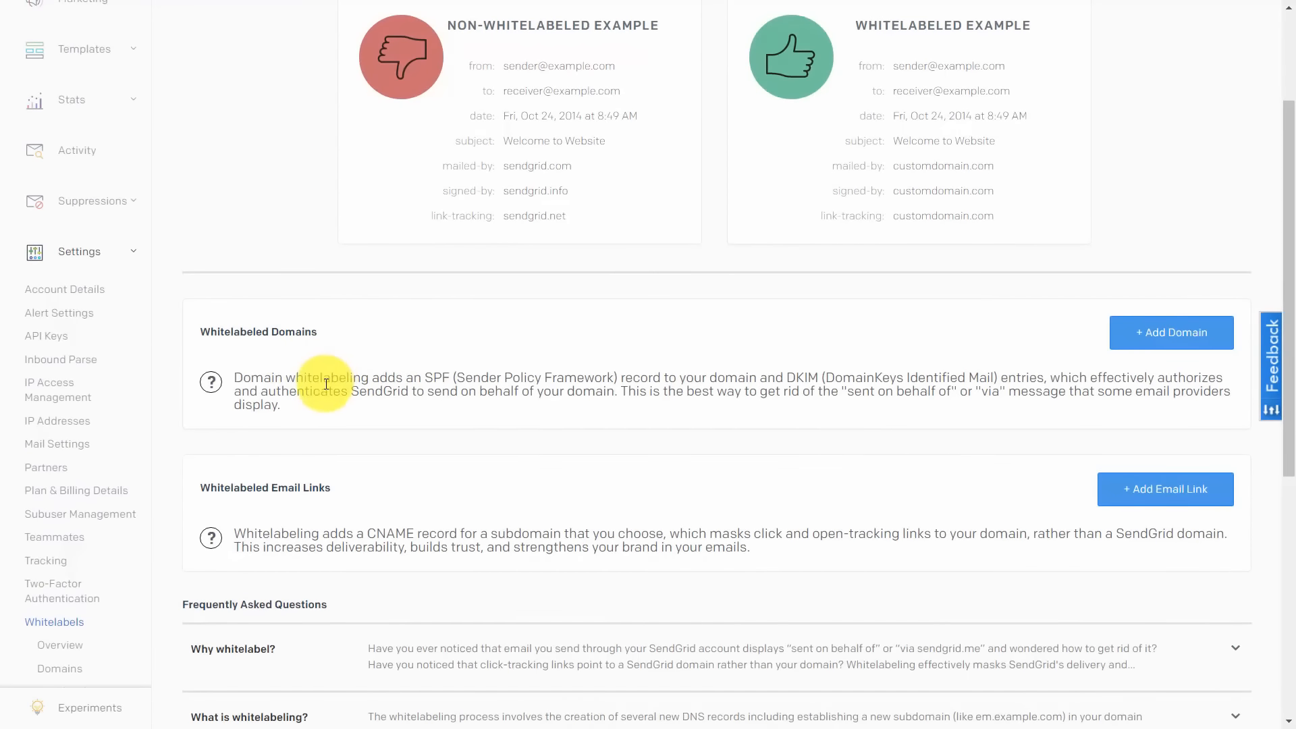
left_click(1141, 335)
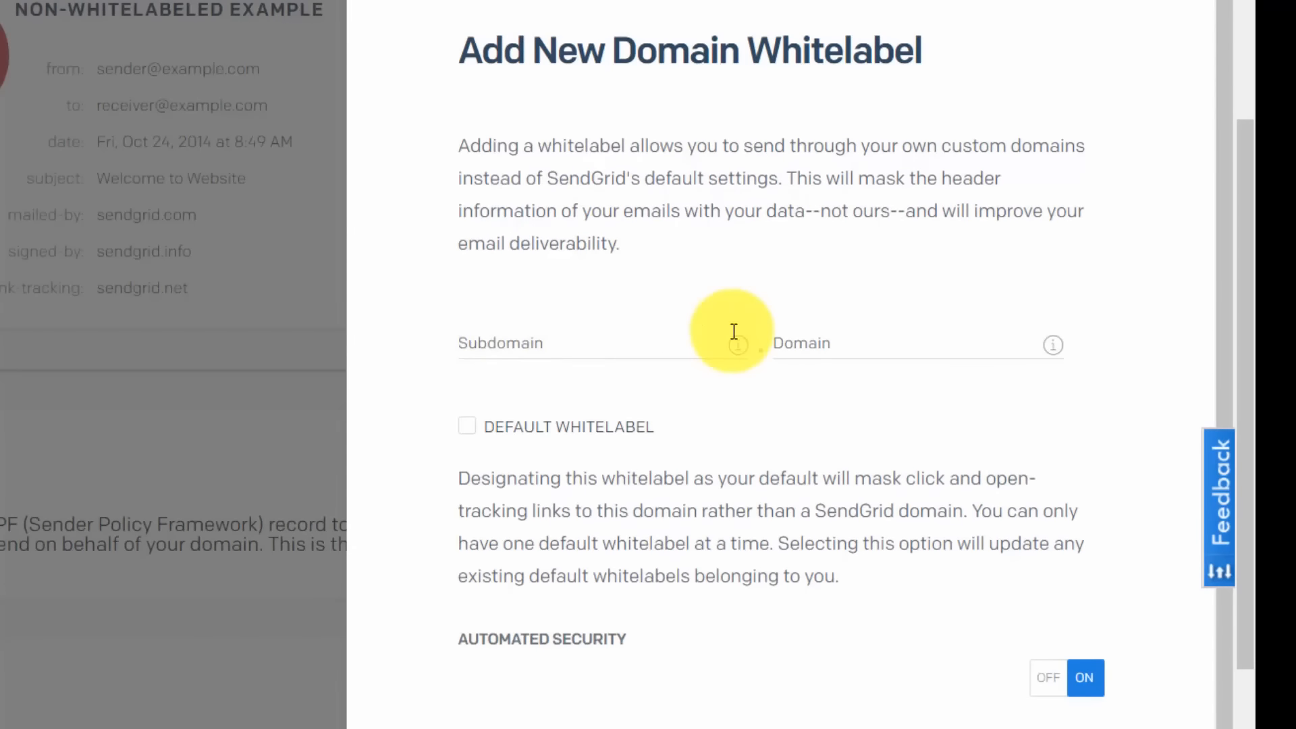
mouse_move(729, 340)
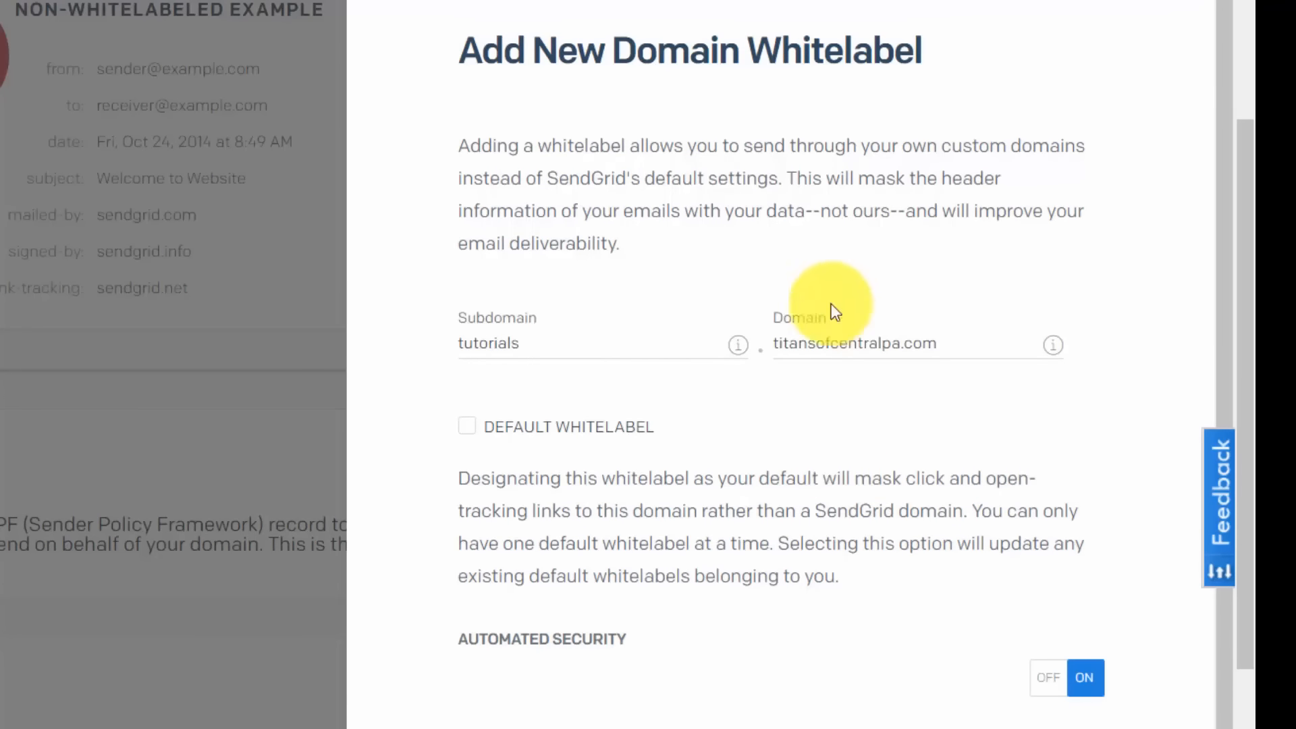
left_click(465, 426)
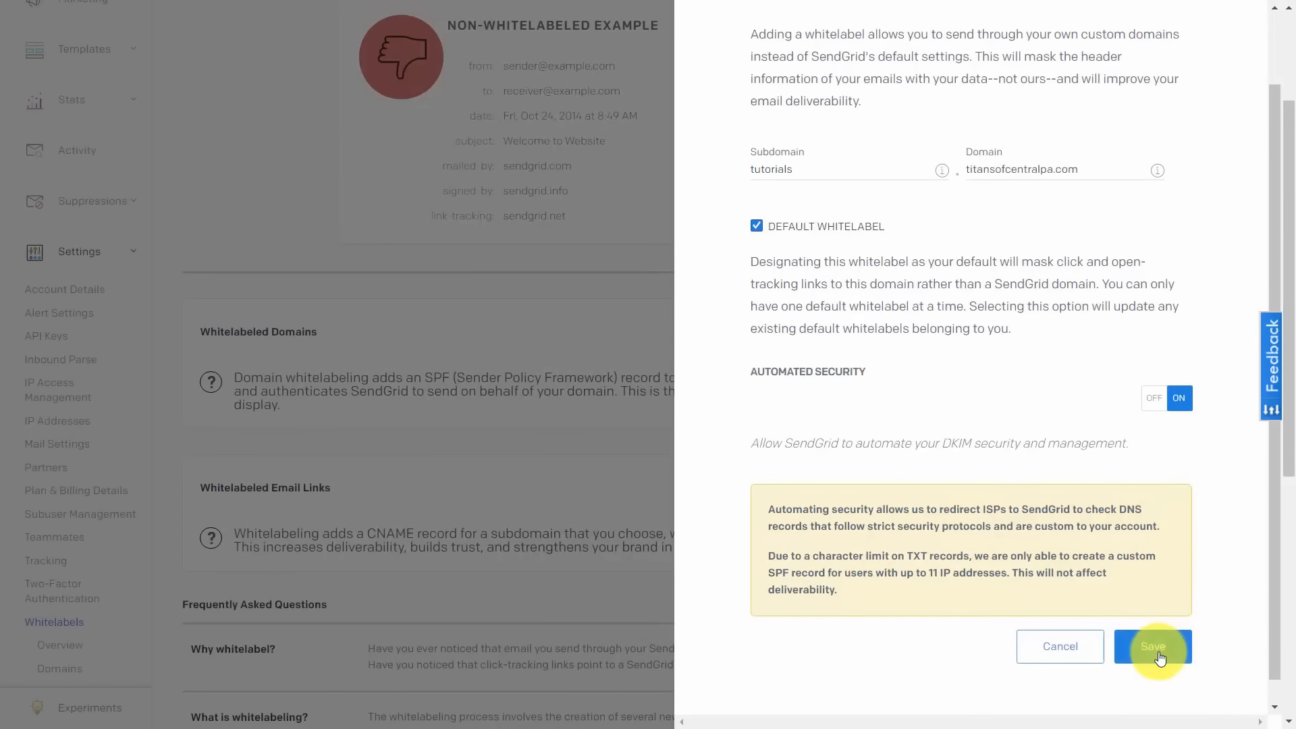
left_click(1154, 648)
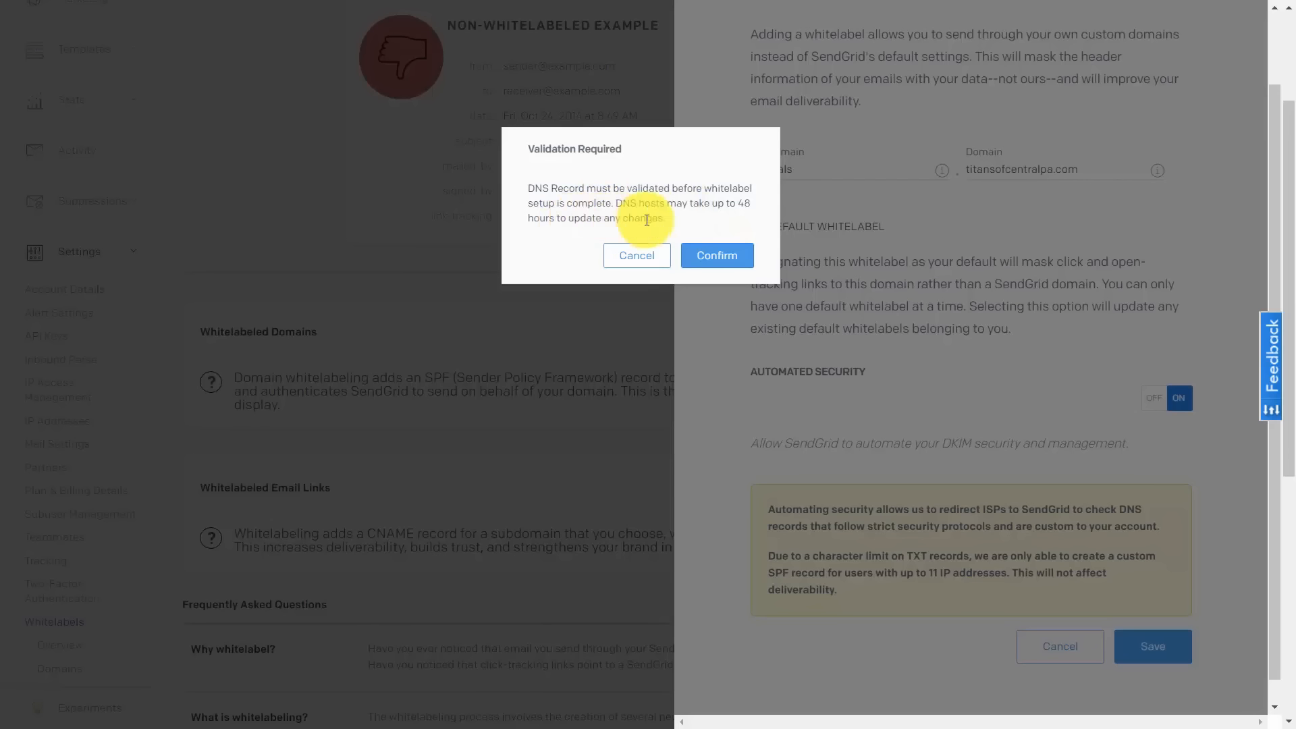
left_click(717, 258)
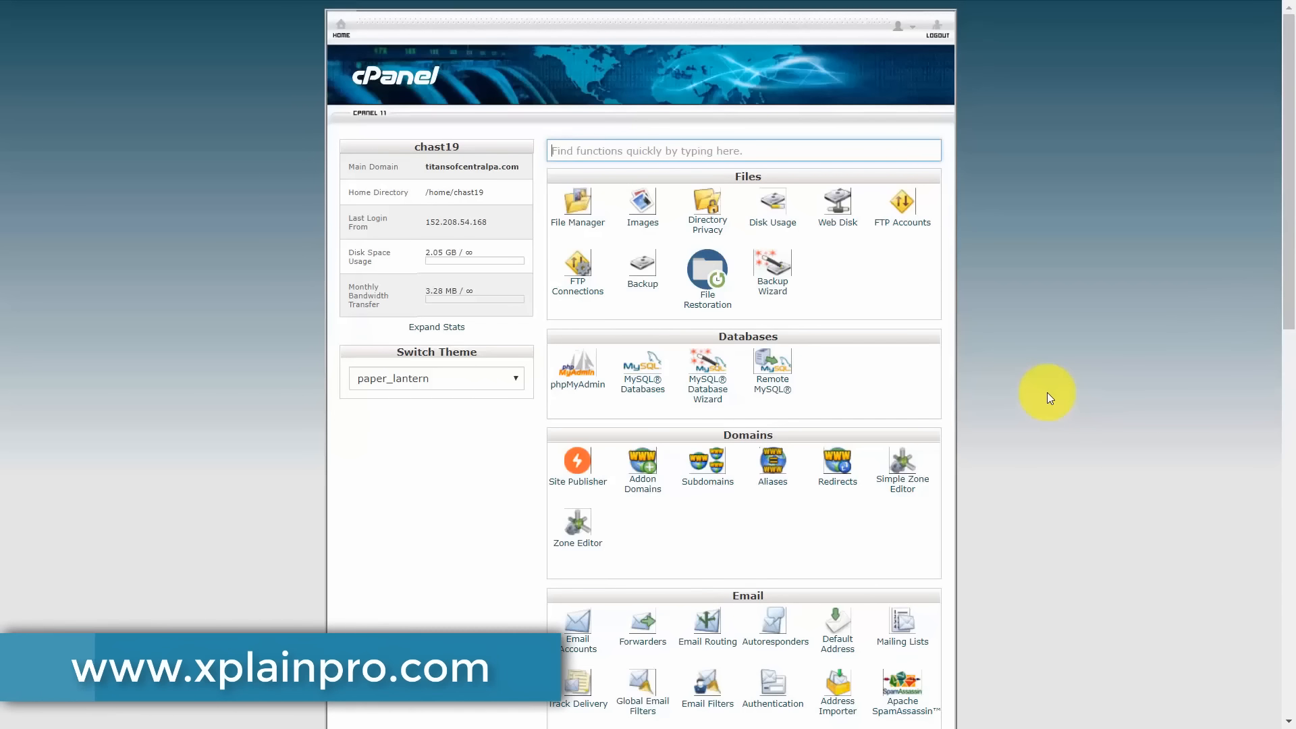
- Switch to cPanel and start a new CNAME record for titansofcentralpa.com in the Zone Editor
left_click(577, 543)
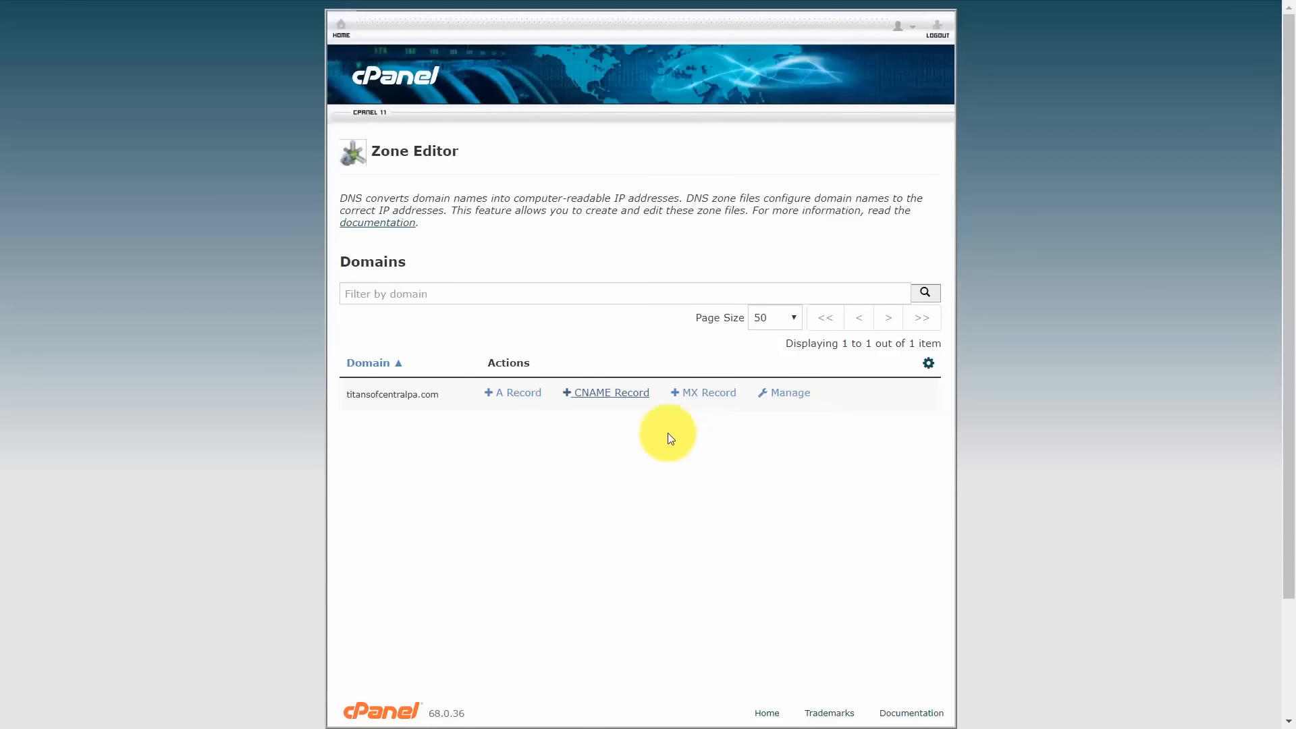
left_click(611, 393)
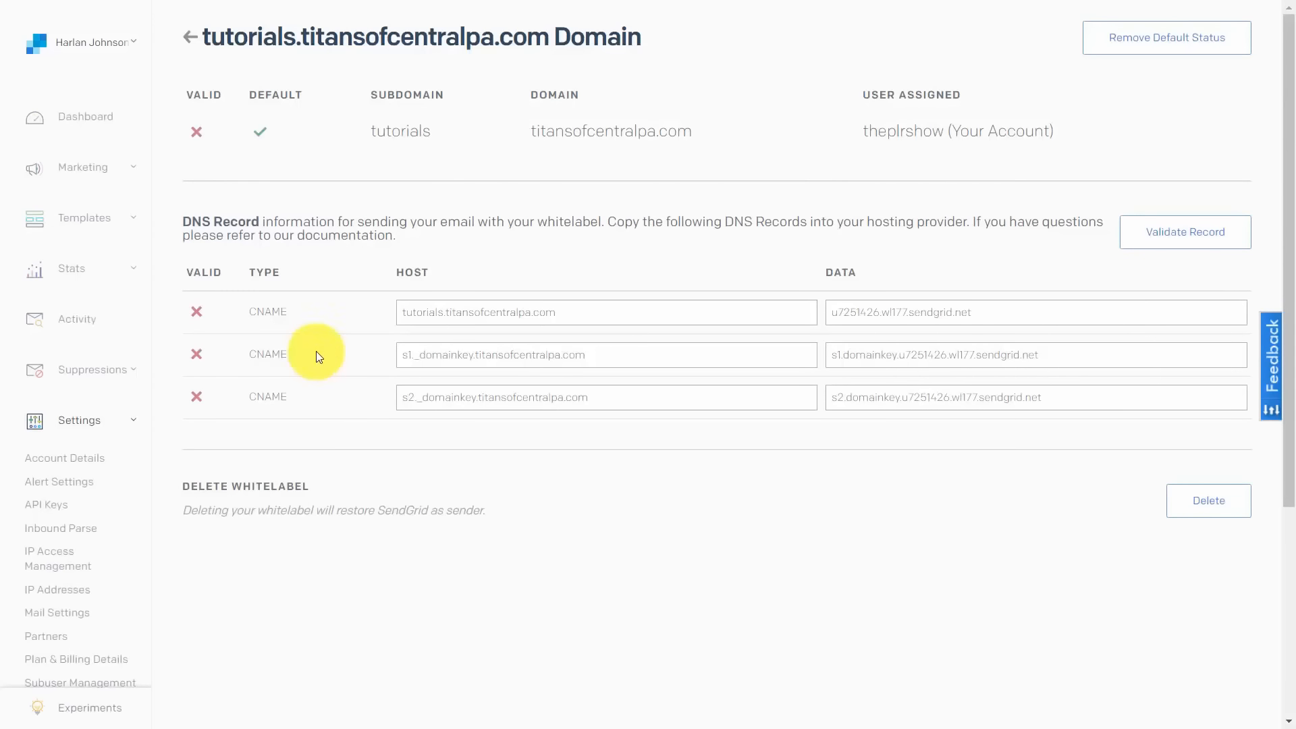
- Switch to SendGrid and save a default email link whitelabel with subdomain "videos" on titansofcentralpa.com
scroll(339, 301, "down", 3)
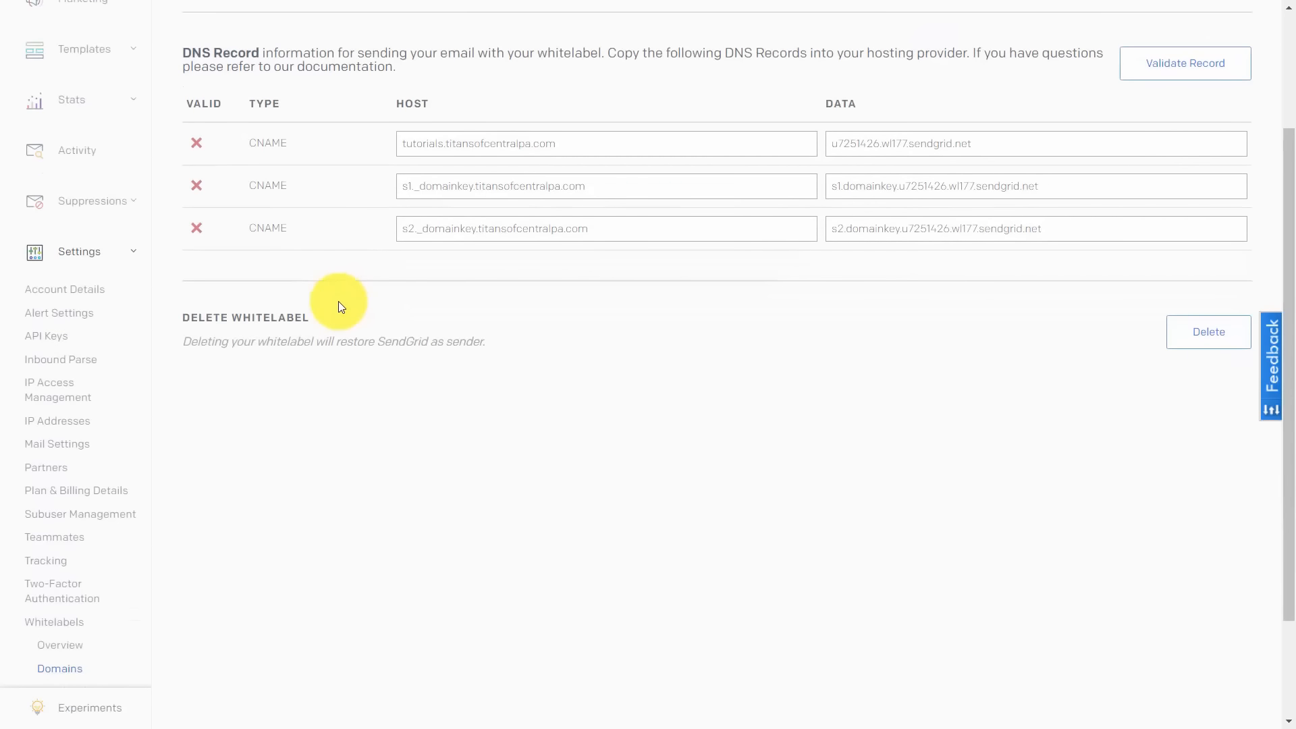
scroll(339, 303, "down", 1)
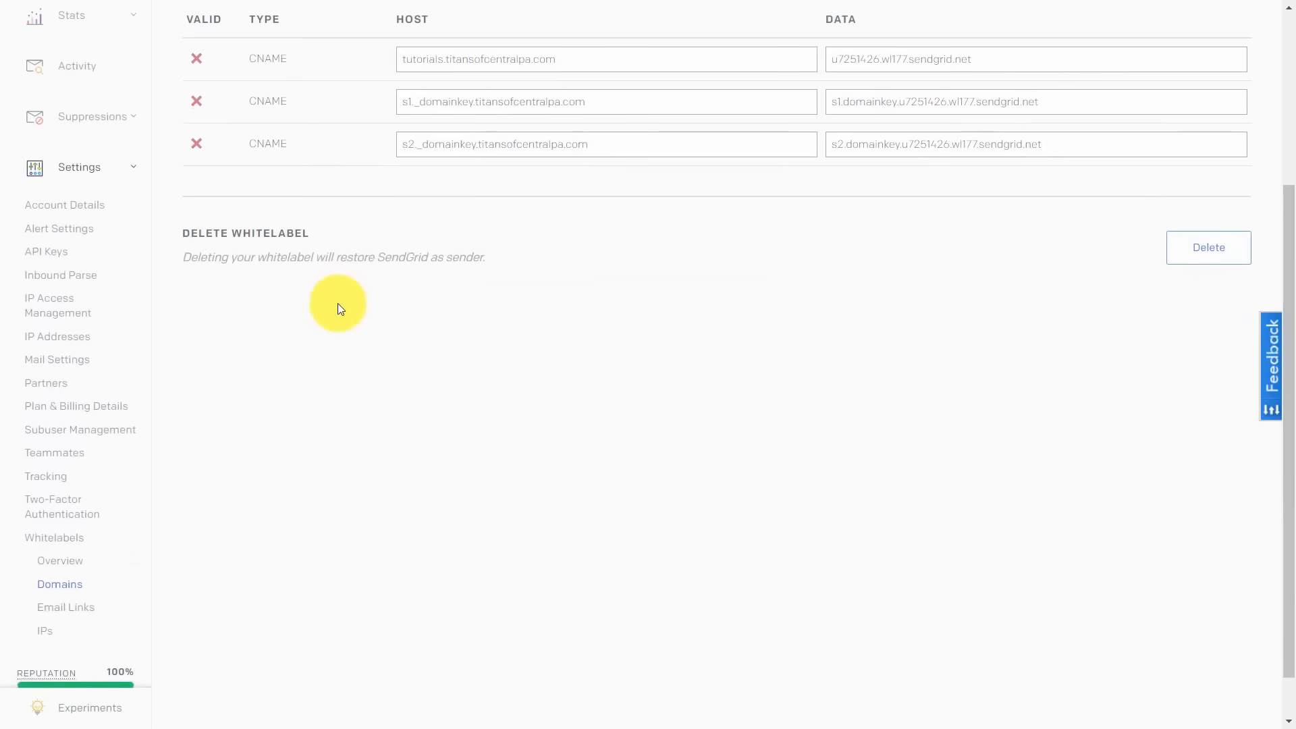
left_click(66, 612)
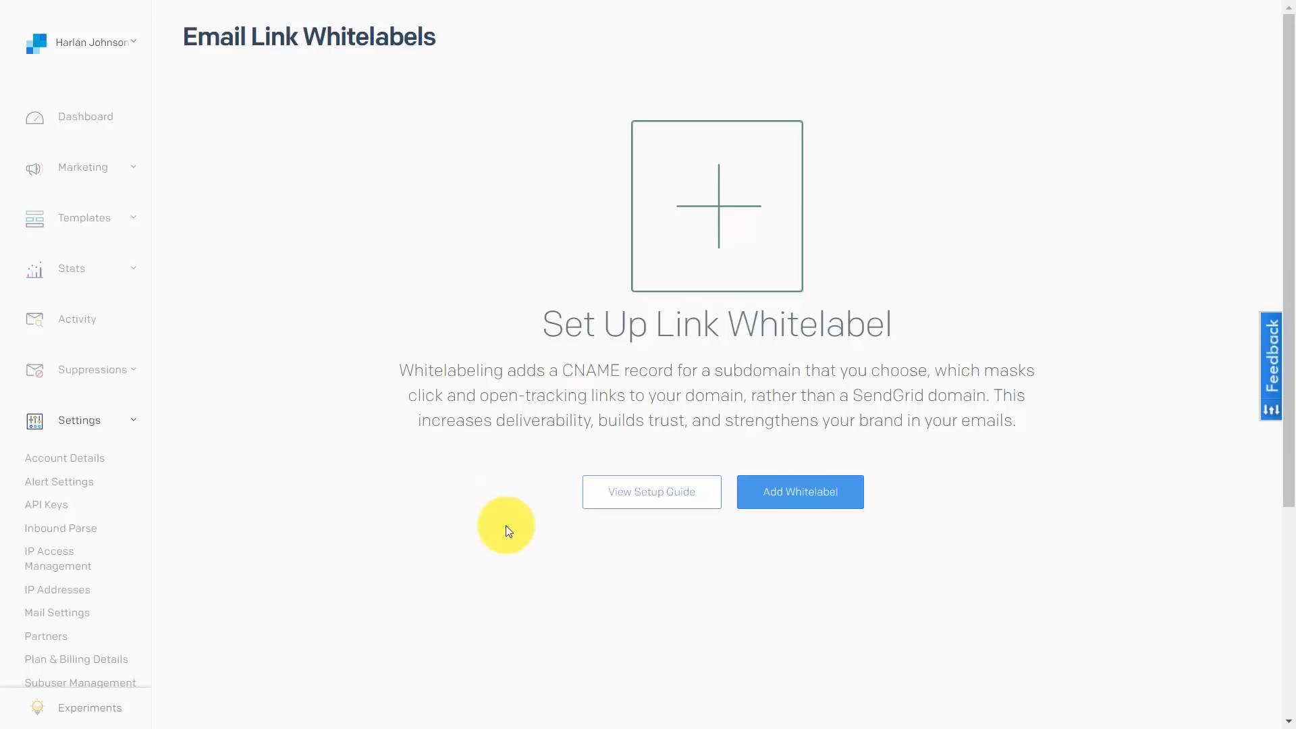
left_click(772, 500)
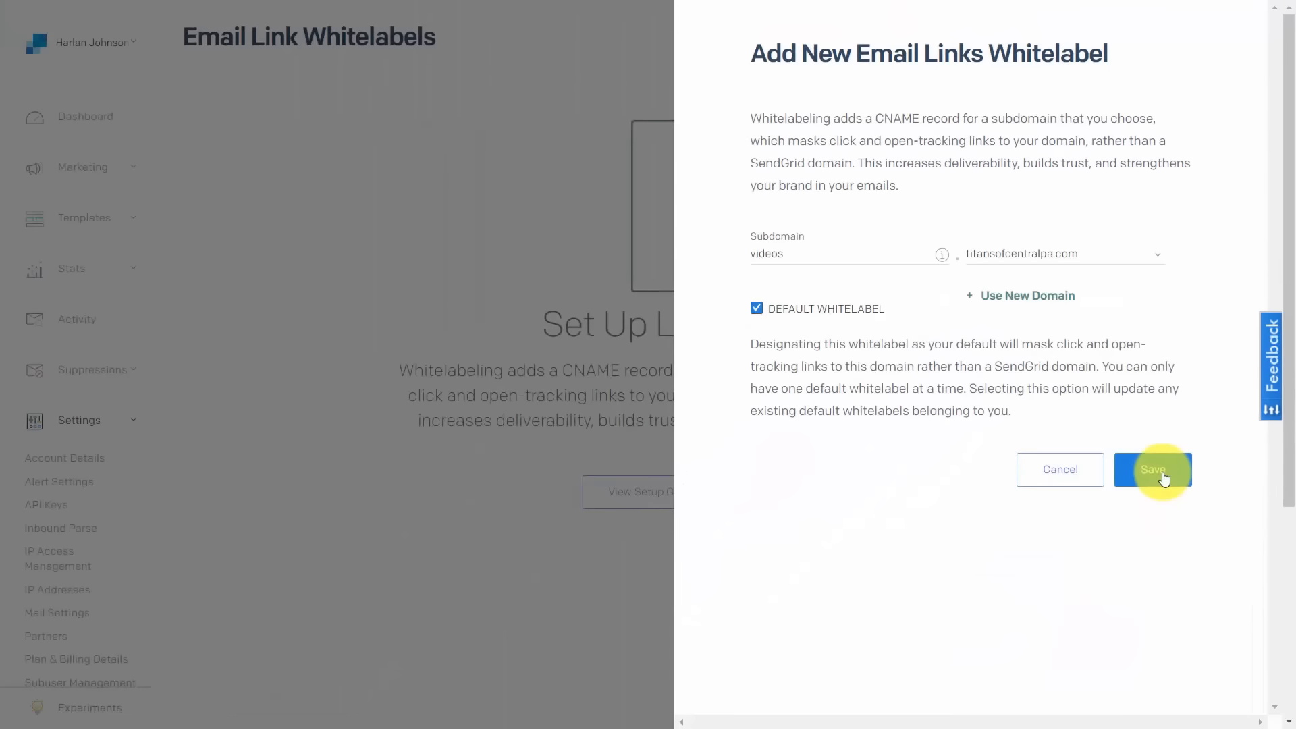
left_click(1160, 470)
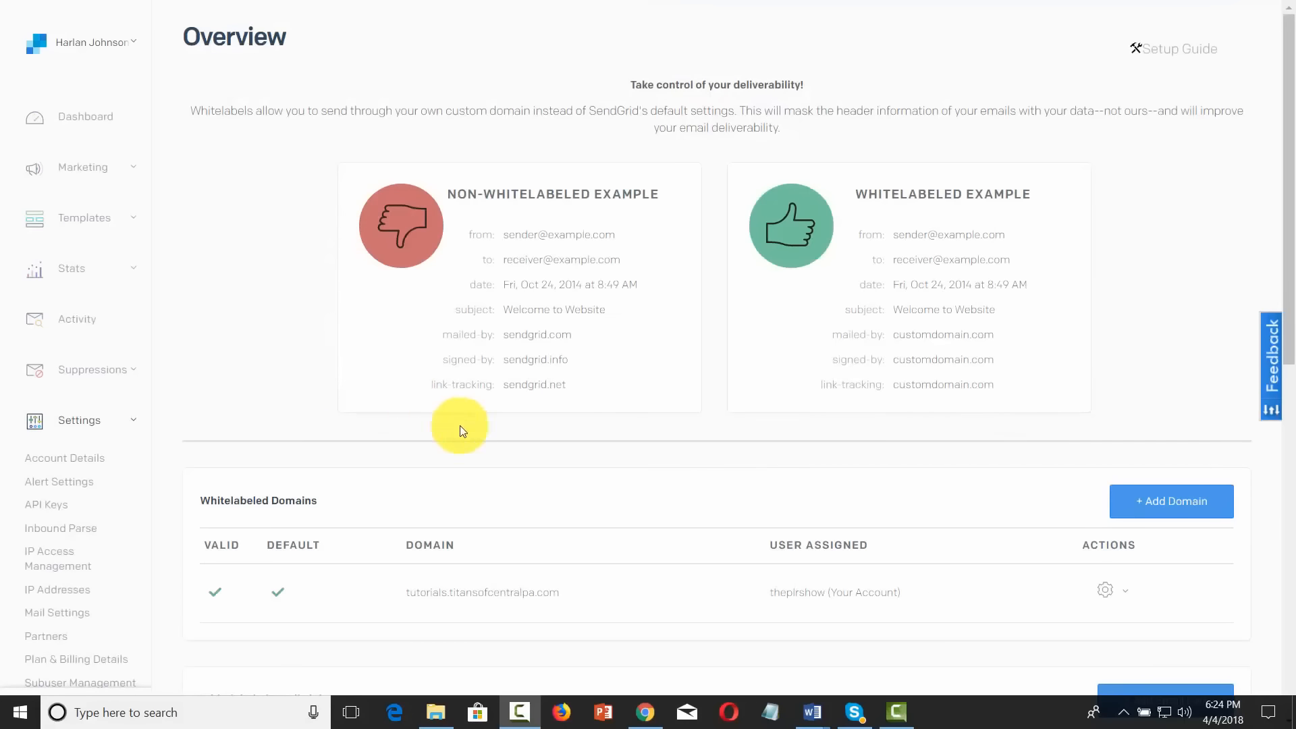
- Review the whitelabel overview and open the available actions for the tutorials.titansofcentralpa.com domain
left_click(1132, 310)
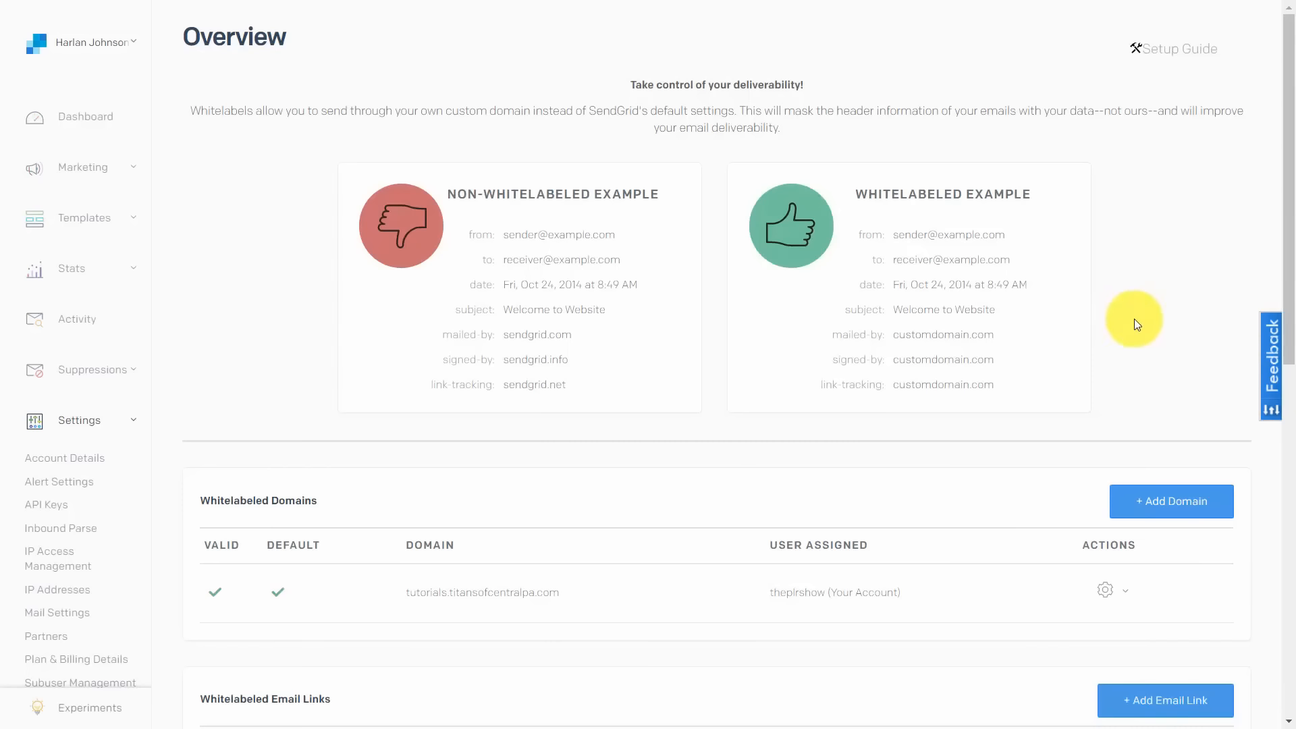
scroll(1135, 311, "down", 3)
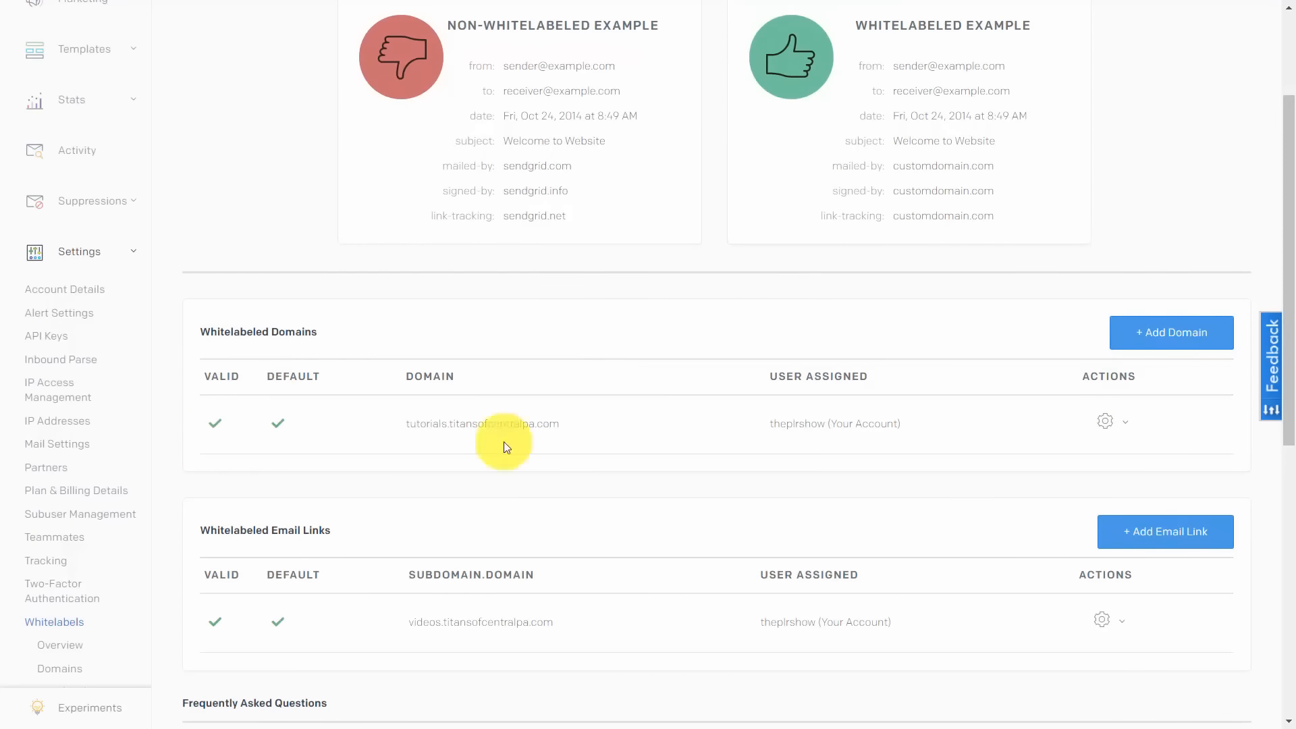
left_click(1124, 422)
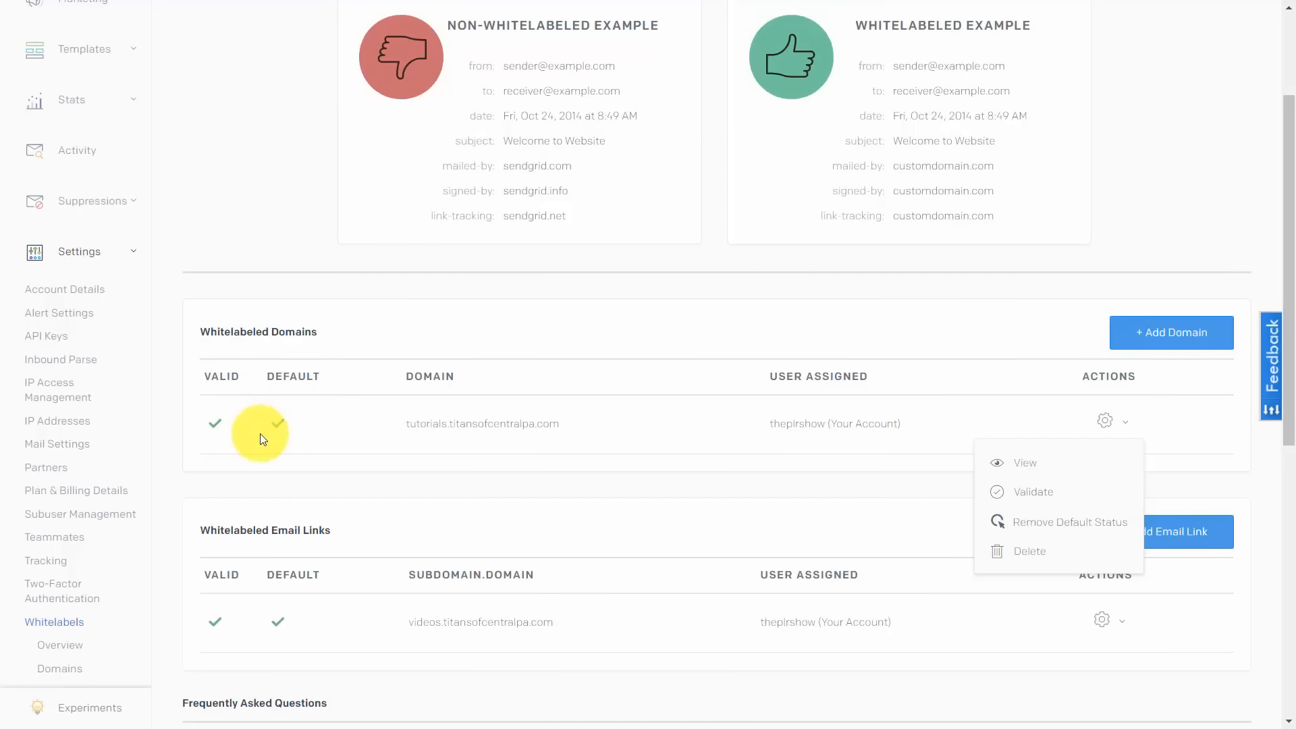
- View the details of the whitelabeled domain tutorials.titansofcentralpa.com and the whitelabeled email link videos.titansofcentralpa.com
left_click(1038, 466)
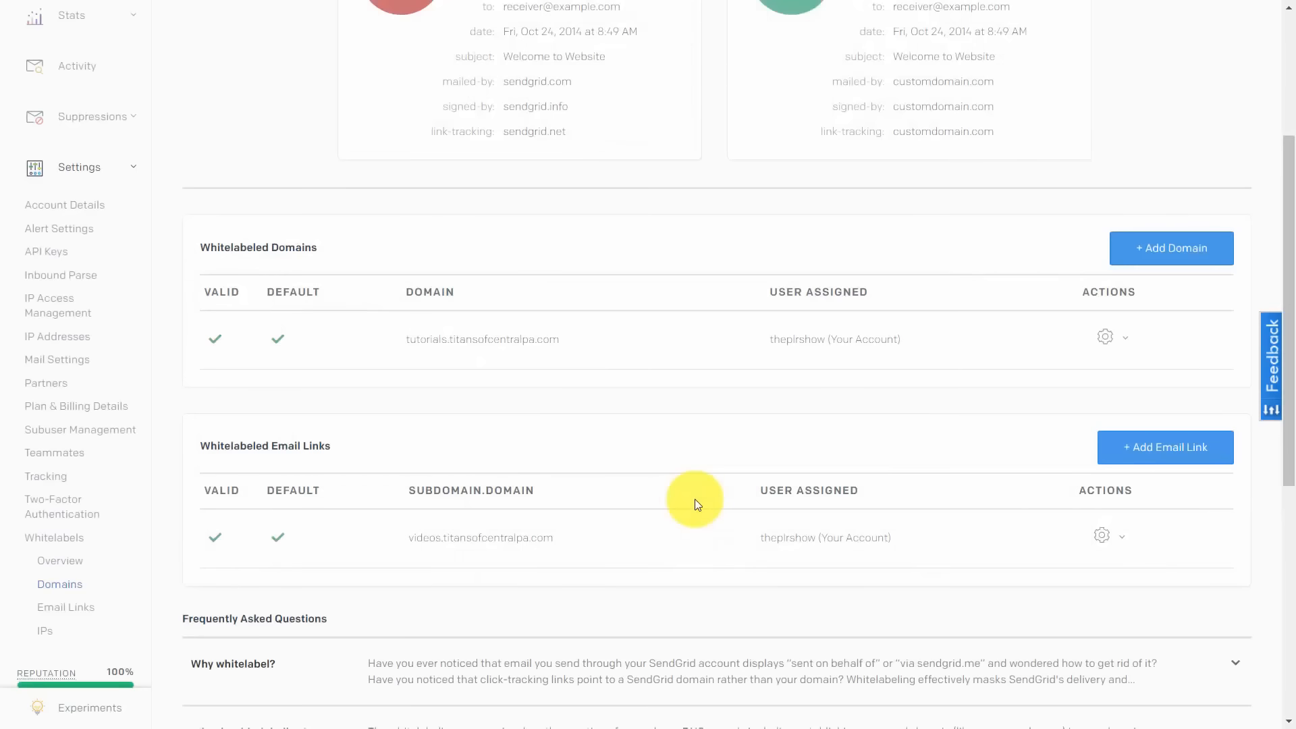
scroll(306, 431, "down", 1)
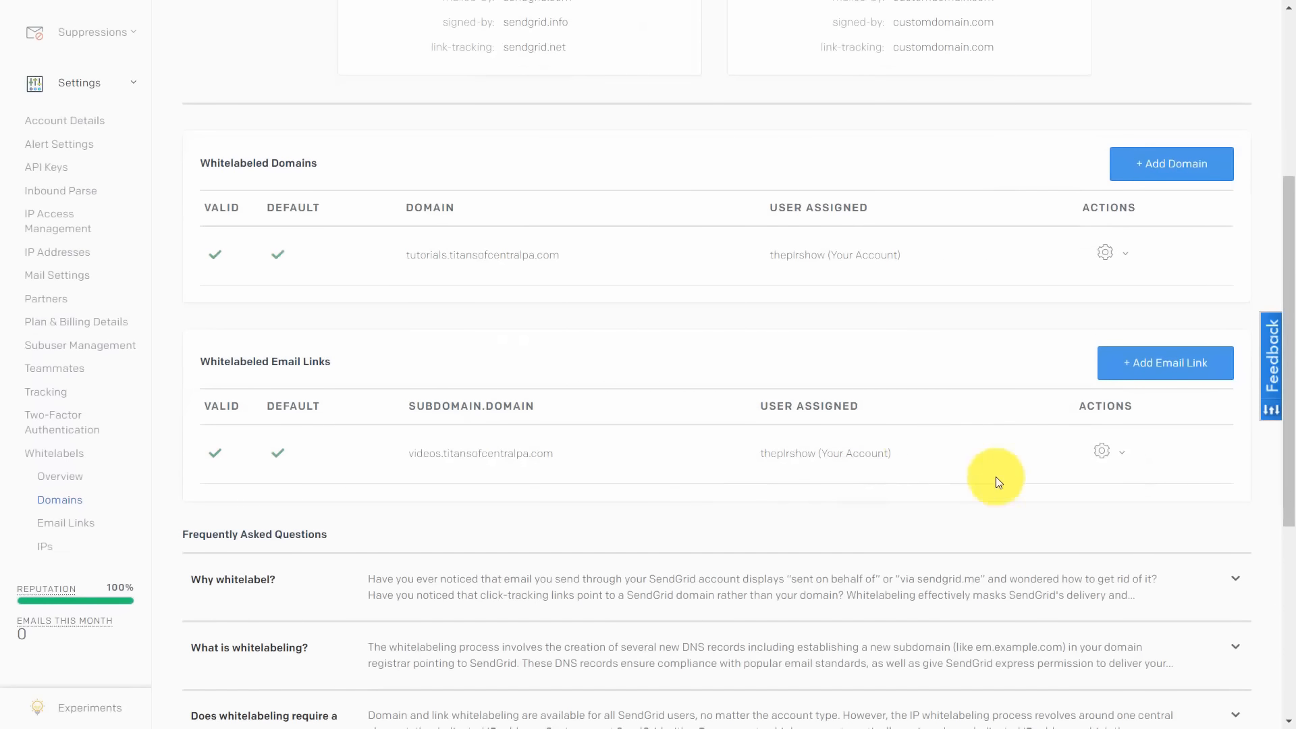
left_click(1122, 457)
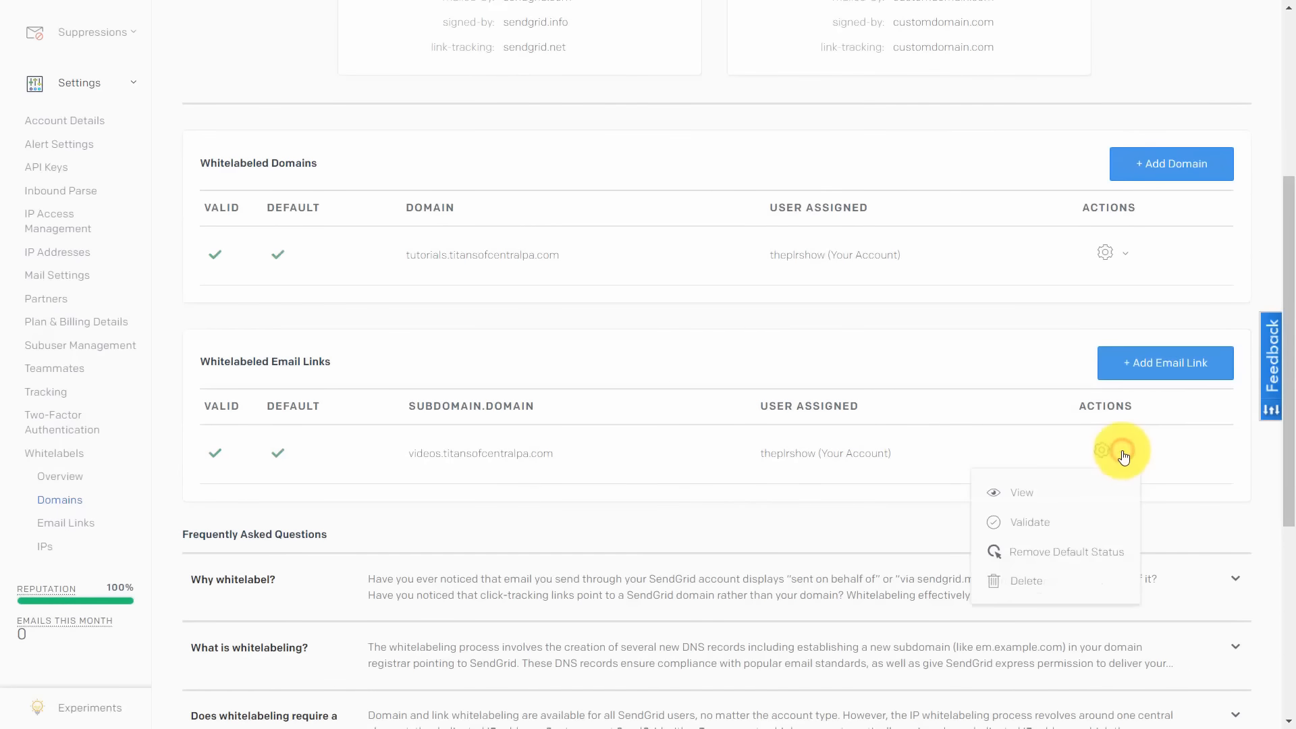
left_click(1026, 492)
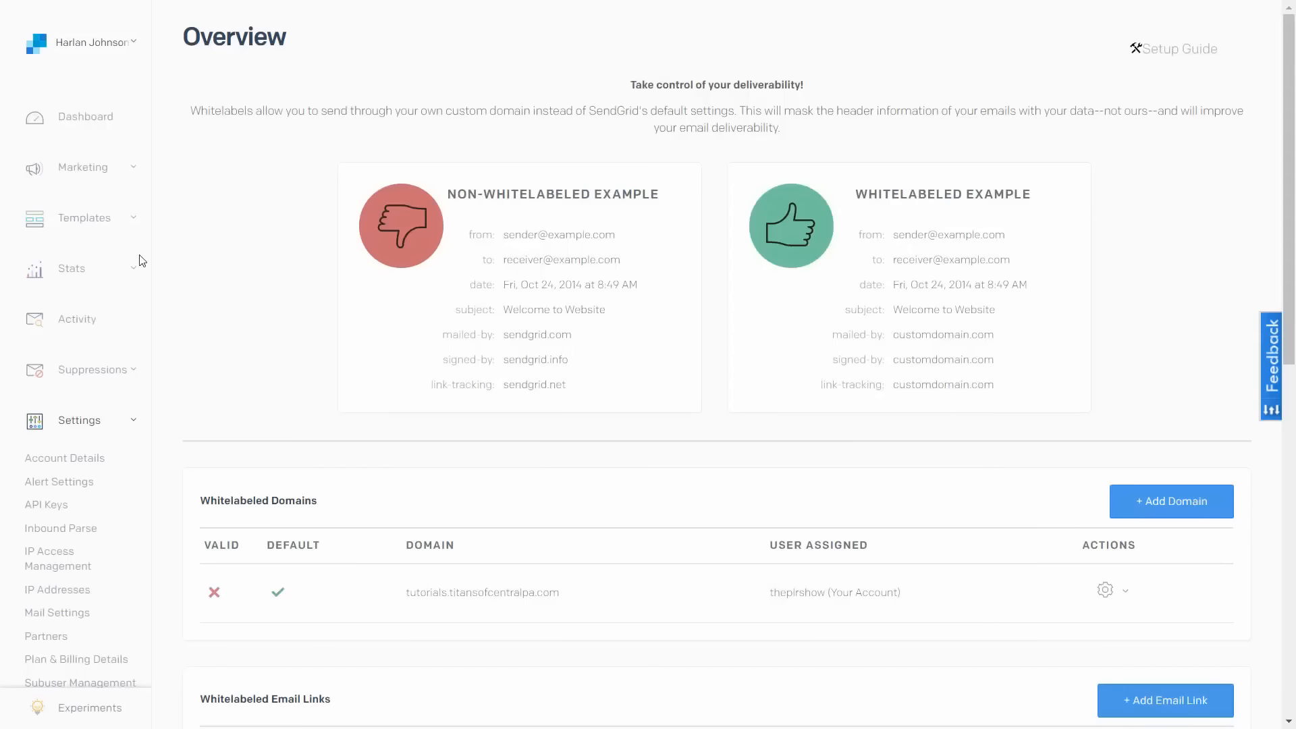
- In Mail Settings, write the HTML footer as bold "The Place To Get Tutorial Videos" above the linked text "Titans of Central PA.com"
scroll(118, 263, "down", 1)
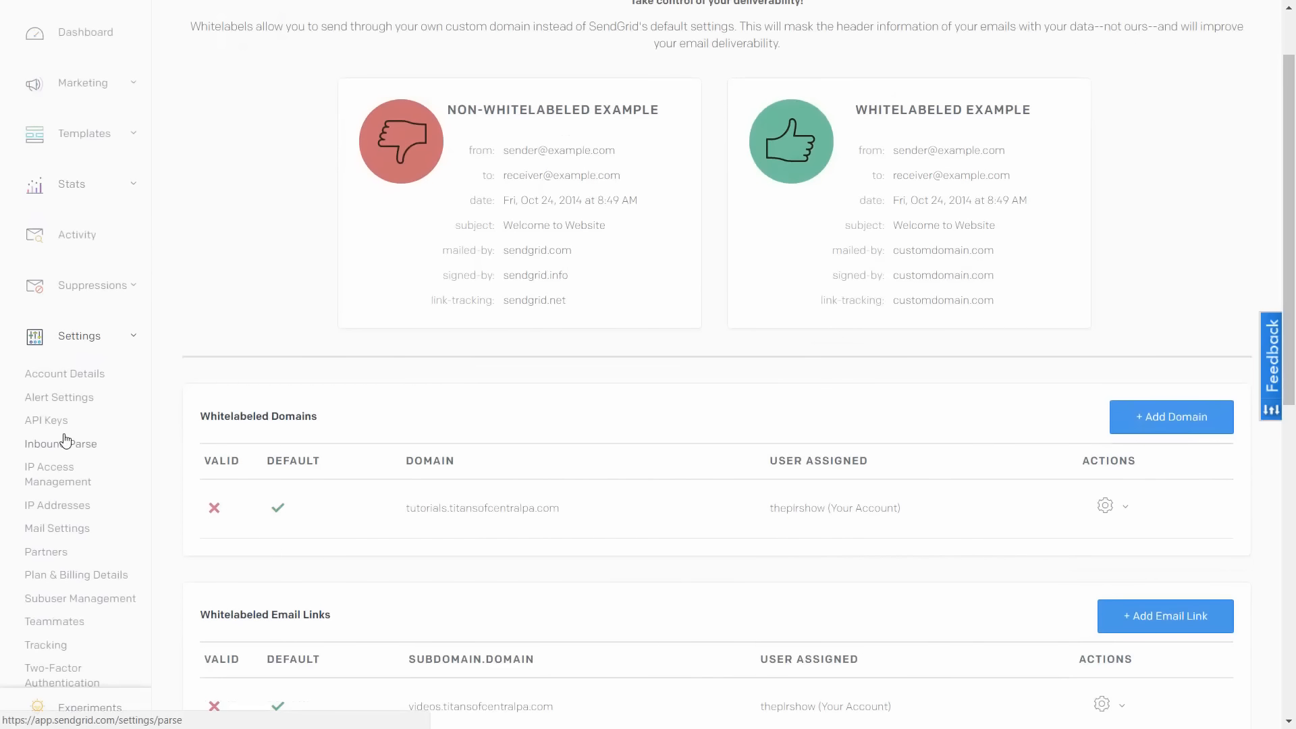
left_click(56, 532)
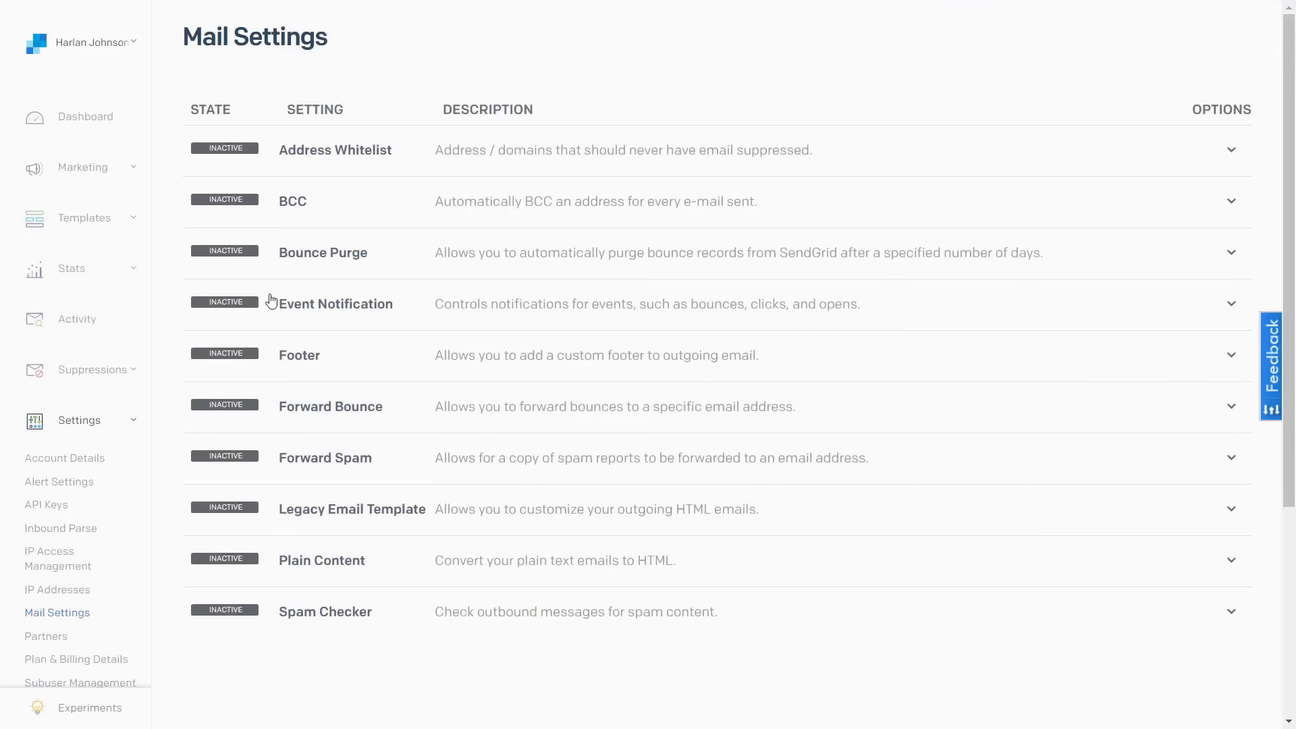
left_click(298, 364)
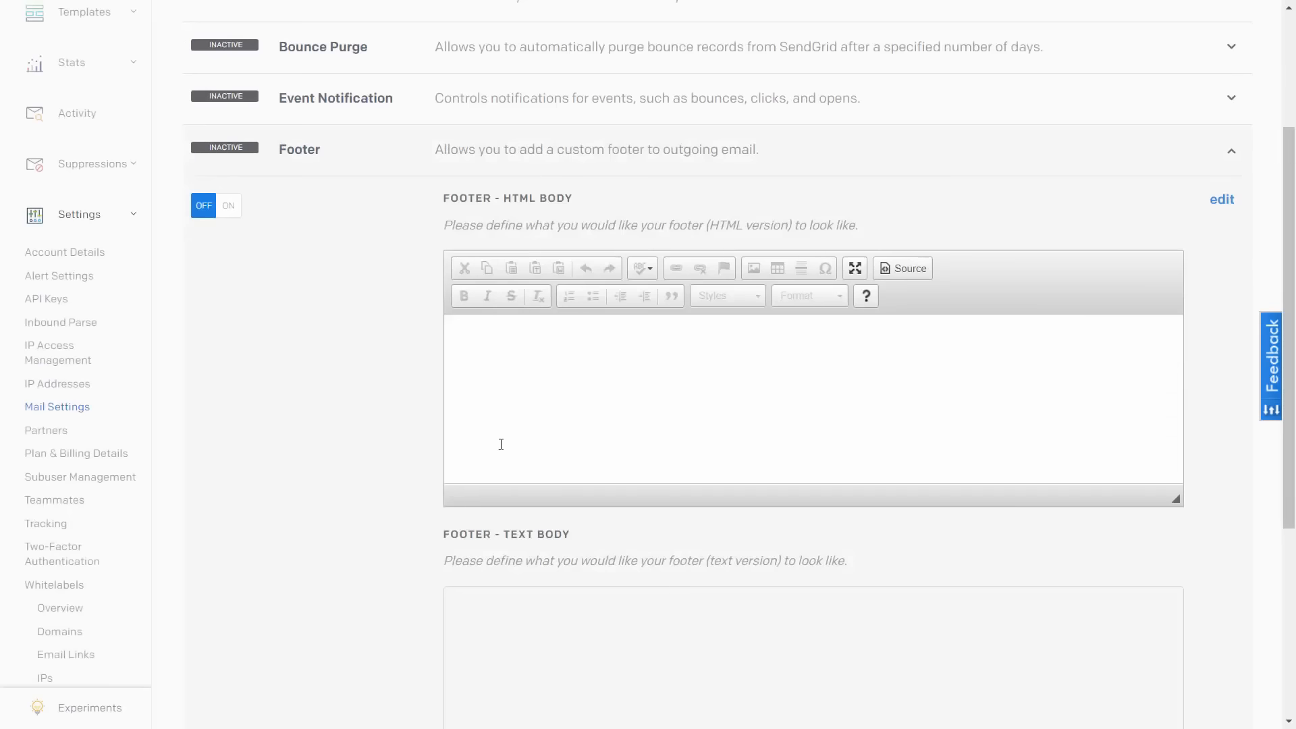
left_click(1219, 202)
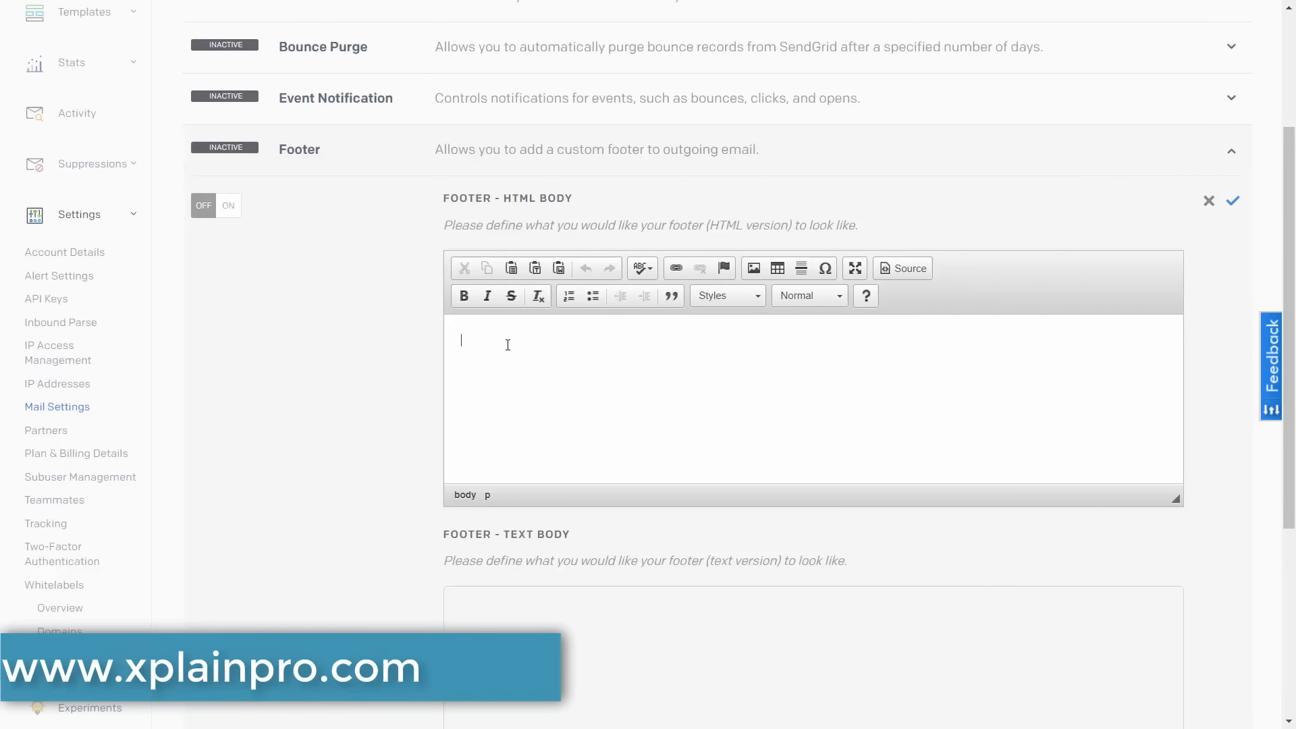
type("The Place To Get Tutorial Videos Titans of Central PA.com")
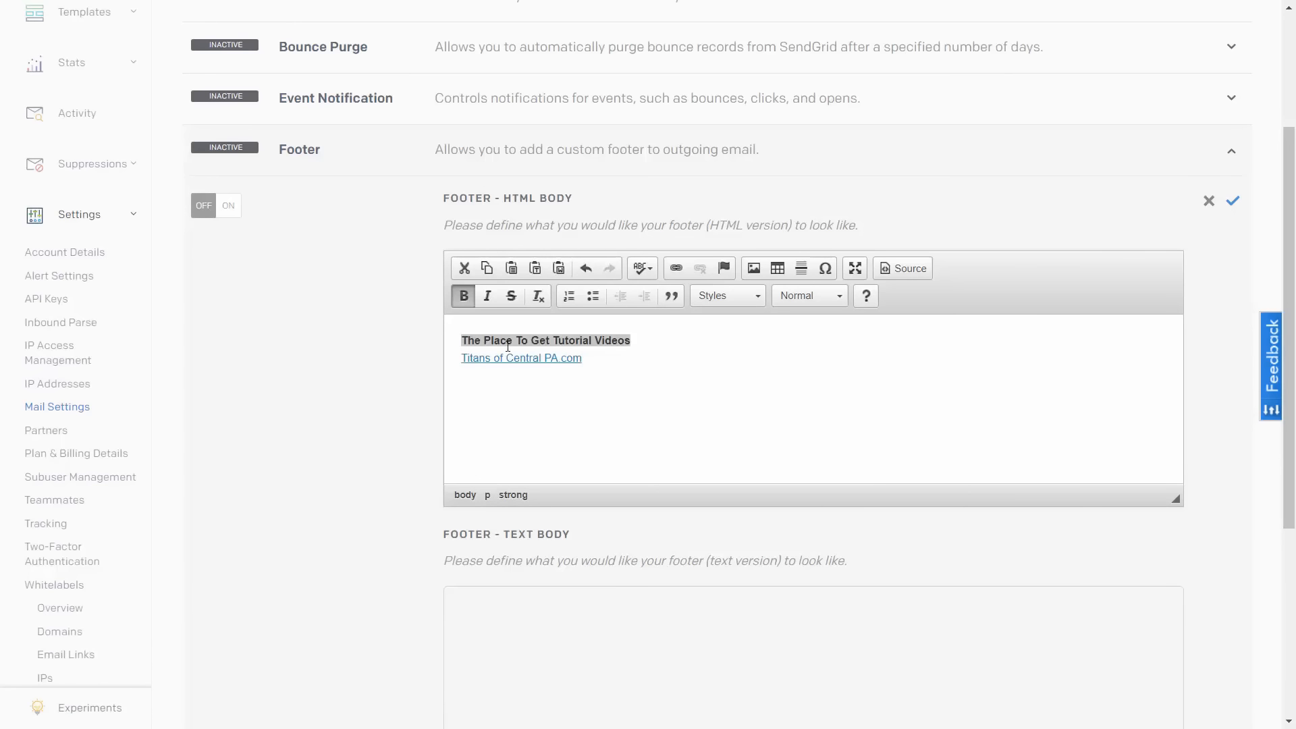
left_click(608, 357)
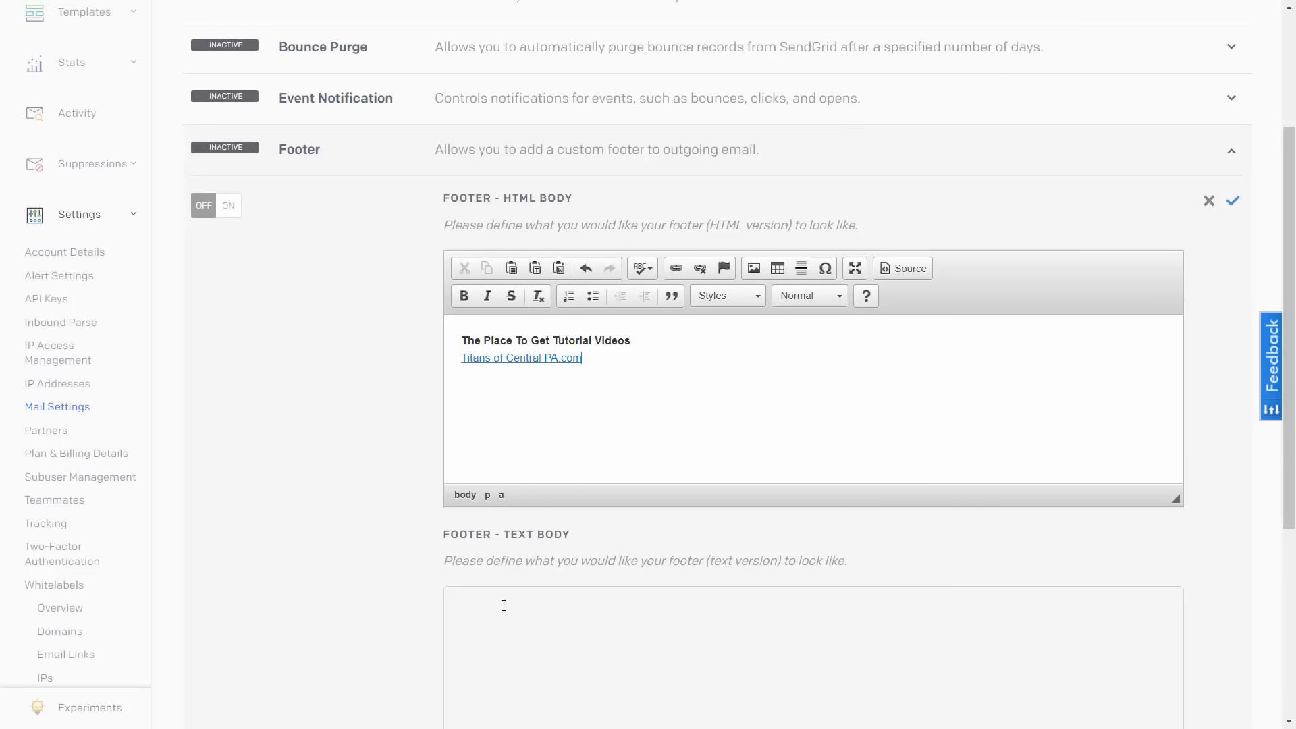
- Set the footer's text version to "The Place to Get Tutorial Videos htttp://titansofcentralpa.com", save it and turn the footer on
scroll(493, 605, "down", 1)
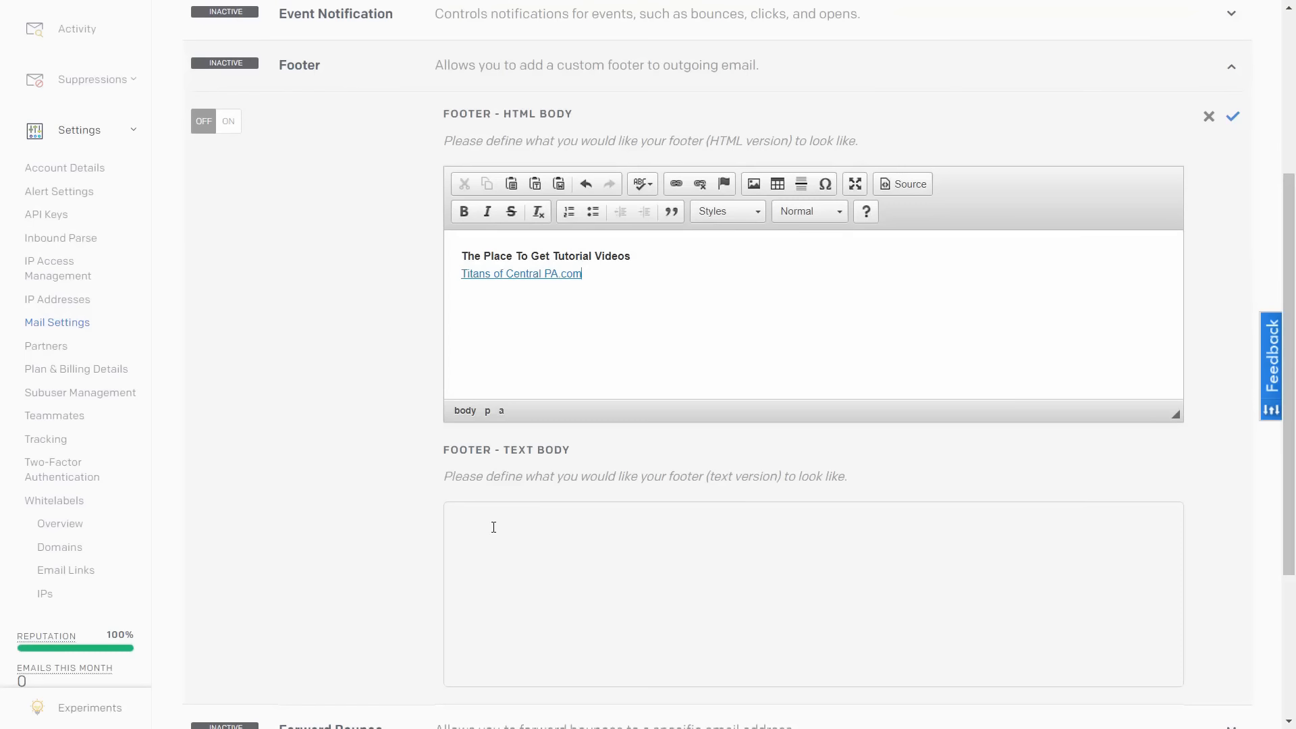
left_click(493, 527)
type("The Place to Get Tutorial Videos htttp://titansofcentralpa.com")
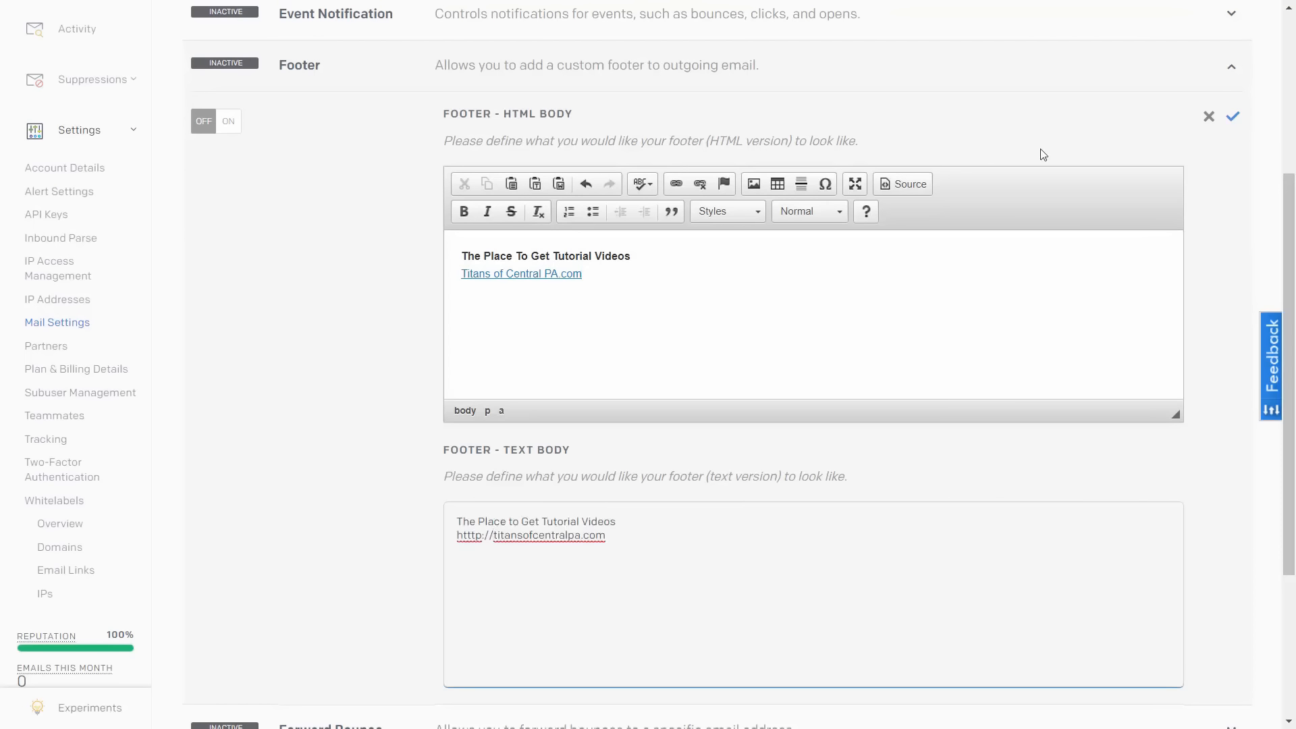
left_click(1231, 121)
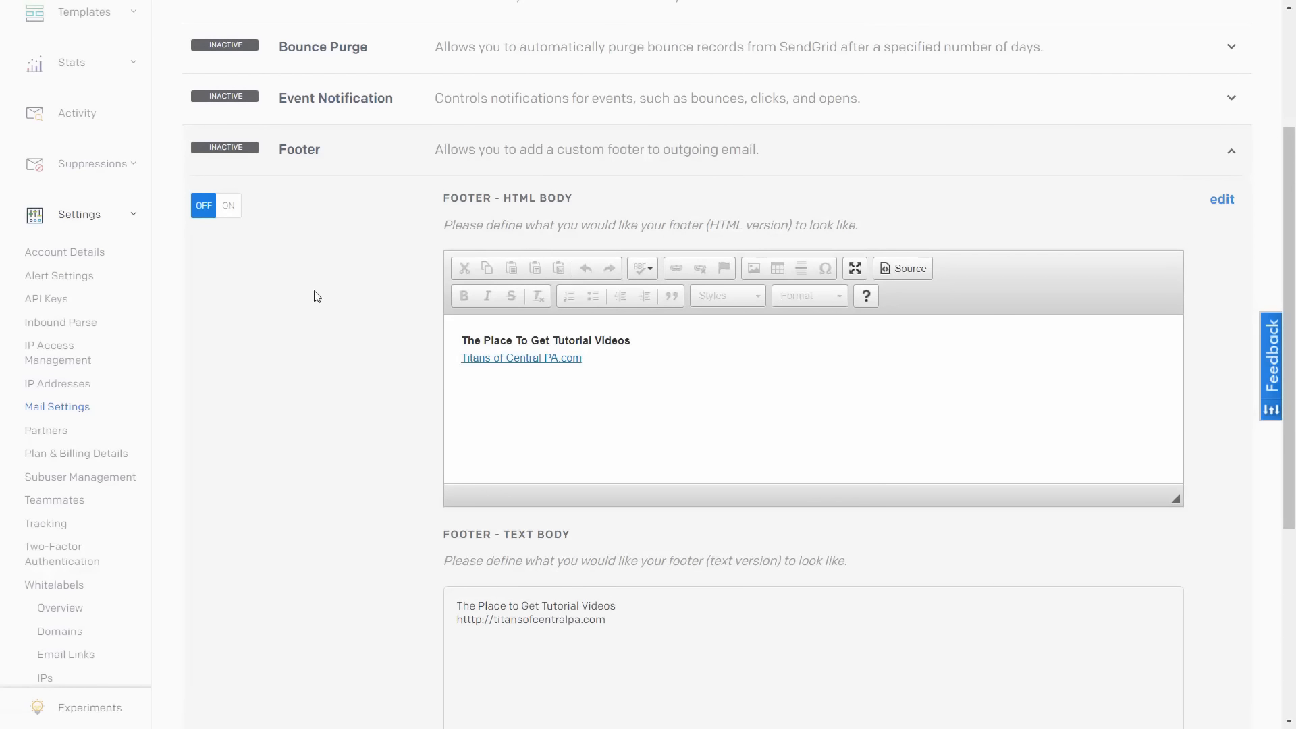
left_click(236, 210)
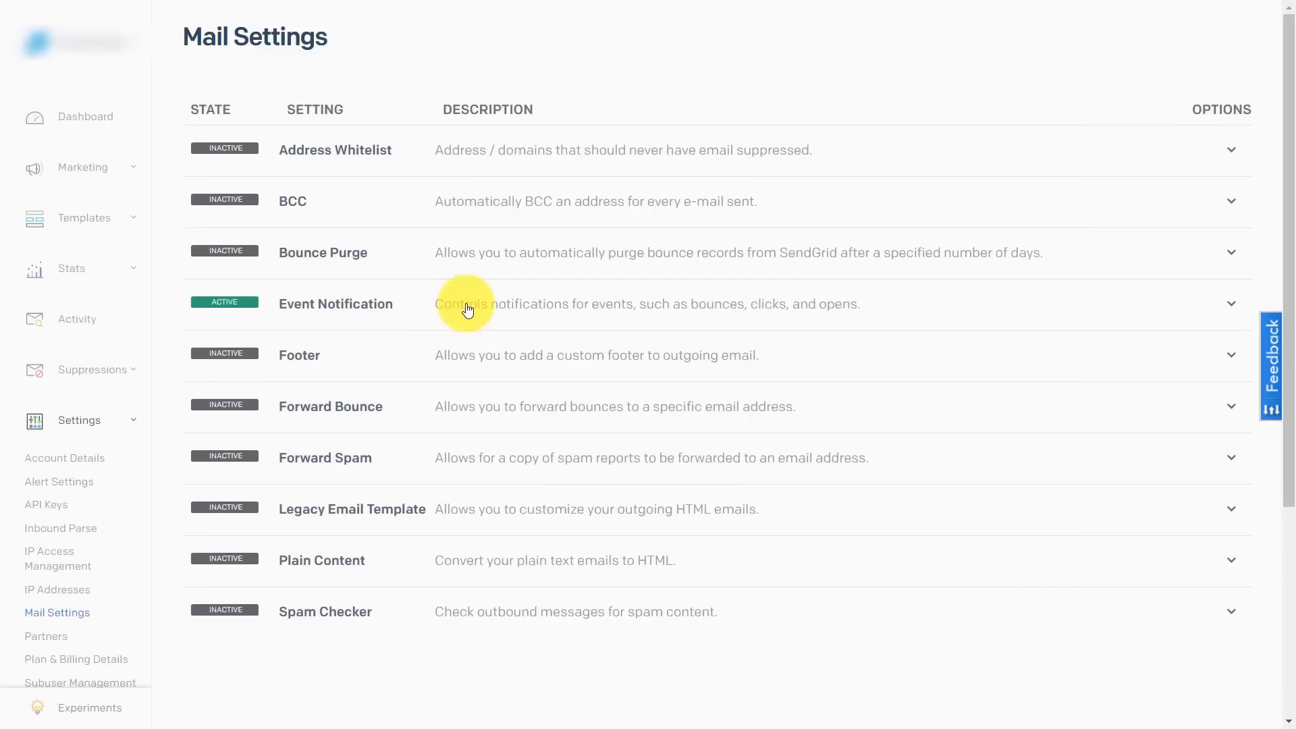
- Open the Event Notification settings for editing and examine the ClickFunnels webhook set as the HTTP Post URL
left_click(1238, 307)
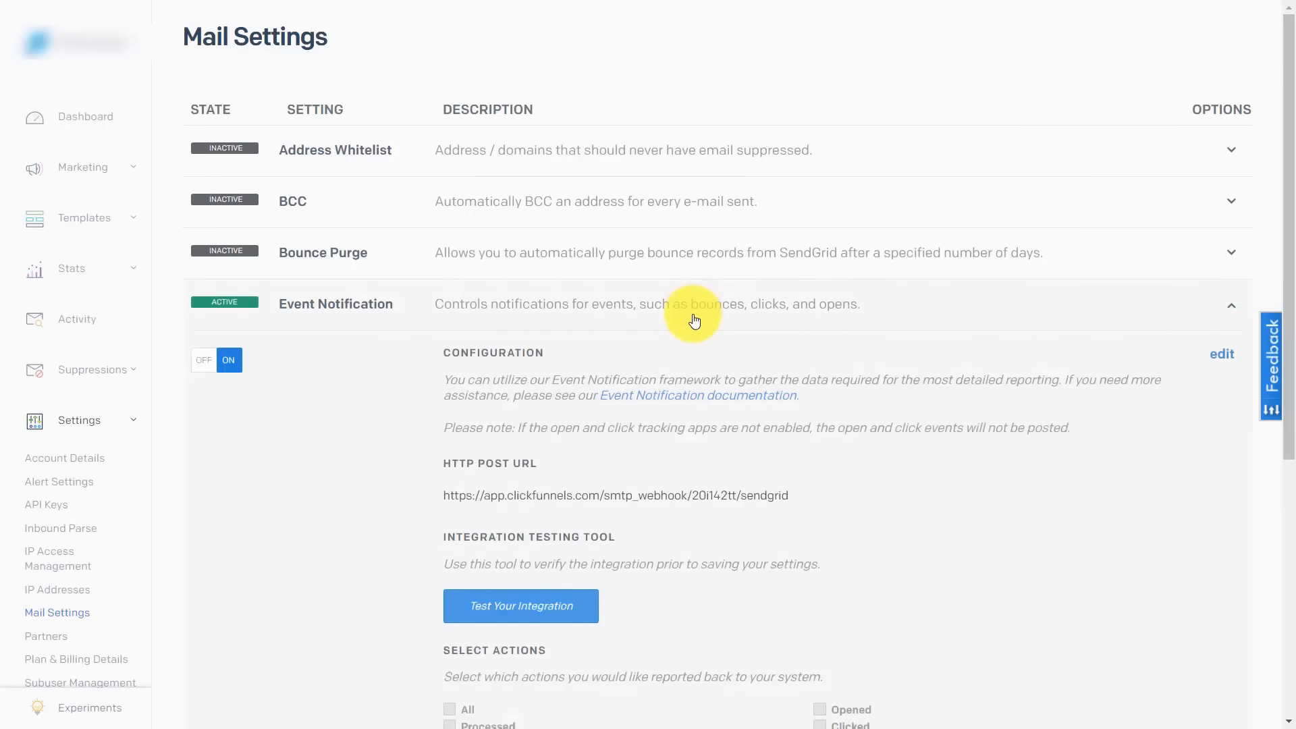
scroll(696, 324, "down", 1)
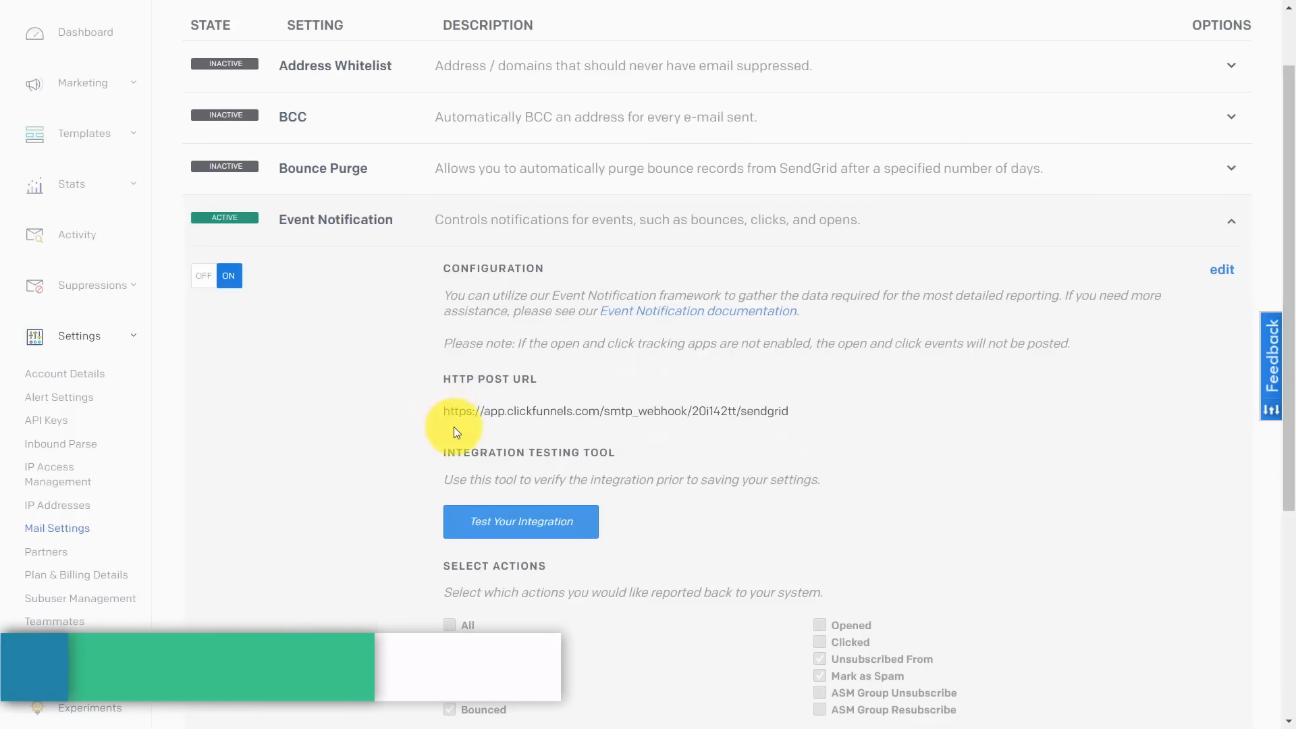
left_click(1221, 269)
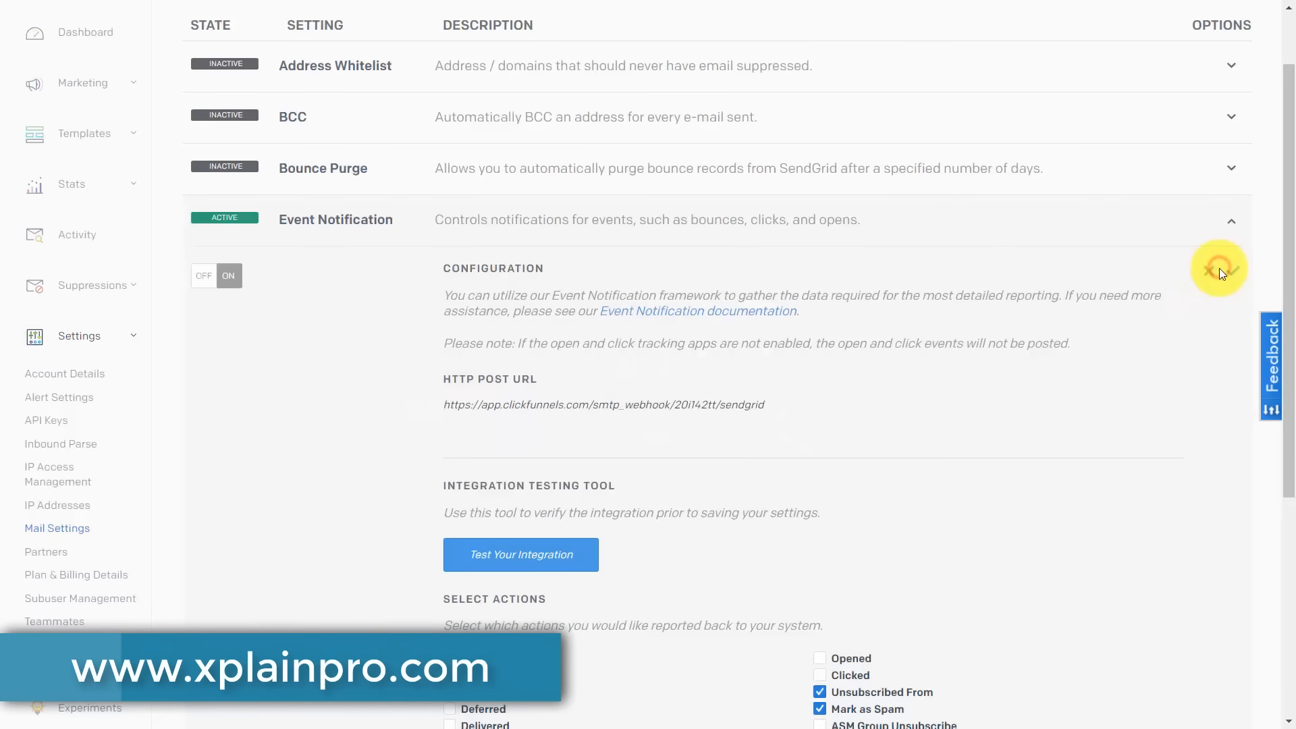
left_click_drag(766, 405, 441, 405)
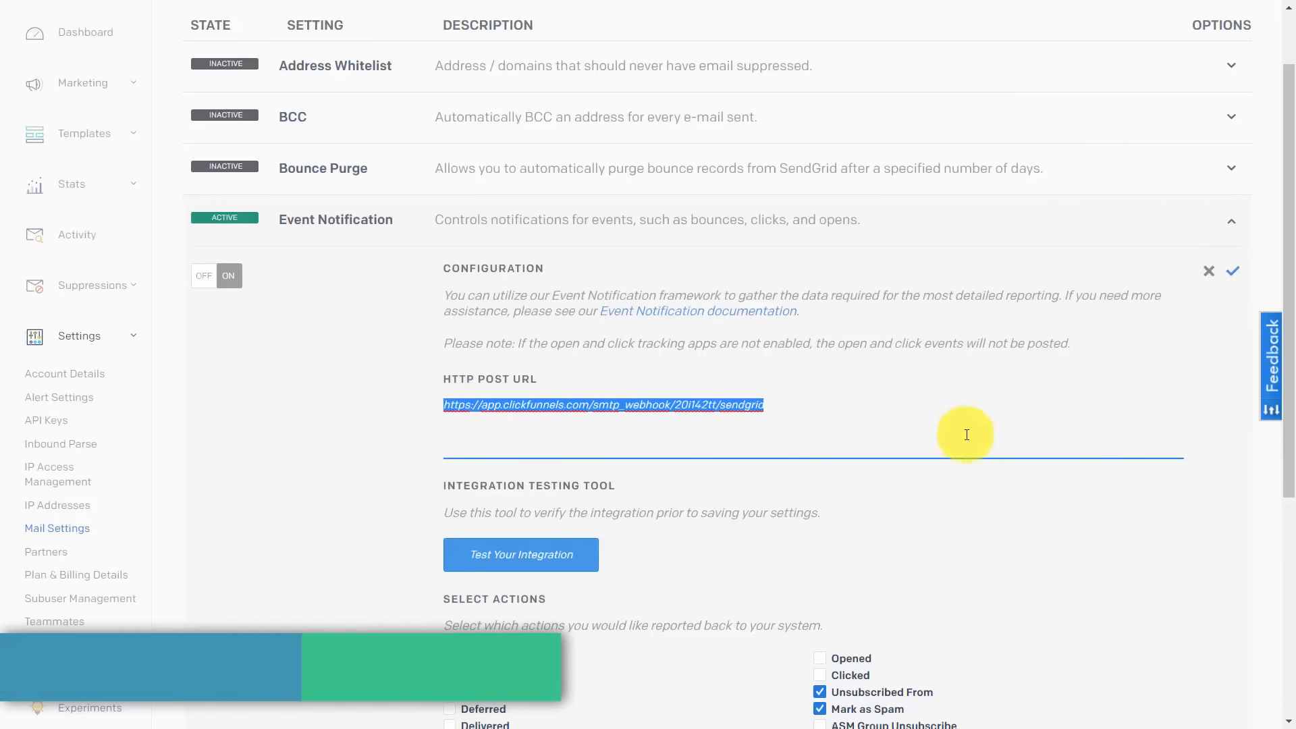
left_click(754, 442)
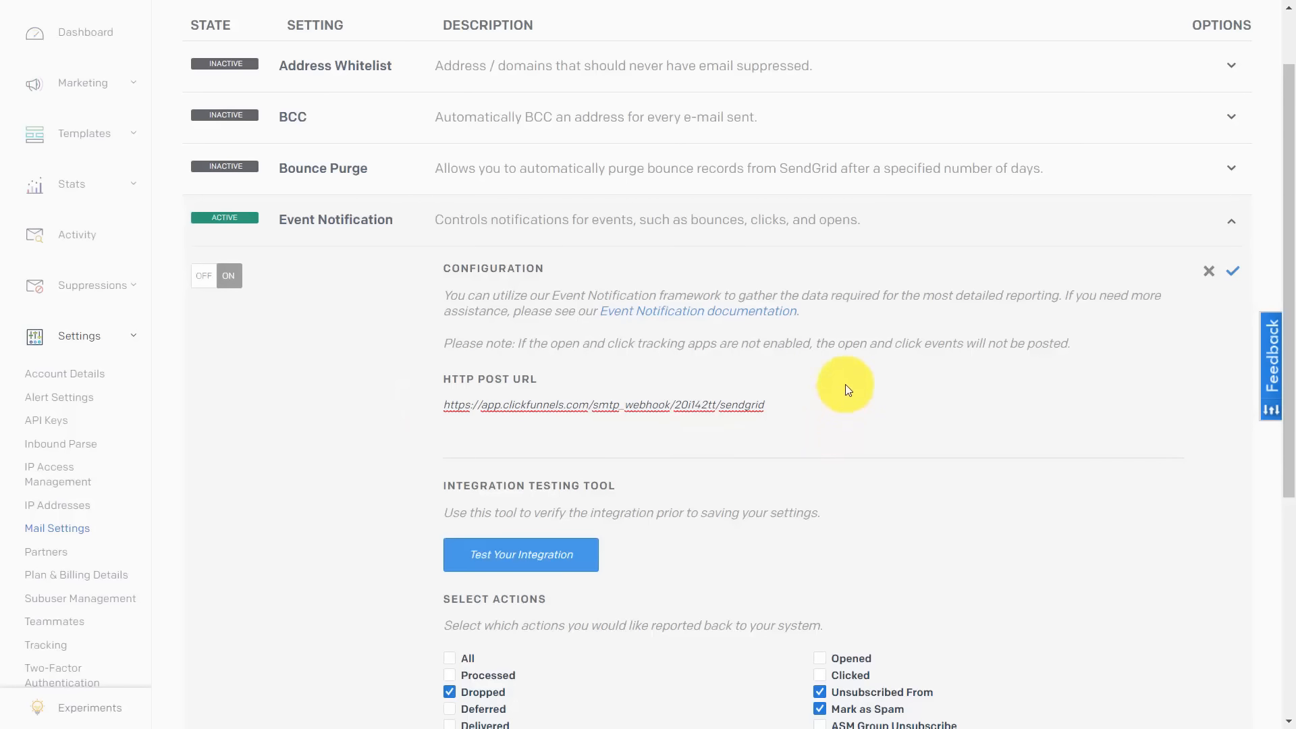
- Test the event notification integration with a sample event and save the Event Notification settings
scroll(845, 385, "down", 4)
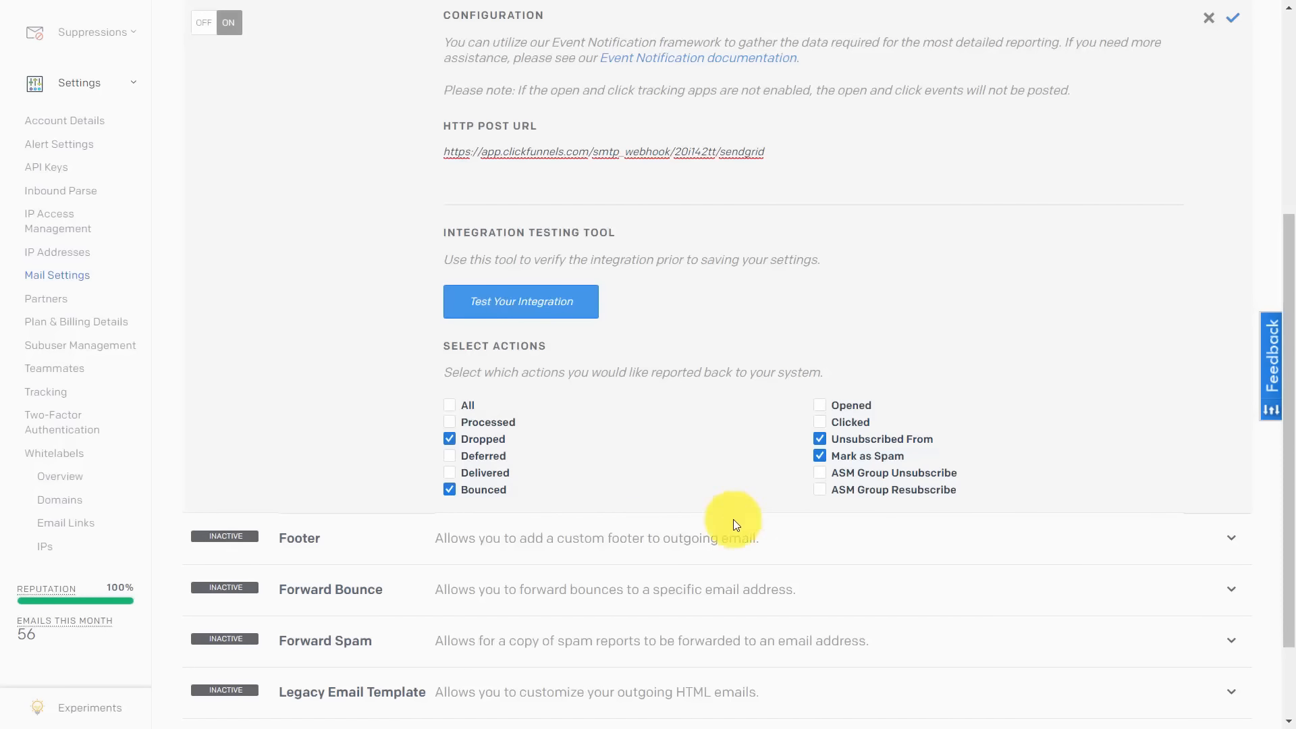
left_click(545, 317)
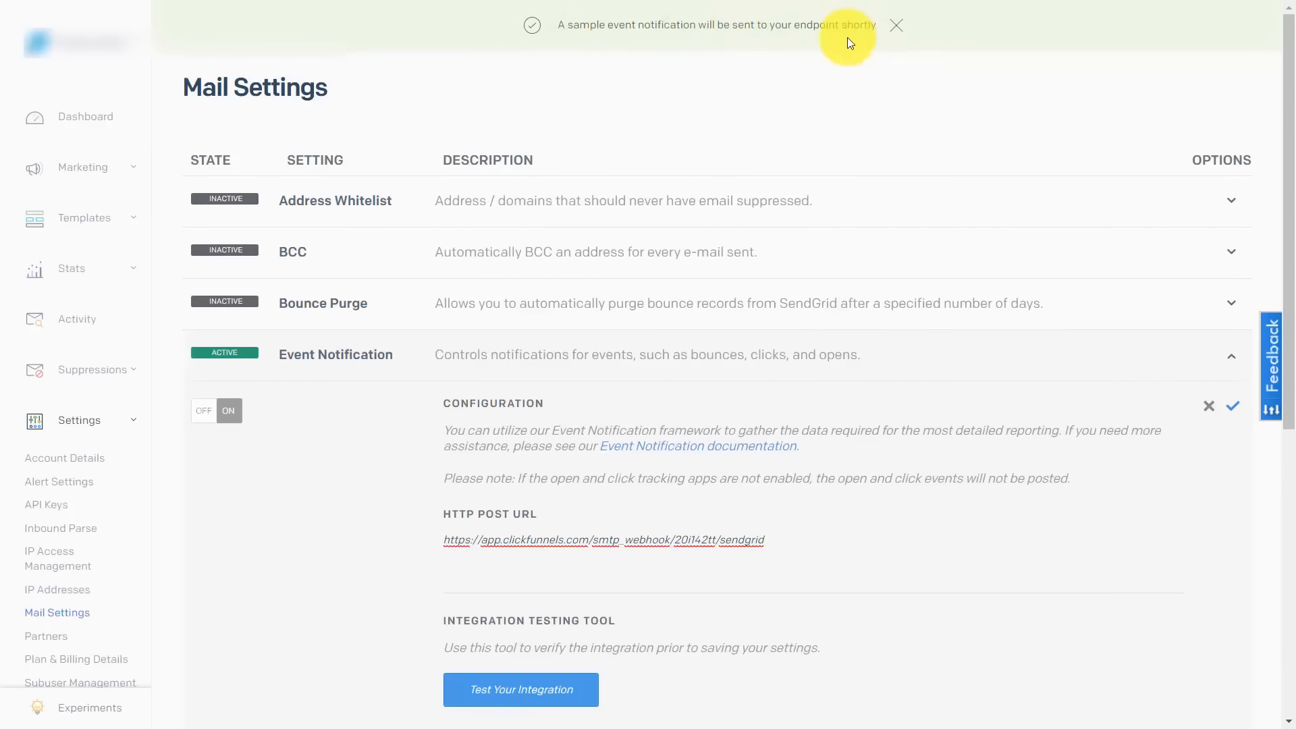
left_click(897, 27)
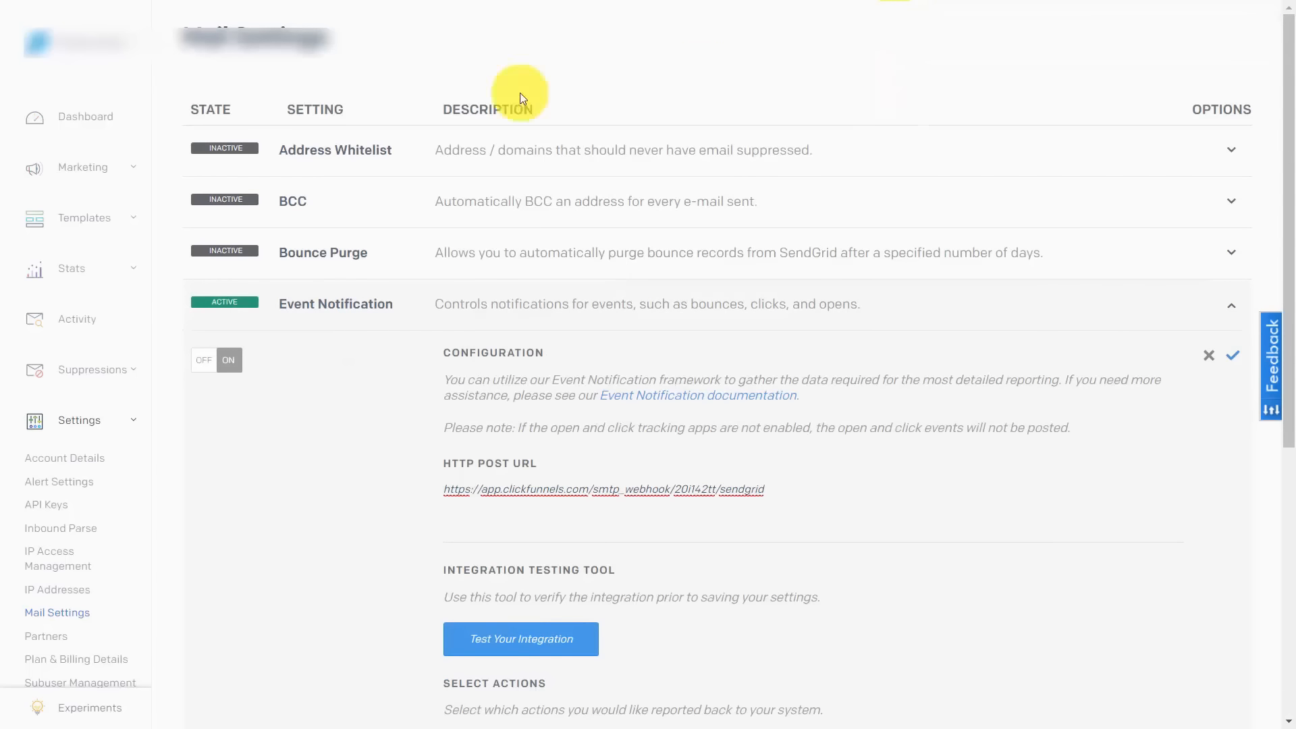
left_click(1232, 357)
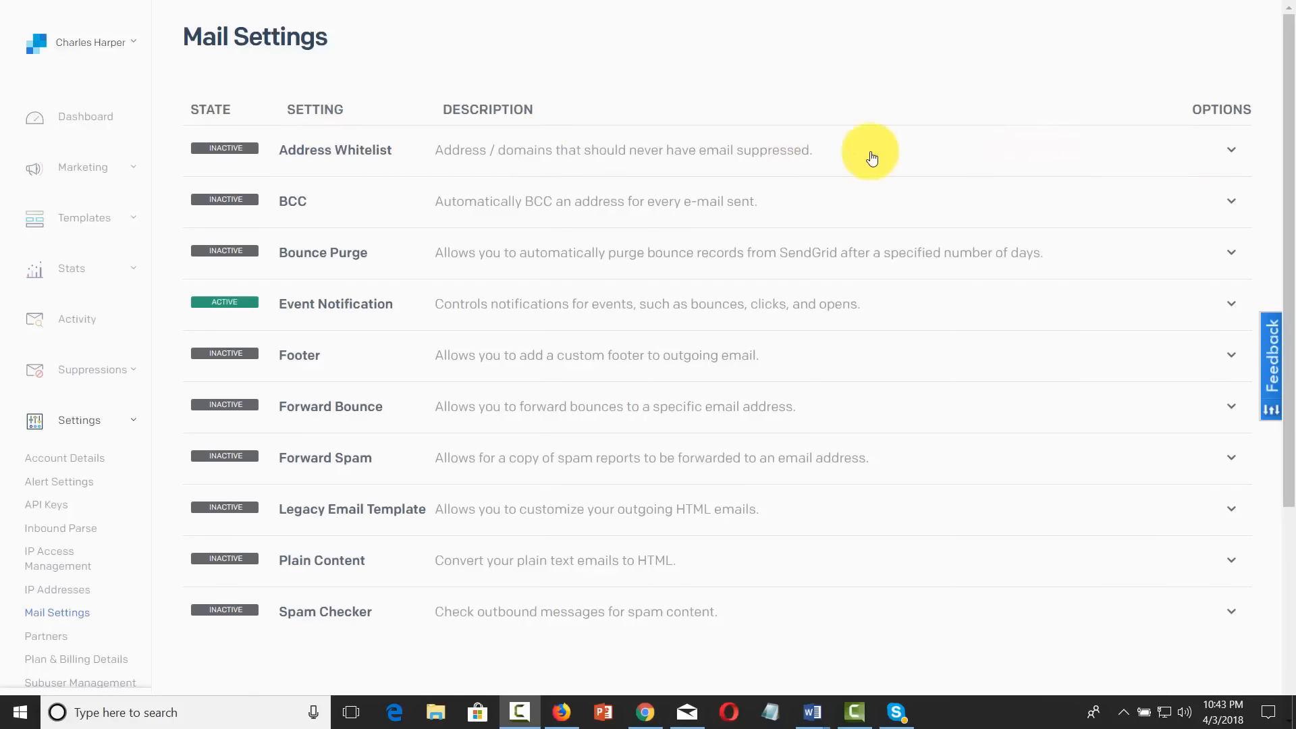
- Open the Address Whitelist and BCC settings for editing and examine their email and domain fields
left_click(1231, 149)
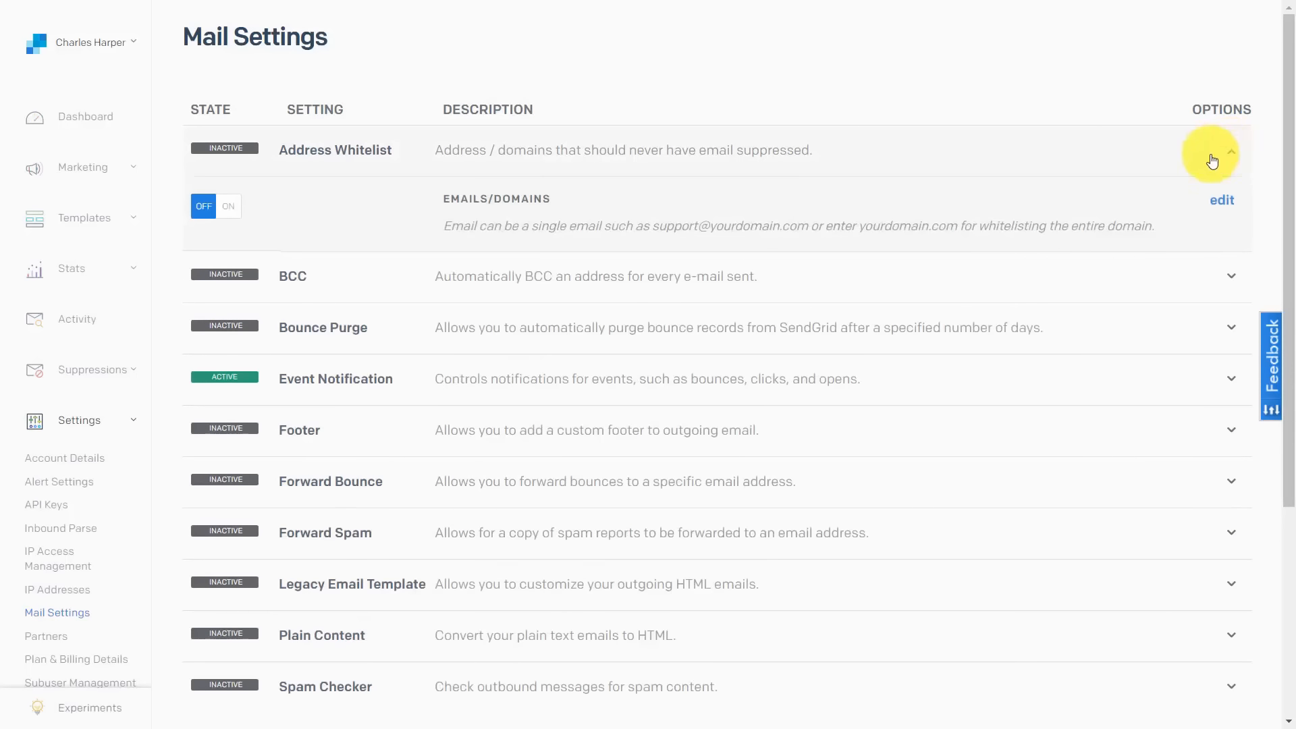
left_click(1216, 200)
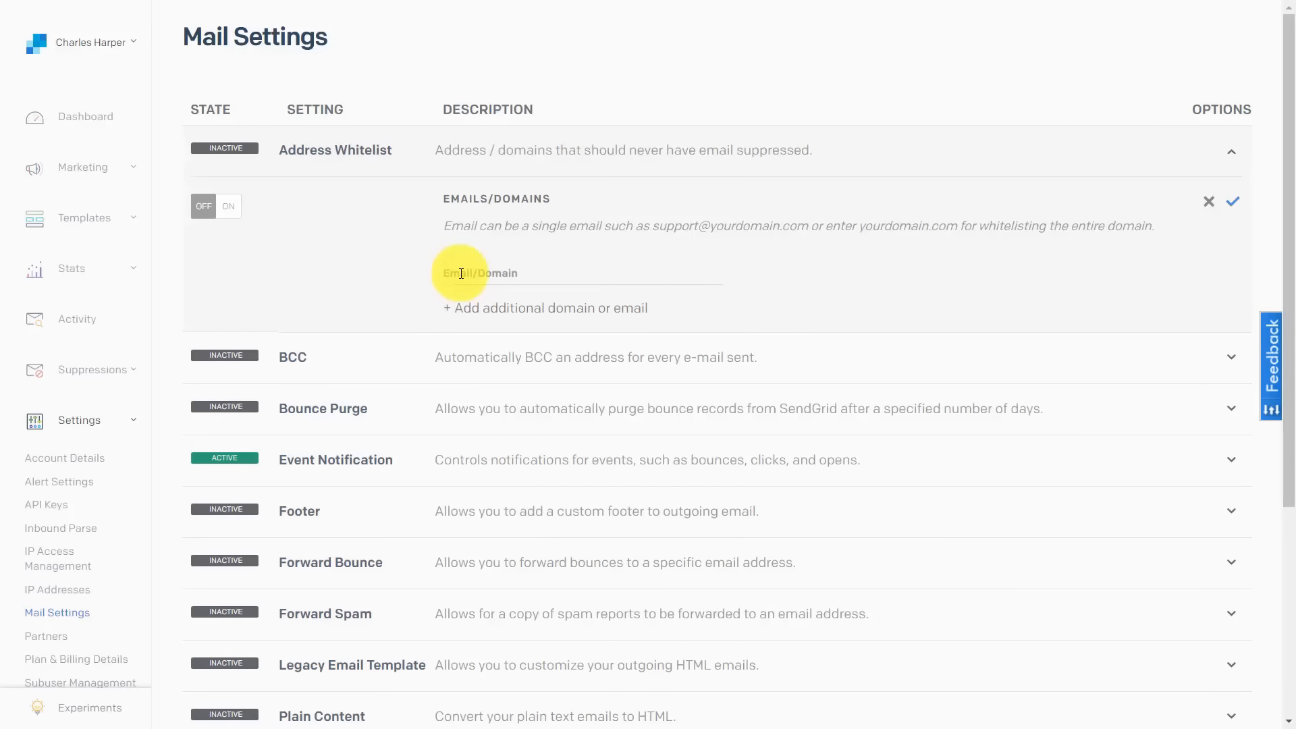
left_click(751, 168)
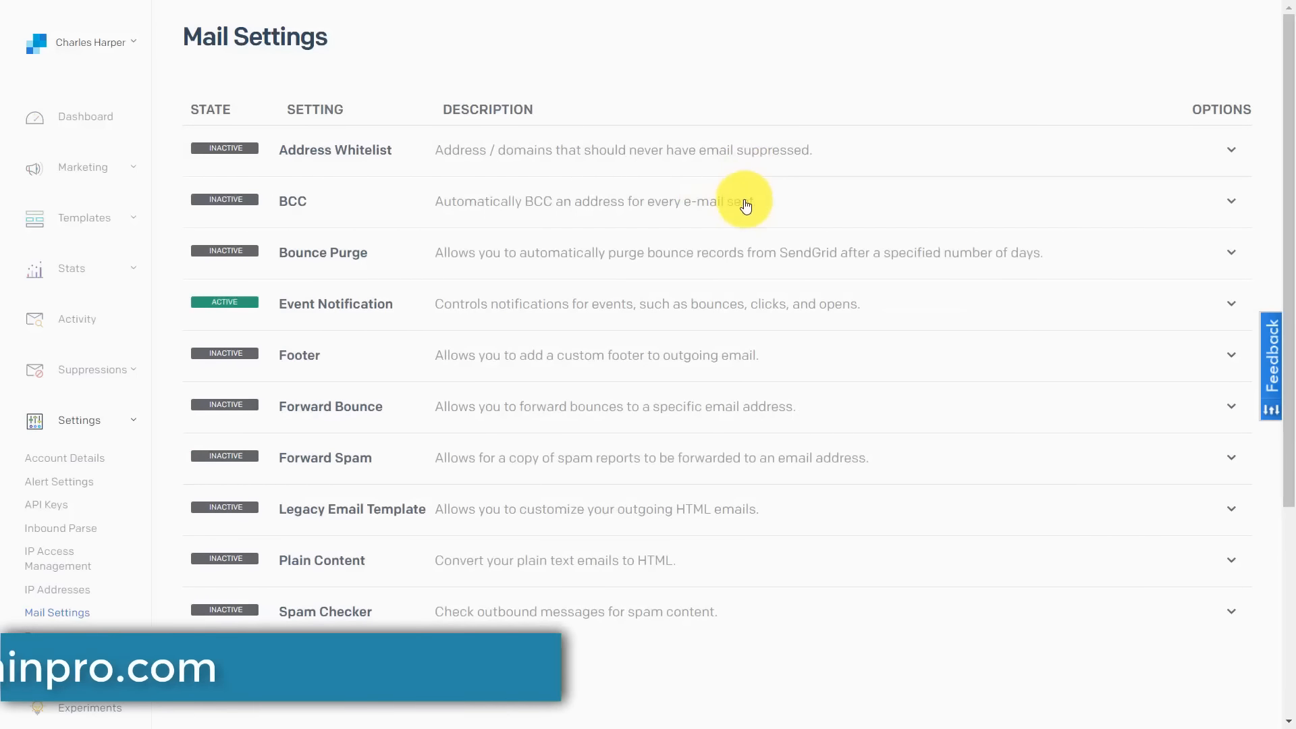
left_click(735, 203)
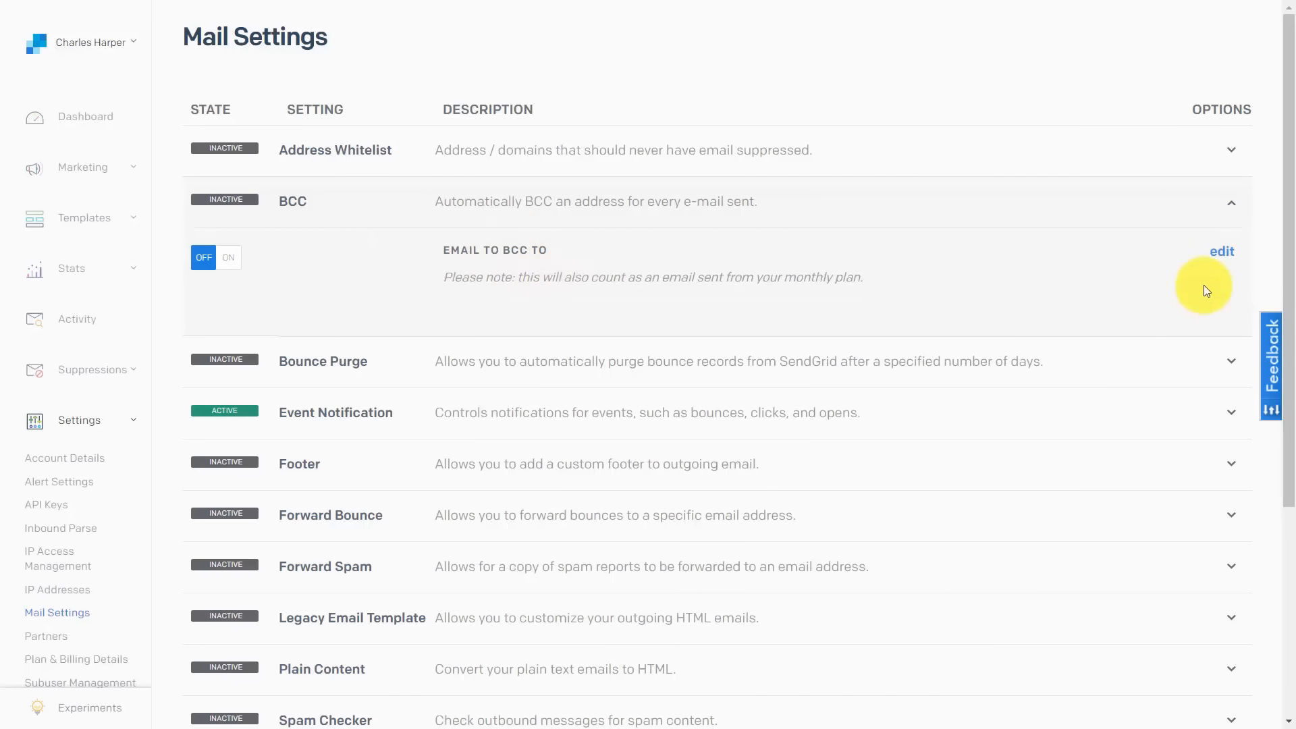
left_click(1222, 251)
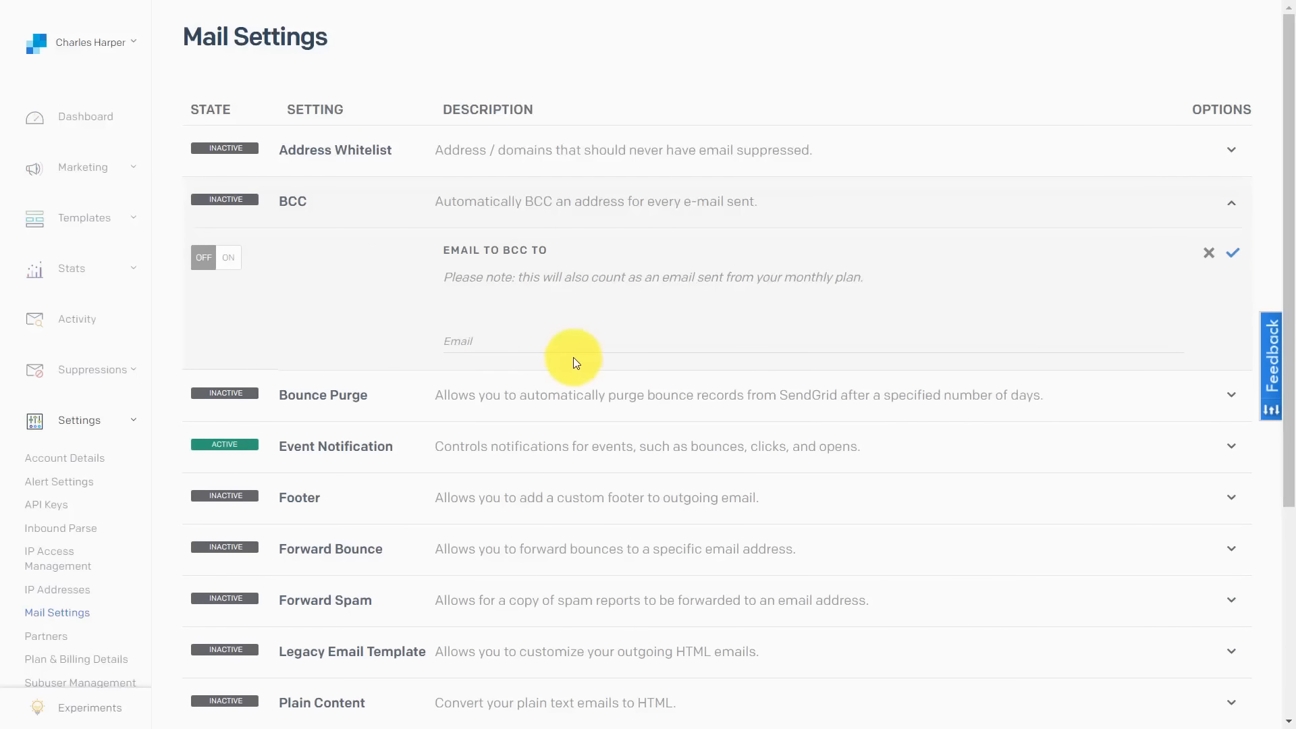
scroll(754, 328, "down", 3)
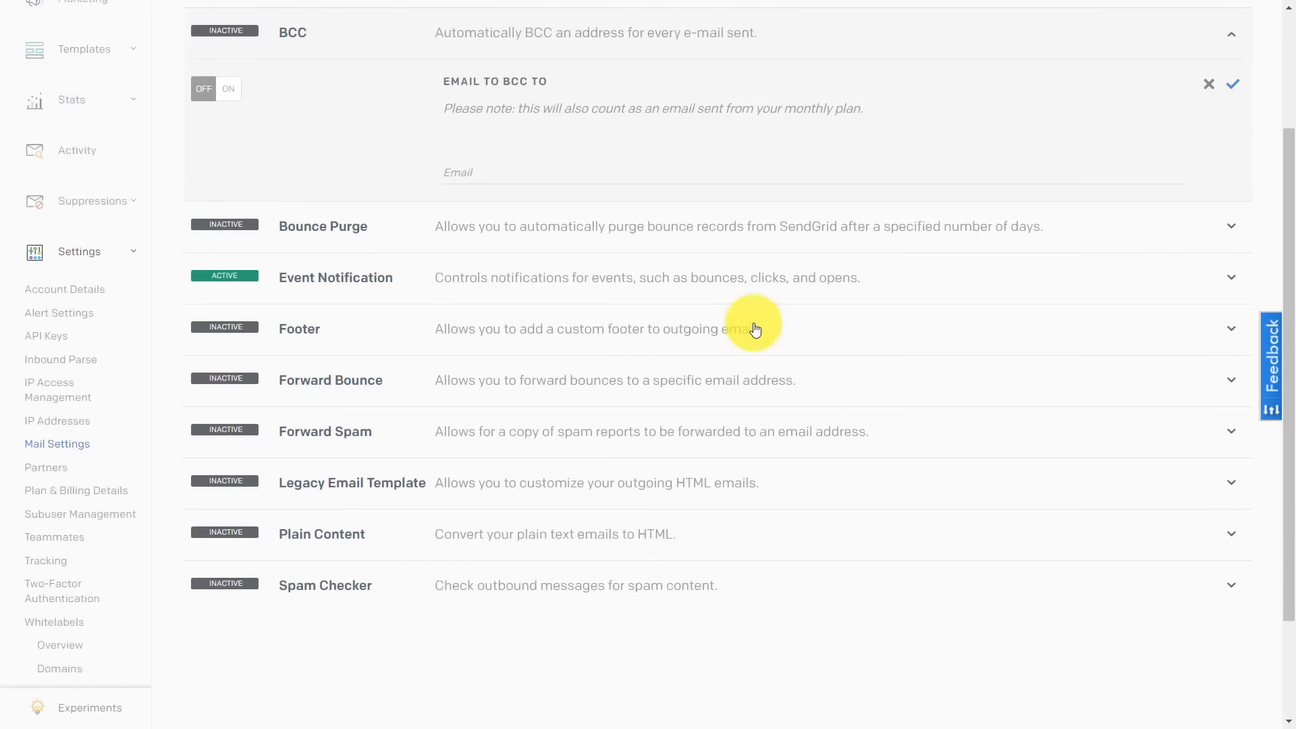
- Examine the Forward Spam email field and the Legacy Email Template's HTML body editor in Mail Settings
left_click(717, 429)
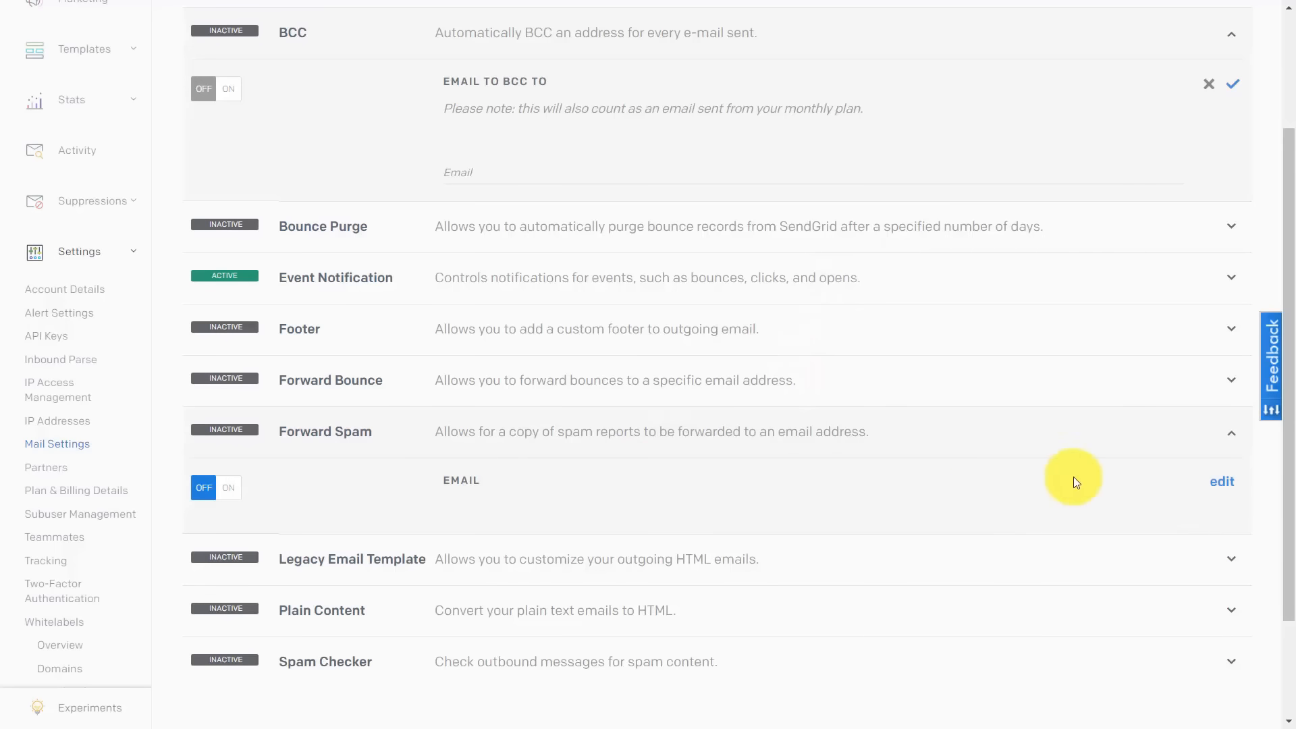
left_click(1204, 482)
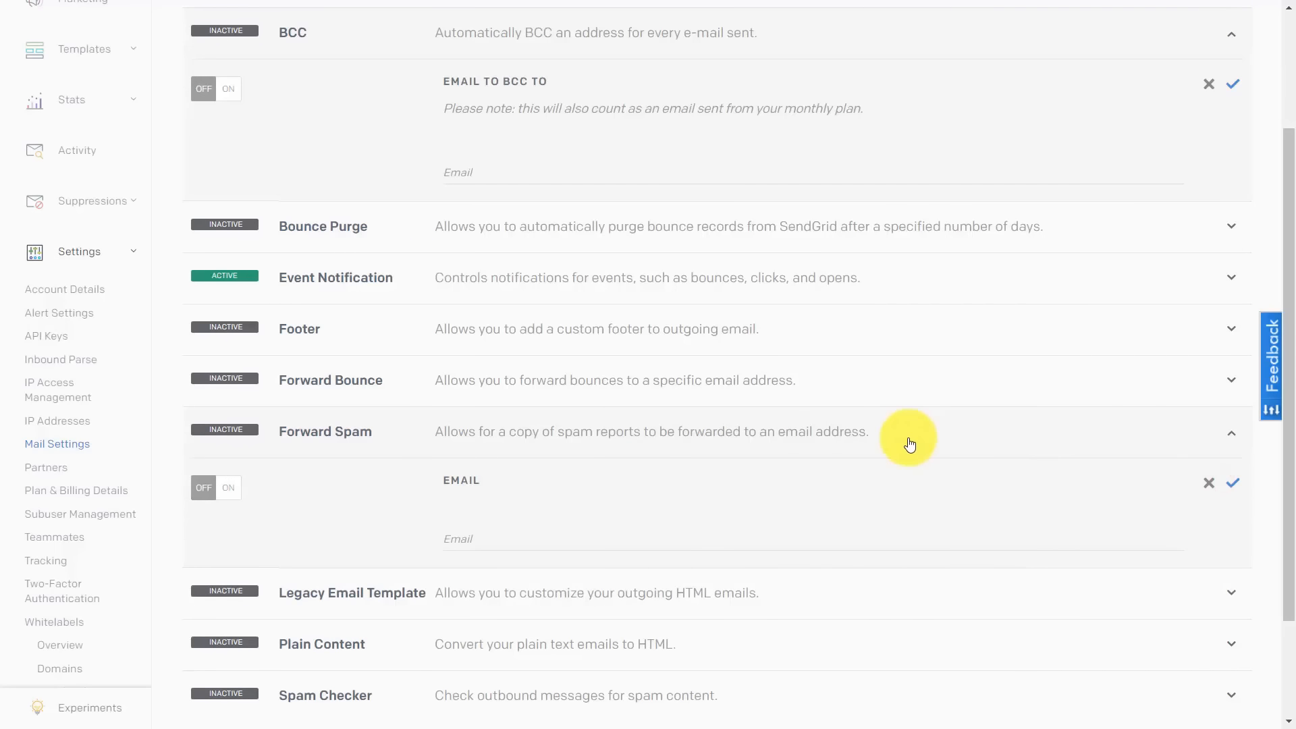
scroll(743, 459, "down", 2)
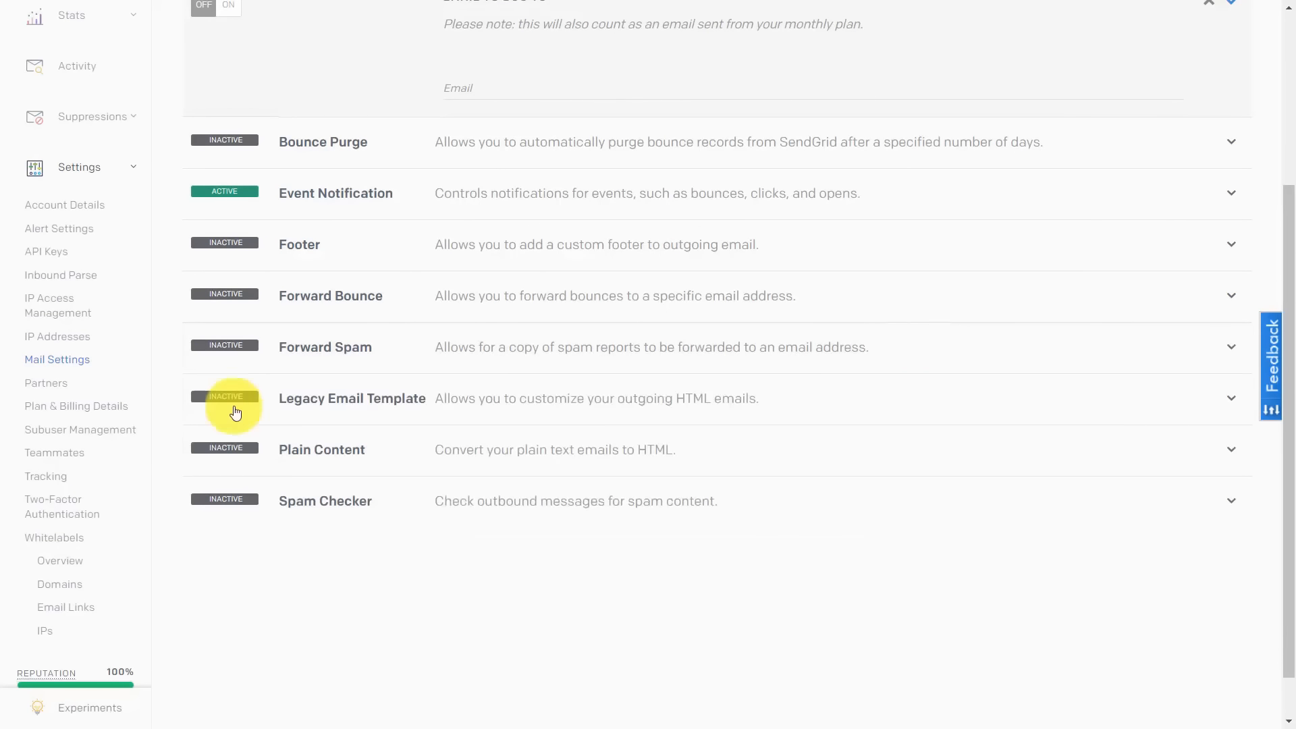
left_click(570, 398)
scroll(588, 398, "down", 3)
scroll(587, 402, "down", 1)
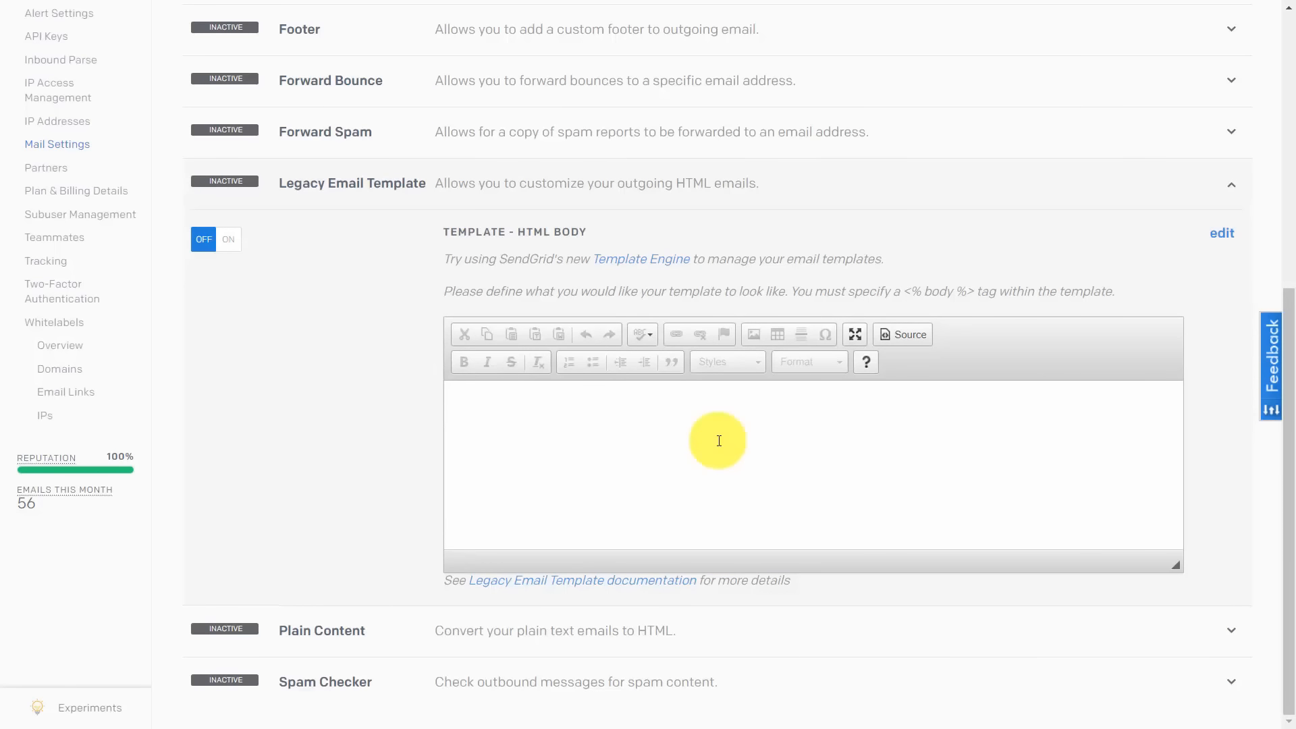
left_click(897, 335)
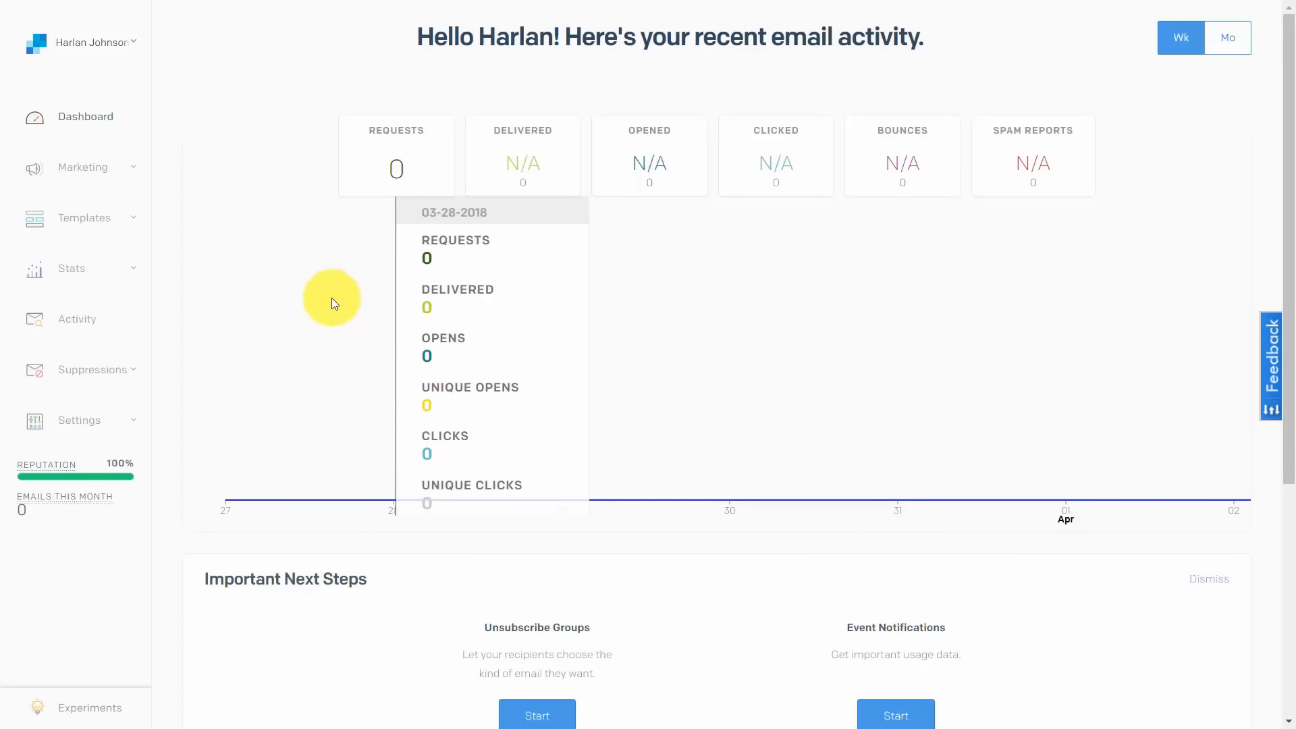
- Open the Marketing Campaigns overview
left_click(130, 164)
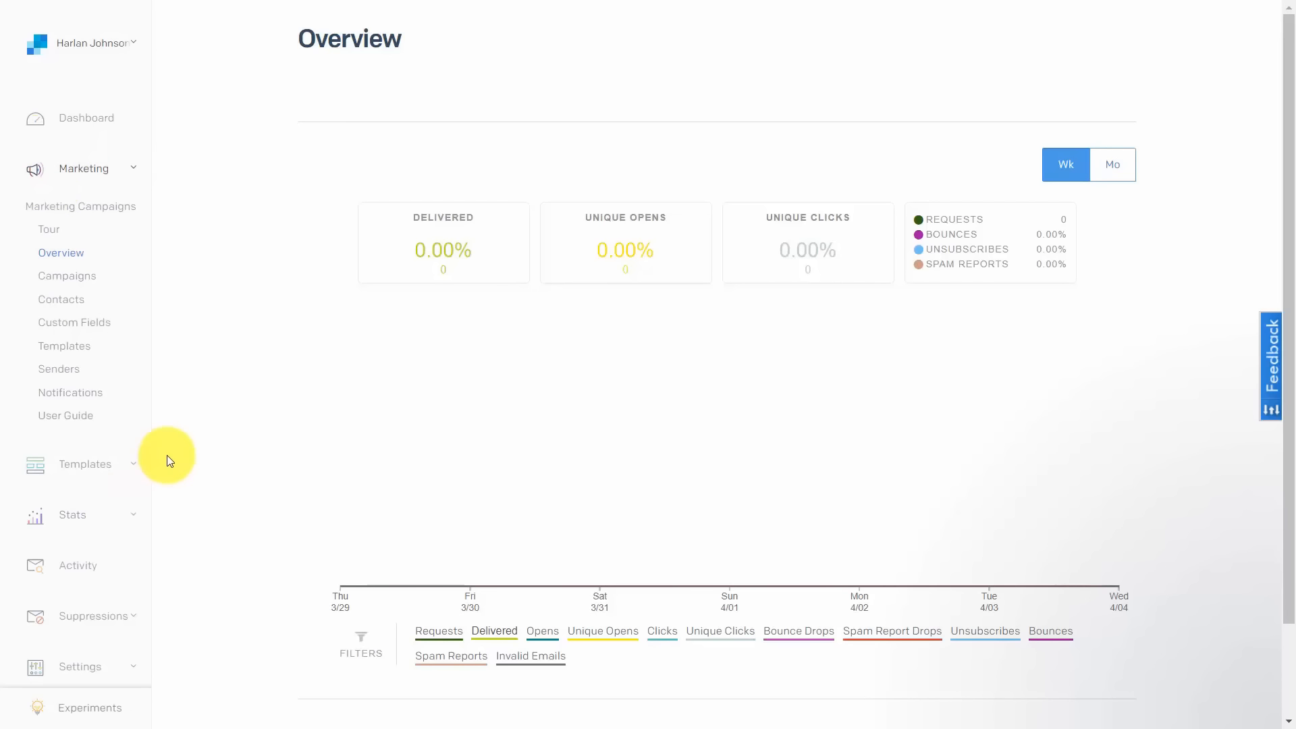
- Look over the marketing overview and open the Unsubscribe Groups page under Suppressions
scroll(231, 298, "down", 2)
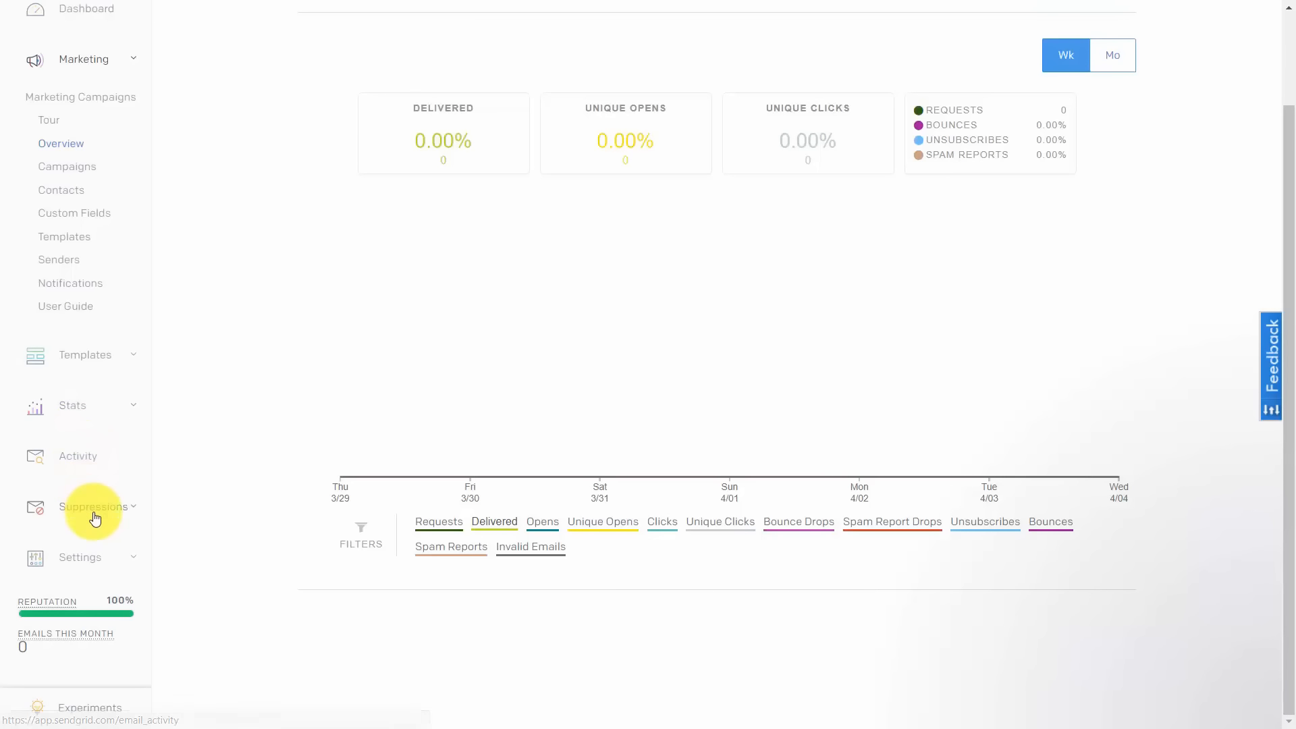
scroll(94, 518, "up", 2)
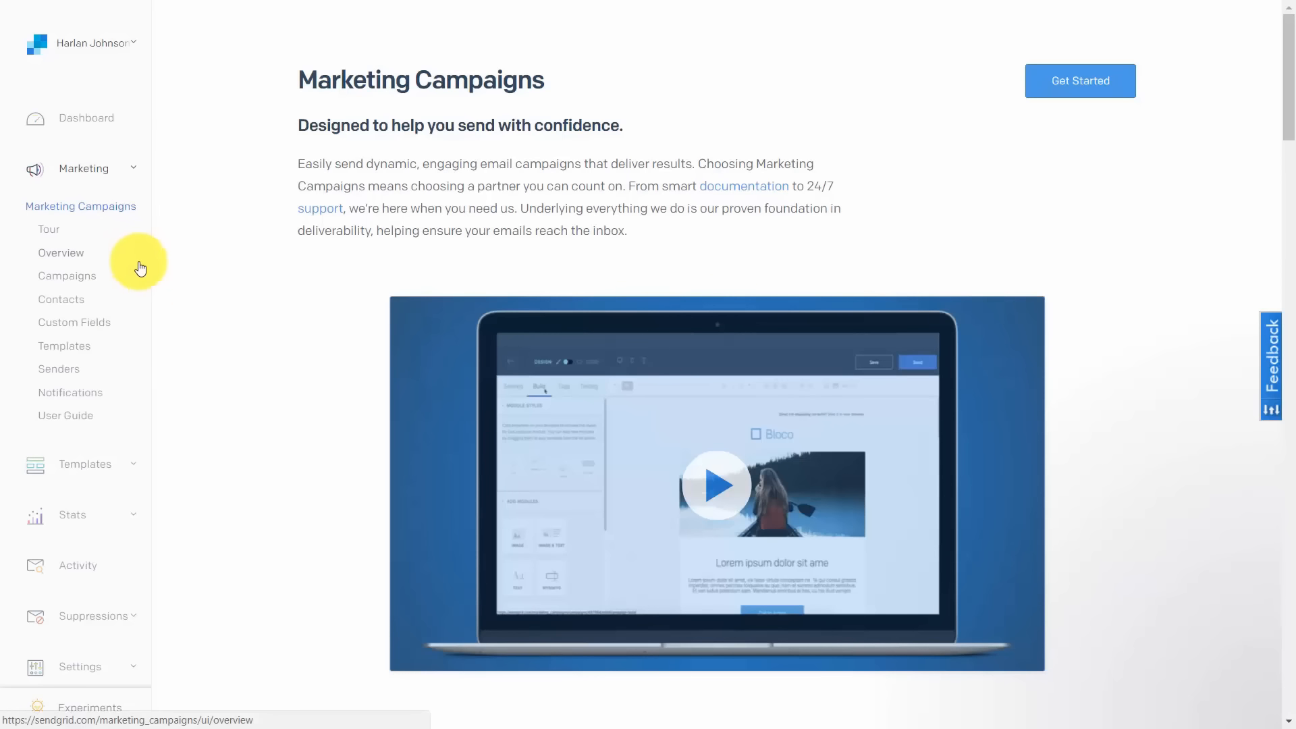
scroll(135, 283, "down", 4)
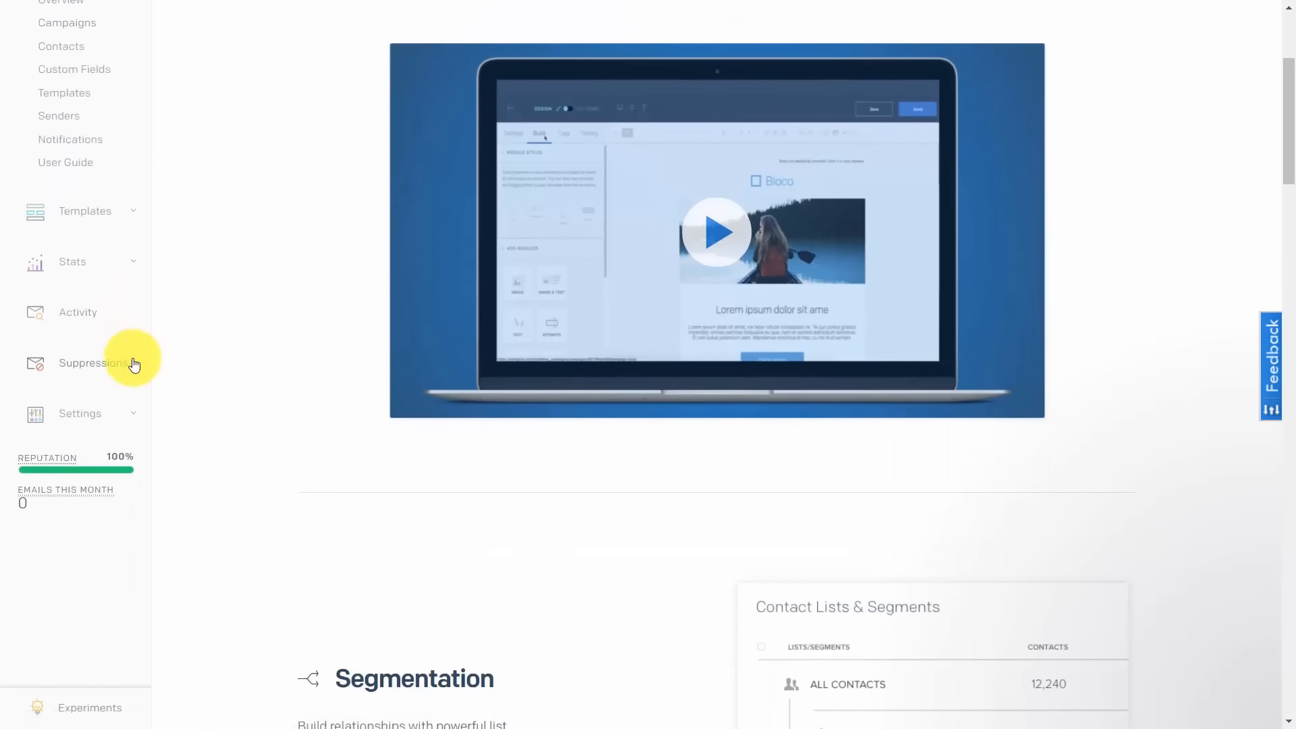
left_click(130, 361)
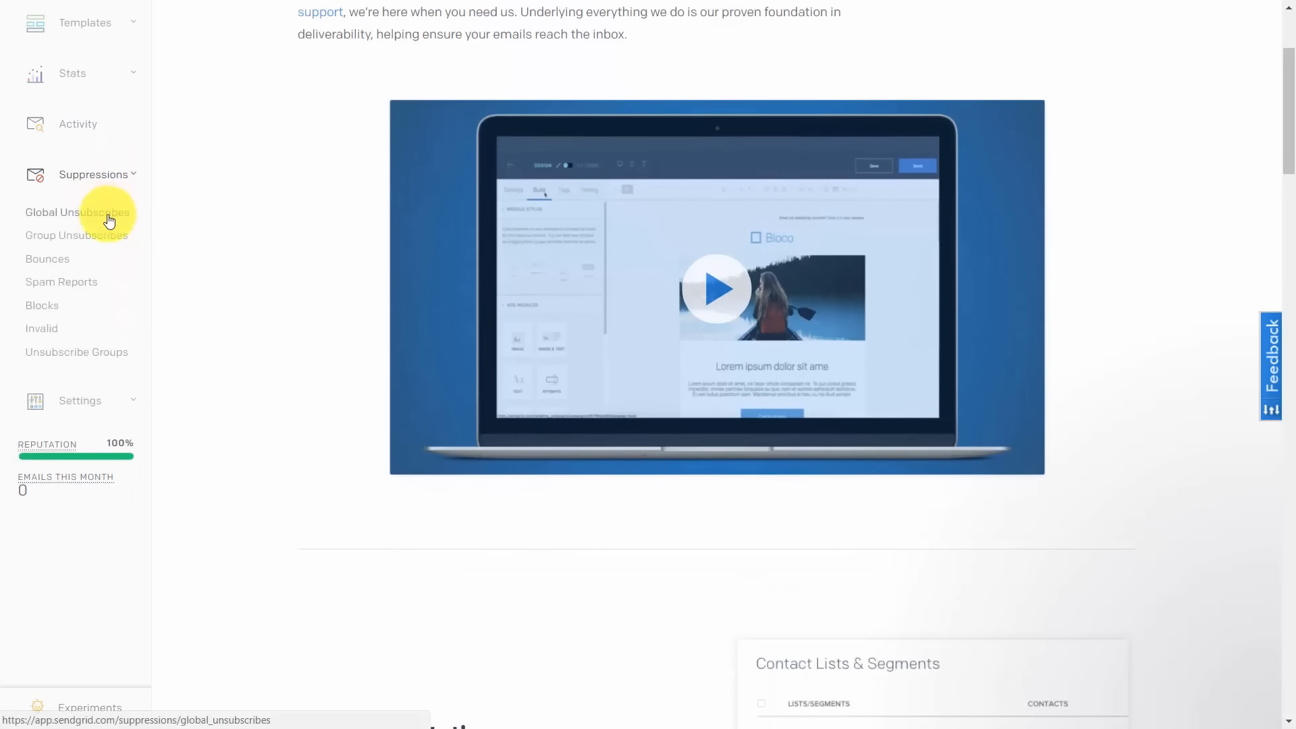
left_click(74, 354)
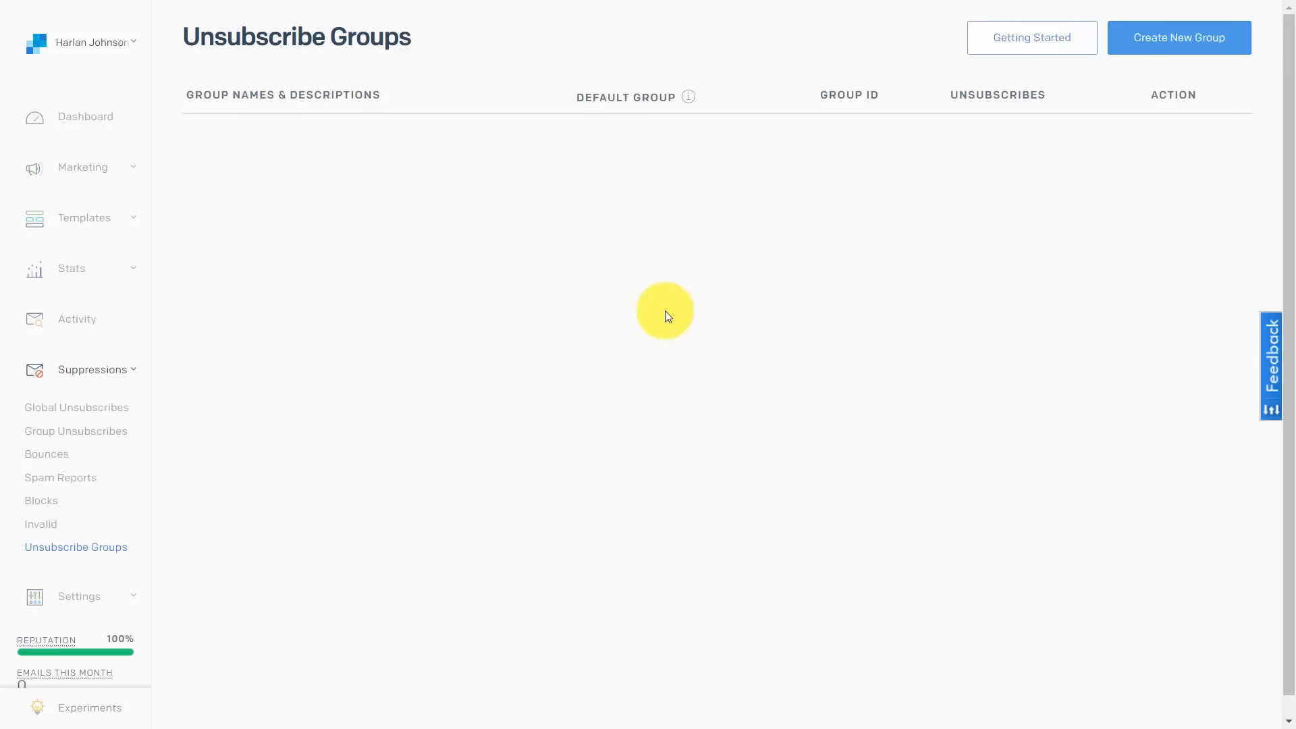
- Create a default unsubscribe group named "Unsubscribe Import New" with the description "This is the starting group of unsubscribed people"
left_click(1149, 45)
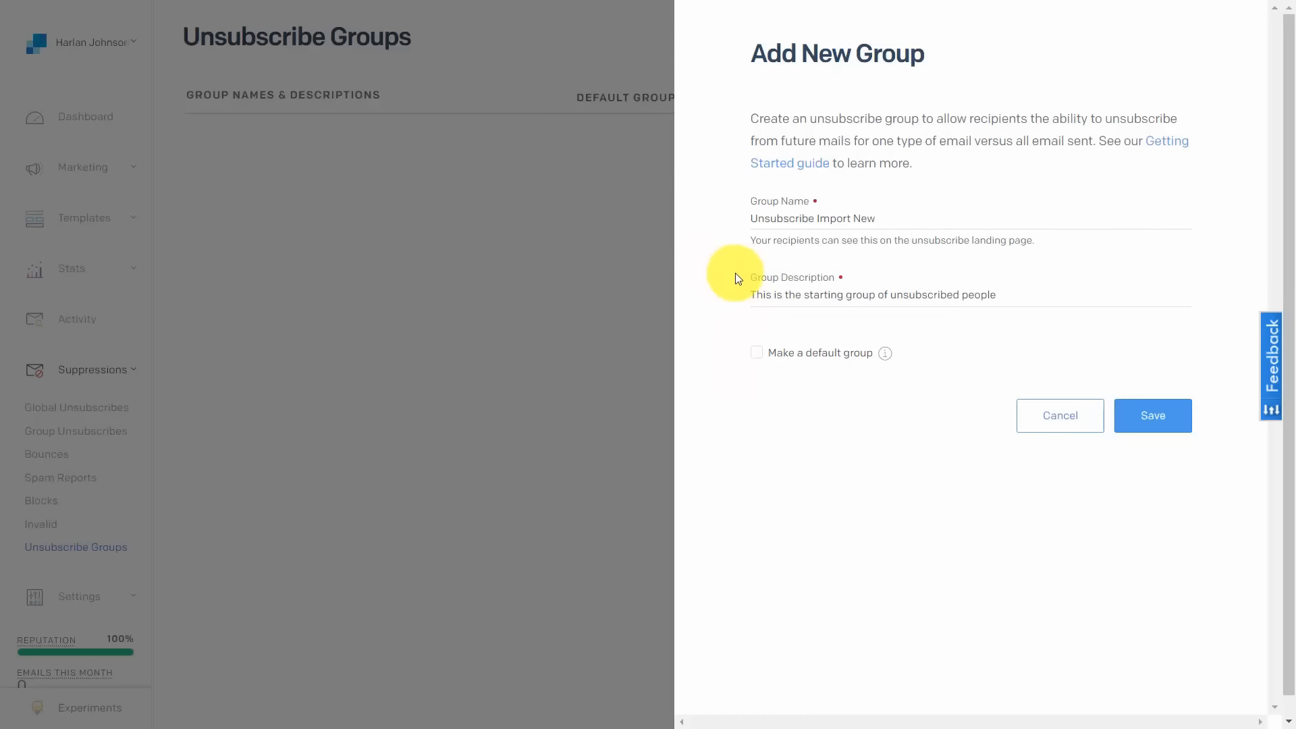
left_click(758, 352)
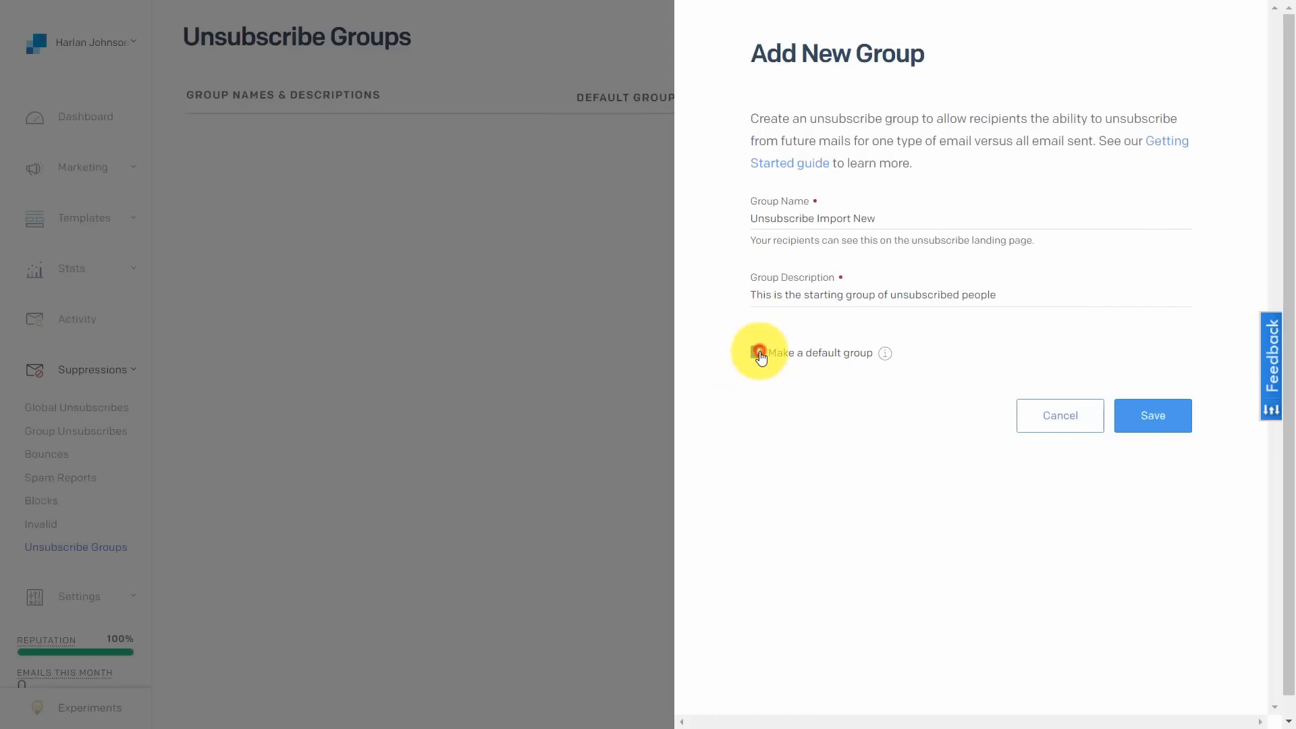
left_click(1146, 424)
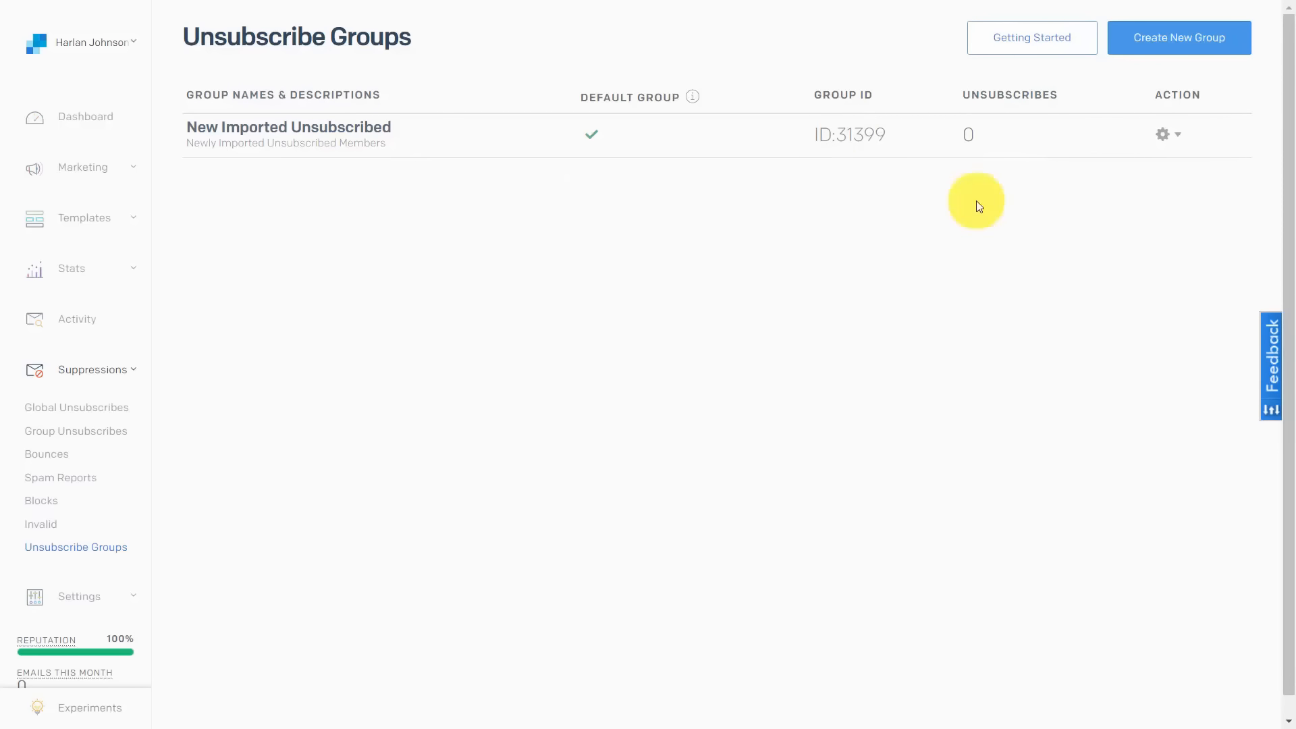
- Check the columns of upload to sendgrid.csv in Excel, return to SendGrid and start a CSV upload for the New Imported Unsubscribed group
left_click(1177, 135)
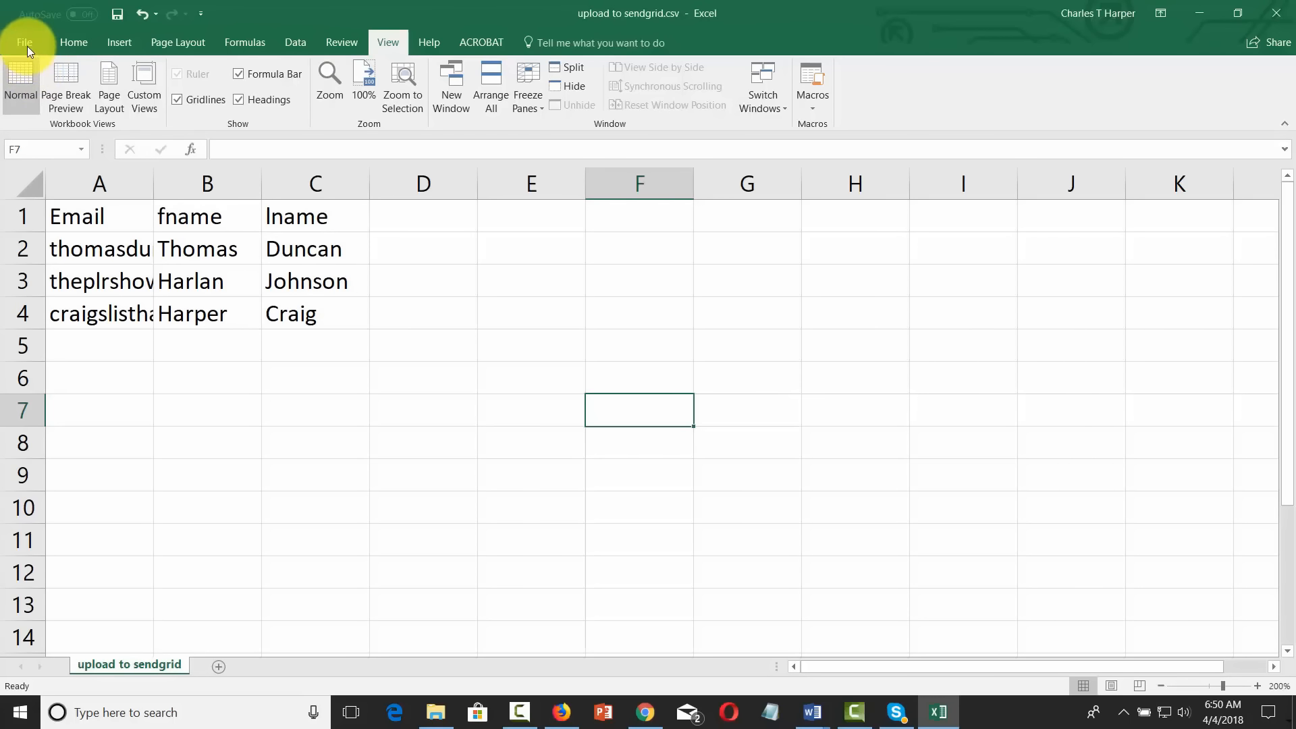
key("alt+Tab")
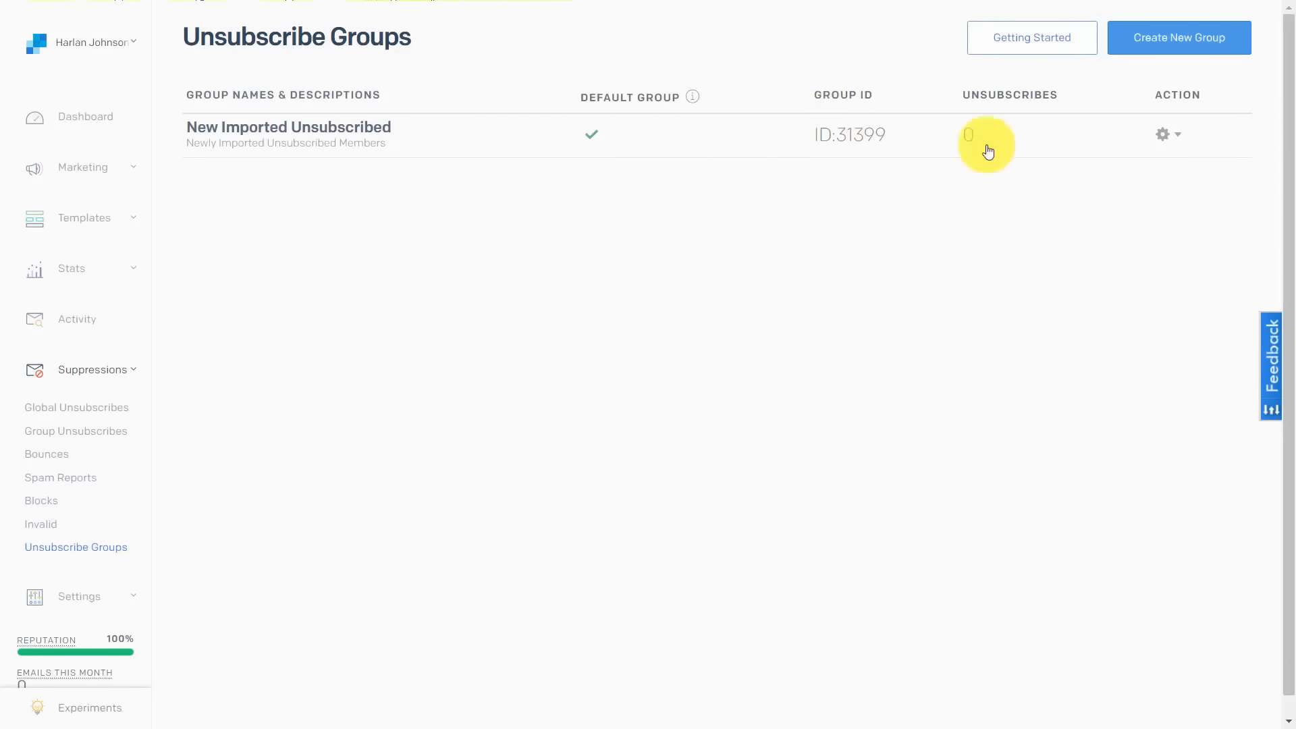
left_click(1180, 137)
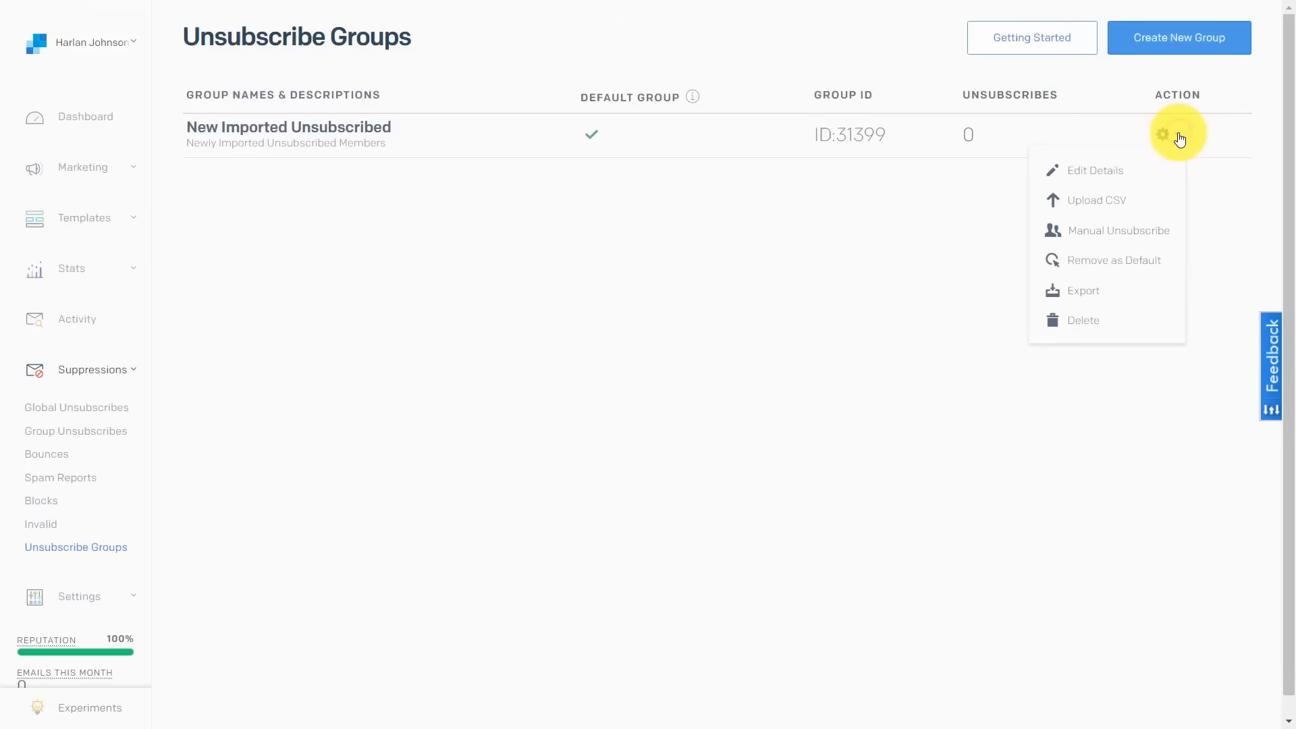
left_click(1097, 201)
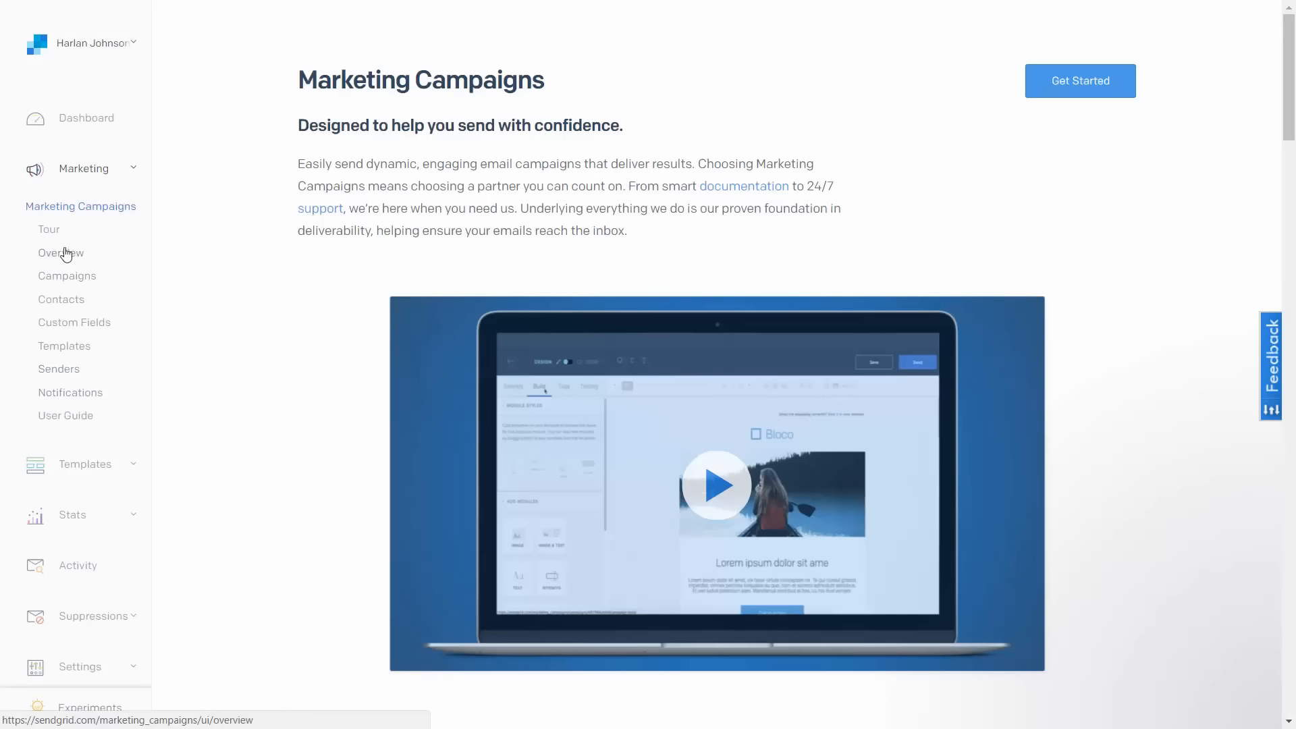
- Save a new marketing sender with the contact's name, from and reply-to e-mail, company address and nickname, and open its verification e-mail in webmail
left_click(62, 371)
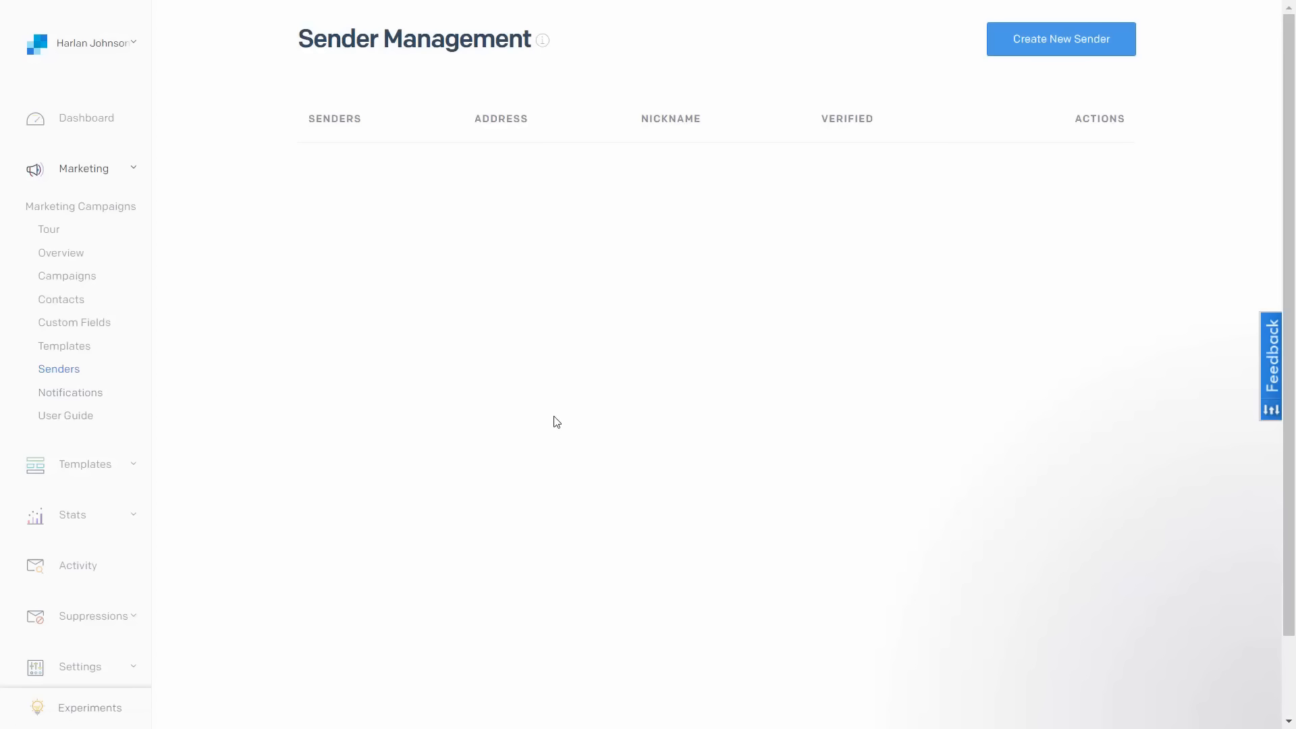
left_click(1036, 51)
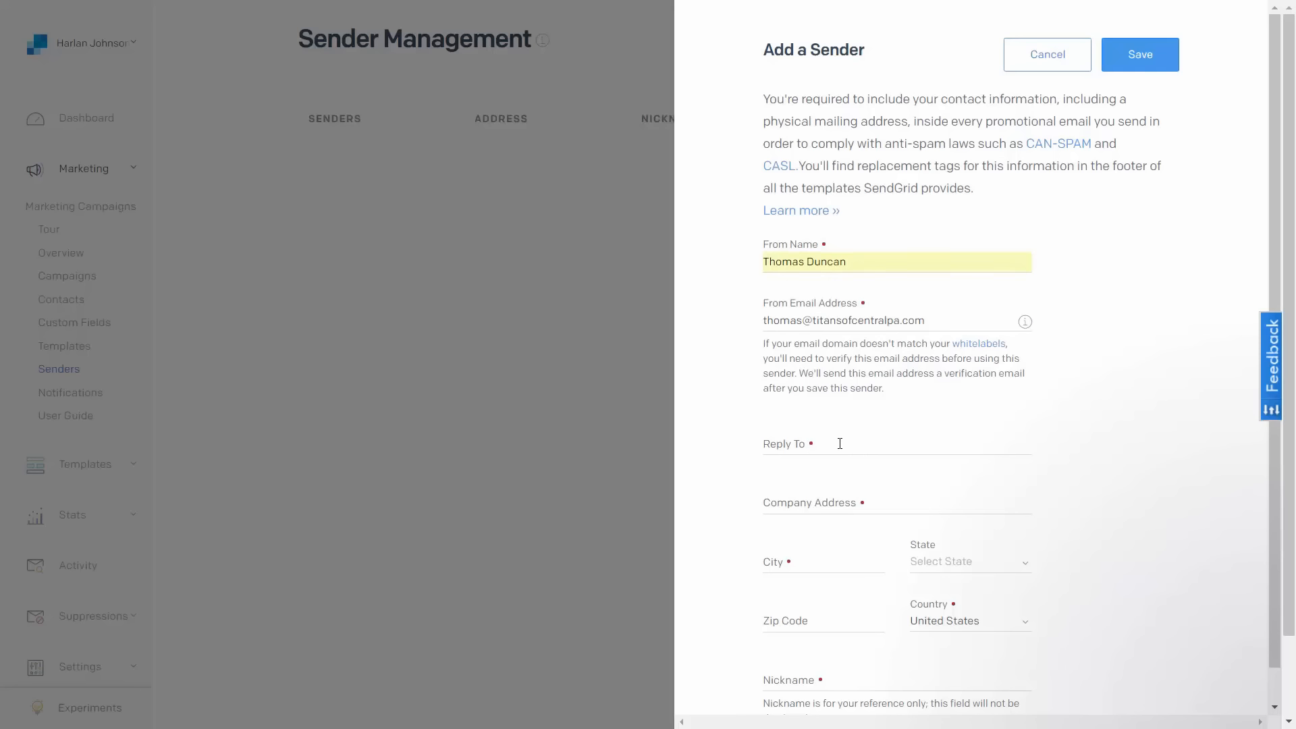
left_click(840, 443)
key("ctrl+v")
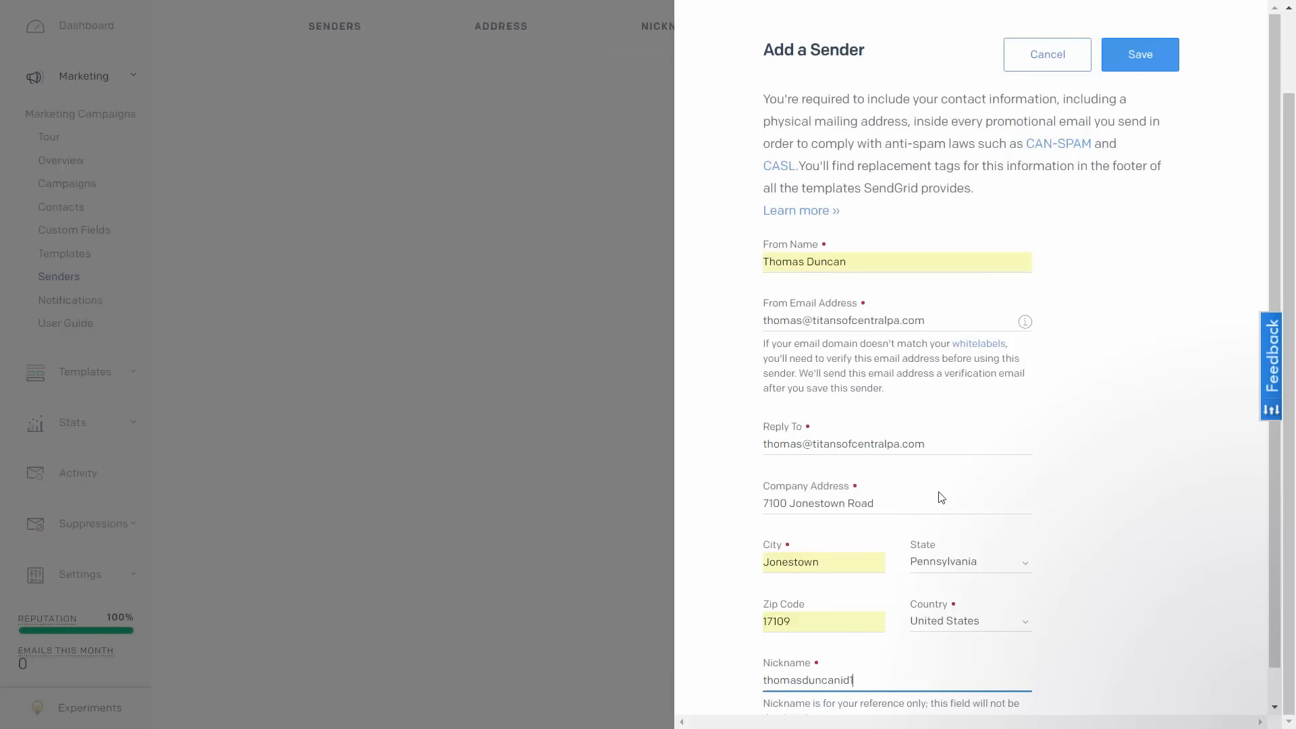
left_click(1129, 73)
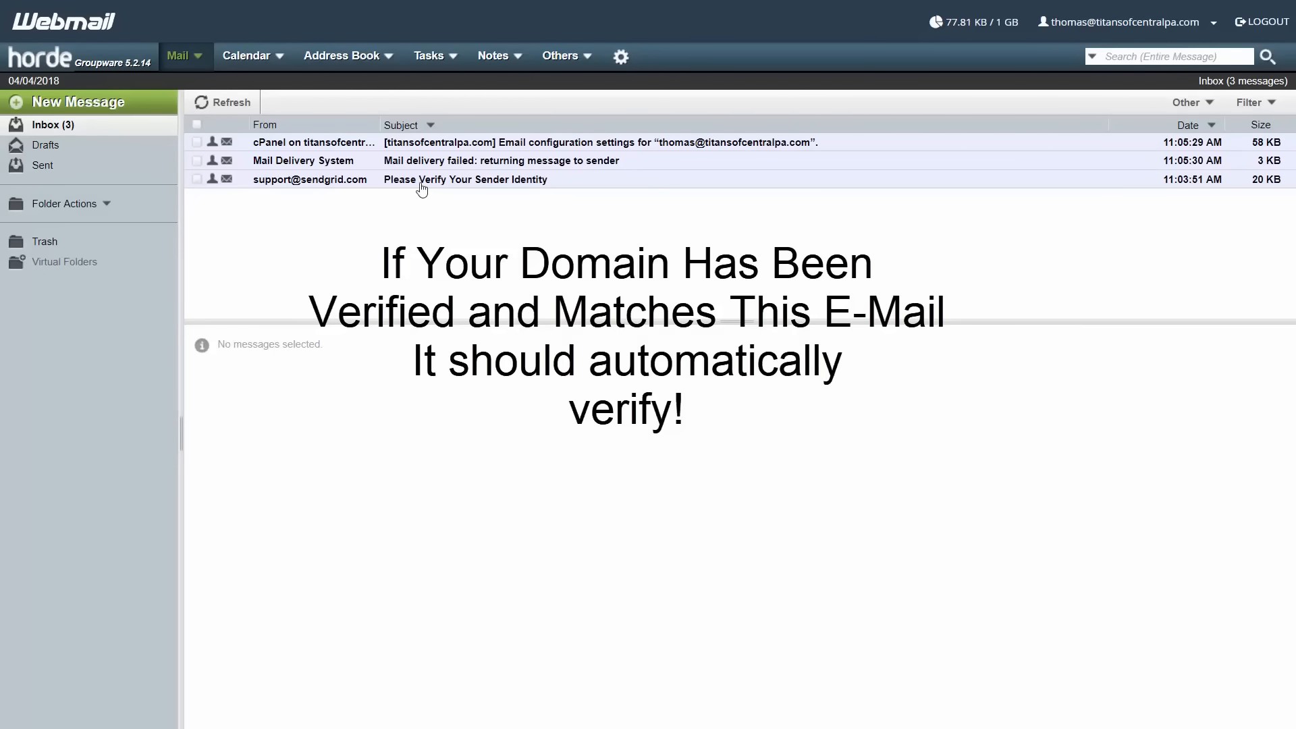
left_click(486, 180)
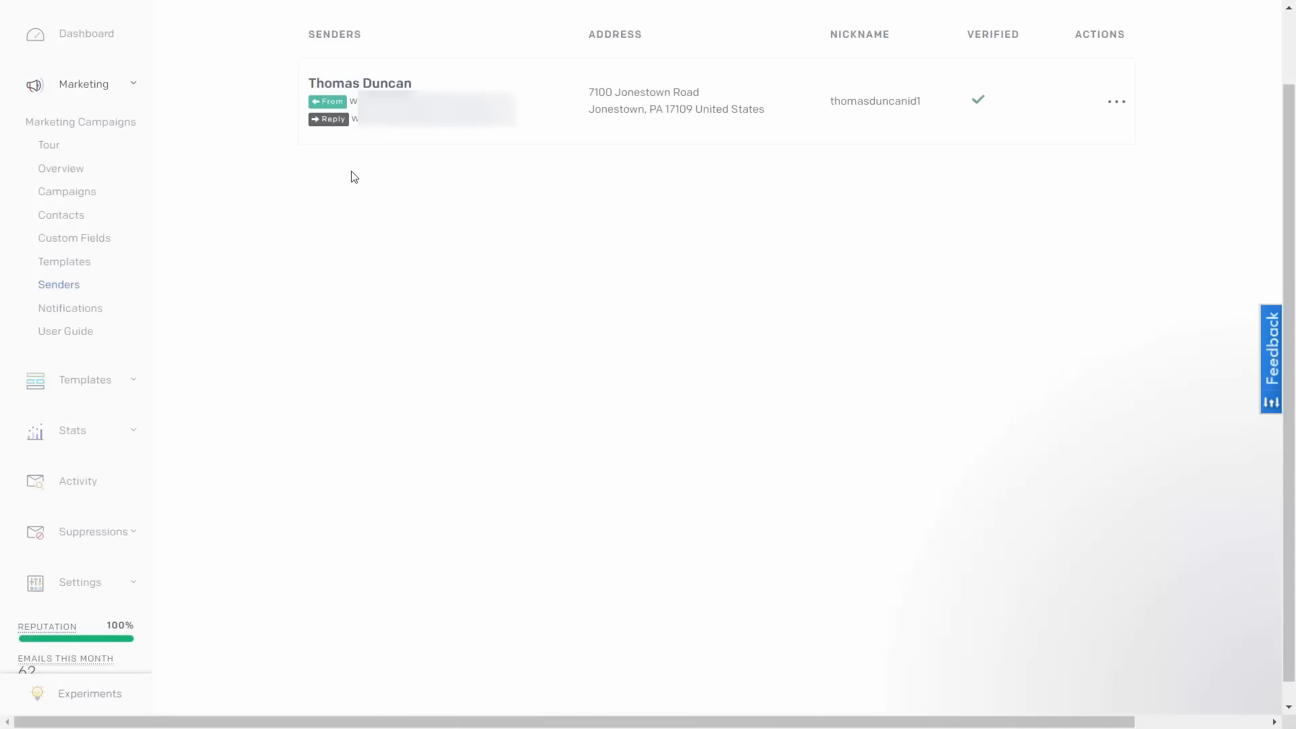
mouse_move(1012, 98)
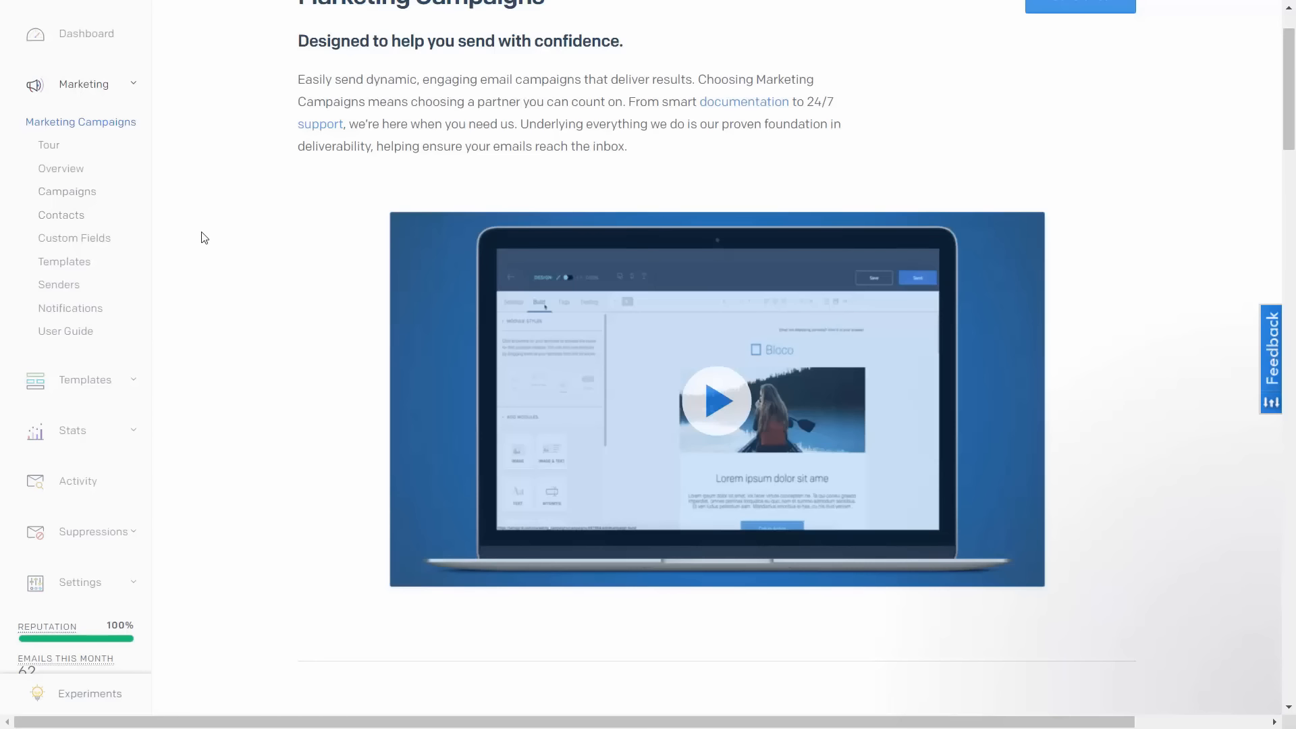
- Upload upload to sendgrid.csv to the marketing contacts with the Add contacts option and continue to the field assignment
left_click(60, 216)
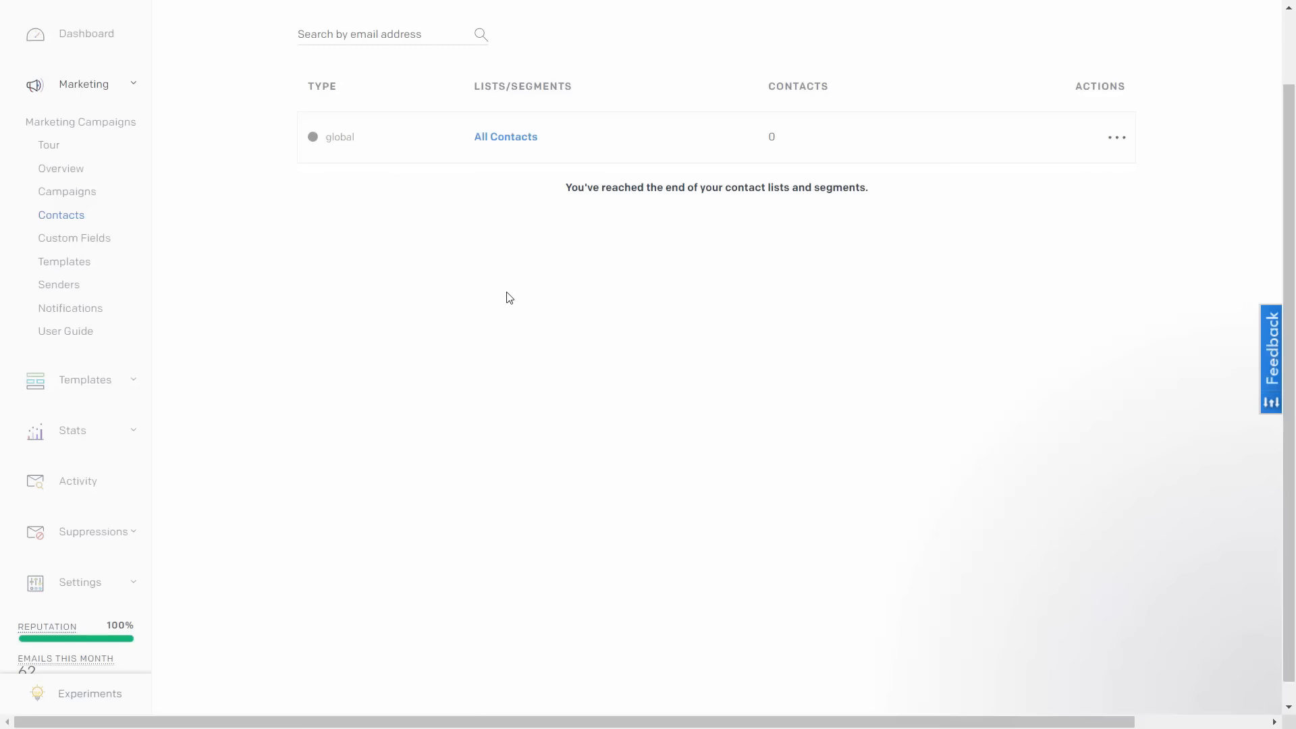
scroll(509, 298, "up", 1)
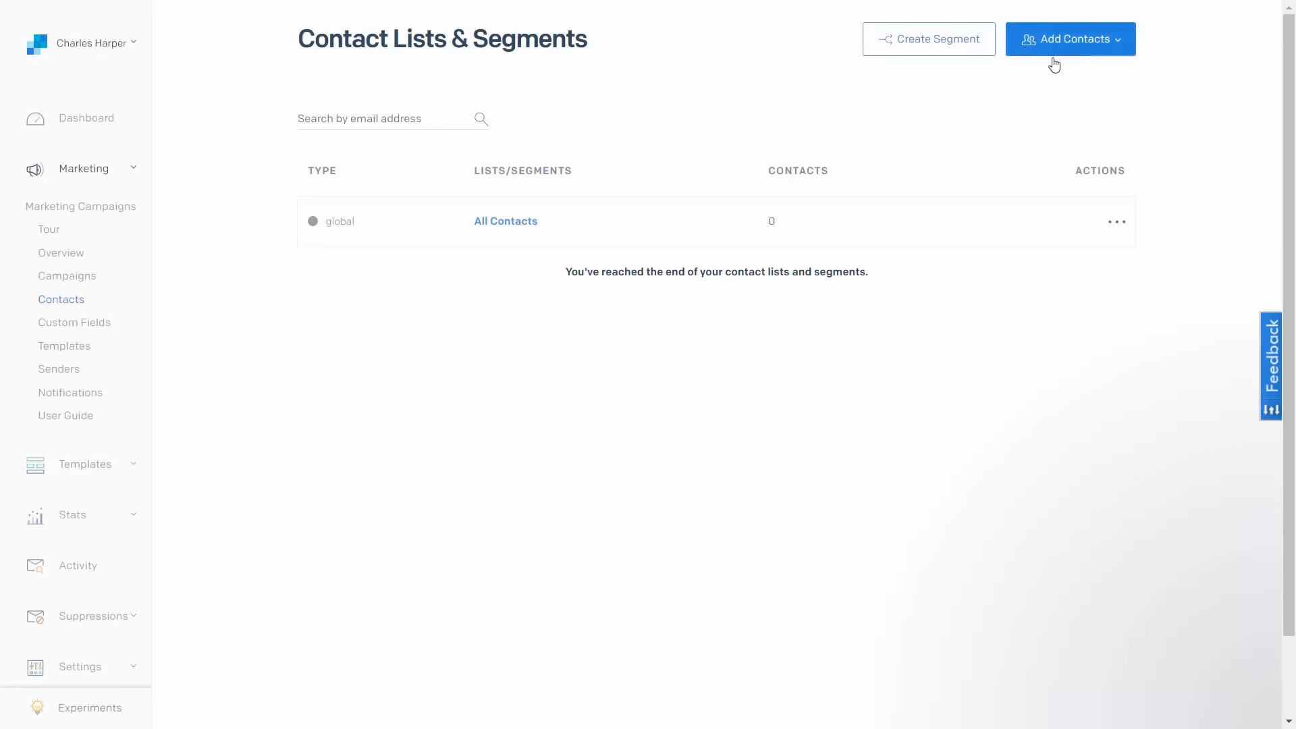
left_click(1120, 46)
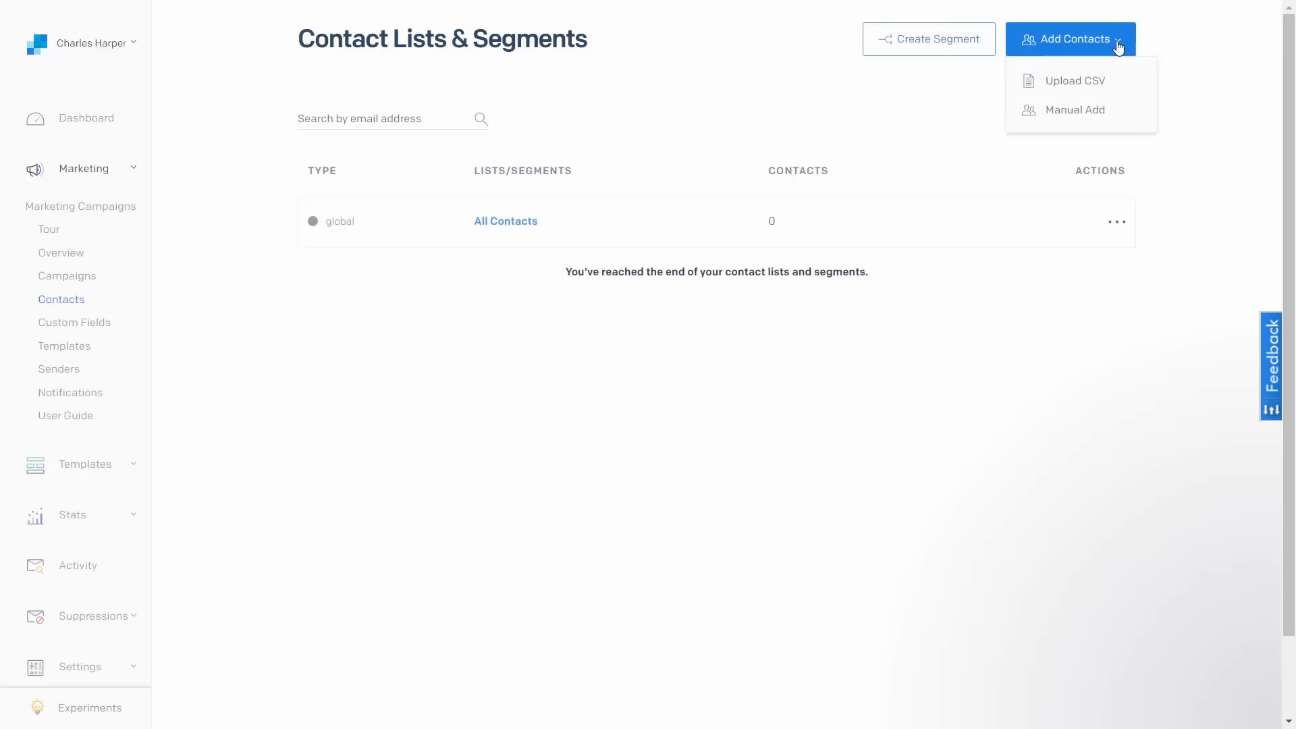
left_click(1062, 86)
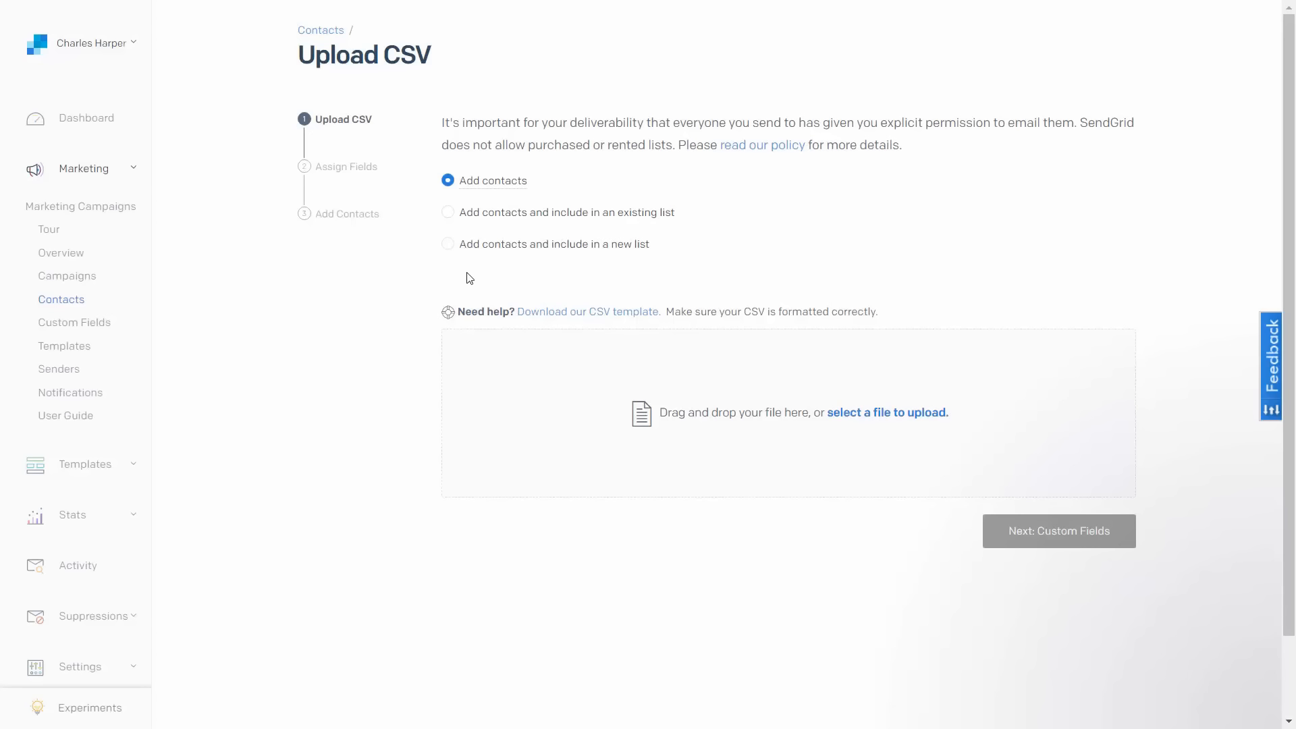
left_click(864, 419)
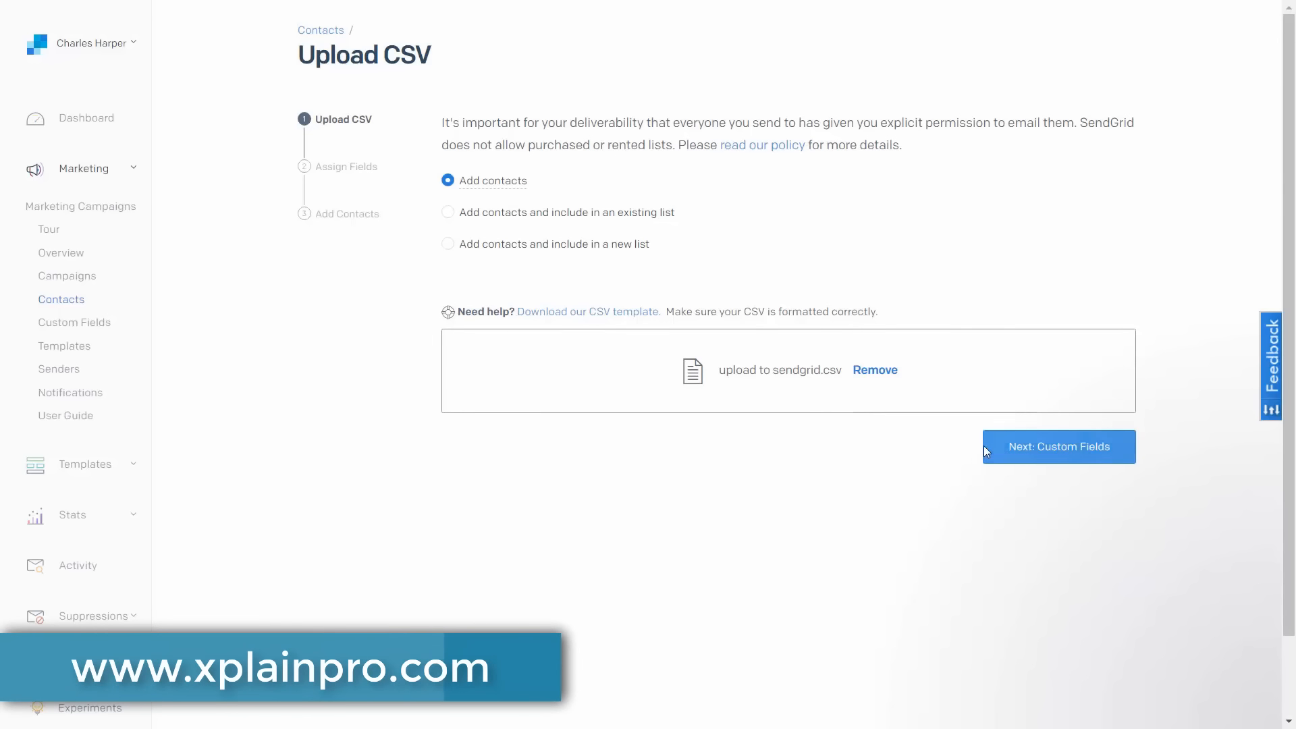
left_click(1062, 451)
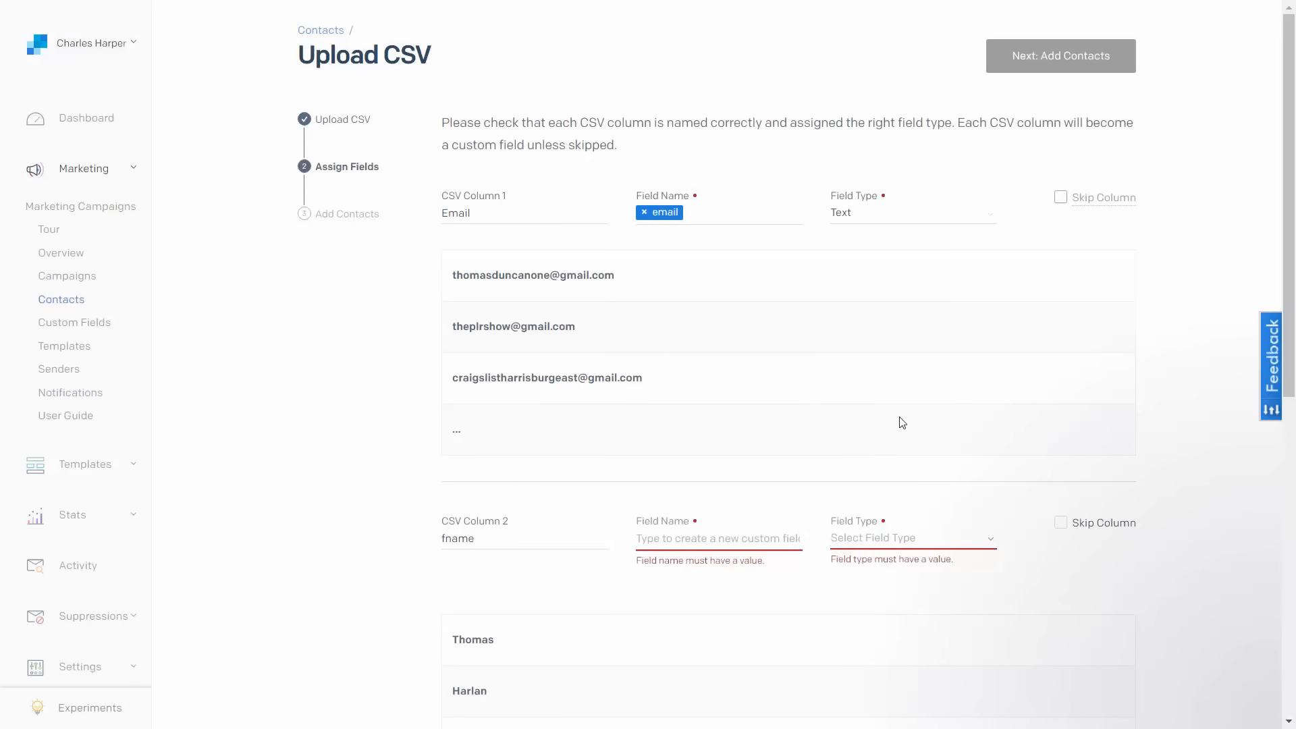
- Assign the fname column to first_name and the lname column to last_name, check all the mappings and add the contacts
scroll(620, 542, "down", 1)
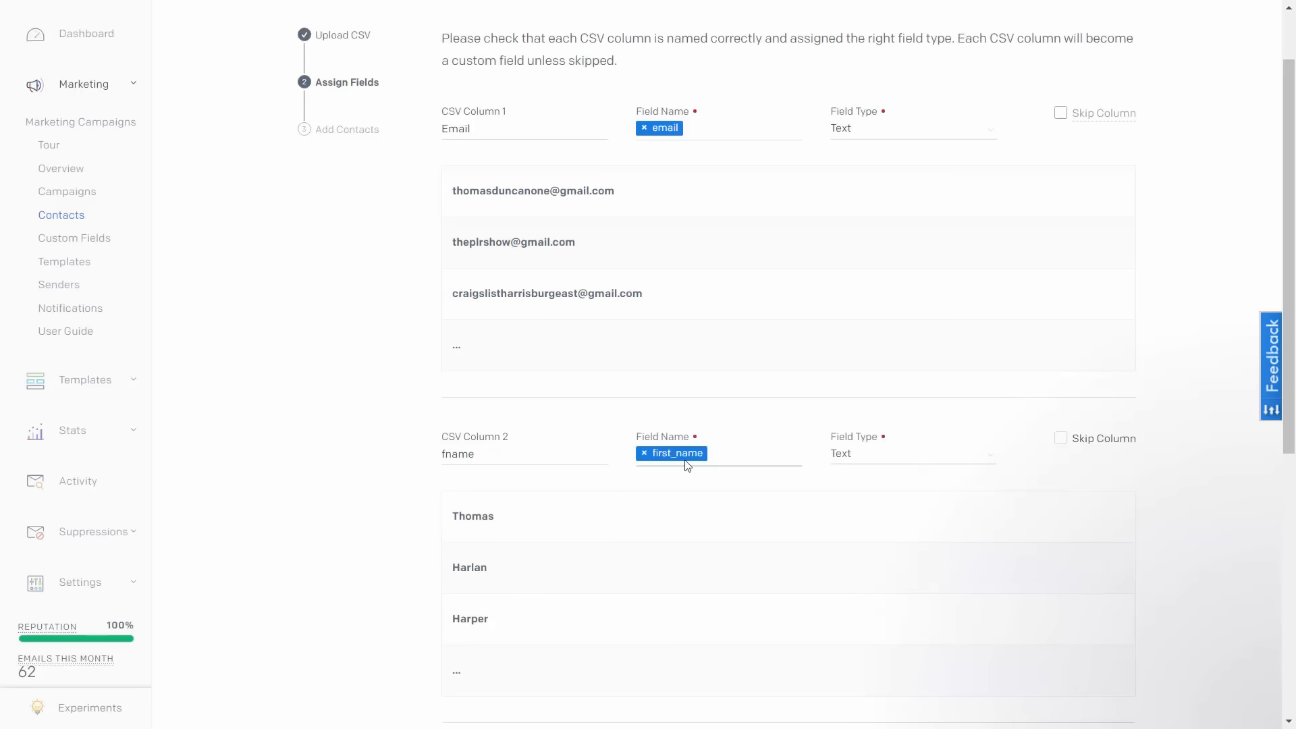
scroll(687, 465, "down", 5)
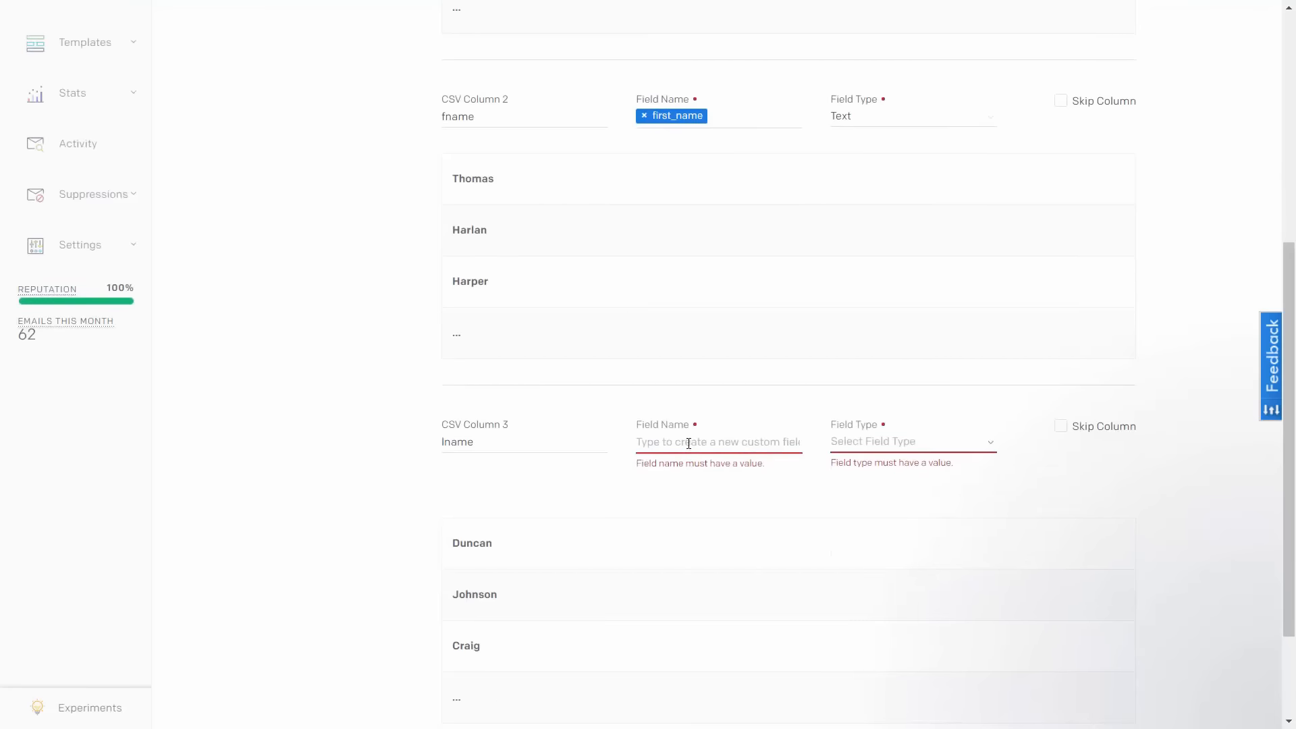
left_click(688, 444)
left_click(683, 531)
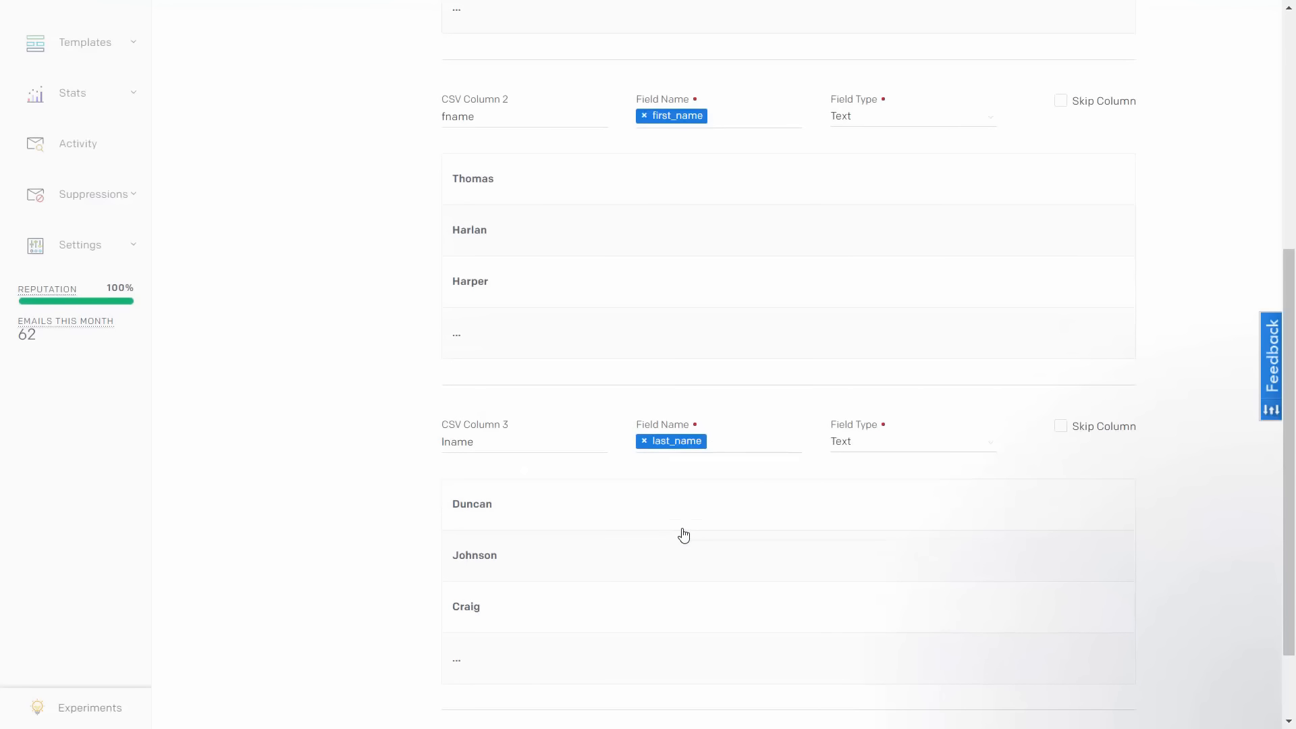
scroll(712, 518, "up", 1)
scroll(710, 519, "up", 3)
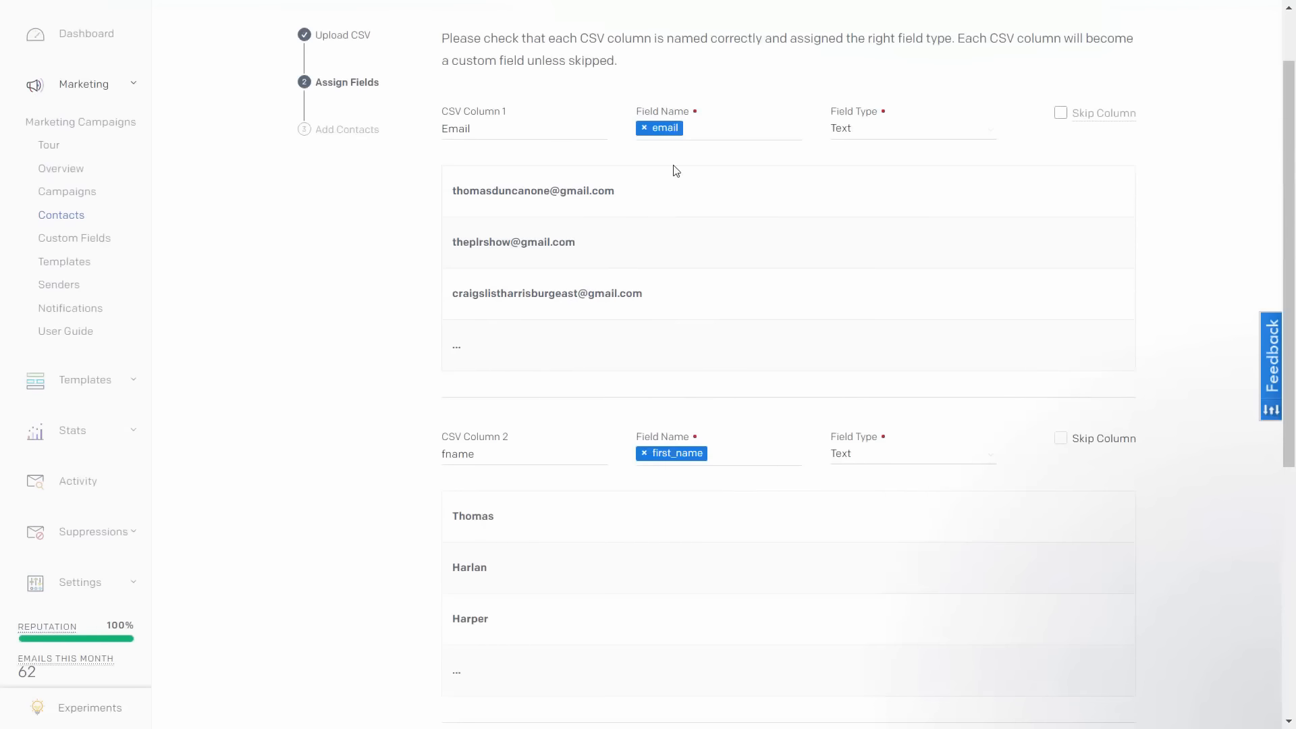
scroll(654, 477, "down", 2)
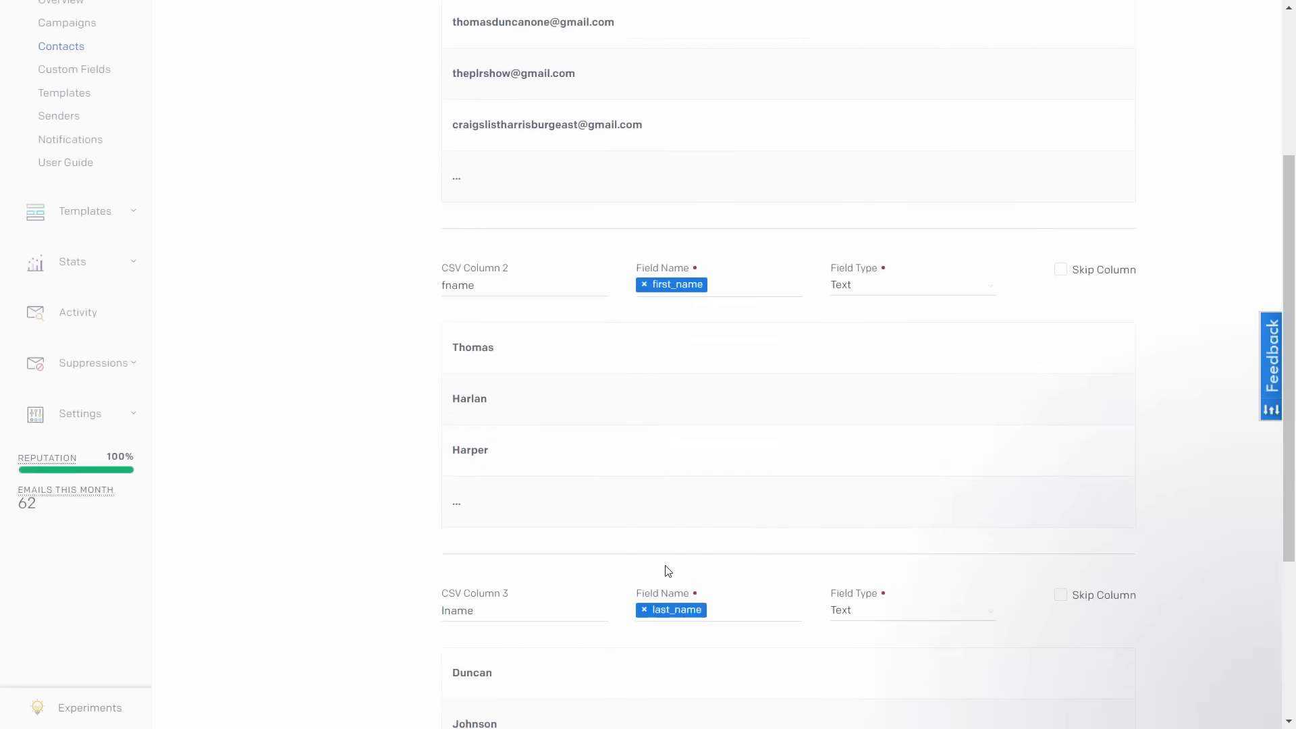
scroll(671, 545, "up", 2)
scroll(672, 545, "up", 1)
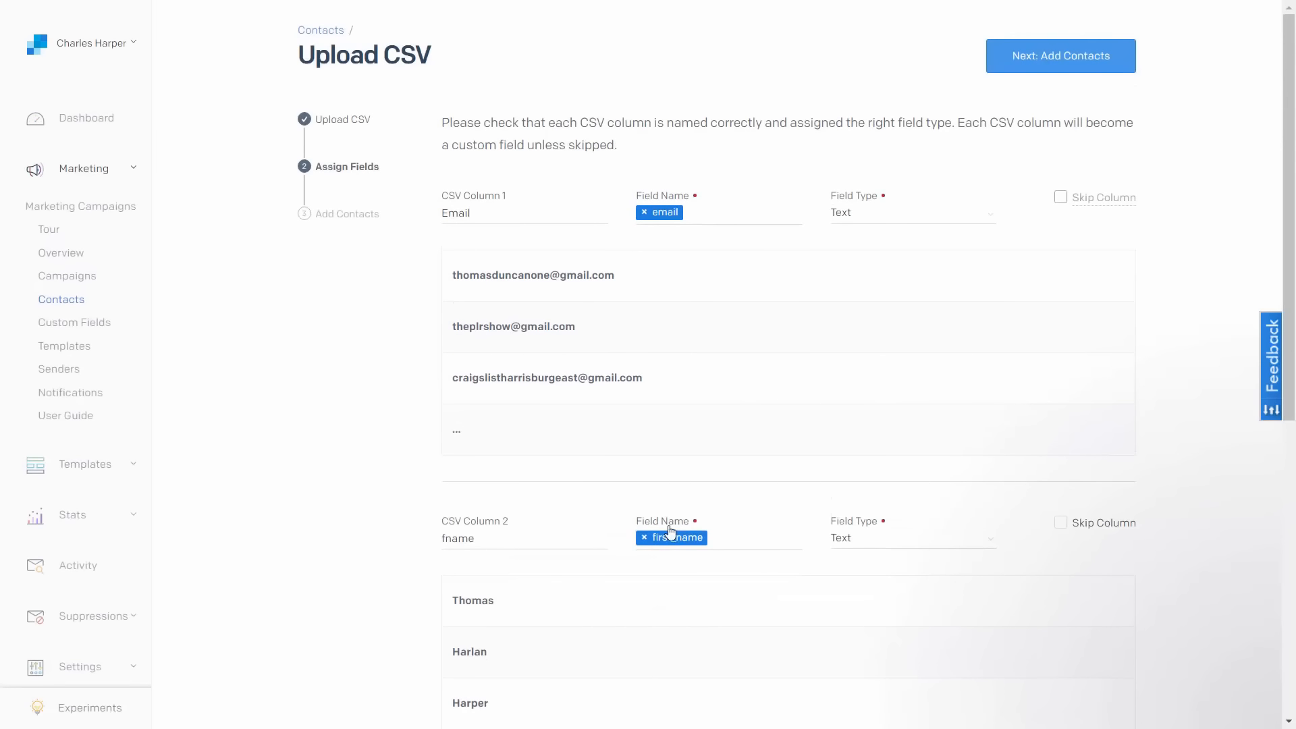
left_click(1047, 66)
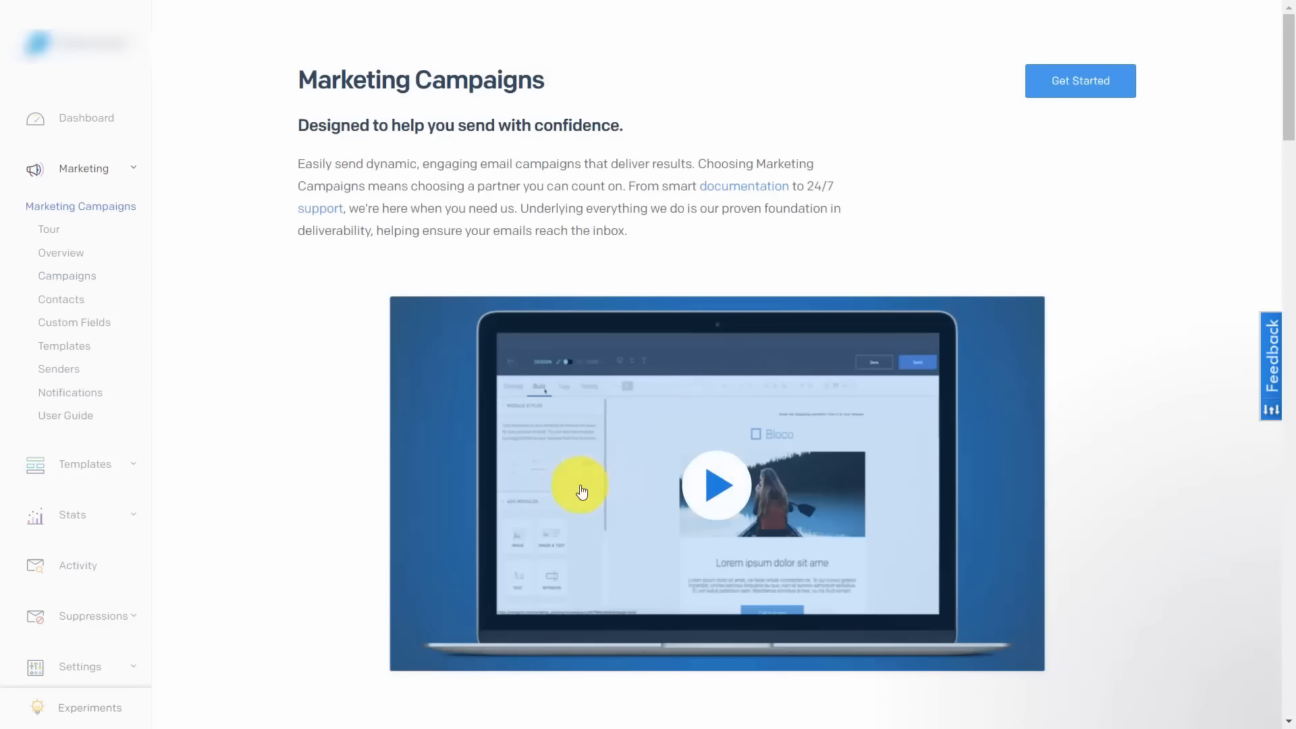
- Create a new marketing campaign from the Blank Template, using the Design Editor as the editing experience
left_click(81, 276)
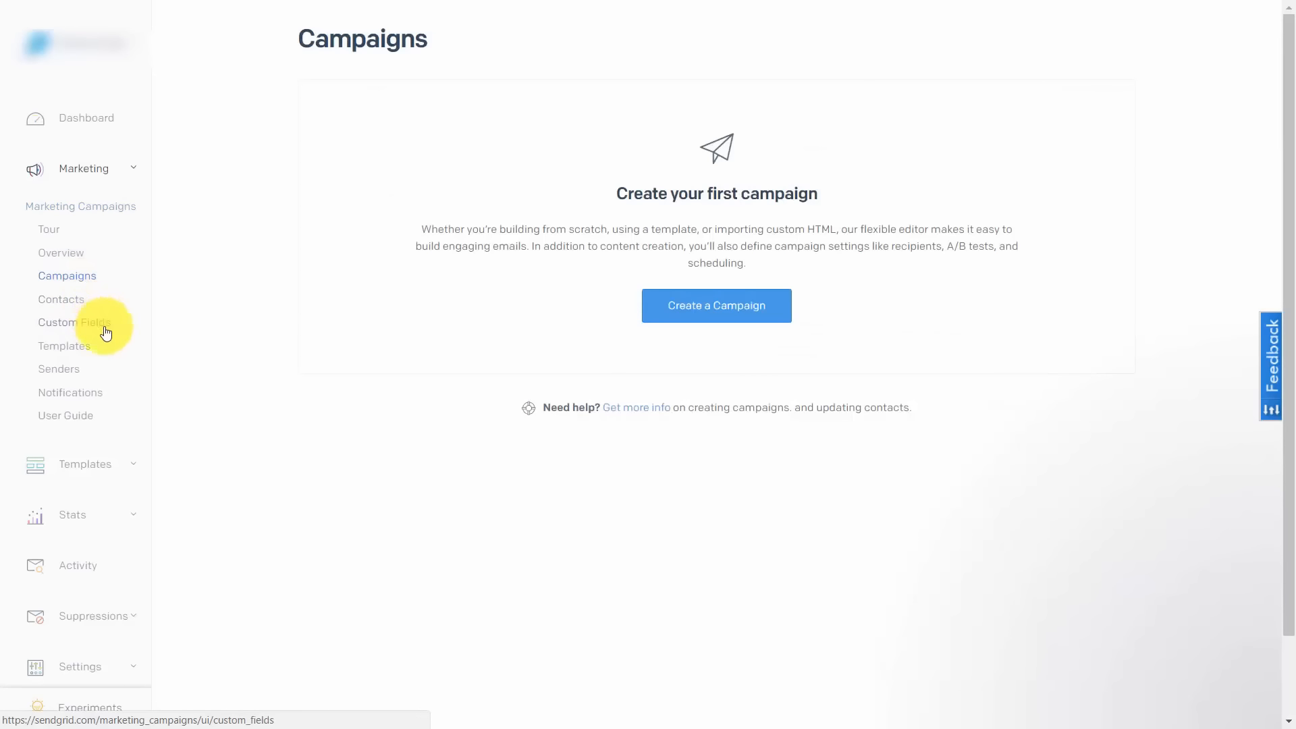
left_click(704, 312)
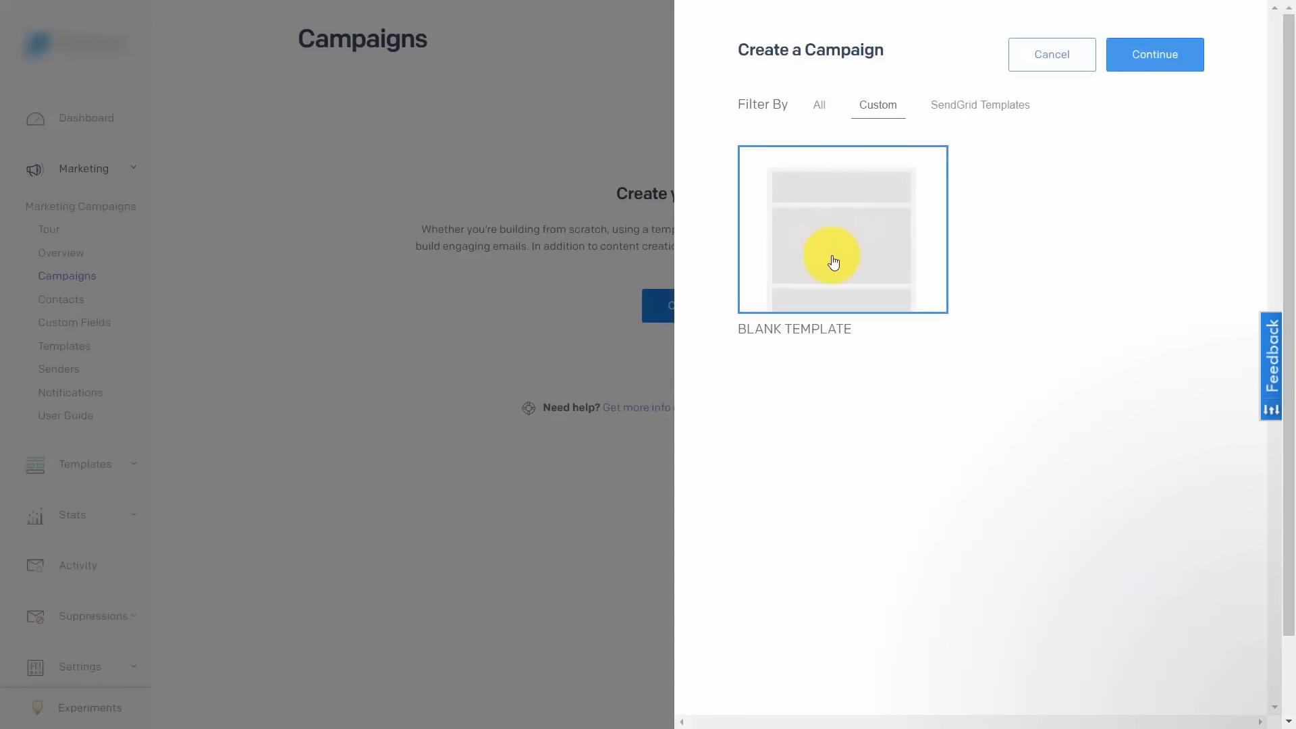
left_click(986, 110)
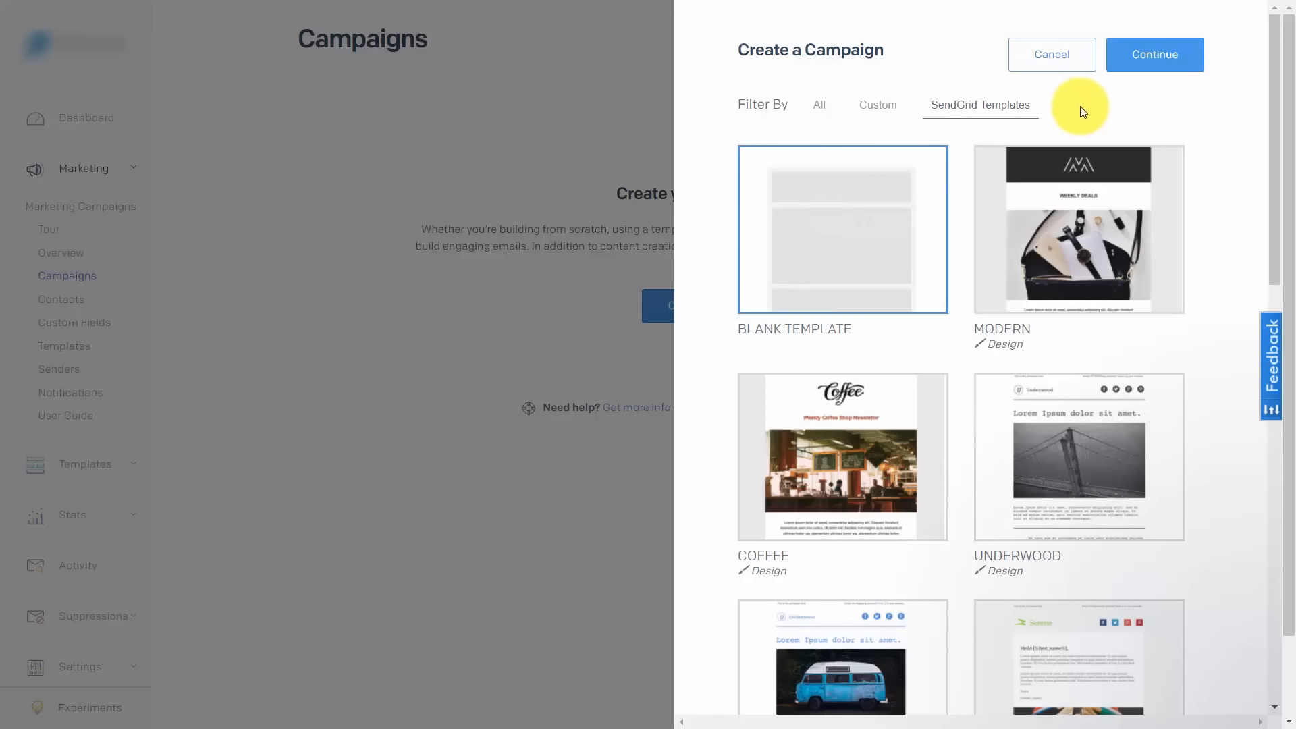
left_click(1146, 62)
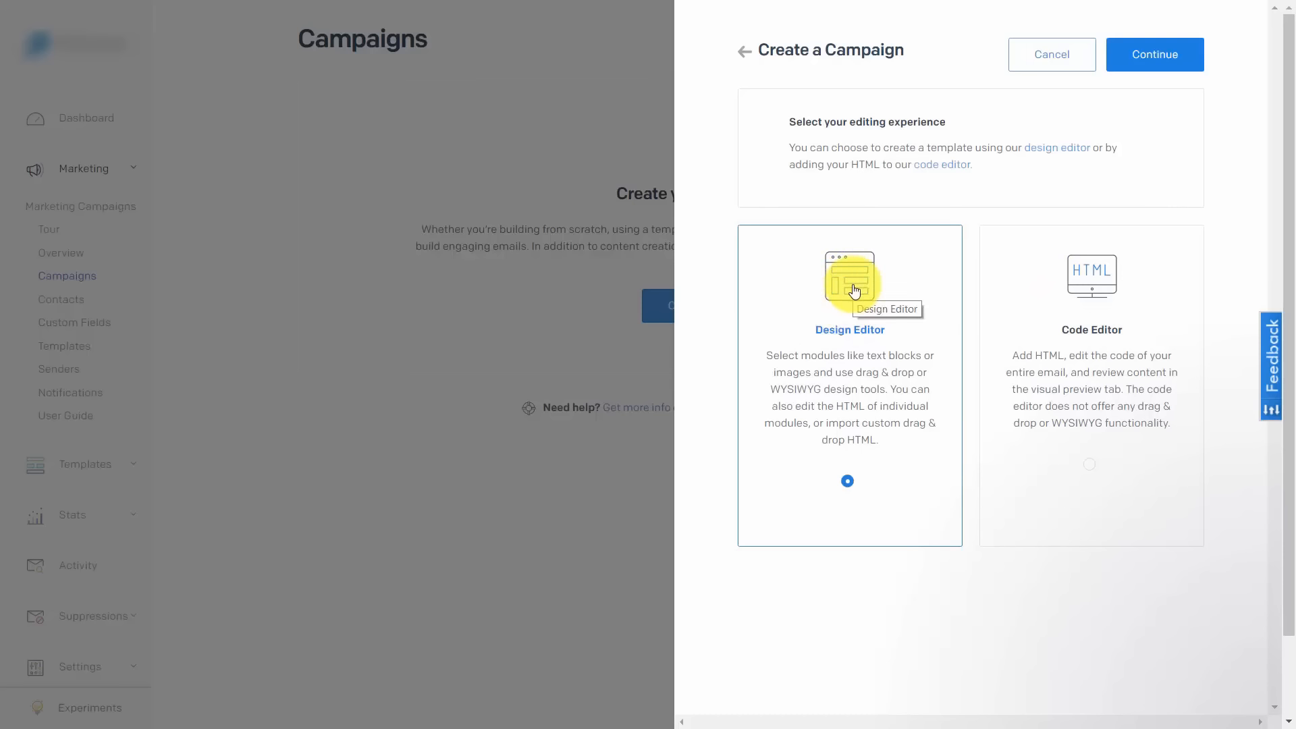
left_click(1148, 60)
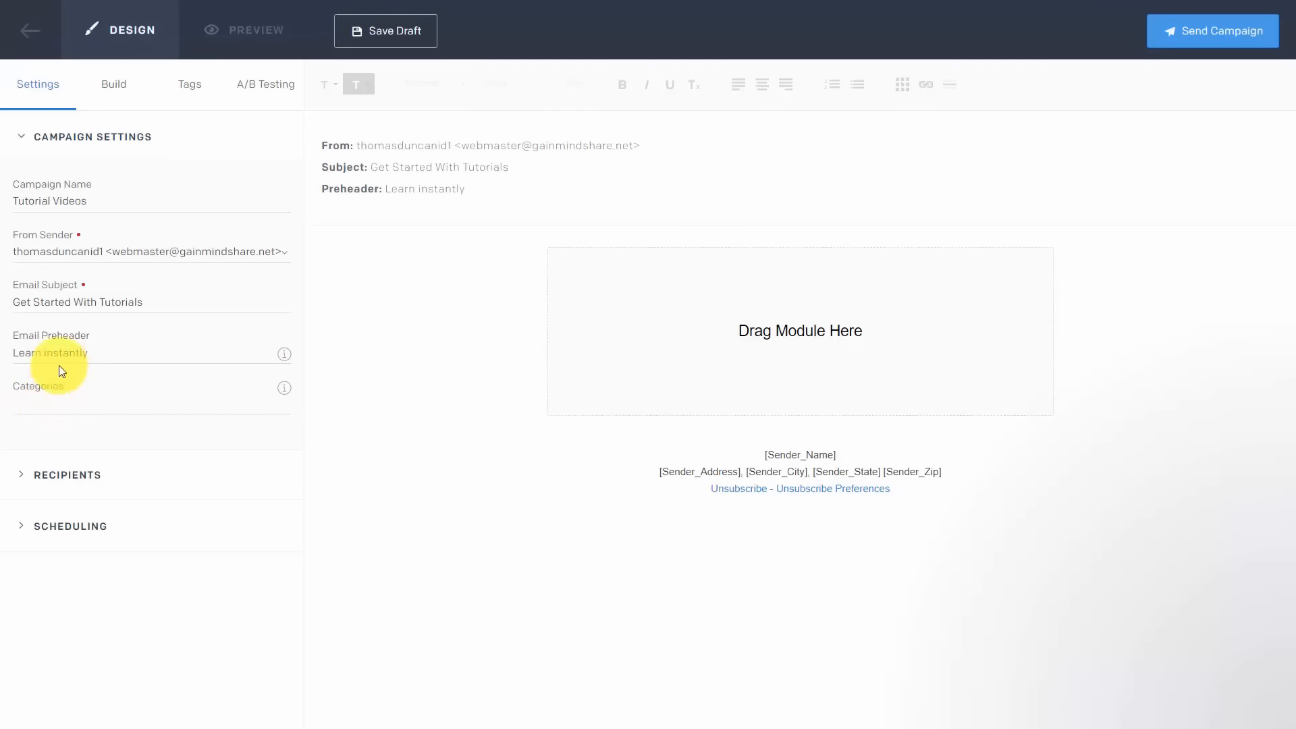
- Add the category Weekly Newsletter to the Tutorial Videos campaign settings
left_click(85, 403)
type("Weekly Newsletter")
left_click(371, 467)
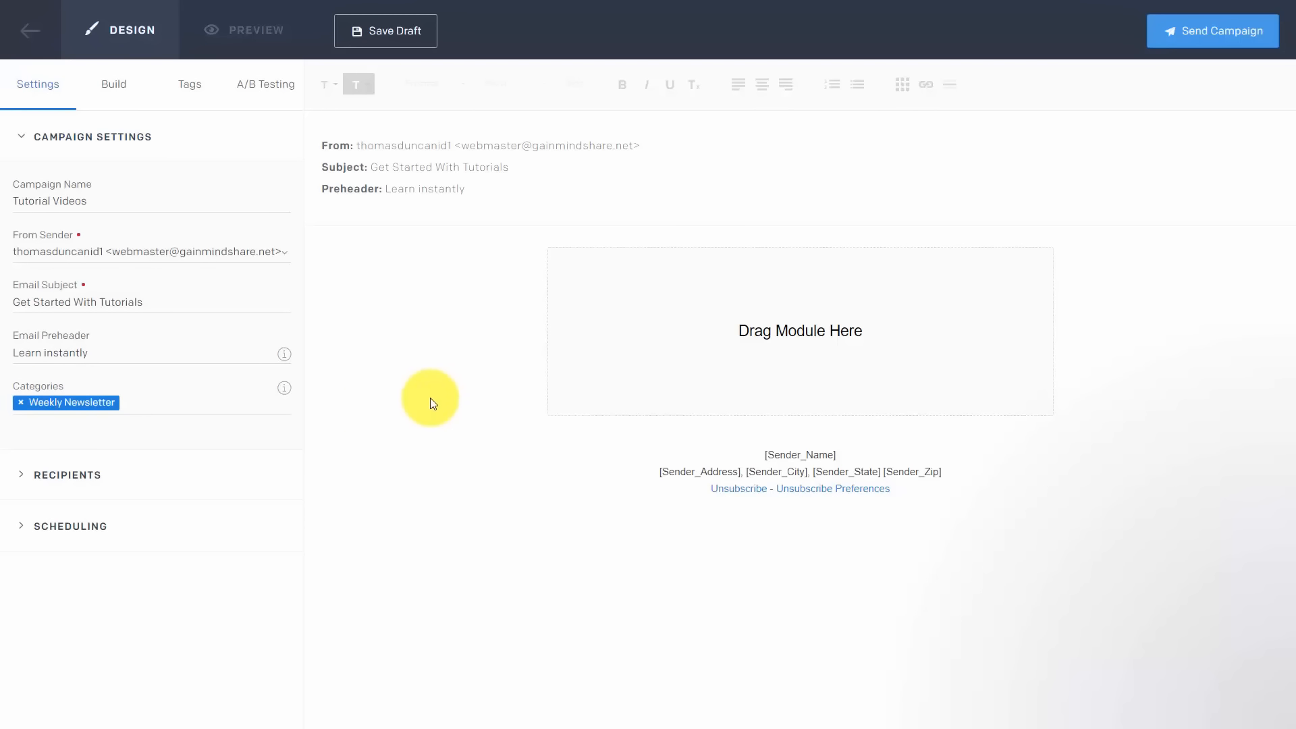
- Create a contact segment named Tutorial Videos and choose it as the recipients of the campaign
left_click(21, 480)
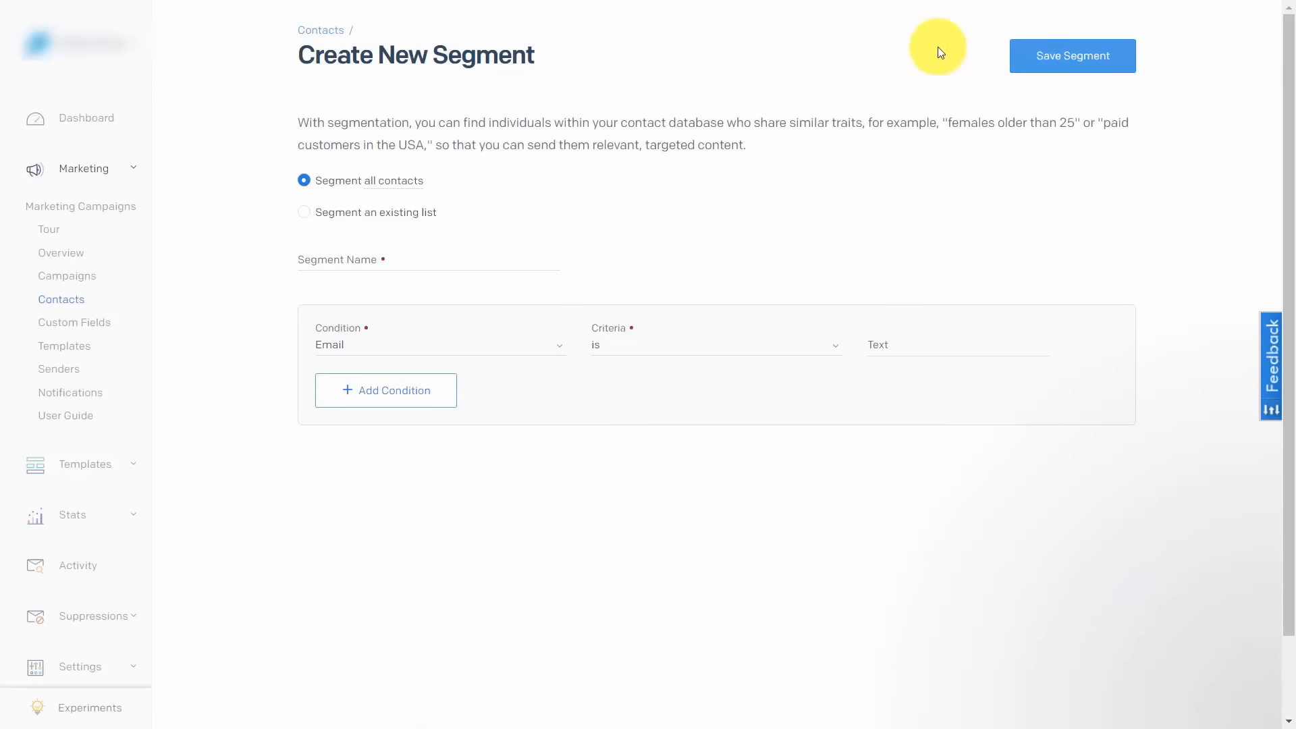
left_click(355, 259)
type("Tutorial Videos")
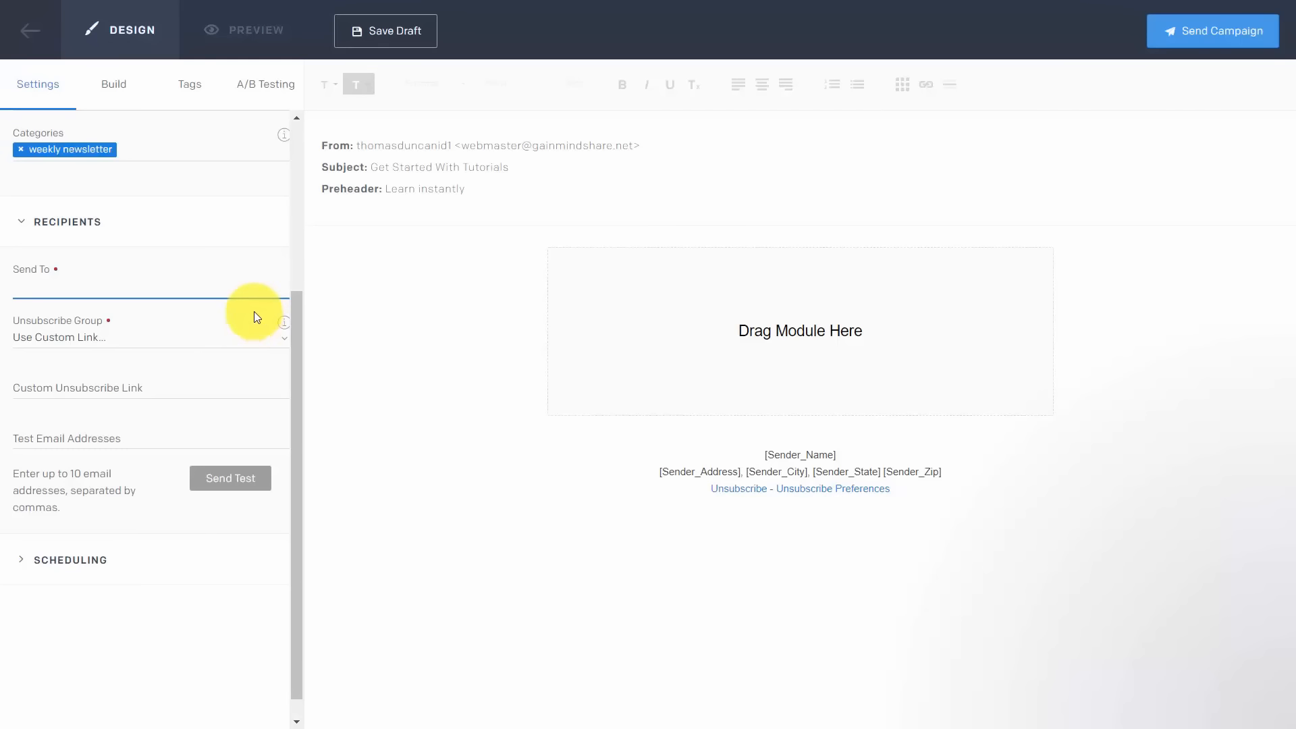
left_click(251, 290)
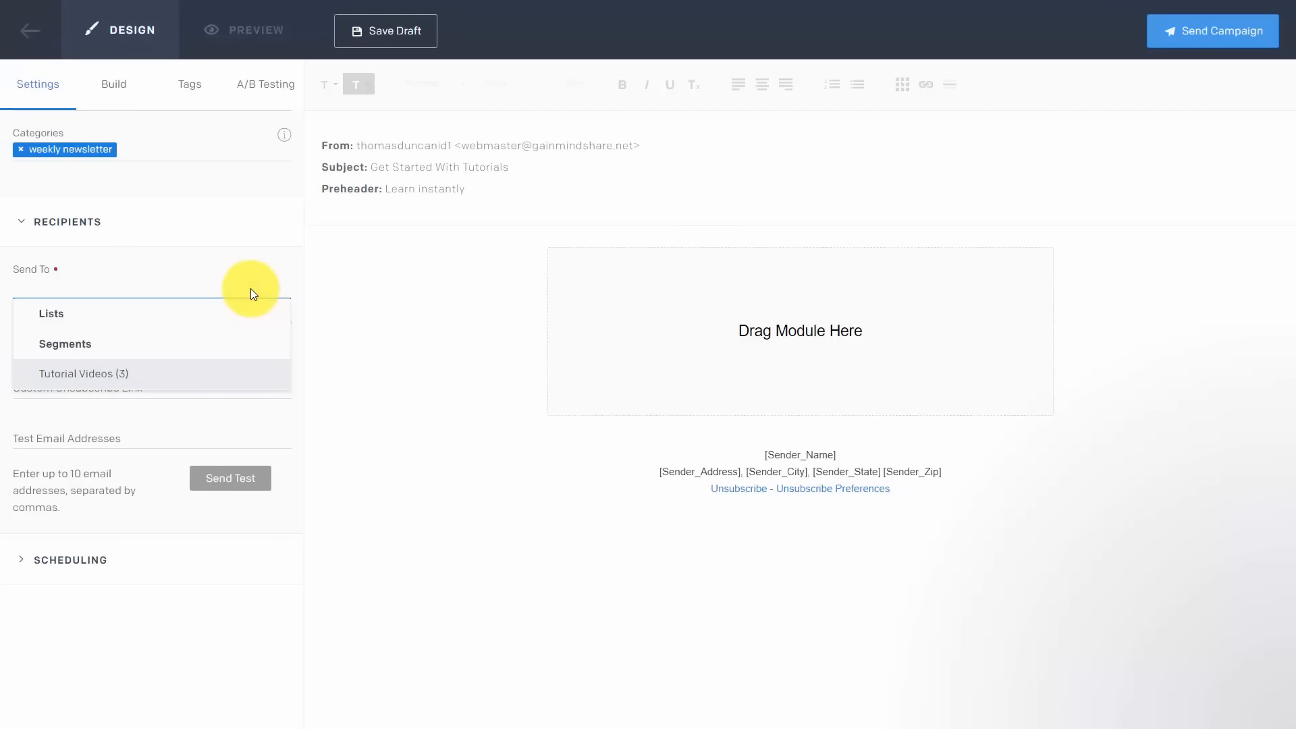
left_click(78, 375)
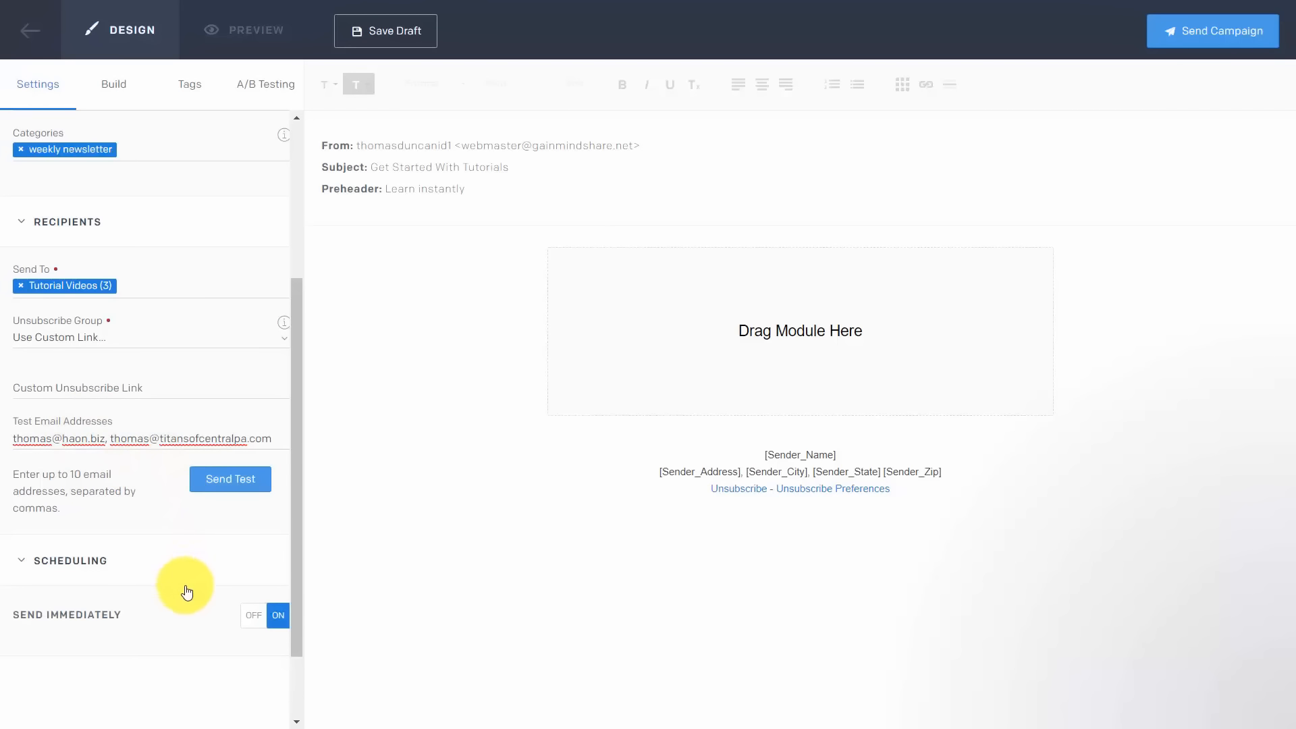
- Turn Send Immediately off to view the date and time scheduling options, and turn it back on
scroll(183, 590, "down", 2)
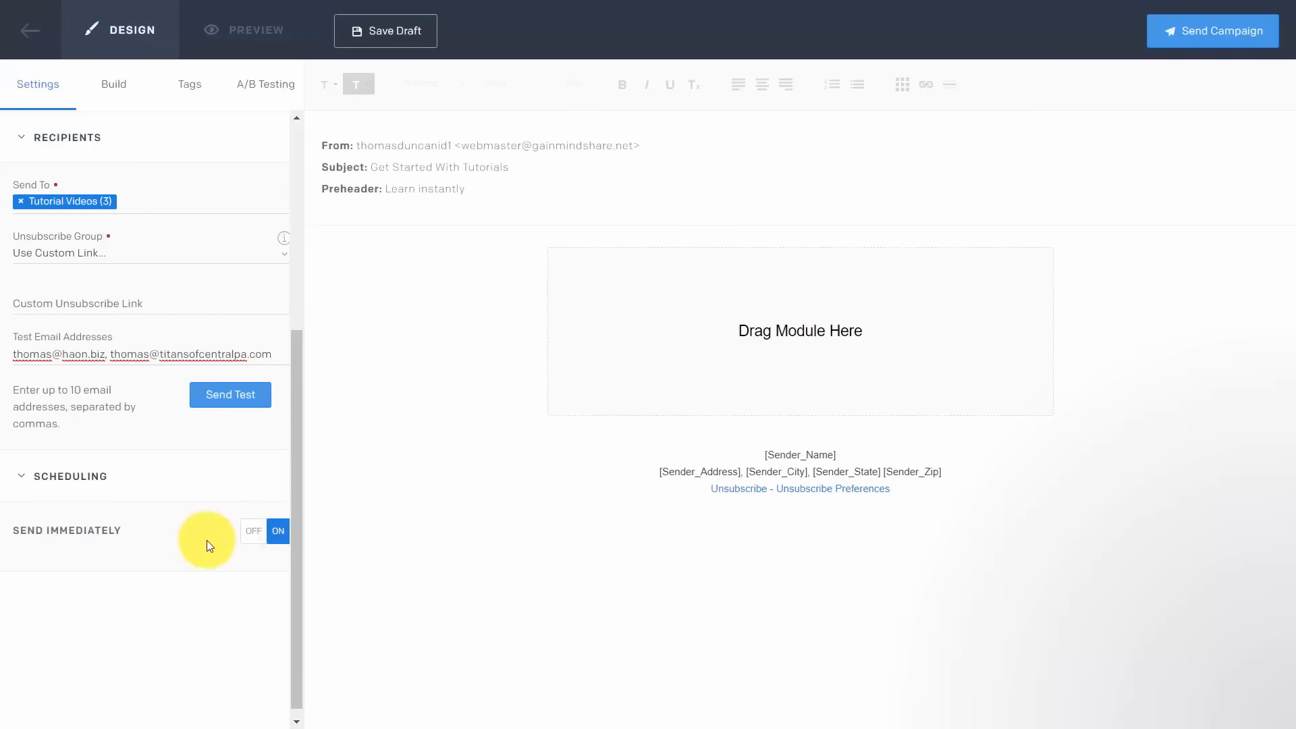
left_click(251, 532)
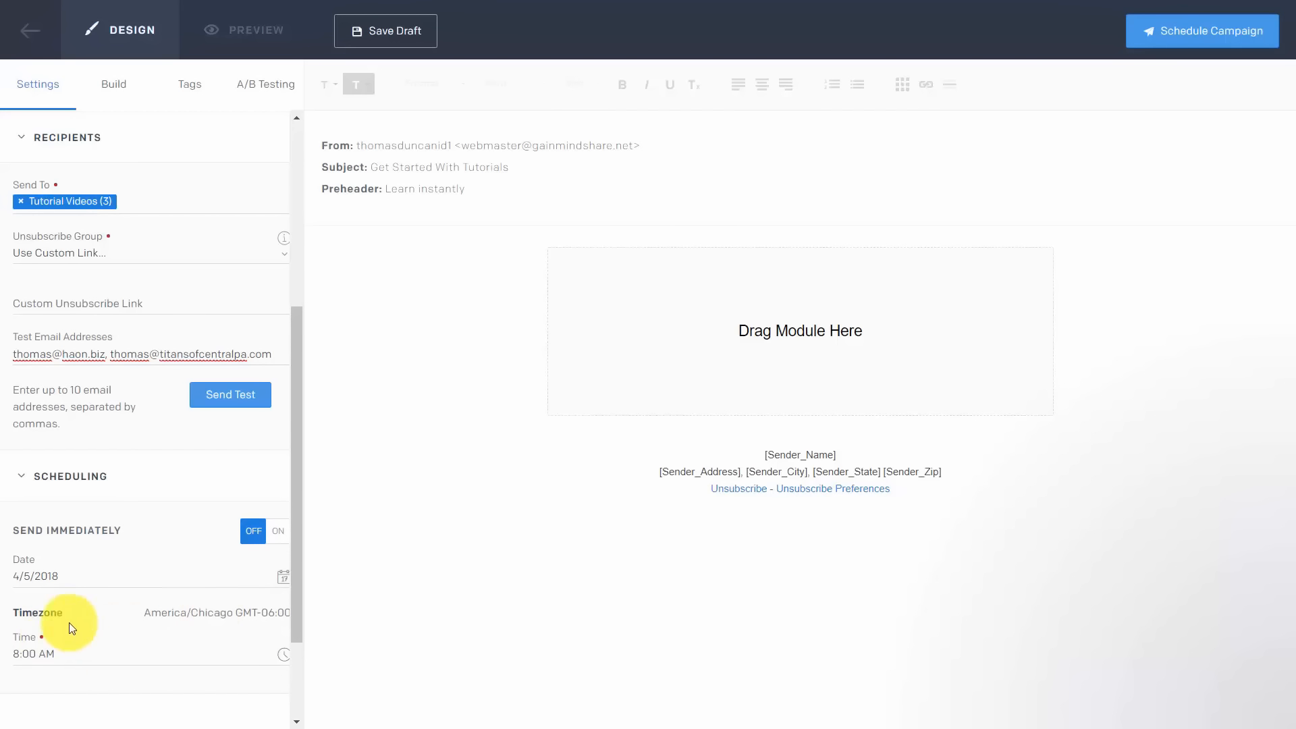
left_click(283, 536)
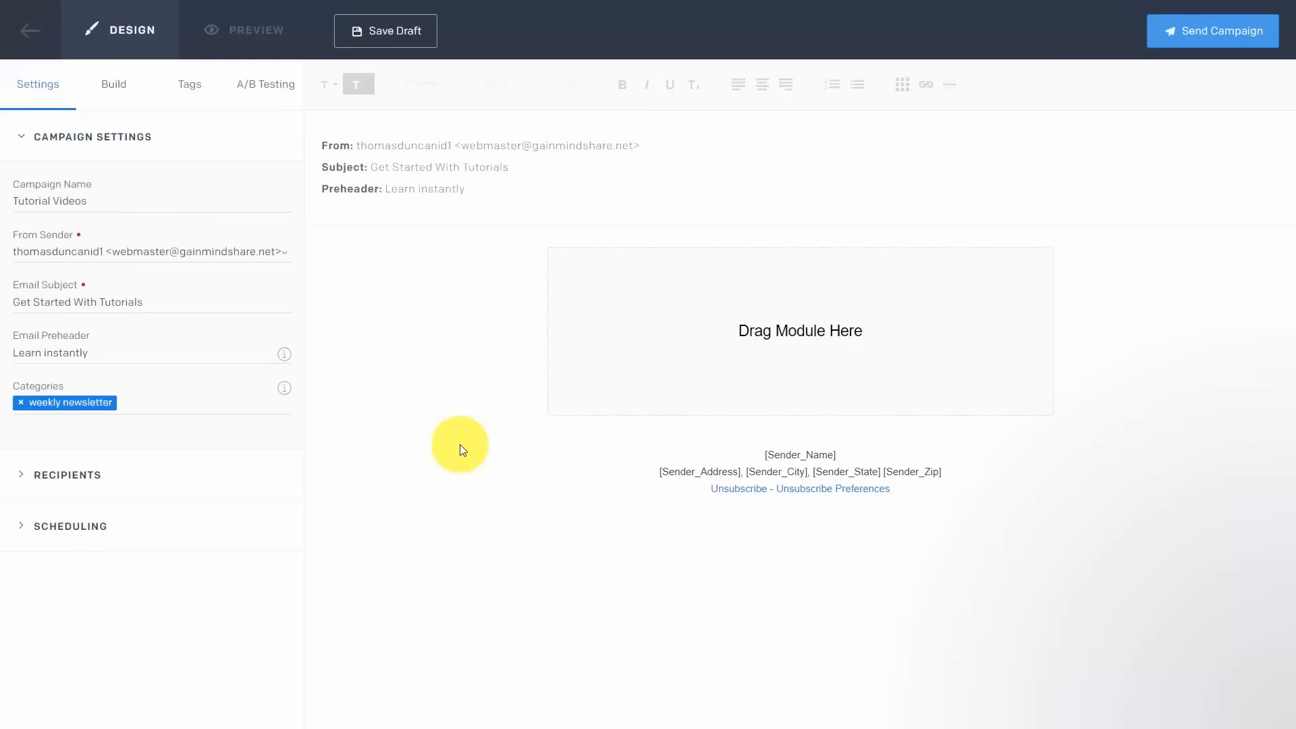
- Add a Text module to the empty body of the campaign email
left_click(116, 85)
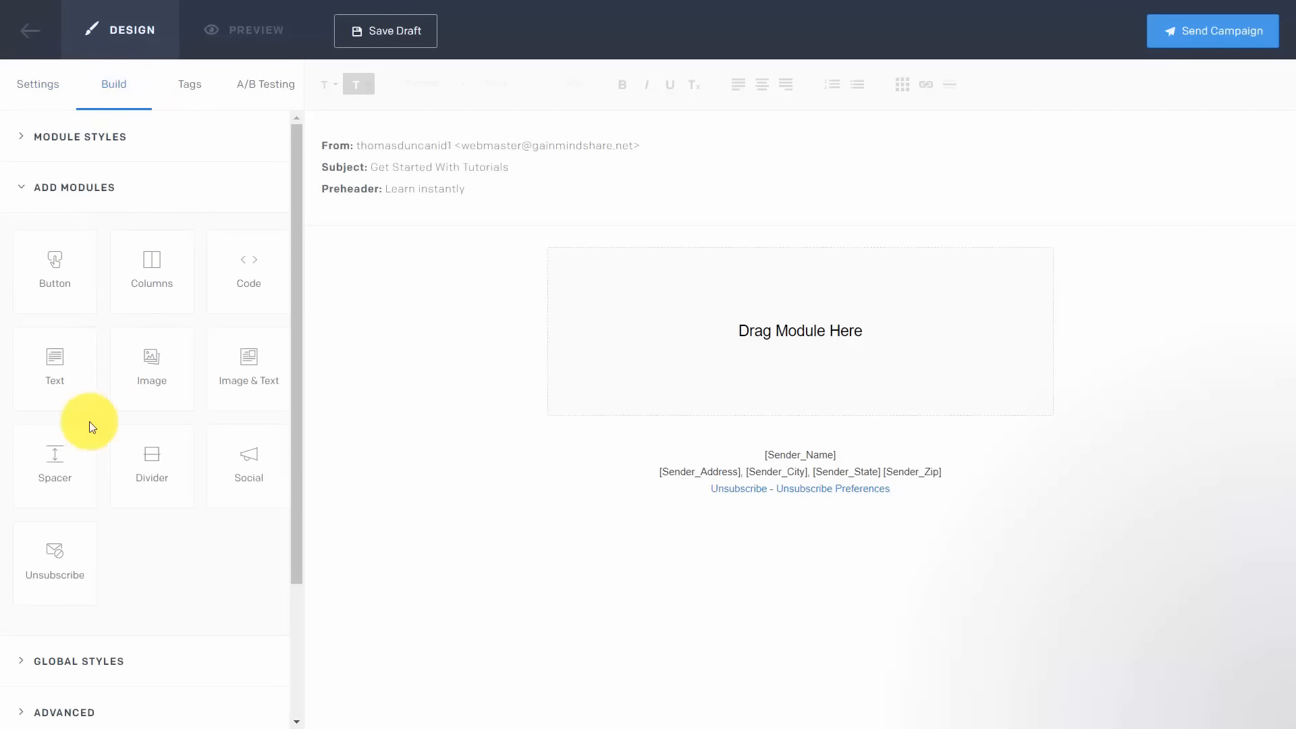
left_click_drag(56, 367, 699, 283)
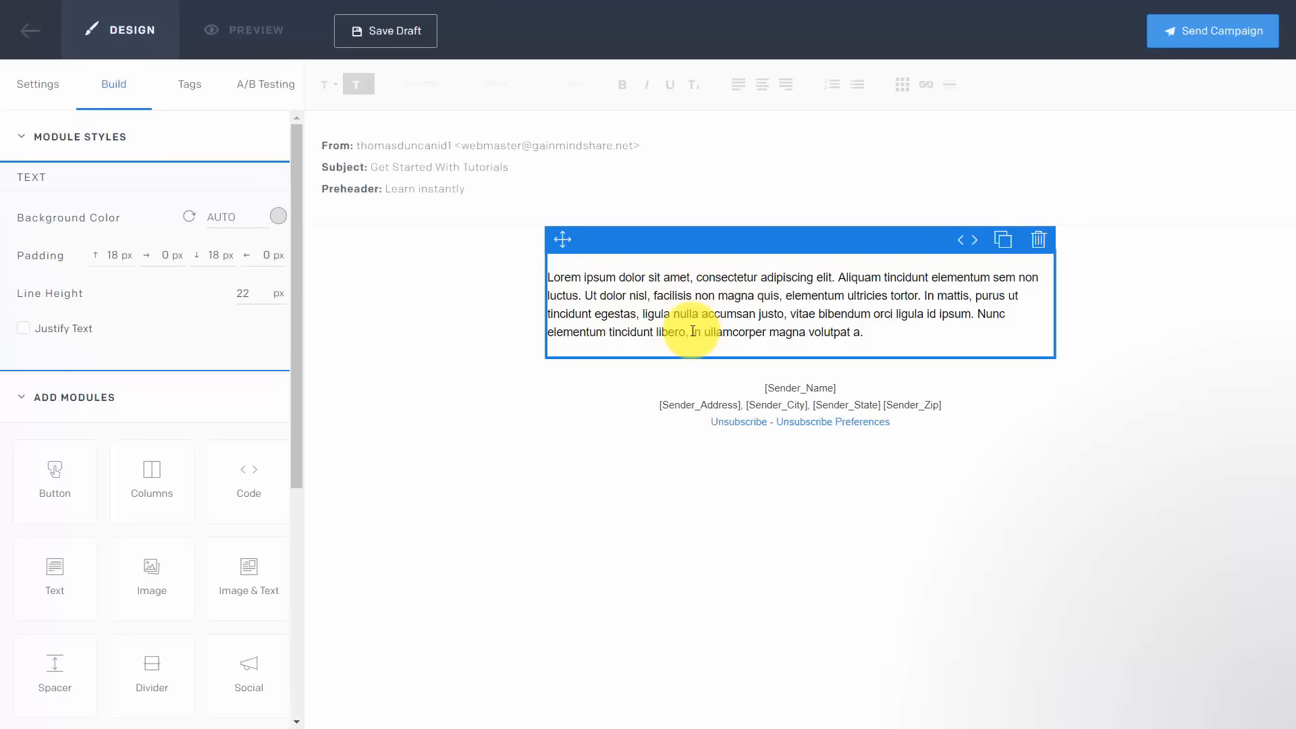
left_click_drag(298, 459, 297, 584)
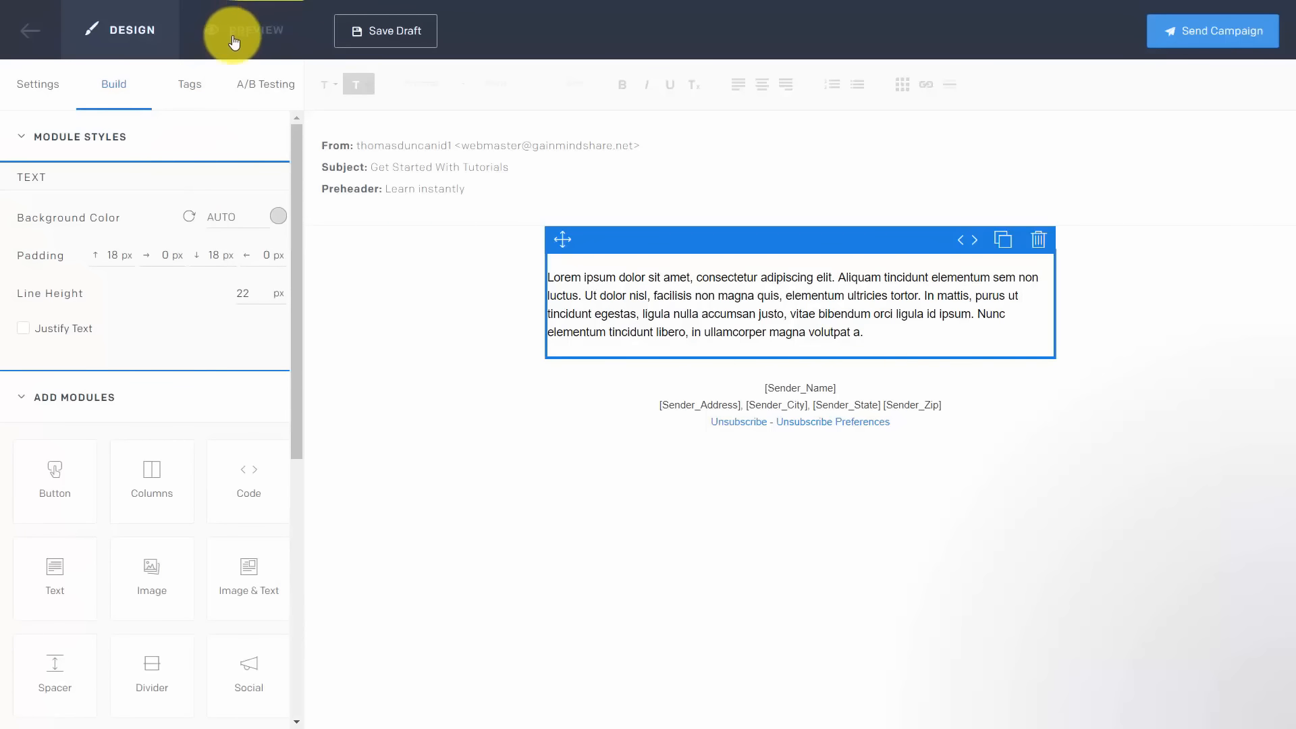
- Check the Advanced build options for import, export and the HTML head, and save the campaign as a draft
scroll(220, 305, "down", 6)
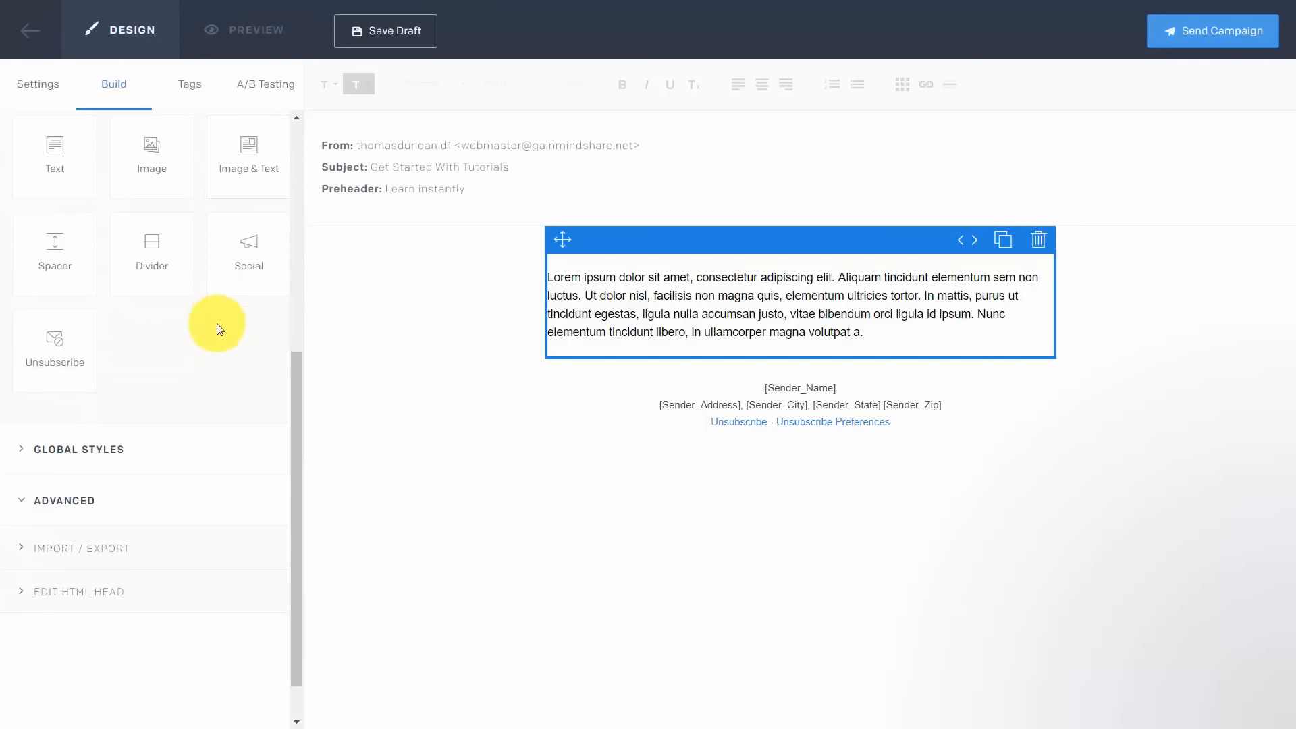
left_click(21, 506)
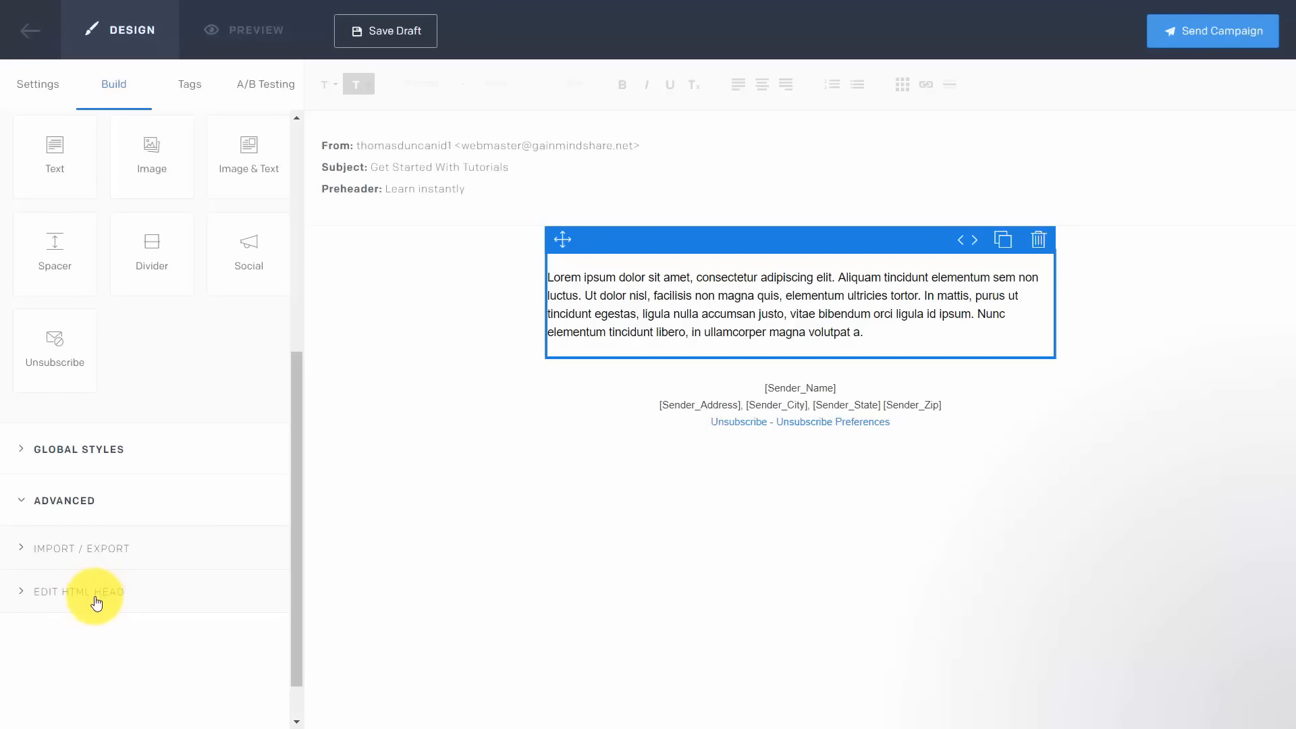
scroll(95, 600, "up", 6)
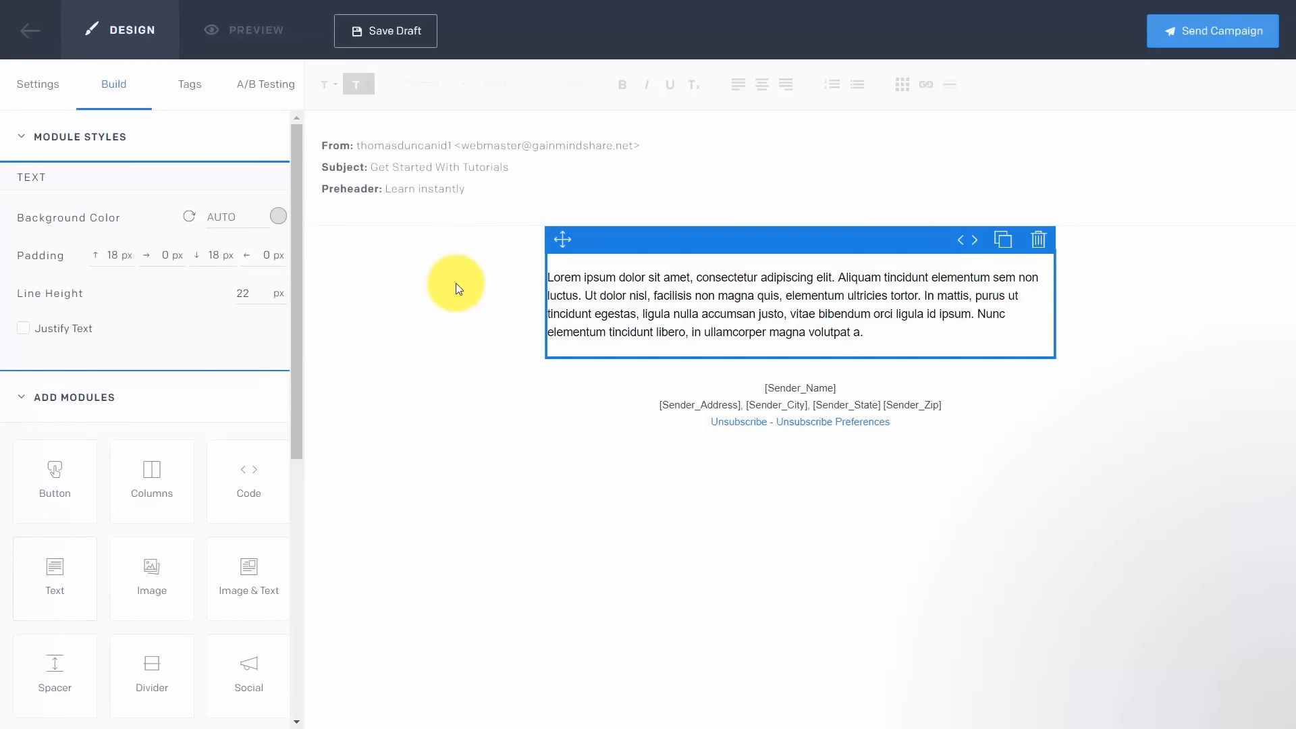
left_click(393, 38)
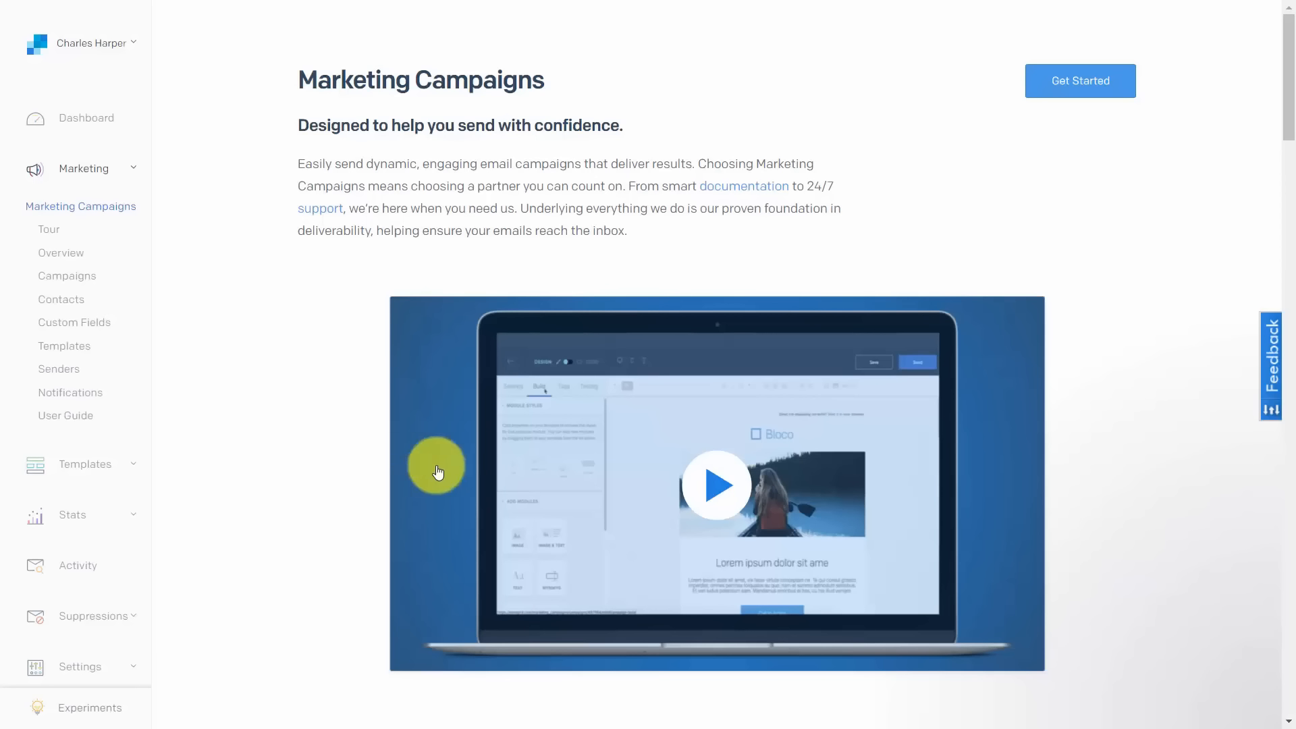
- Start another campaign from the campaigns list and filter the template choices to SendGrid Templates
left_click(79, 279)
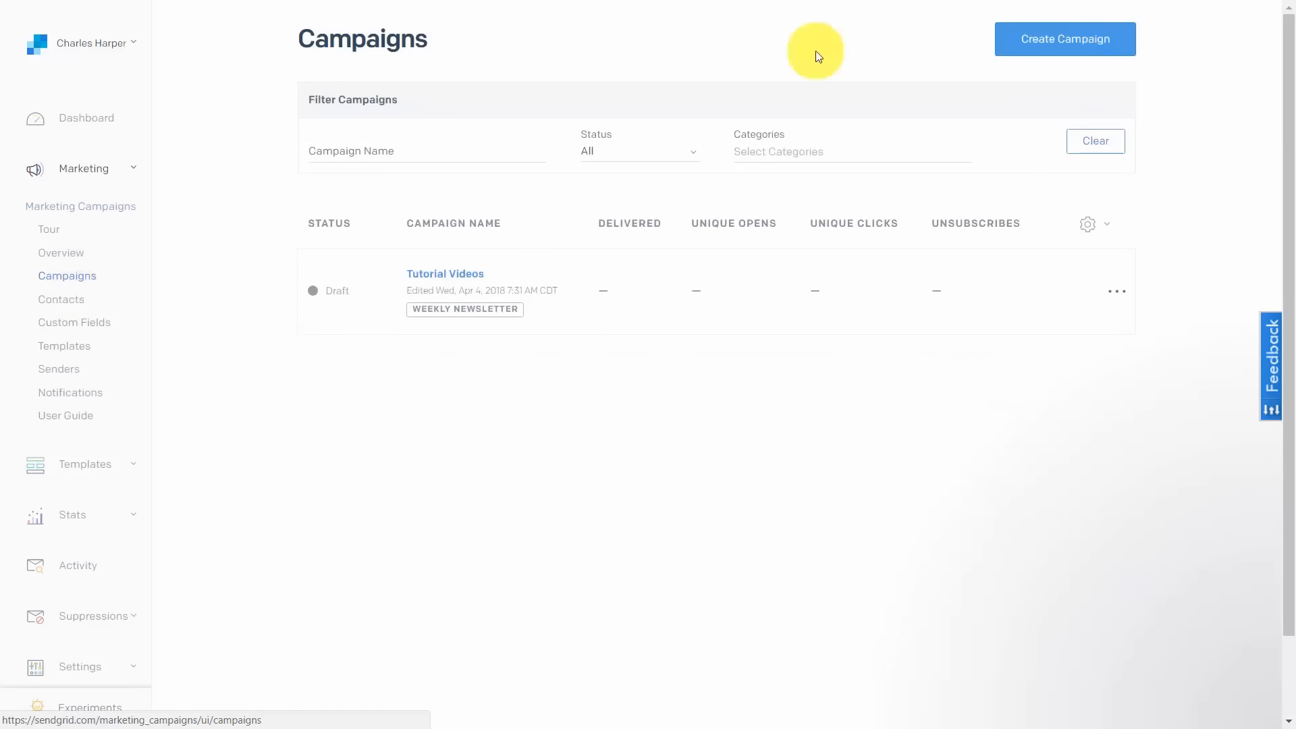
left_click(1024, 38)
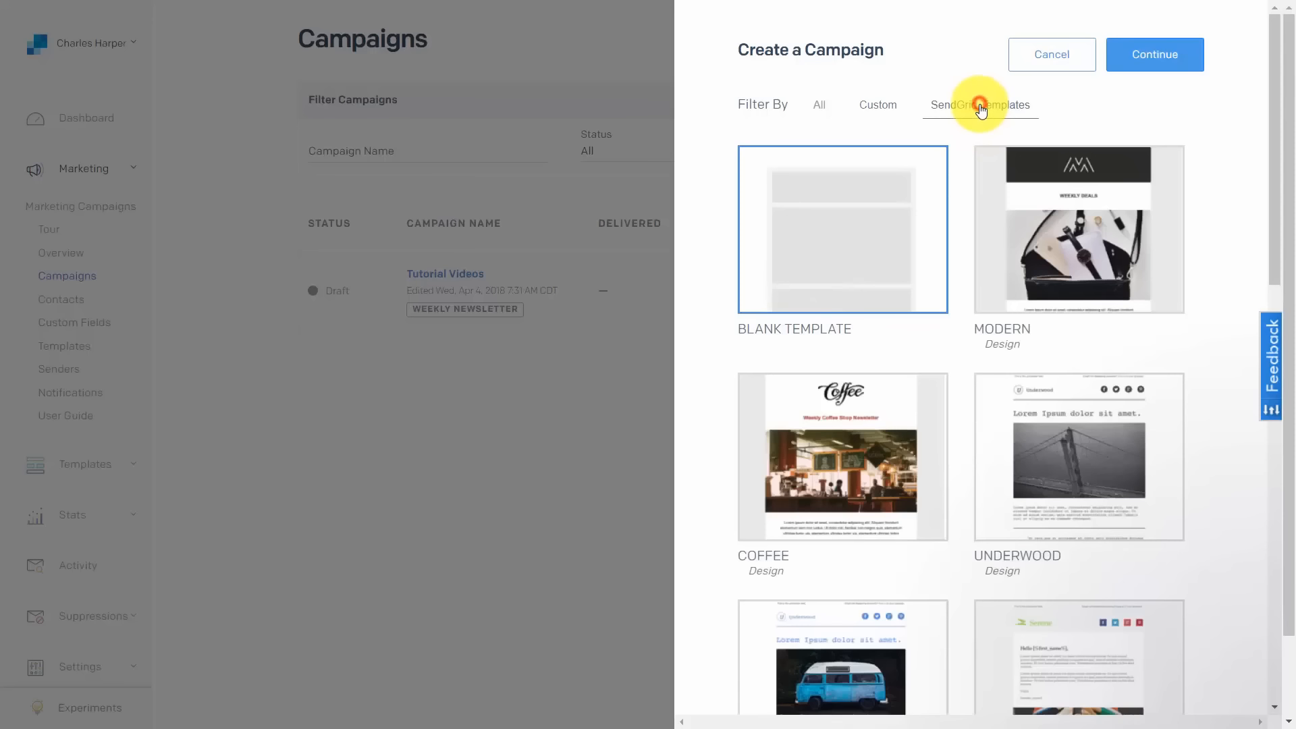
left_click(981, 108)
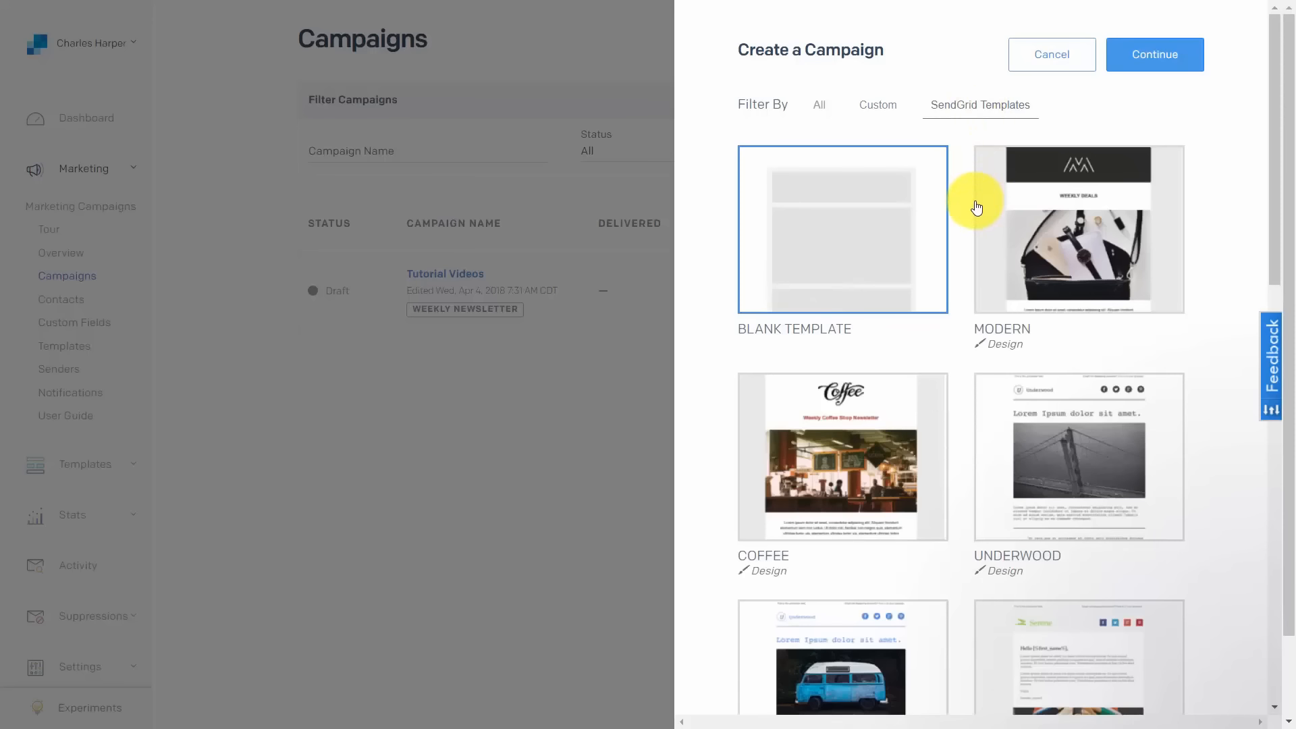
- Look through the designs available in the SendGrid Templates gallery
scroll(978, 216, "down", 9)
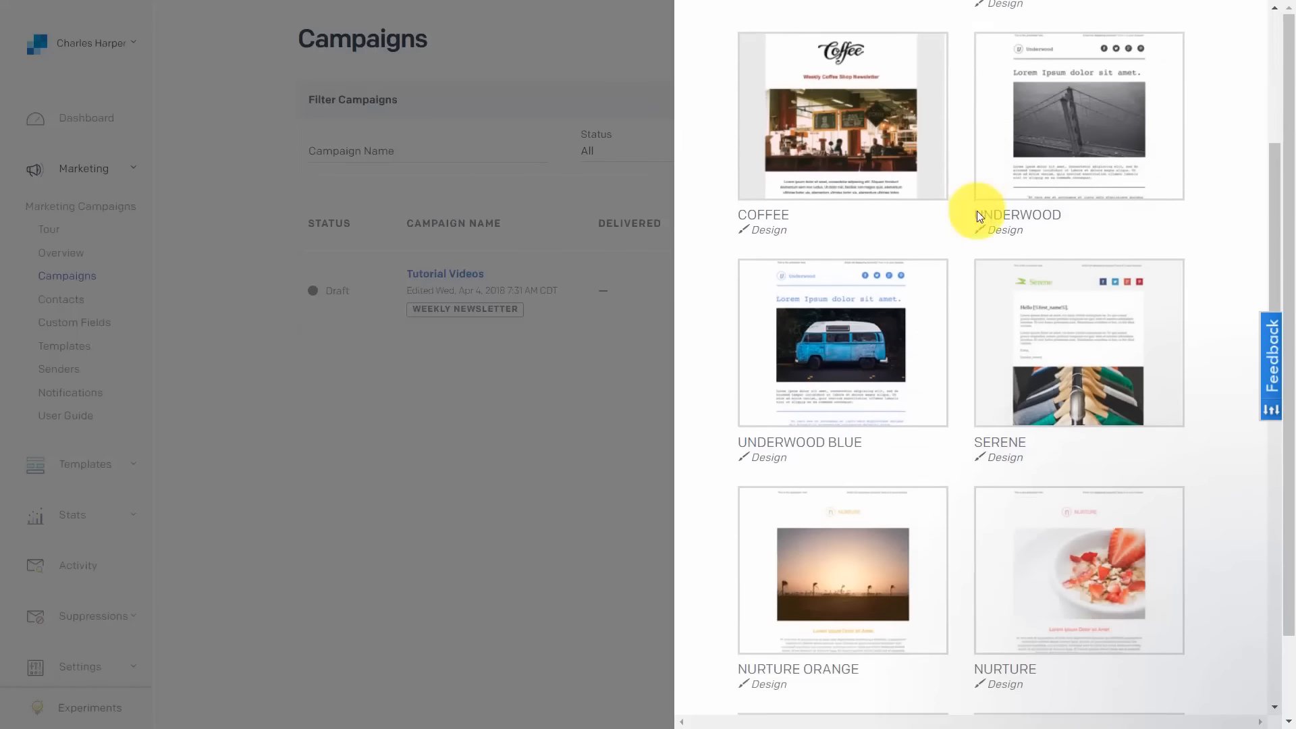
scroll(979, 217, "down", 8)
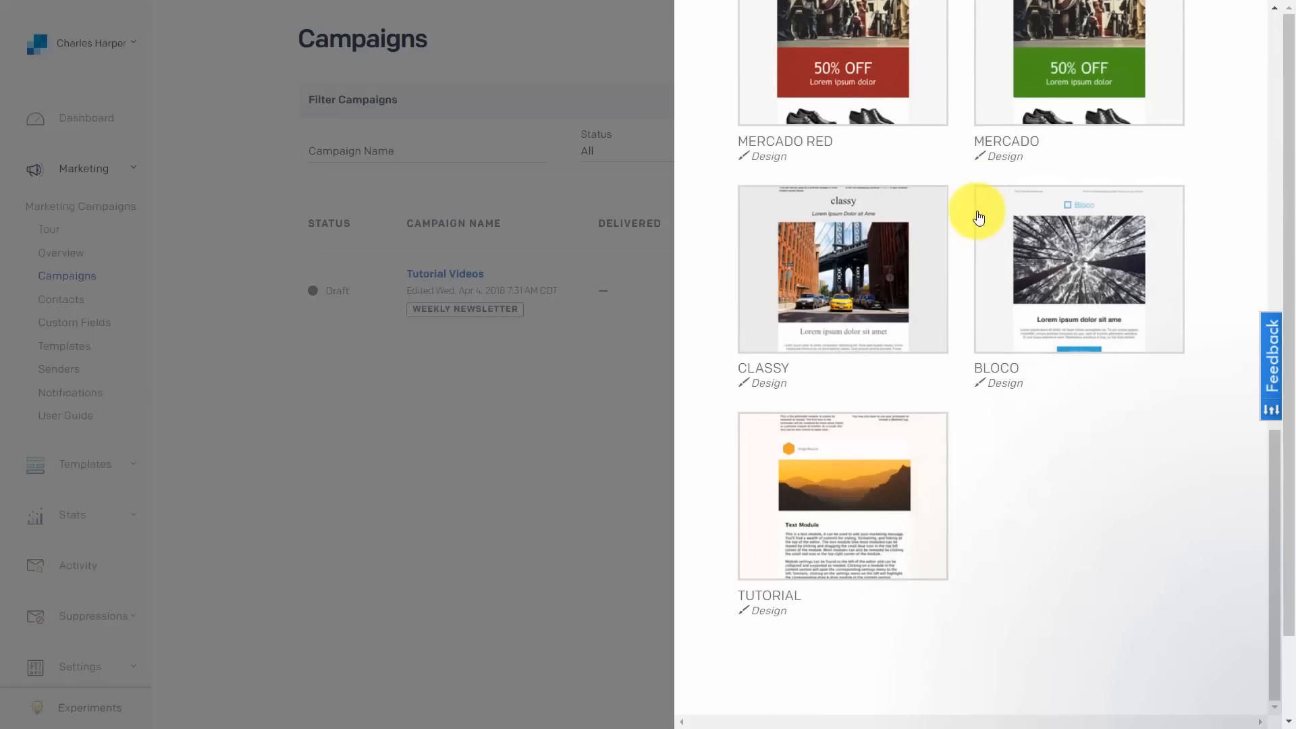
scroll(978, 217, "up", 5)
scroll(978, 218, "up", 10)
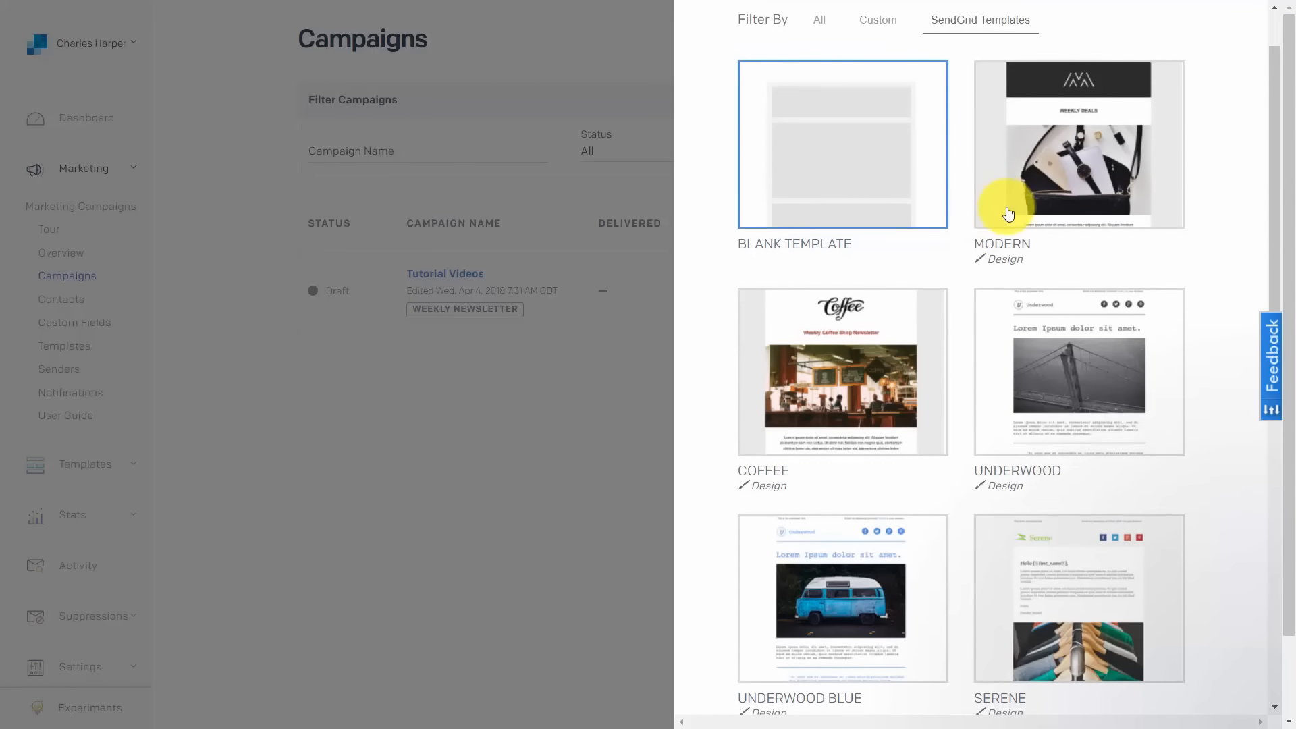
scroll(1006, 209, "down", 4)
scroll(1006, 206, "down", 3)
scroll(950, 370, "up", 8)
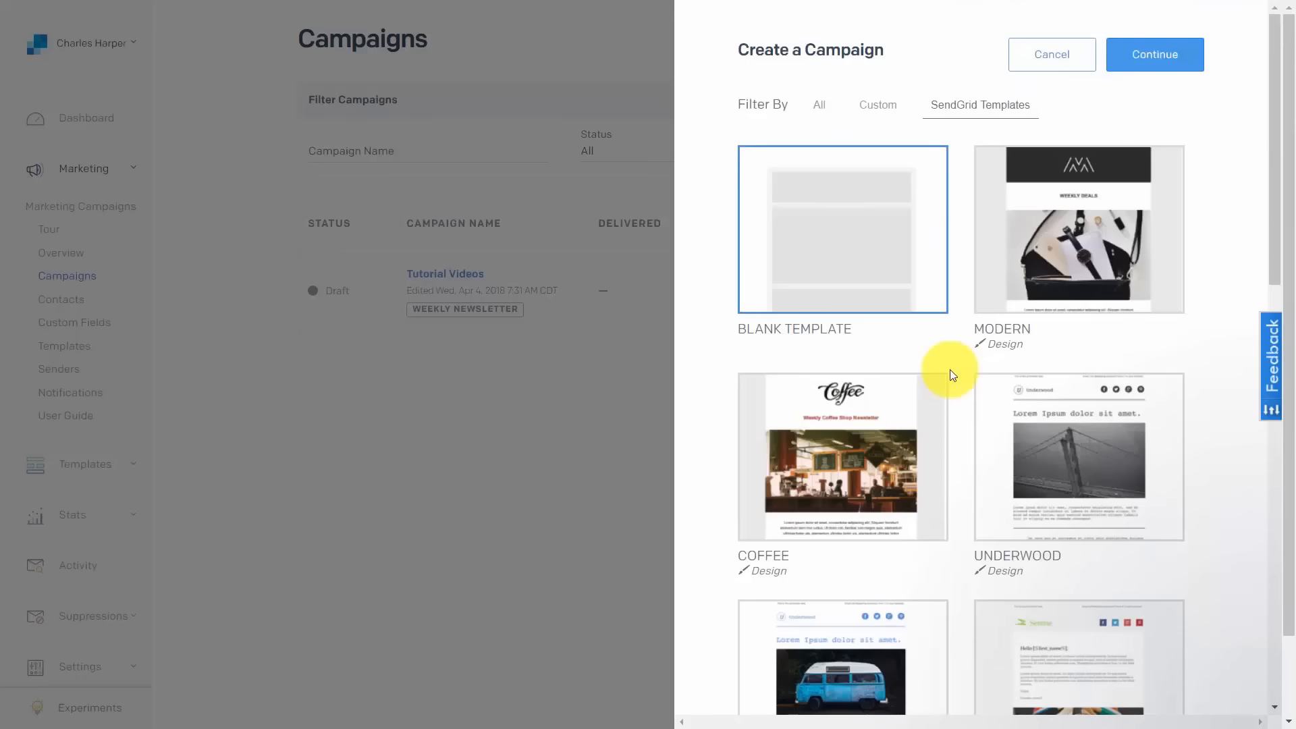
scroll(1017, 201, "down", 8)
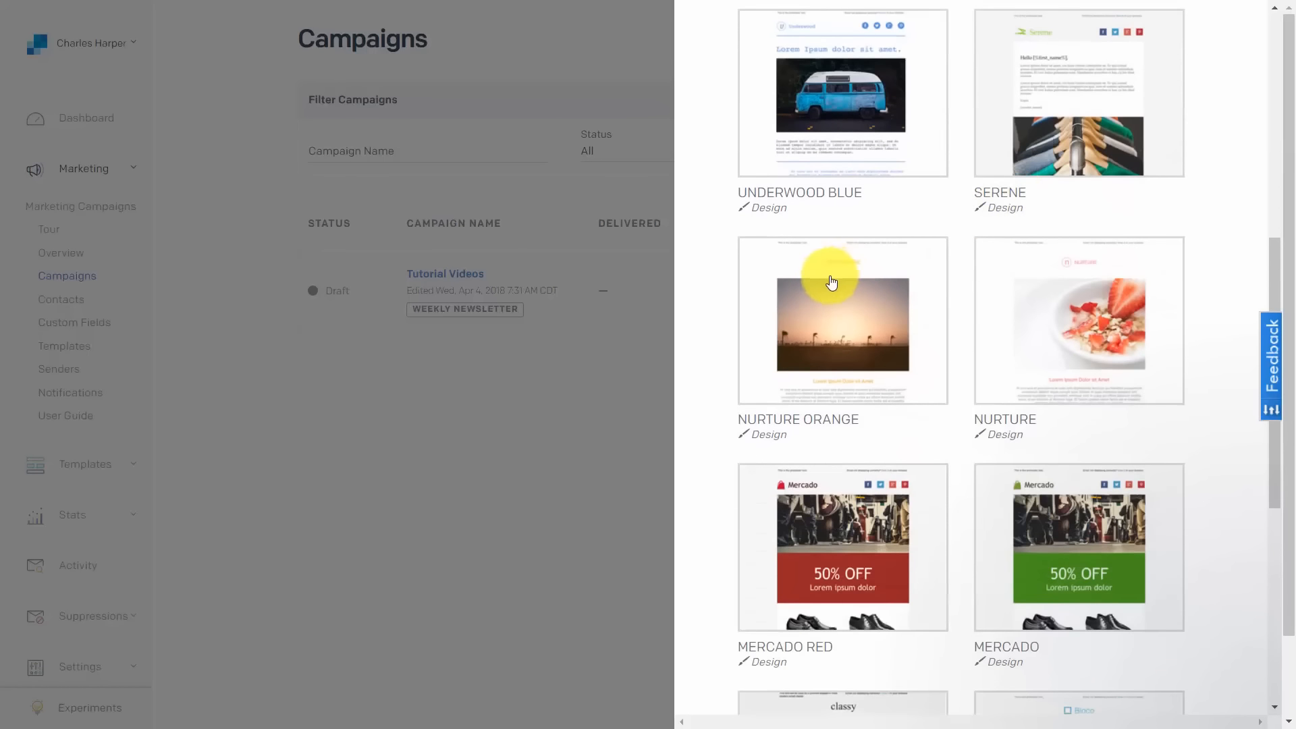
scroll(1051, 229, "down", 6)
- Choose the green Mercado template and open the new campaign in the Design Editor
left_click(1050, 229)
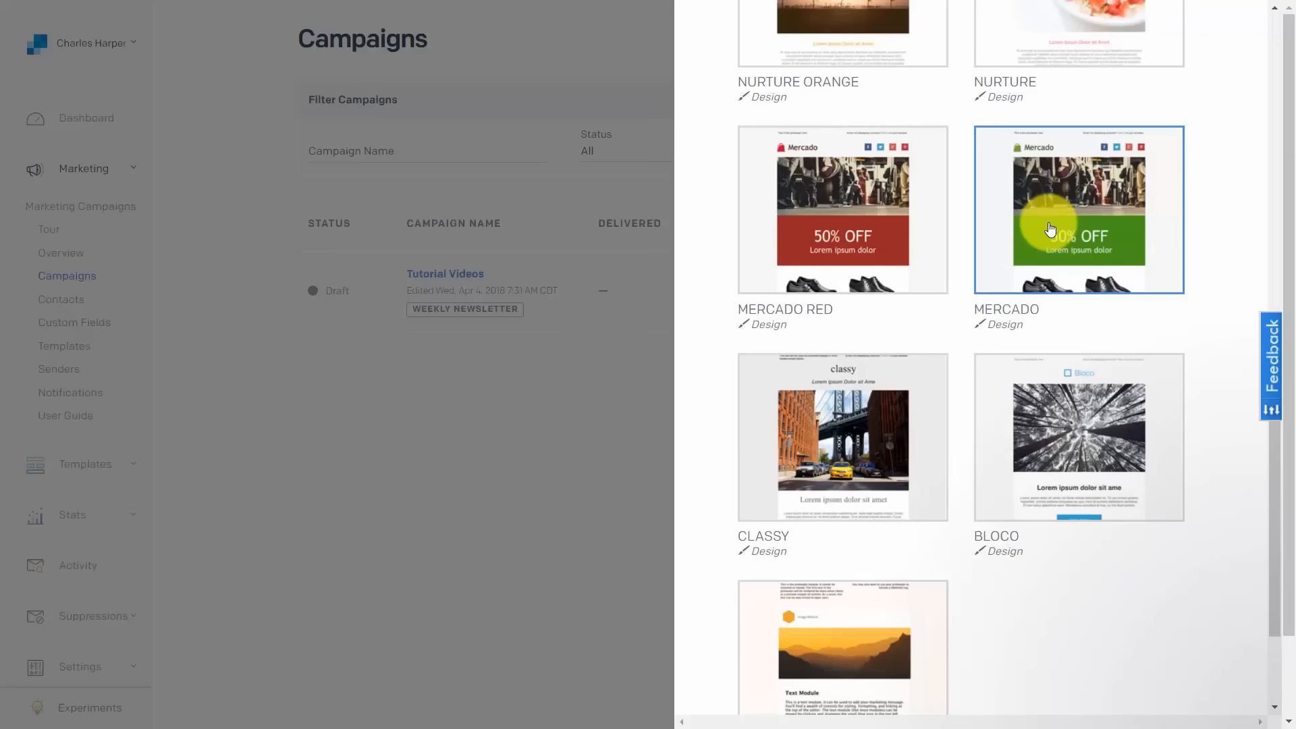
scroll(1050, 228, "up", 14)
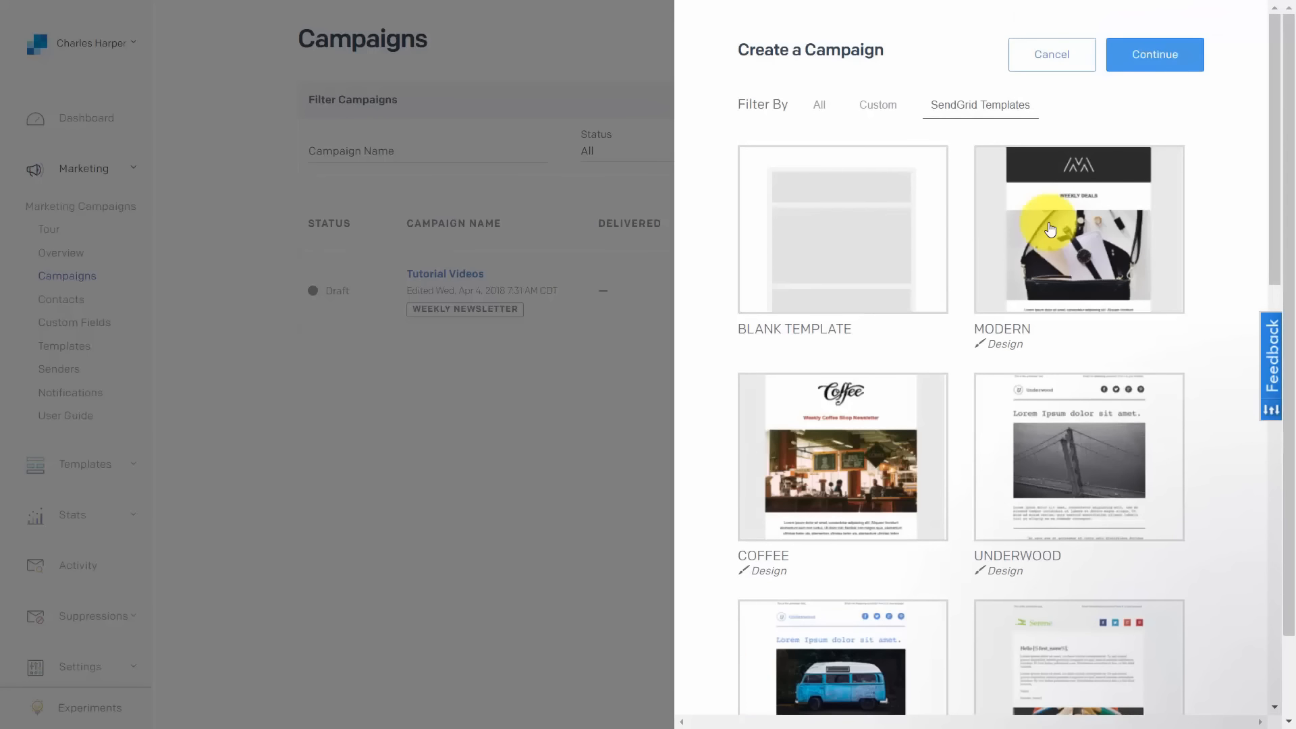
left_click(1149, 56)
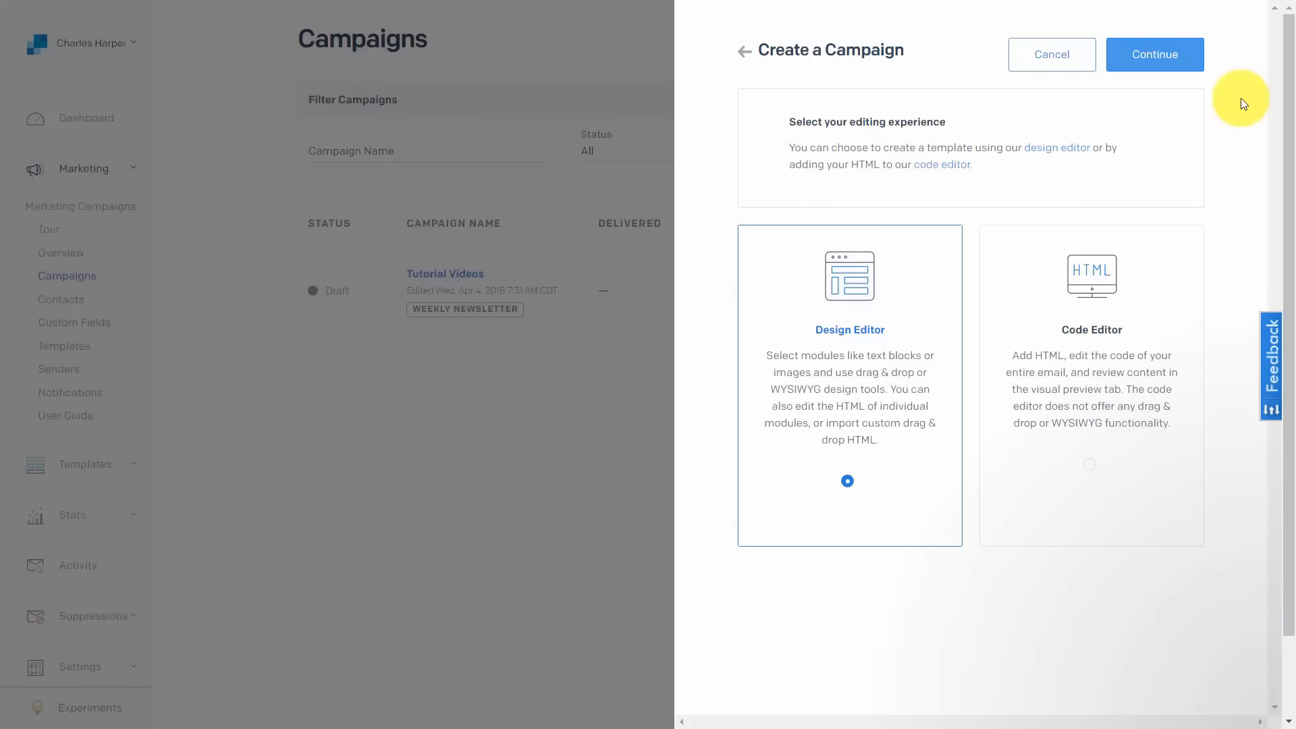
left_click(1147, 60)
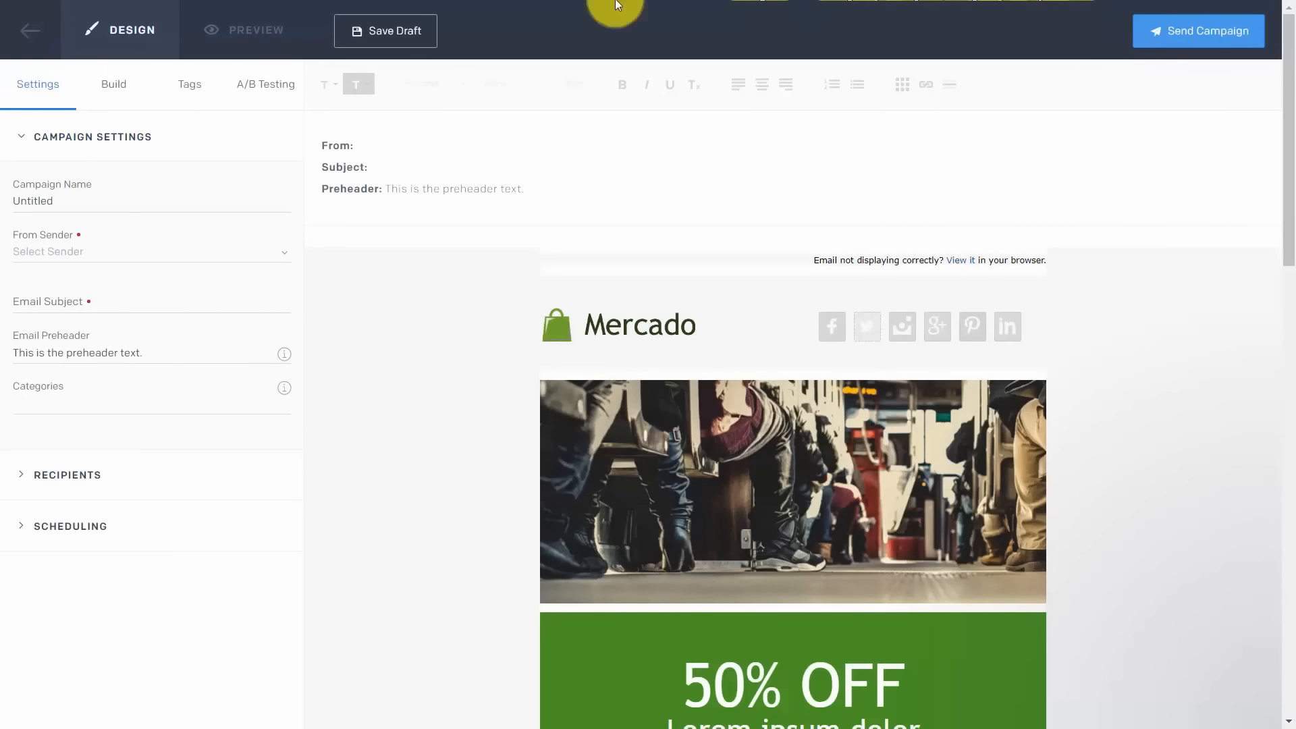
- Examine the build modules and the layout of the Mercado email template
left_click(120, 90)
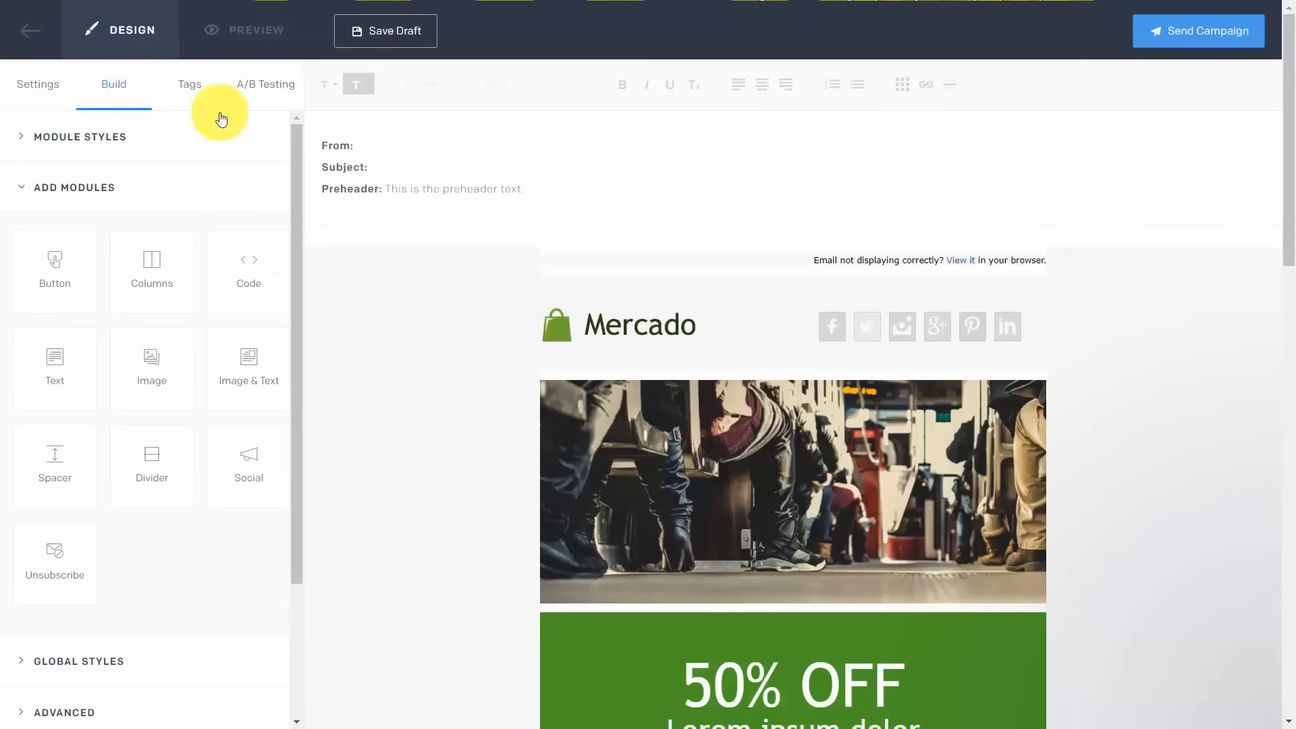
scroll(1217, 426, "down", 5)
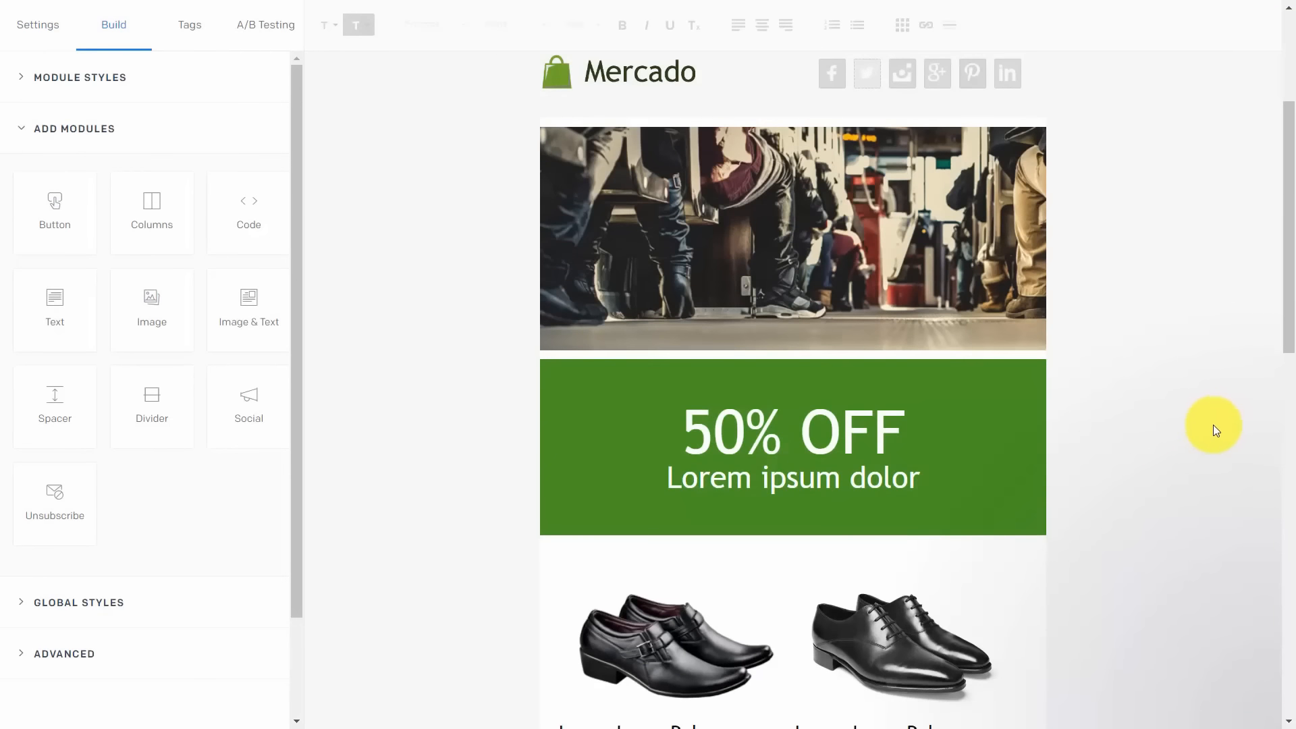
scroll(1213, 427, "up", 3)
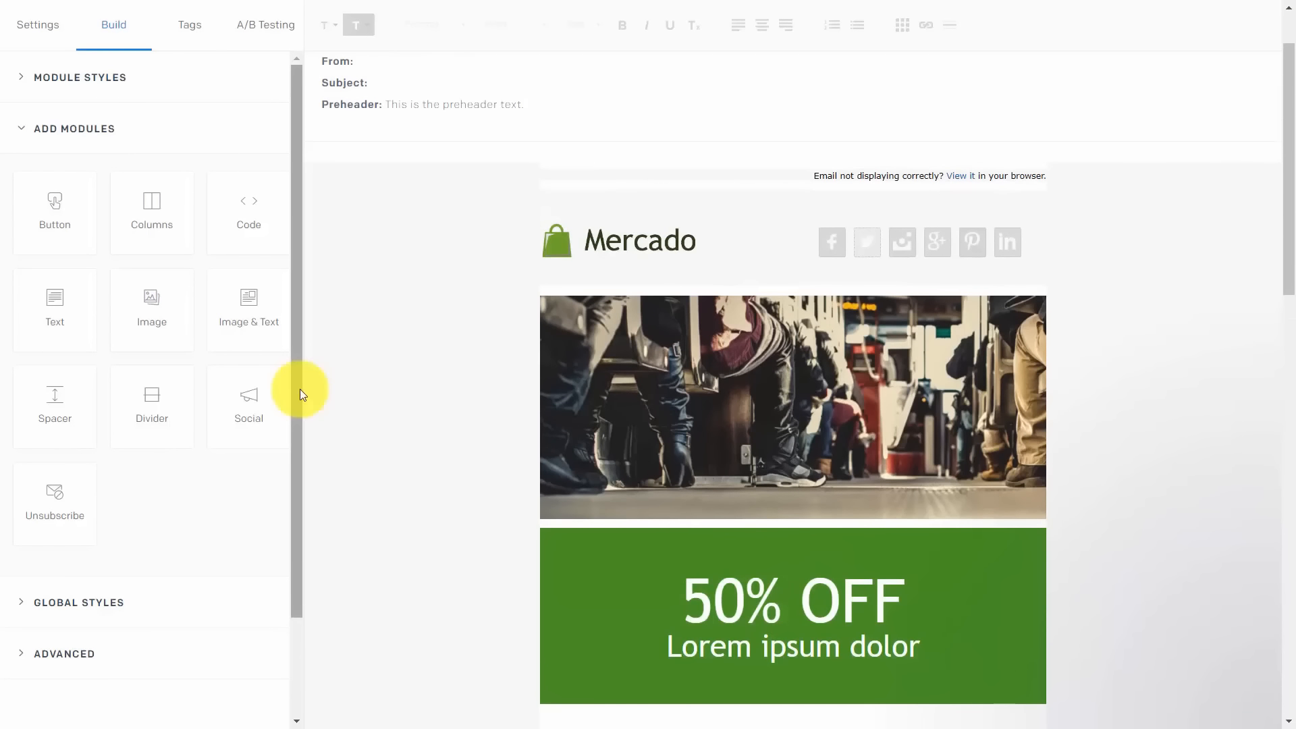
- Open the image properties of the Mercado logo and look at its image details and the image library
left_click(633, 230)
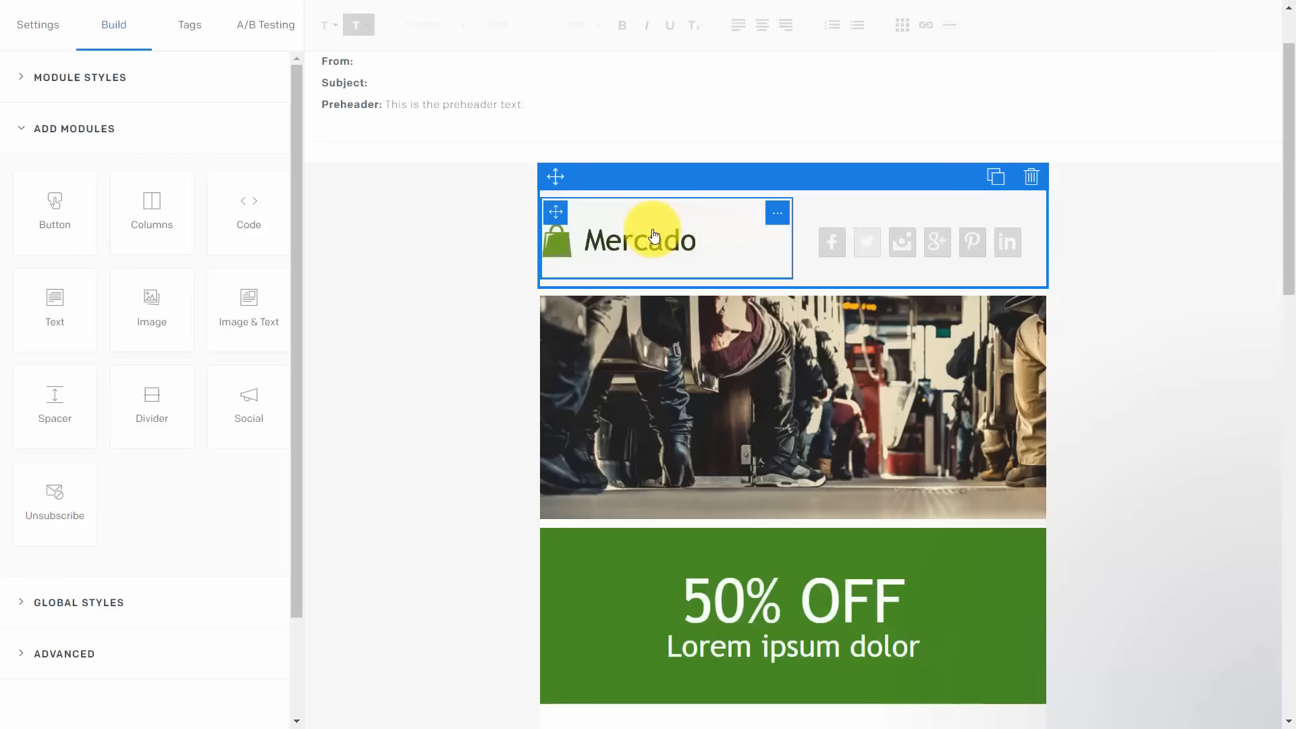
left_click(653, 235)
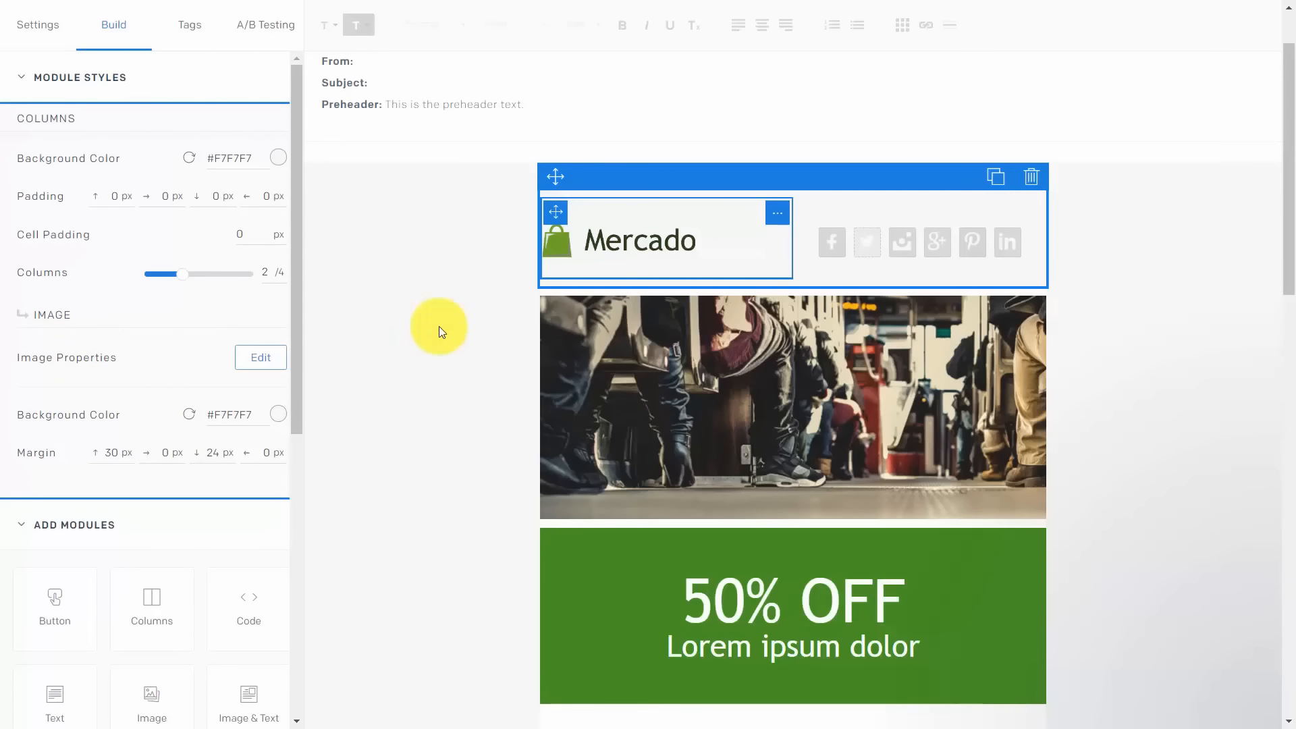
left_click(261, 358)
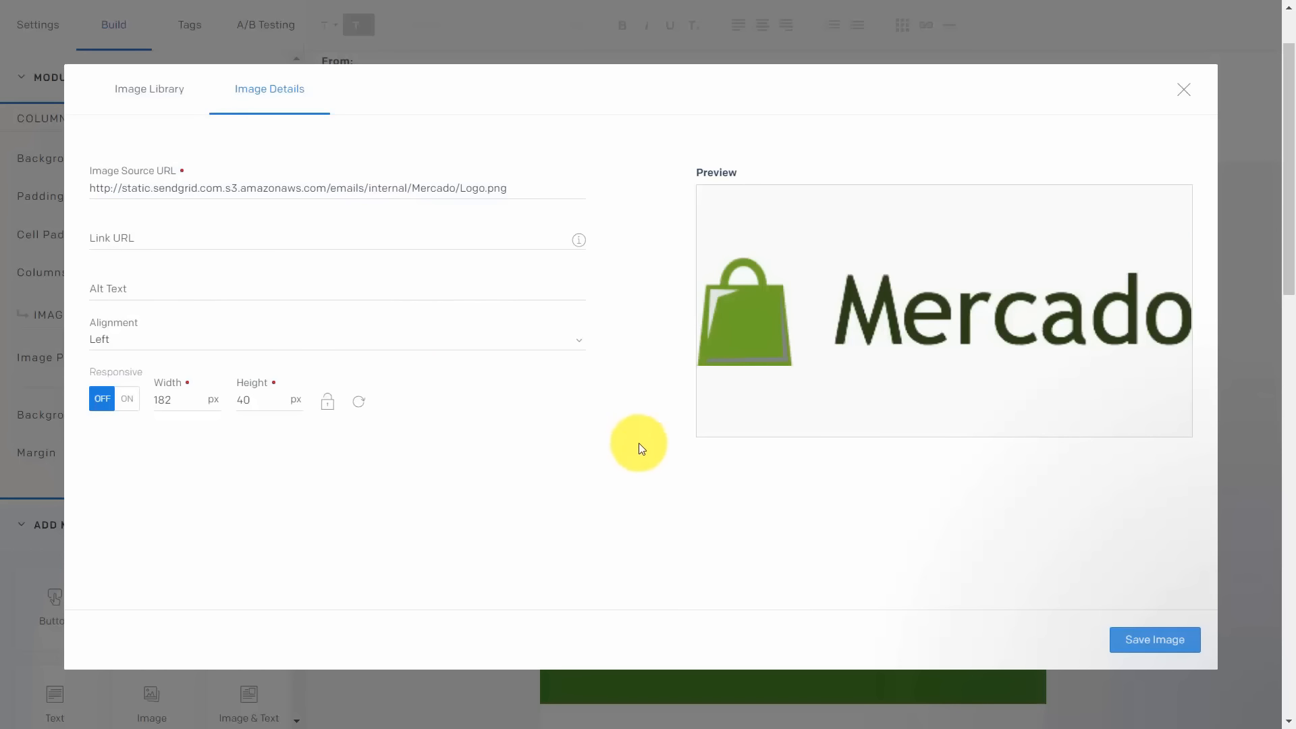
left_click(159, 90)
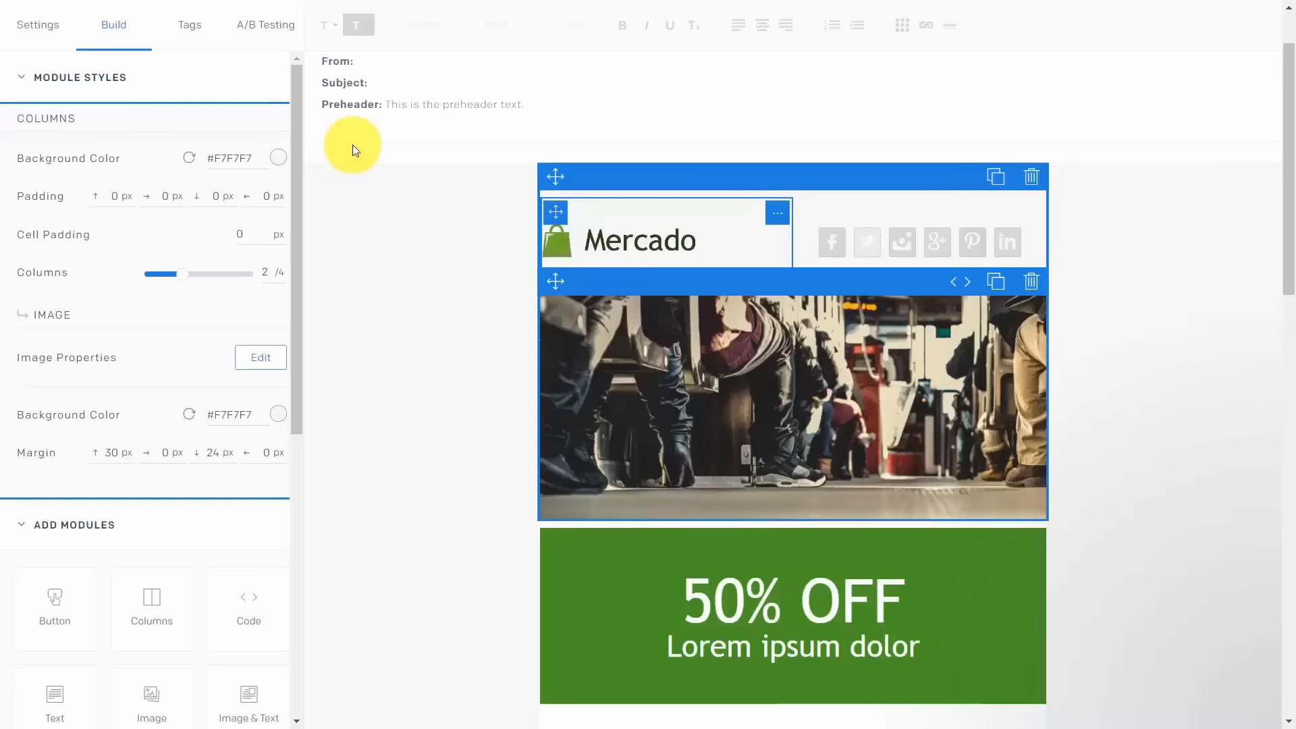
left_click(902, 241)
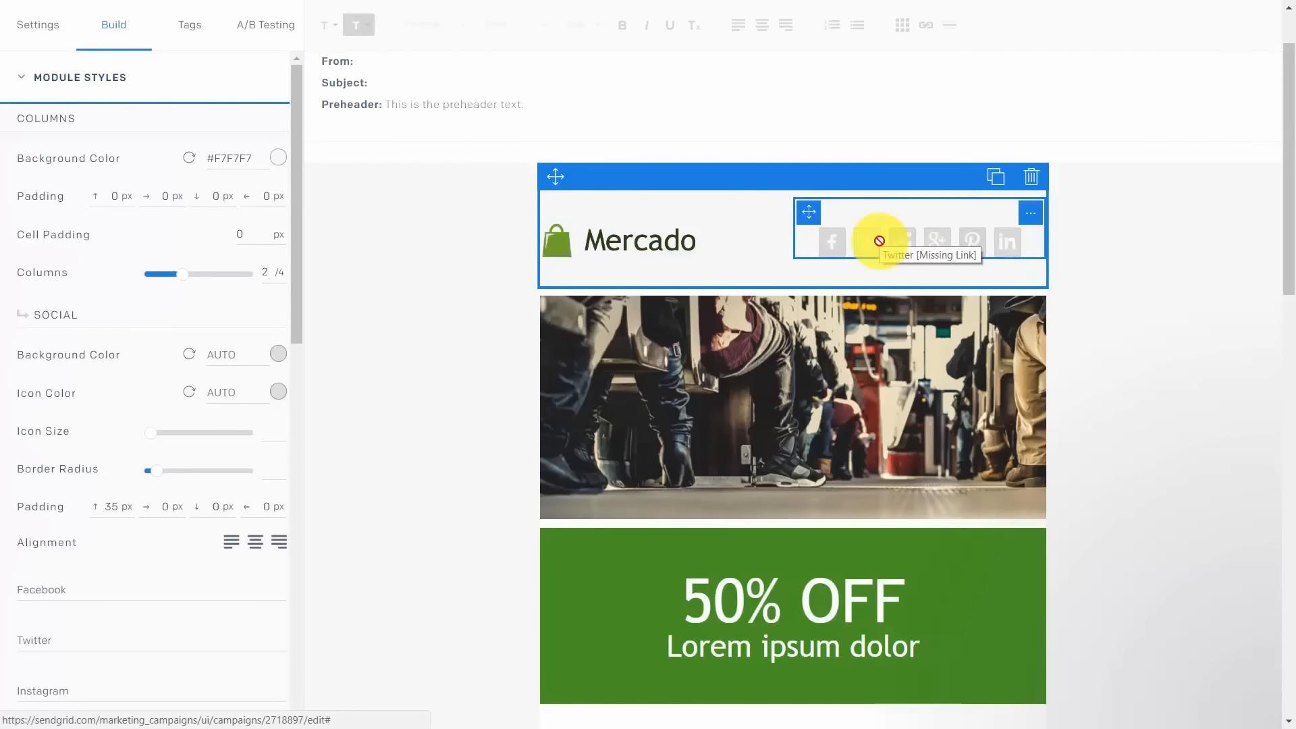
scroll(73, 334, "down", 4)
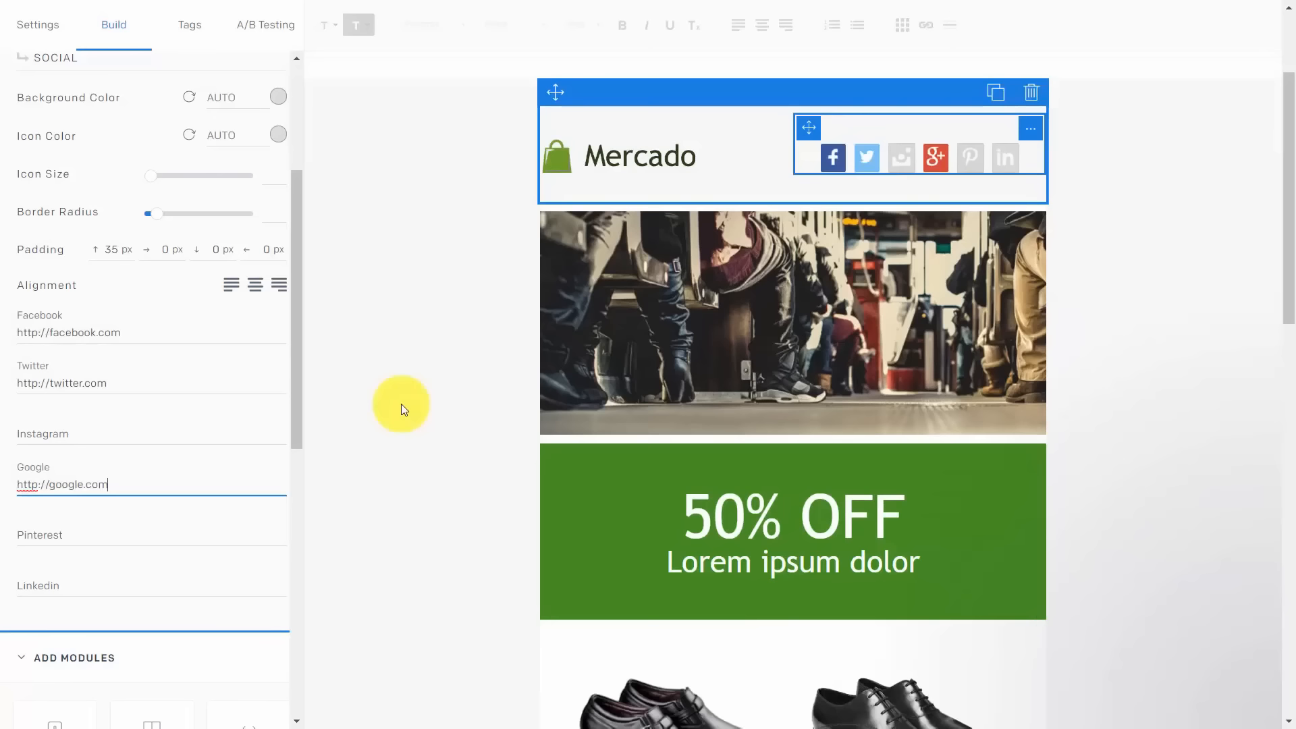
scroll(269, 225, "down", 3)
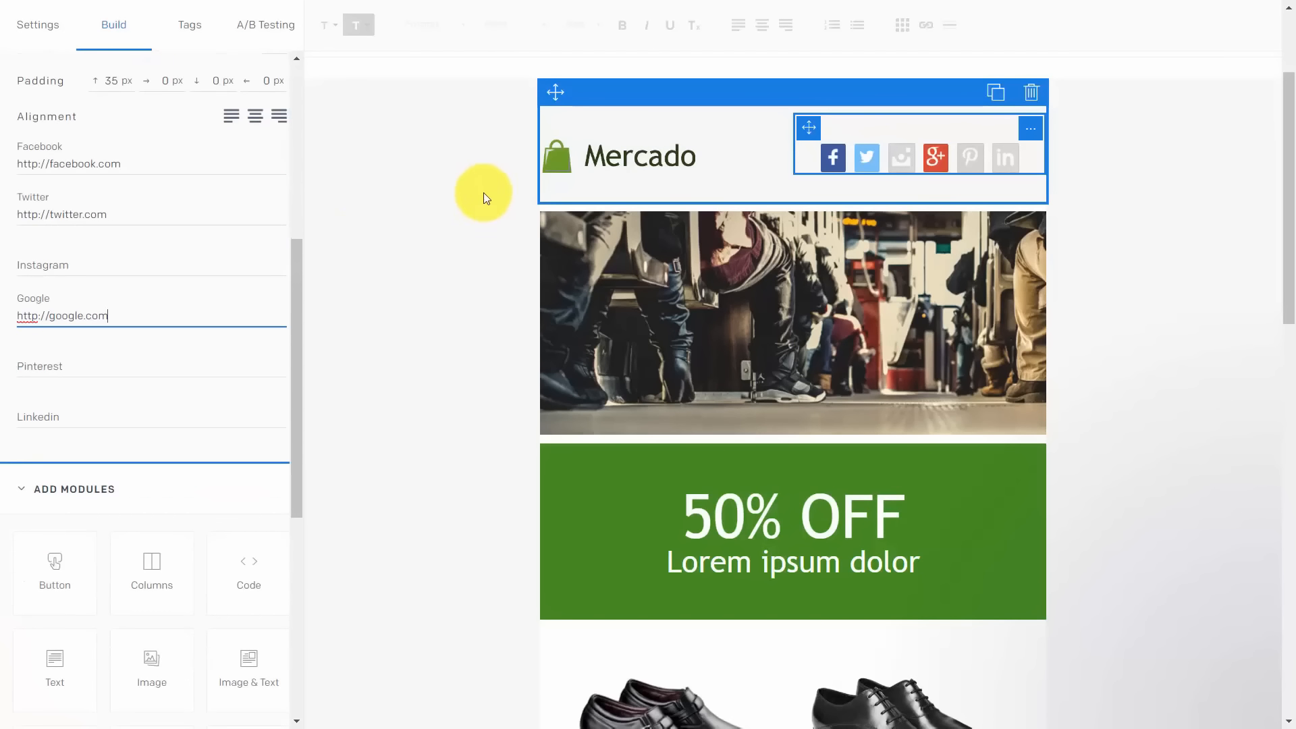
- Change the green banner's headline to "25% OFF" and save the campaign as a draft before leaving the editor
scroll(521, 244, "down", 1)
scroll(521, 249, "down", 3)
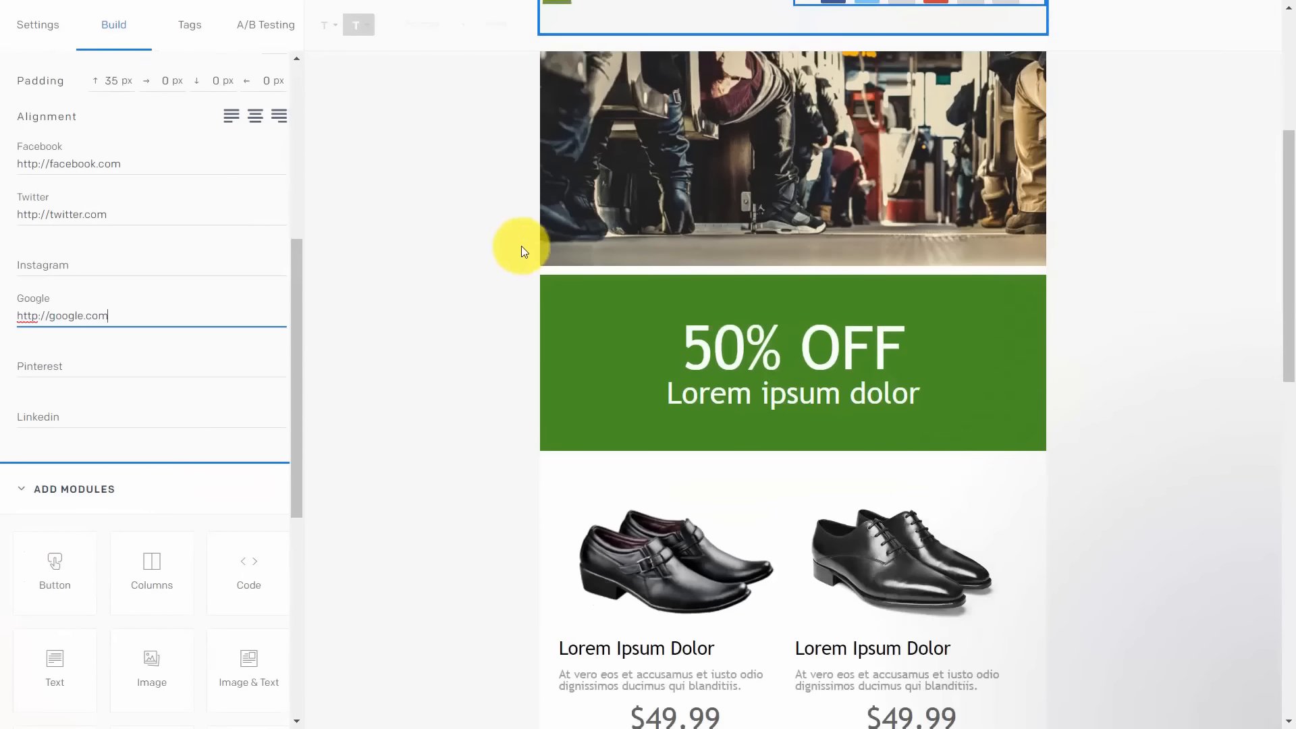
left_click(754, 337)
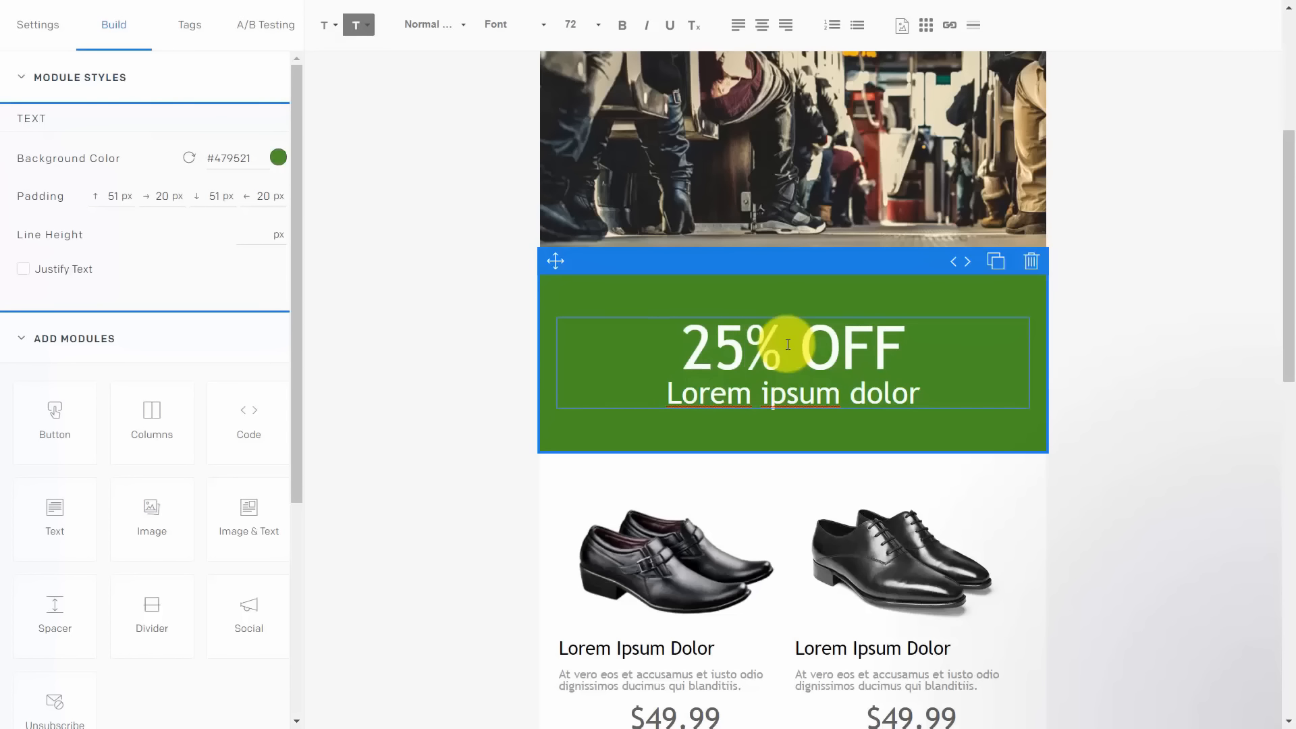
scroll(434, 352, "up", 5)
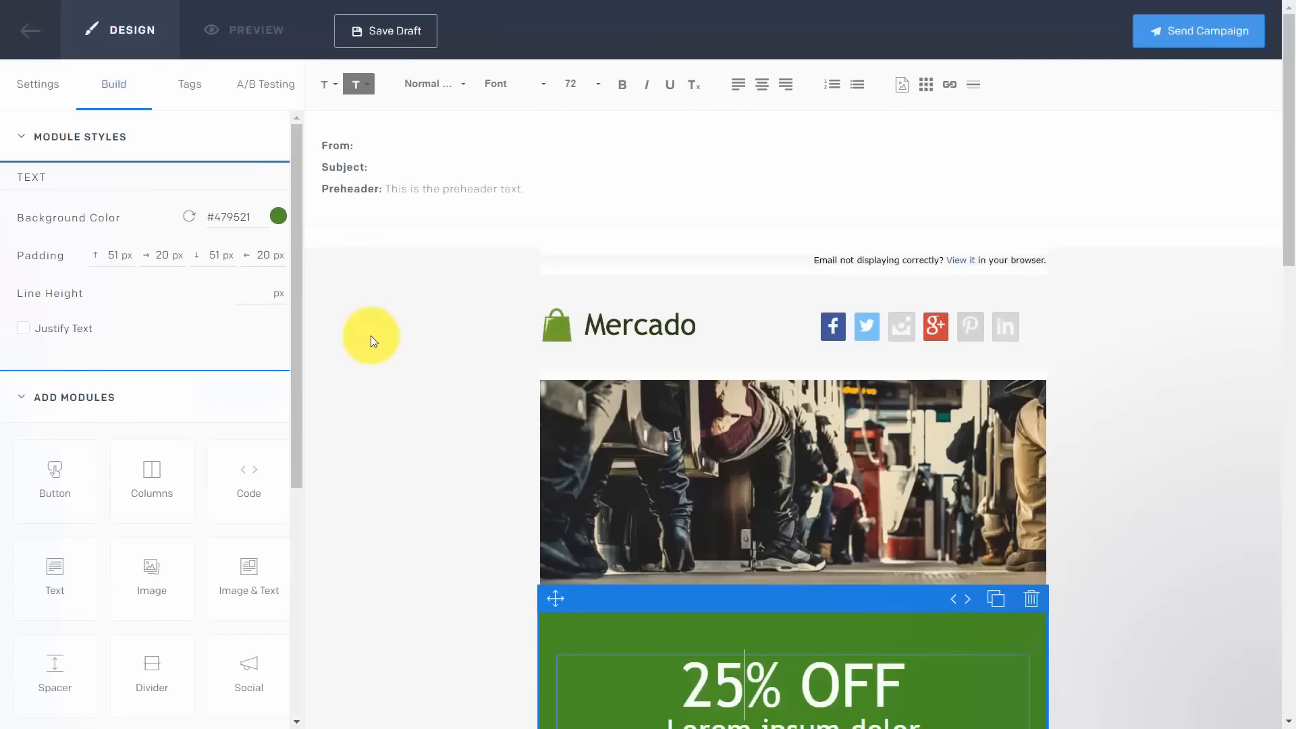
left_click(408, 31)
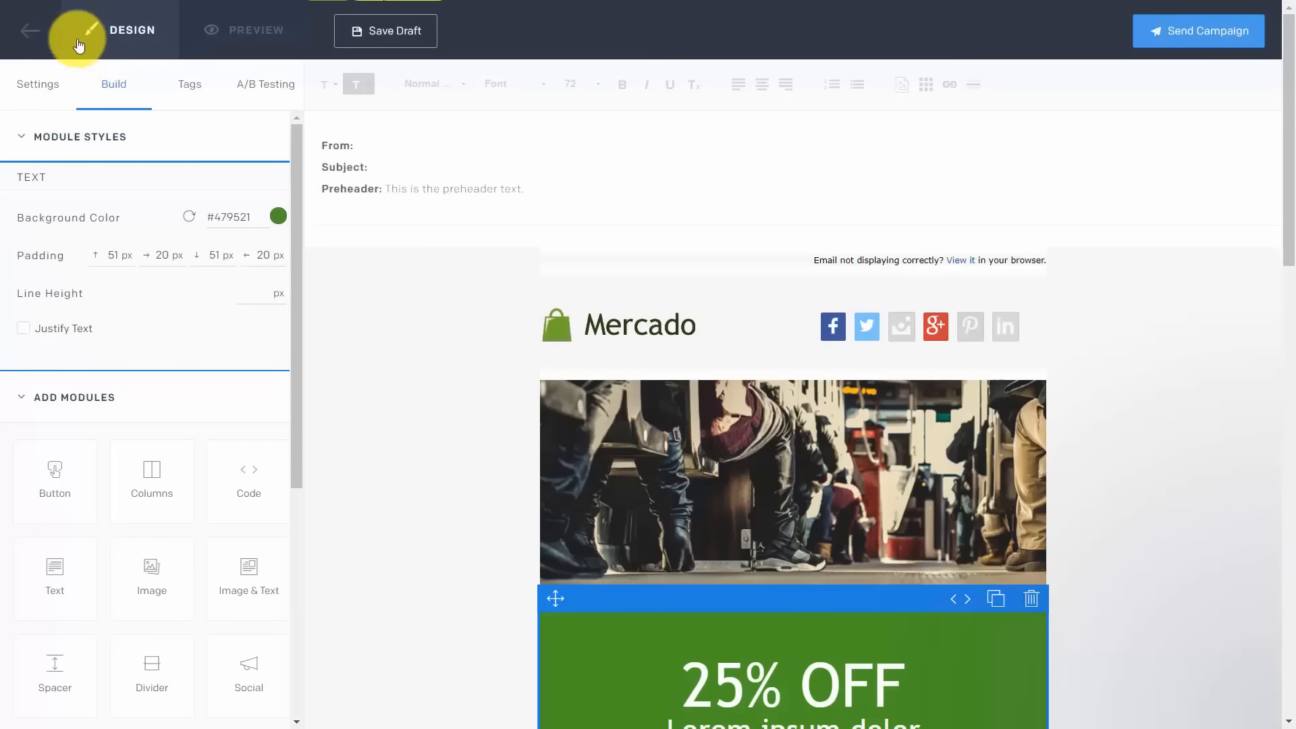
left_click(32, 32)
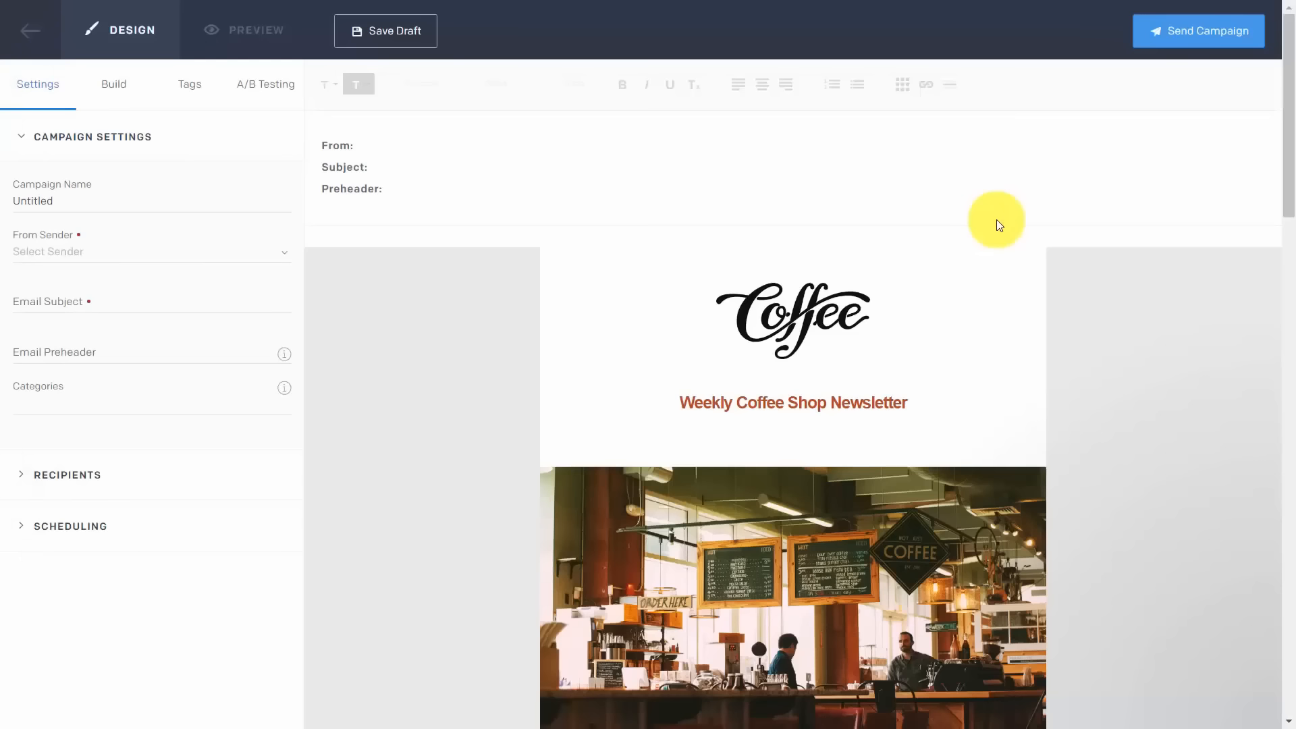
- Examine the available build modules and the style options of the coffee shop photo in the newsletter template
left_click(125, 88)
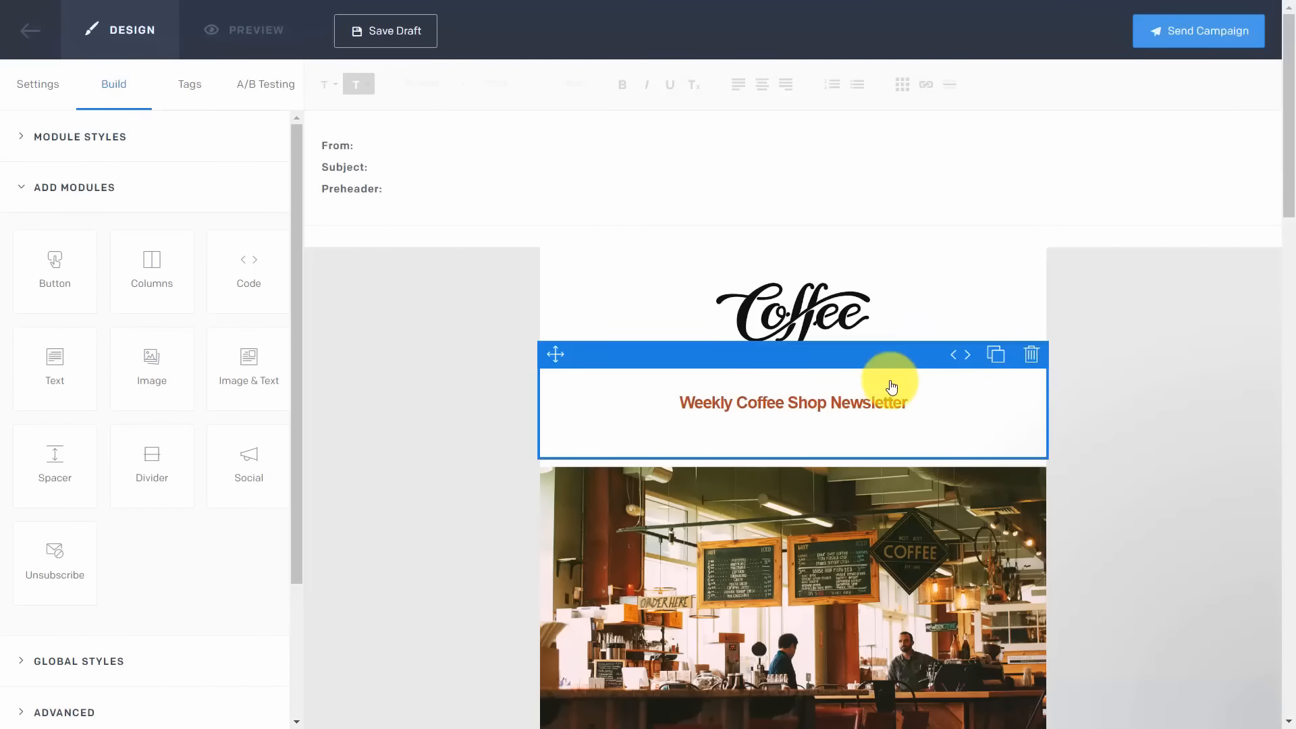
left_click_drag(68, 286, 102, 297)
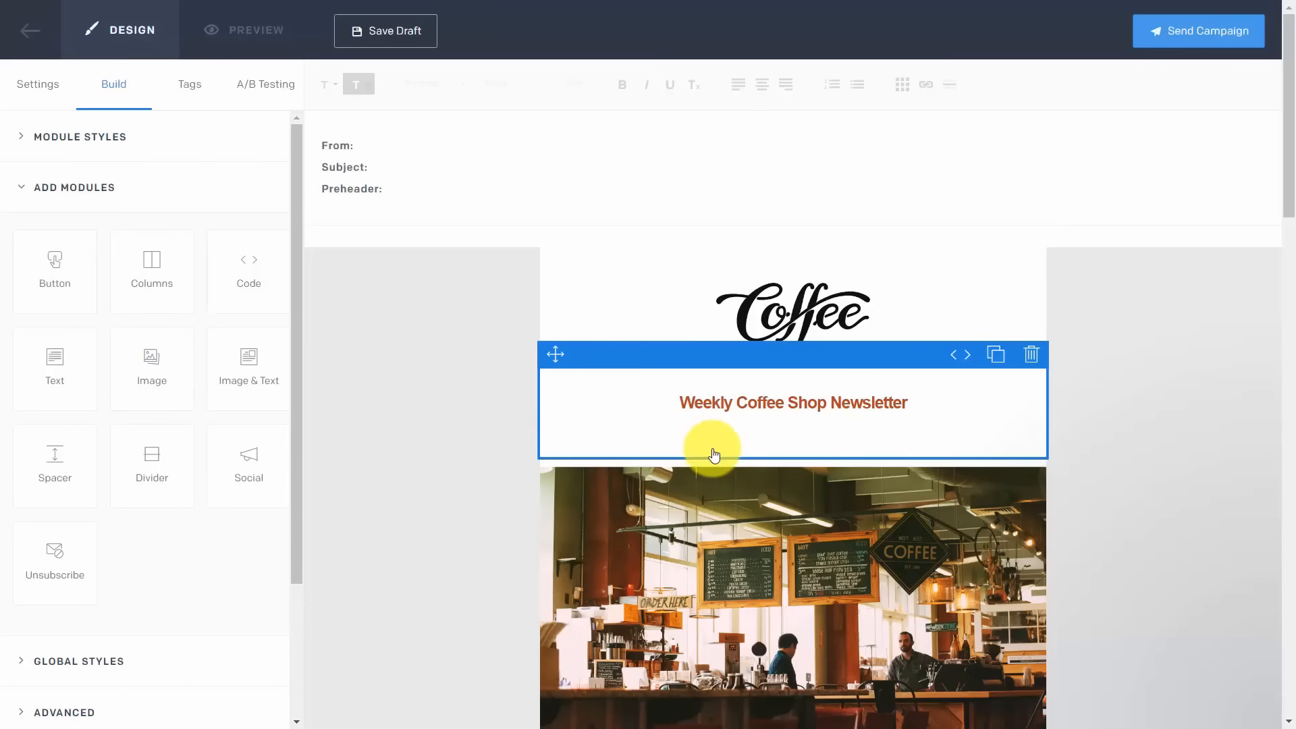
scroll(708, 448, "down", 3)
left_click(734, 405)
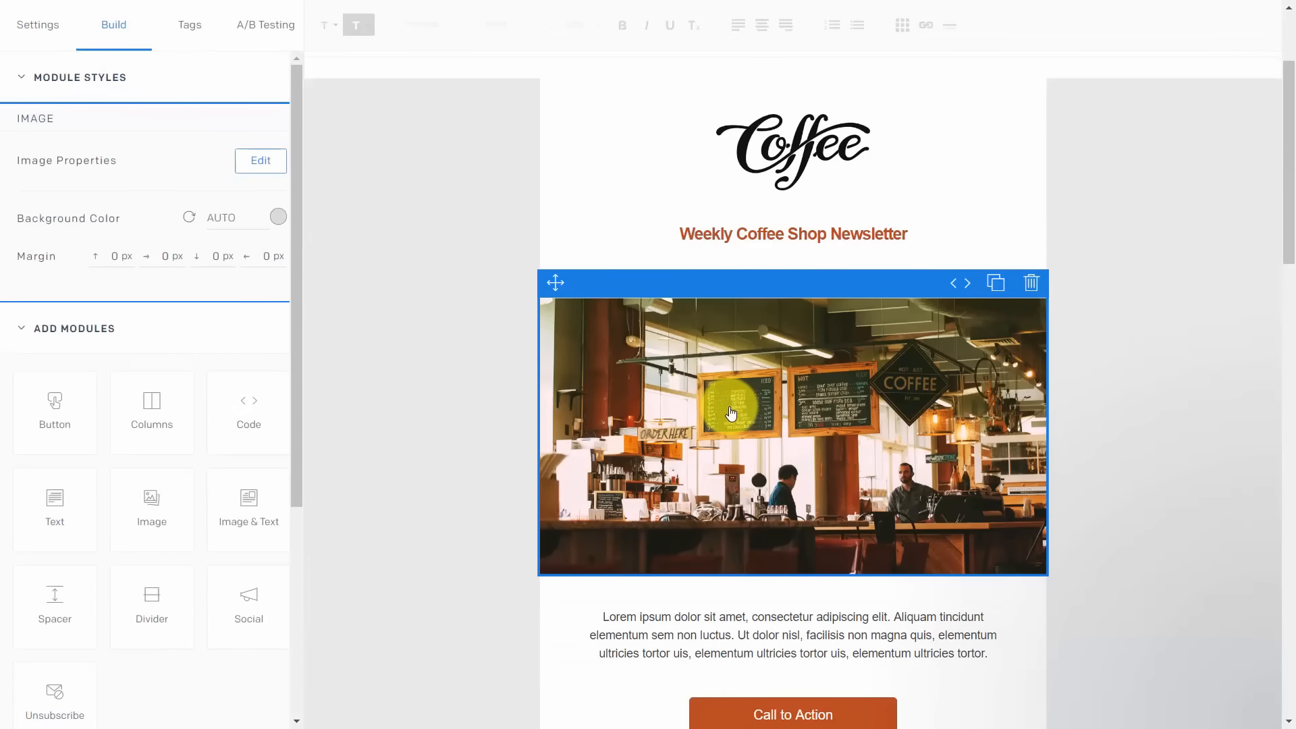
scroll(729, 420, "up", 3)
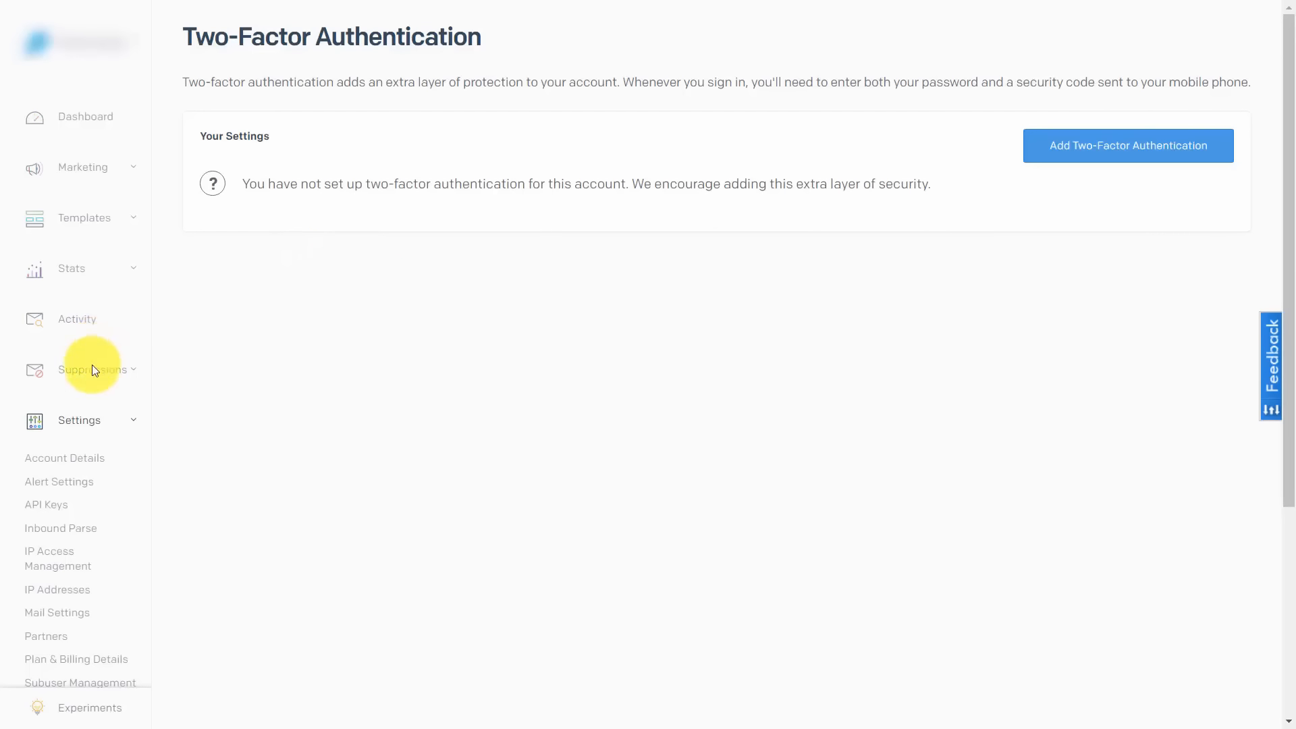
- Start adding two-factor authentication by text message (SMS) and submit the mobile phone number to receive the confirmation code
scroll(93, 370, "down", 3)
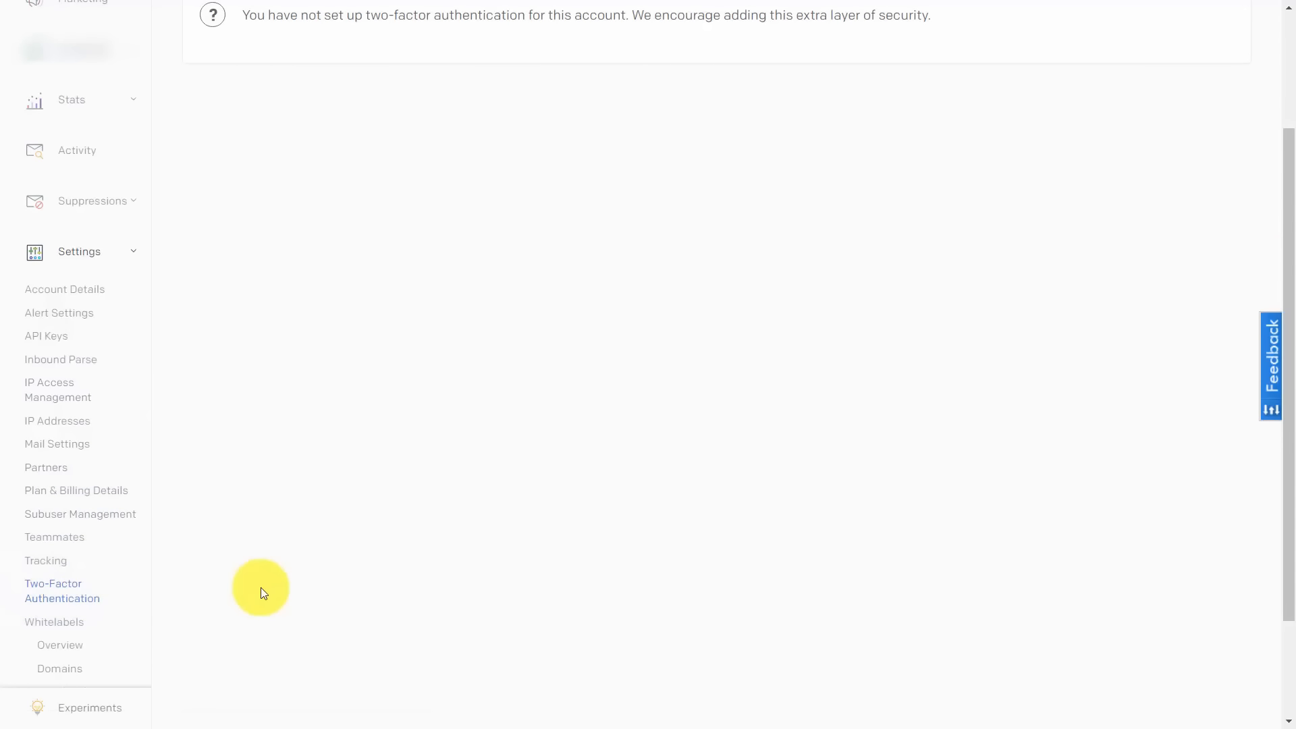
scroll(260, 587, "up", 3)
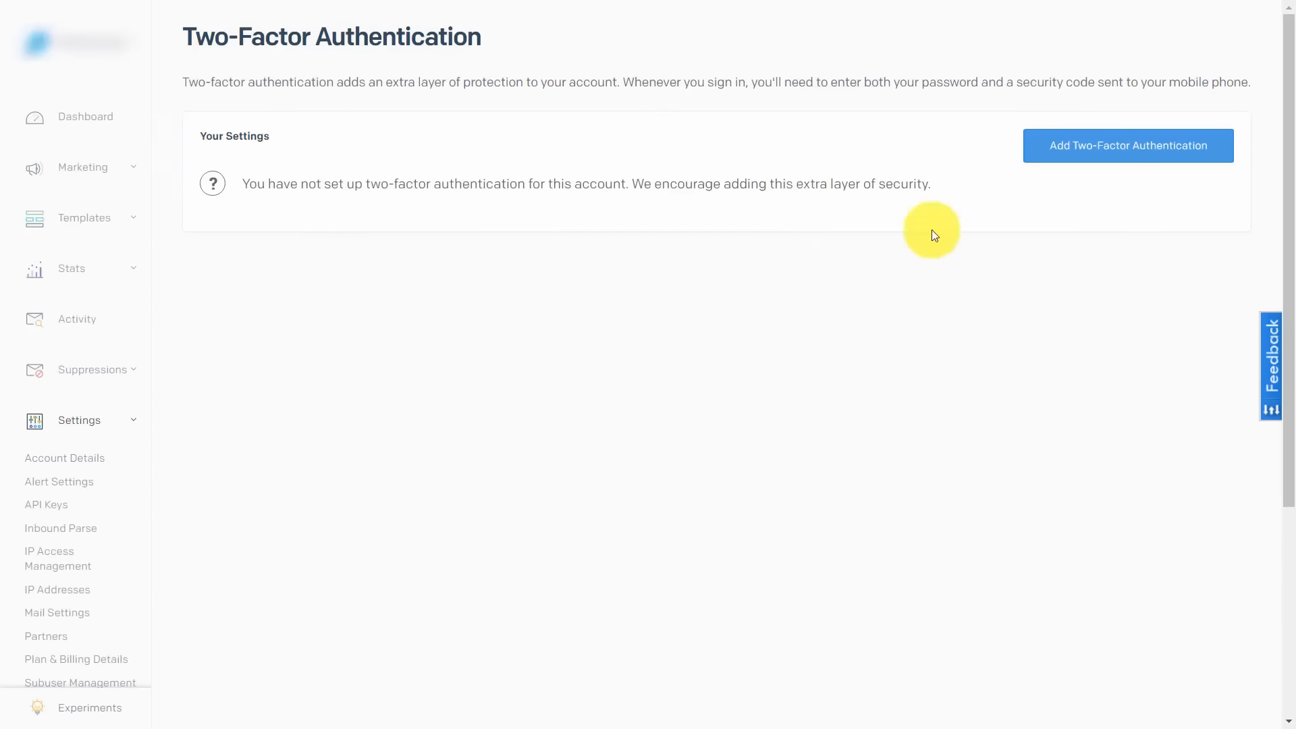
left_click(1076, 157)
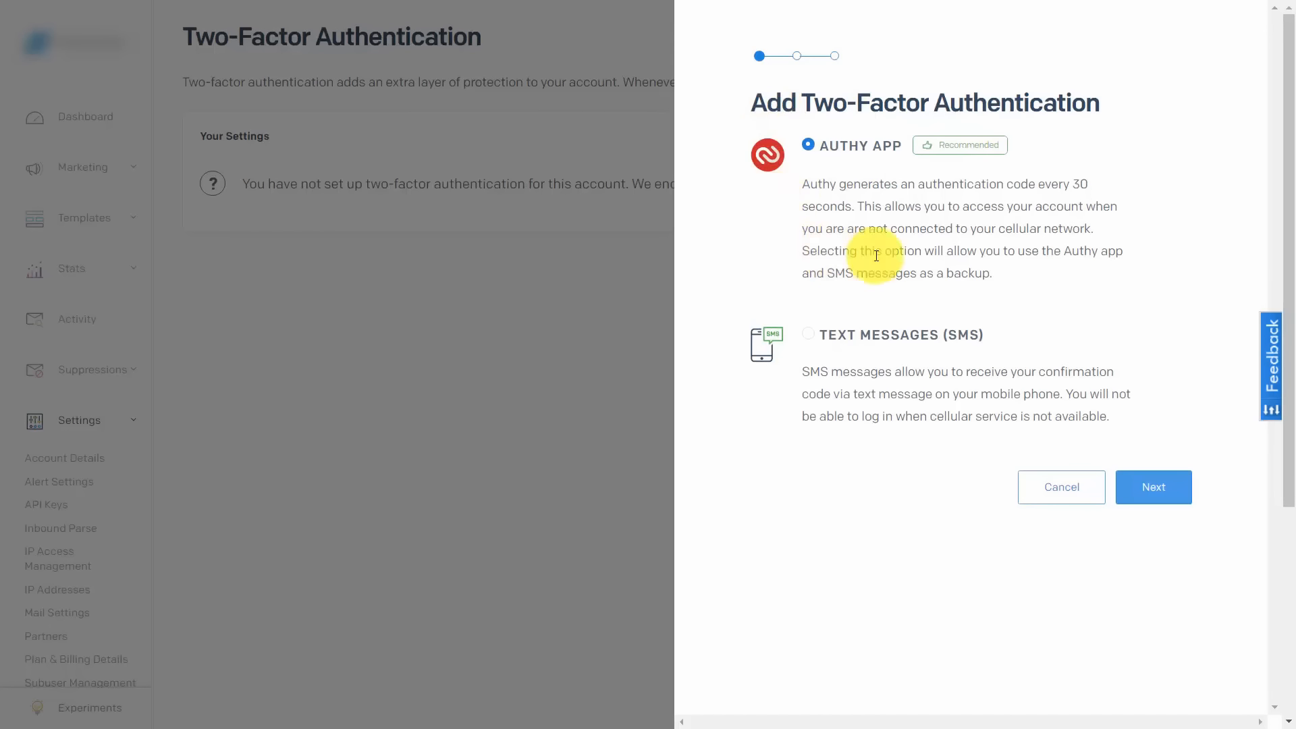
left_click(808, 338)
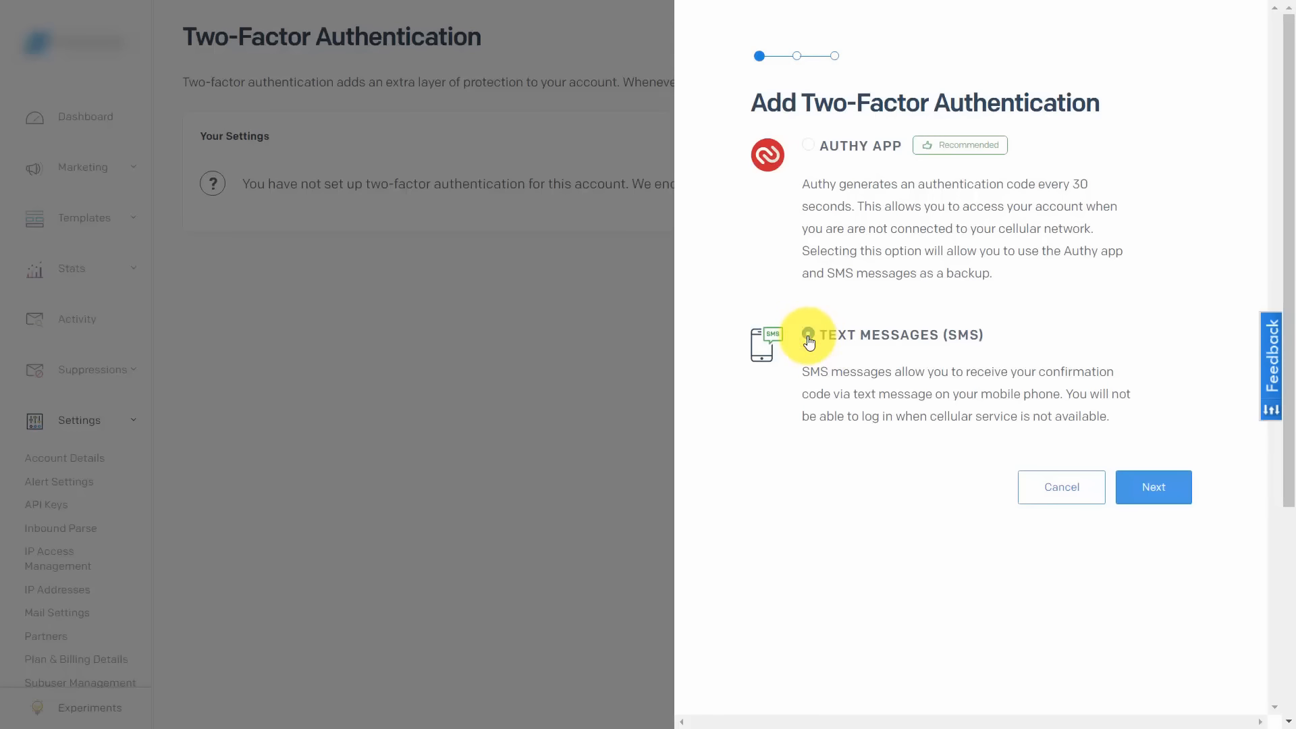
left_click(1155, 489)
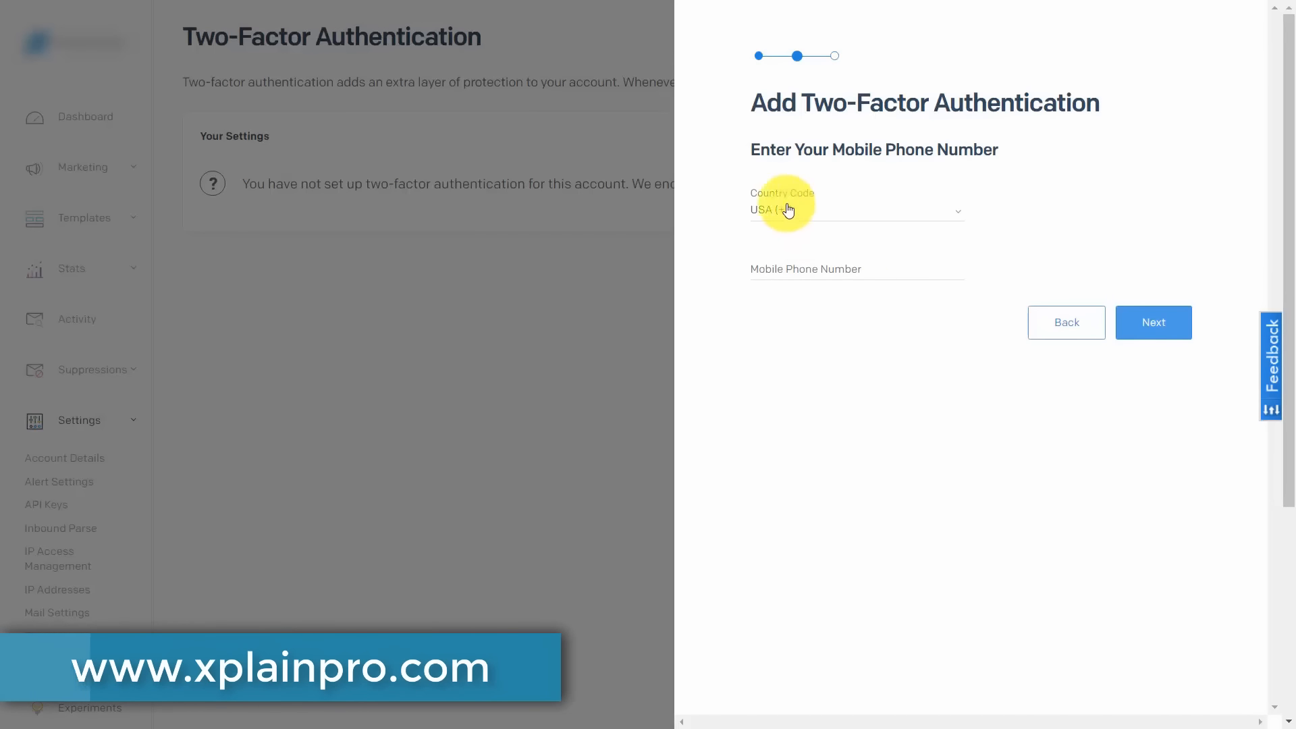
left_click(1142, 301)
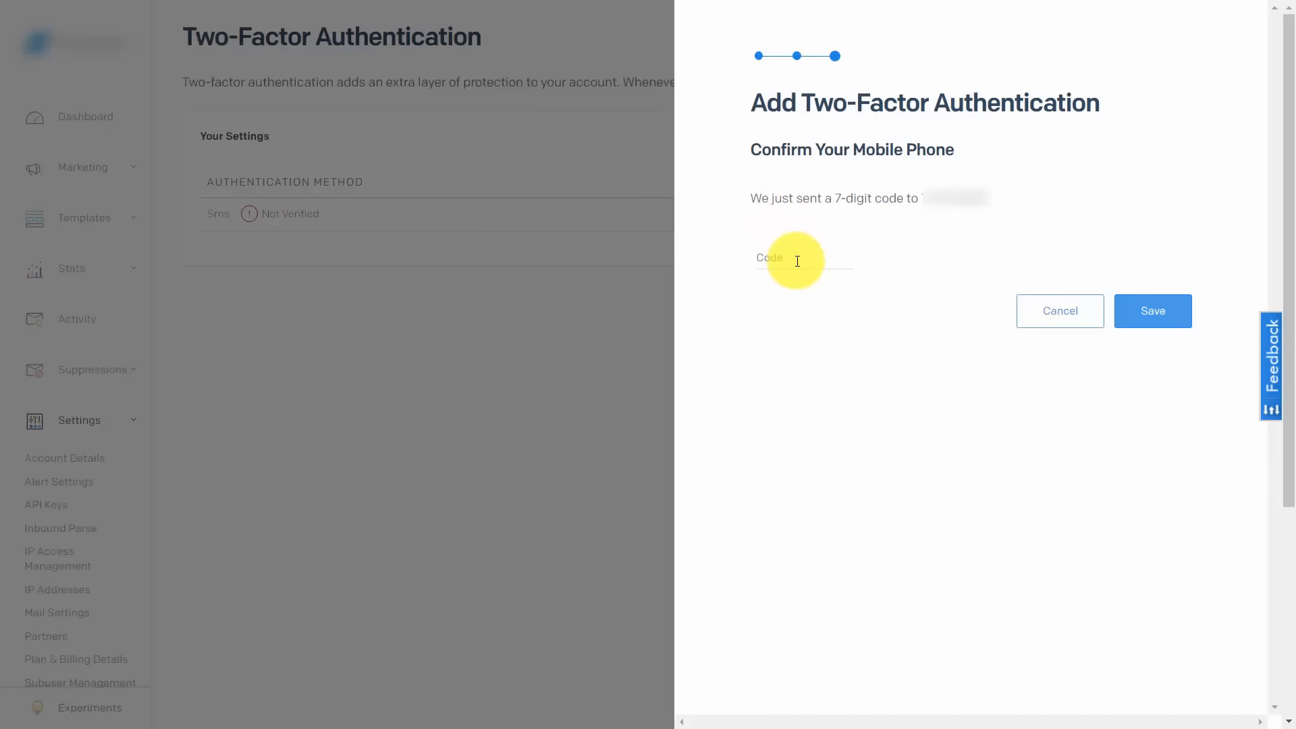
key("alt+Tab")
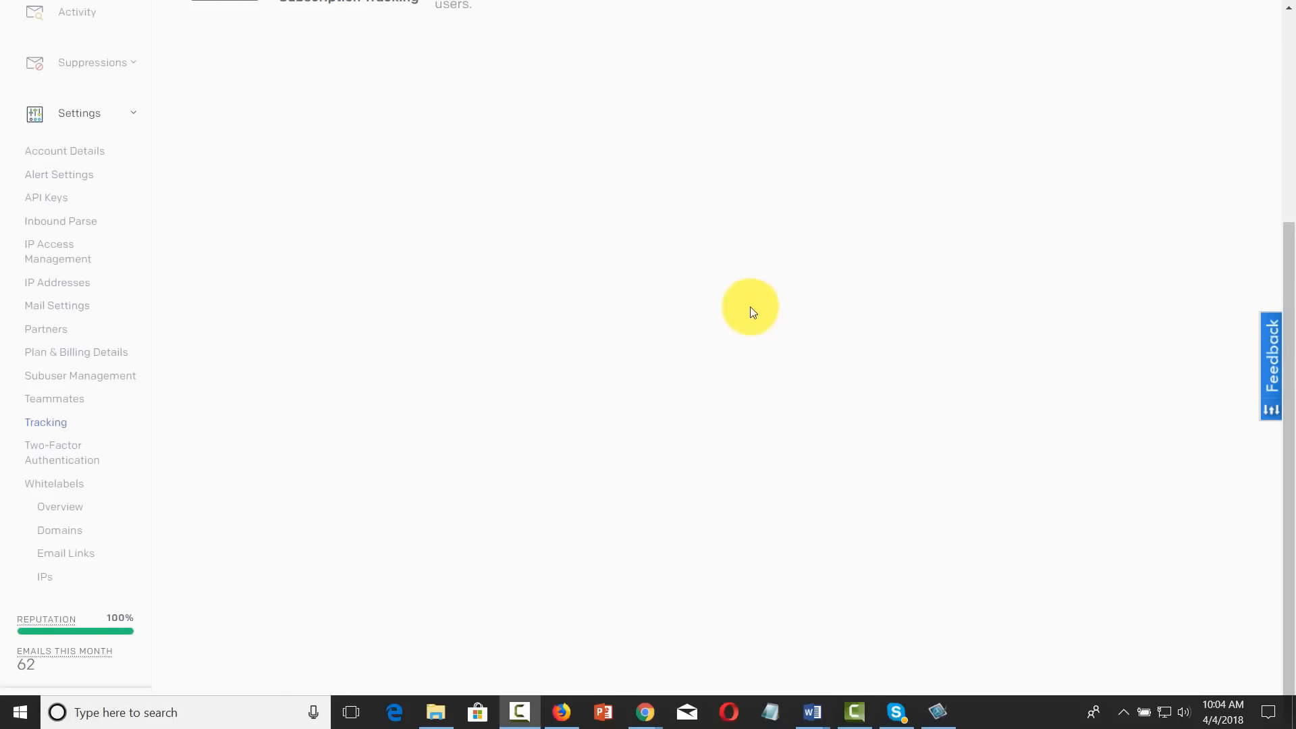
- Check the account's reputation and the emails sent this month, and go back to the Tracking settings
left_click(129, 118)
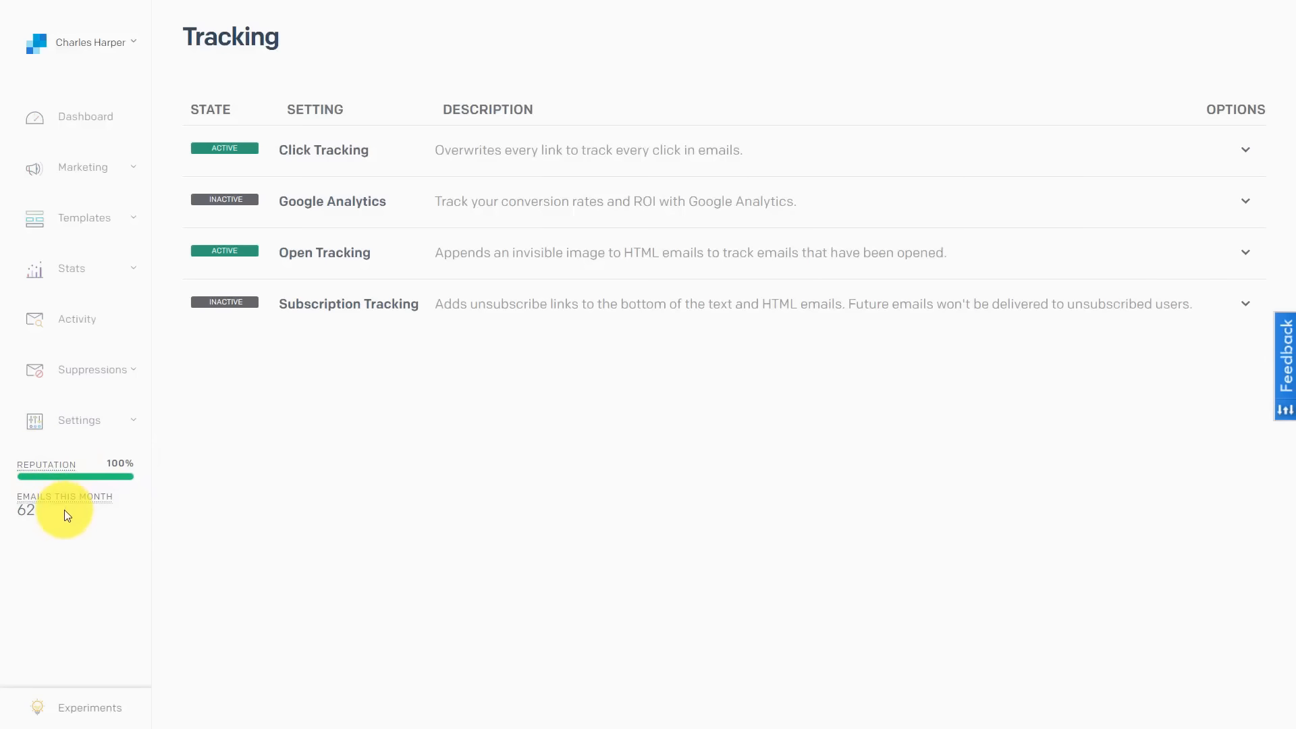
mouse_move(55, 469)
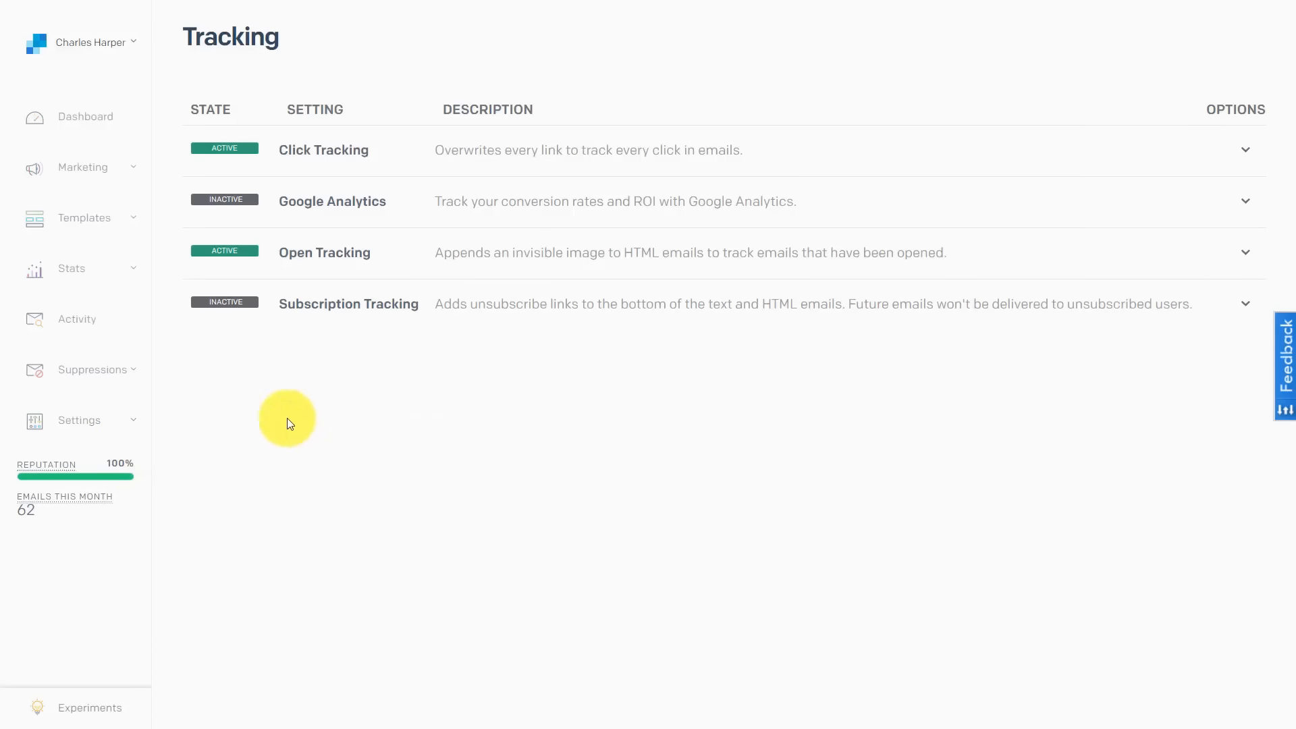
left_click(133, 423)
scroll(113, 435, "down", 3)
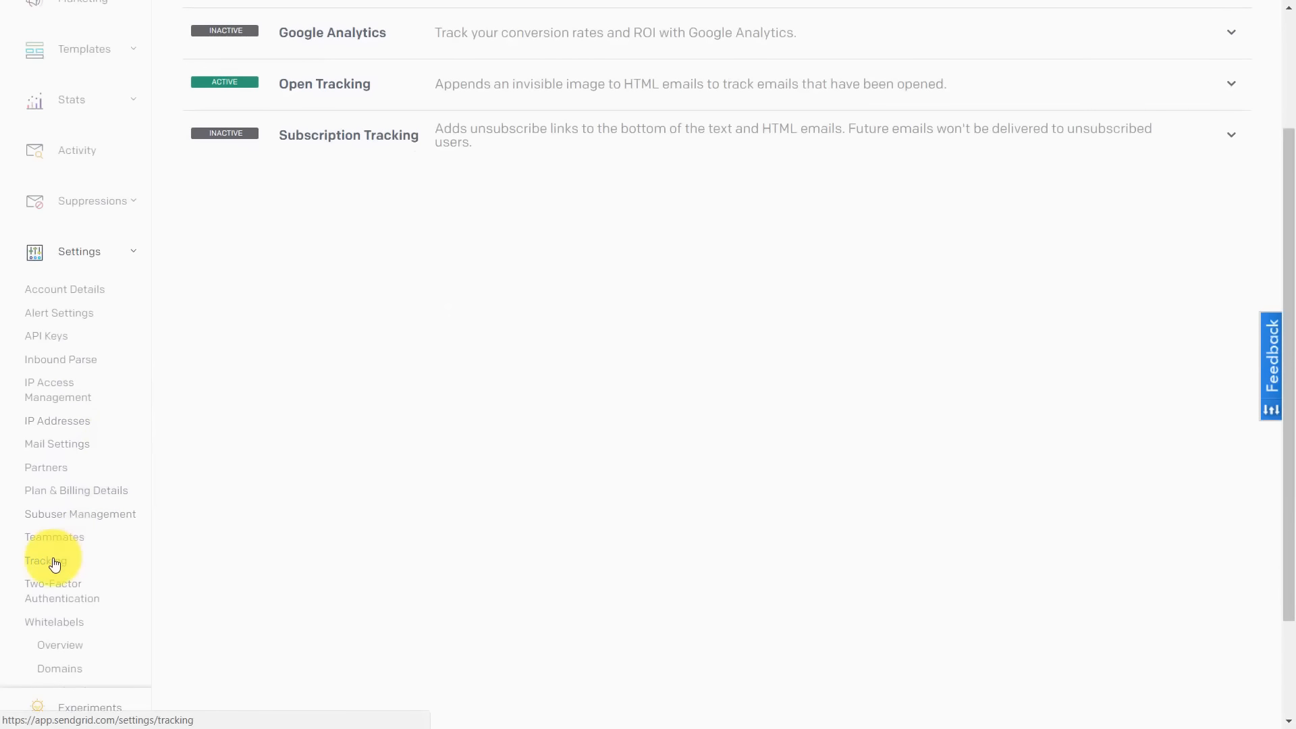
scroll(457, 439, "up", 3)
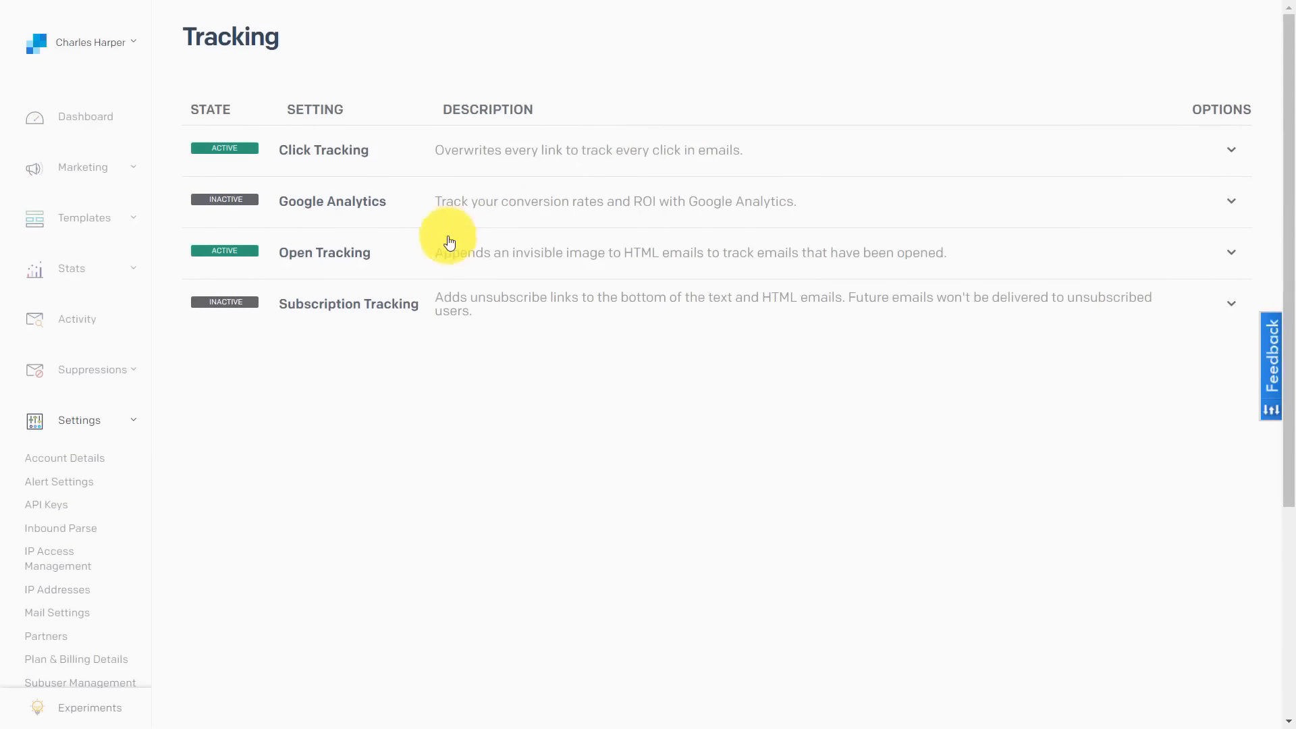
- Review the HTML and text unsubscribe content of Subscription Tracking, save it and turn the setting on
left_click(1232, 304)
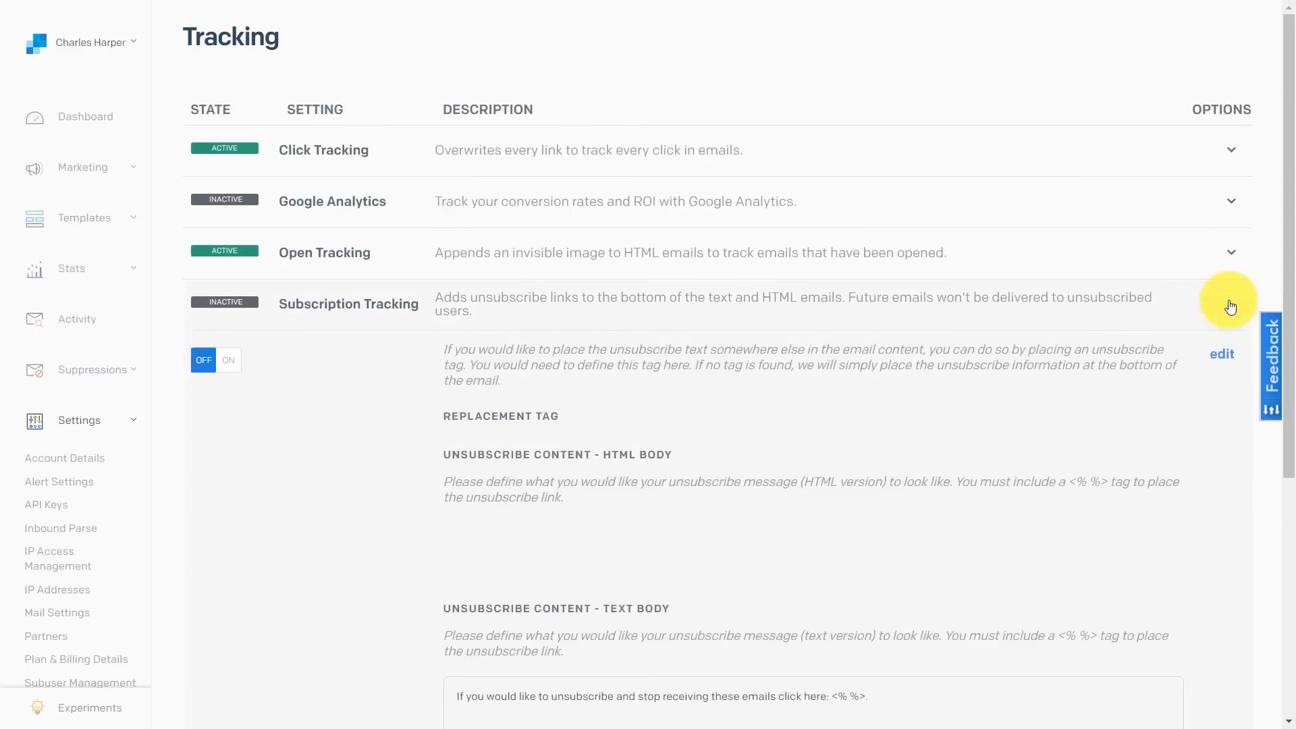
left_click(1221, 355)
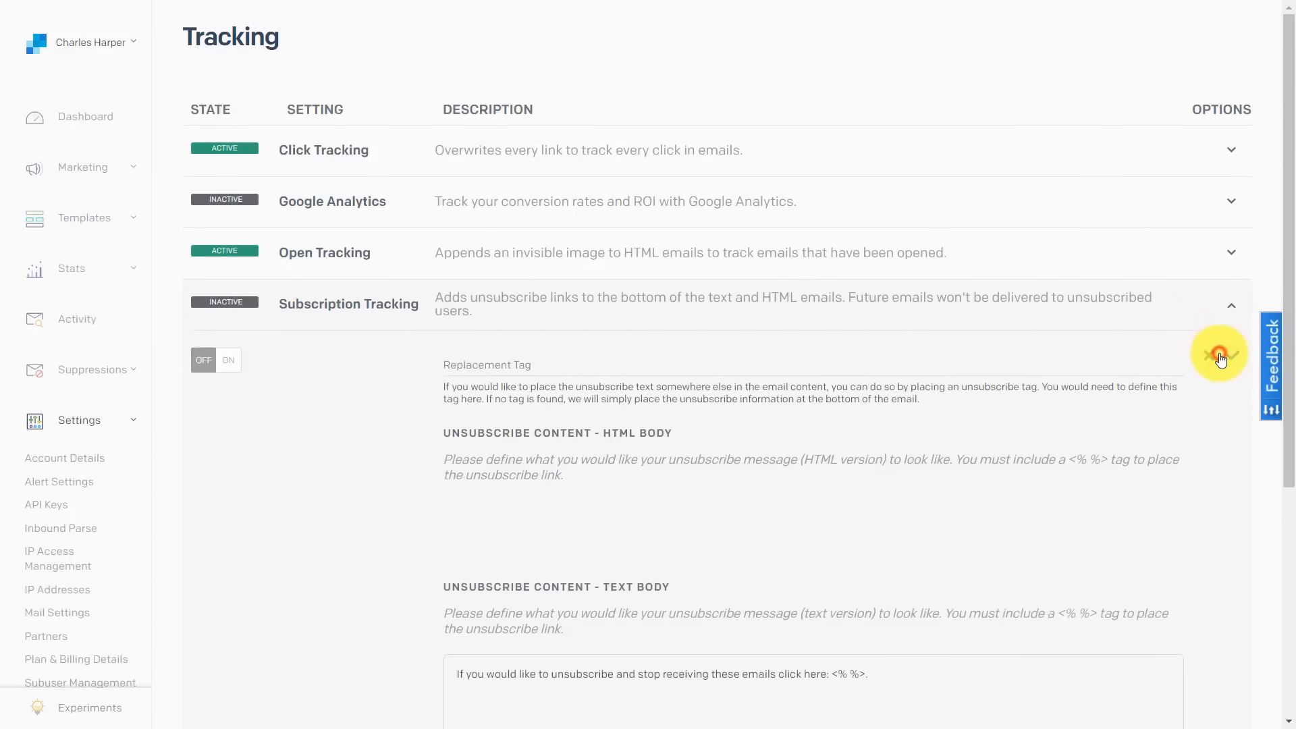
scroll(761, 338, "down", 5)
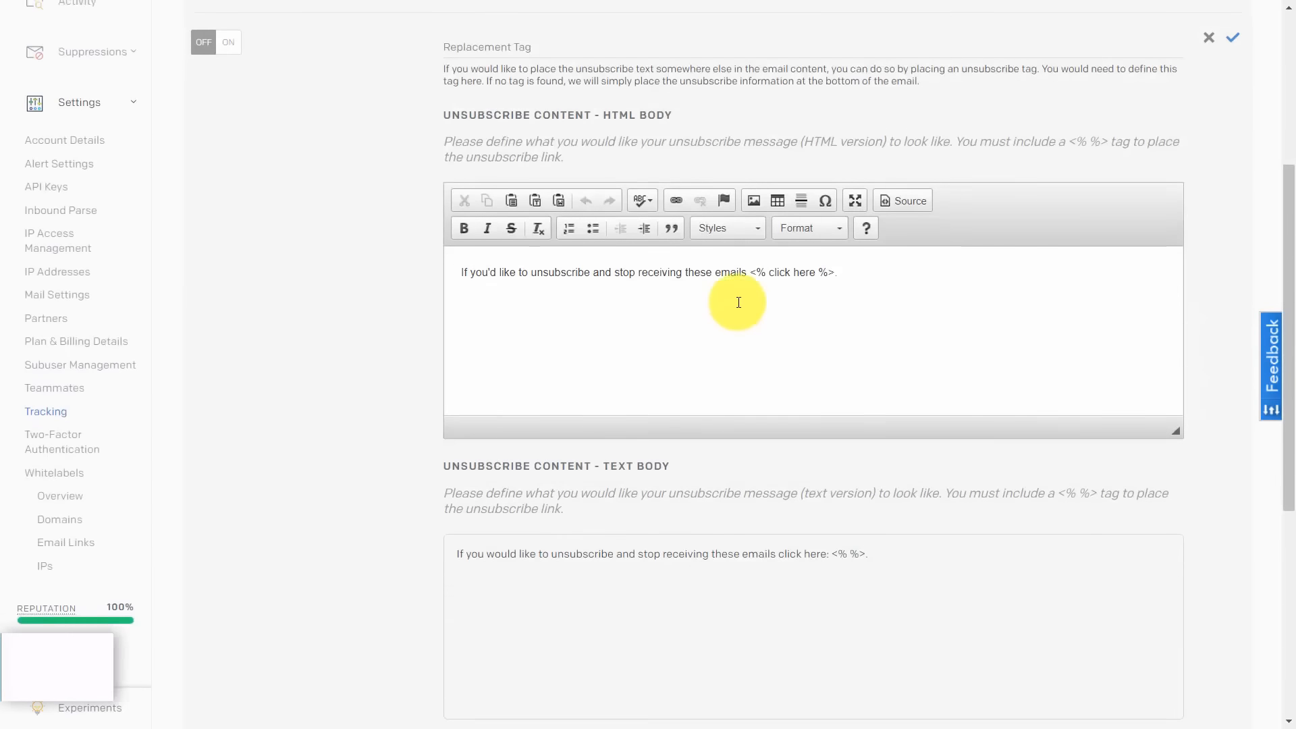
scroll(738, 303, "up", 1)
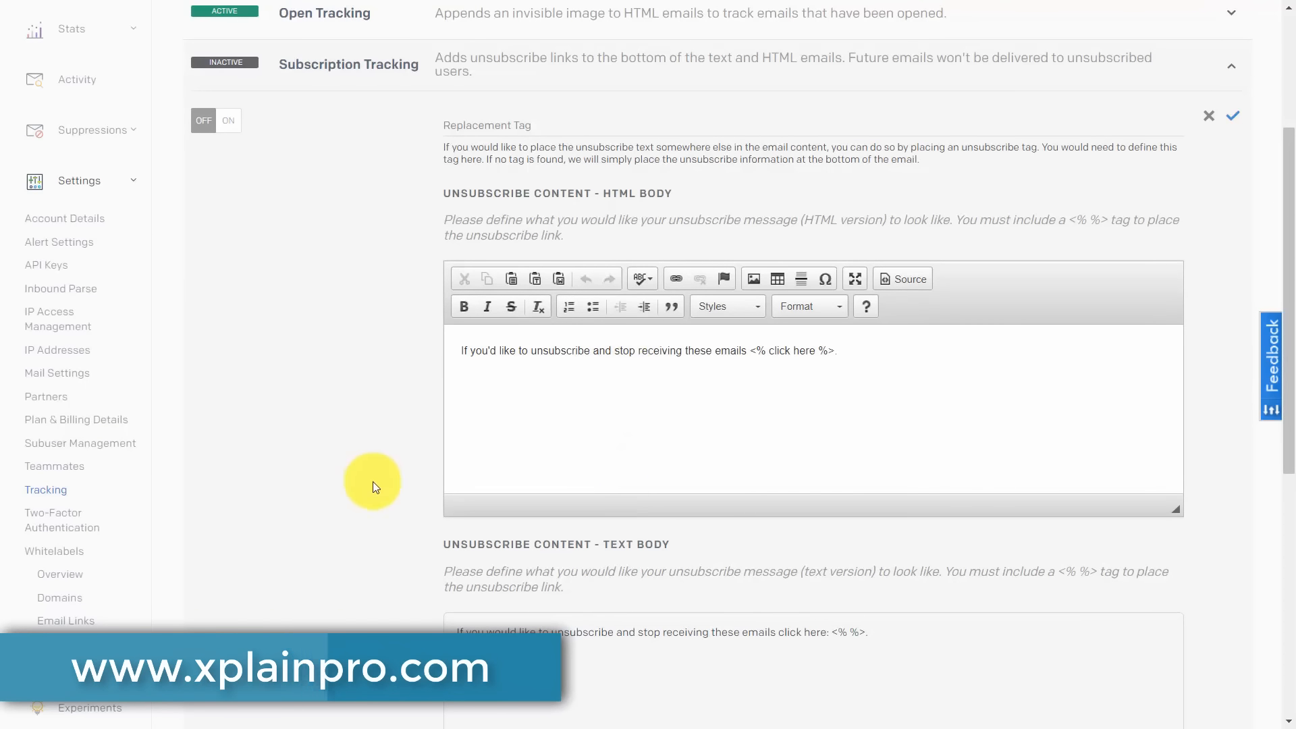
left_click(1232, 121)
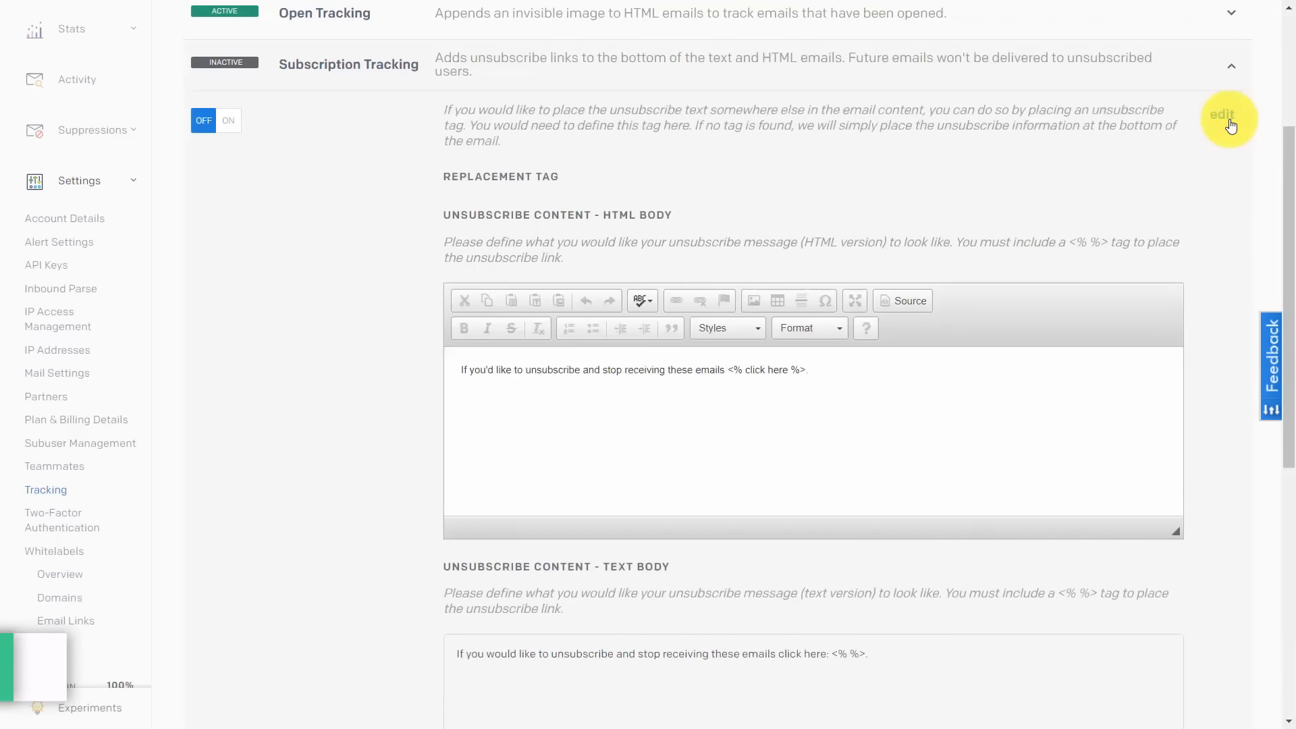
left_click(225, 125)
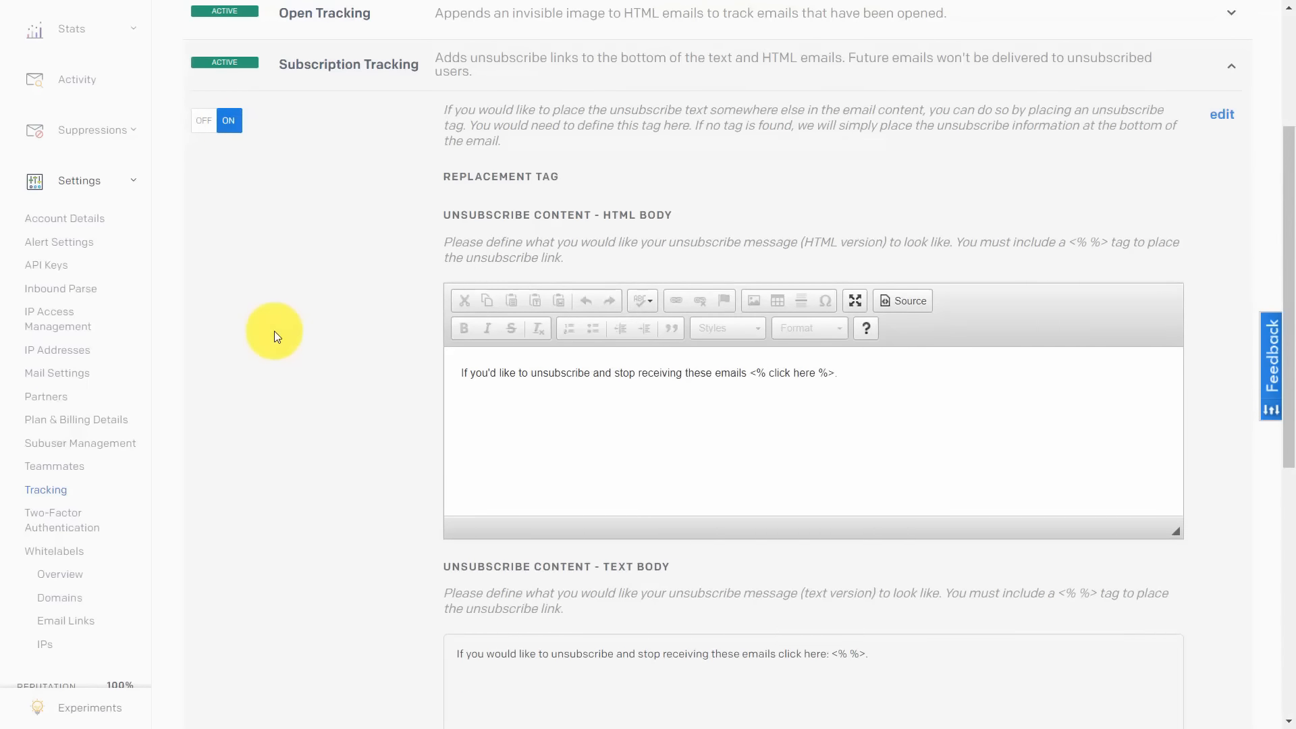
- Expand the Click Tracking setting to view its options
scroll(380, 291, "up", 3)
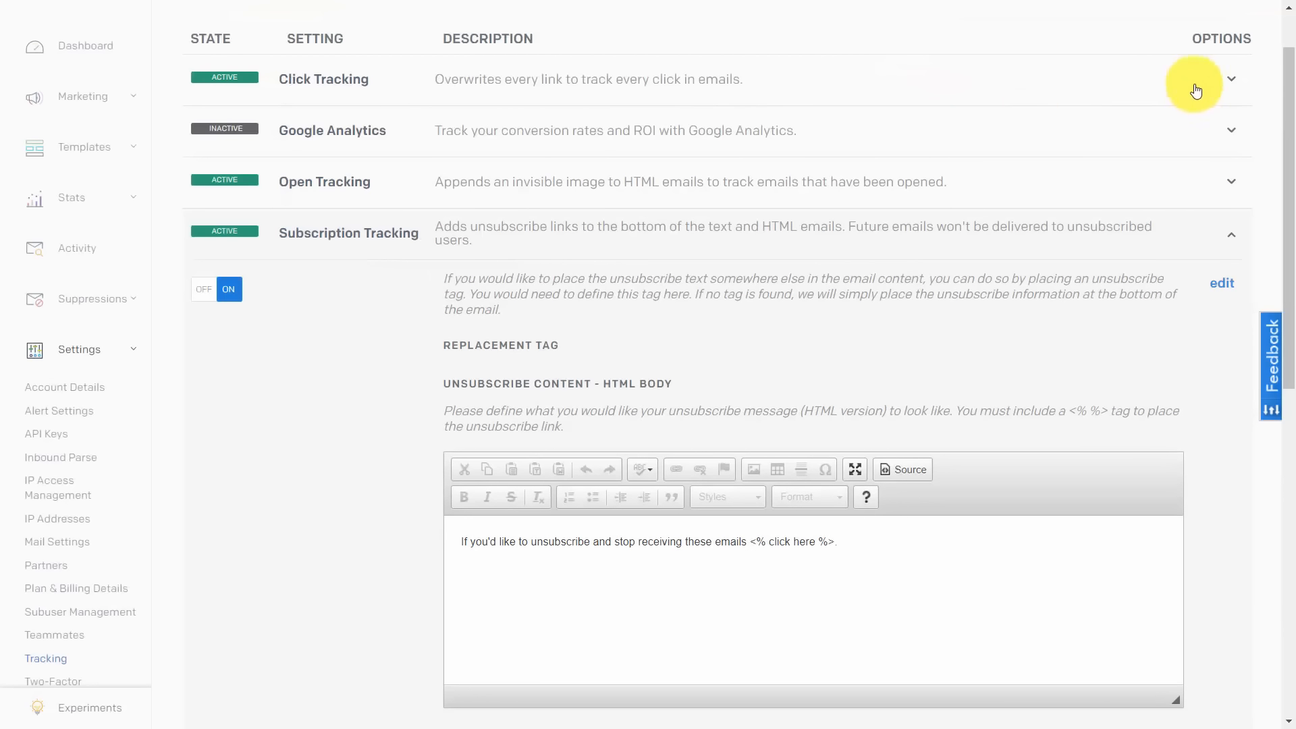
left_click(1231, 79)
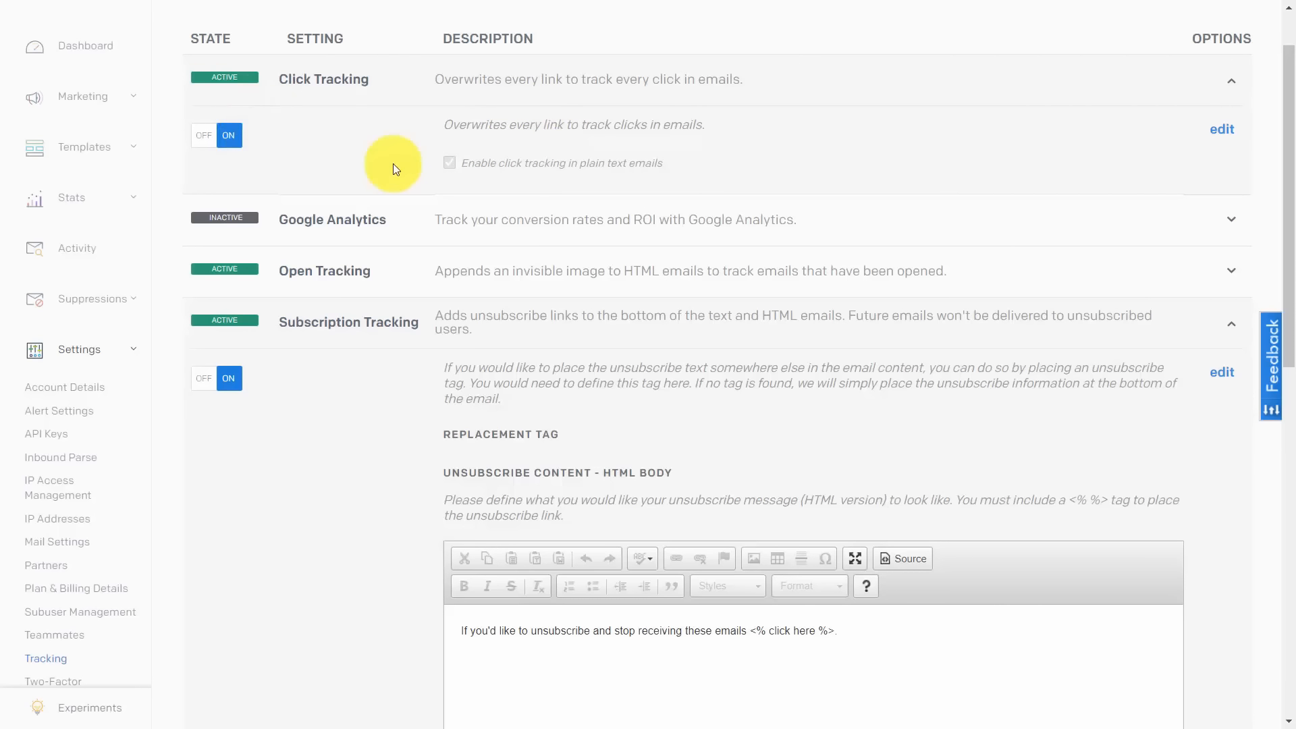
- Expand the Open Tracking and Google Analytics settings and open the Google Analytics campaign fields for editing
left_click(523, 273)
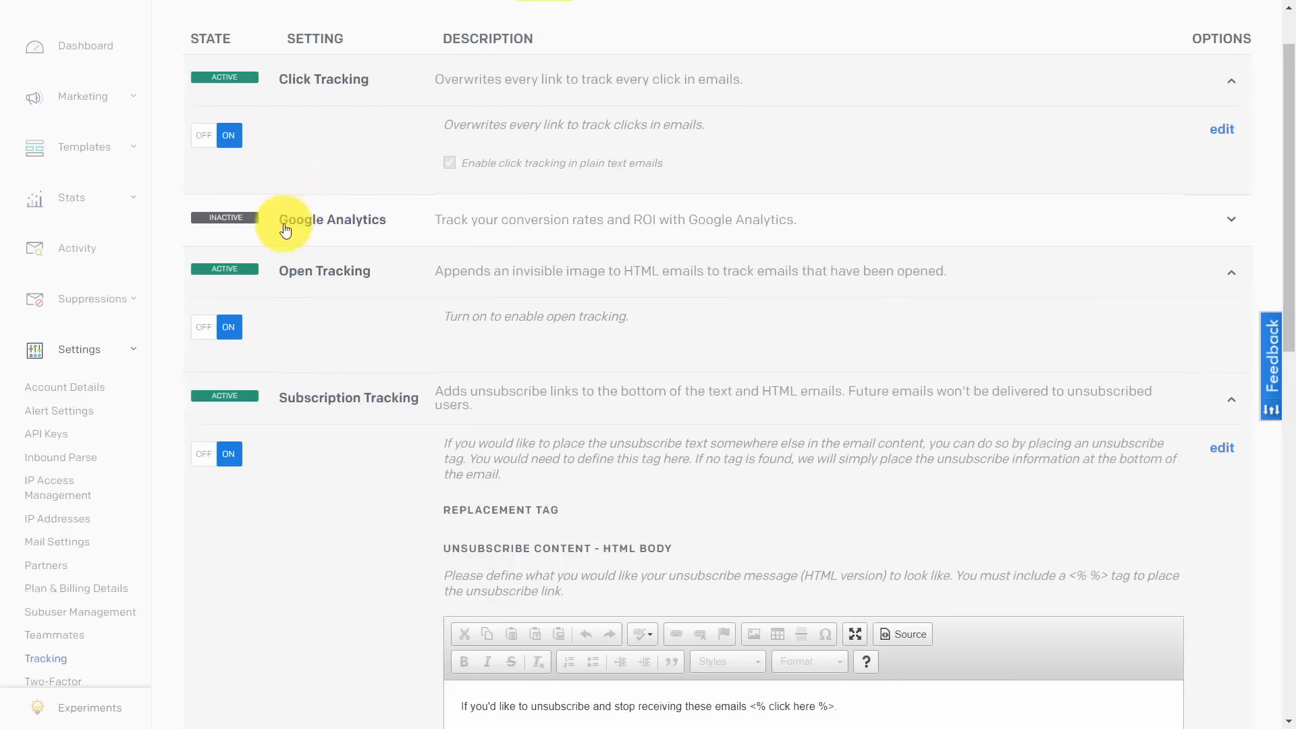
left_click(1234, 223)
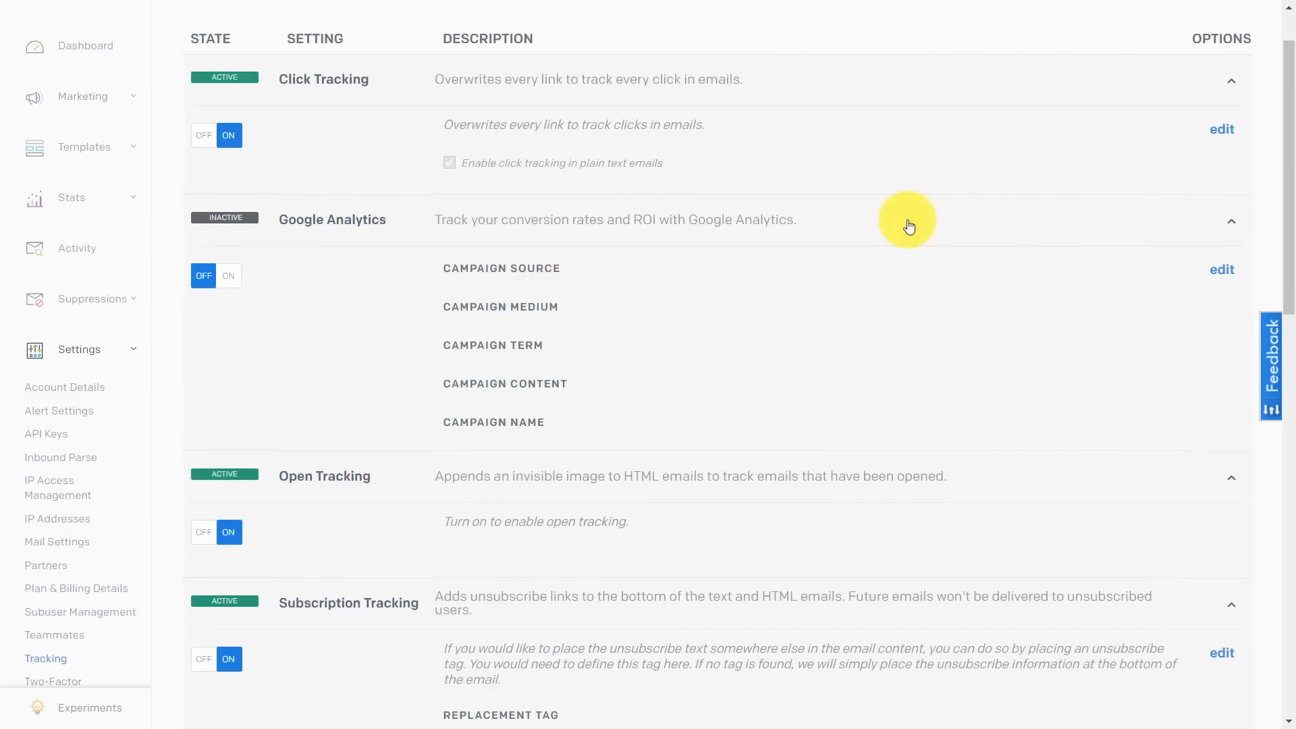
left_click(1221, 272)
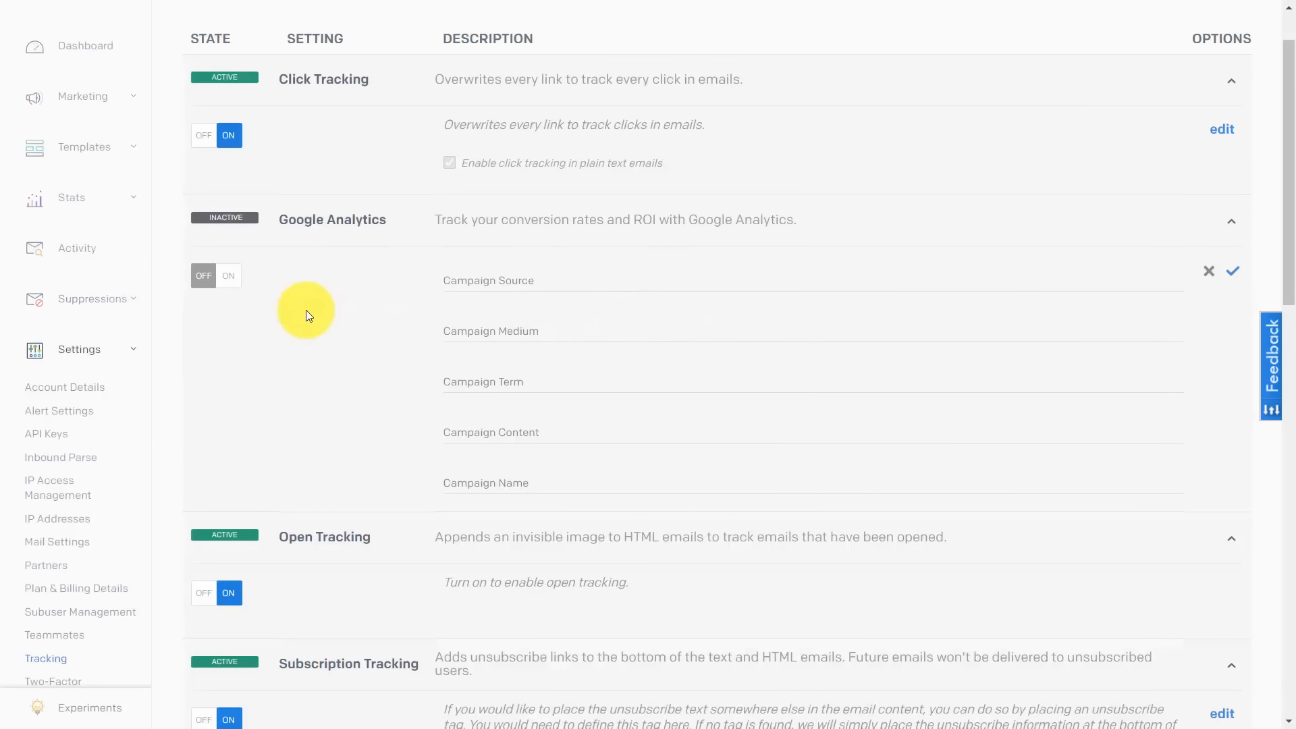
- Collapse the Google Analytics setting without entering campaign values, and collapse Subscription Tracking too
scroll(307, 314, "up", 1)
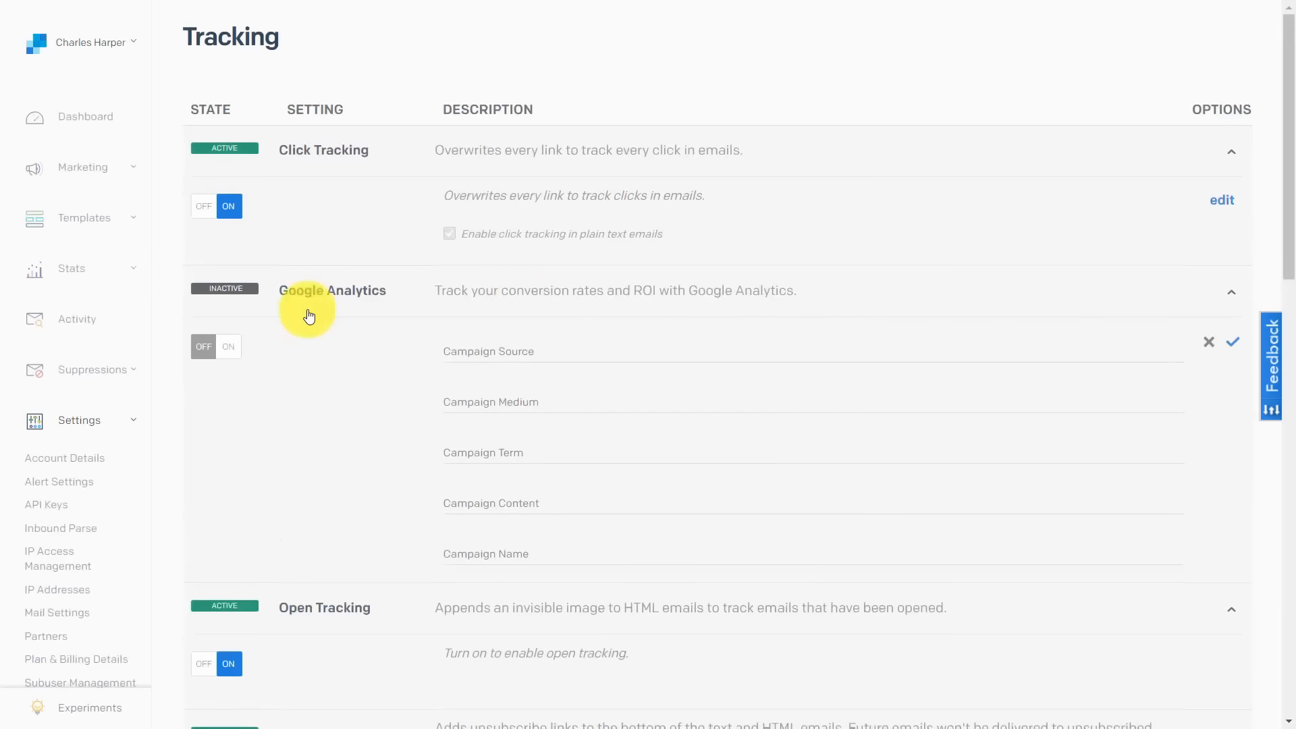
left_click(1231, 295)
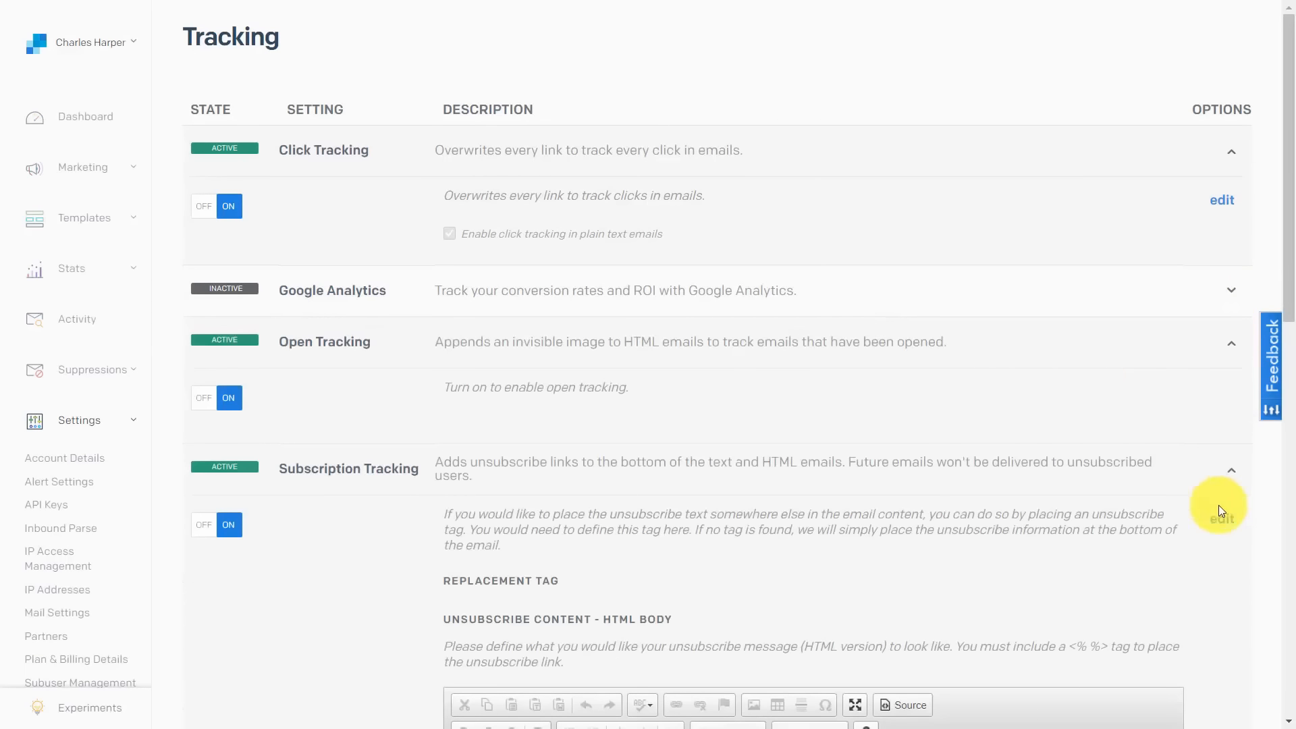
left_click(1232, 470)
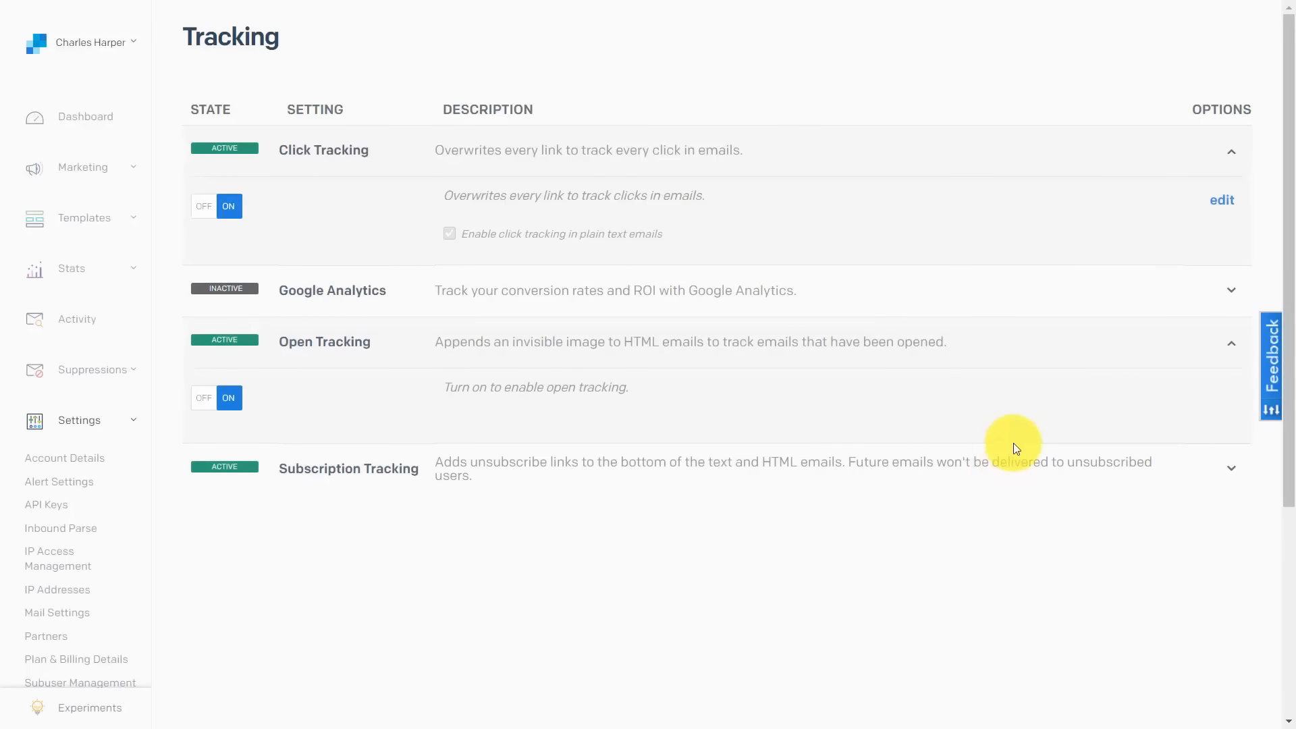
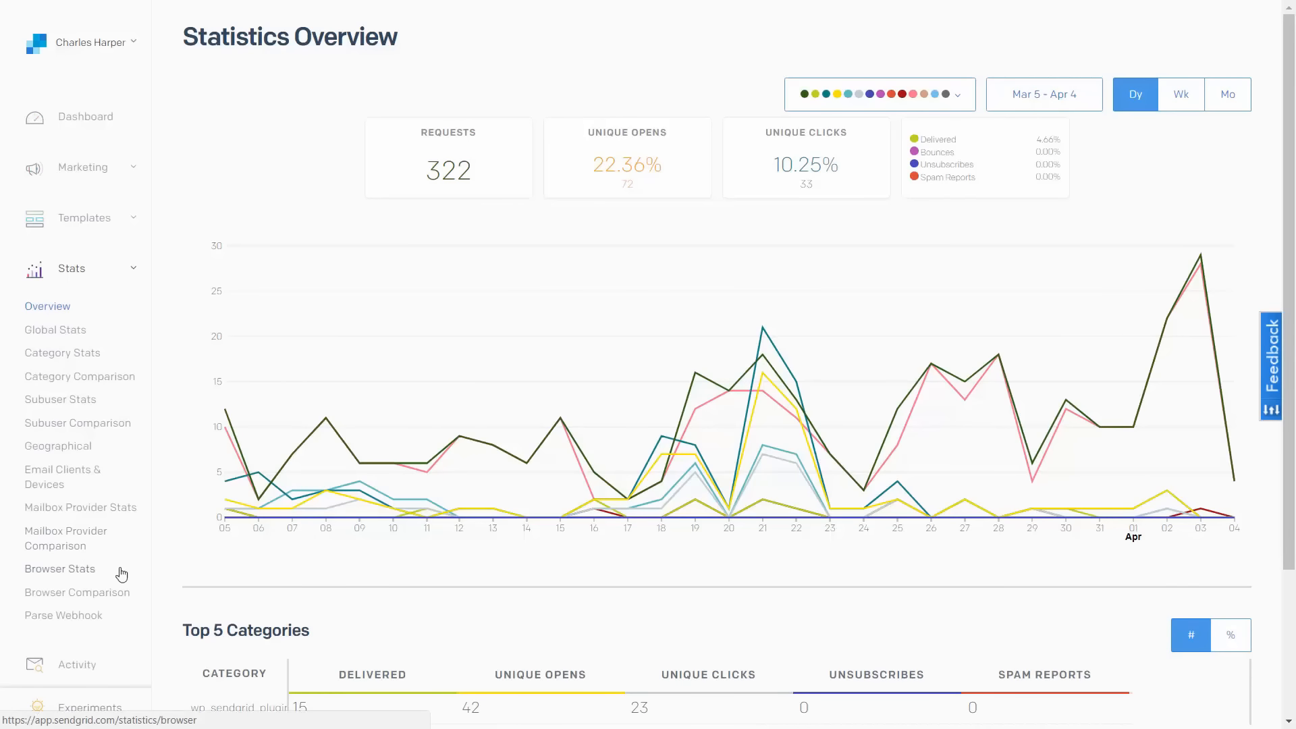
- Open the Marketing Campaigns overview and review the recent email activity on the dashboard
left_click(133, 173)
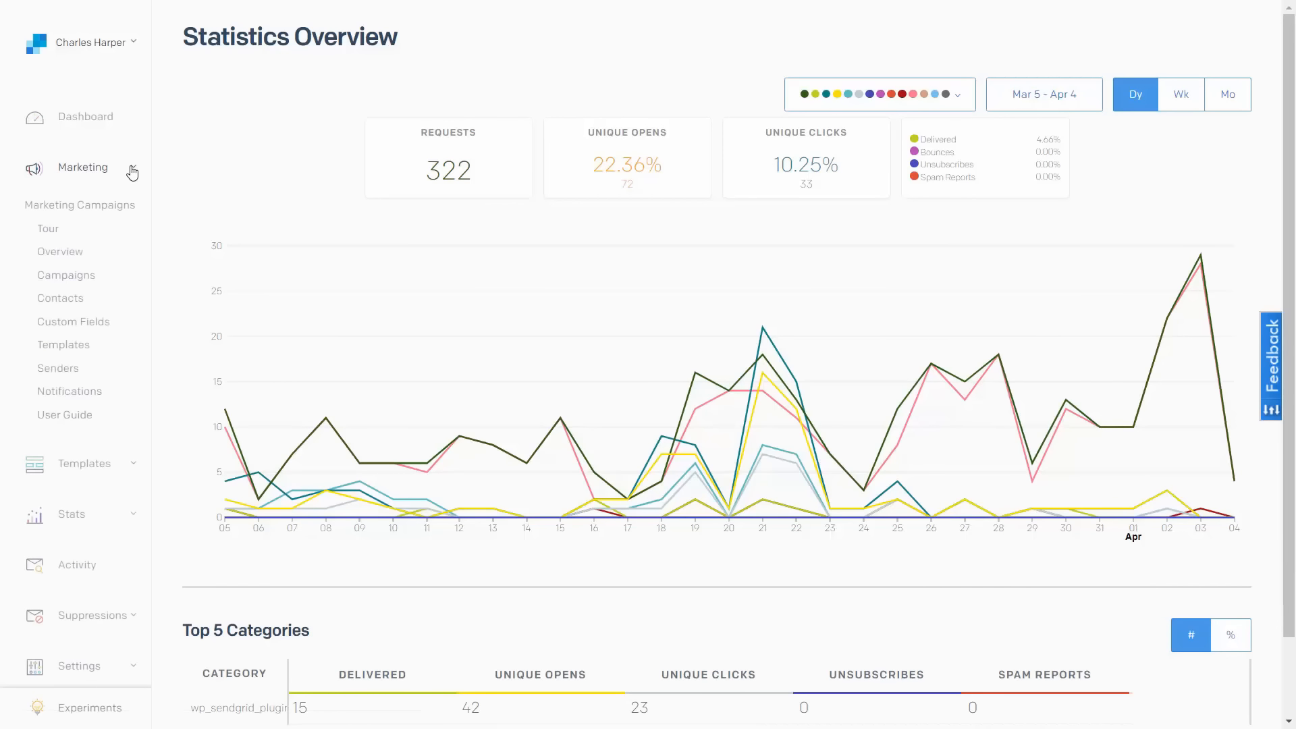
left_click(76, 255)
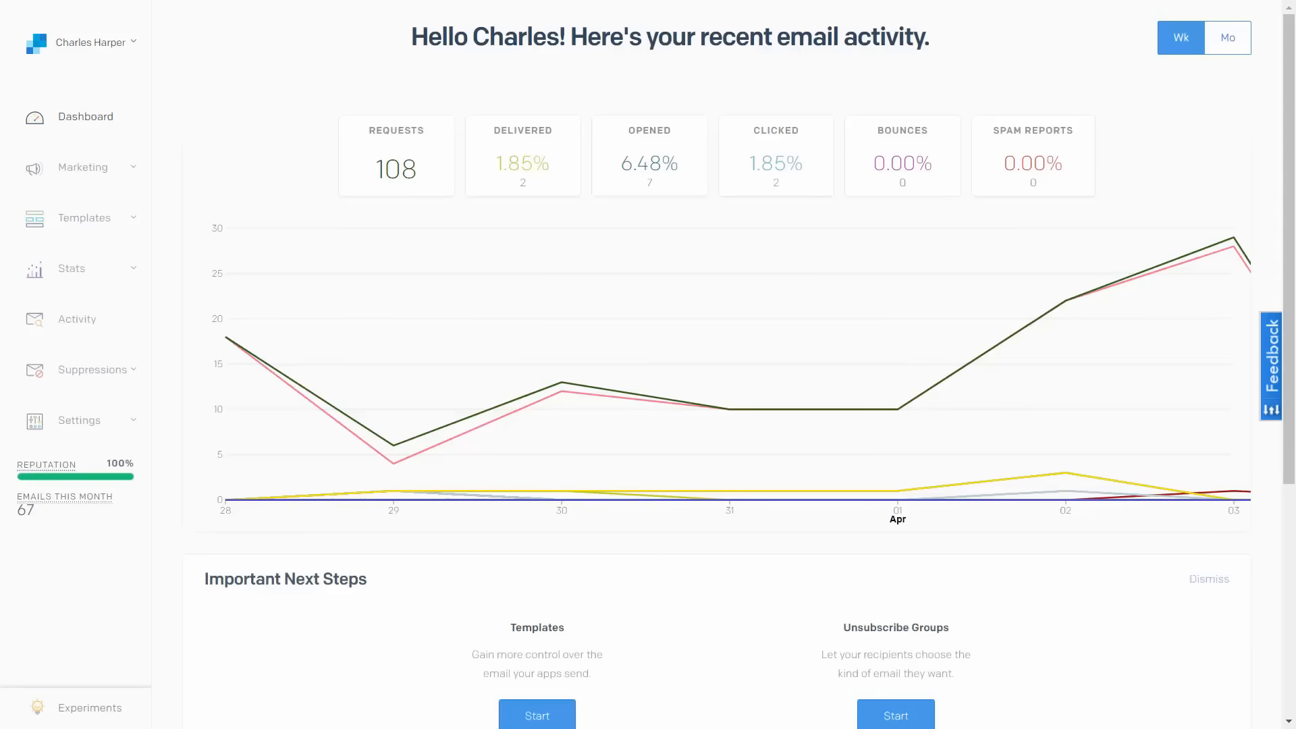
mouse_move(589, 265)
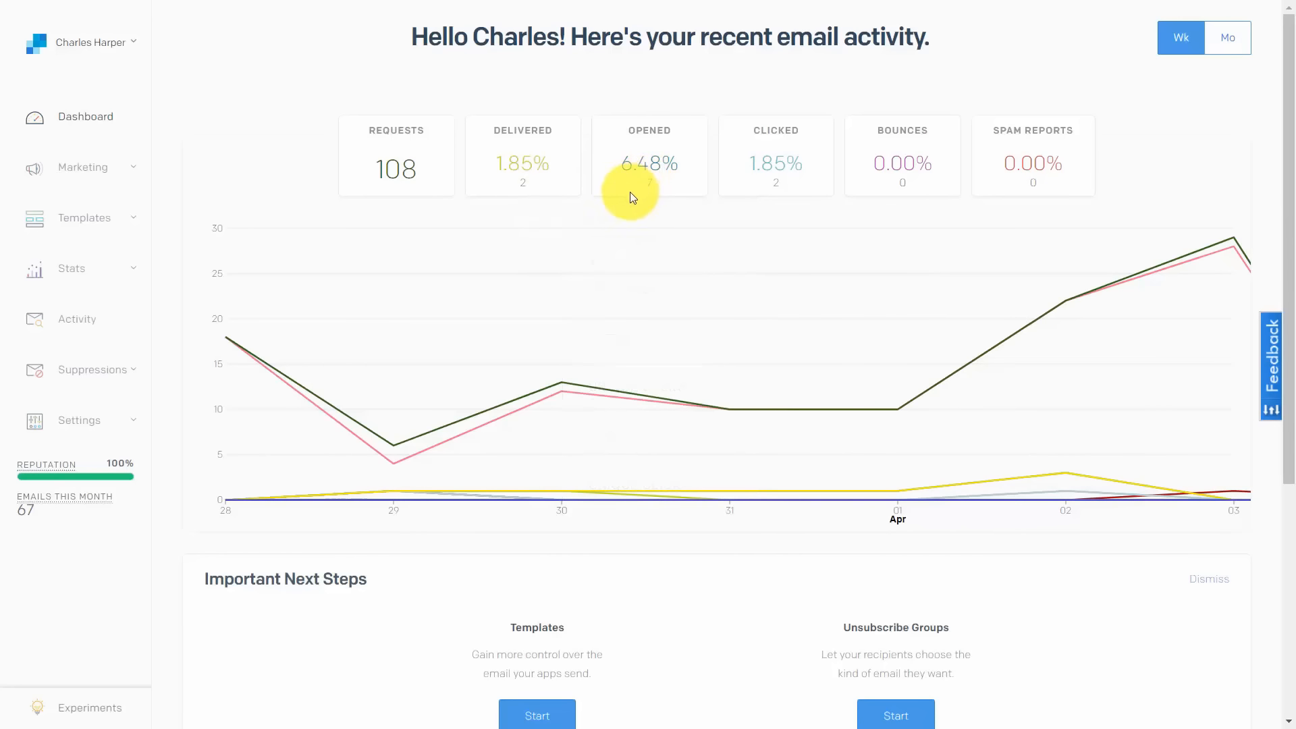
scroll(630, 193, "down", 1)
scroll(629, 198, "down", 1)
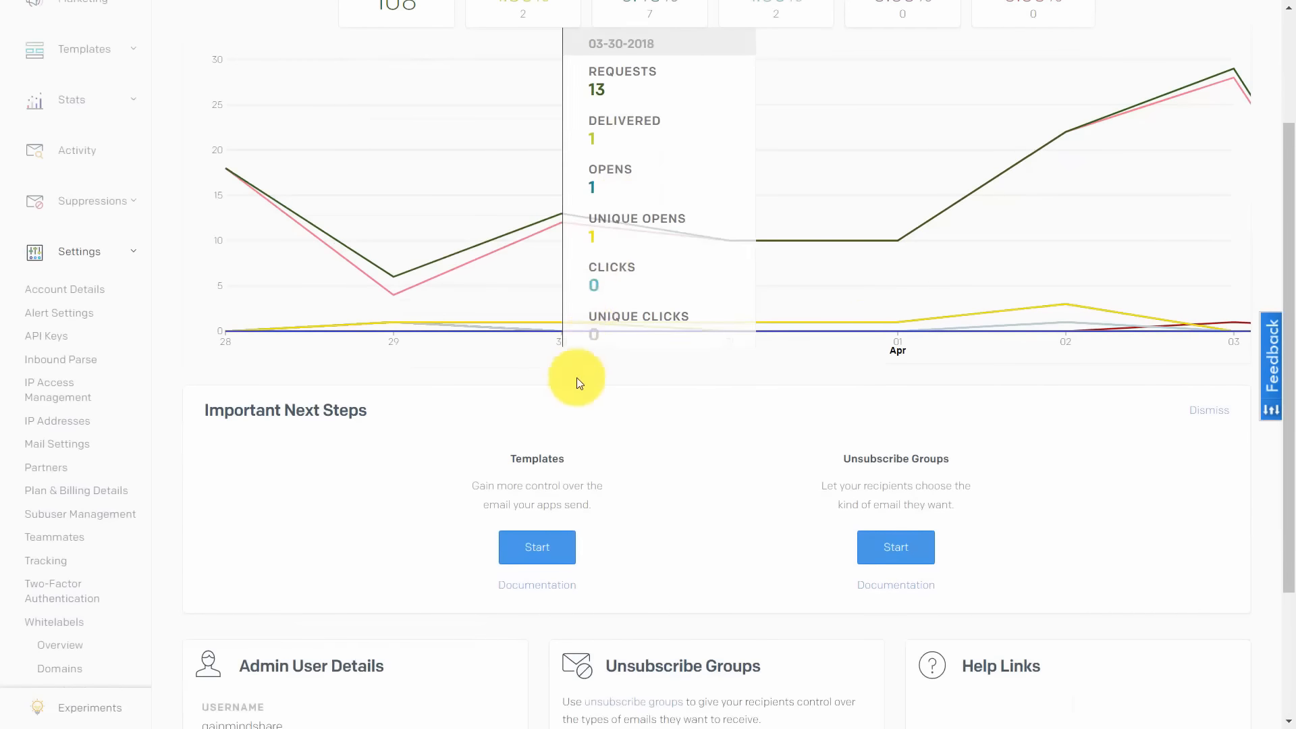
- Go to Mail Settings and expand Event Notification to view its configuration and reported actions
left_click(90, 453)
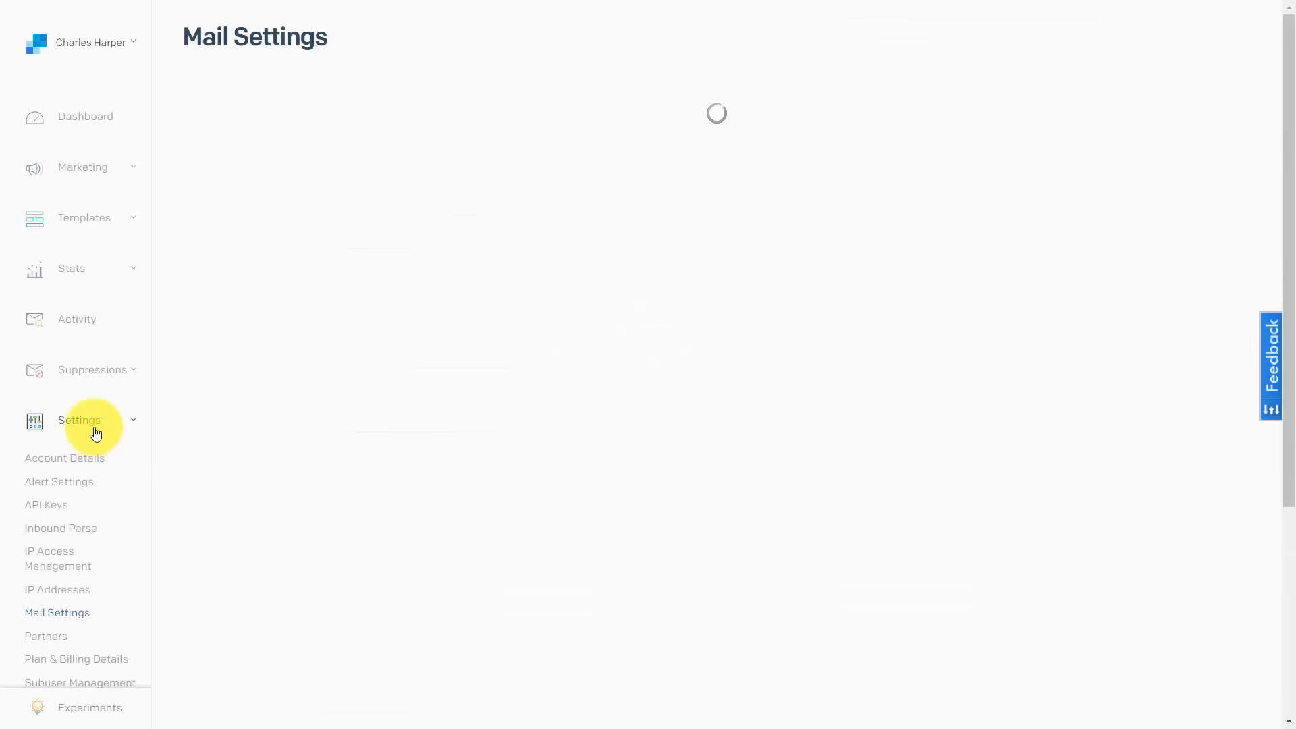
left_click(530, 302)
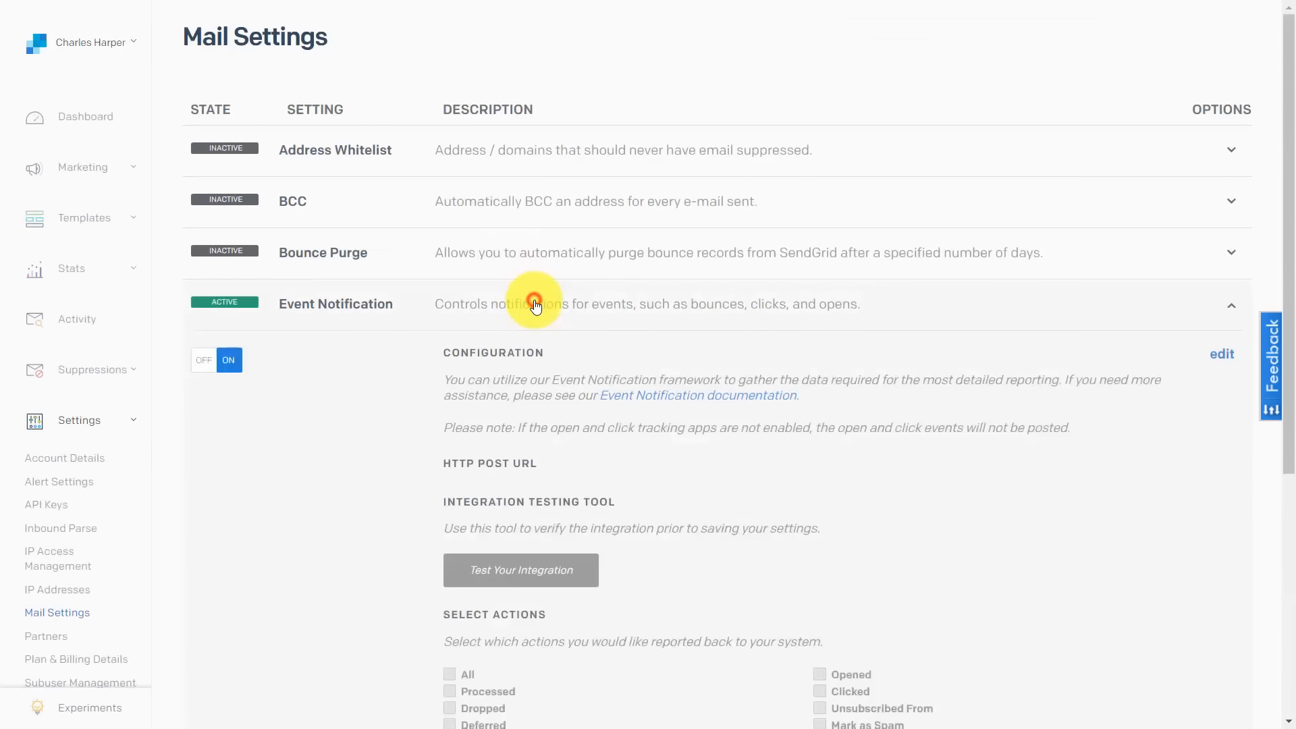
scroll(547, 279, "down", 2)
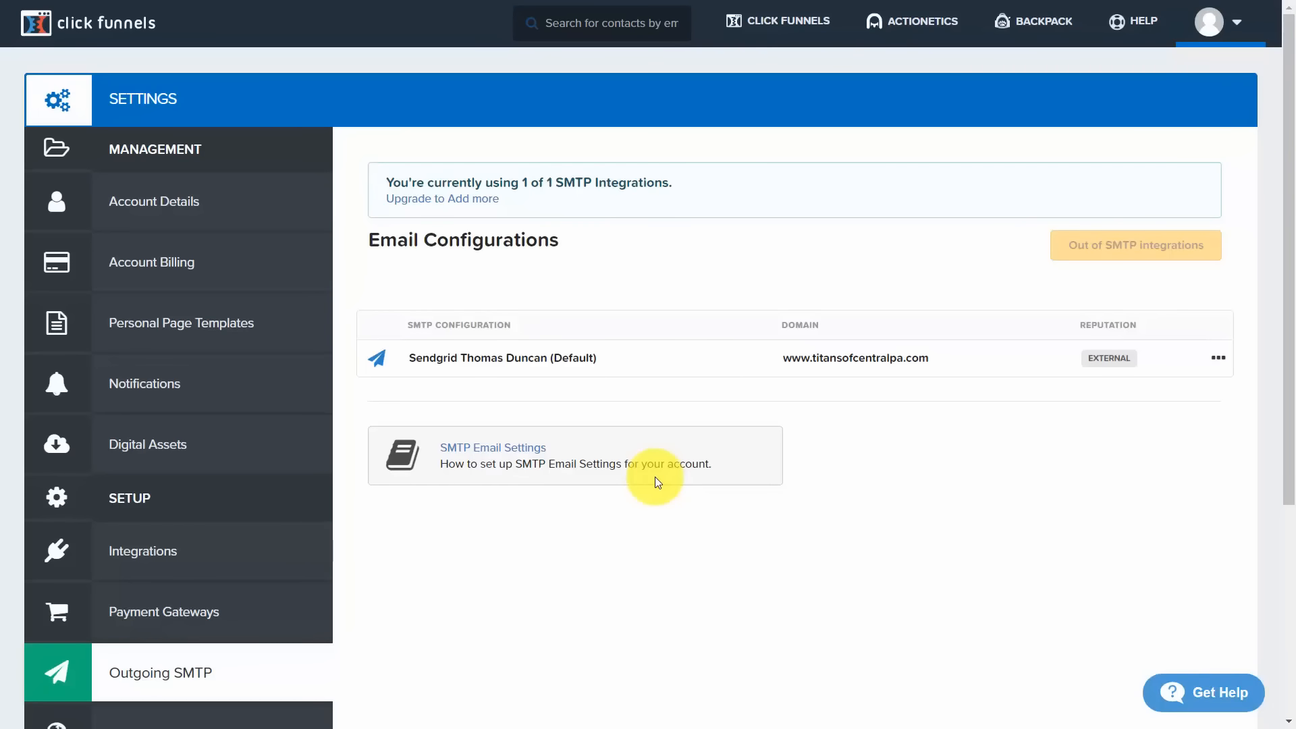
left_click(655, 476)
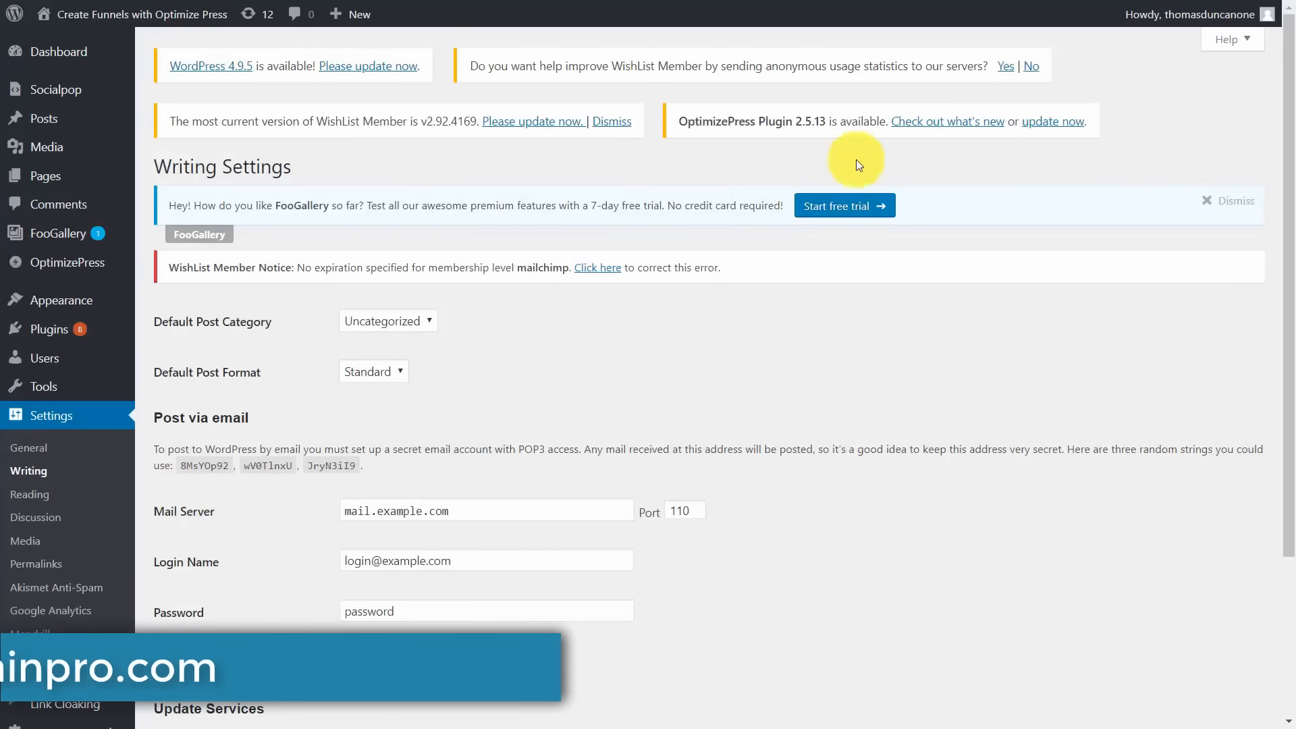
- Look through the Writing Settings and the list of installed plugins in the WordPress admin
scroll(787, 310, "down", 1)
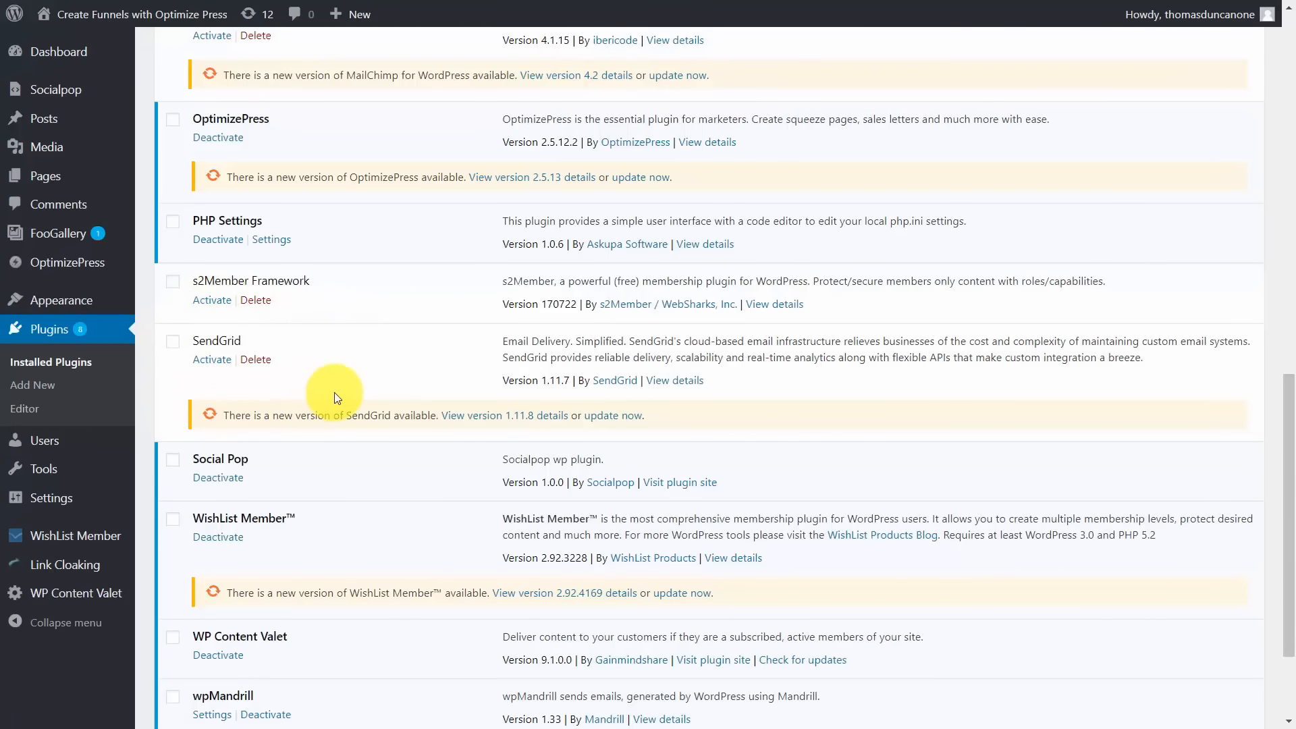
scroll(918, 296, "up", 9)
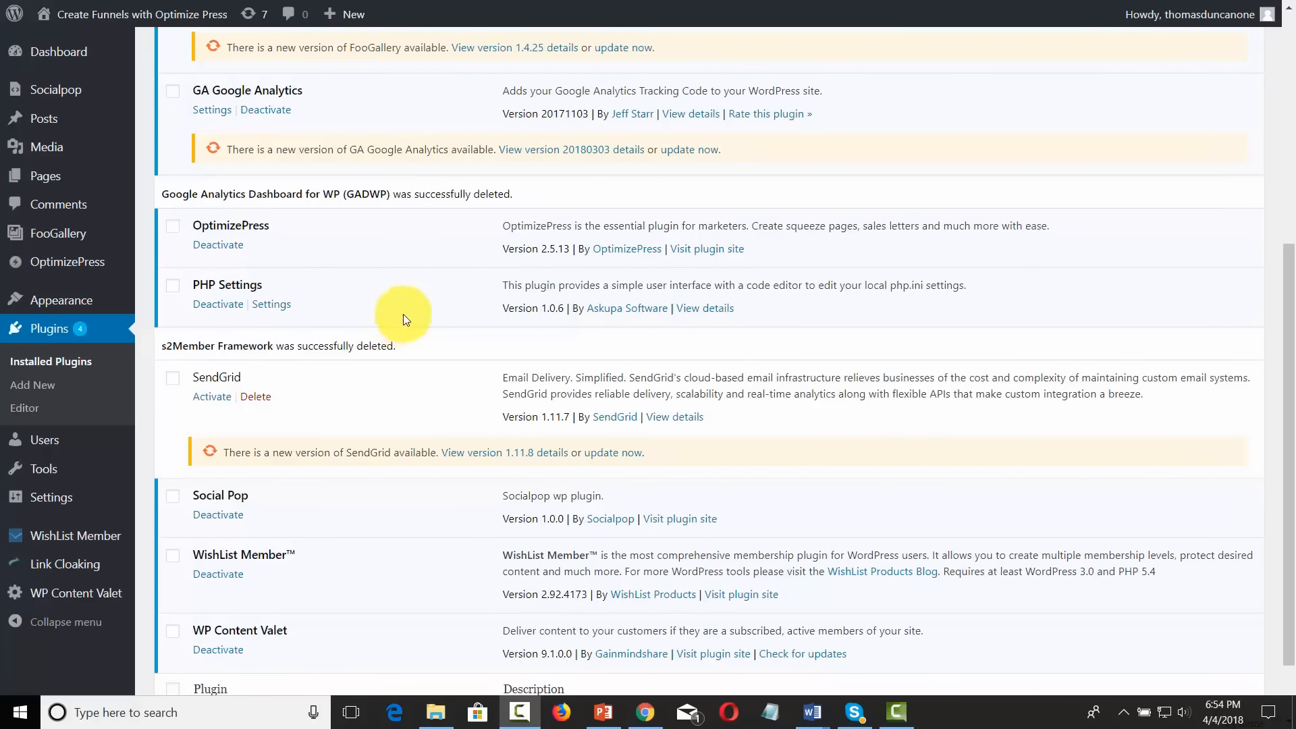
scroll(412, 305, "down", 2)
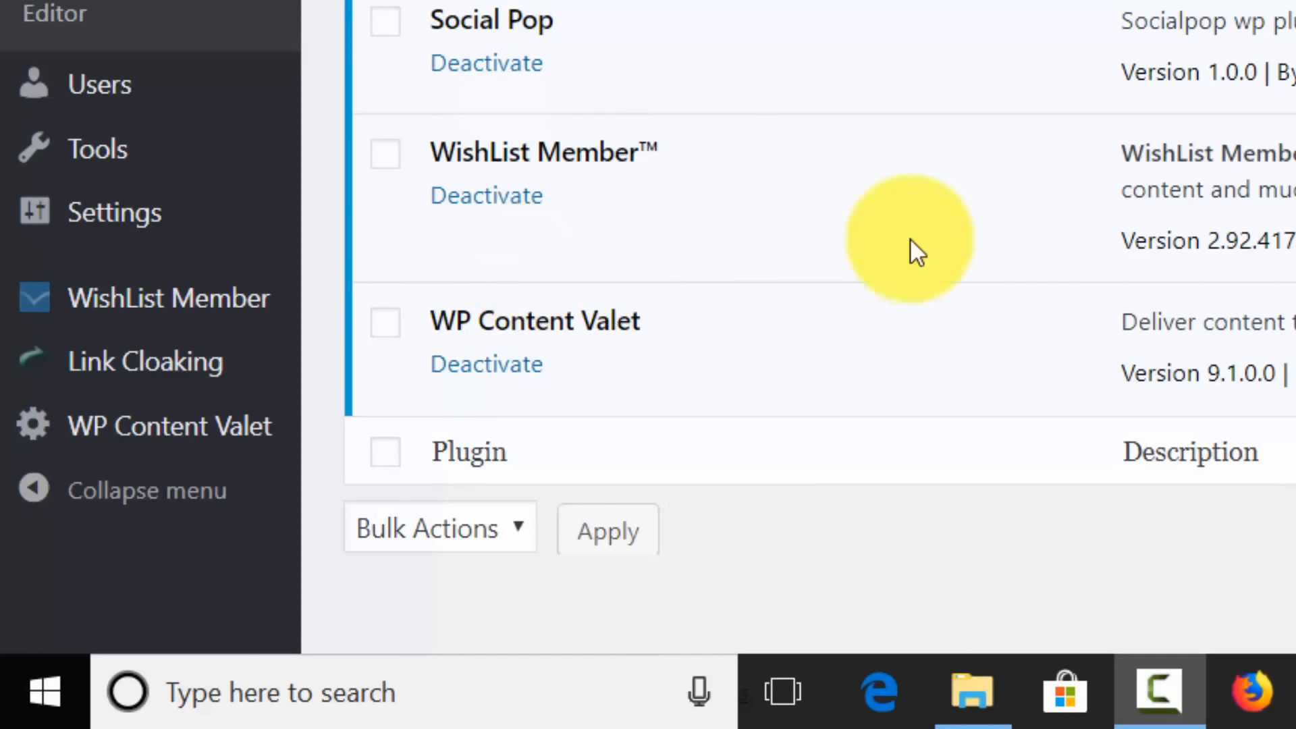
- Add the first listed WishList member to the mailchimp membership level and confirm the action
mouse_move(220, 150)
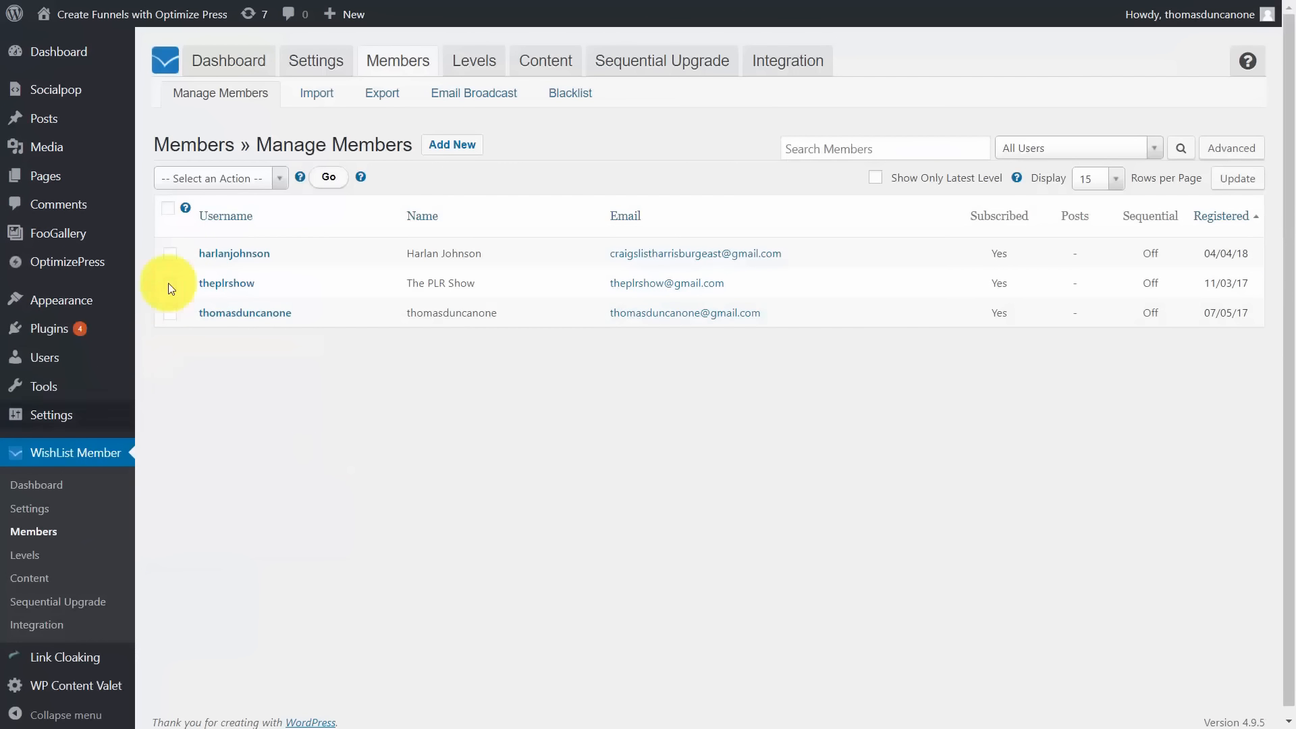
left_click(282, 179)
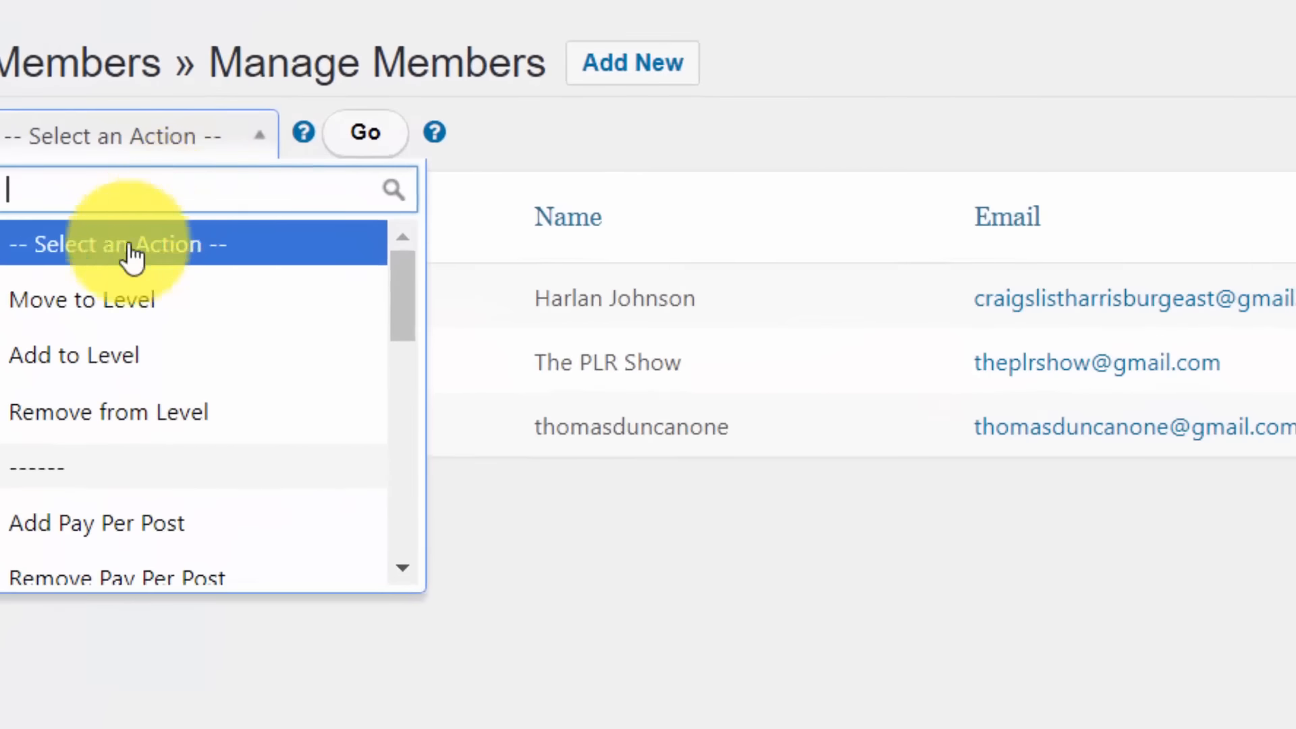
left_click(98, 368)
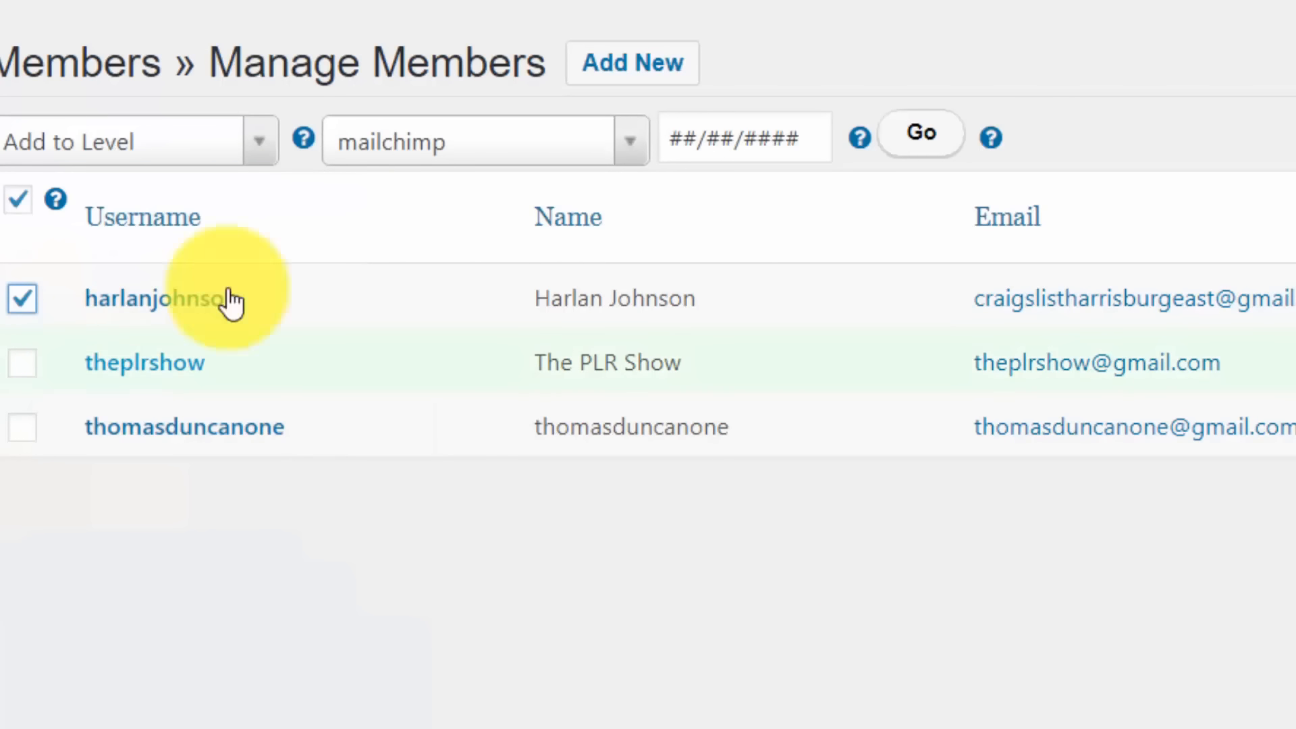
left_click(921, 133)
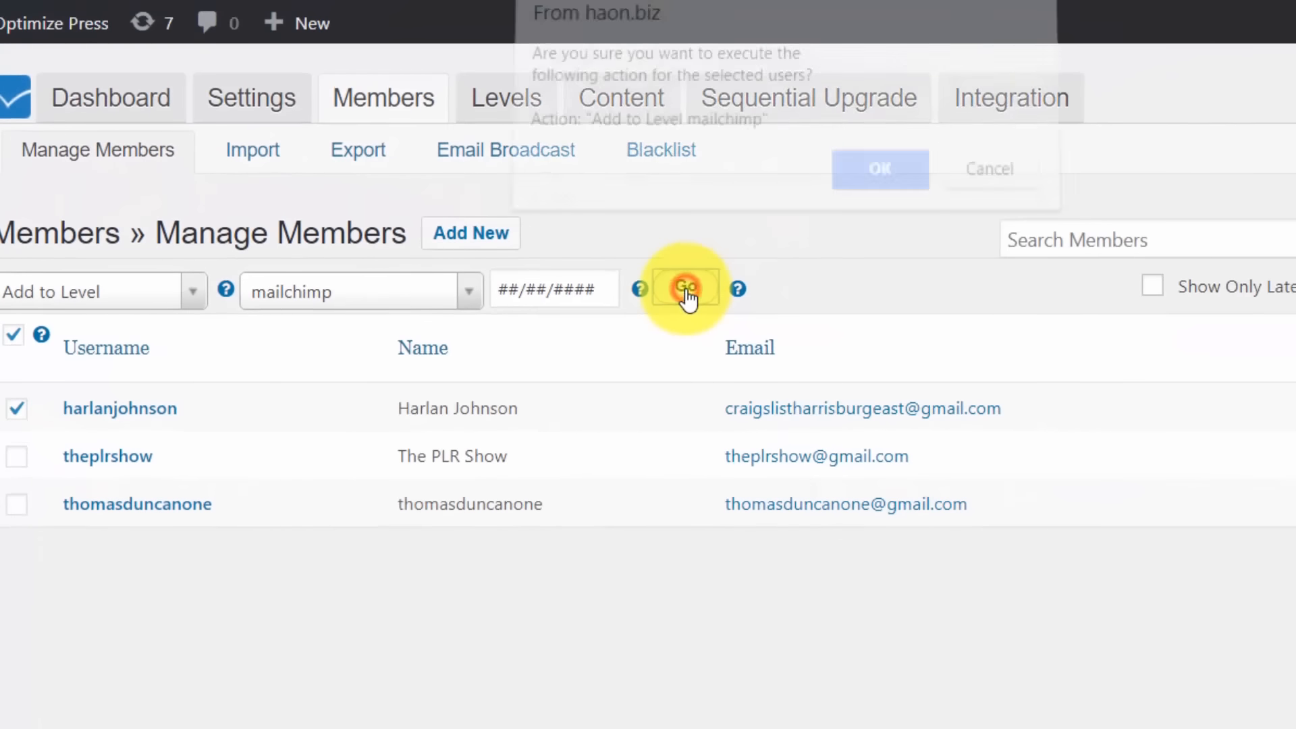
left_click(884, 187)
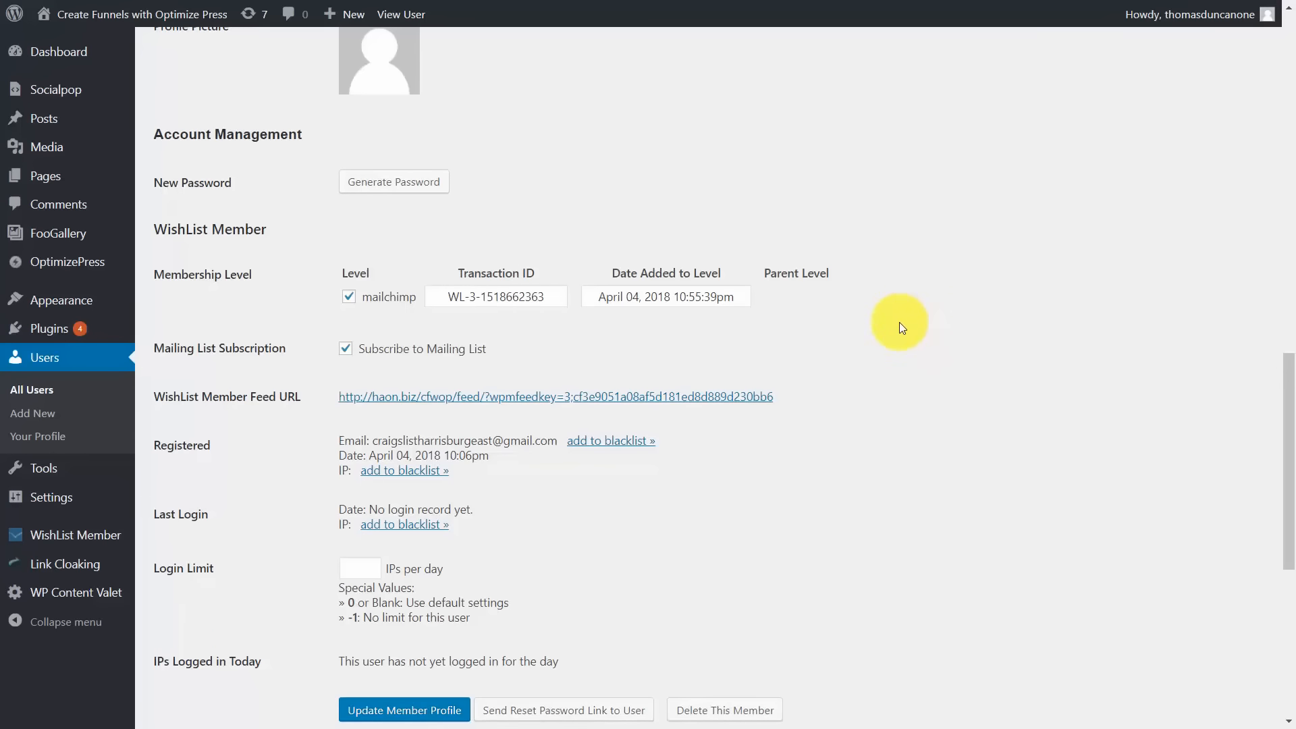
- Send a reset password link to the member from their profile
scroll(893, 328, "down", 3)
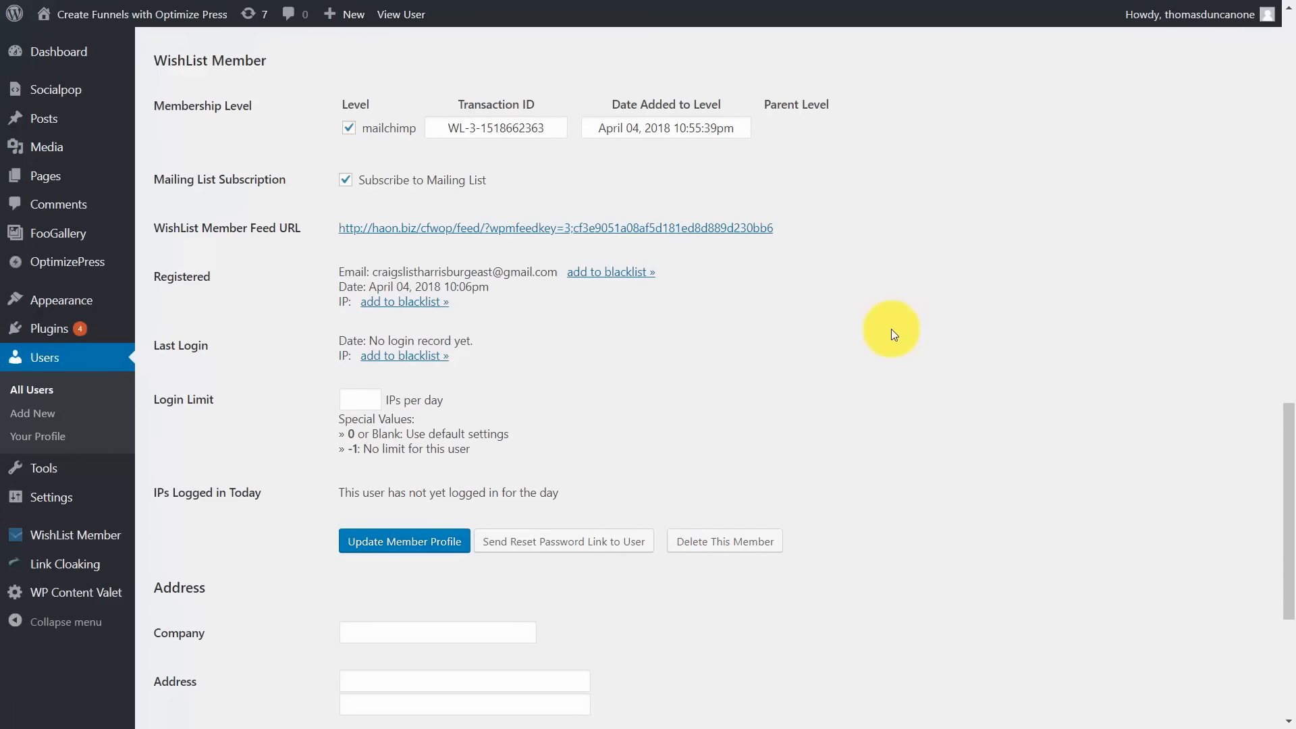
left_click(526, 547)
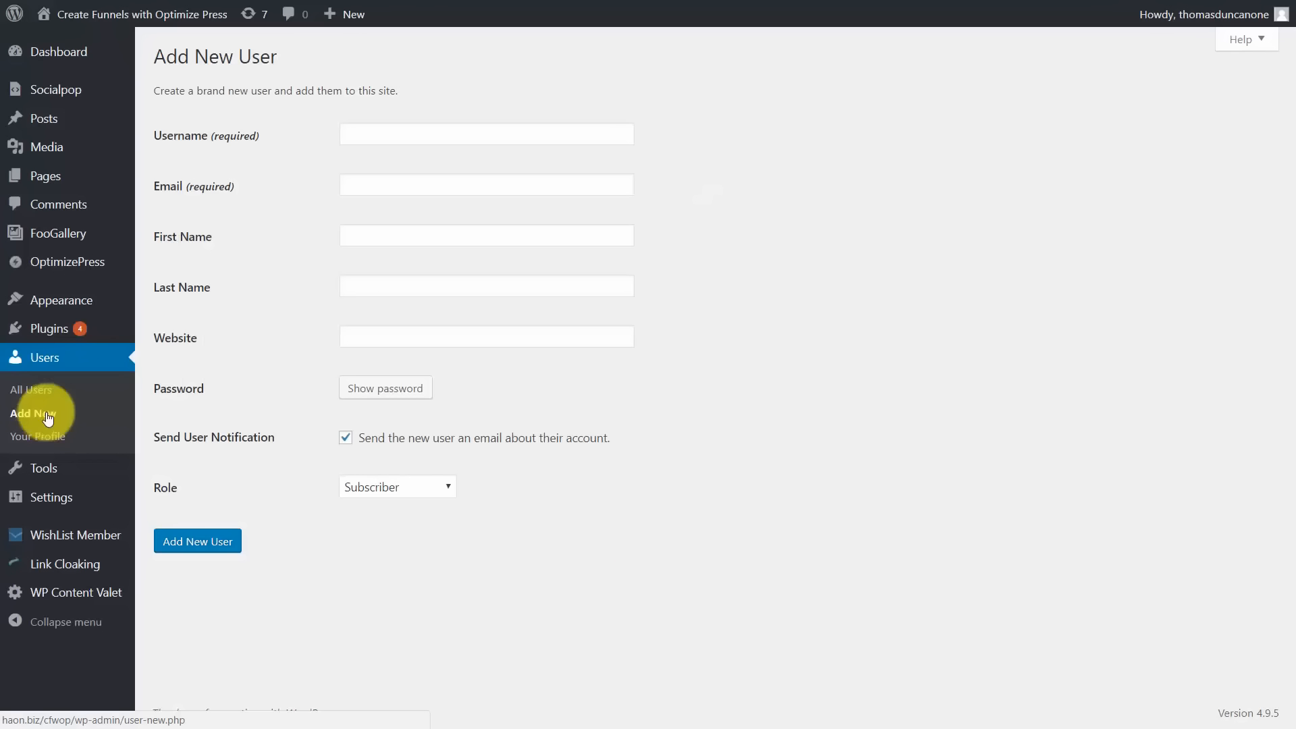
- Search the WordPress plugin directory for sendgrid
left_click(56, 335)
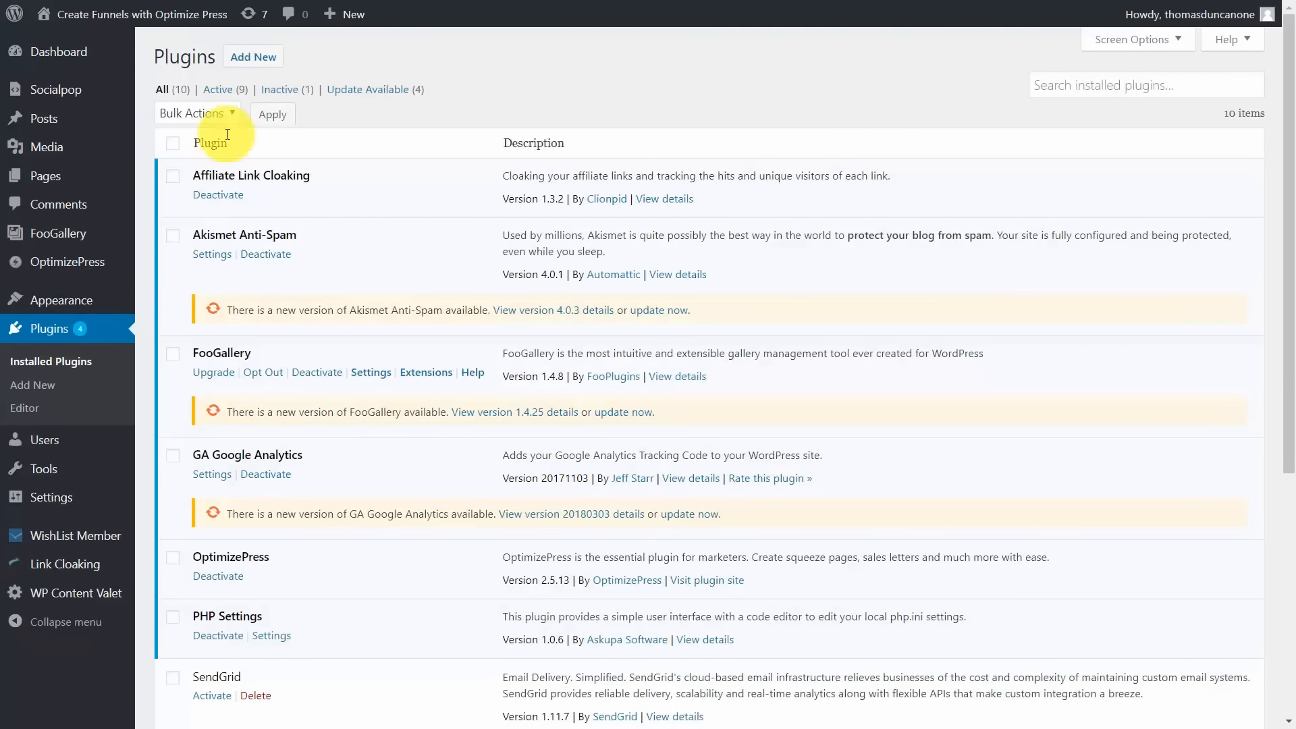
left_click(250, 60)
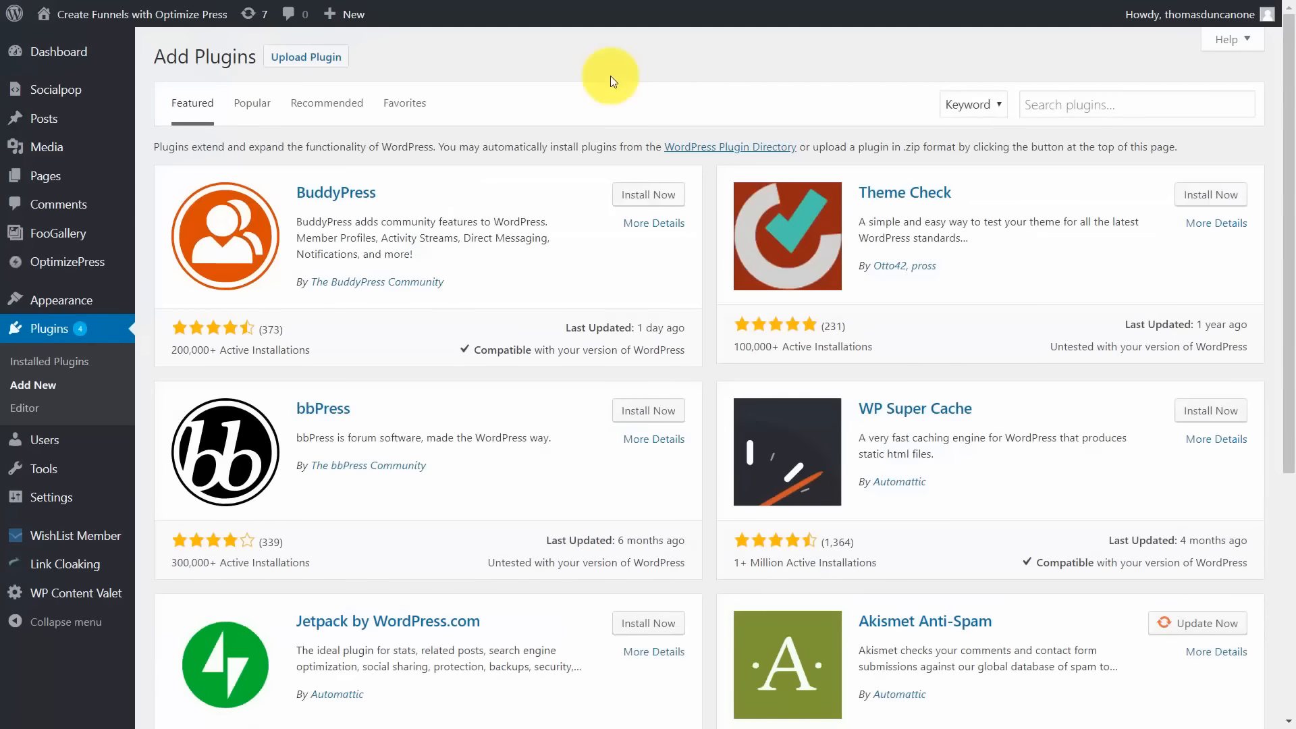
left_click(1040, 108)
type("sendgr")
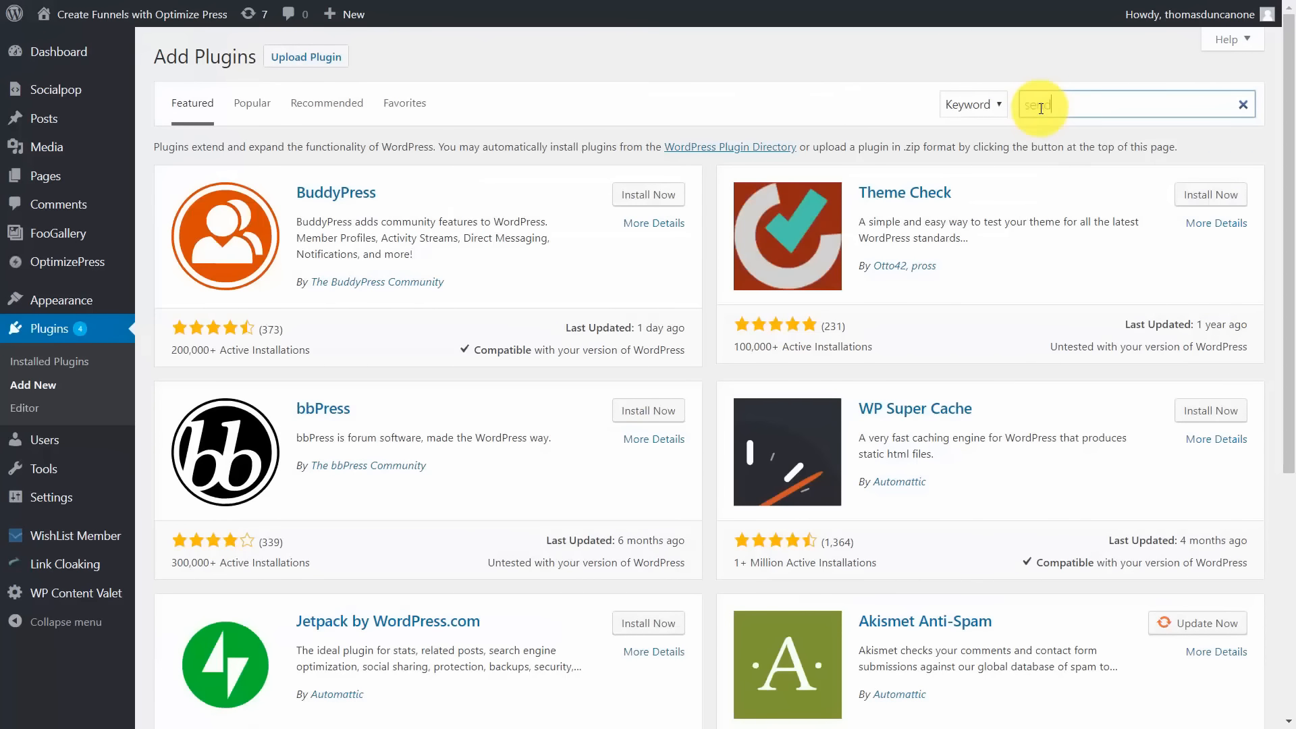
type("id")
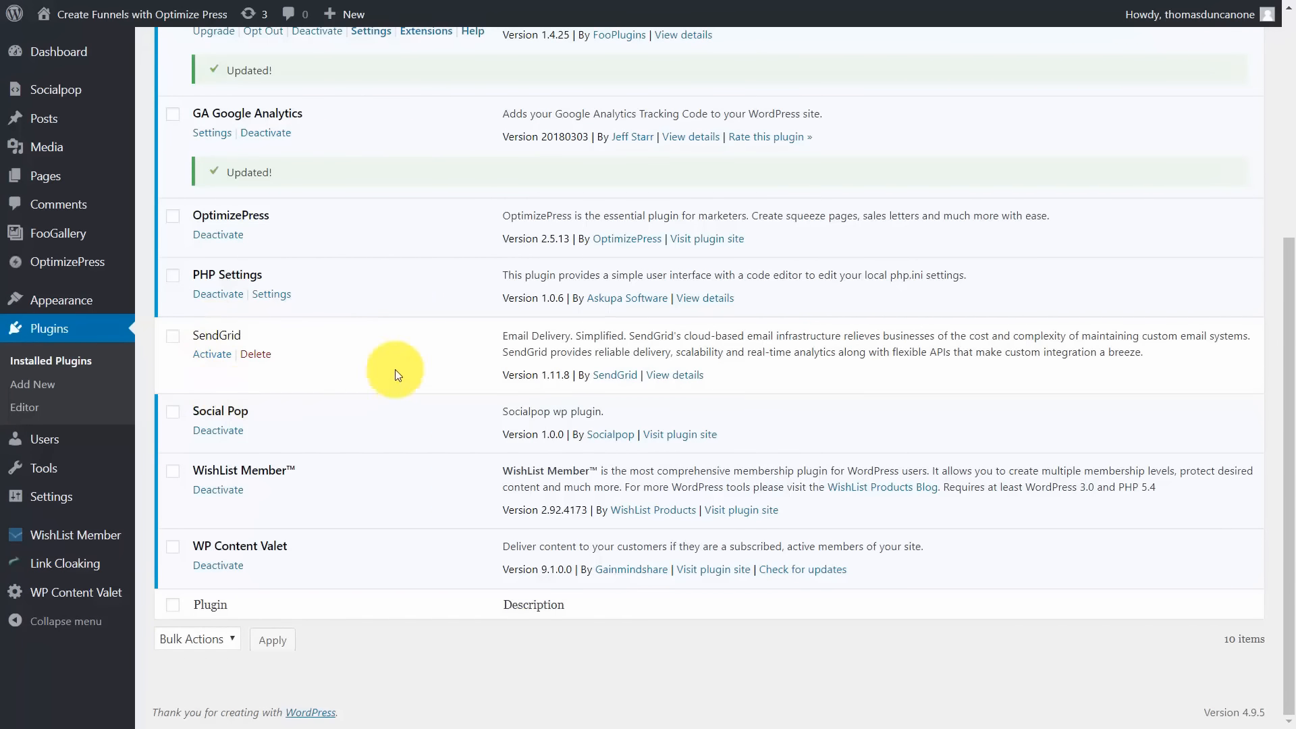
- Activate the installed SendGrid plugin and open its settings page
left_click(214, 356)
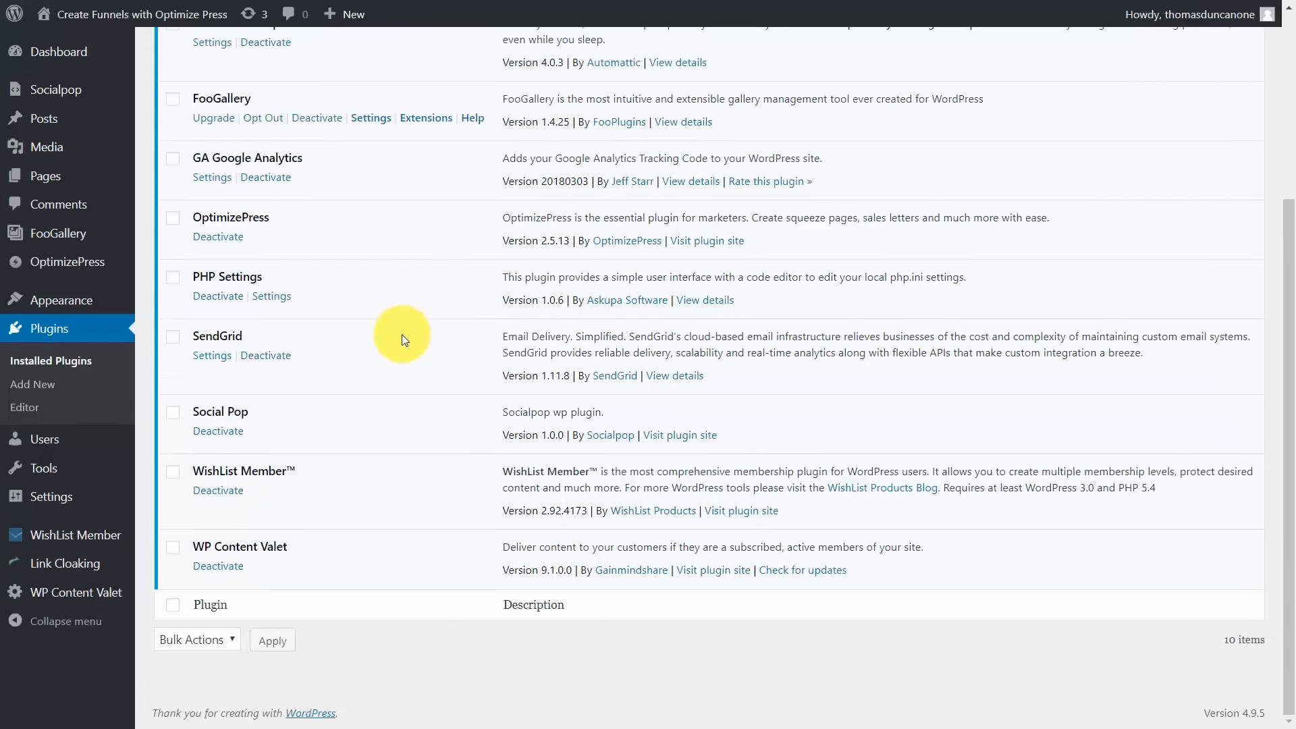
mouse_move(51, 499)
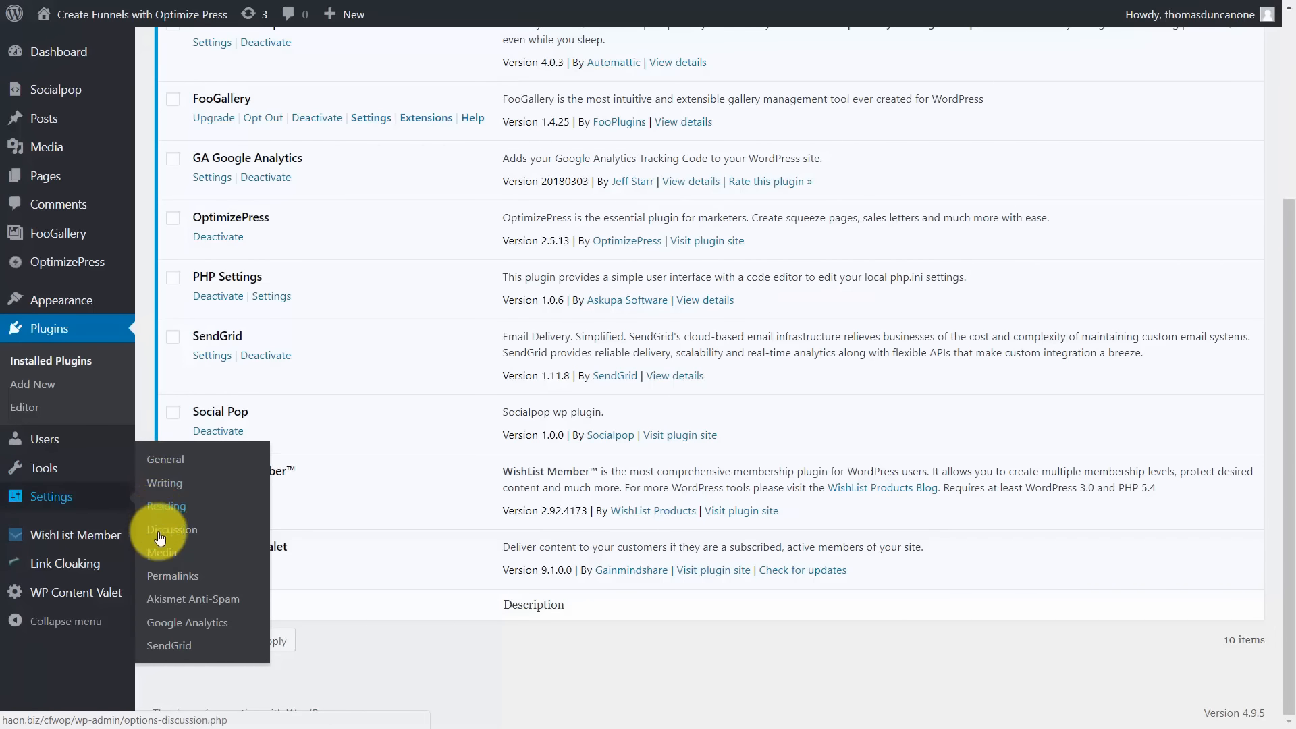
left_click(177, 648)
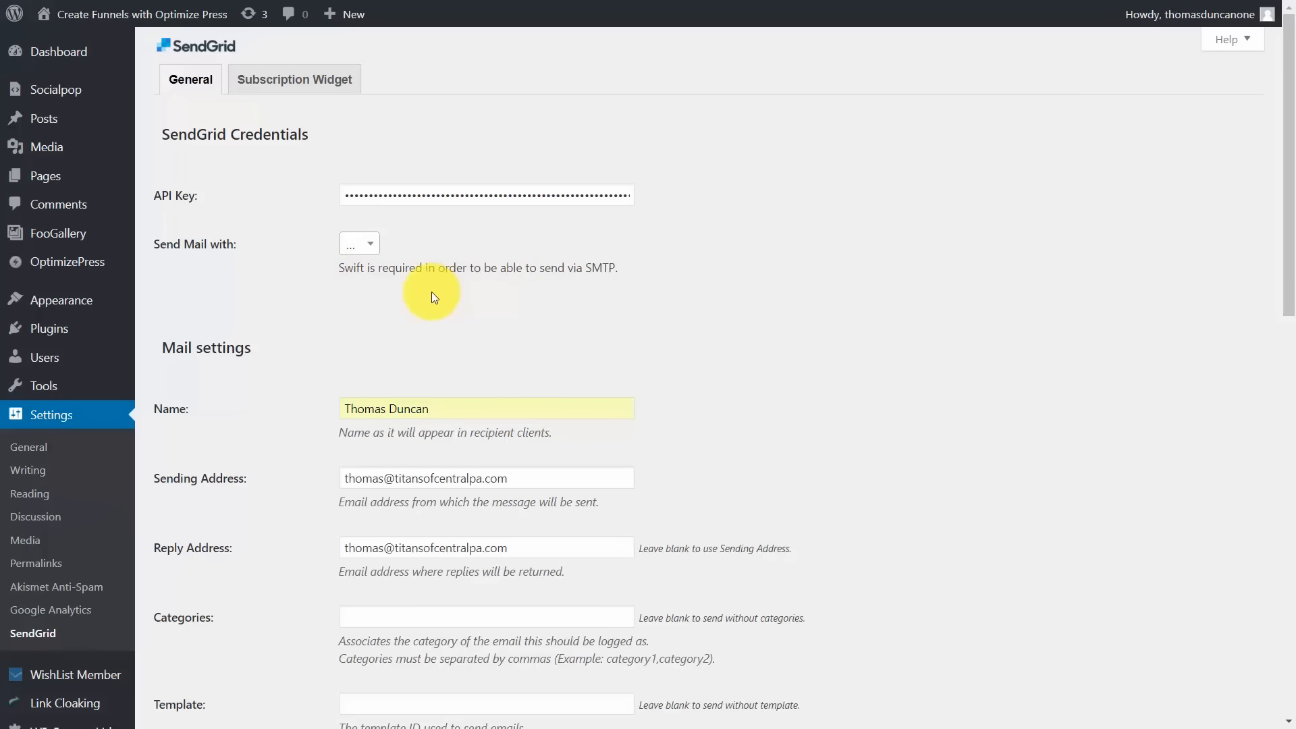
- Find the Swift Mailer plugin by searching for swift mailer, install it and activate it
mouse_move(74, 333)
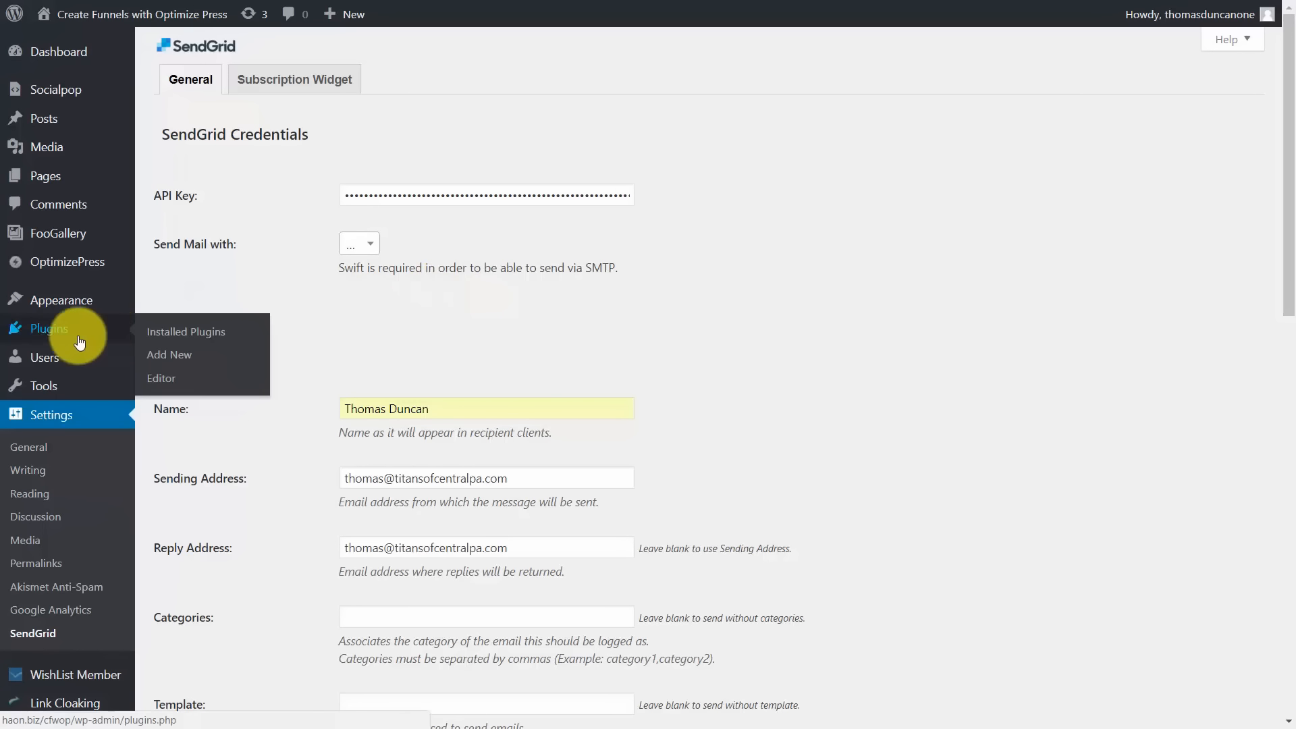
left_click(165, 358)
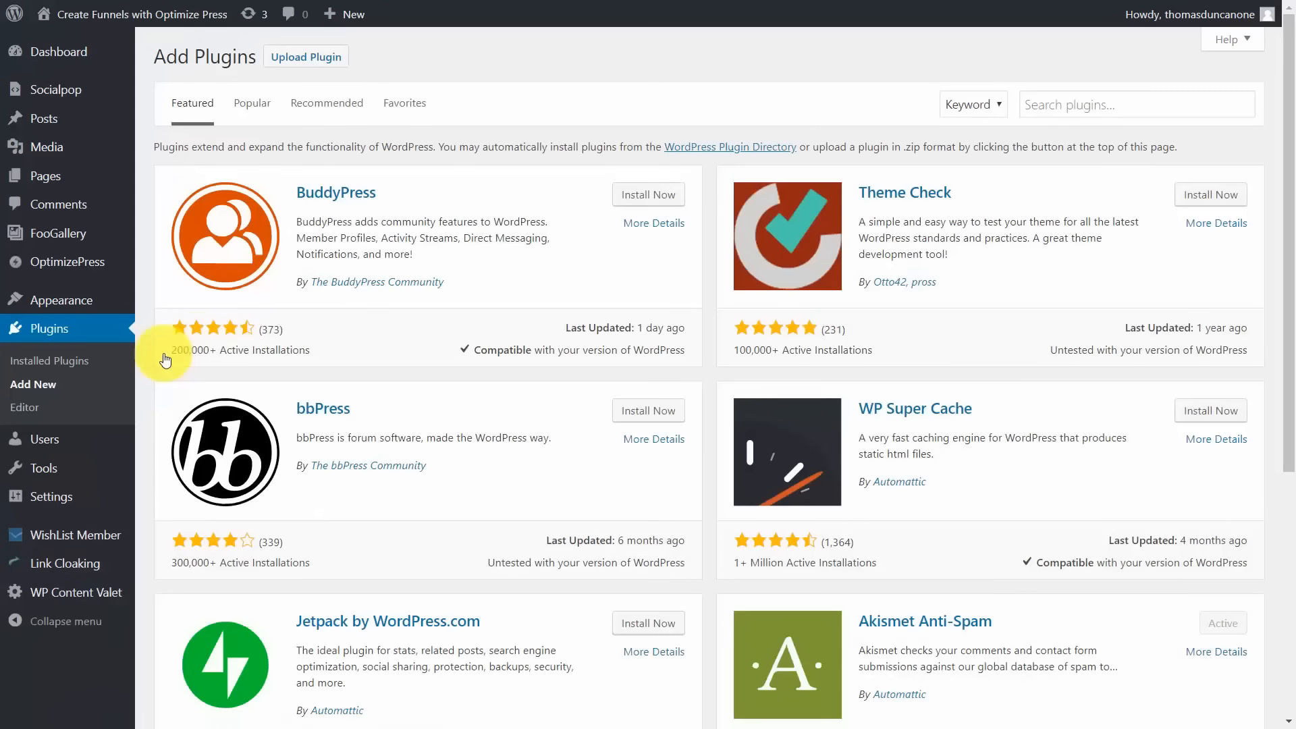
left_click(1046, 102)
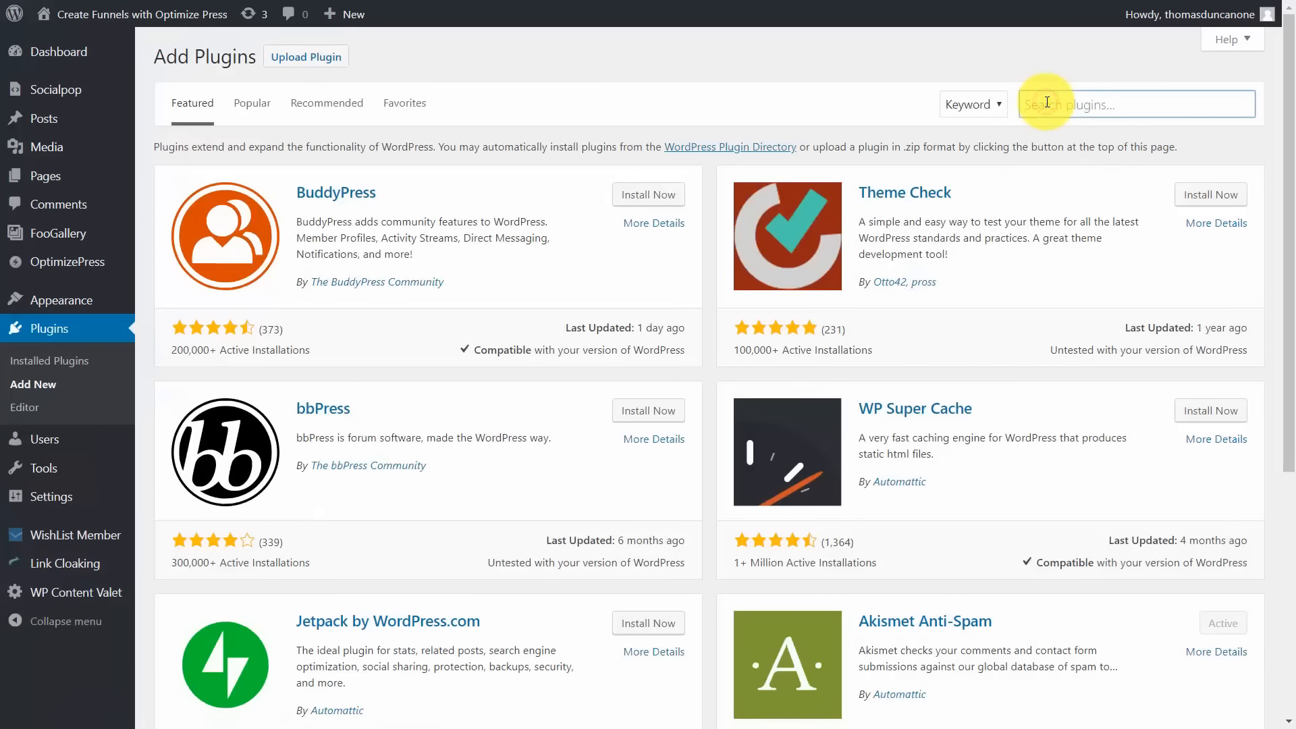
type("swift")
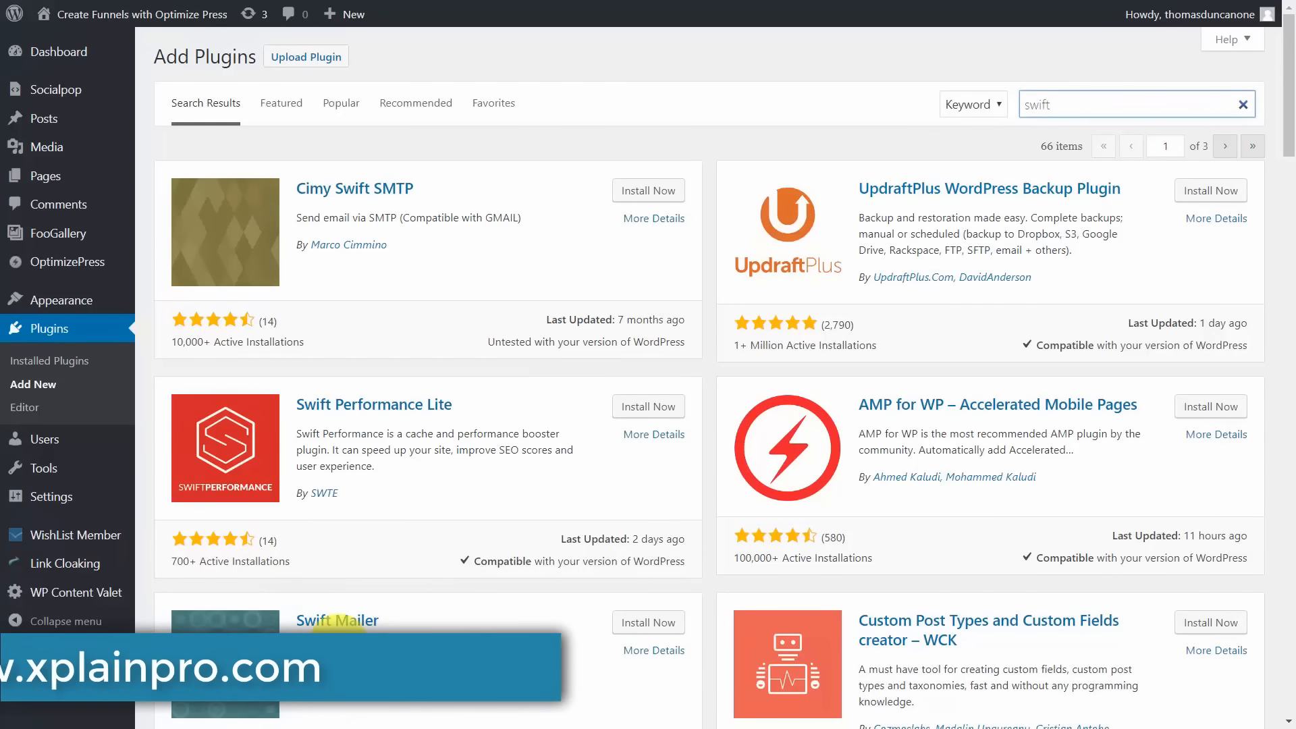
type("mail")
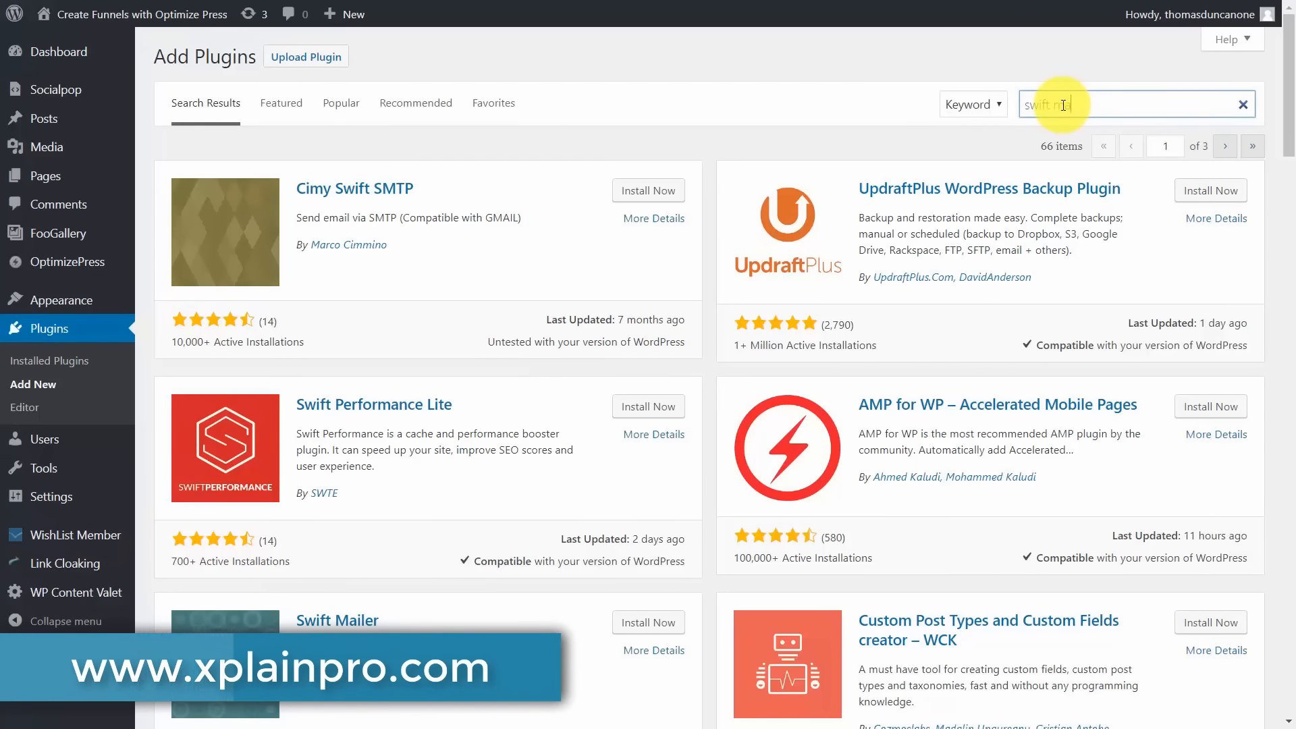
type("er")
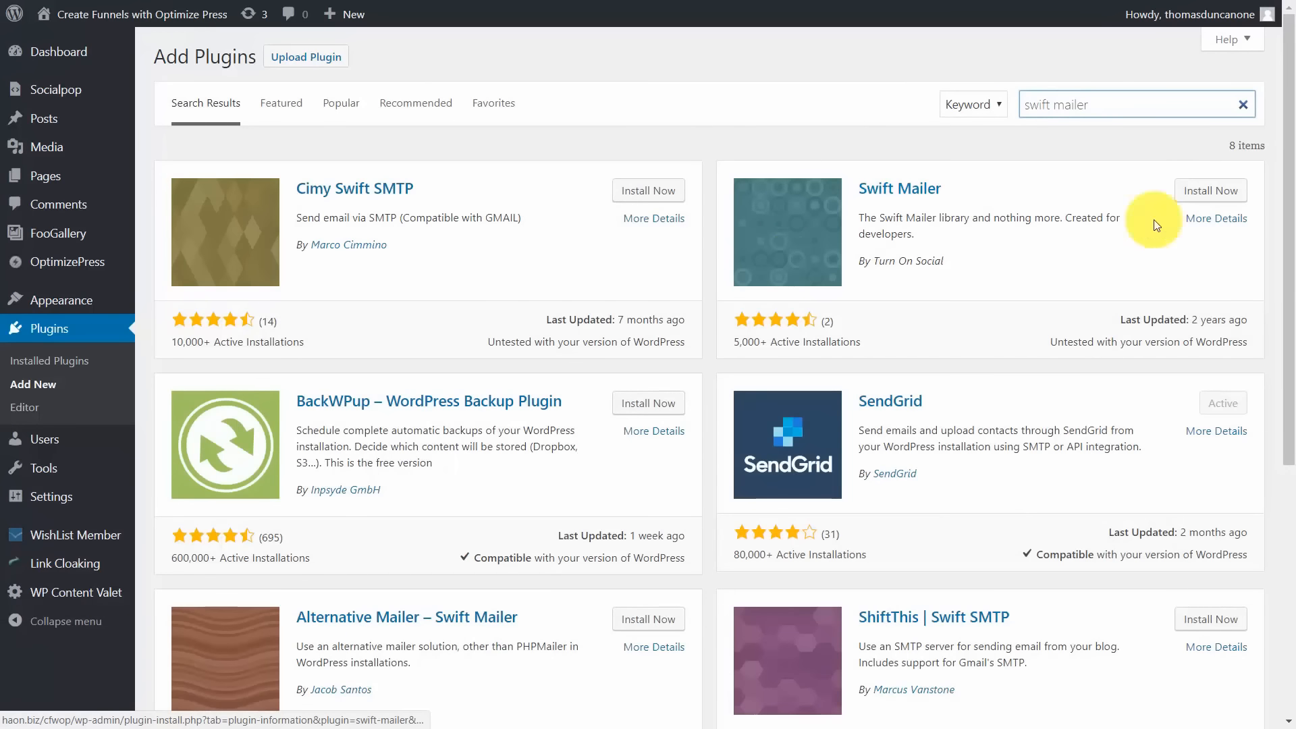
left_click(1201, 195)
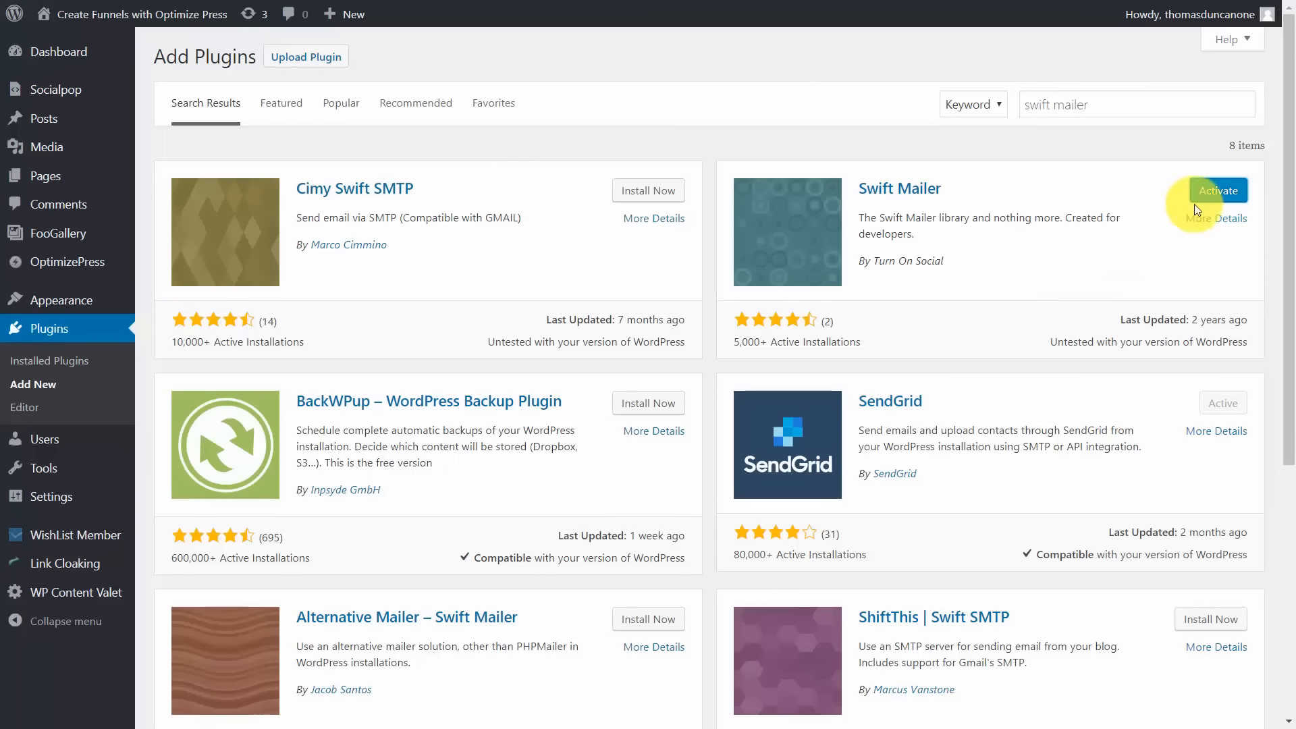
left_click(1204, 193)
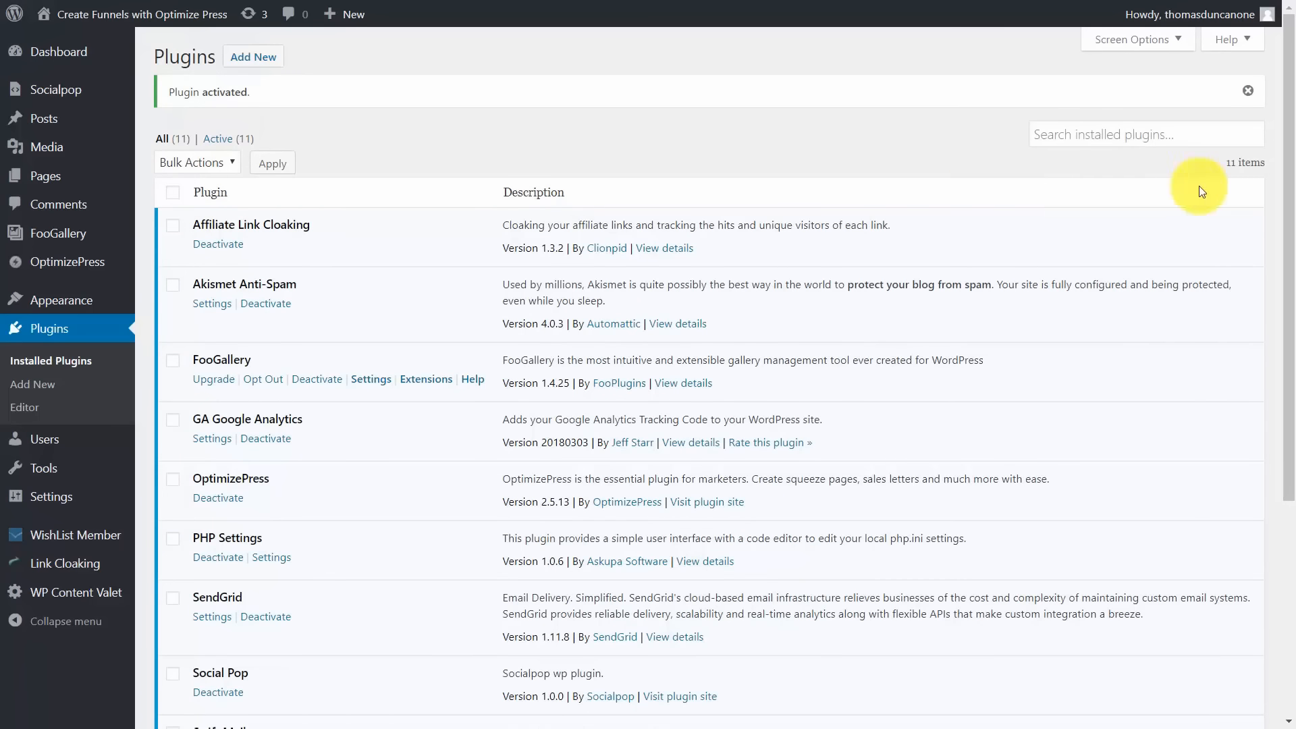
- Reopen the SendGrid plugin settings and check the available options for Send Mail with
scroll(966, 293, "down", 4)
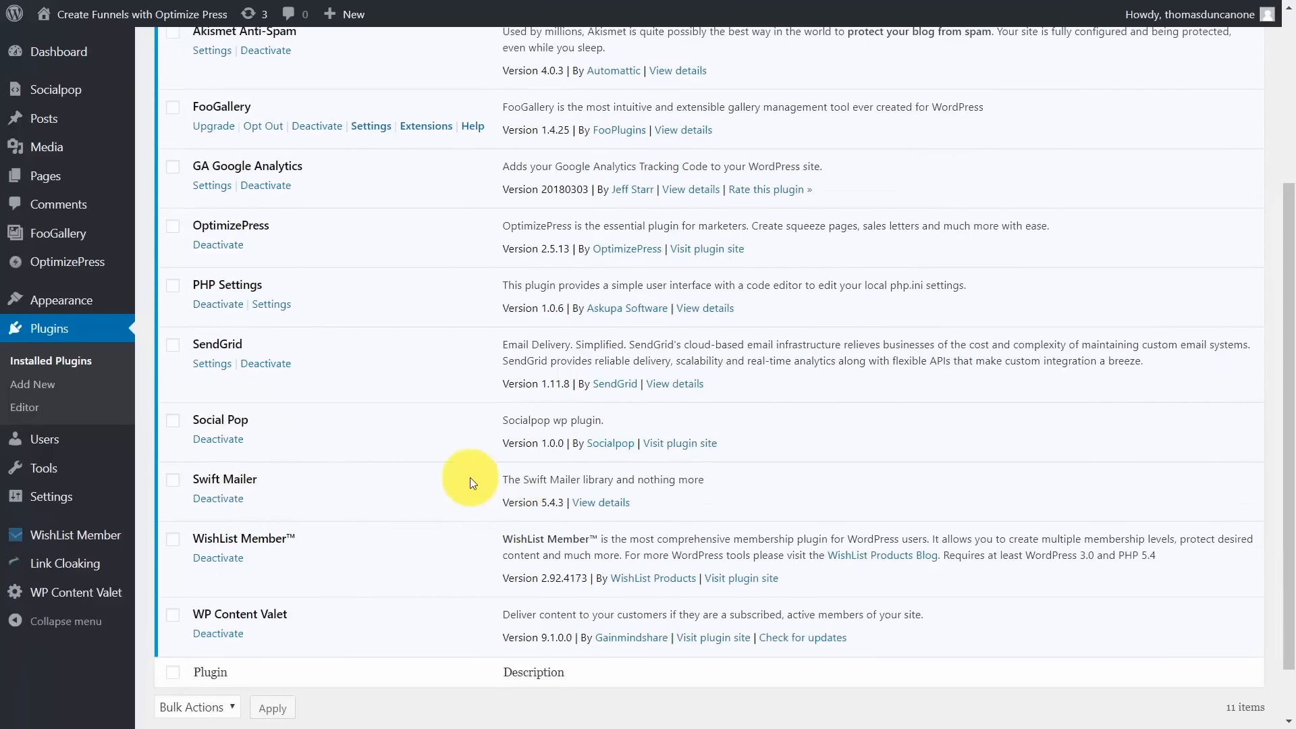
left_click(211, 363)
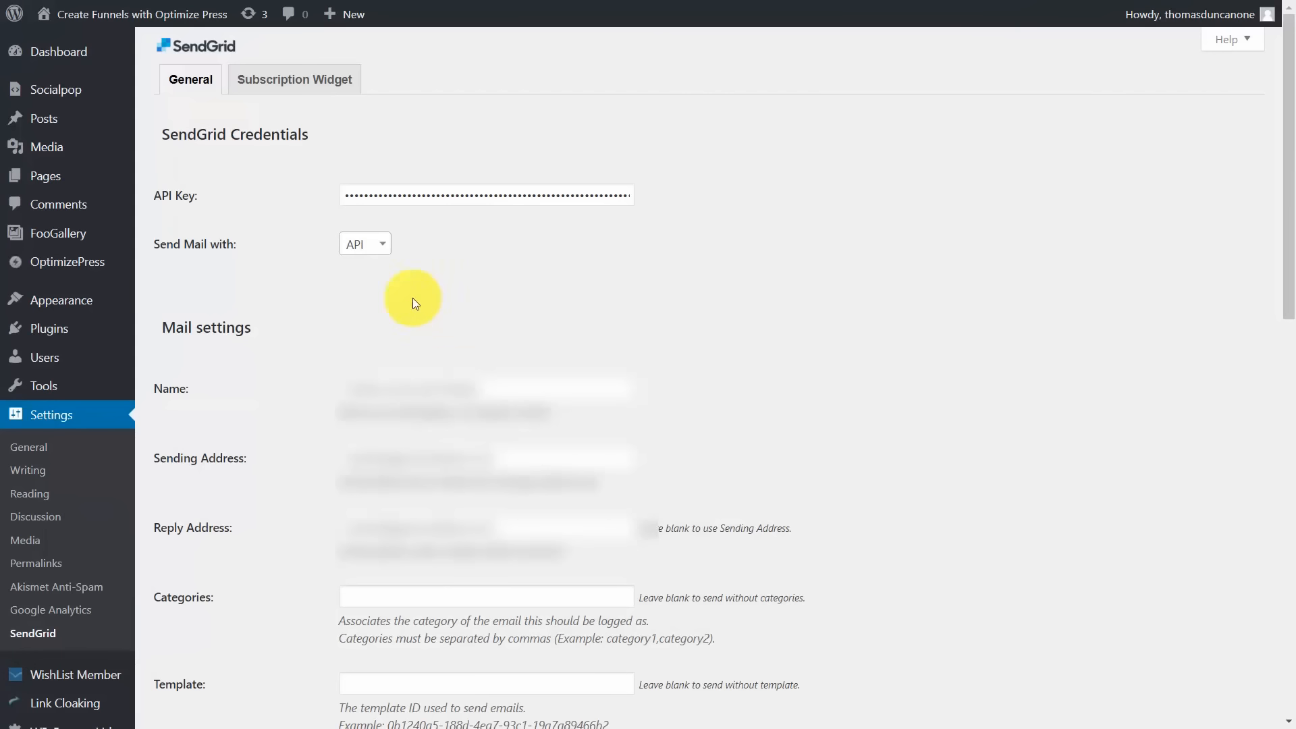
left_click(382, 250)
left_click(381, 251)
left_click(382, 253)
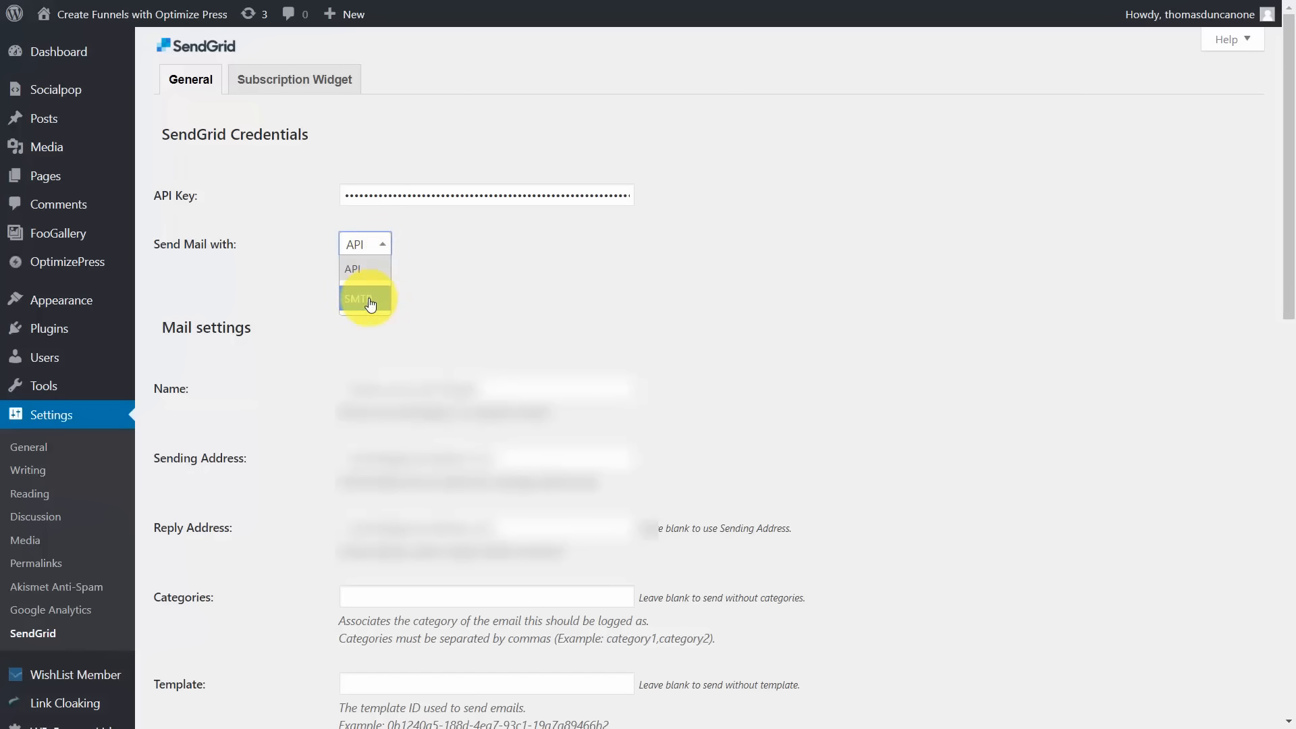
left_click(571, 274)
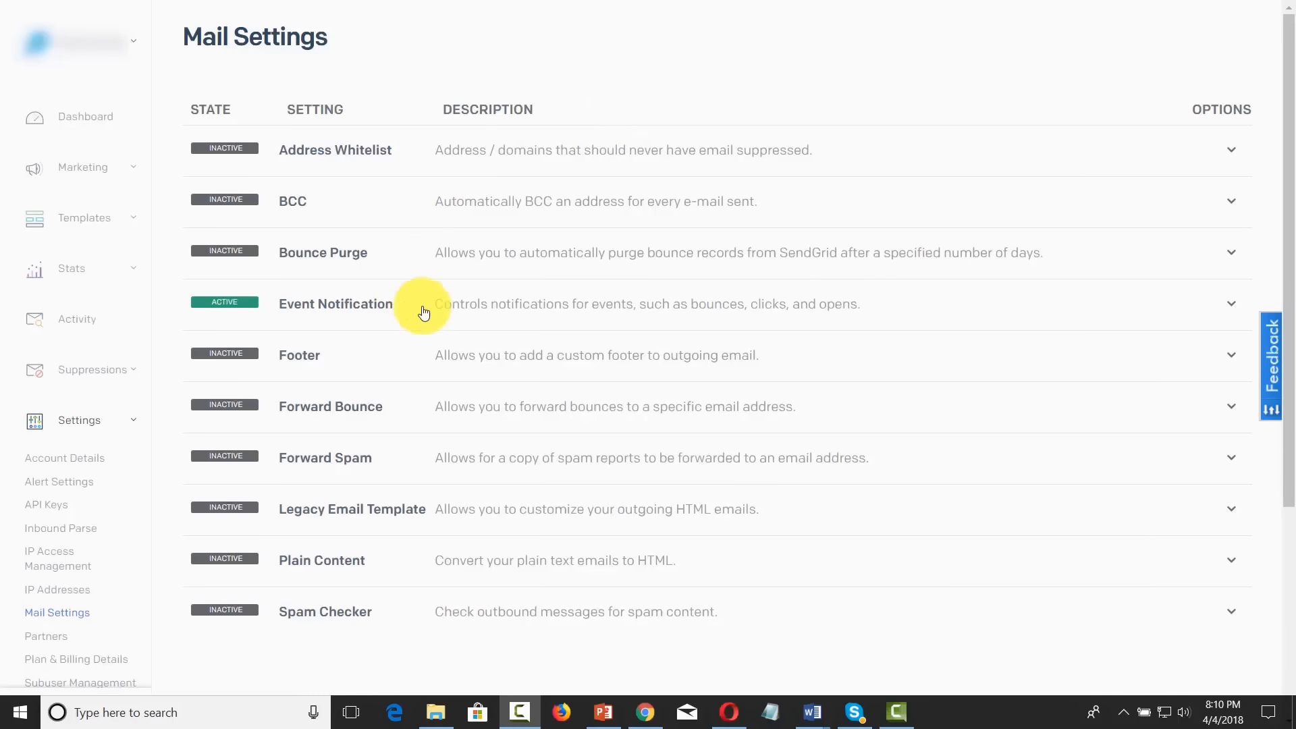
- Examine the Event Notification mail setting in the SendGrid account and the SendGrid plugin settings in WordPress
left_click(561, 311)
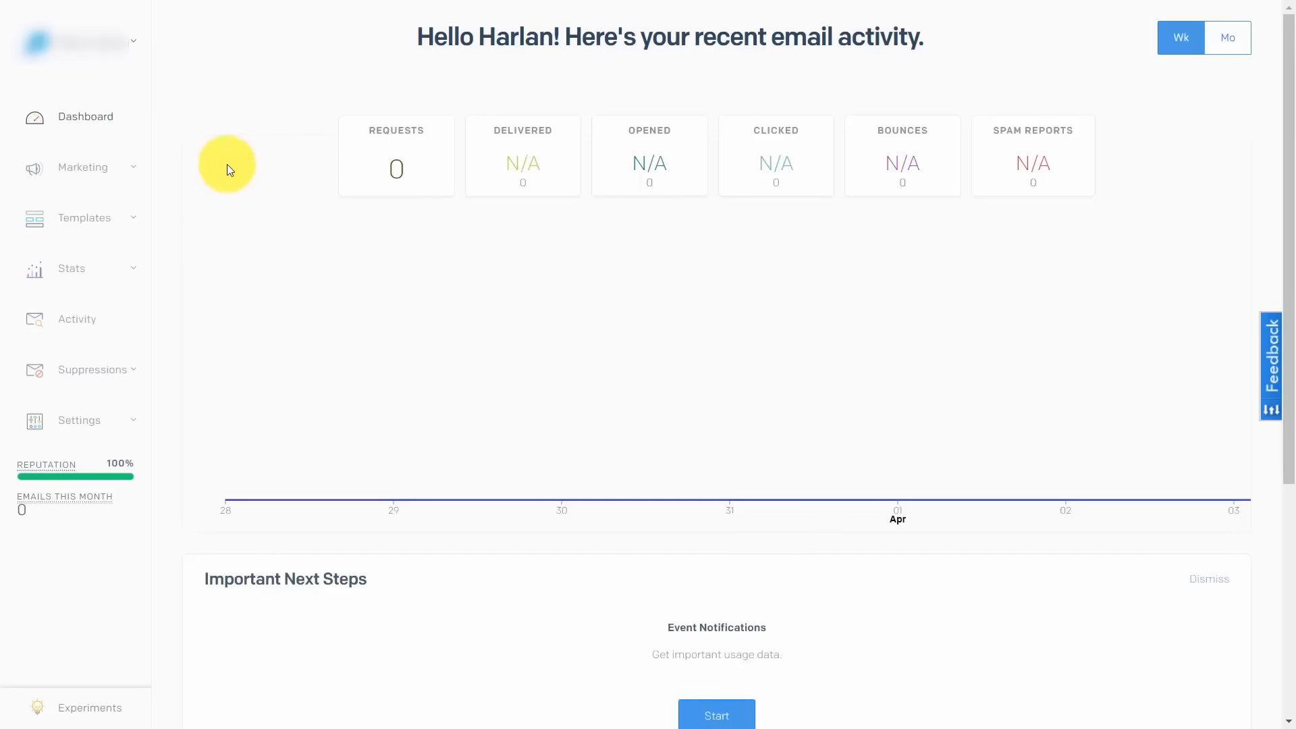
mouse_move(232, 289)
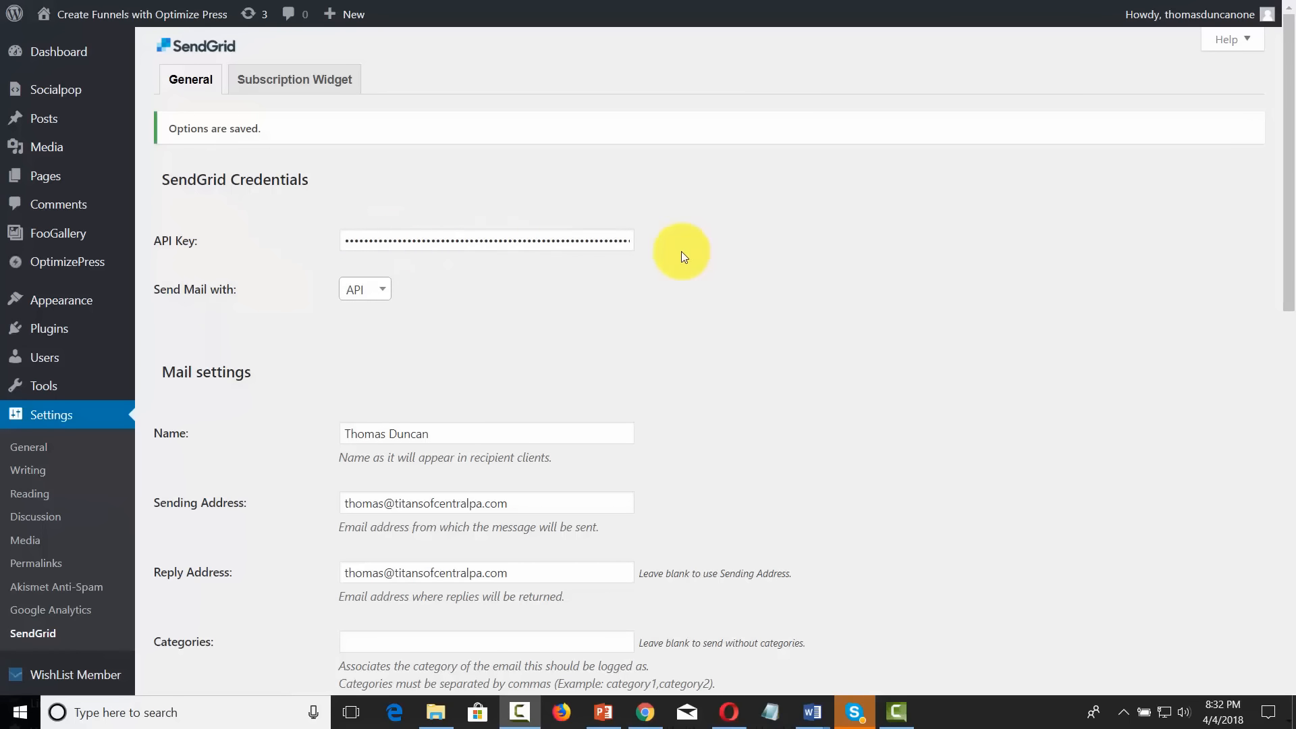
scroll(796, 351, "down", 10)
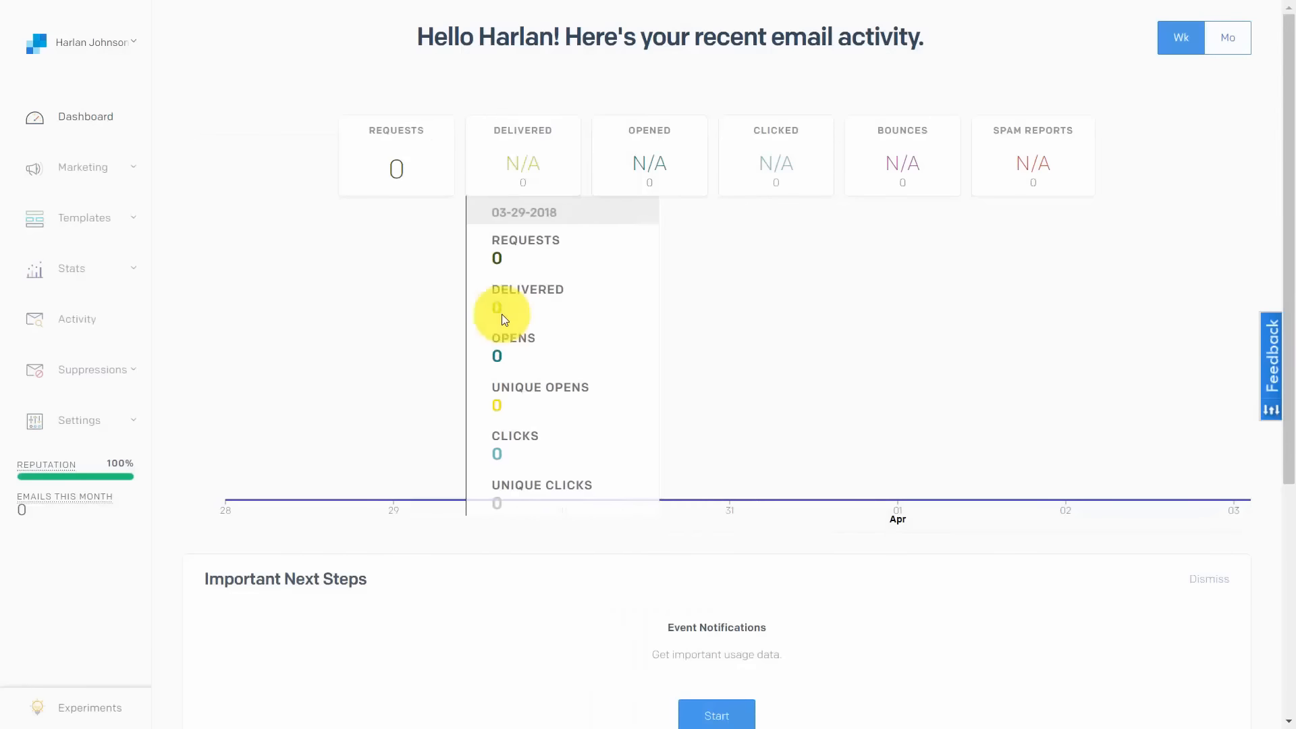
- In the SendGrid account, create a Full Access API key named Titans of Central PA, copy it and finish
left_click(132, 423)
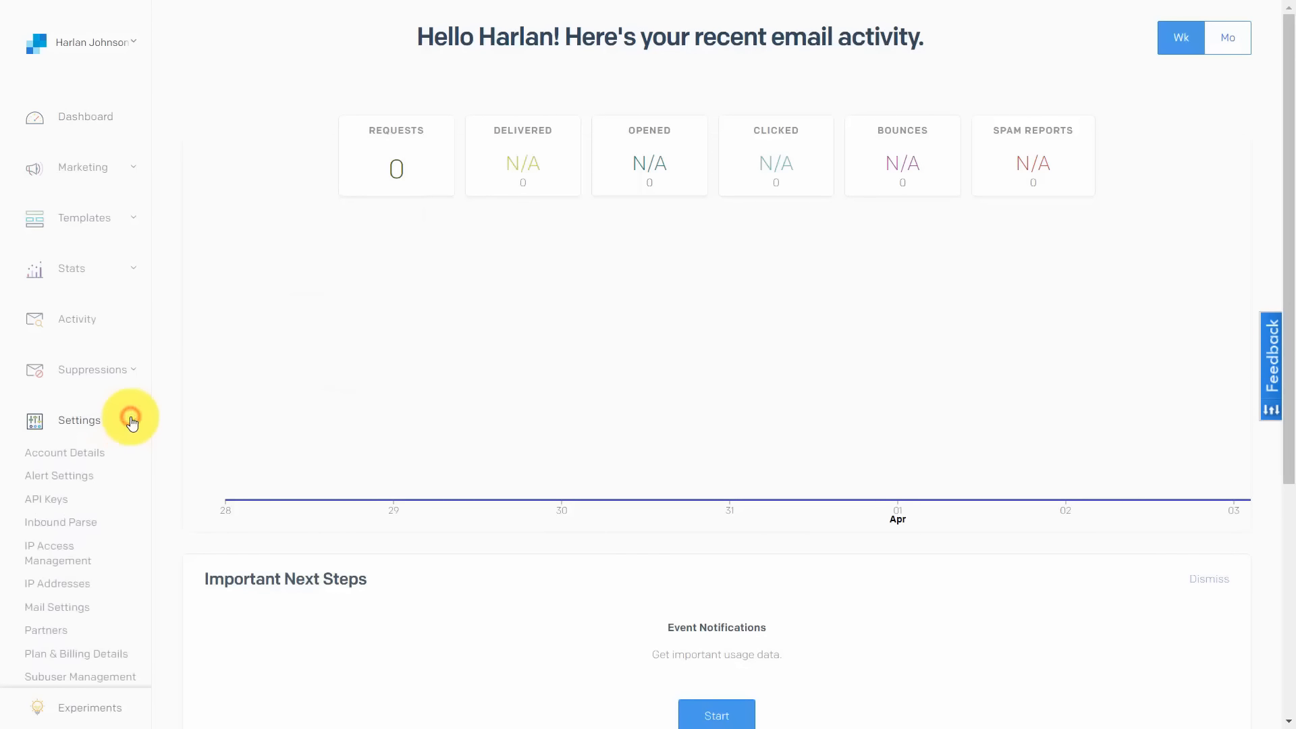
scroll(130, 422, "down", 1)
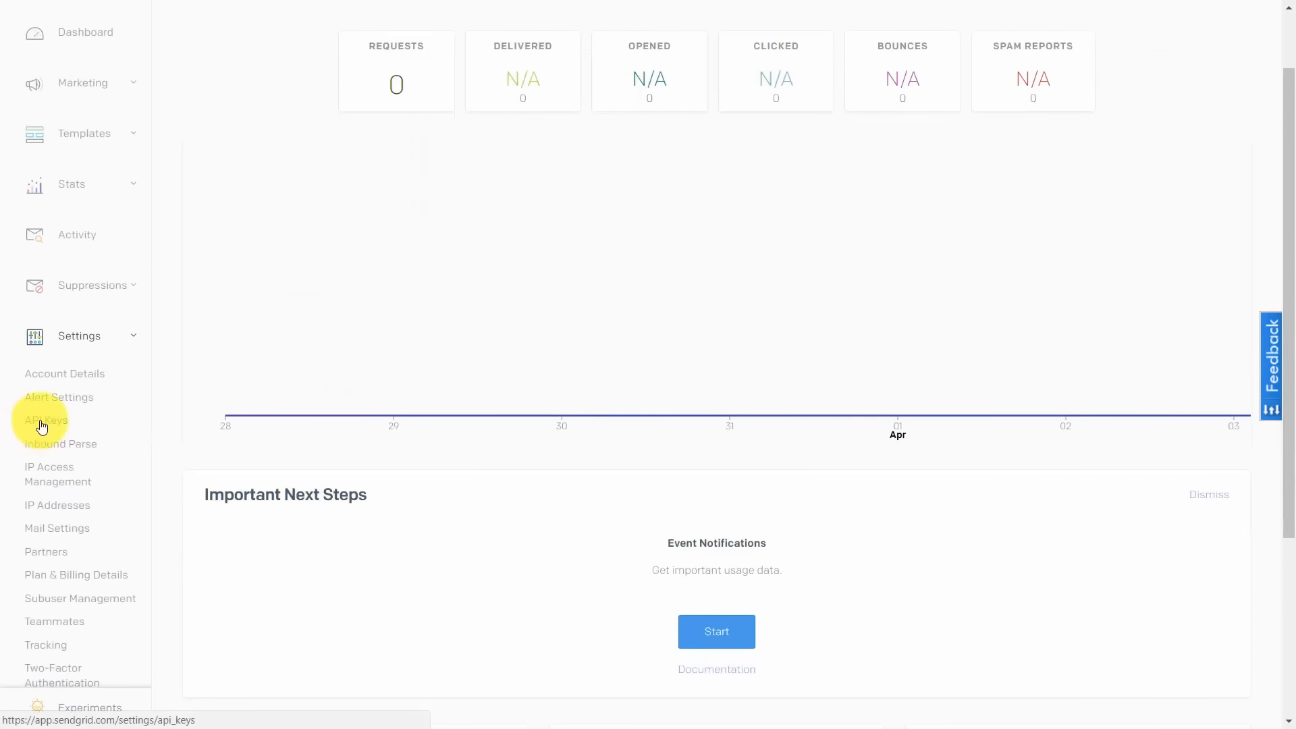
left_click(41, 424)
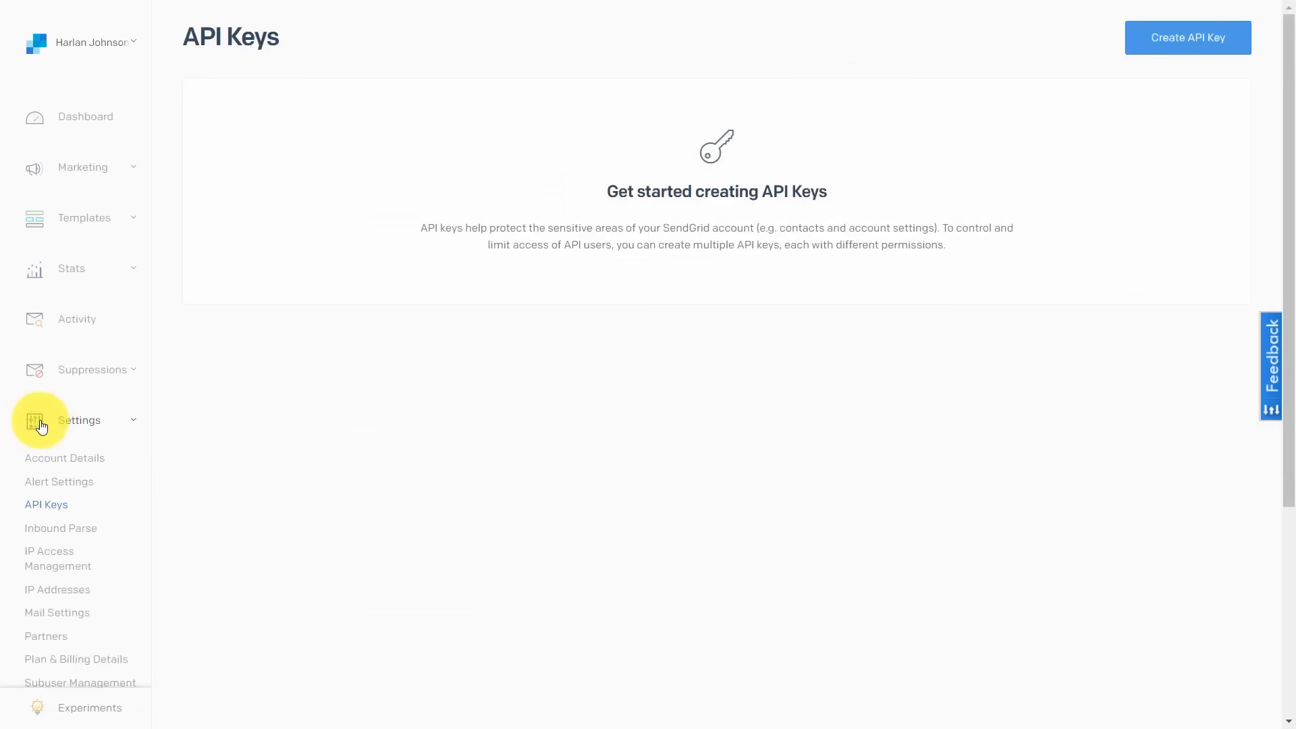
left_click(1160, 46)
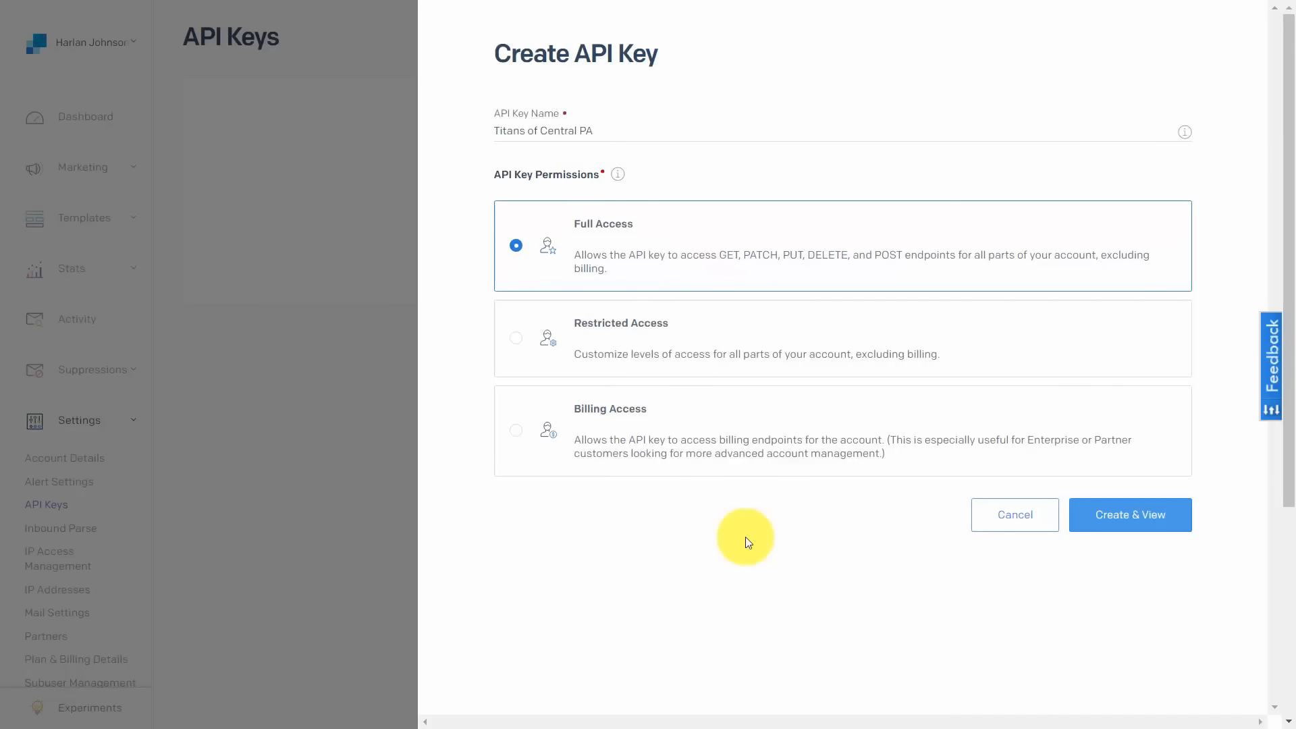
left_click(1124, 518)
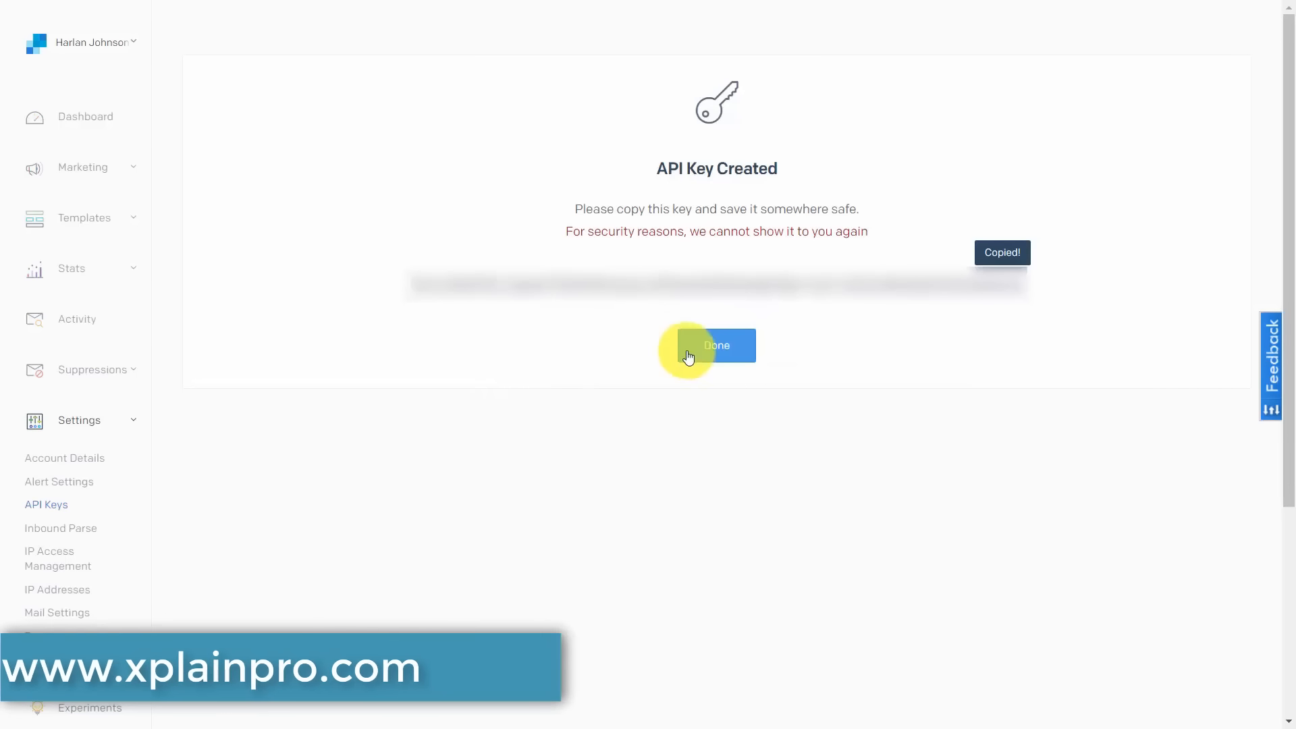
left_click(715, 352)
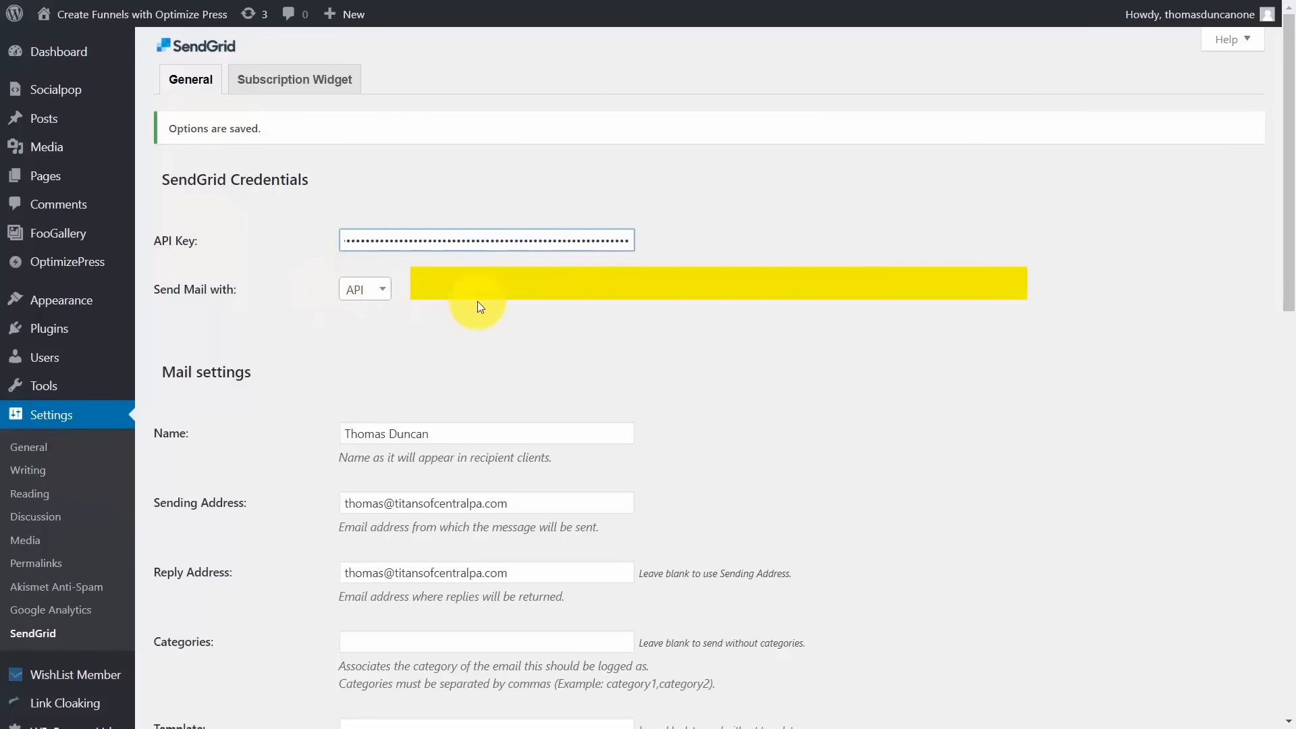
- Update the sender's name in the SendGrid plugin's mail settings and save the settings with API as the sending method
left_click(516, 301)
scroll(516, 302, "down", 3)
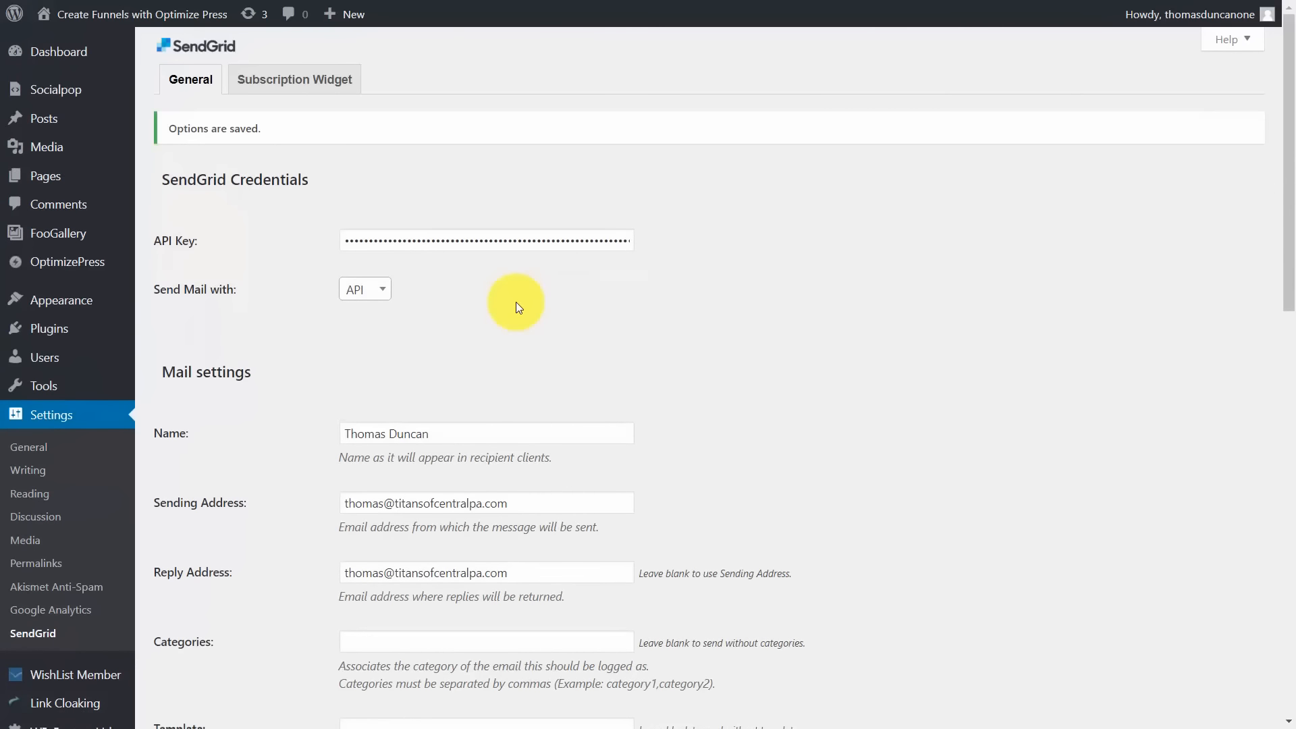
scroll(515, 301, "down", 12)
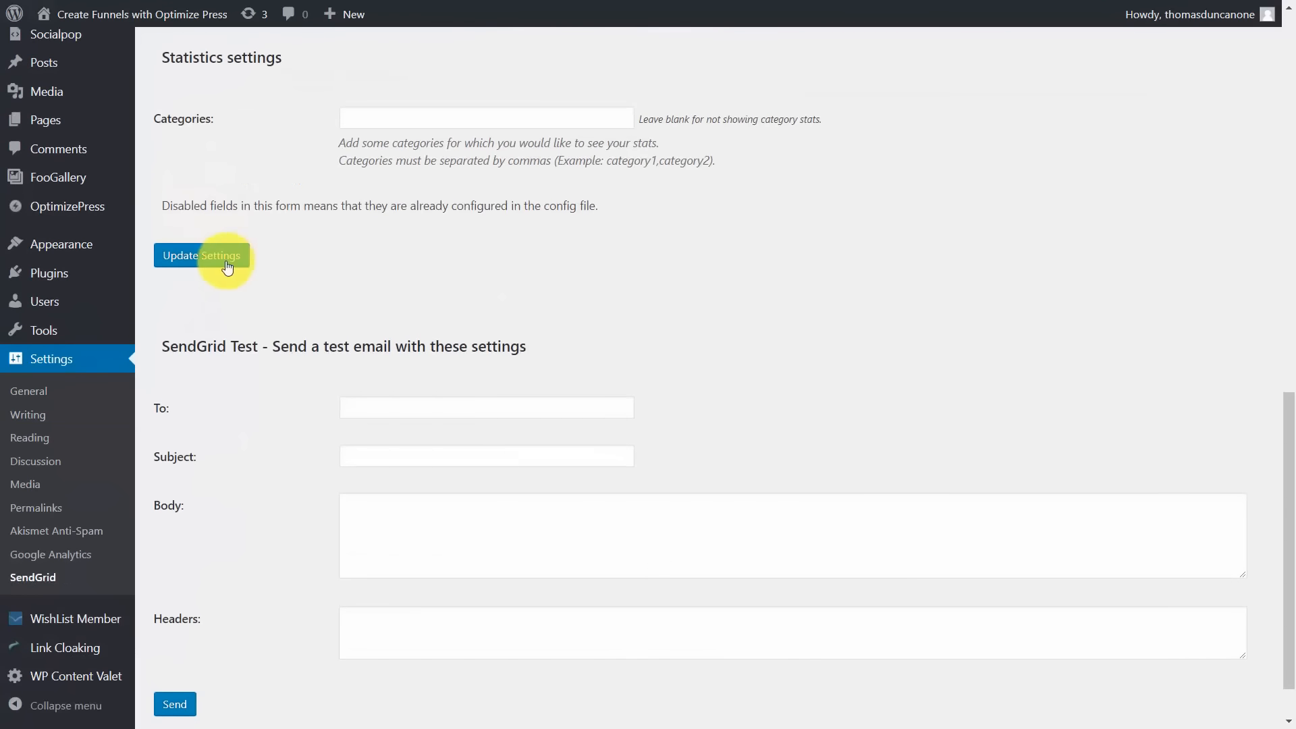
scroll(209, 274, "down", 2)
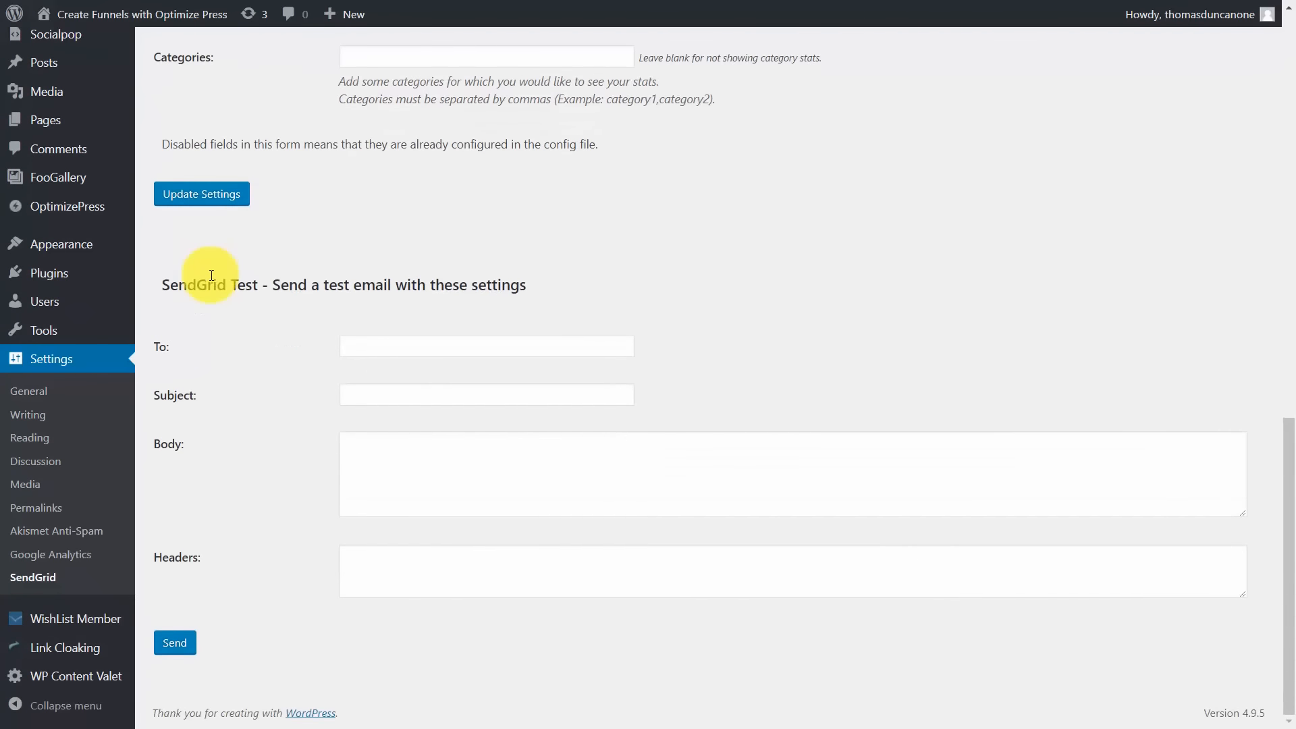
left_click(209, 200)
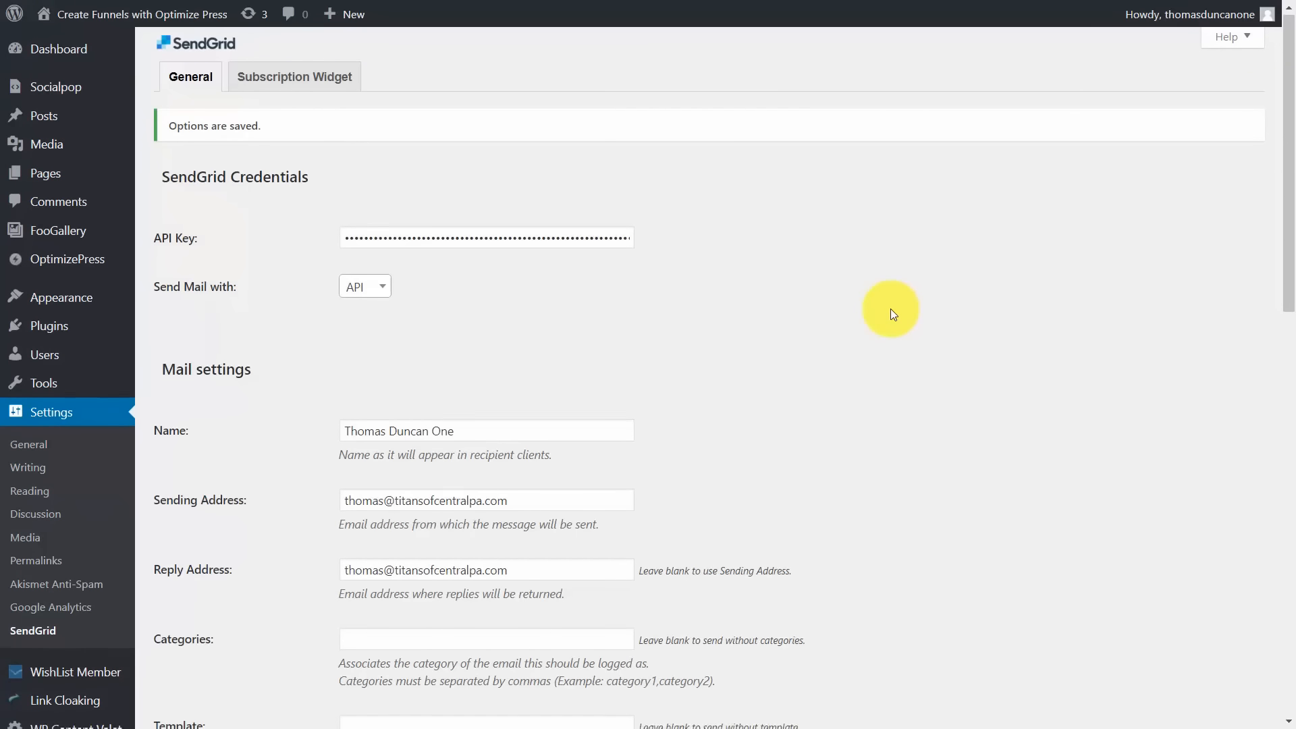
- Send a test email with the subject Now Is The Time Product and a thank-you message, and open the received email in Gmail
scroll(891, 309, "down", 9)
scroll(892, 312, "down", 5)
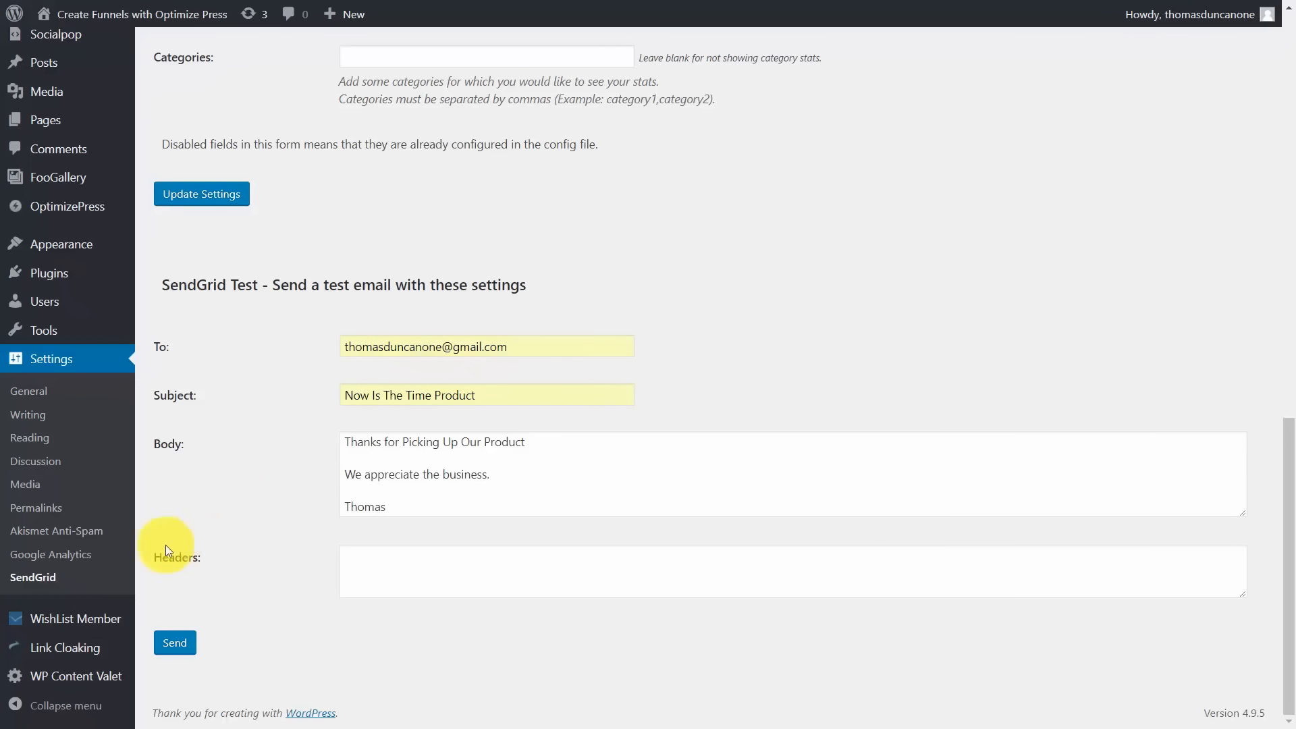
left_click(174, 641)
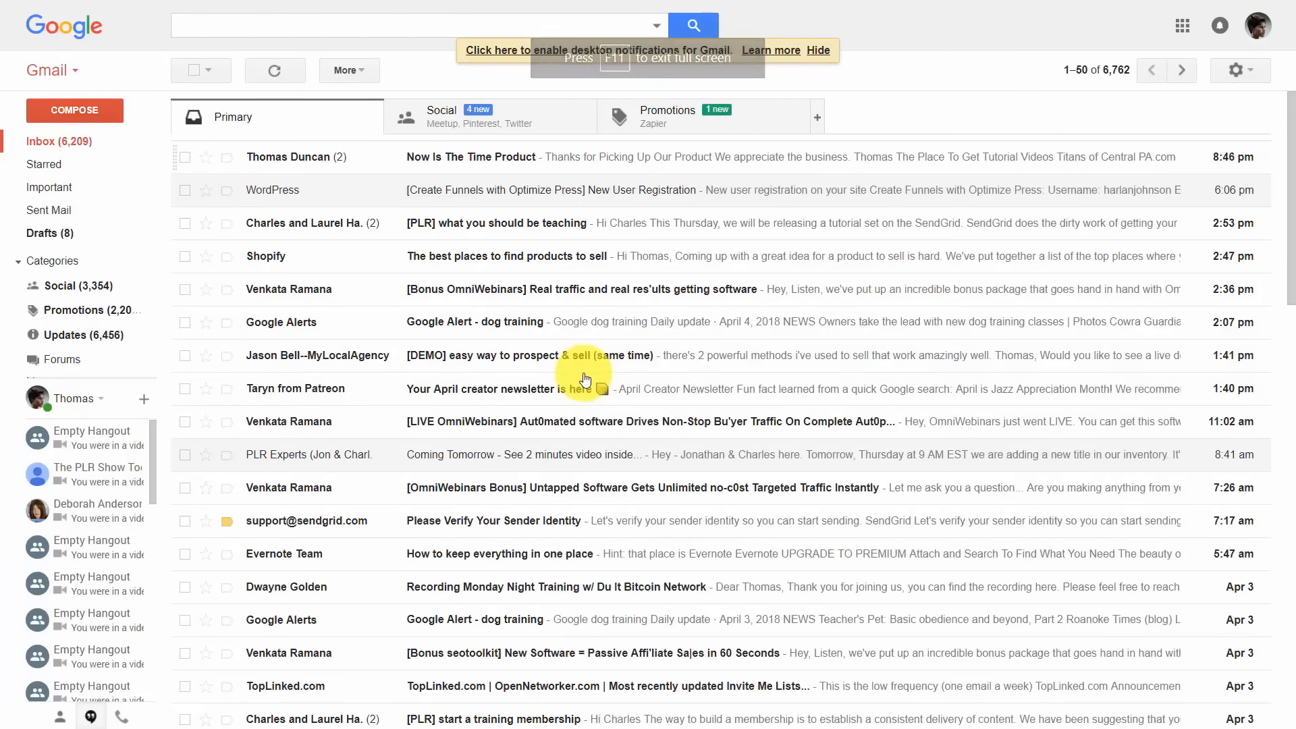
left_click(478, 161)
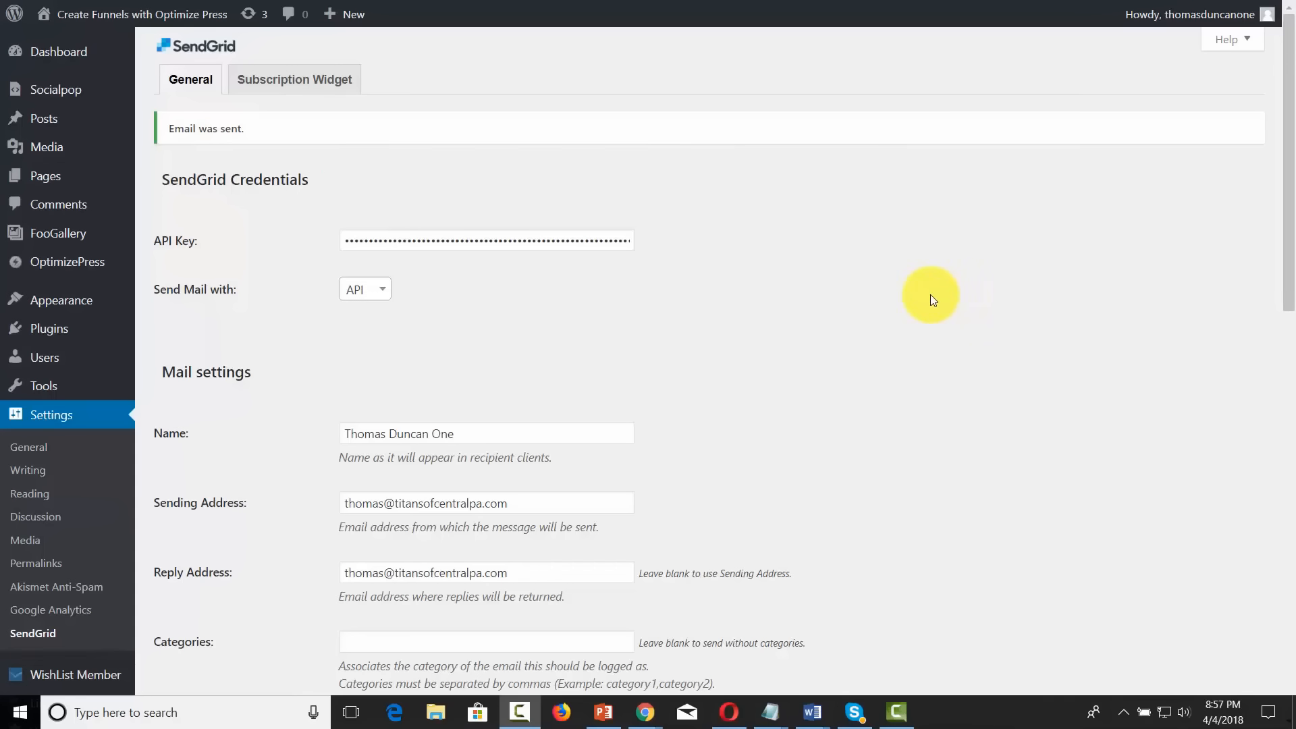
- In the SendGrid account, create a transactional template named Titans of Central Pa and save it
scroll(930, 295, "down", 6)
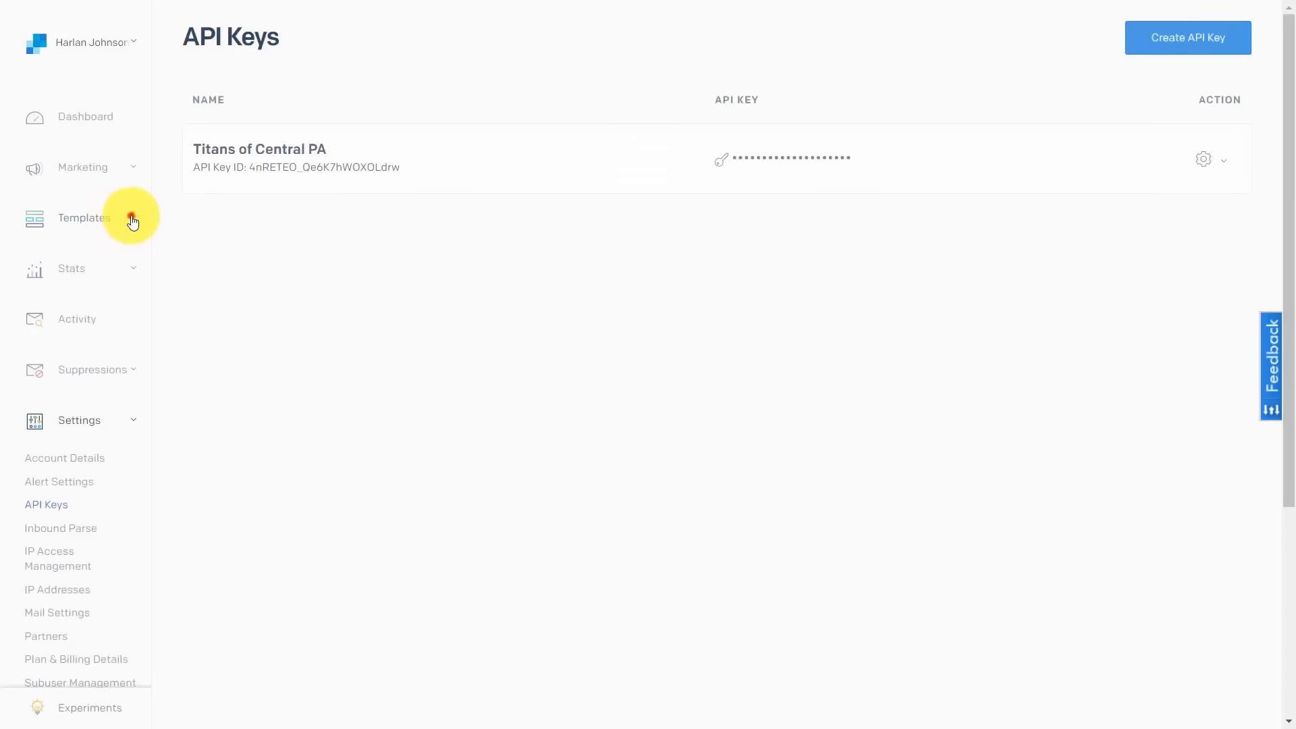
left_click(128, 217)
left_click(88, 262)
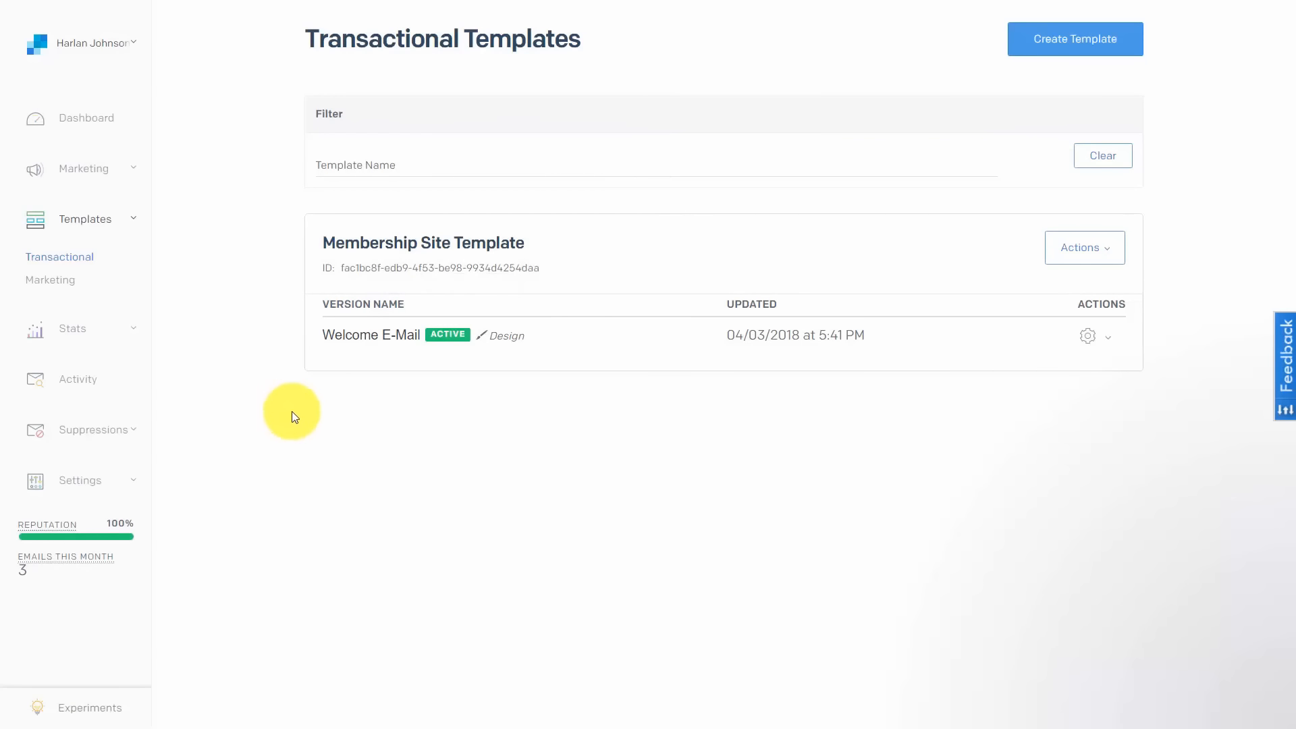
left_click(1041, 39)
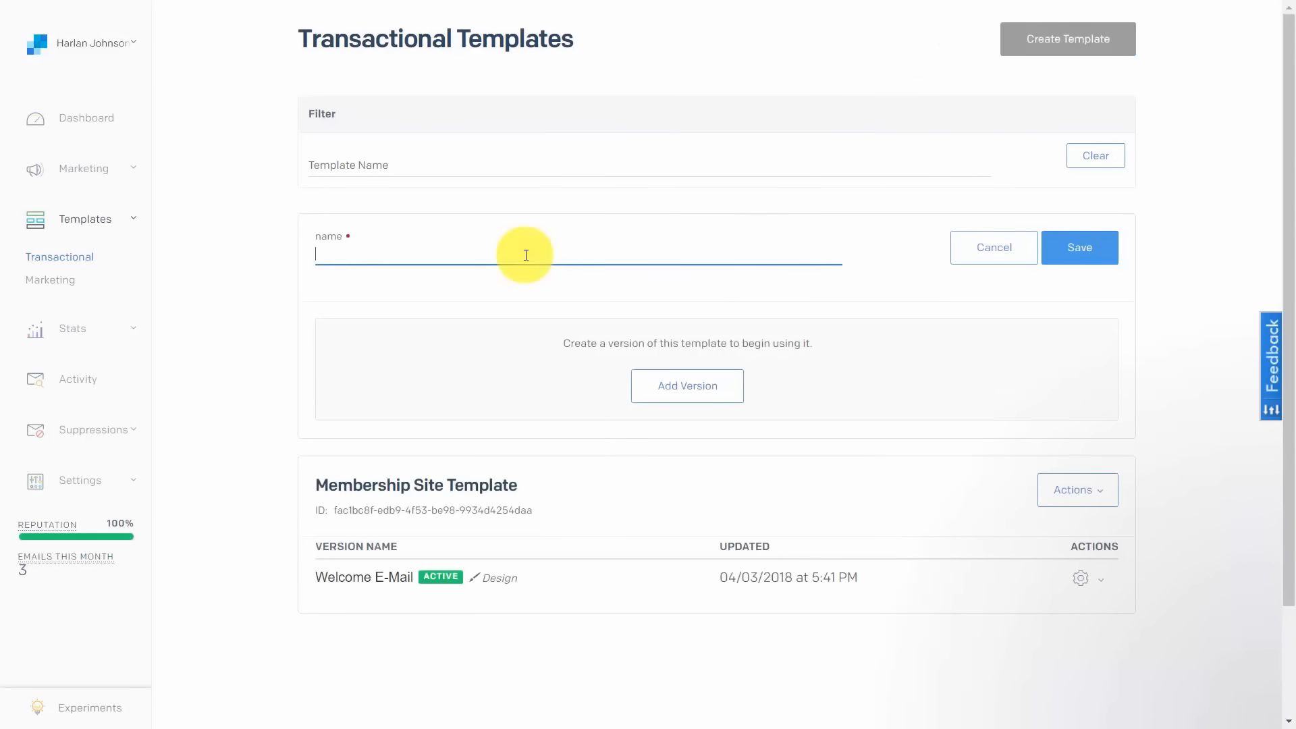
type("Titans of Central Pa")
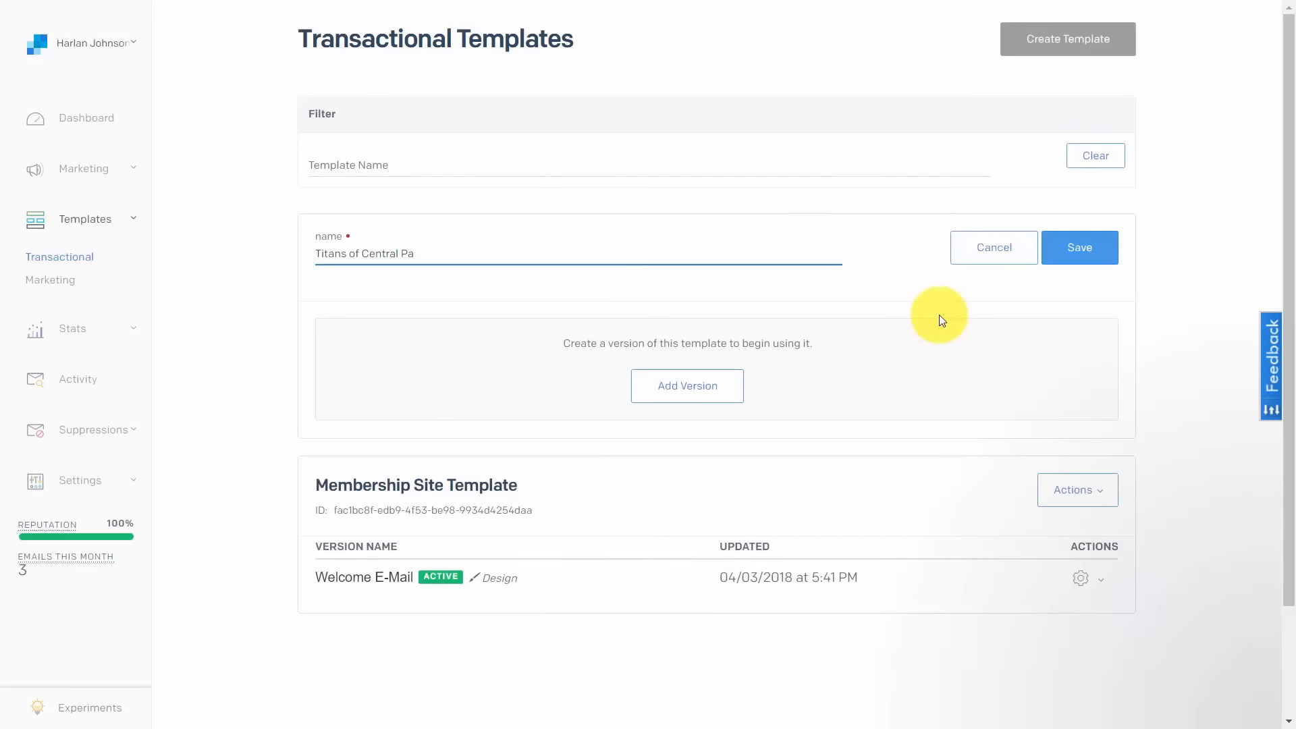
left_click(1077, 250)
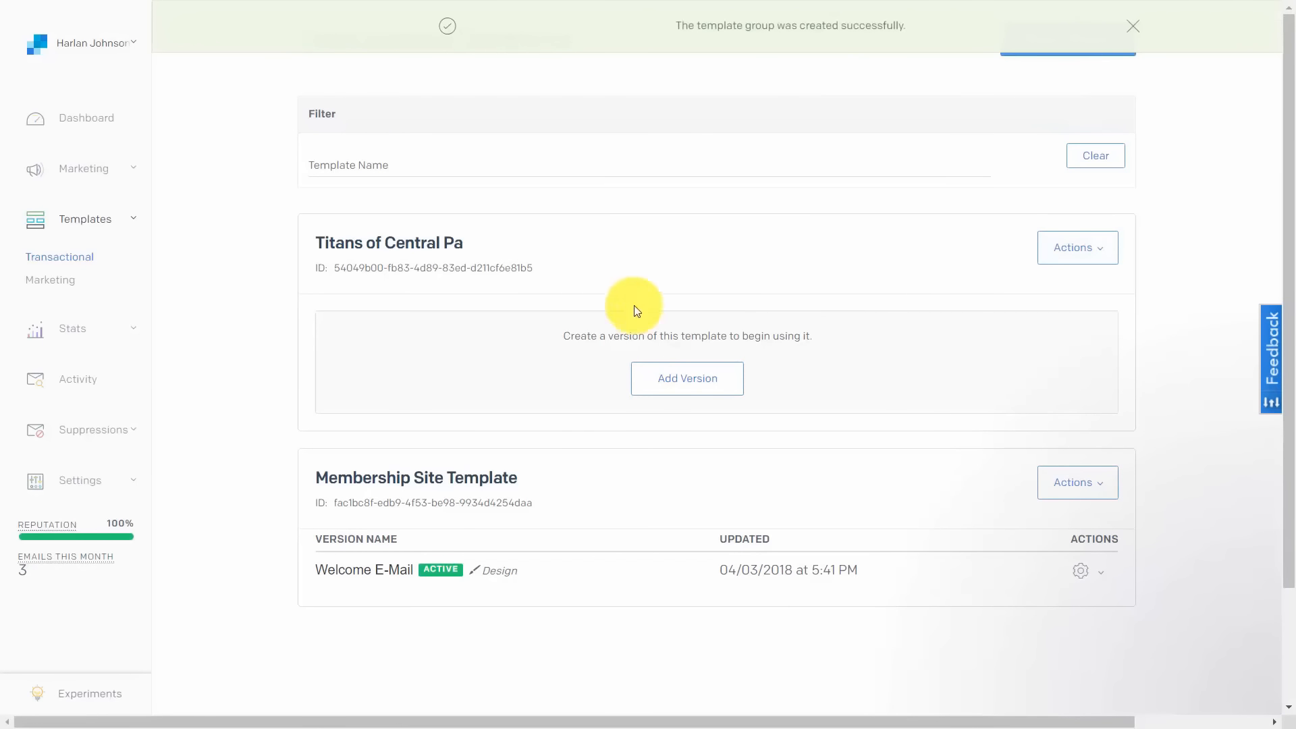
- Add a Design Editor version named Titans of Central PA, subject <%Titans of Central PA Update%>, preheader Today's Update for the Titans, and save it
left_click(685, 380)
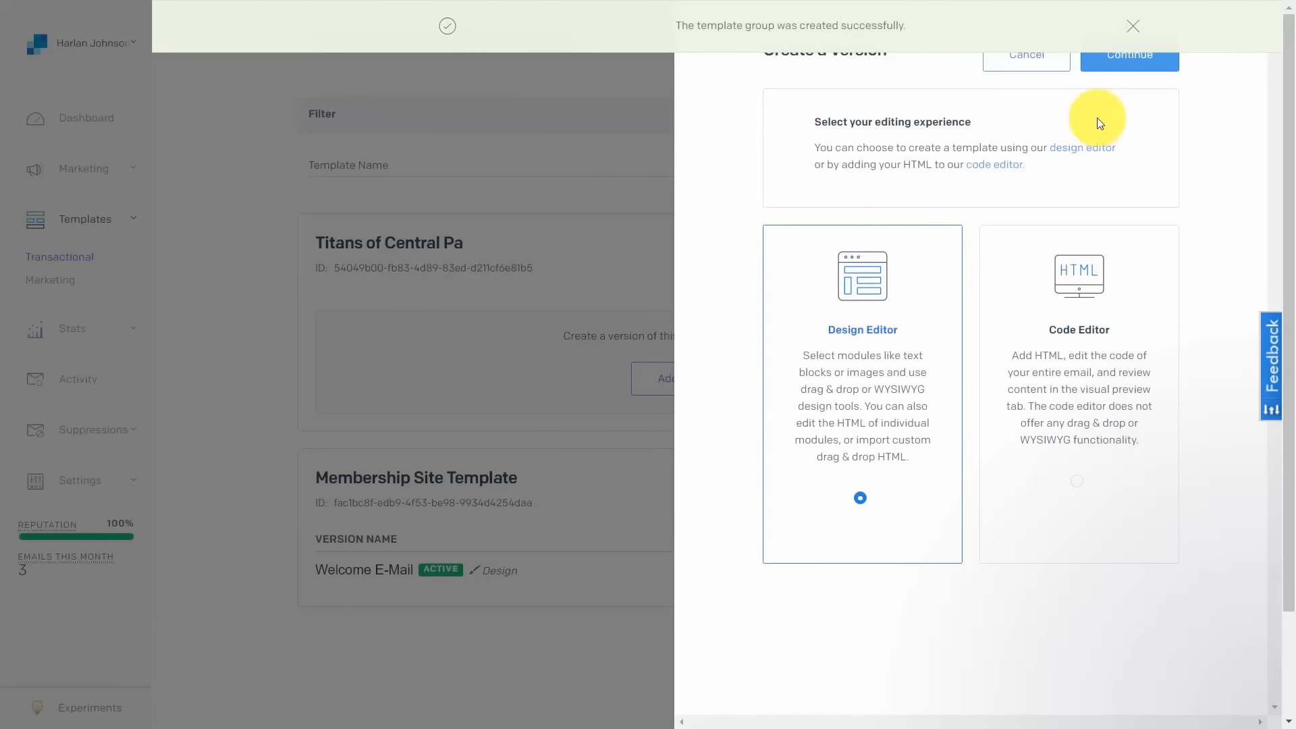
left_click(1114, 66)
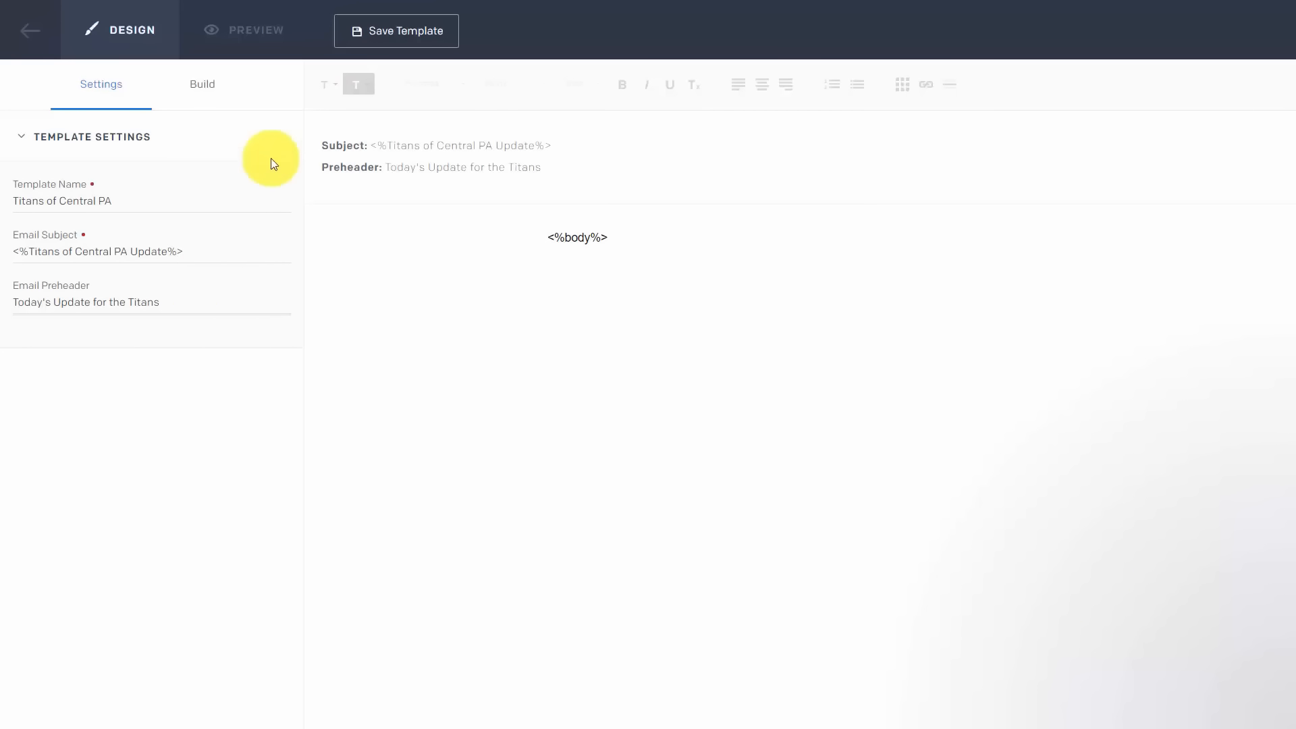
left_click(394, 38)
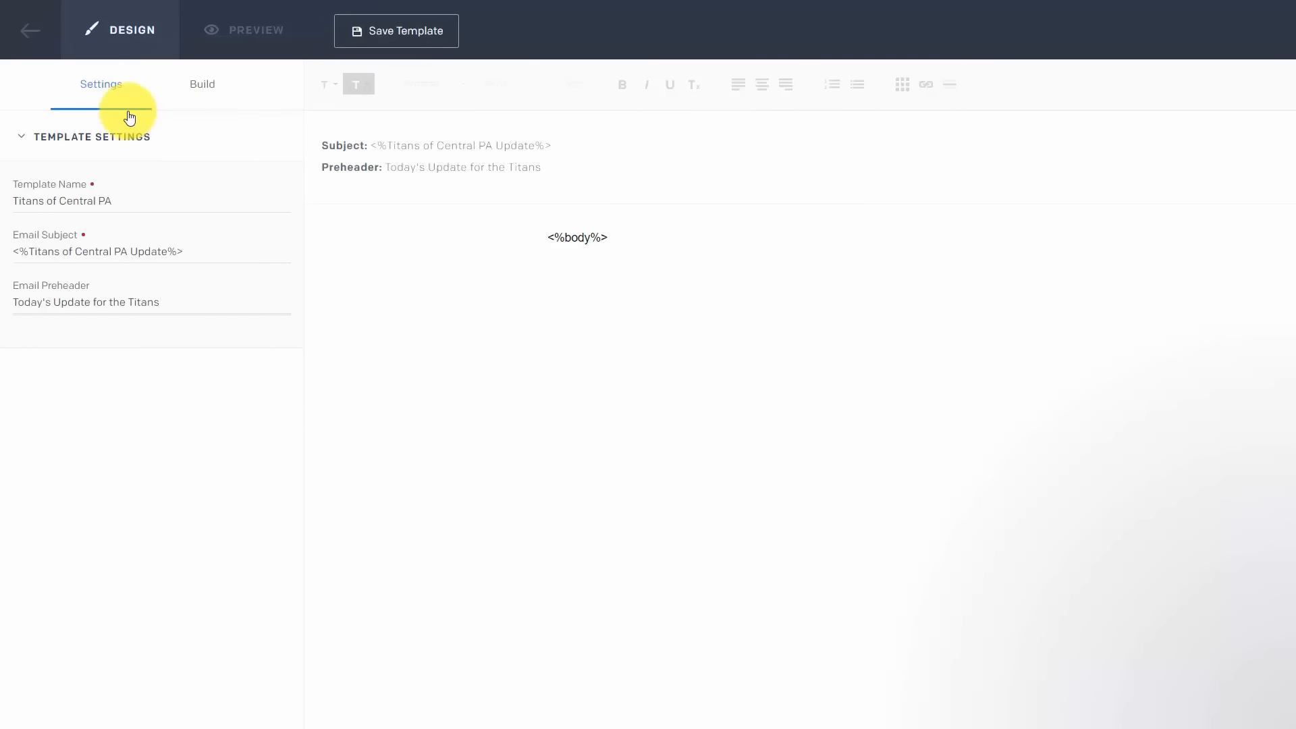
- Add a See the Latest Post button and an Unsubscribe module below the template body, save and return to the template list
left_click(201, 84)
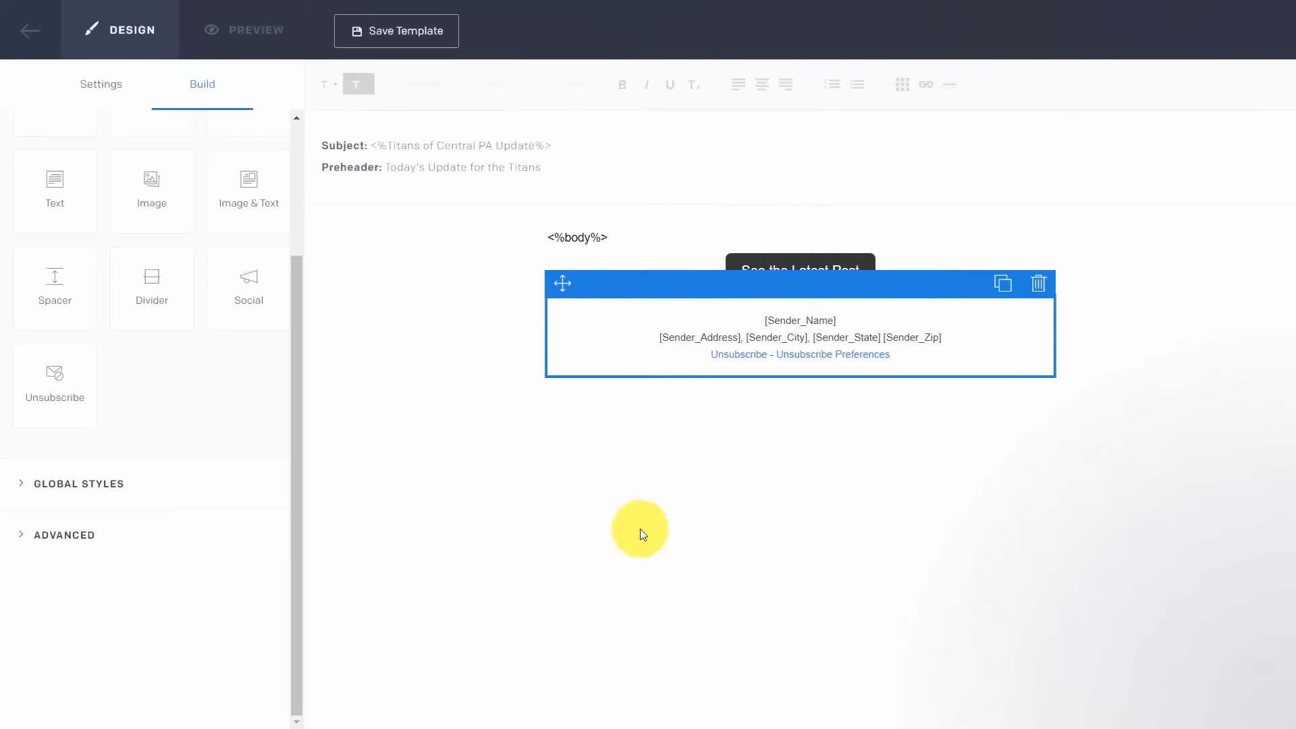
left_click(1233, 350)
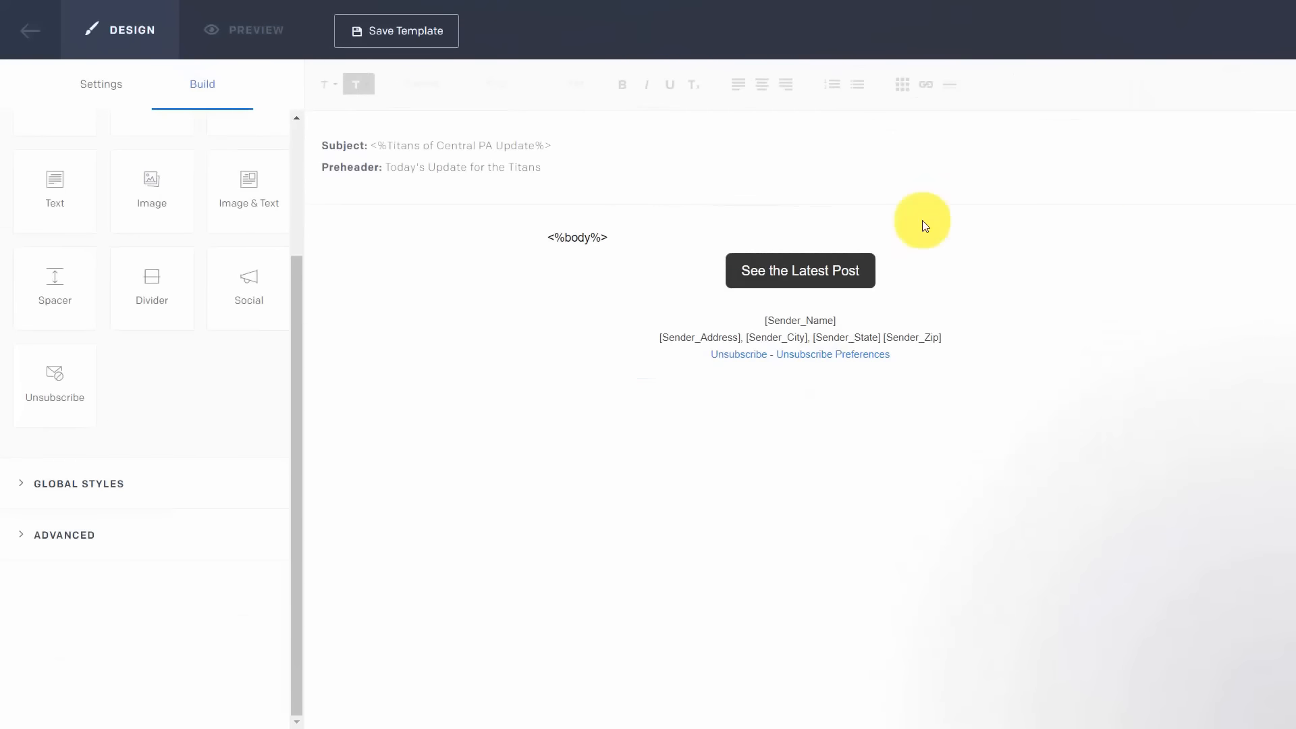
left_click(388, 31)
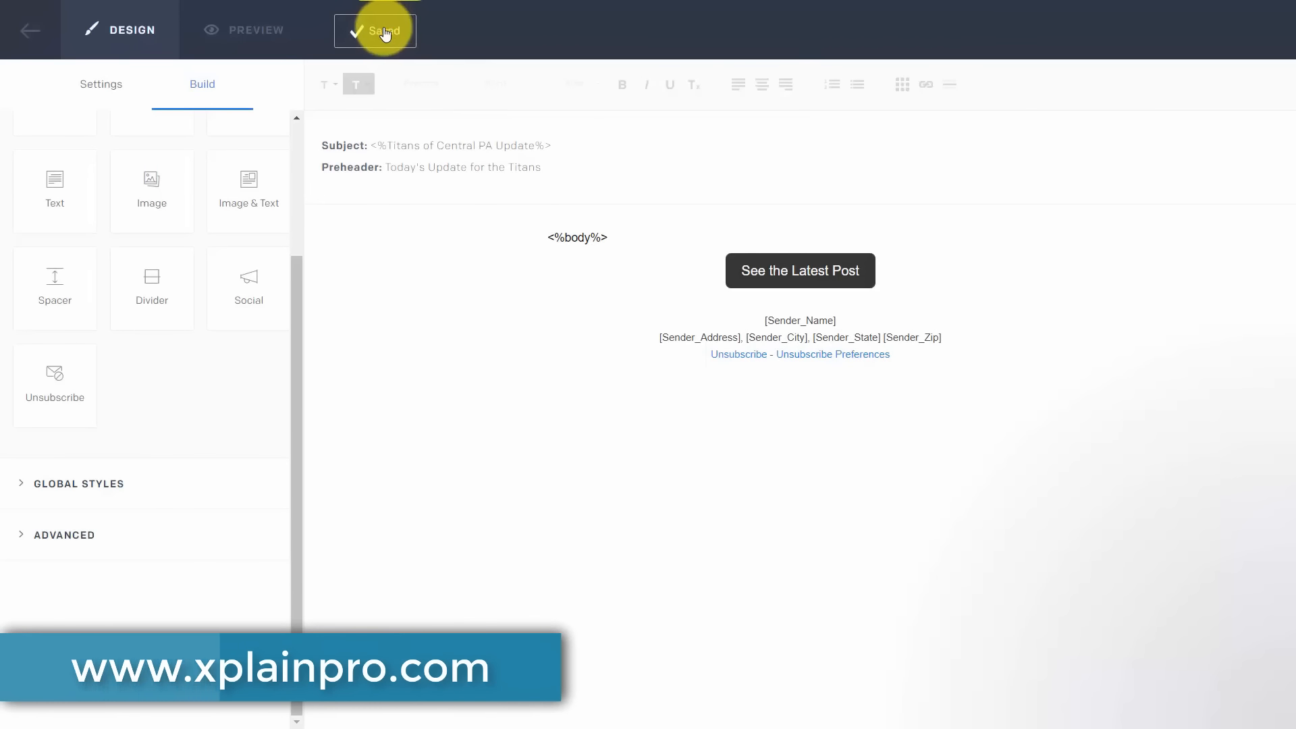
left_click(34, 34)
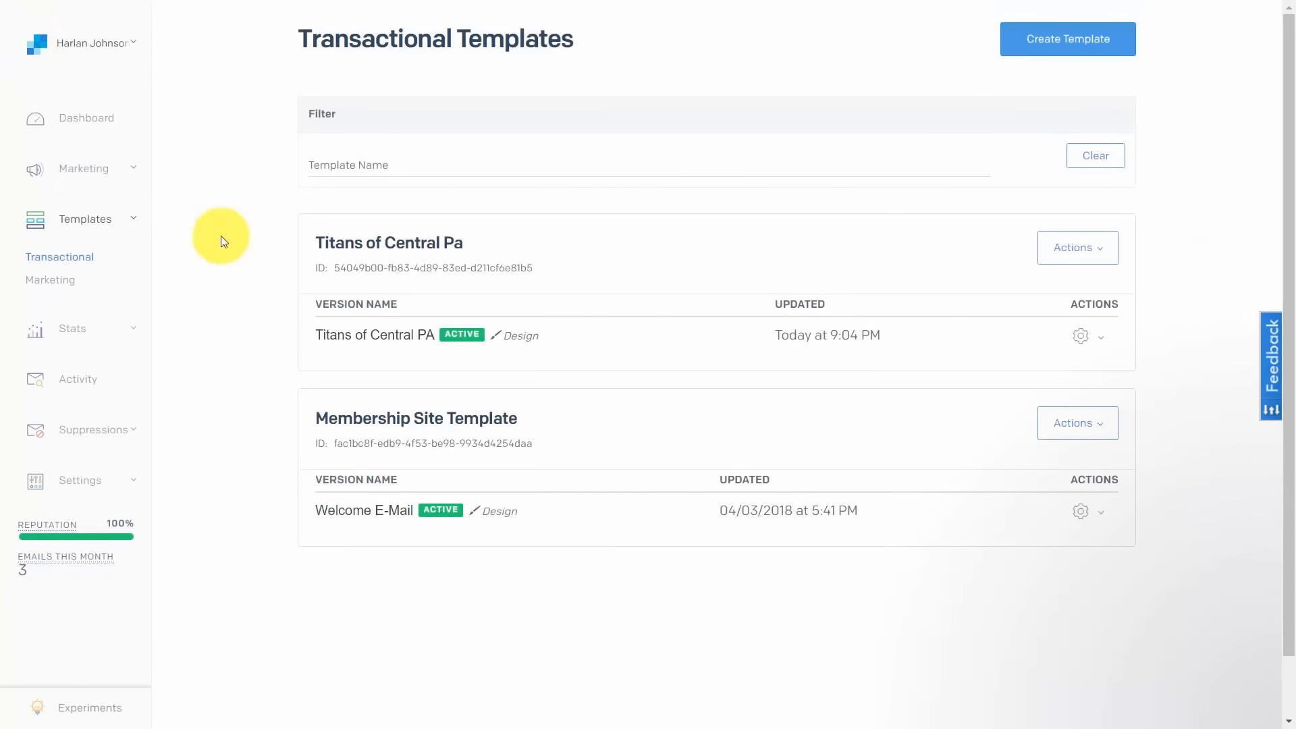
- Copy the Titans of Central Pa template ID into the Template setting of the WordPress SendGrid plugin and update the settings
double_click(362, 267)
key("ctrl+c")
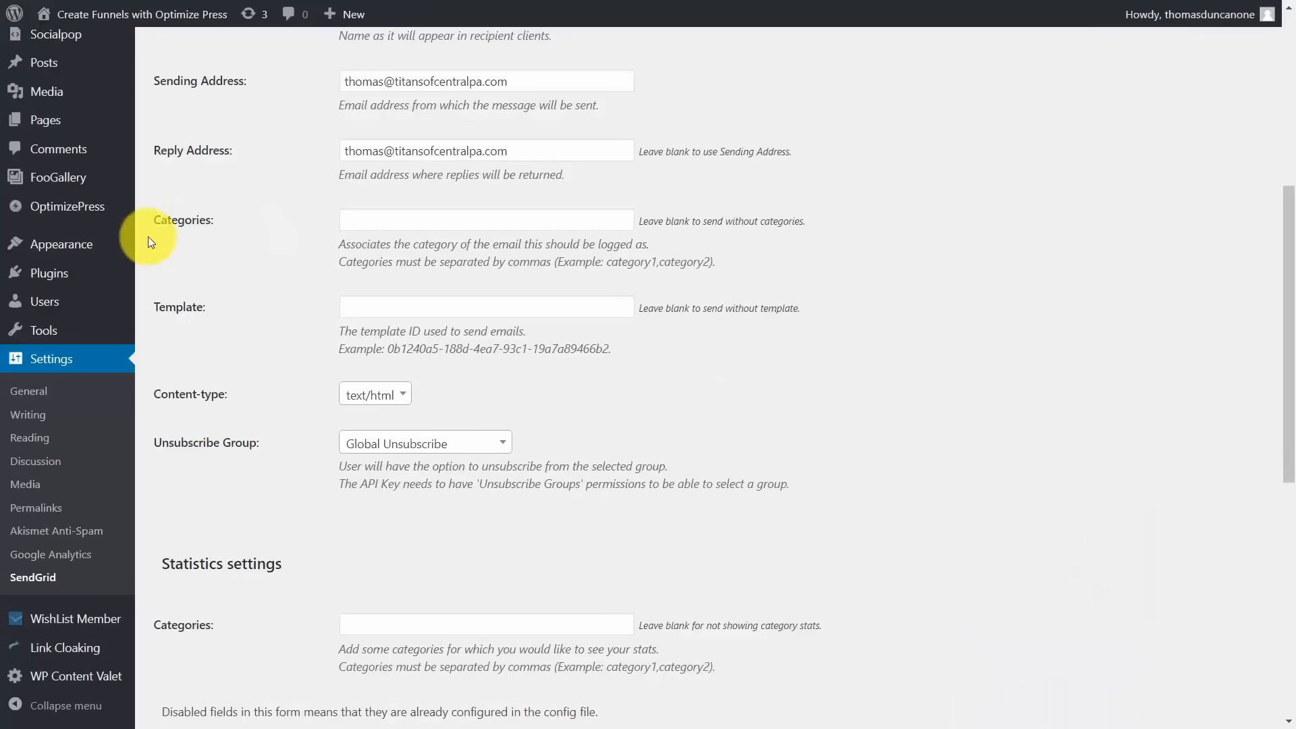
left_click(390, 308)
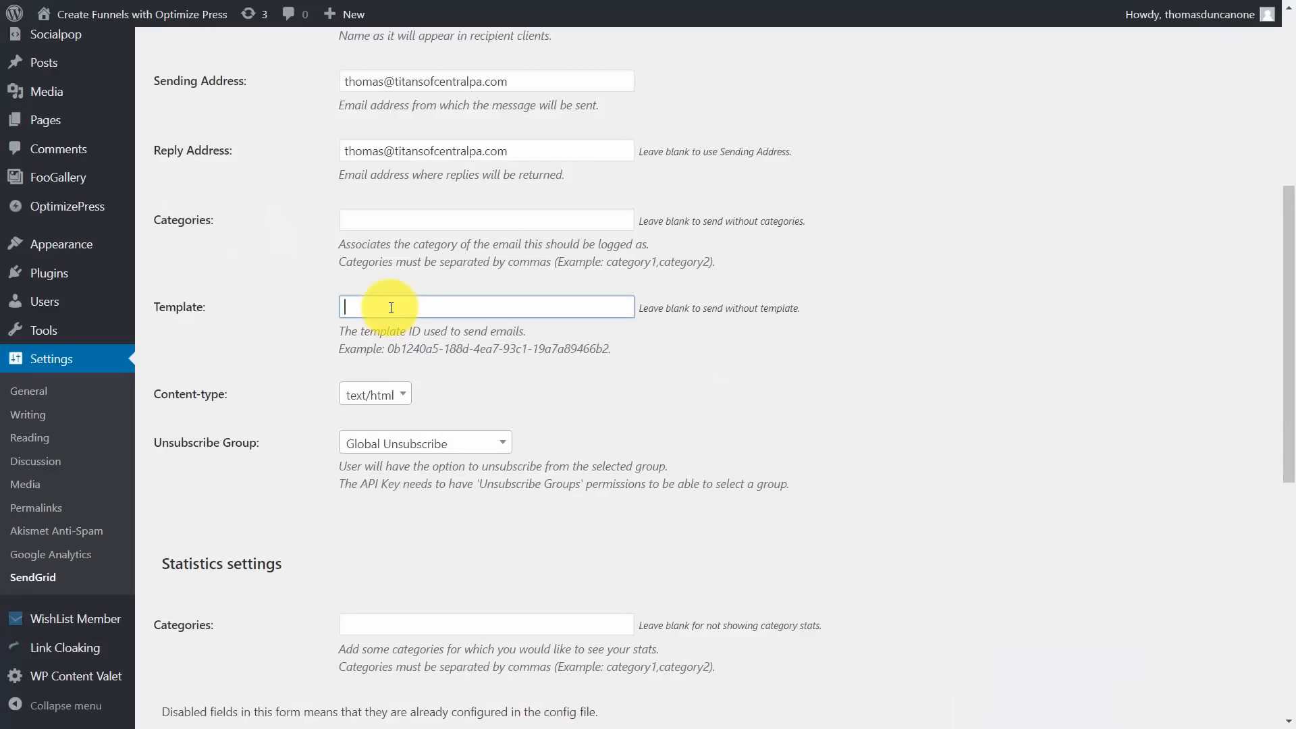
key("ctrl+v")
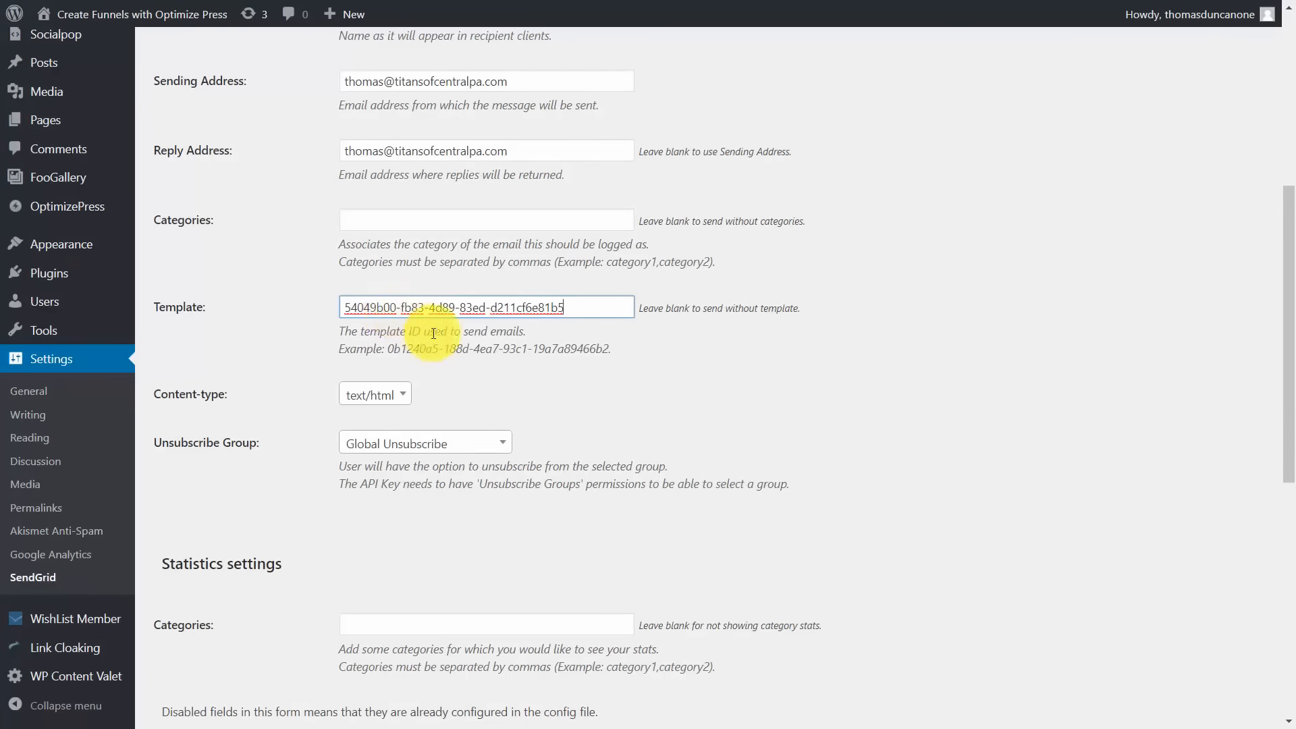
scroll(489, 394, "down", 5)
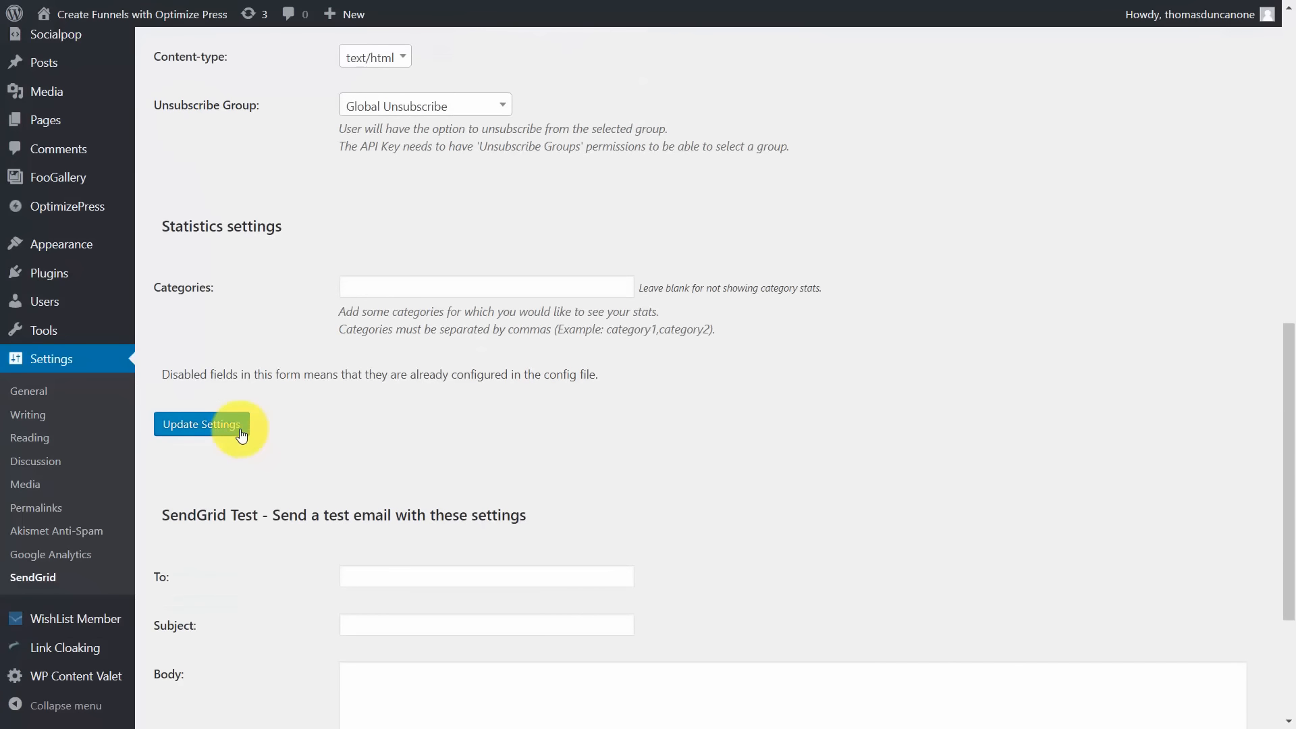
left_click(241, 431)
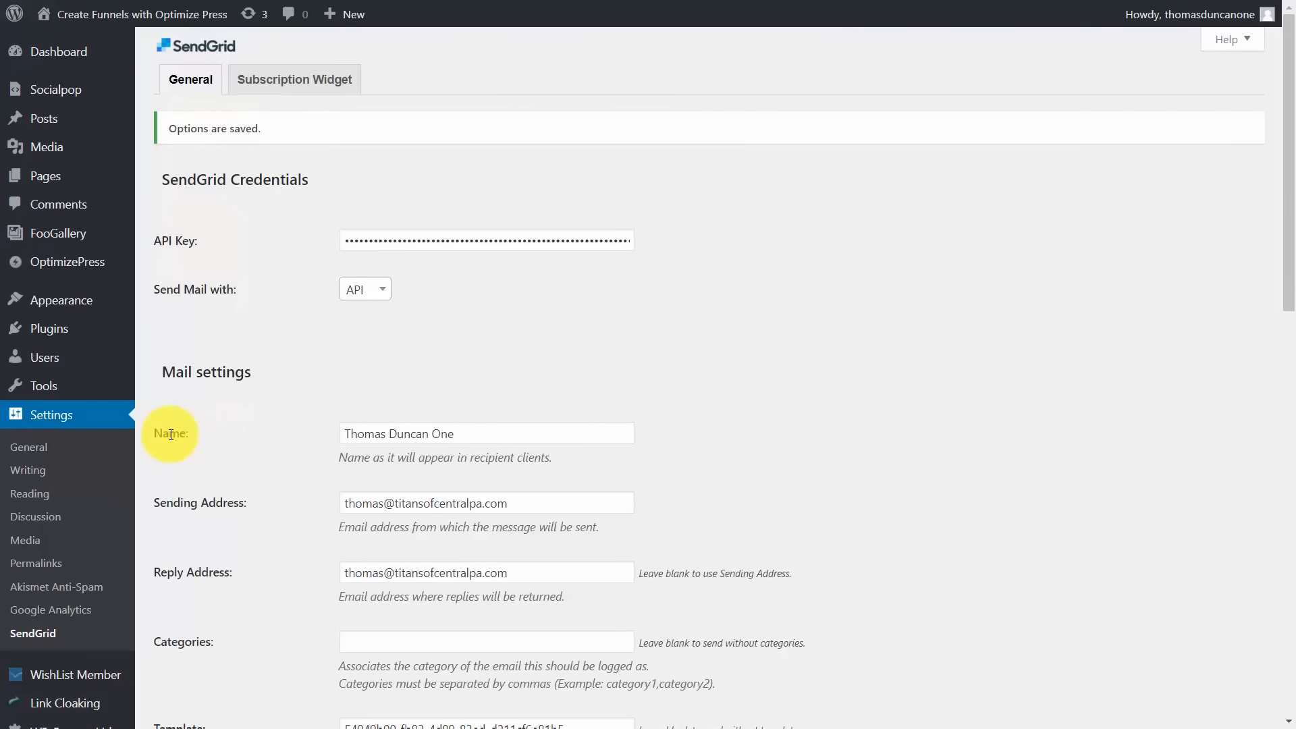
- Send a test email with the subject Now Is The Time Product and the body This is the Product Access, Check Out the Blog
scroll(265, 480, "down", 15)
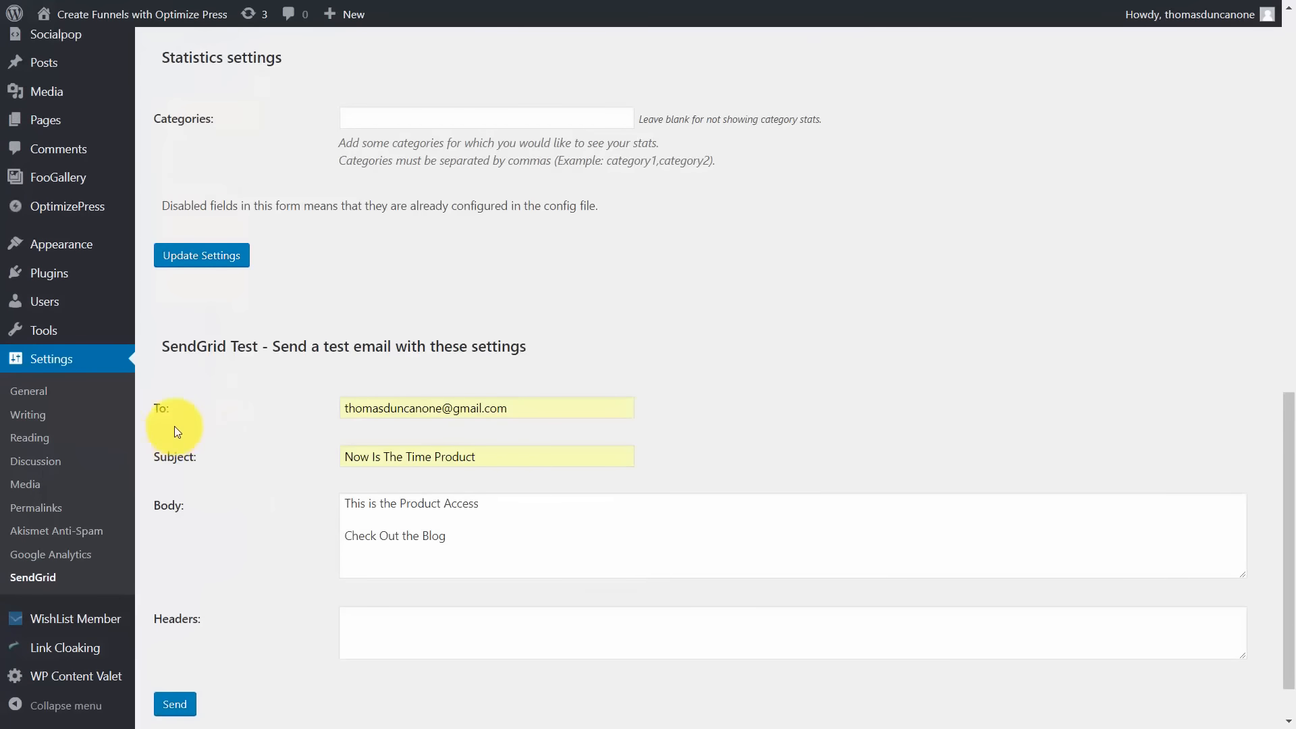
scroll(233, 472, "down", 1)
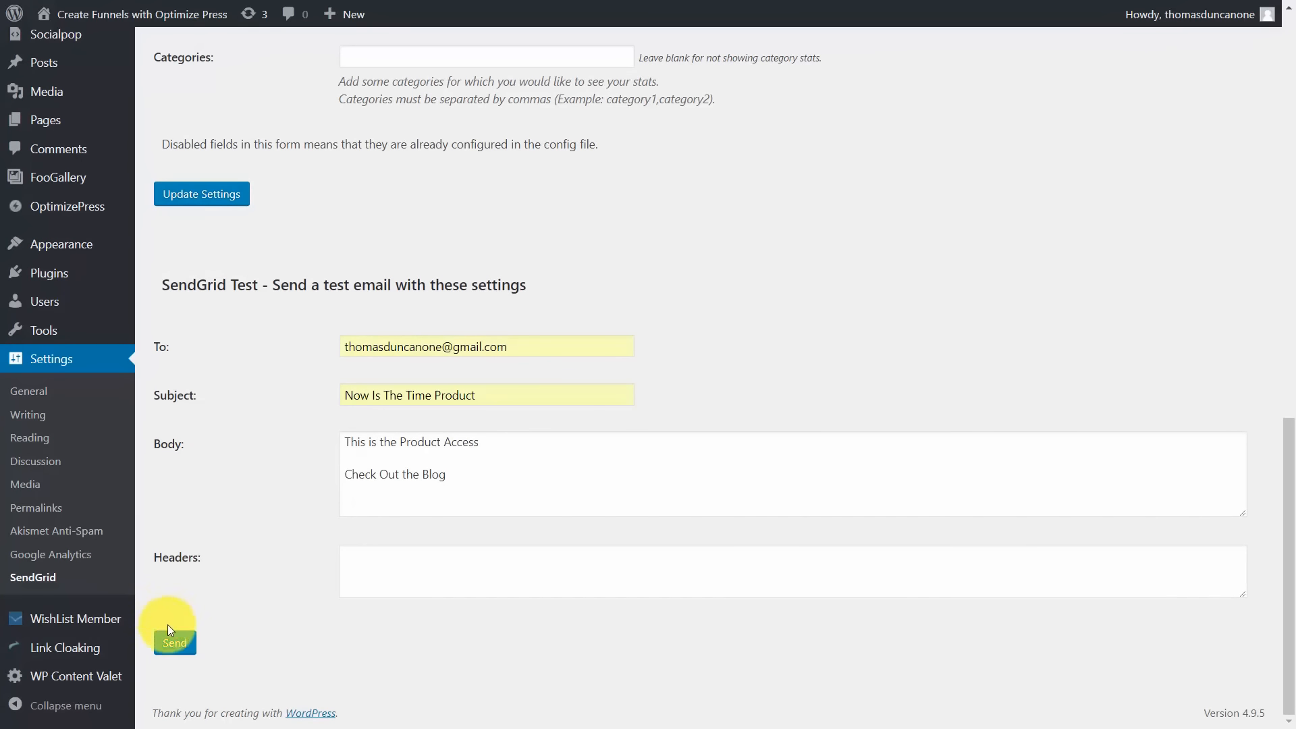
left_click(175, 644)
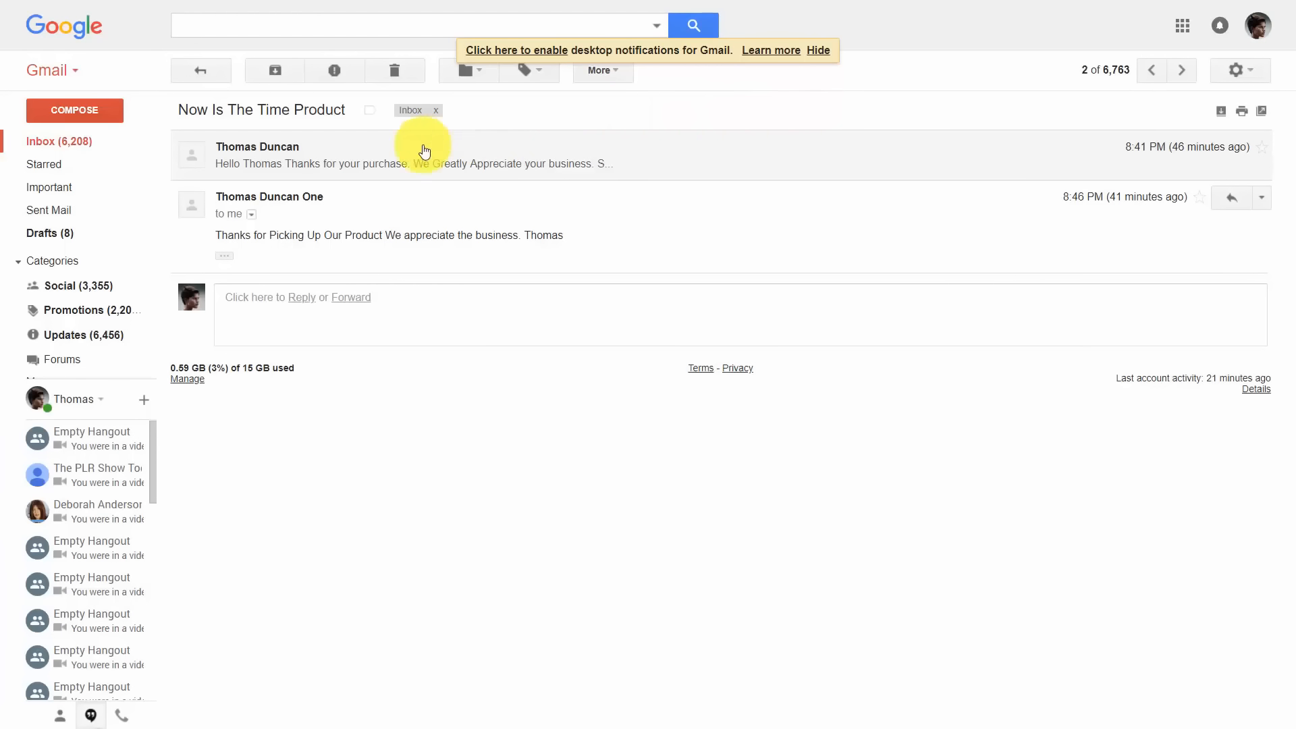
- Show the header details of the received test email in Gmail and examine the from, reply-to, mailed-by and signed-by entries
left_click(252, 216)
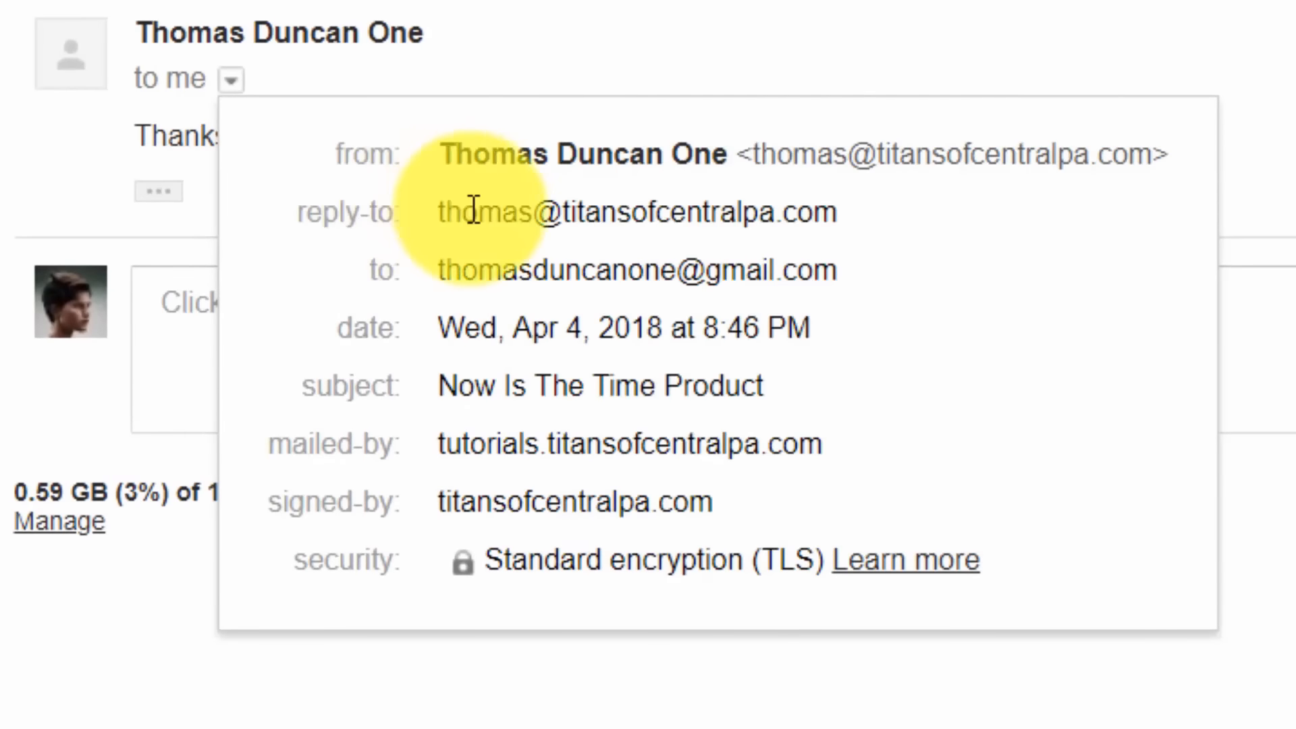
mouse_move(447, 215)
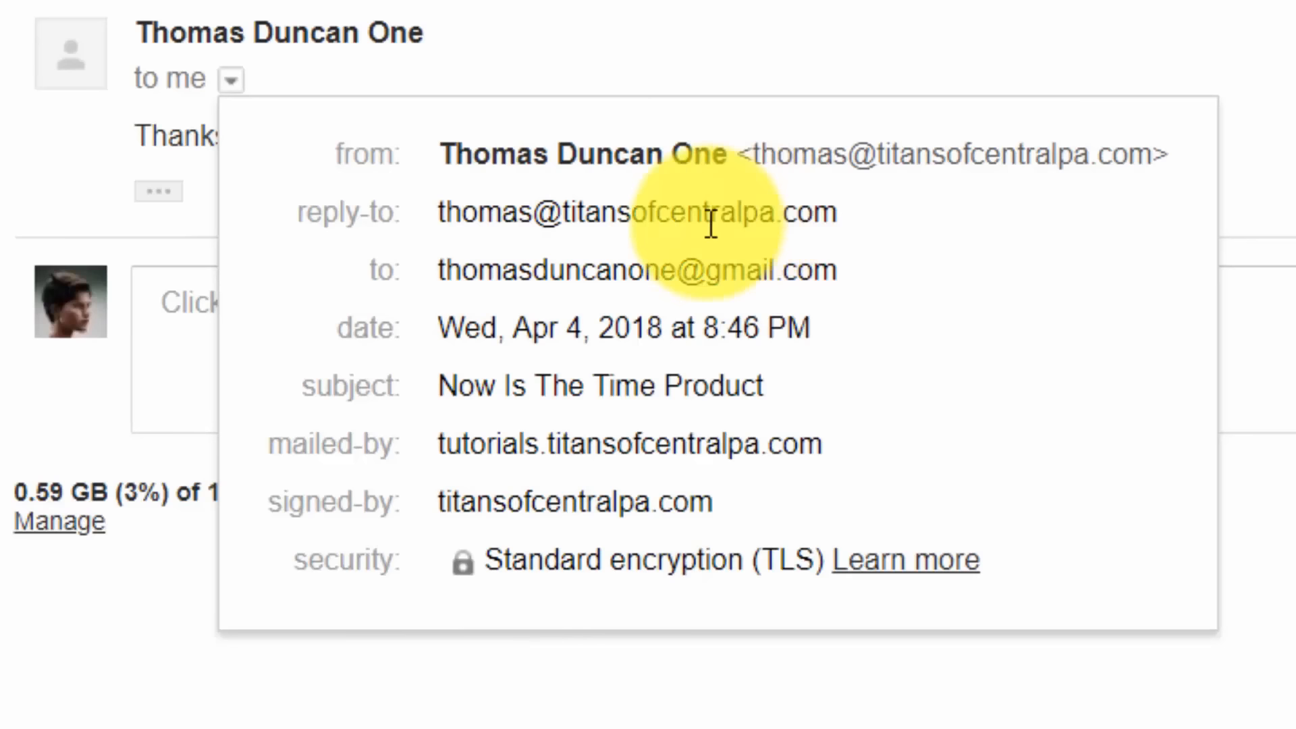
mouse_move(709, 224)
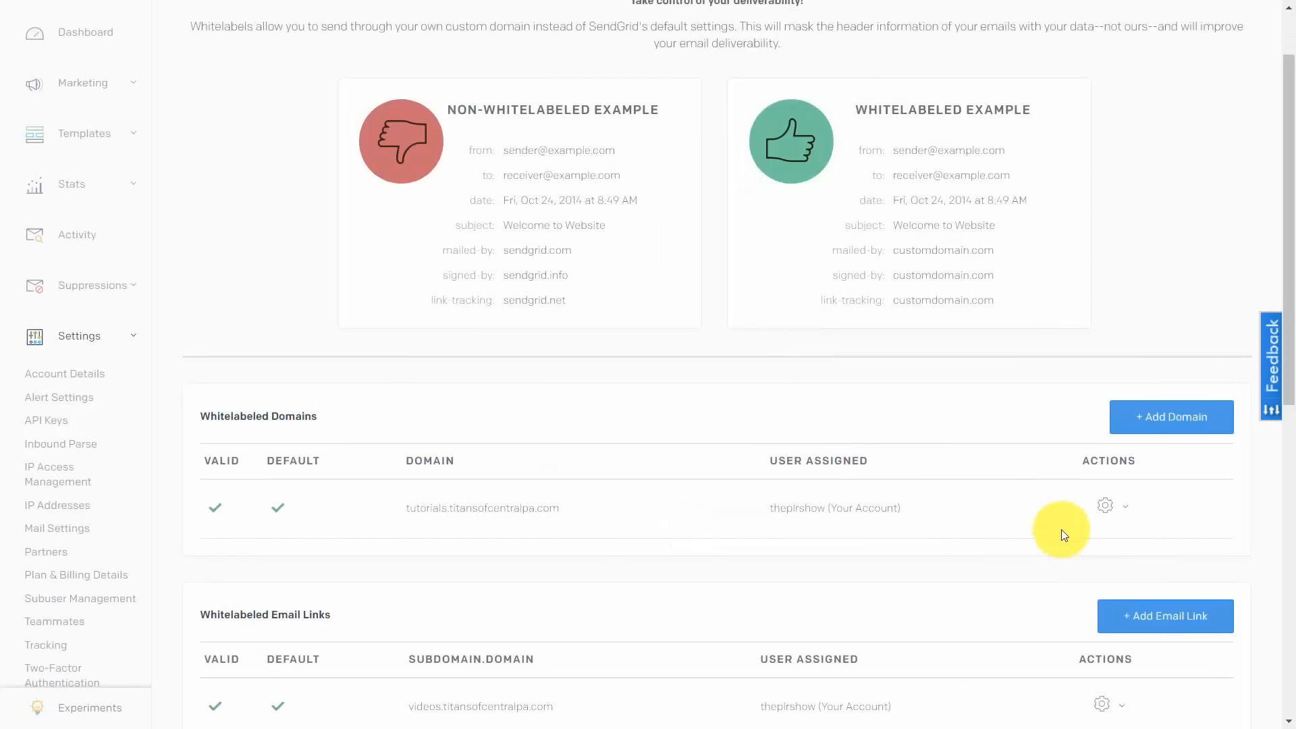
- View the whitelabeled domain tutorials.titansofcentralpa.com in SendGrid and open the Zone Editor in the hosting account's cPanel
left_click(1121, 510)
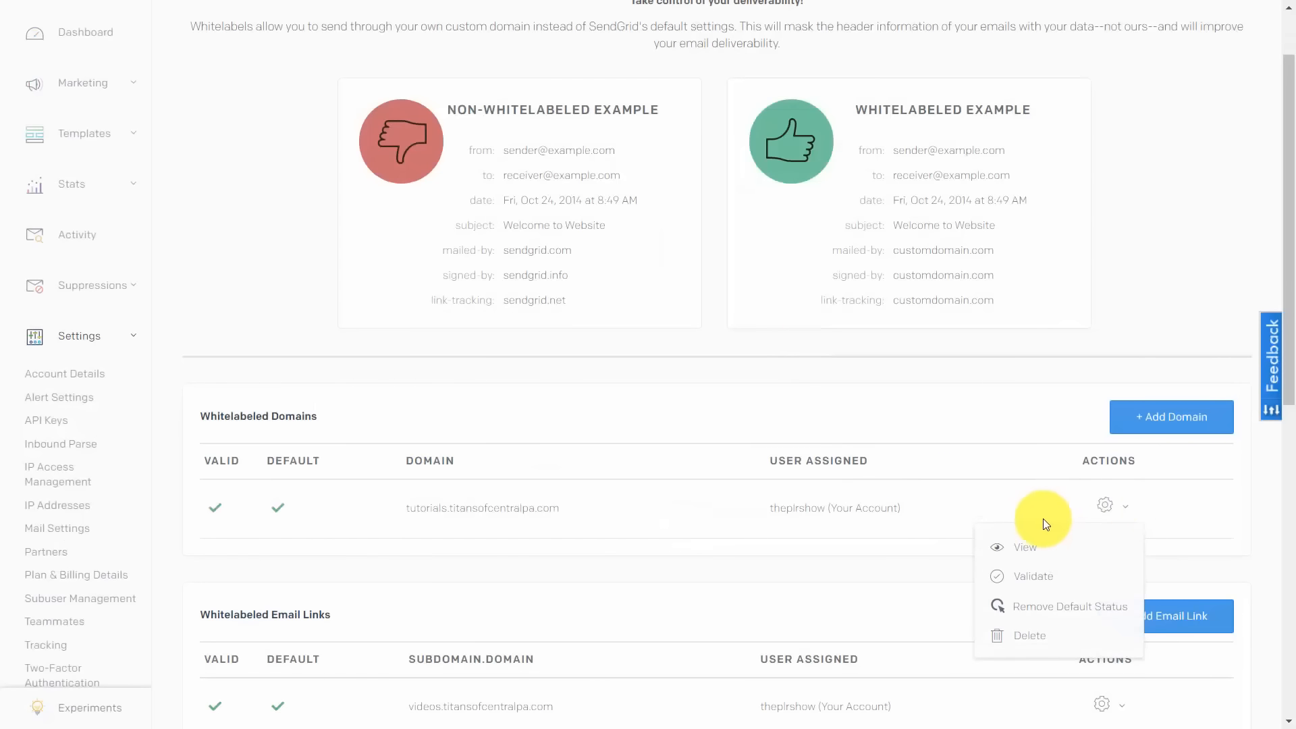
left_click(1029, 544)
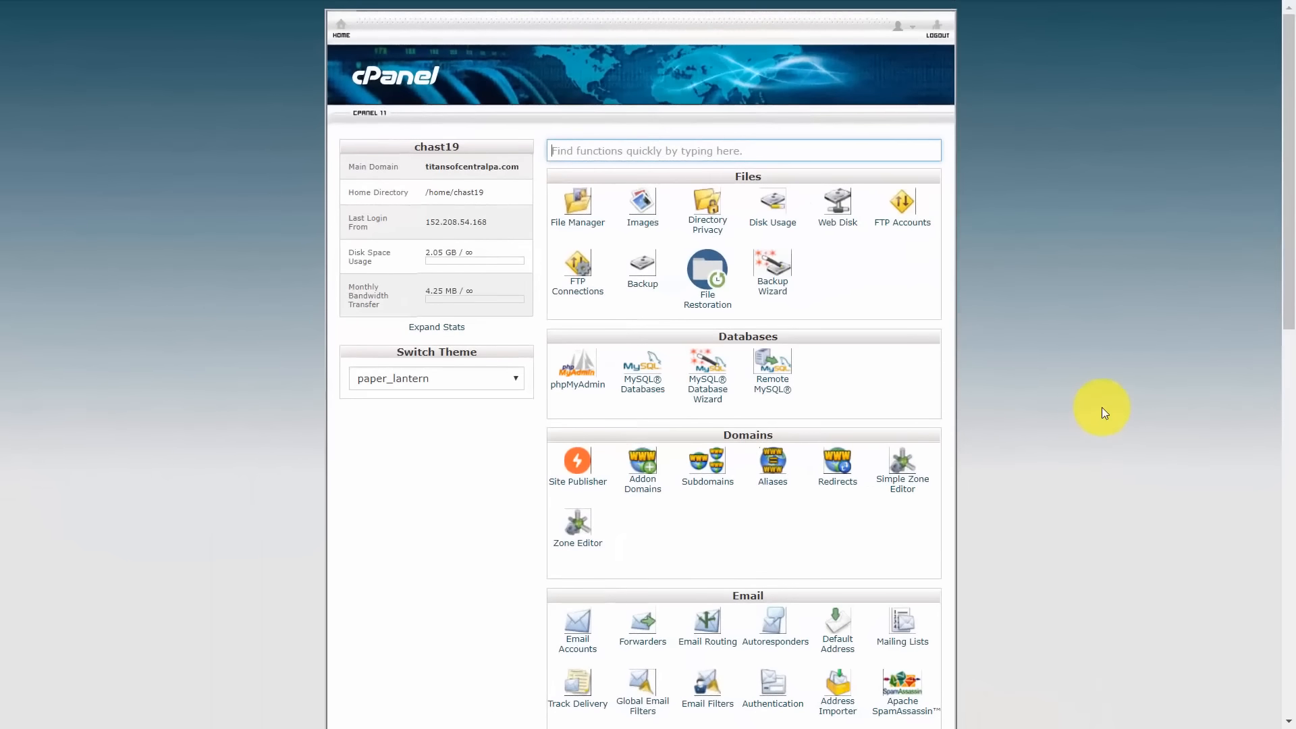
scroll(1064, 413, "down", 7)
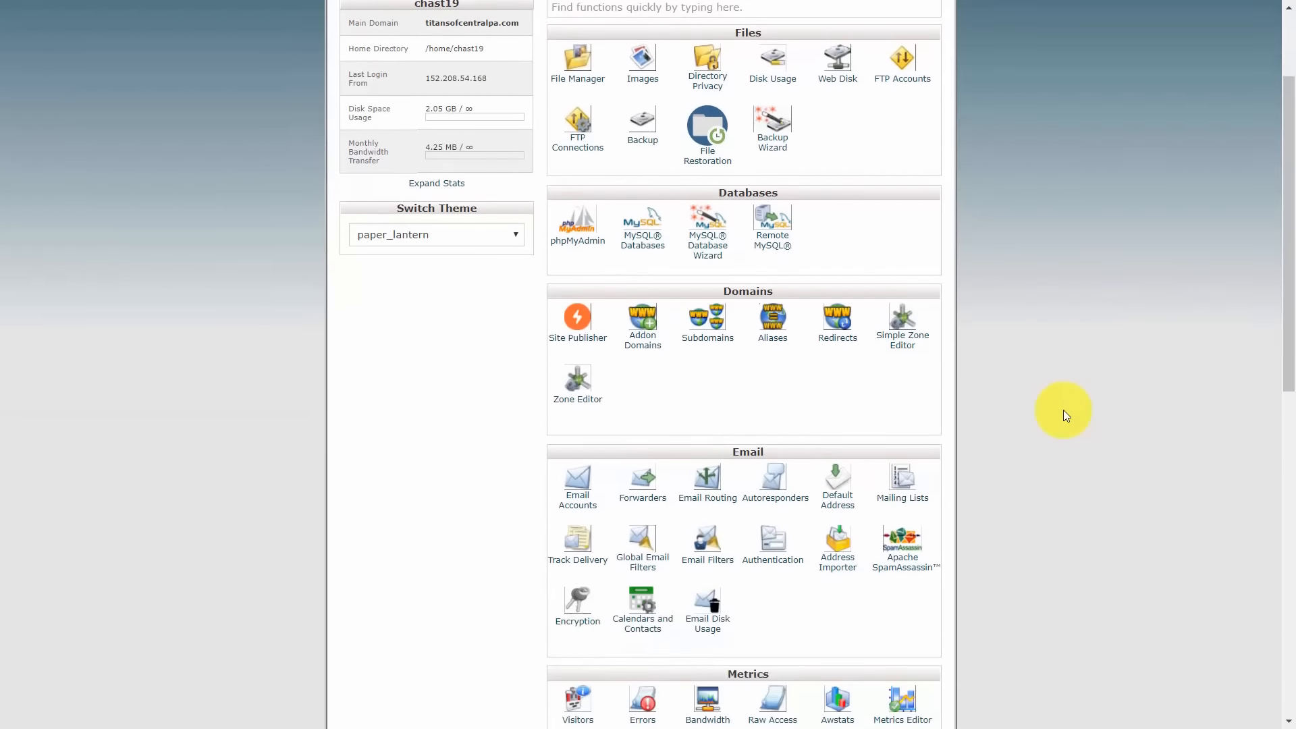
scroll(1063, 413, "down", 1)
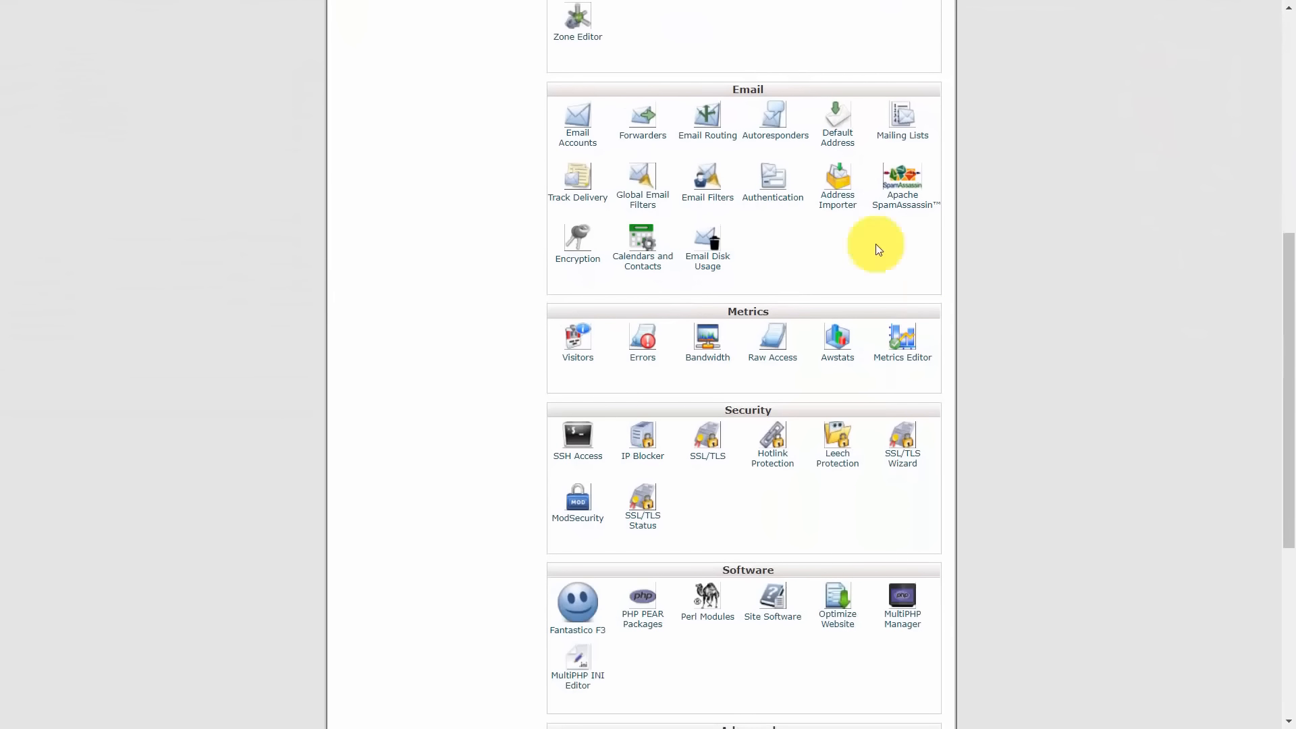
left_click(584, 35)
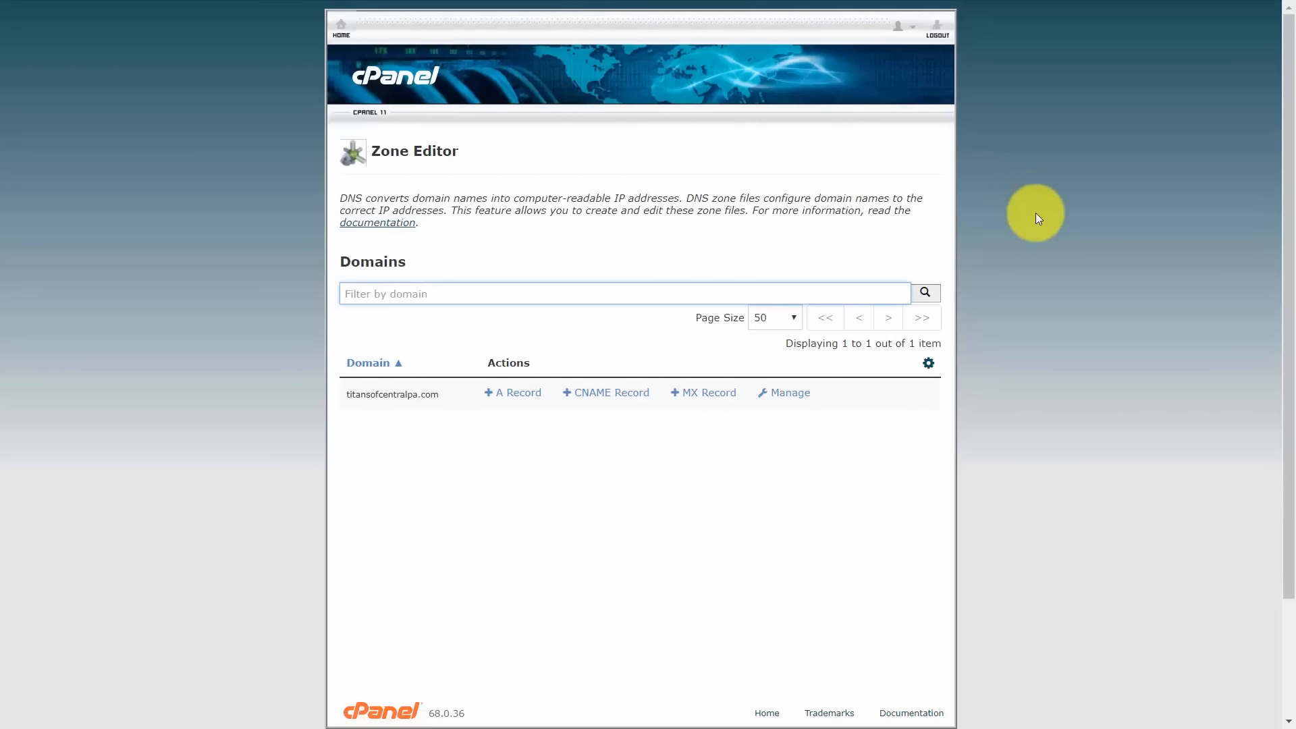
- Start a CNAME record for titansofcentralpa.com in the Zone Editor and highlight the host tutorials.titansofcentralpa.com of SendGrid's first DNS record
left_click(598, 398)
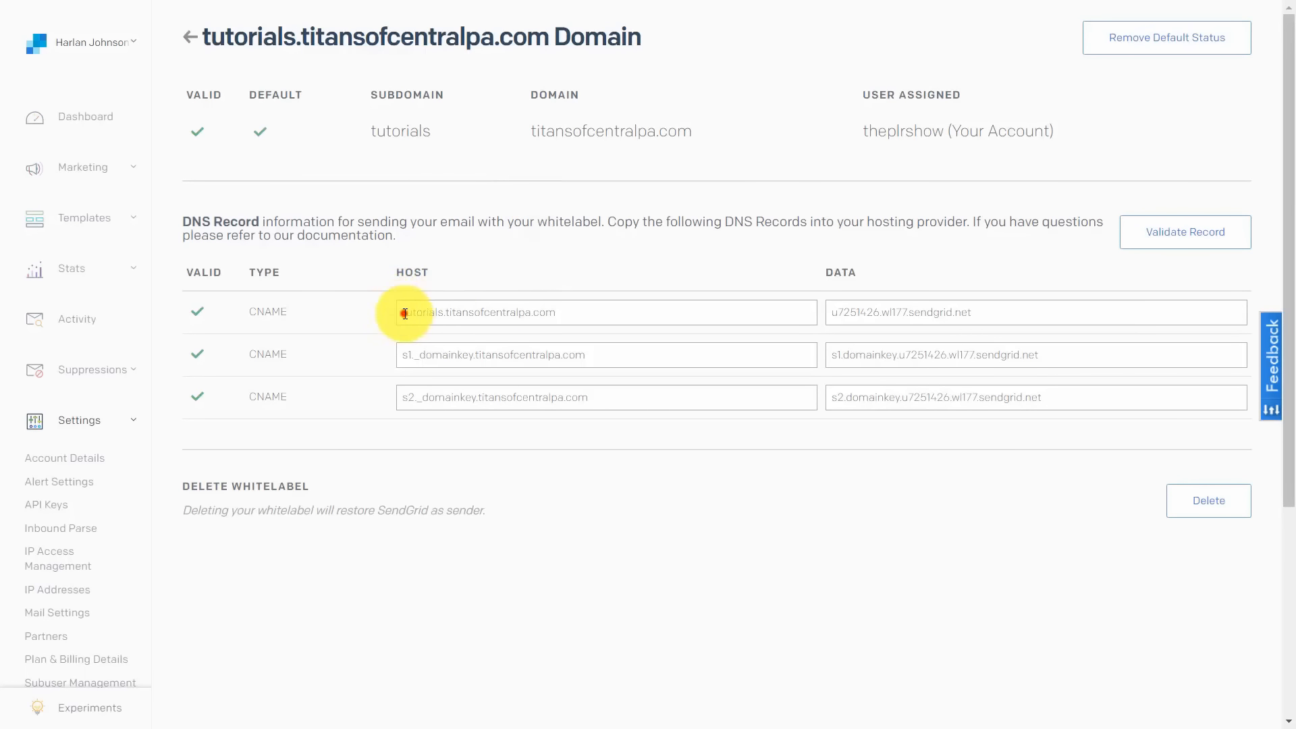
left_click_drag(404, 312, 576, 313)
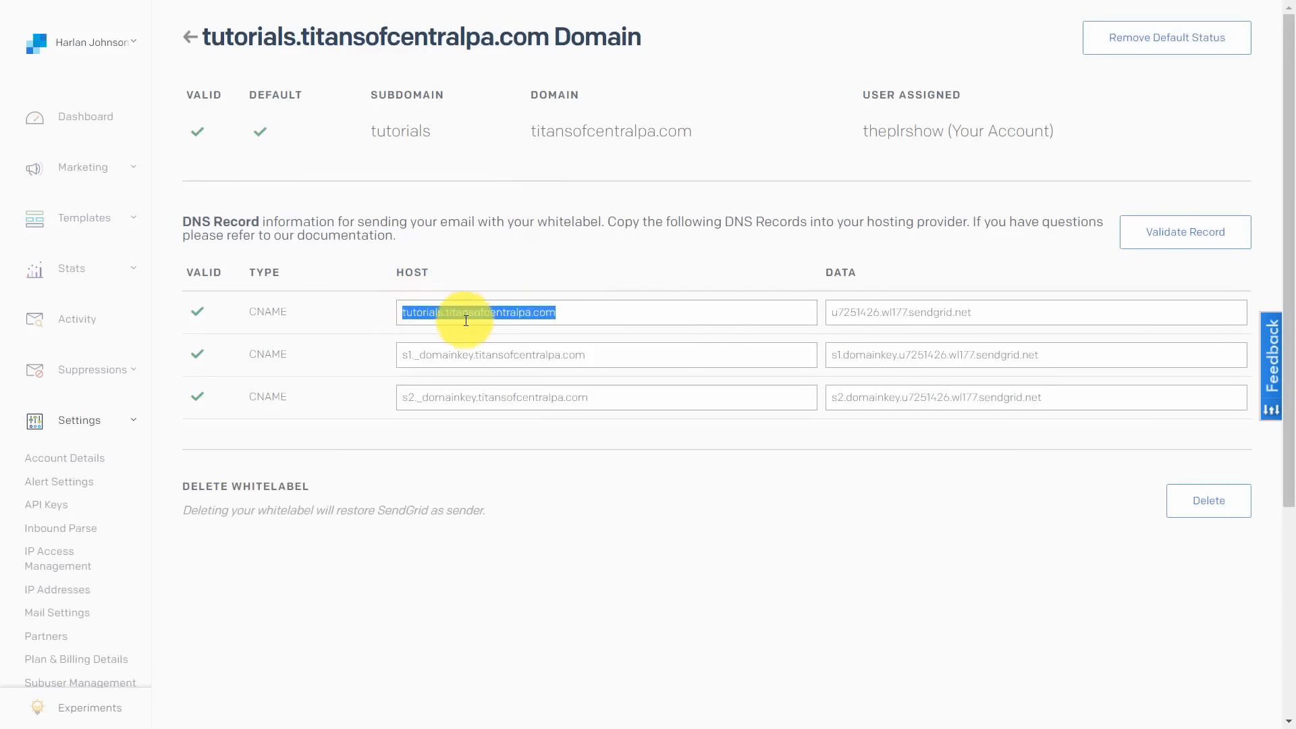
left_click(555, 310)
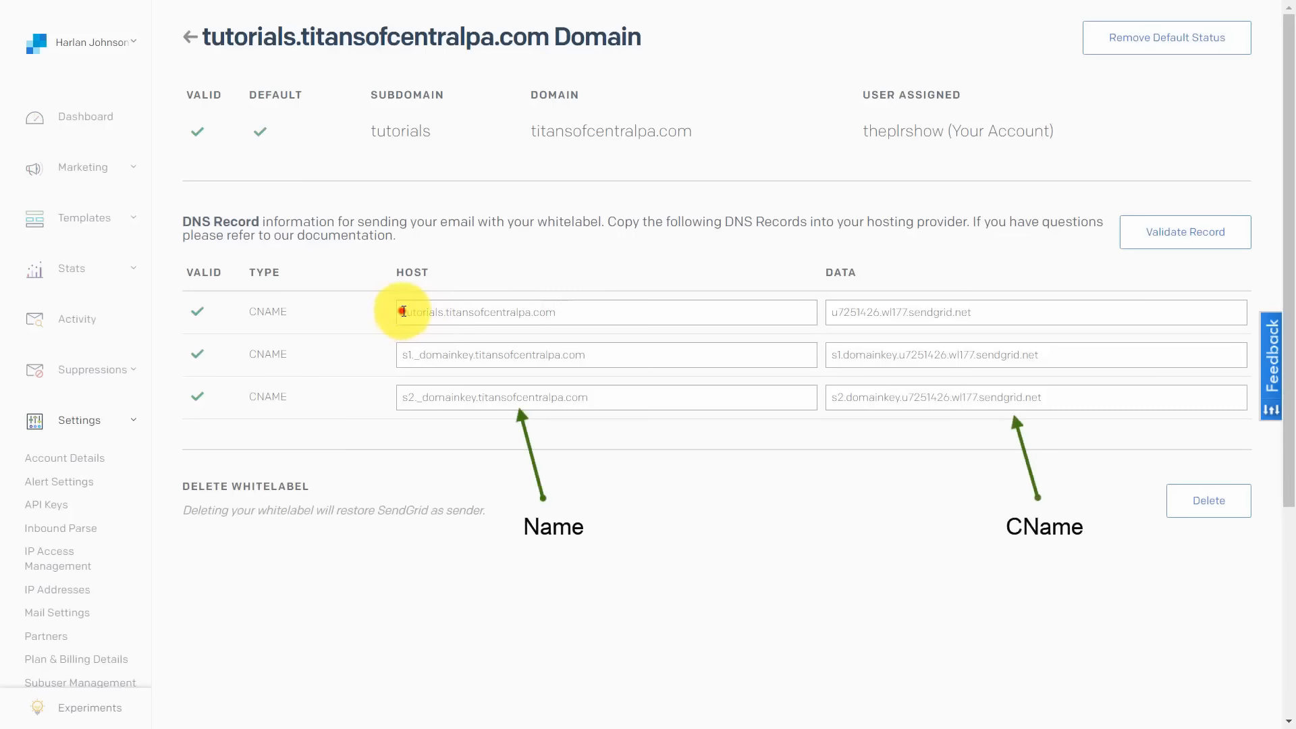
left_click_drag(399, 307, 573, 311)
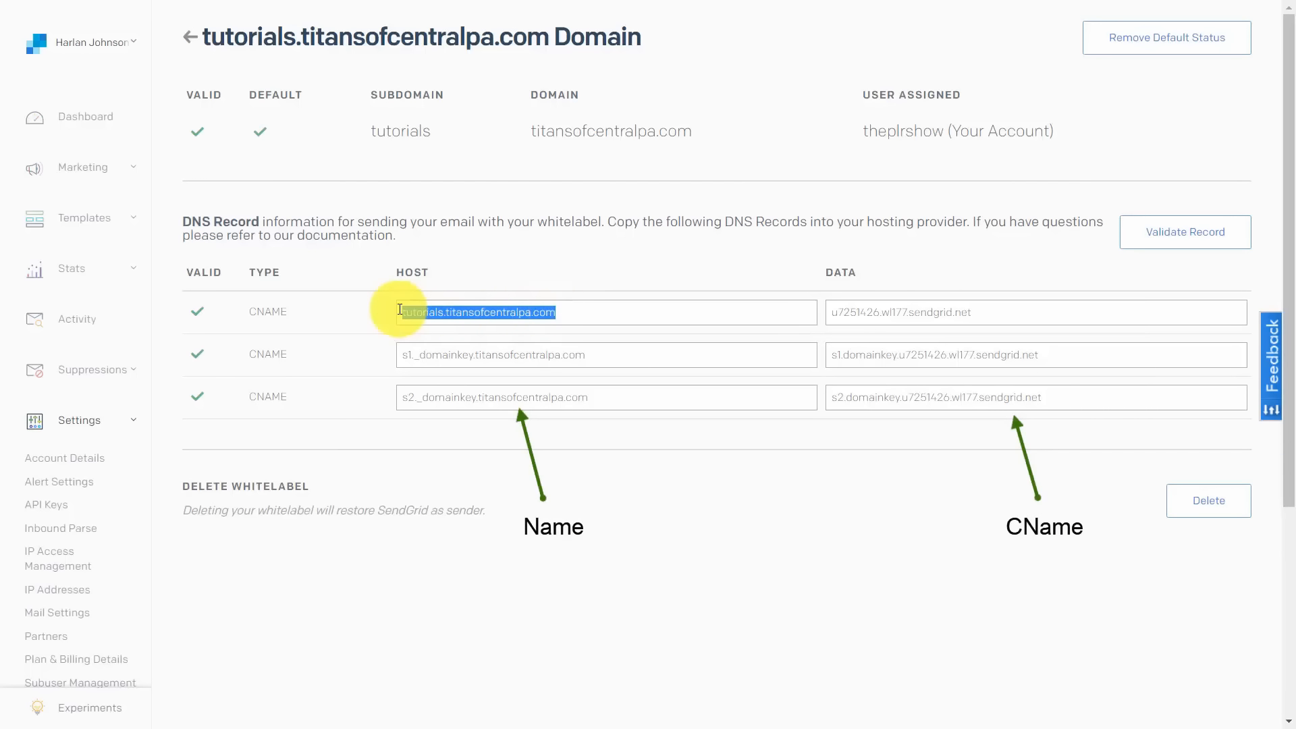
- Go to the Email Link Whitelabels in SendGrid and view the details of the videos.titansofcentralpa.com whitelabel
left_click(540, 266)
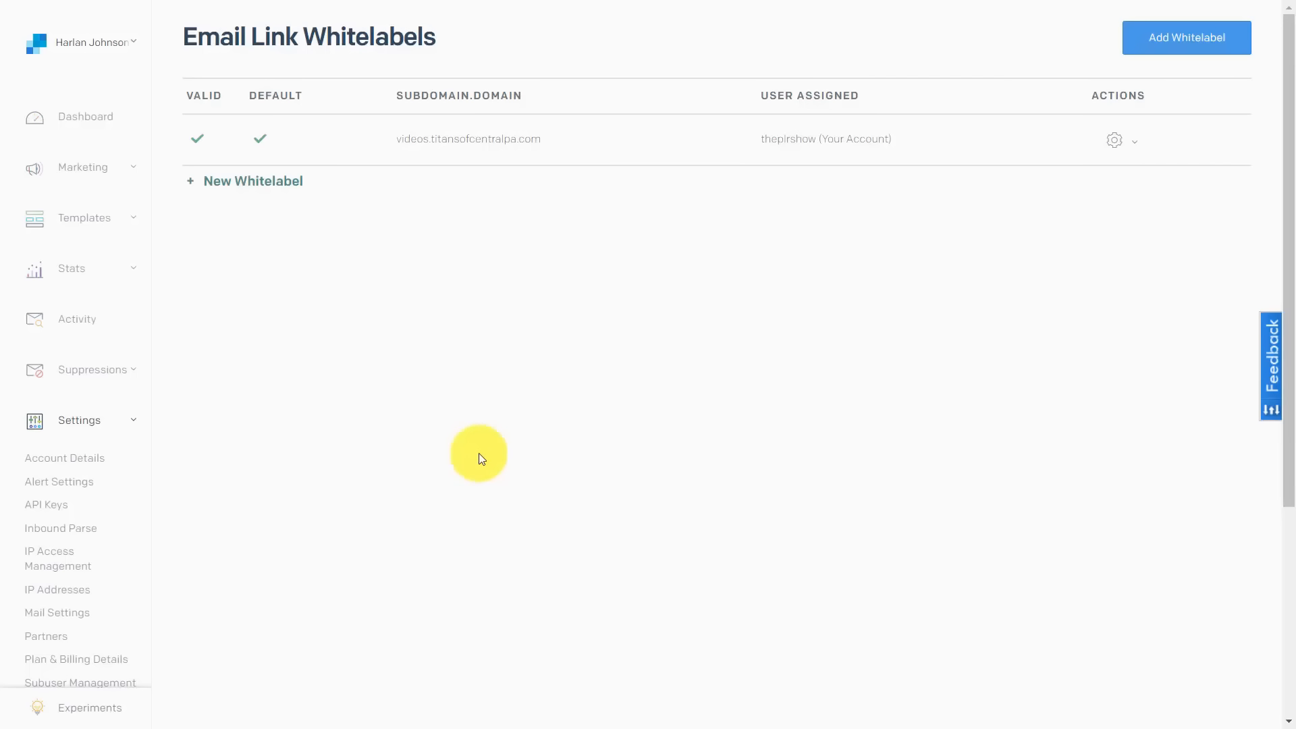
left_click(1168, 46)
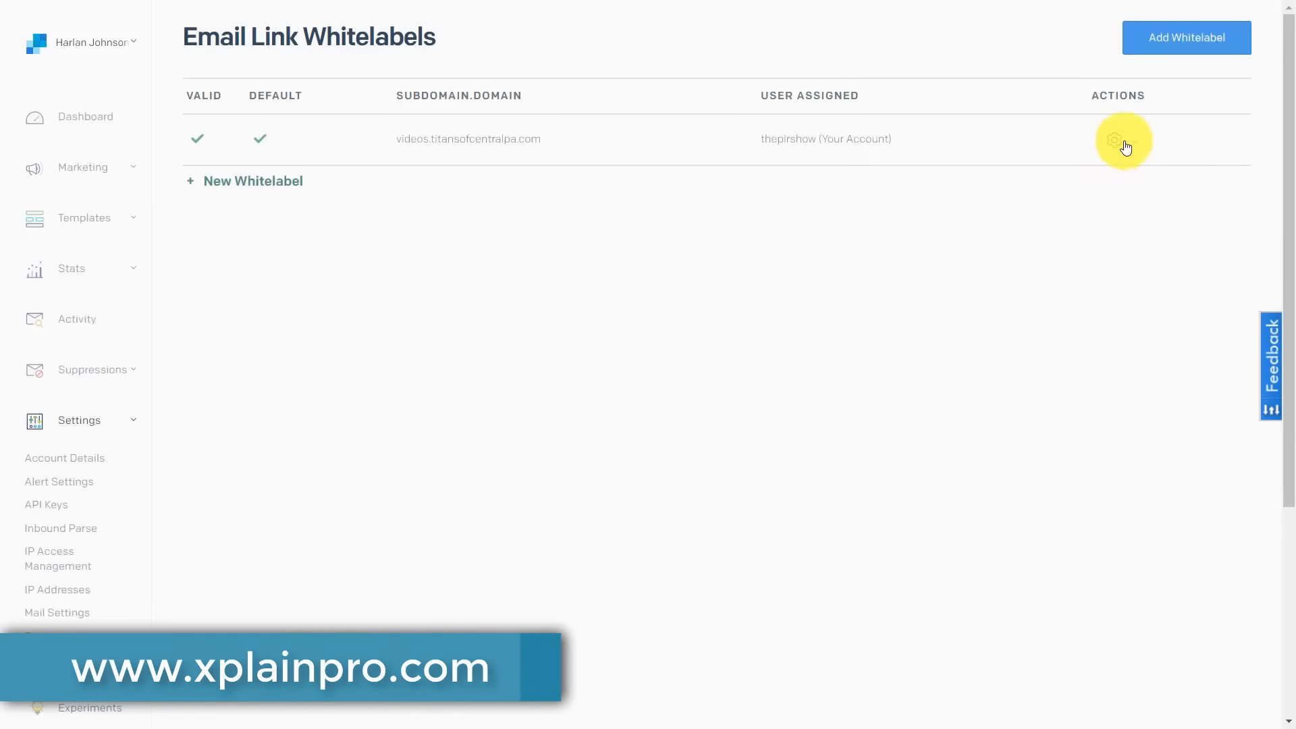
left_click(1135, 140)
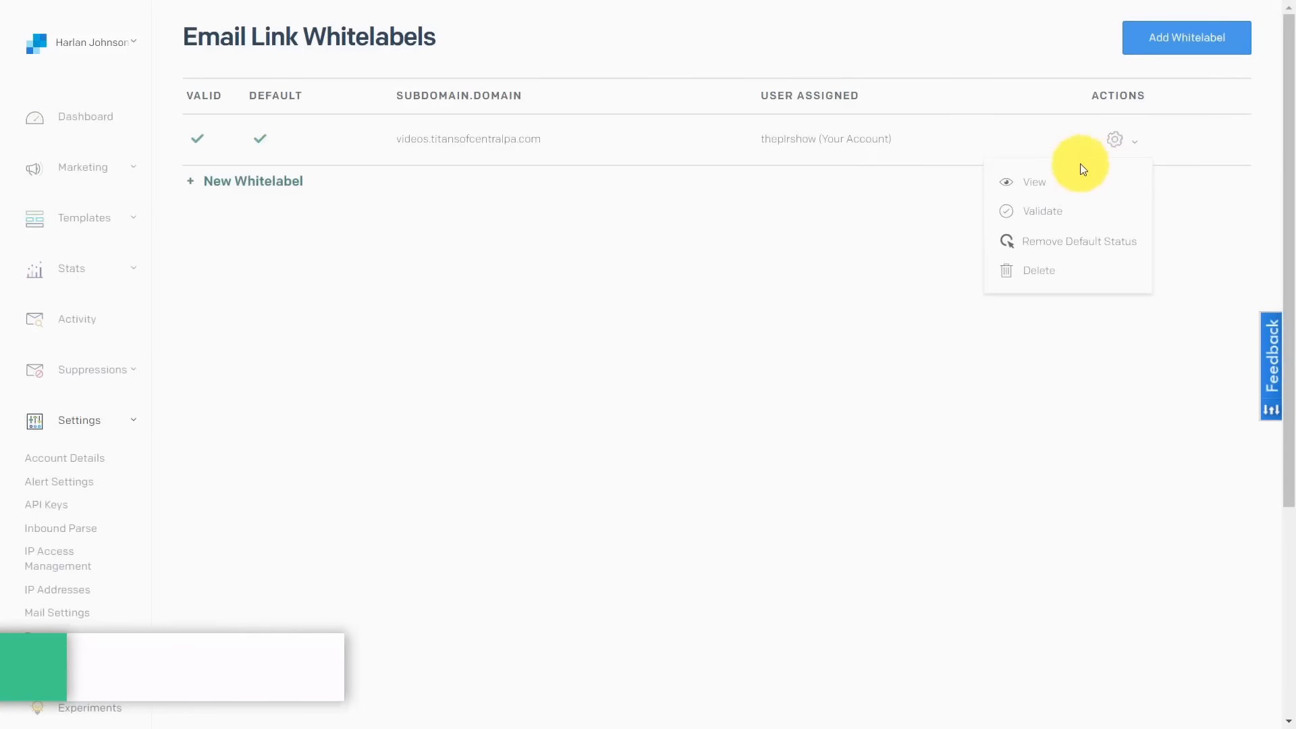
left_click(1031, 180)
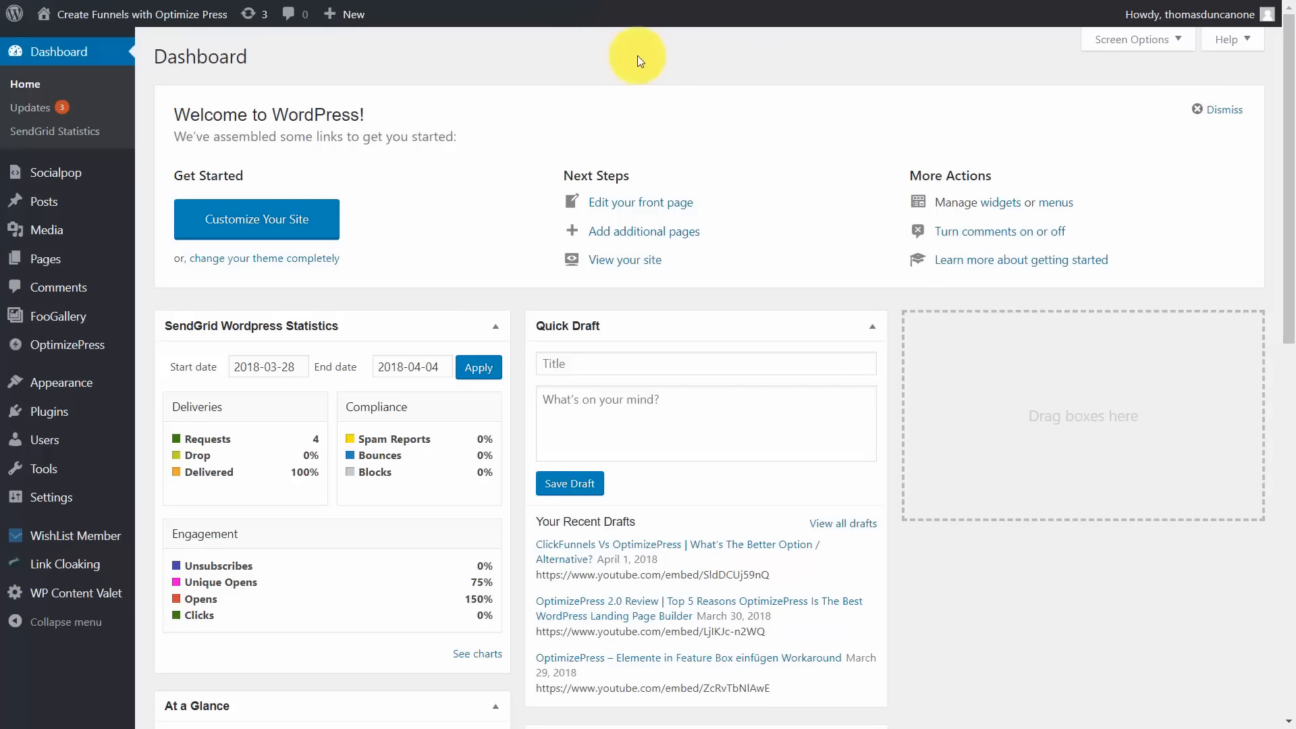
- Switch to the WordPress dashboard and open the Subscription Widget settings of the SendGrid plugin
mouse_move(40, 497)
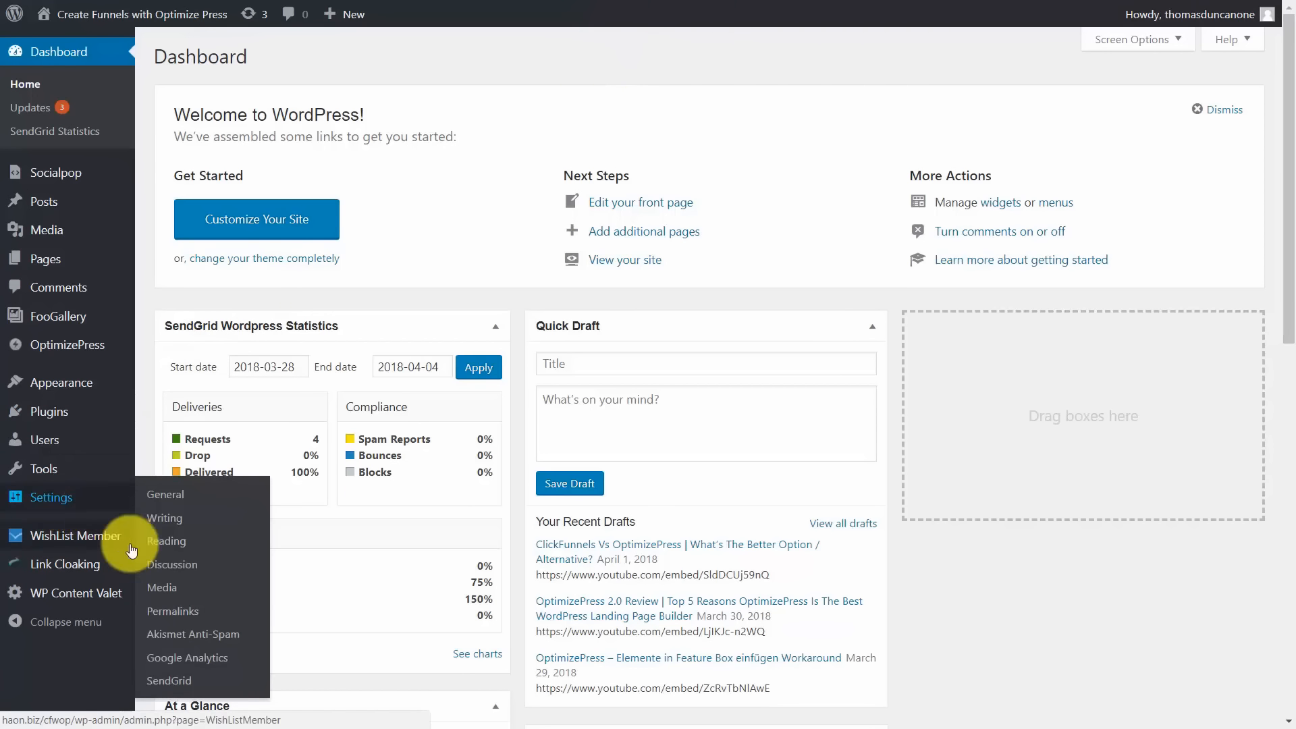
left_click(166, 682)
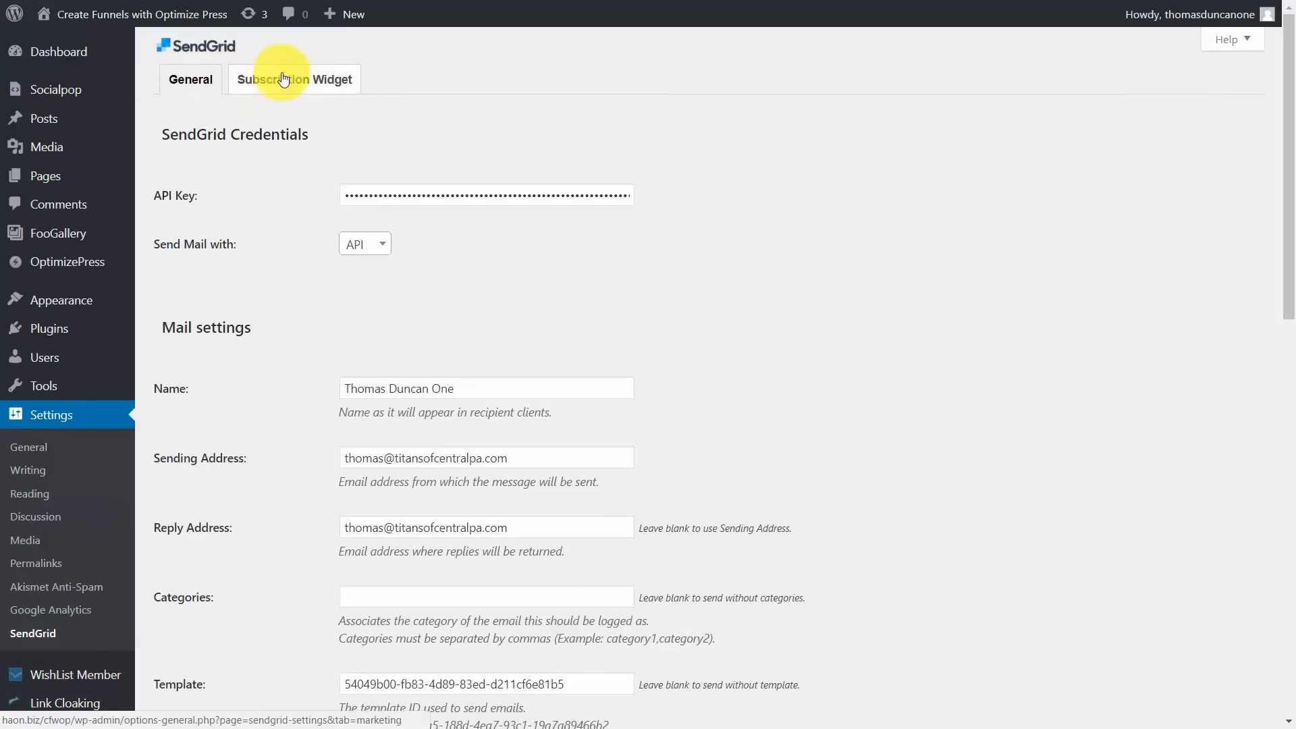
left_click(303, 79)
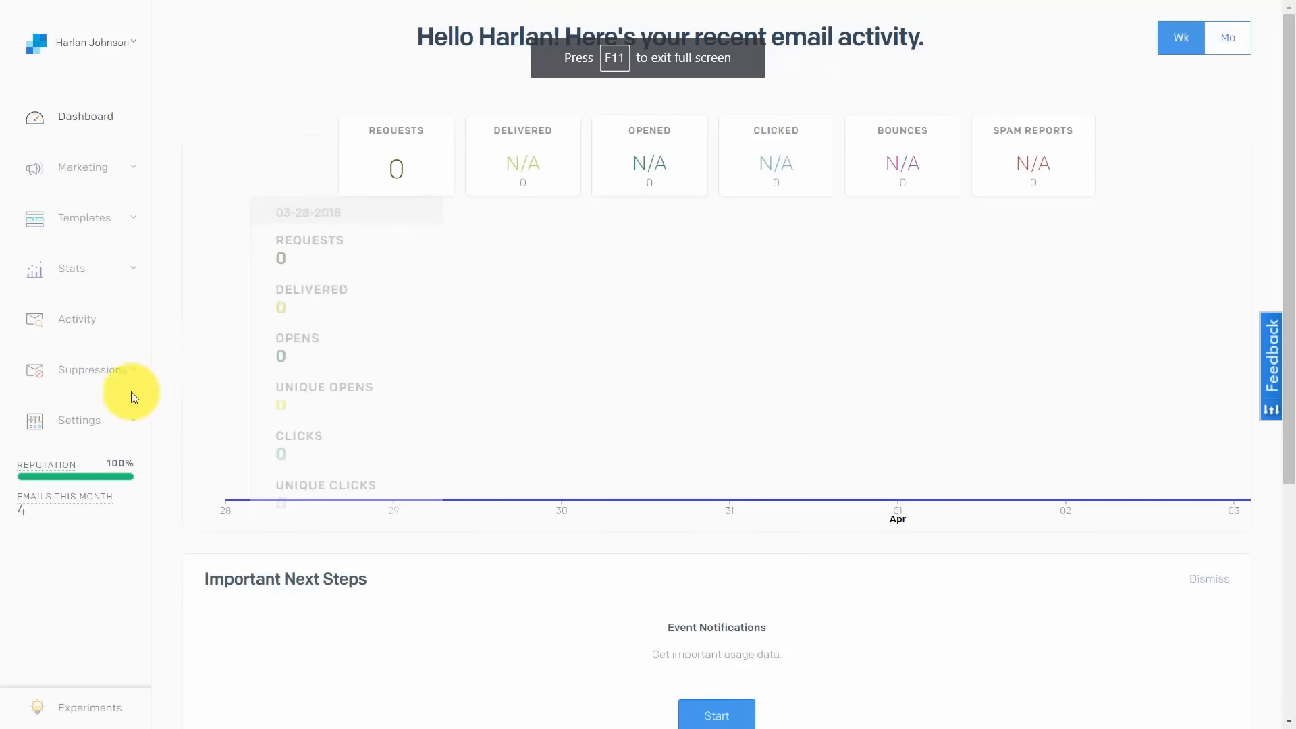
- Create a Full Access API key named Titans Collect E-Mail in SendGrid and copy the generated key
left_click(132, 422)
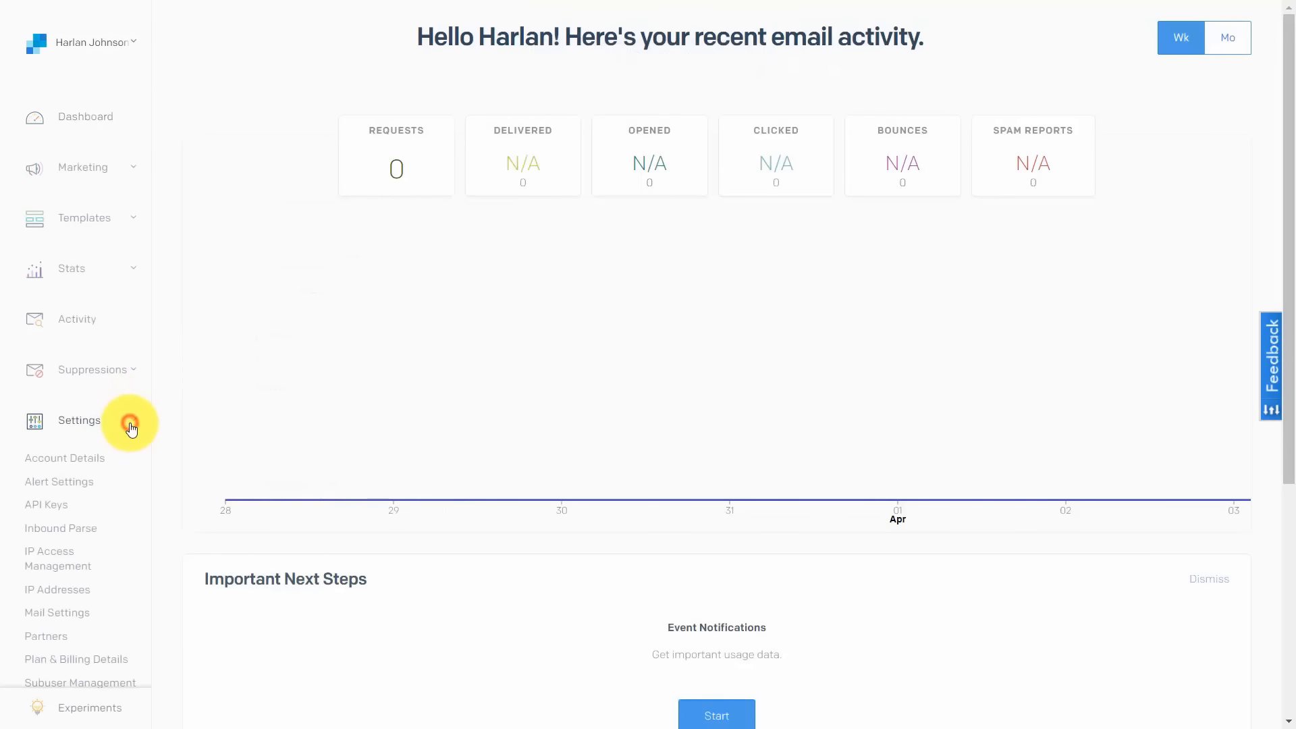
left_click(52, 505)
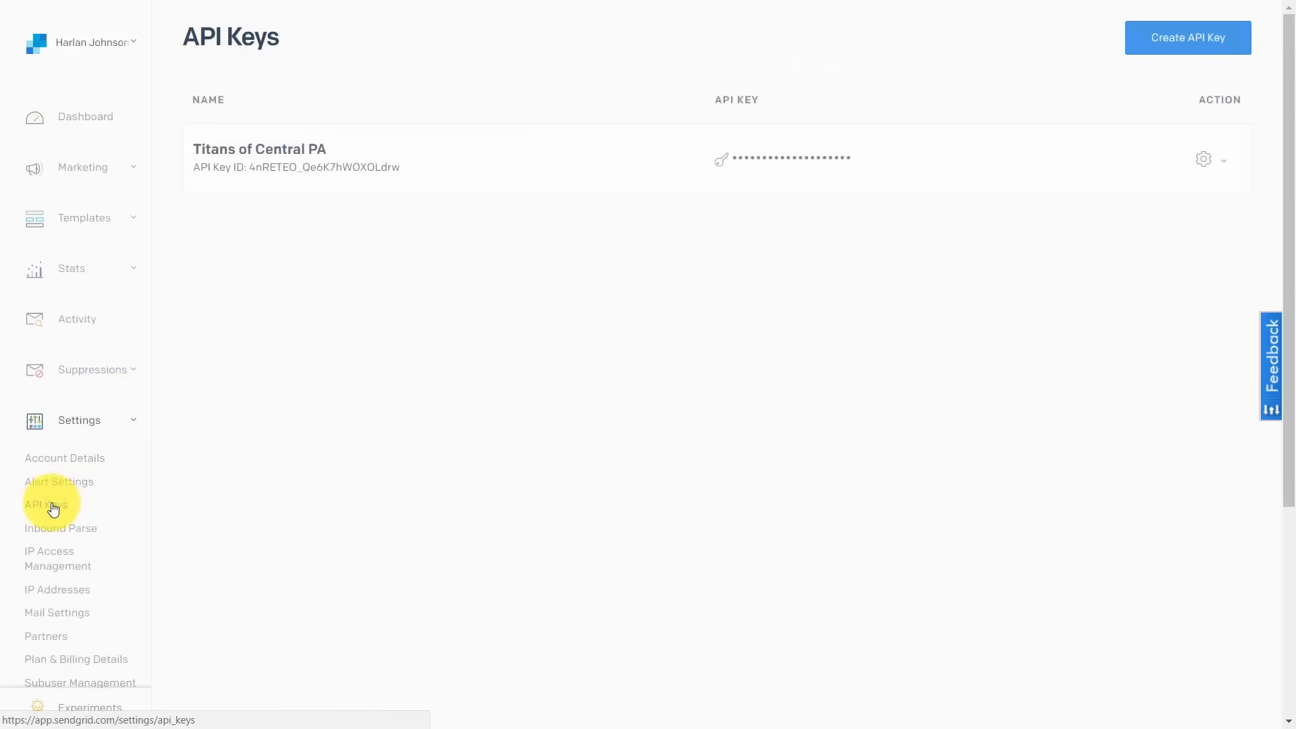
left_click(1158, 42)
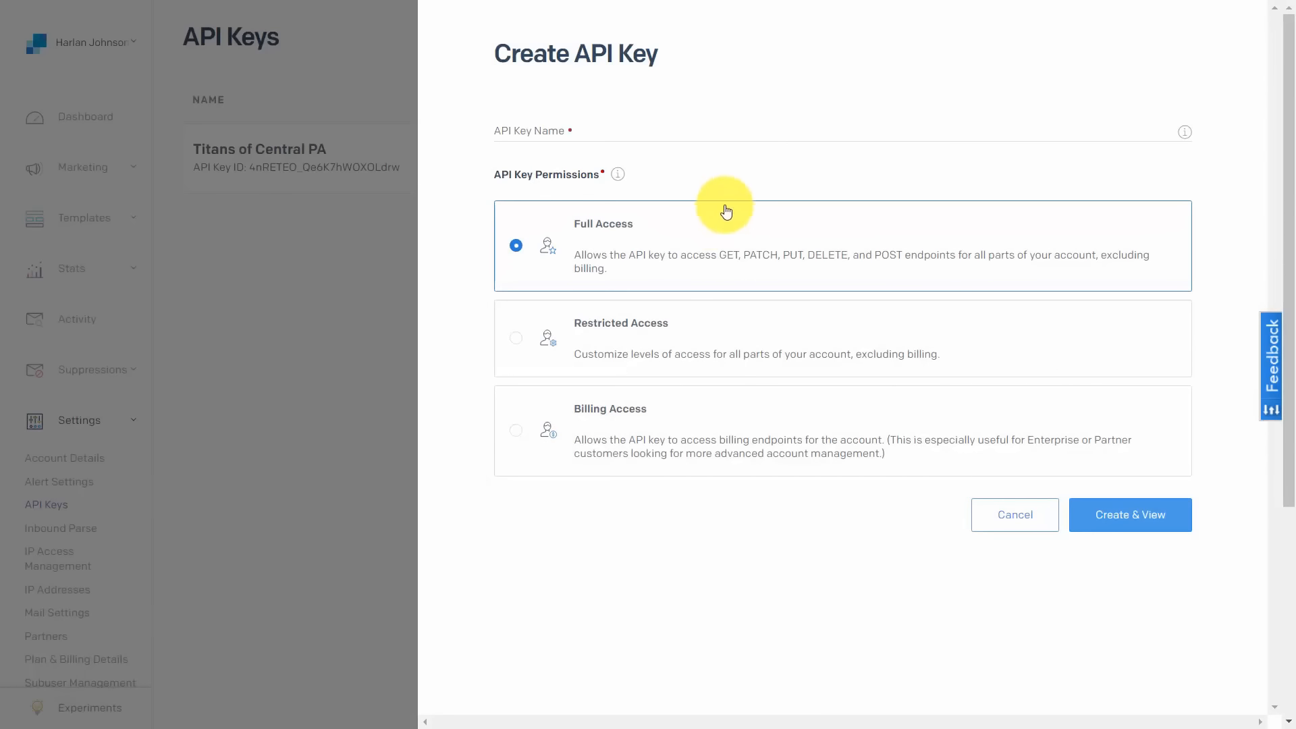
left_click(639, 125)
type("Titans Collect E-Mail")
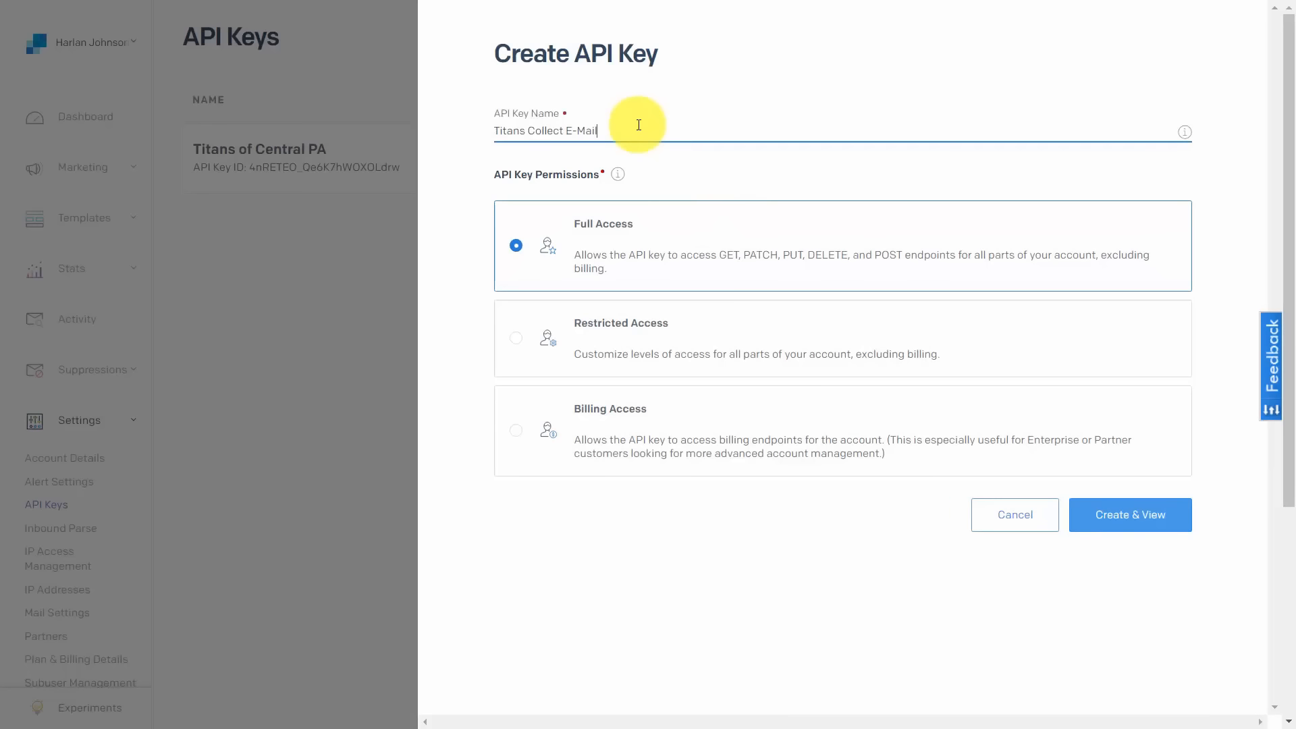
left_click(1109, 521)
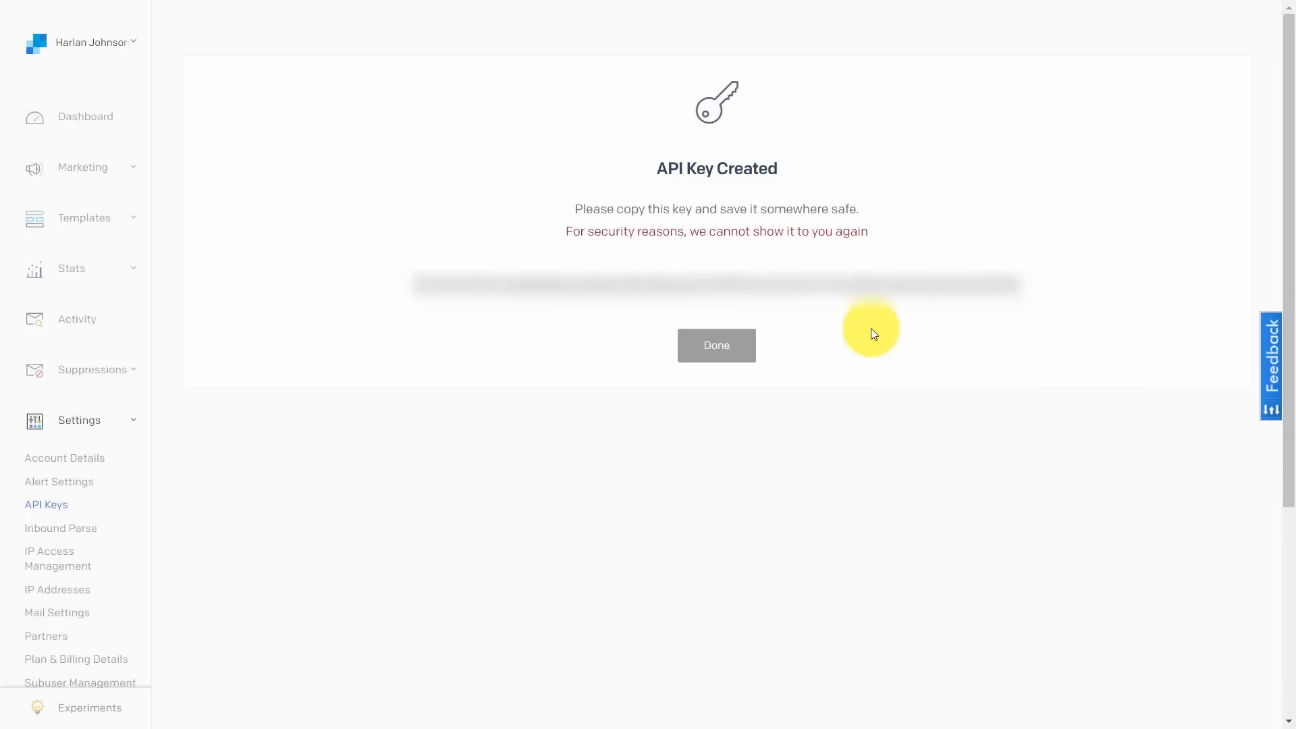
left_click(796, 288)
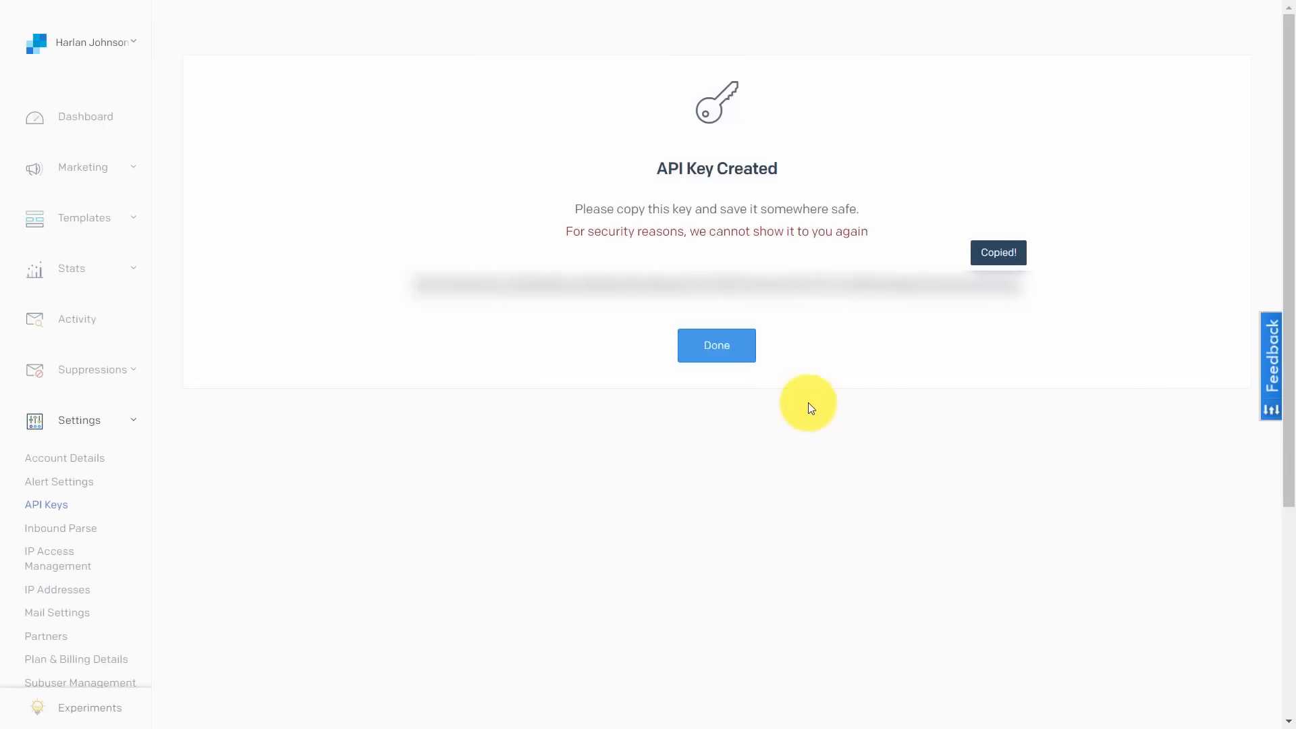
left_click(724, 351)
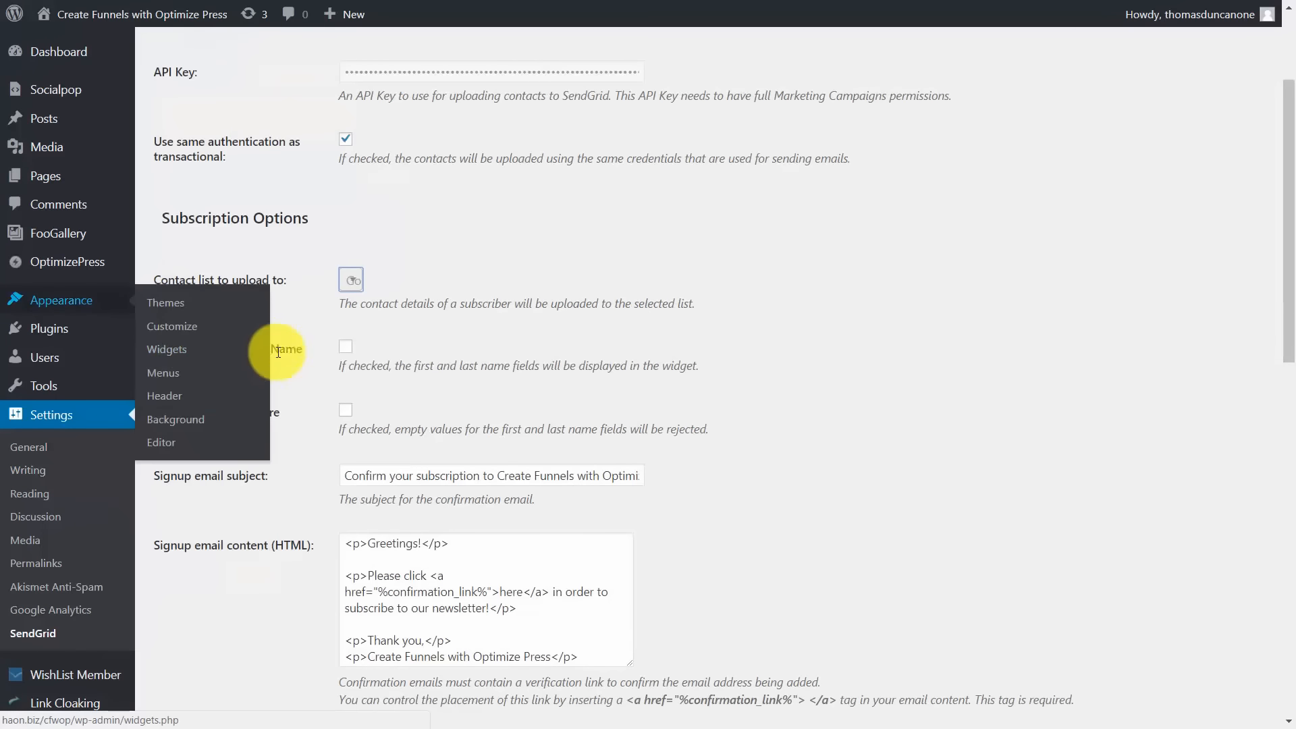
- Include the first and last name fields in the WordPress SendGrid subscription form, make them required, and update the settings
left_click(348, 347)
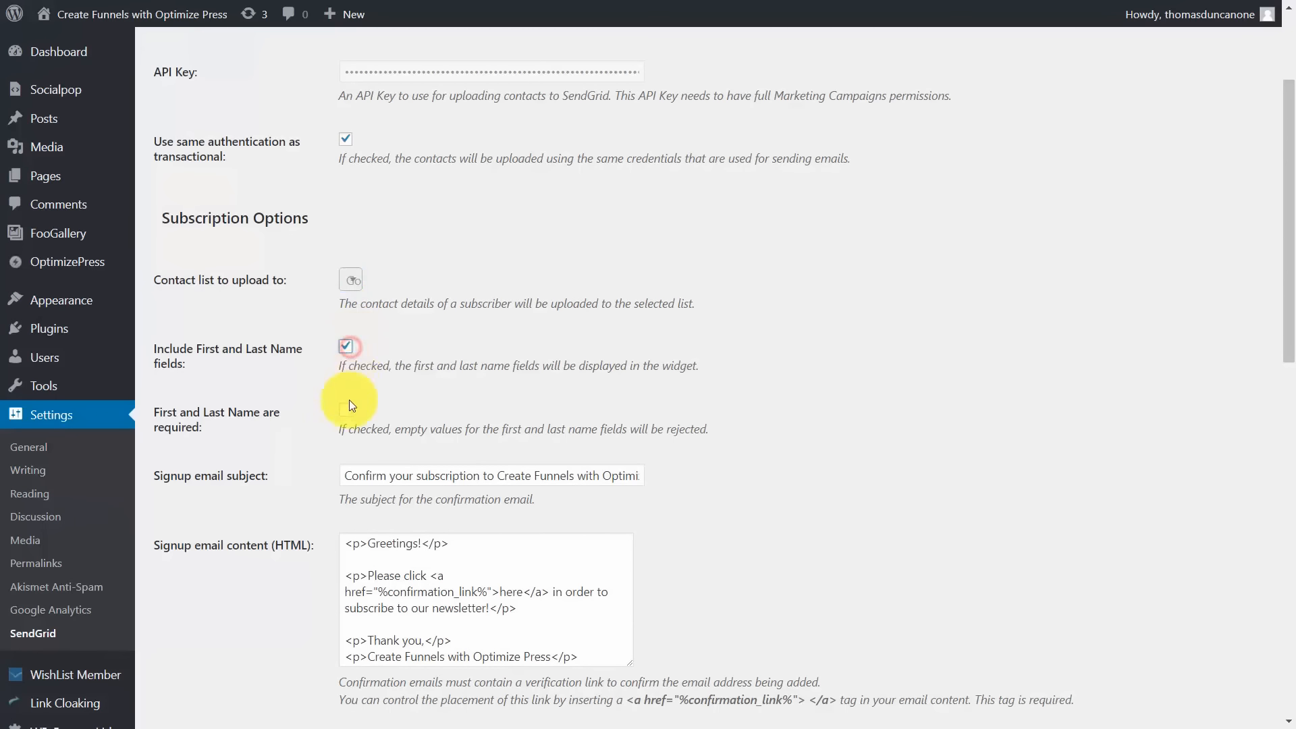
left_click(346, 410)
left_click(346, 347)
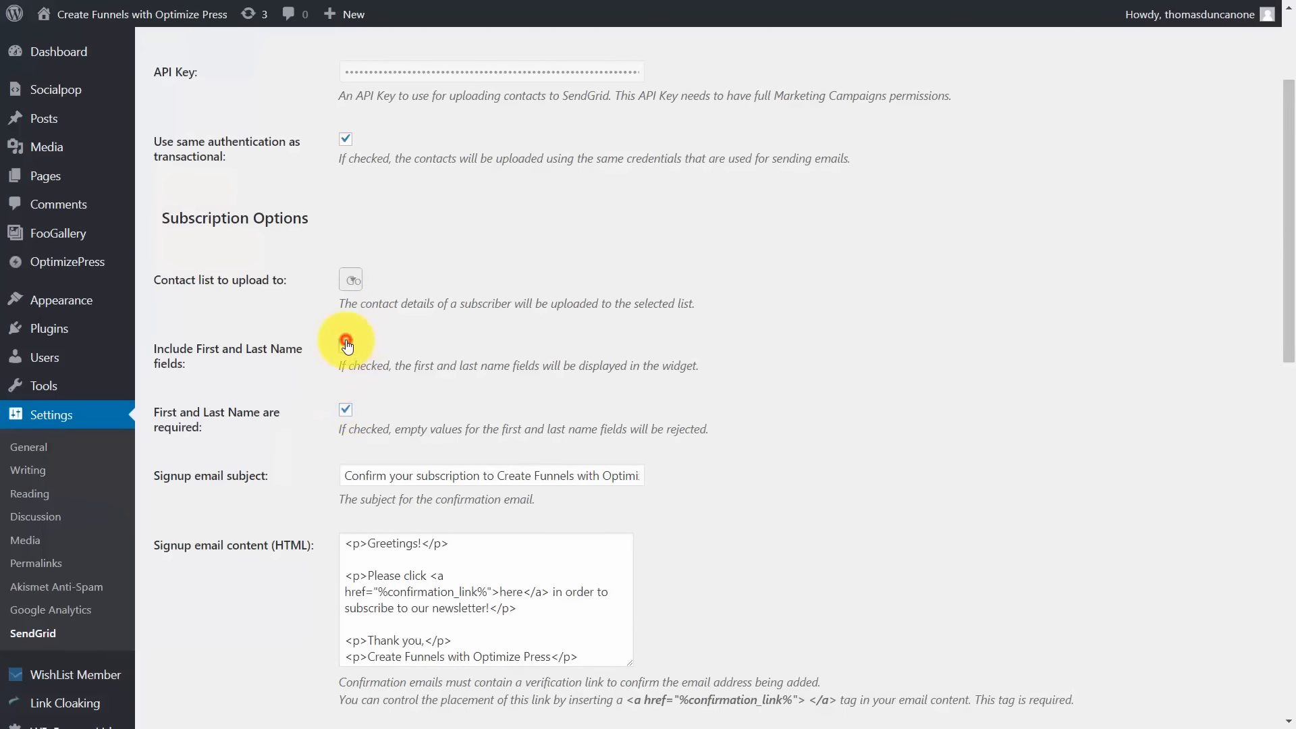
left_click(345, 409)
left_click(345, 348)
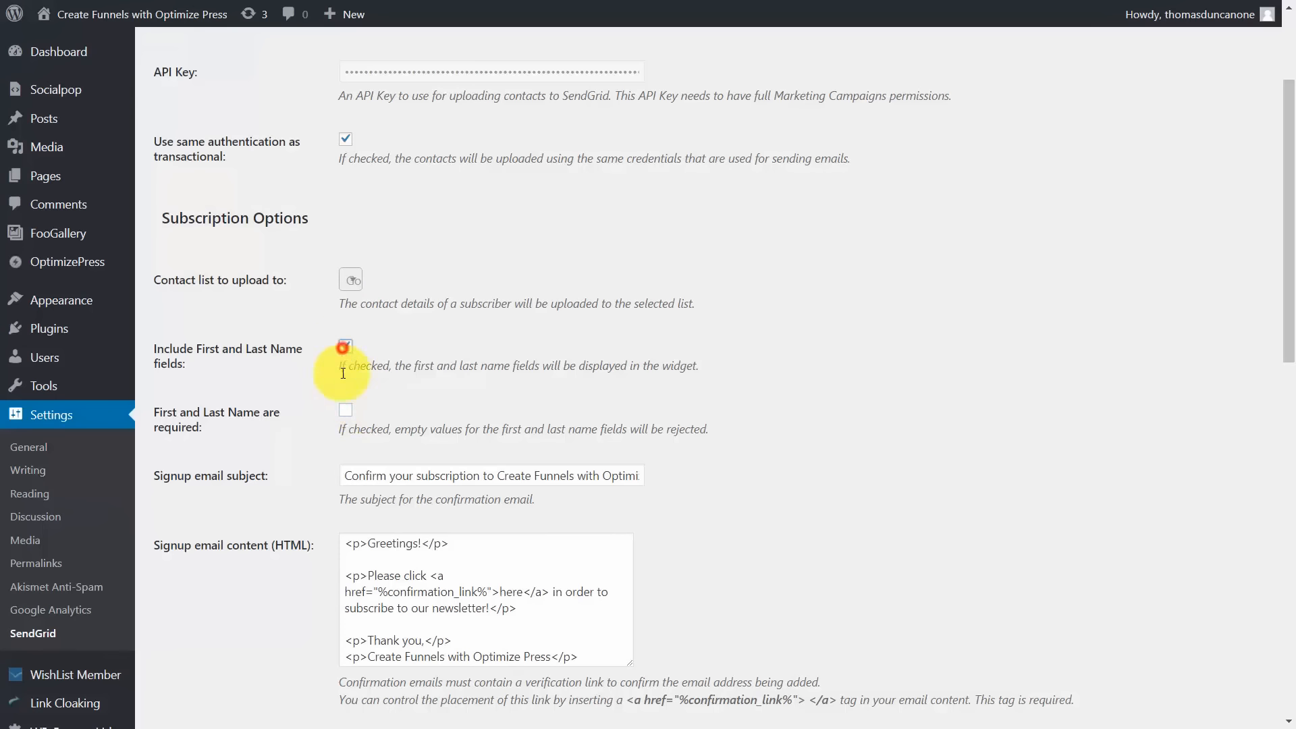
left_click(346, 410)
scroll(471, 355, "down", 1)
scroll(470, 357, "down", 1)
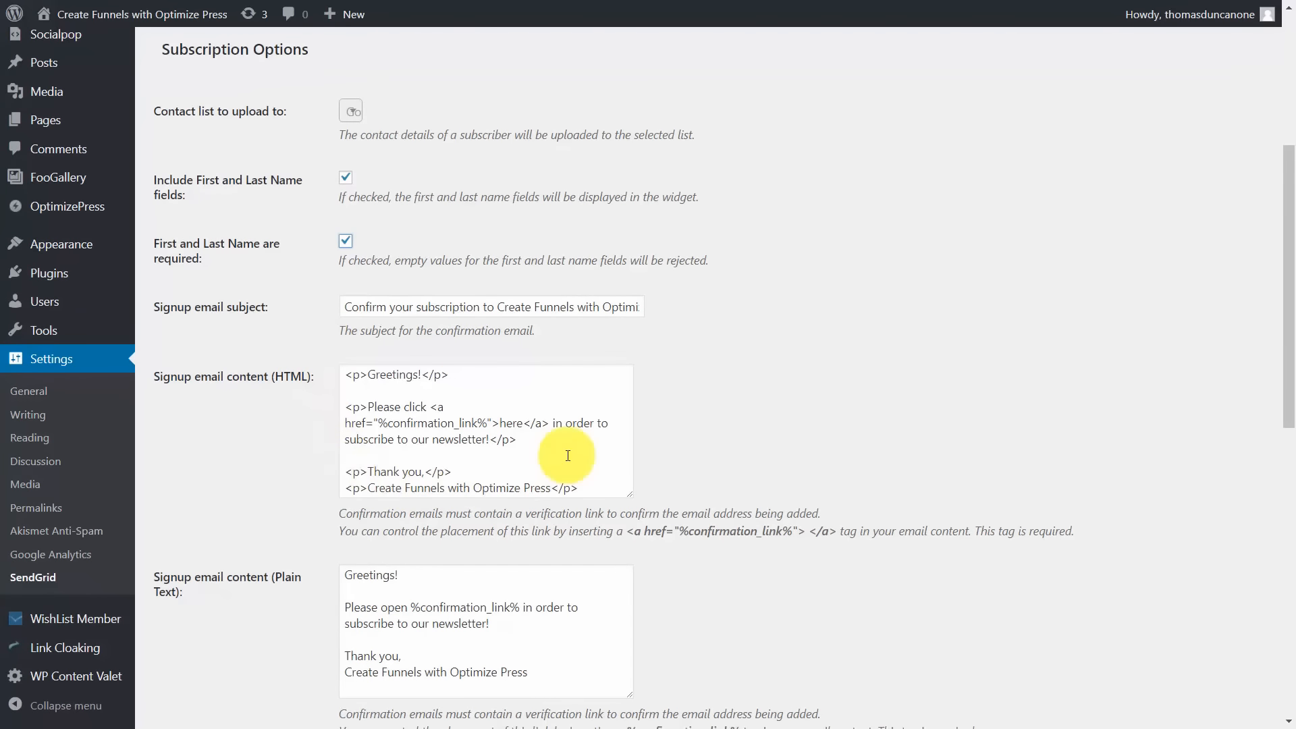
scroll(390, 405, "down", 6)
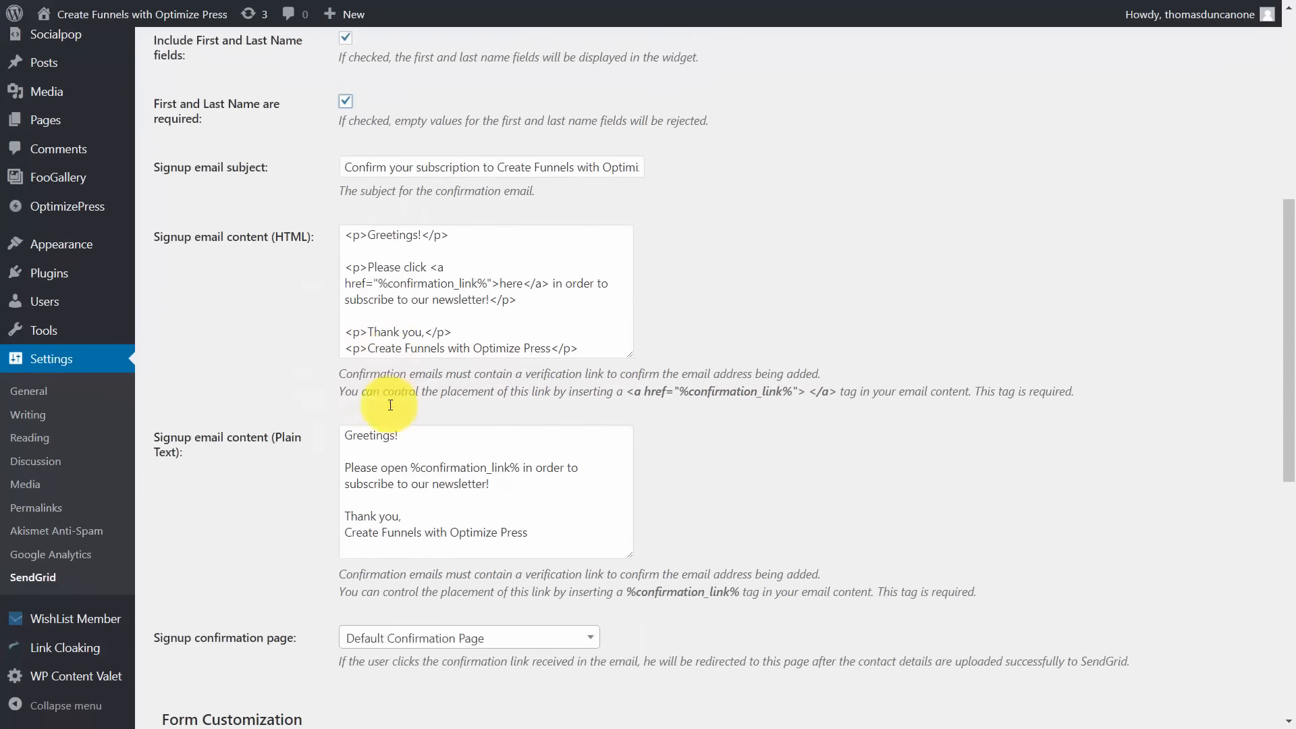
scroll(390, 404, "down", 2)
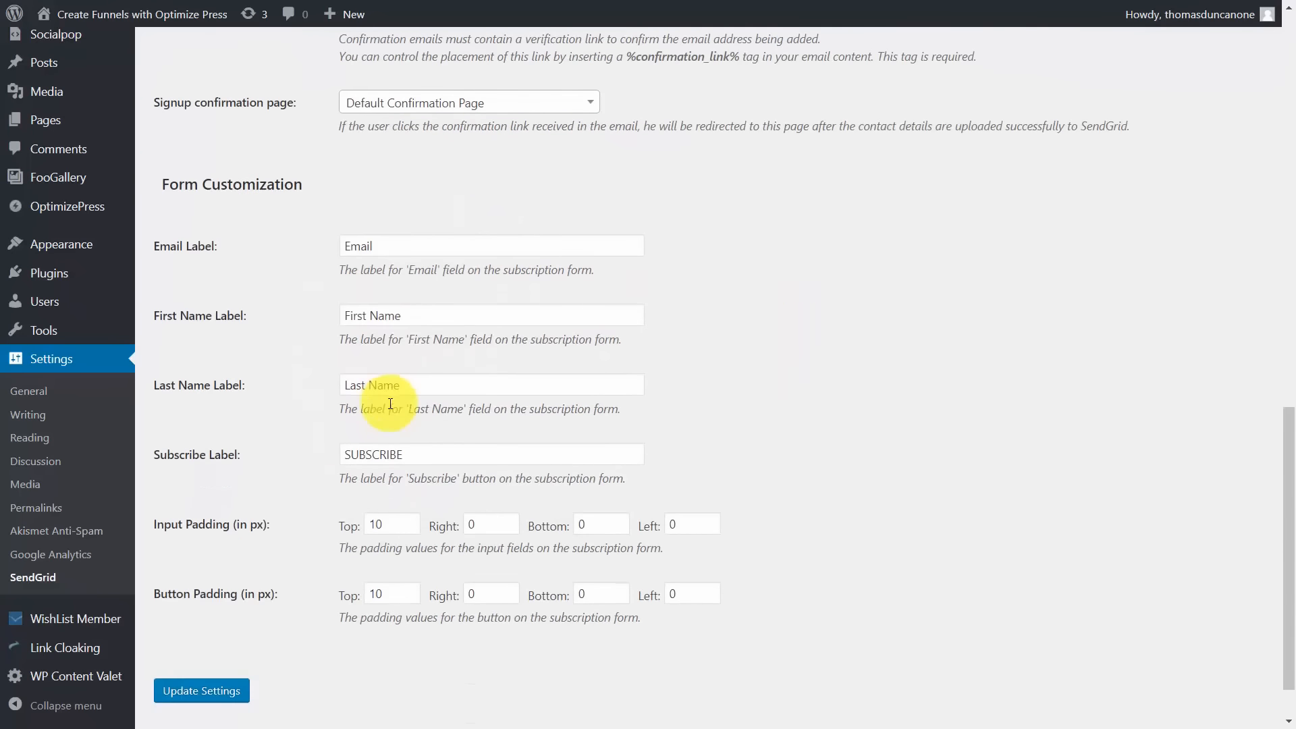
scroll(390, 403, "down", 1)
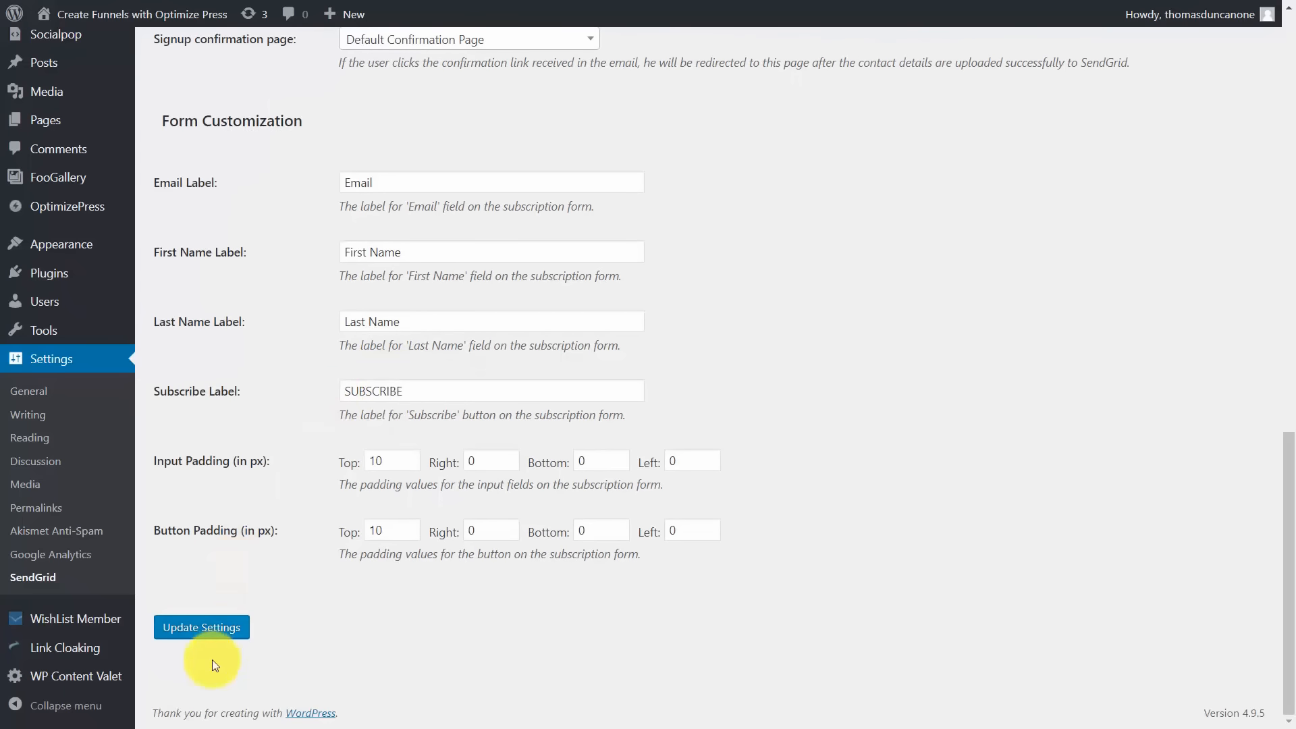
left_click(216, 635)
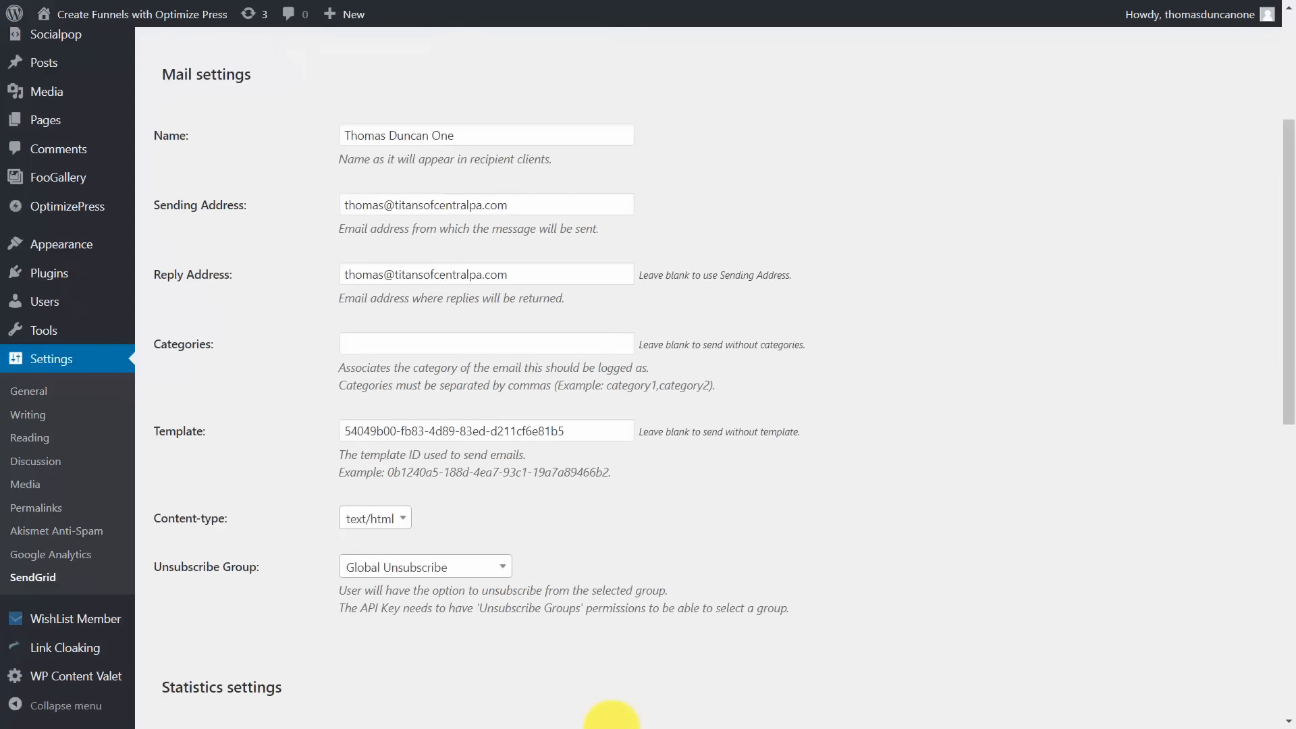
- Add the SendGrid Subscription Widget above Search in the Widget Area with its default messages, and view the form on the Opt In Page
mouse_move(75, 243)
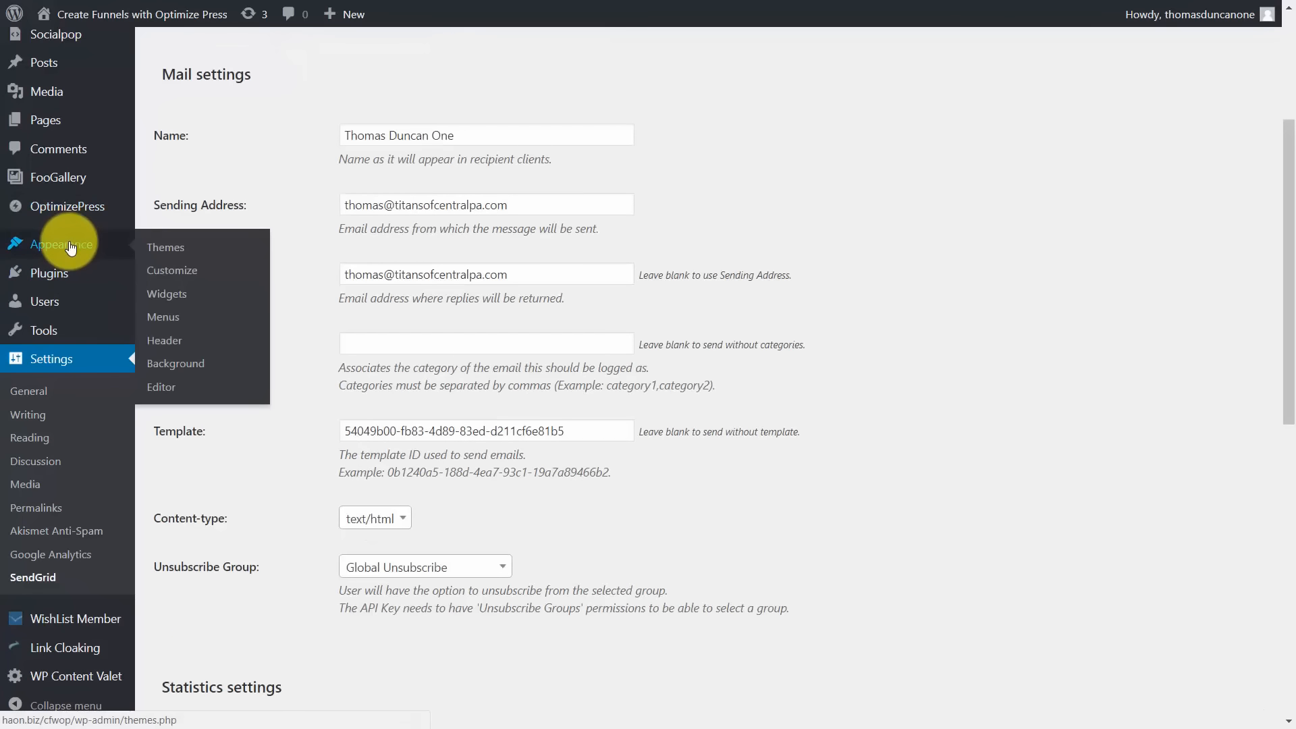
left_click(165, 297)
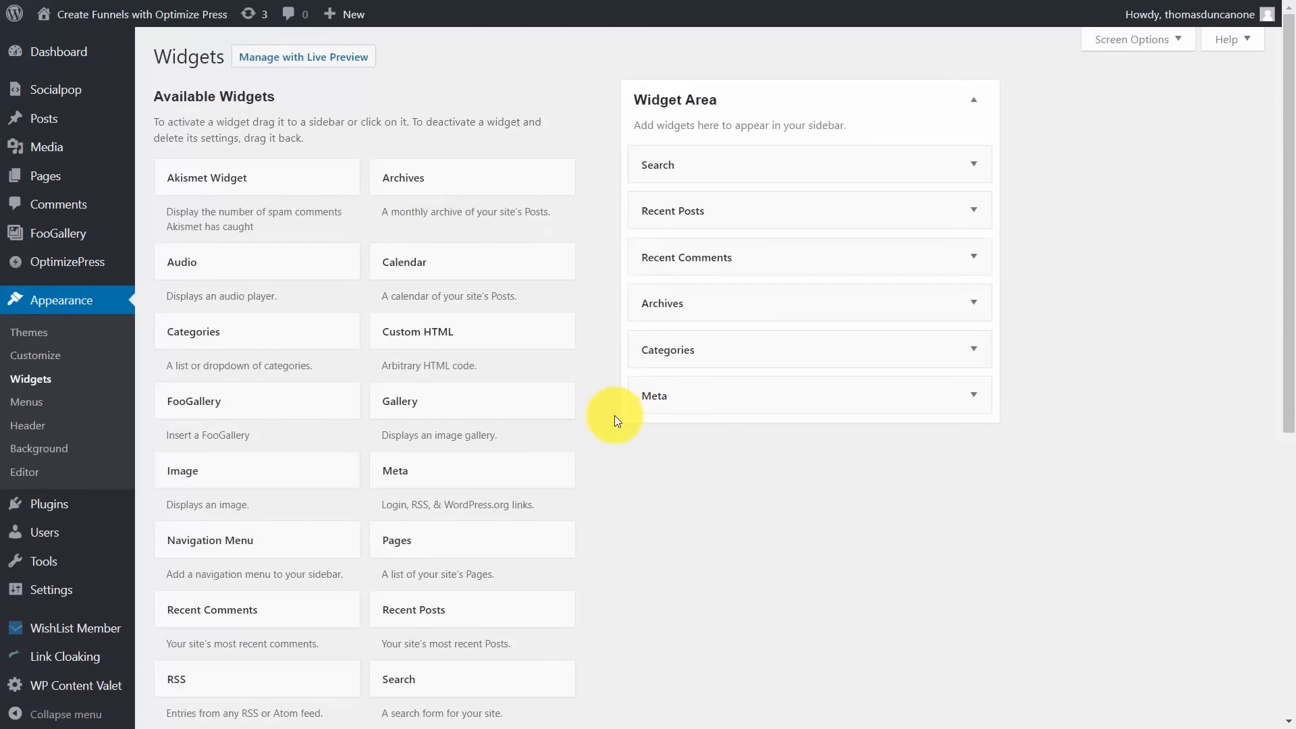
scroll(614, 416, "down", 1)
scroll(614, 415, "down", 1)
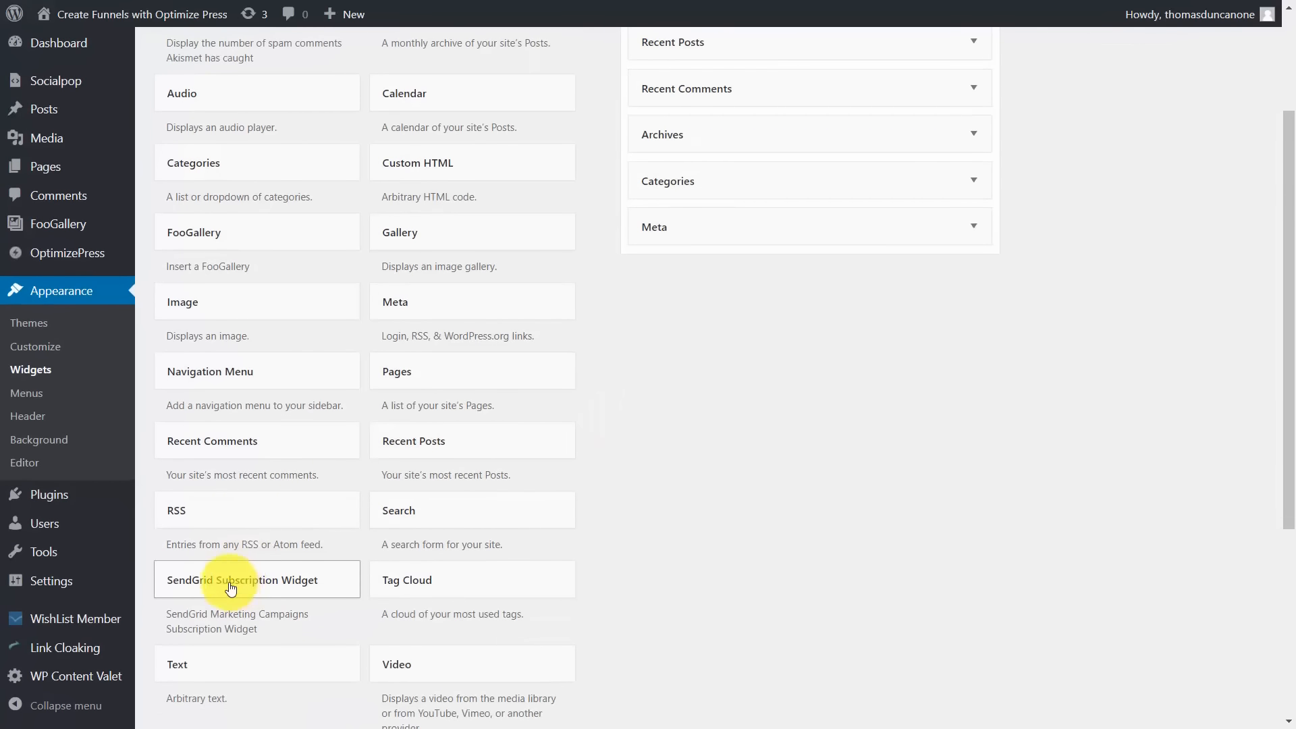
scroll(250, 586, "up", 1)
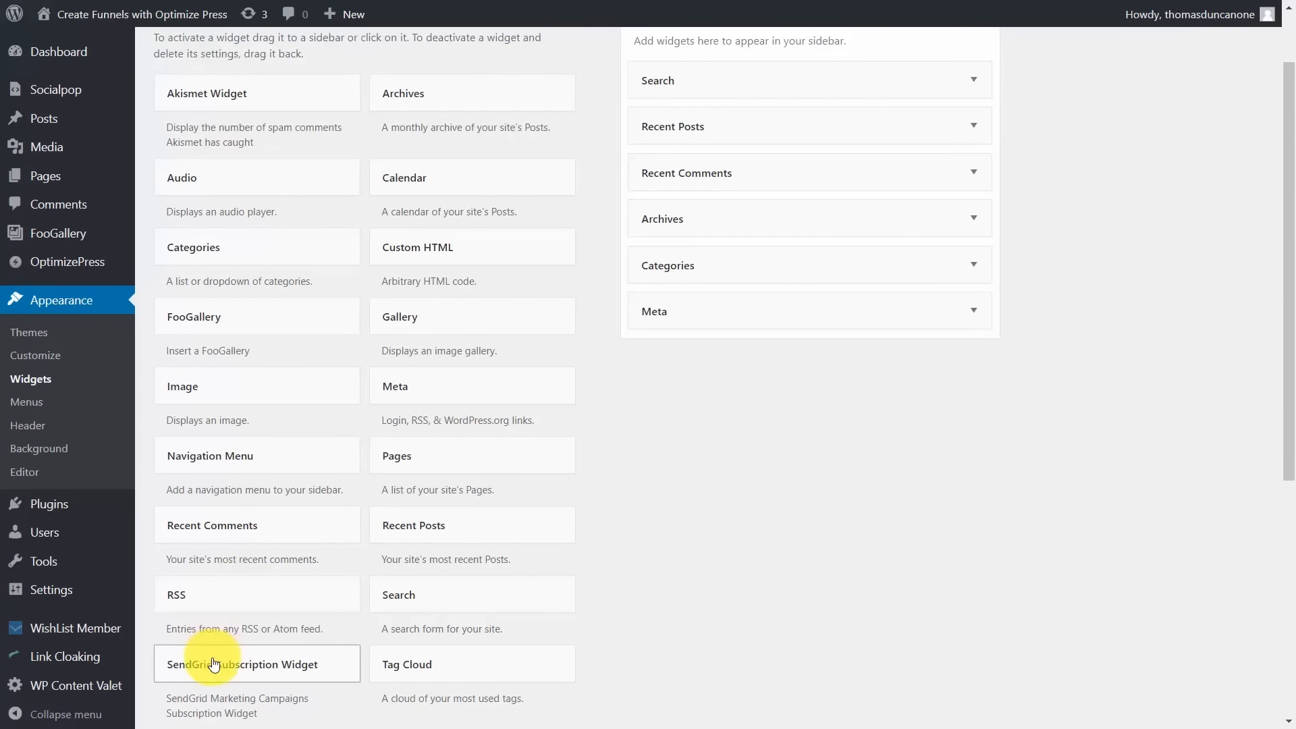
left_click_drag(214, 664, 711, 64)
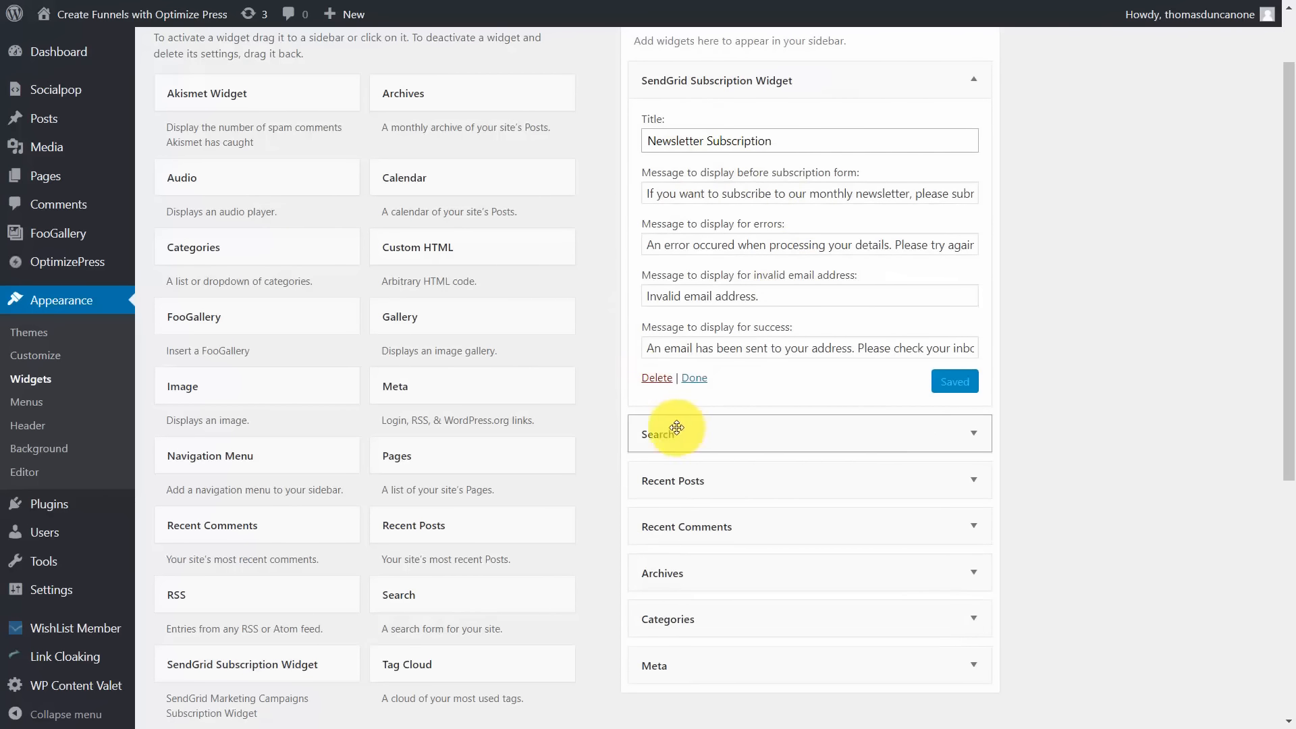
left_click(696, 378)
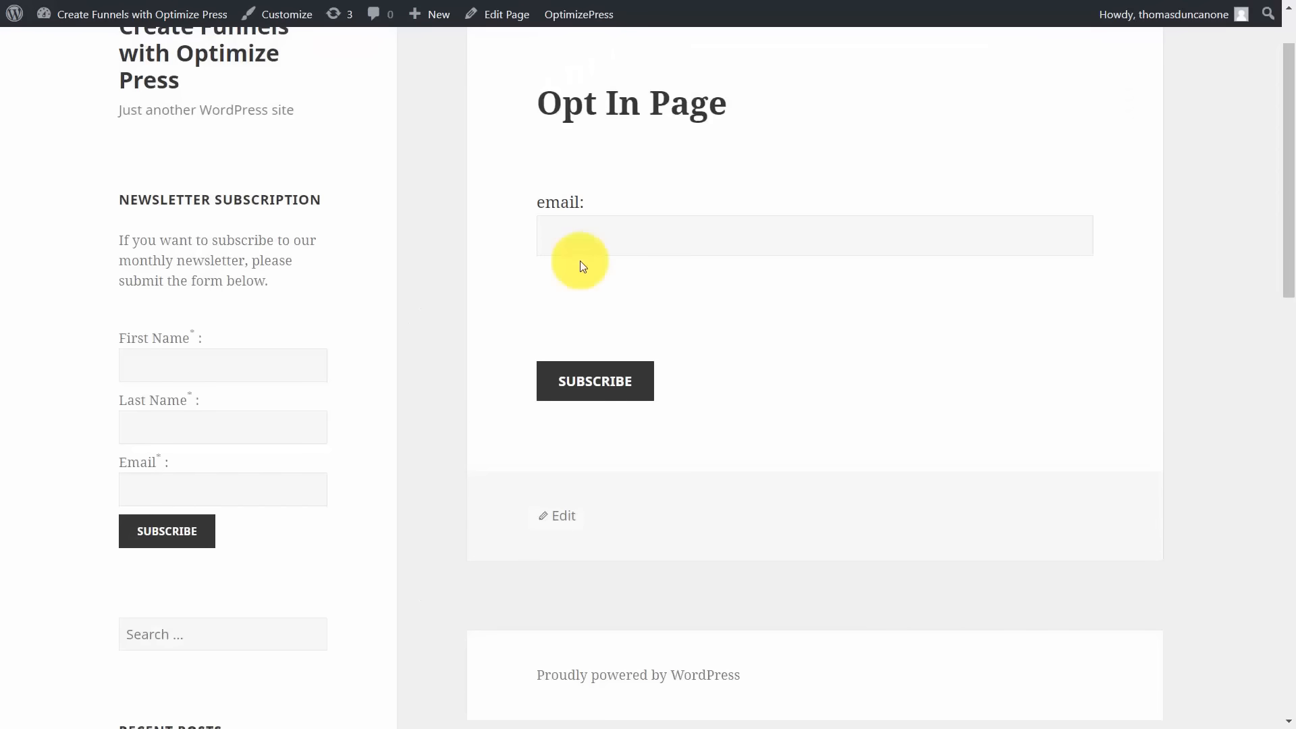
scroll(580, 263, "up", 1)
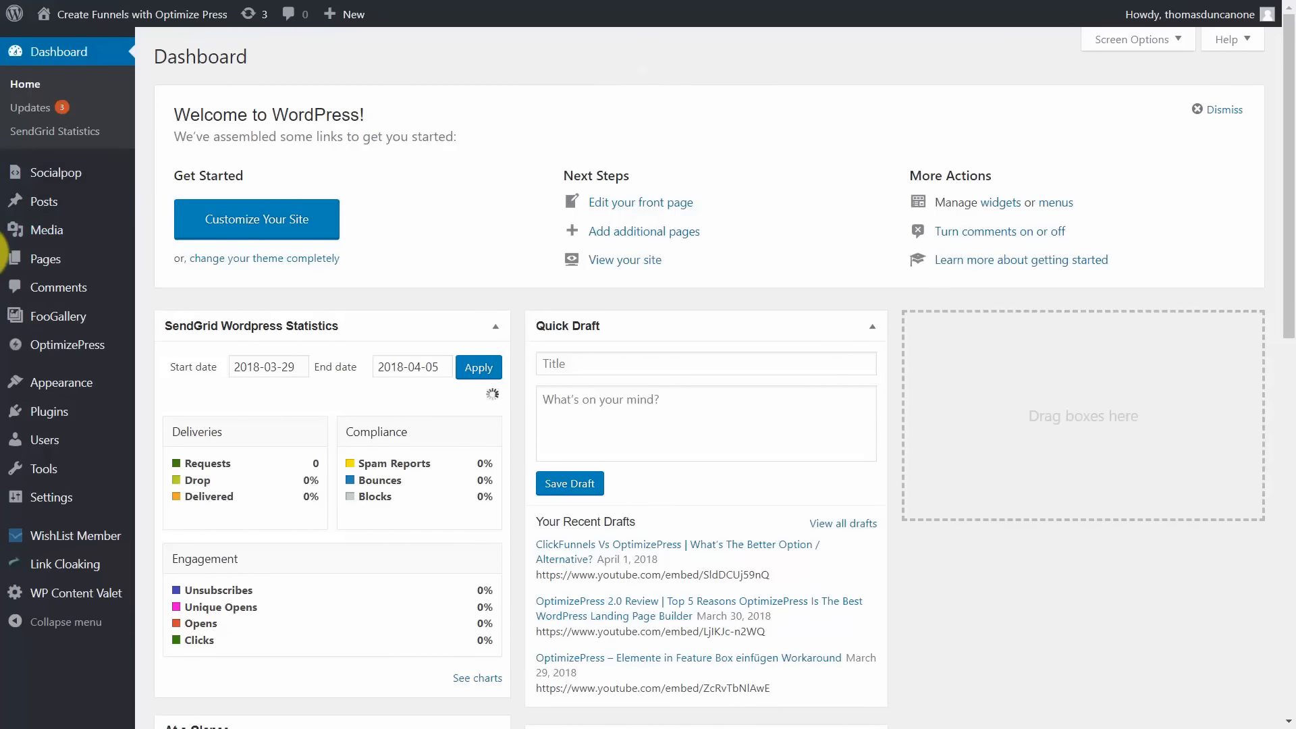
- Search the WordPress plugins for "export users", then install and activate the Export Users to CSV plugin
mouse_move(89, 394)
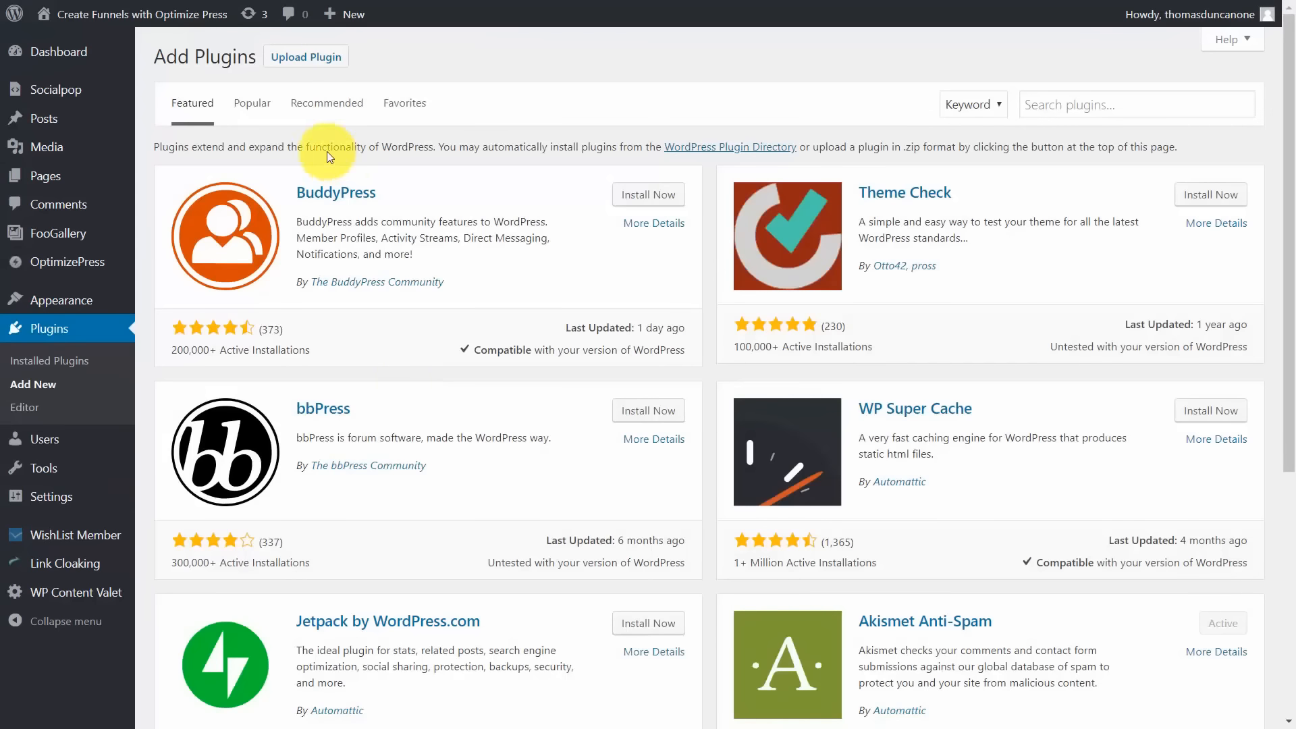
left_click(1094, 103)
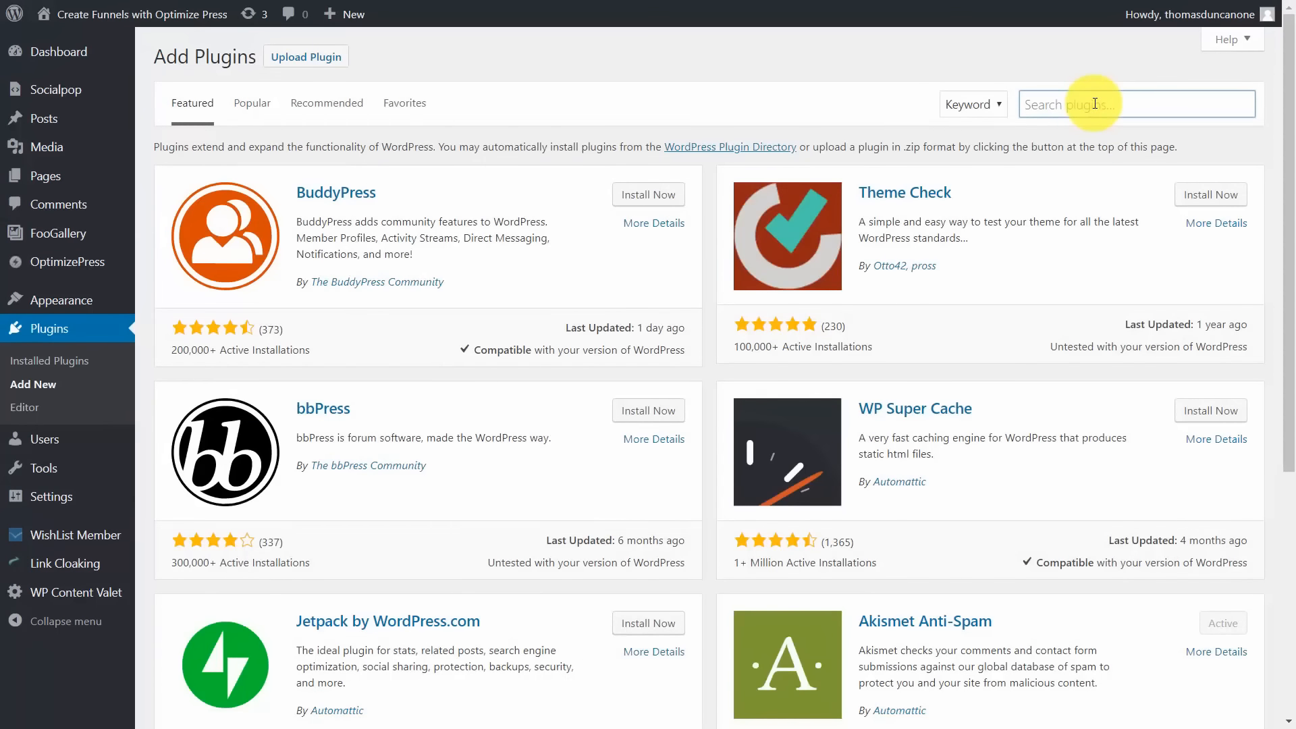
type("export users")
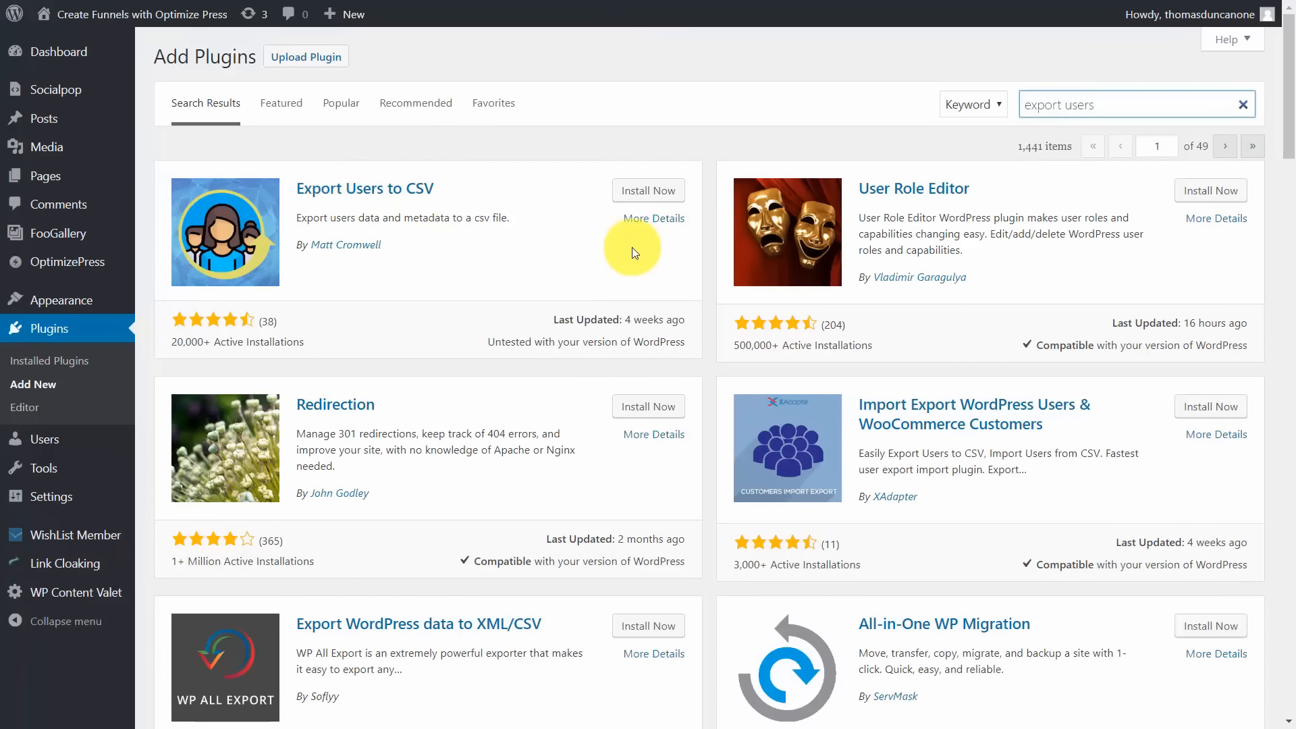
left_click(641, 196)
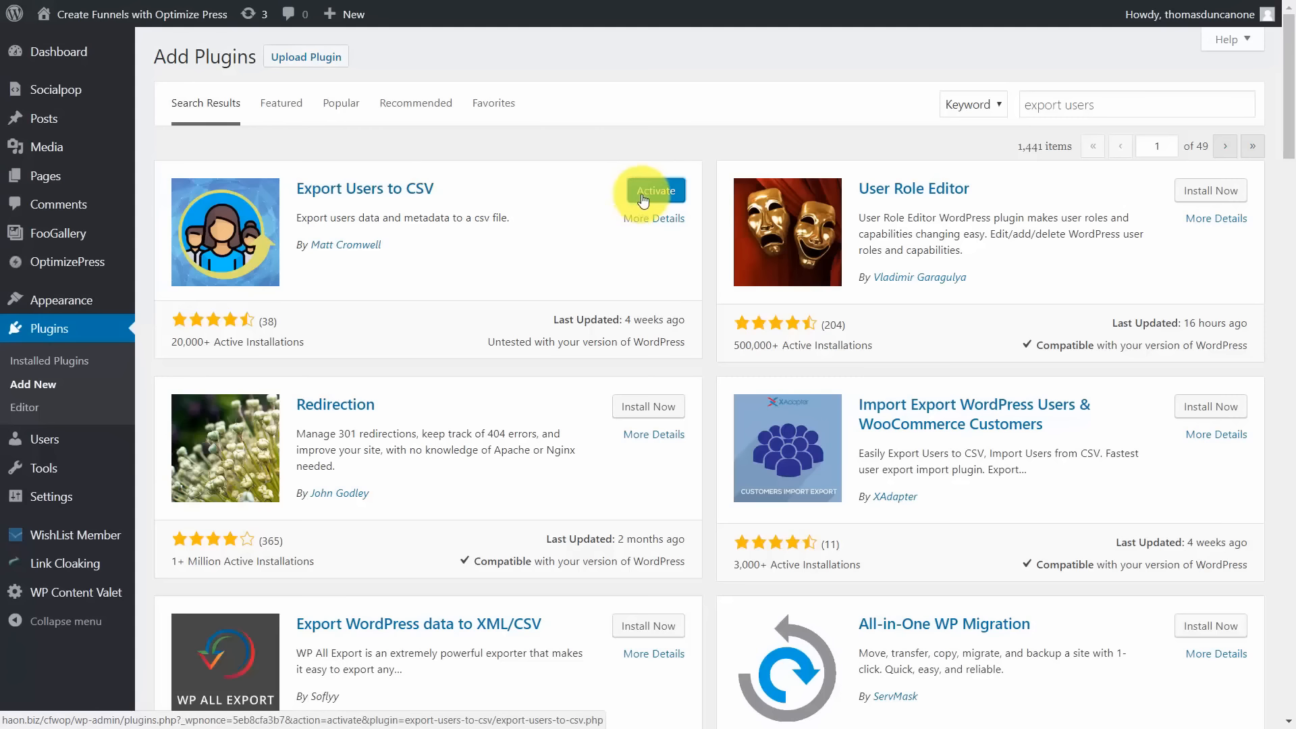
left_click(650, 188)
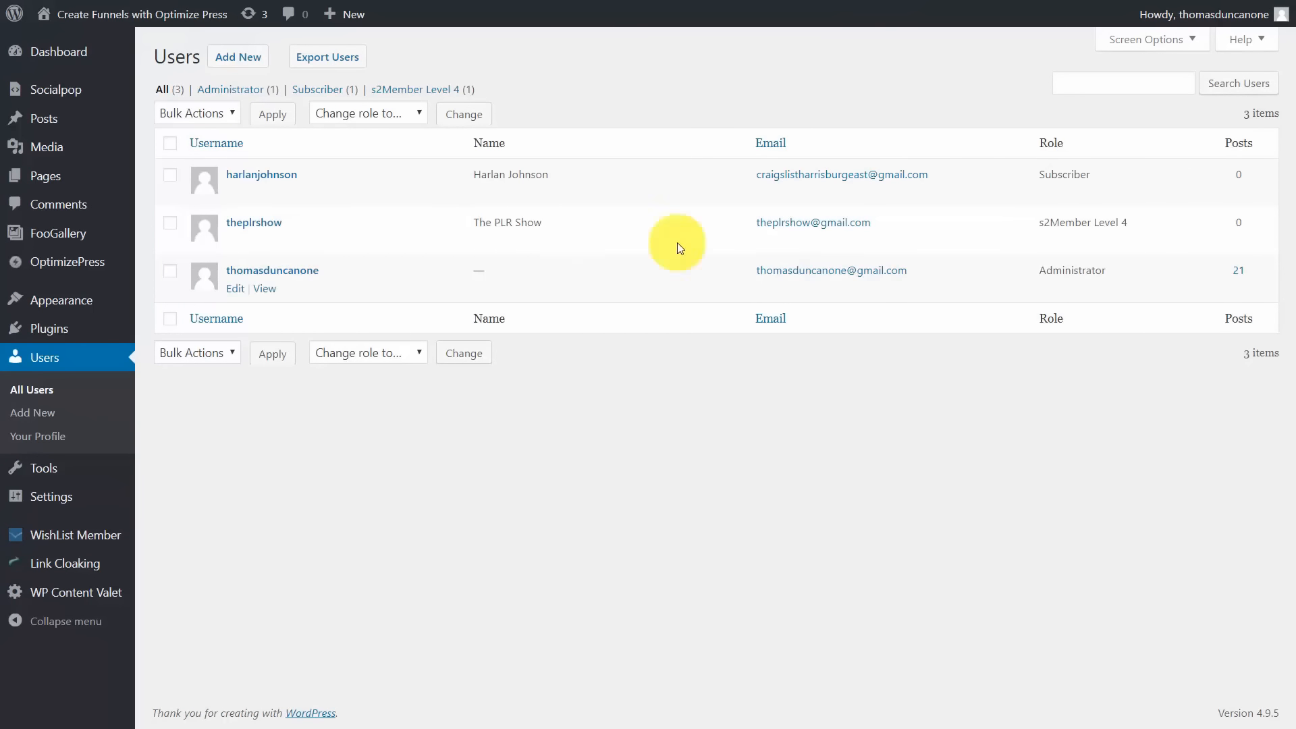
- Select the Subscriber and s2Member Level 4 accounts in the Users list and open the user export
left_click(170, 176)
left_click(170, 222)
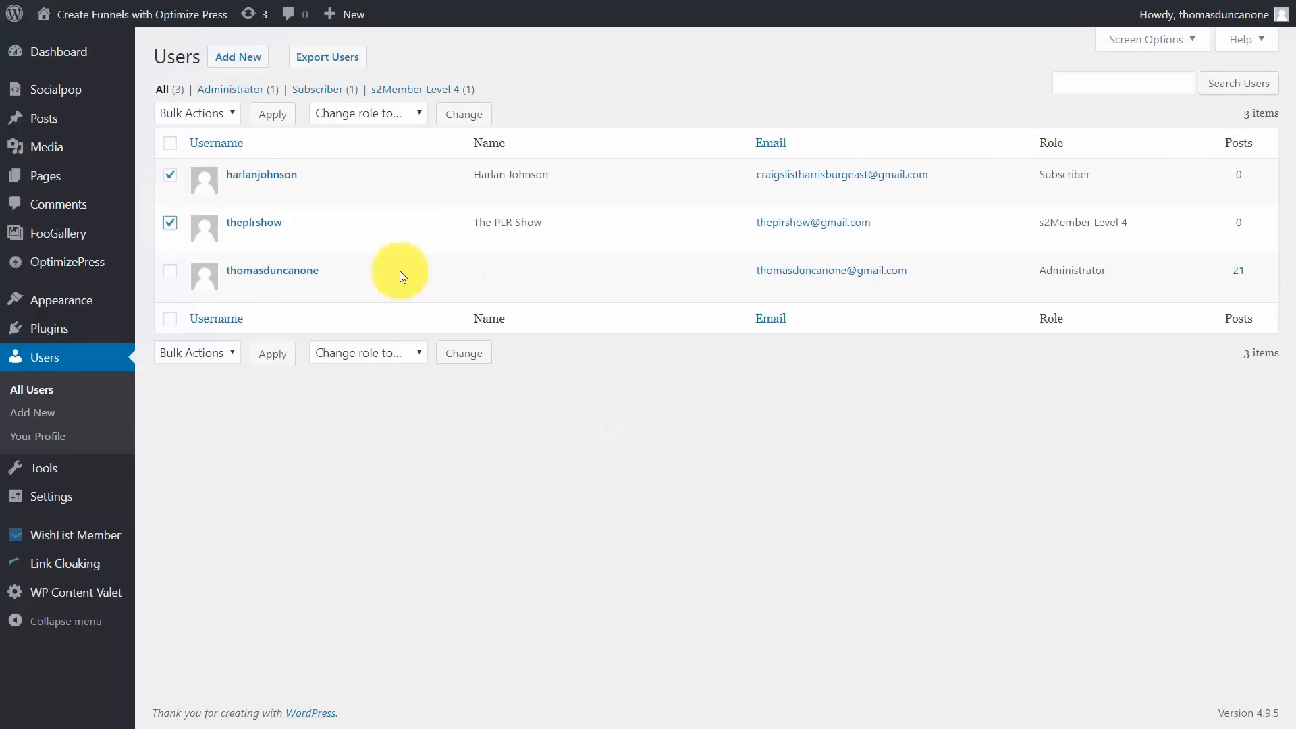
left_click(331, 62)
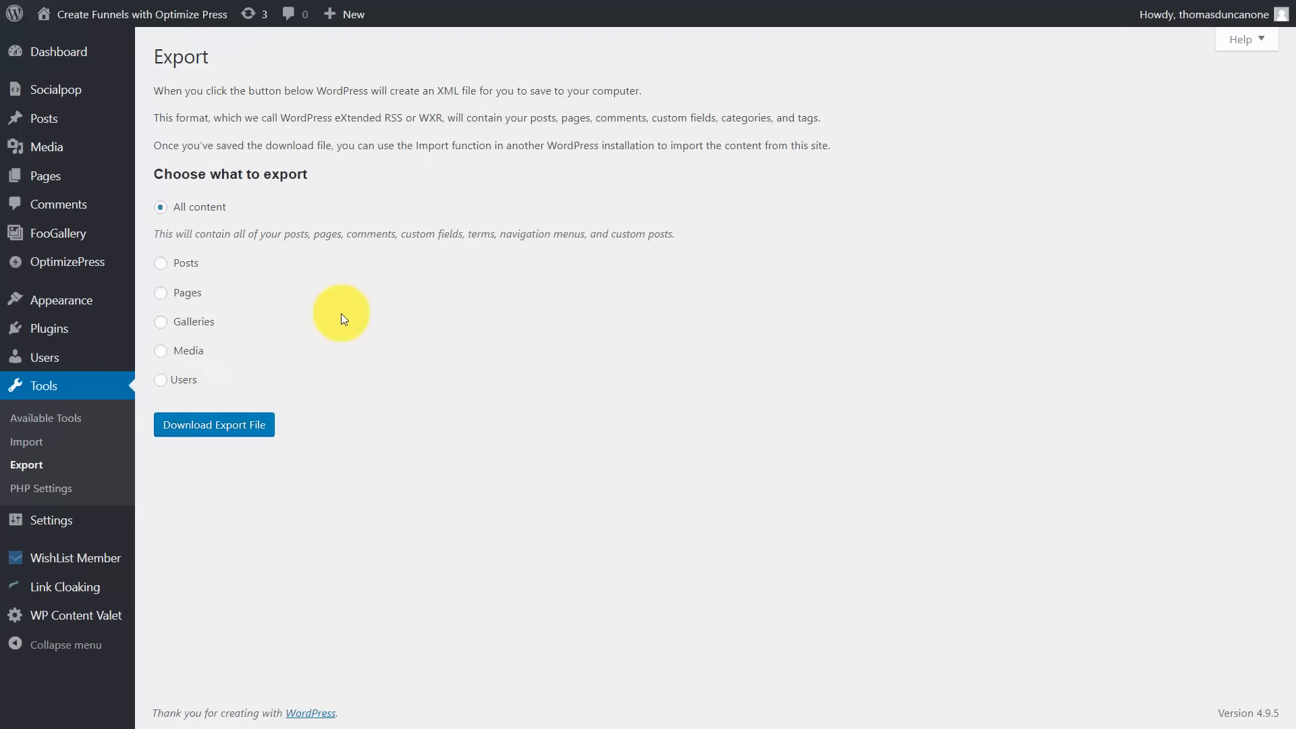
- Export Users of every role with a date range of July 2017 to April 2018 and download the export file
left_click(160, 380)
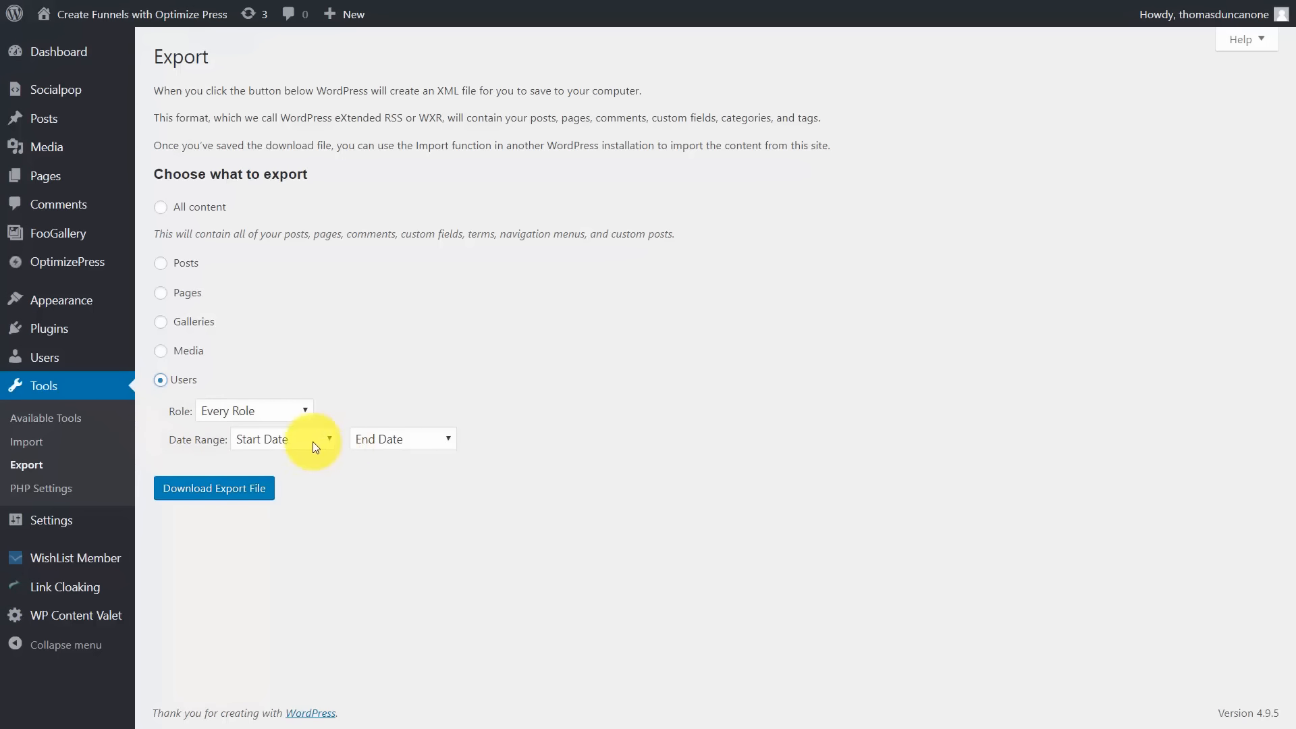
left_click(259, 444)
left_click(325, 496)
left_click(443, 439)
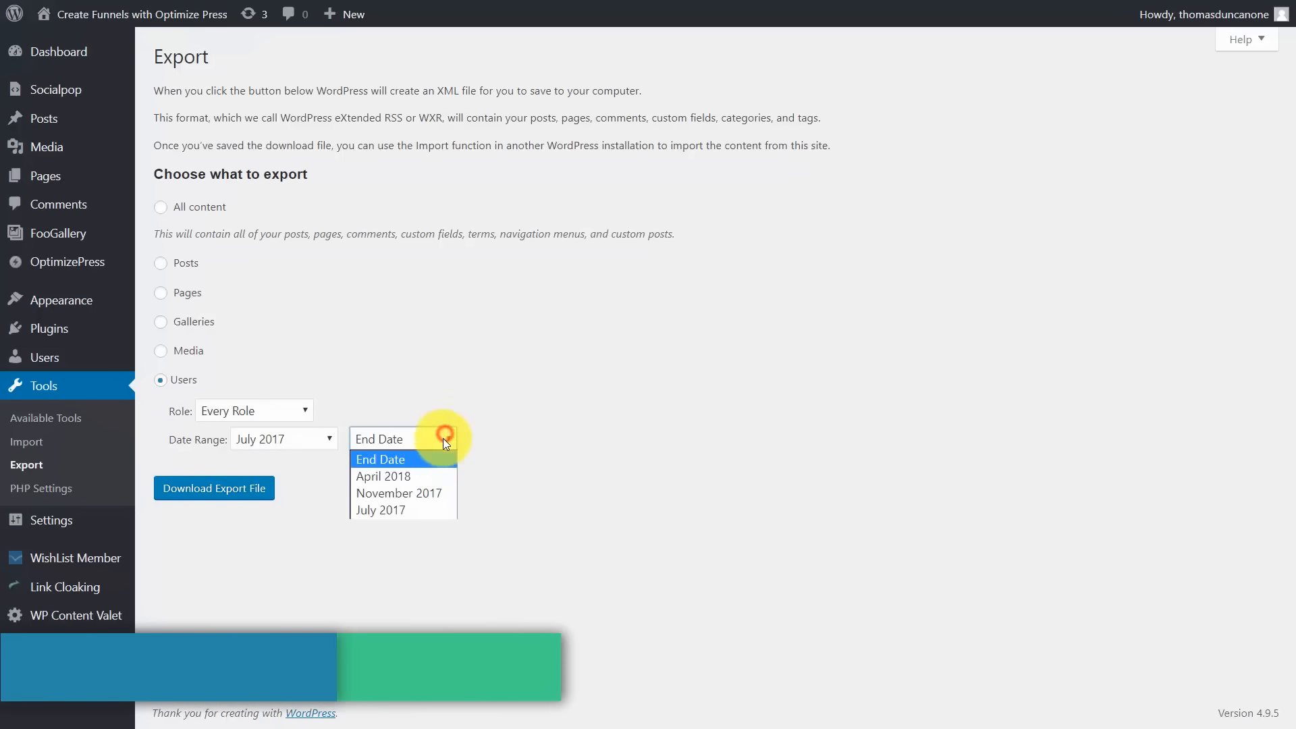
left_click(428, 476)
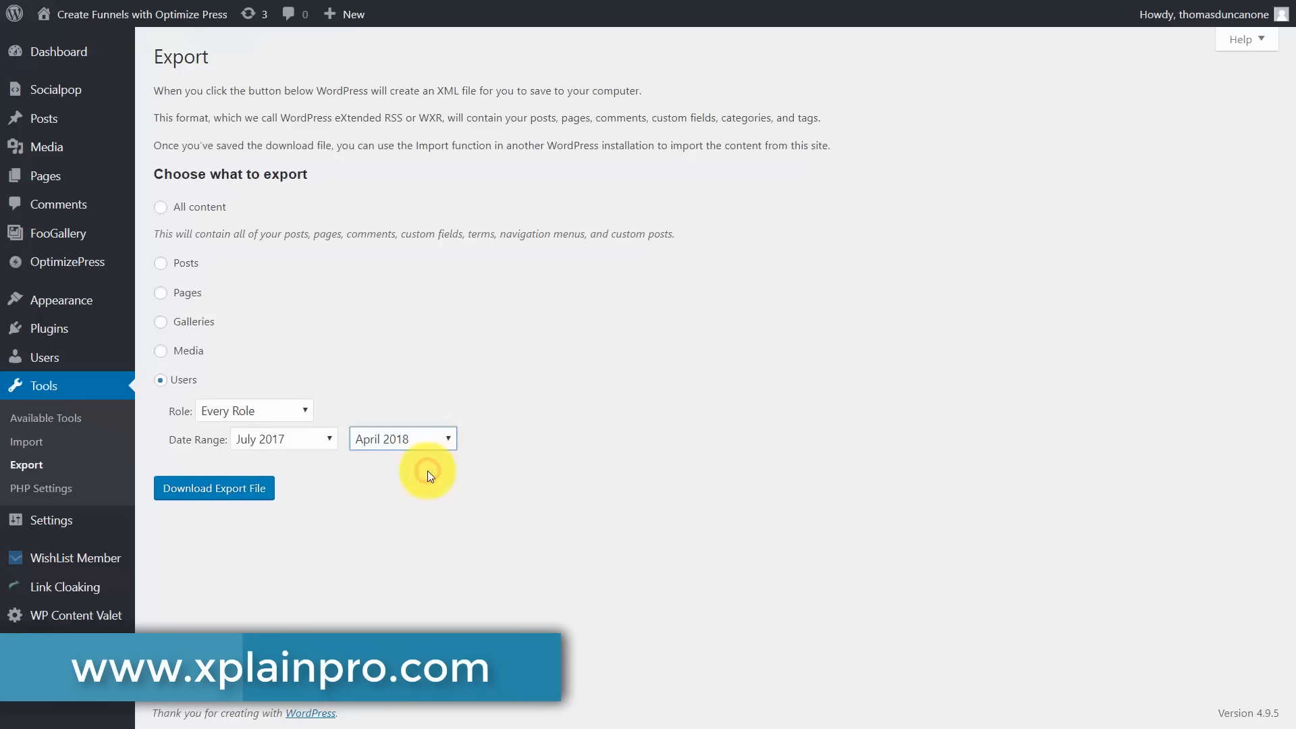
left_click(221, 493)
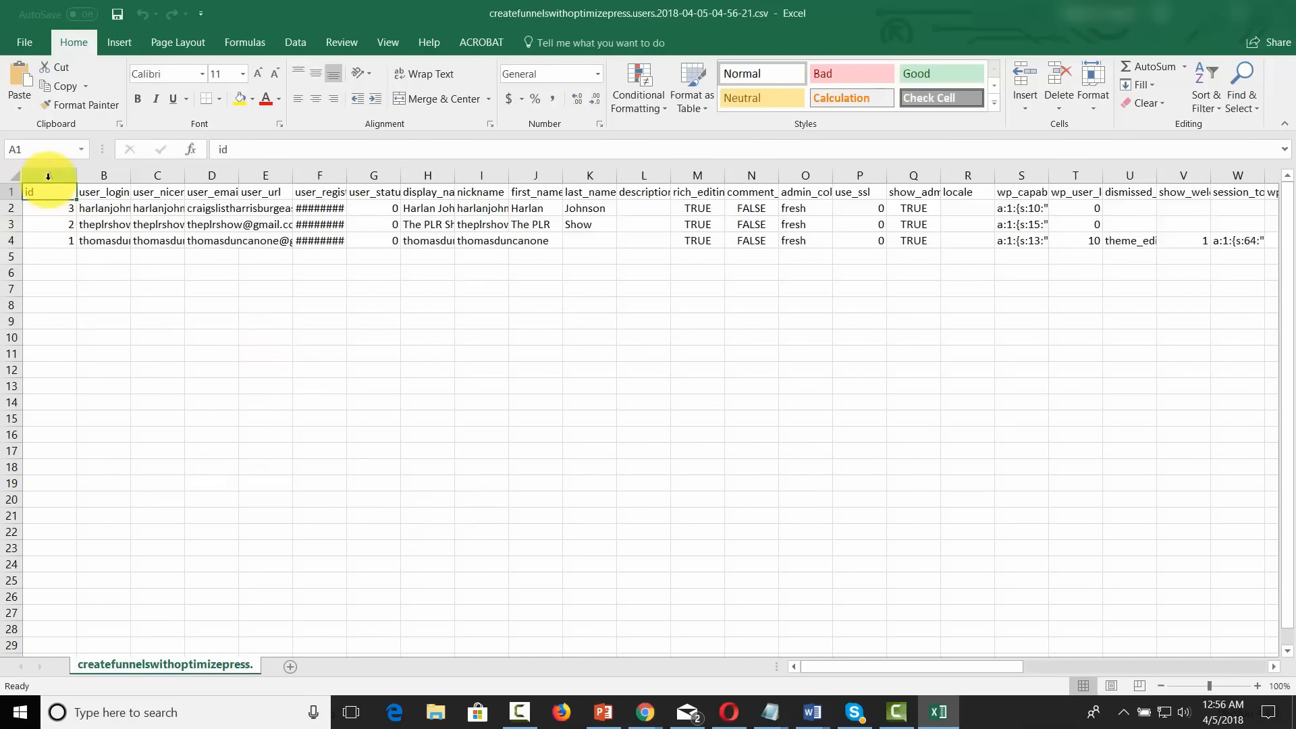
- Reduce the exported CSV in Excel to the user_email, first_name and last_name columns, complete the missing names and save it
left_click_drag(48, 177, 146, 177)
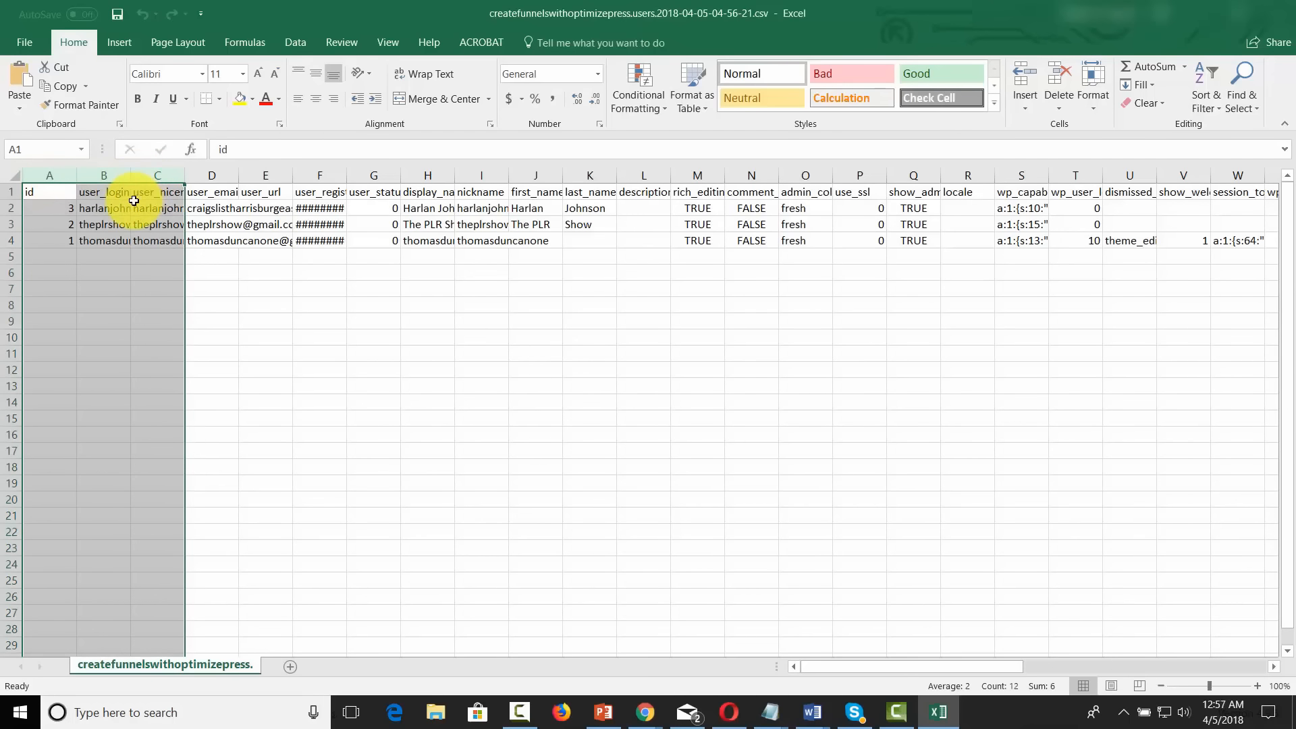
key("ctrl+minus")
left_click(356, 413)
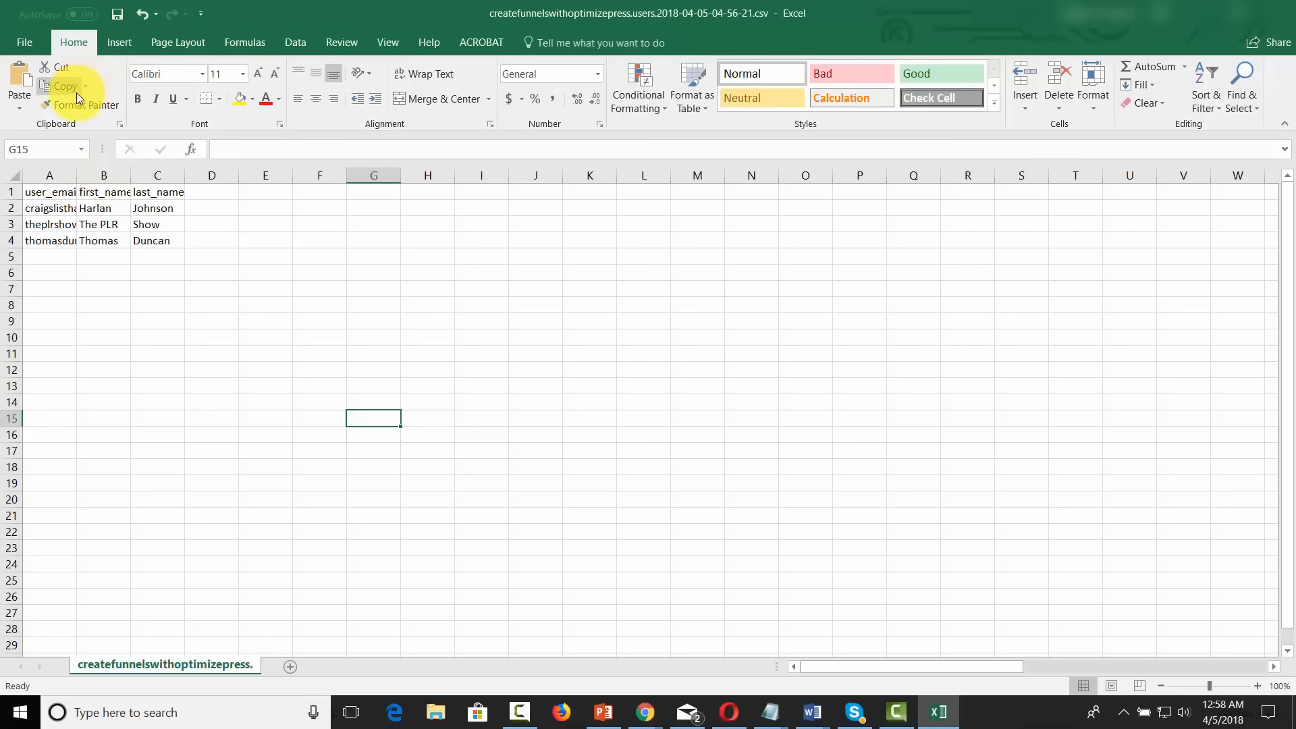
left_click(428, 333)
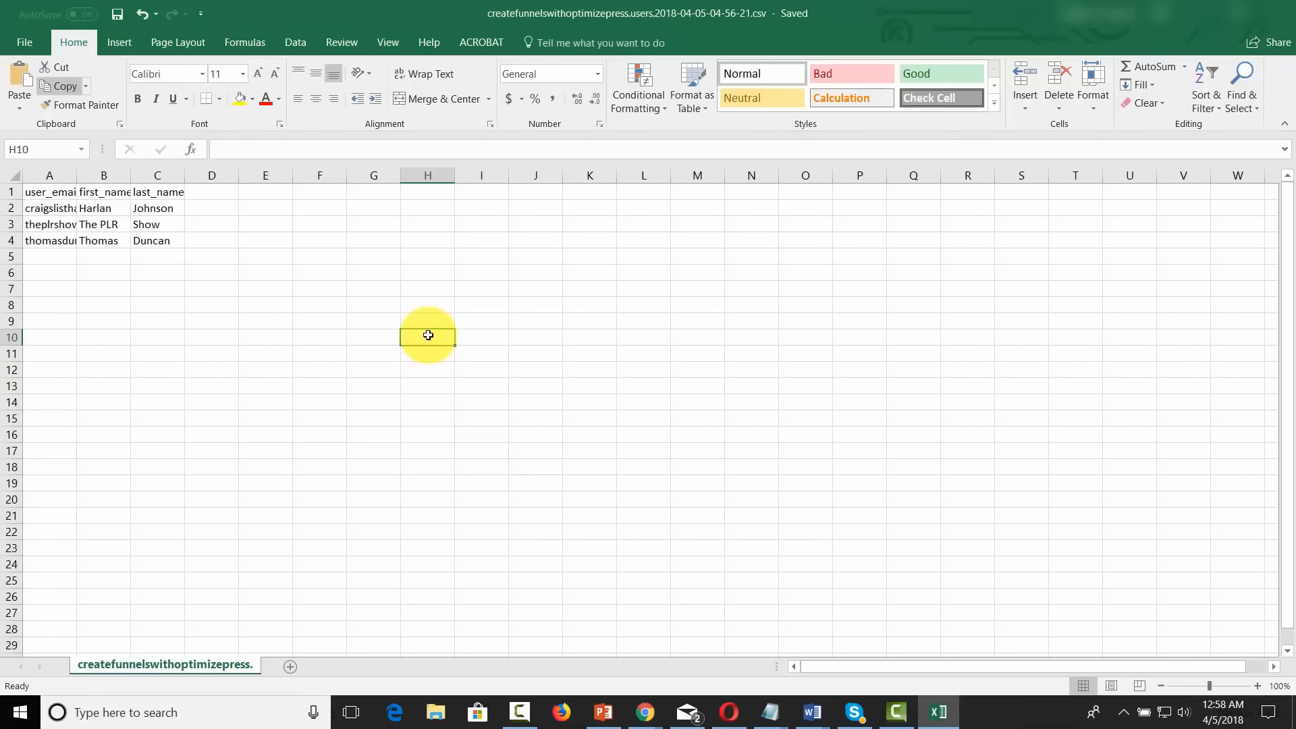
key("ctrl+s")
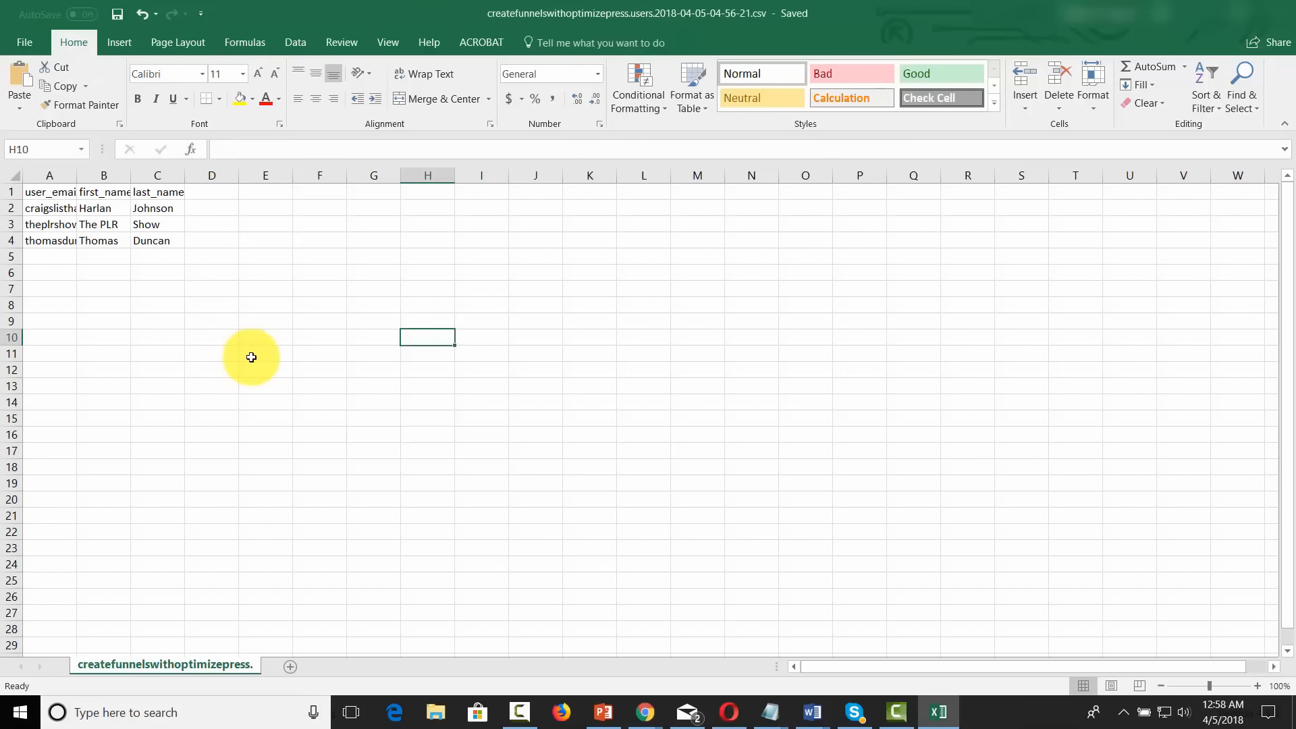
- Switch to SendGrid's Contacts and choose createfunnelswithoptimizepress.users.2018-04-05-04-56-21.csv as the CSV upload with the Add contacts option
key("alt+Tab")
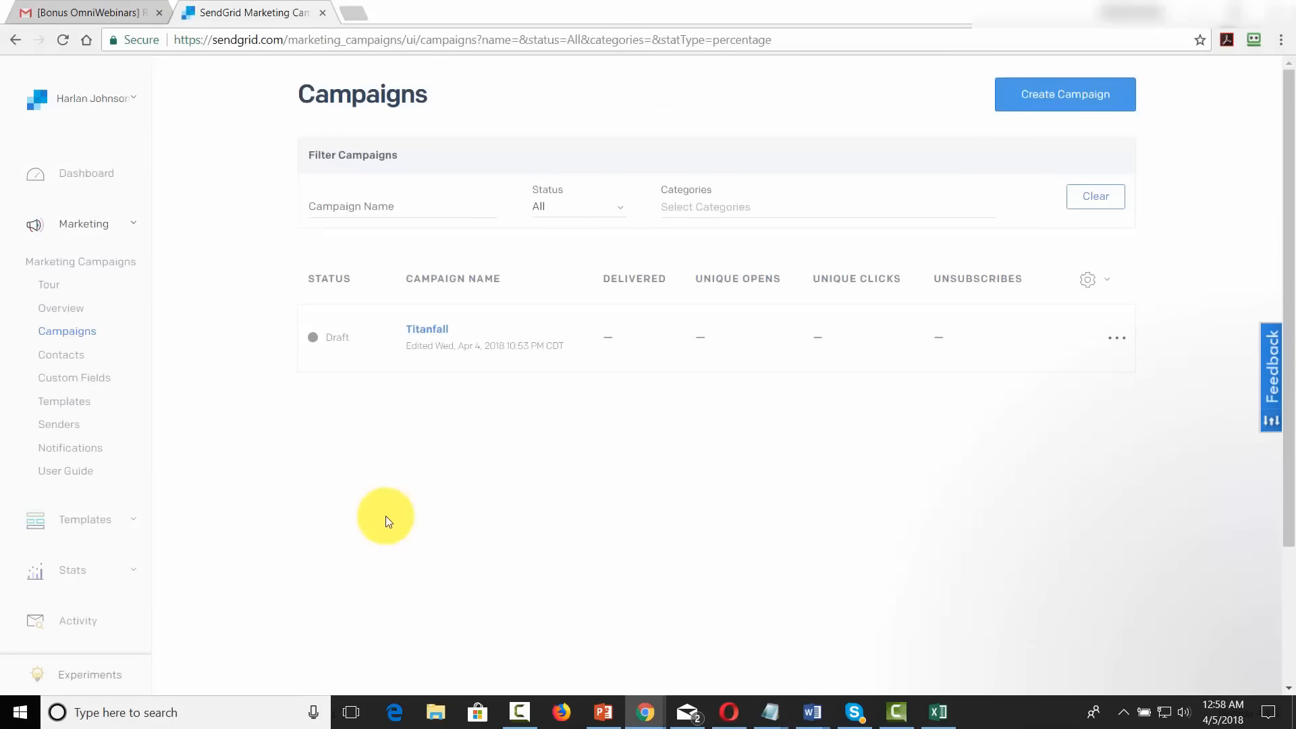
left_click(75, 358)
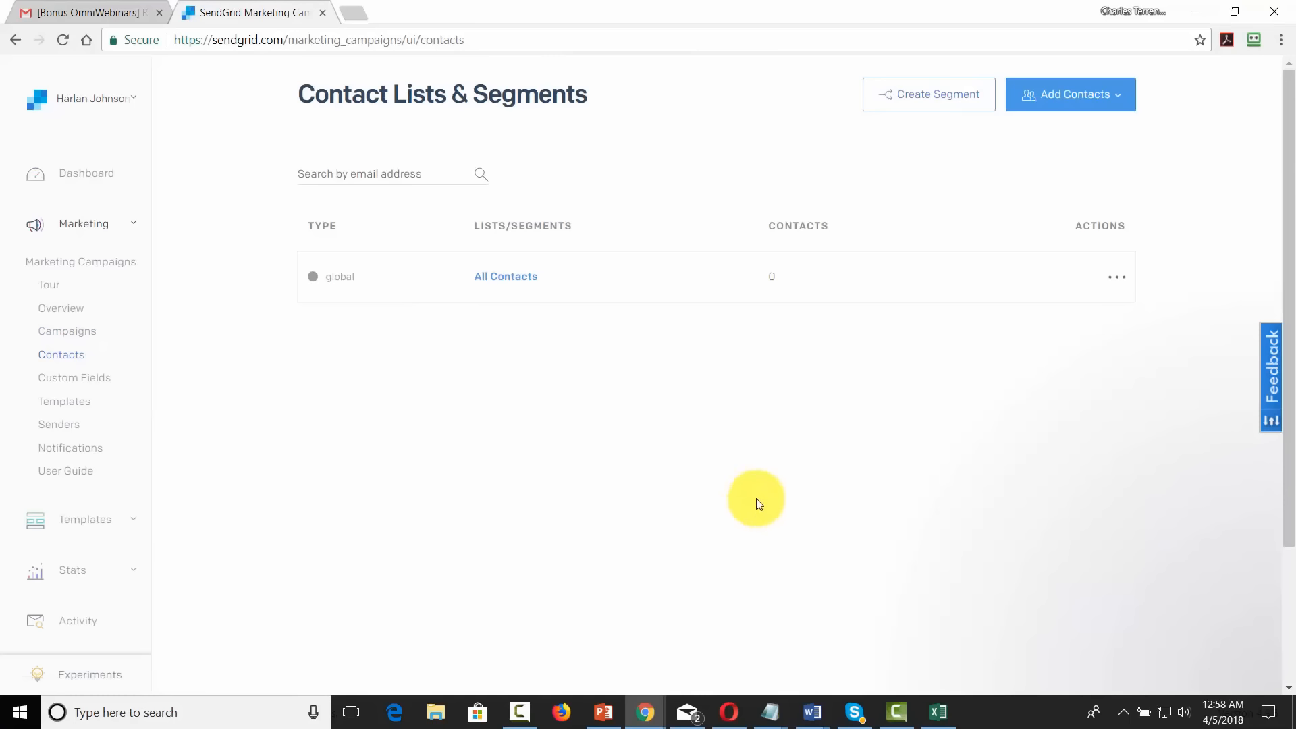
left_click(1062, 99)
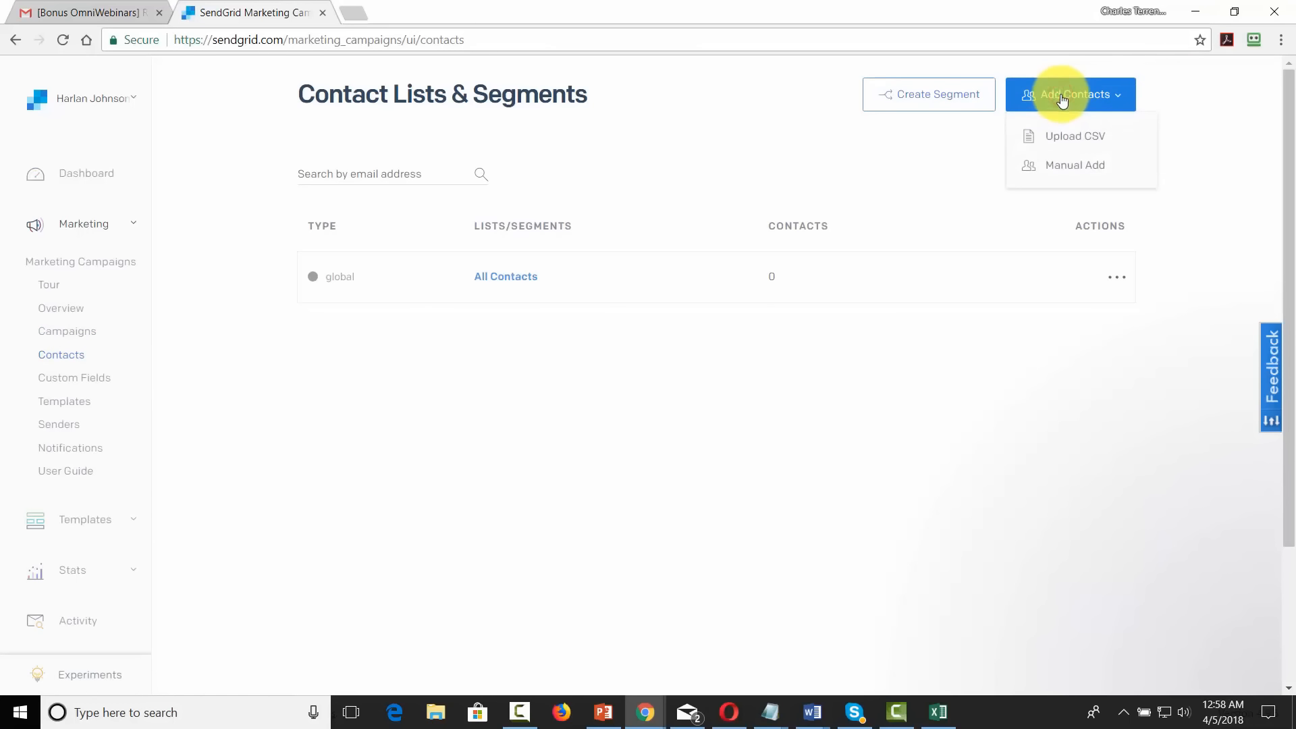
left_click(1061, 140)
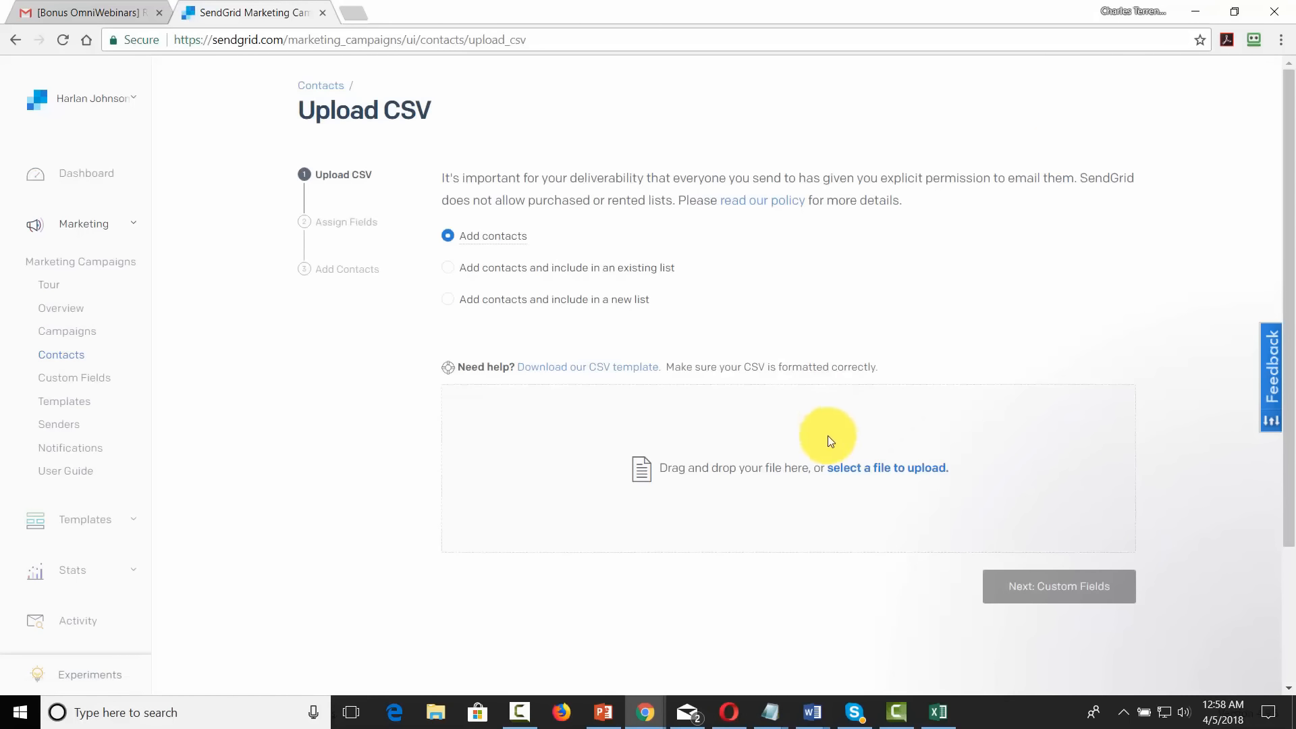
left_click(869, 476)
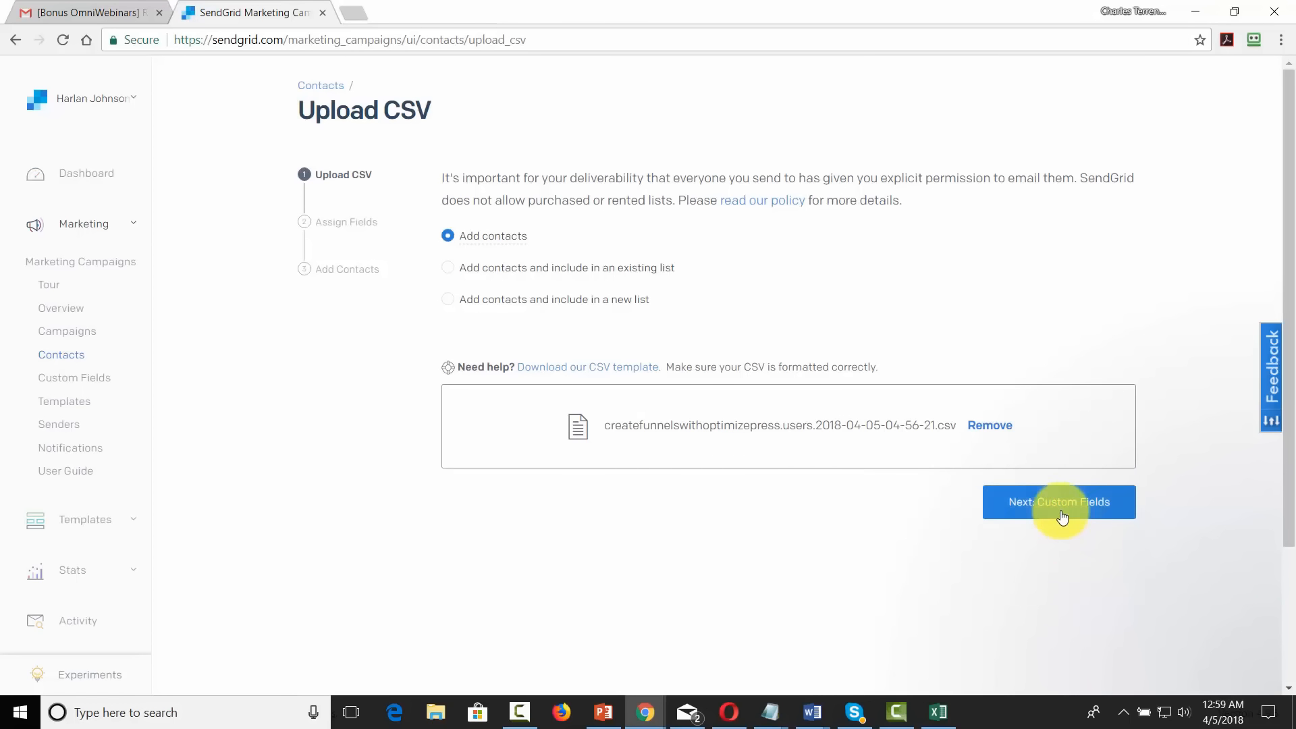
- Check the email, first_name and last_name field assignments of the uploaded CSV columns and add the contacts
left_click(1060, 514)
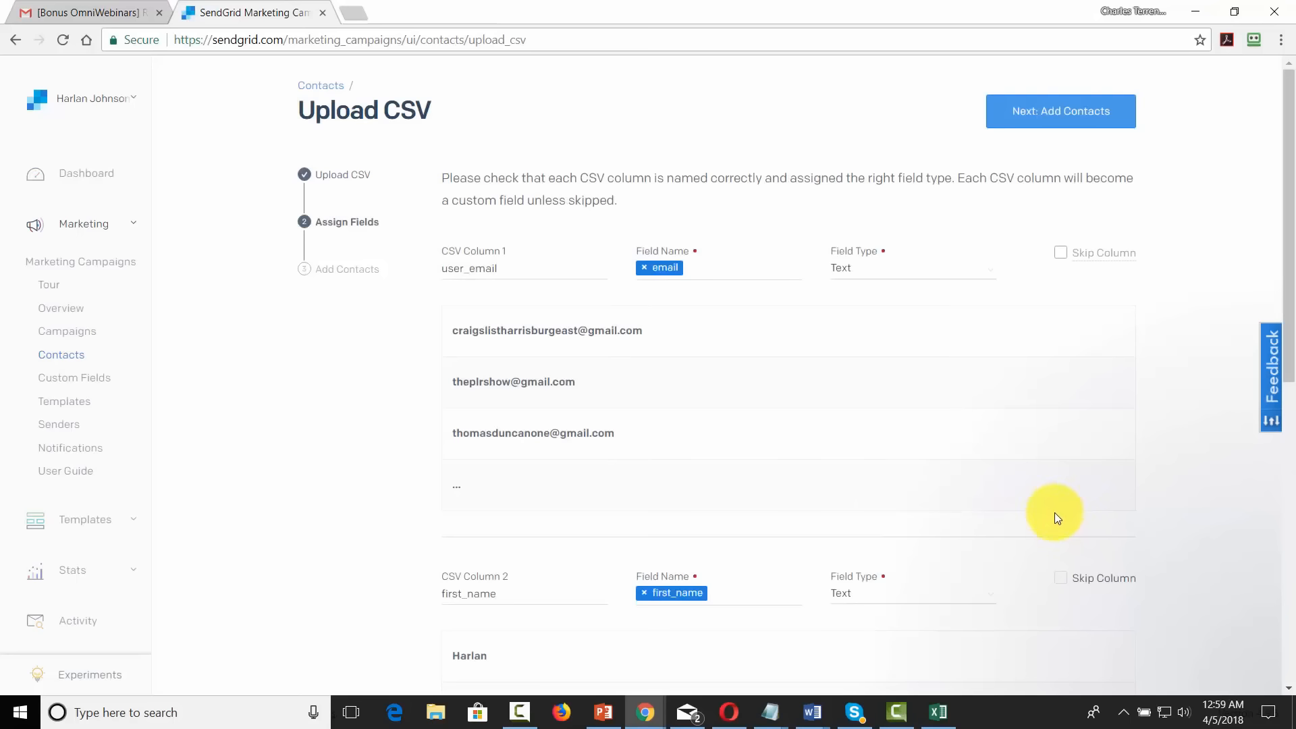
scroll(1054, 512, "down", 9)
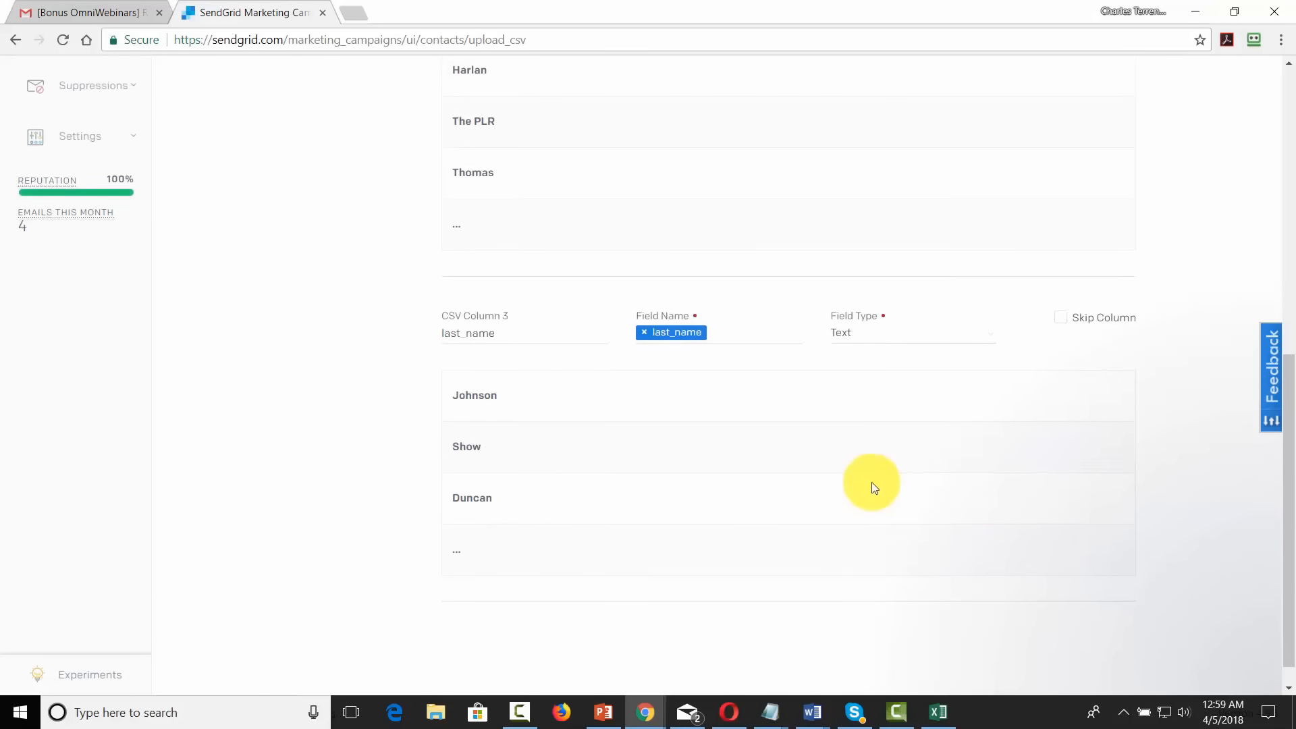
scroll(872, 486, "up", 8)
scroll(743, 354, "down", 5)
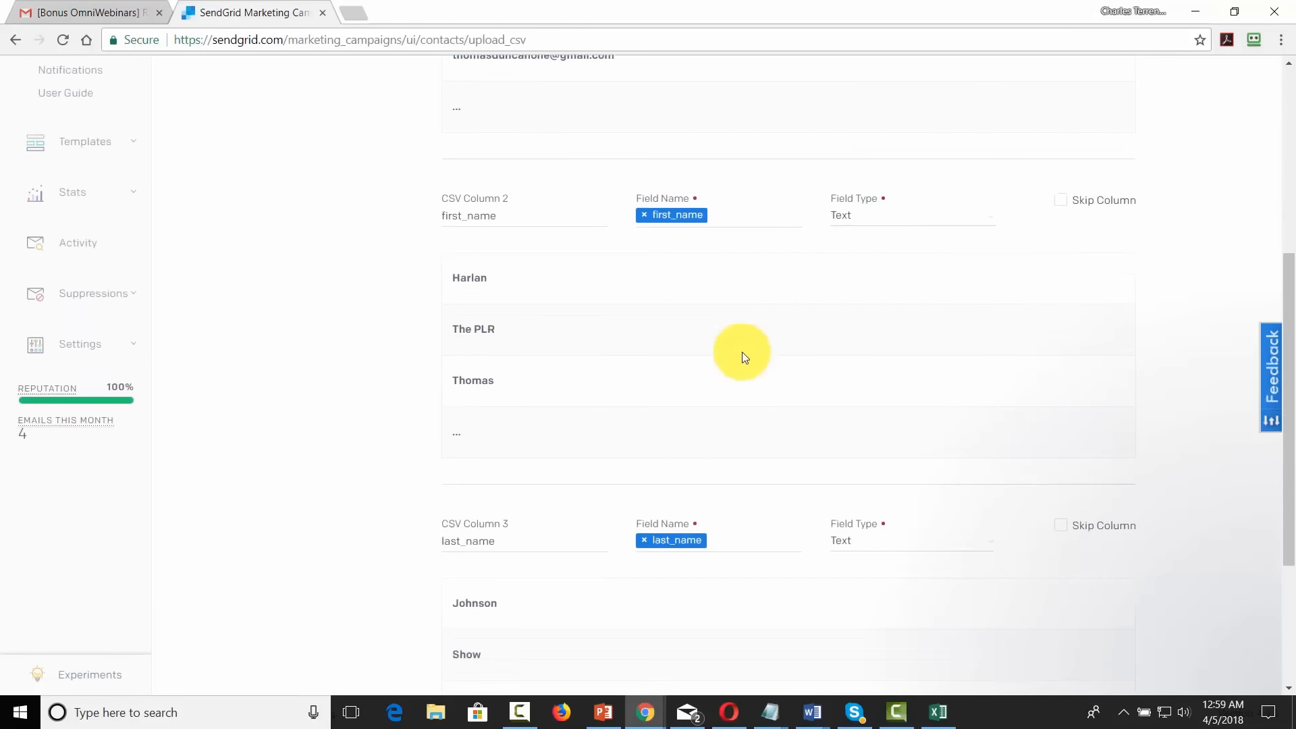
scroll(743, 357, "down", 3)
scroll(740, 365, "up", 9)
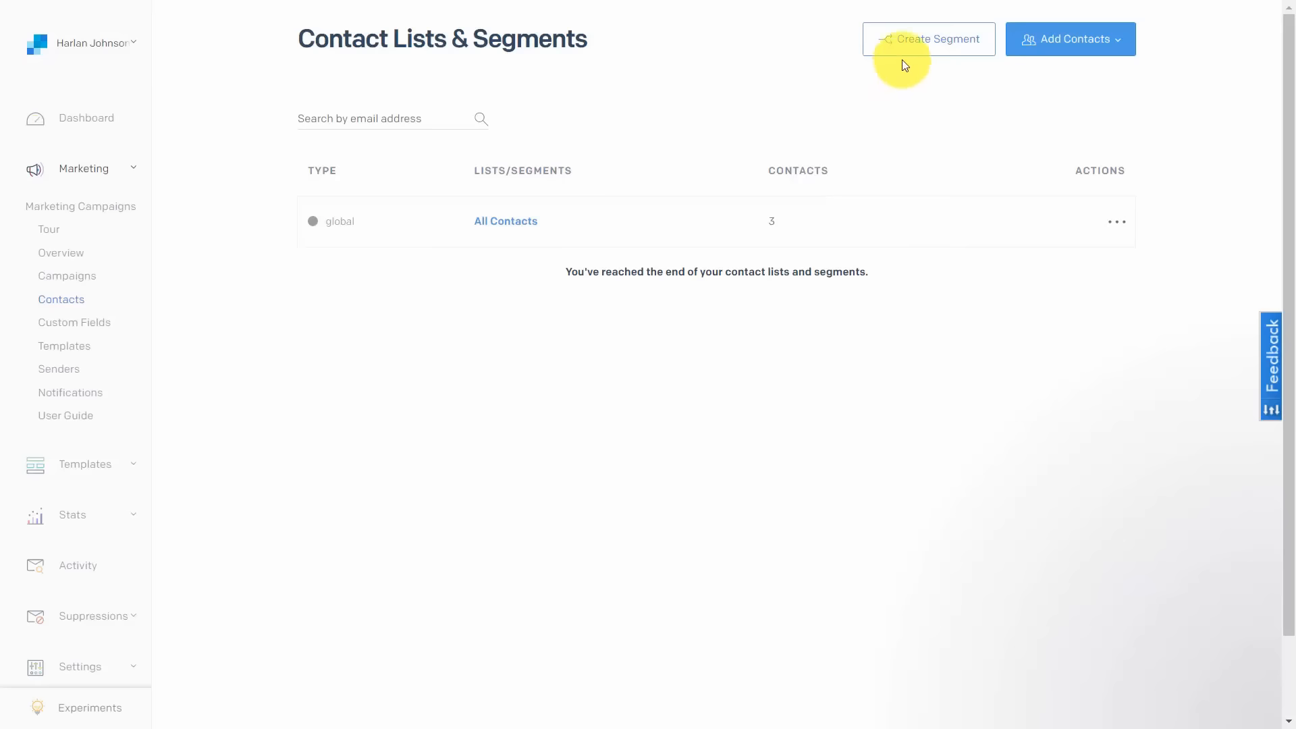
- Create a Contributors segment for emails containing the word plr and an Admins segment matching the administrator's first name and email
left_click(914, 42)
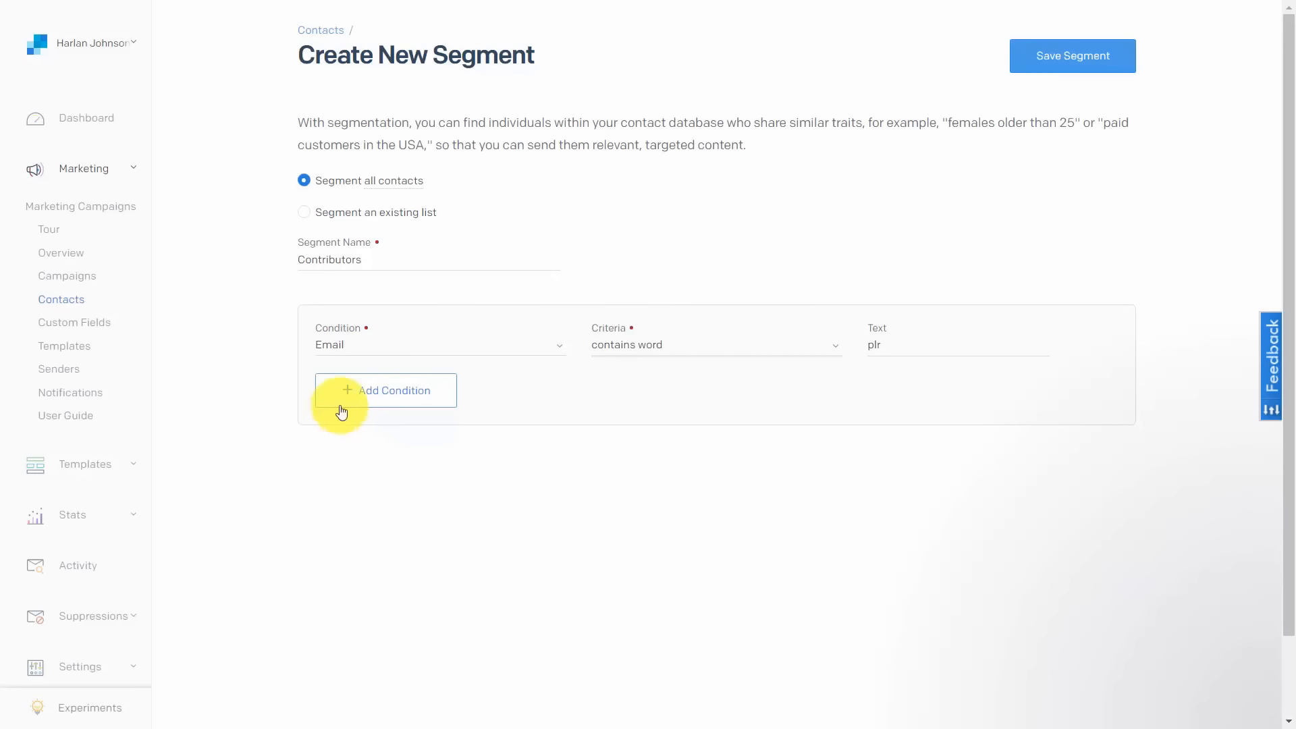
left_click(364, 404)
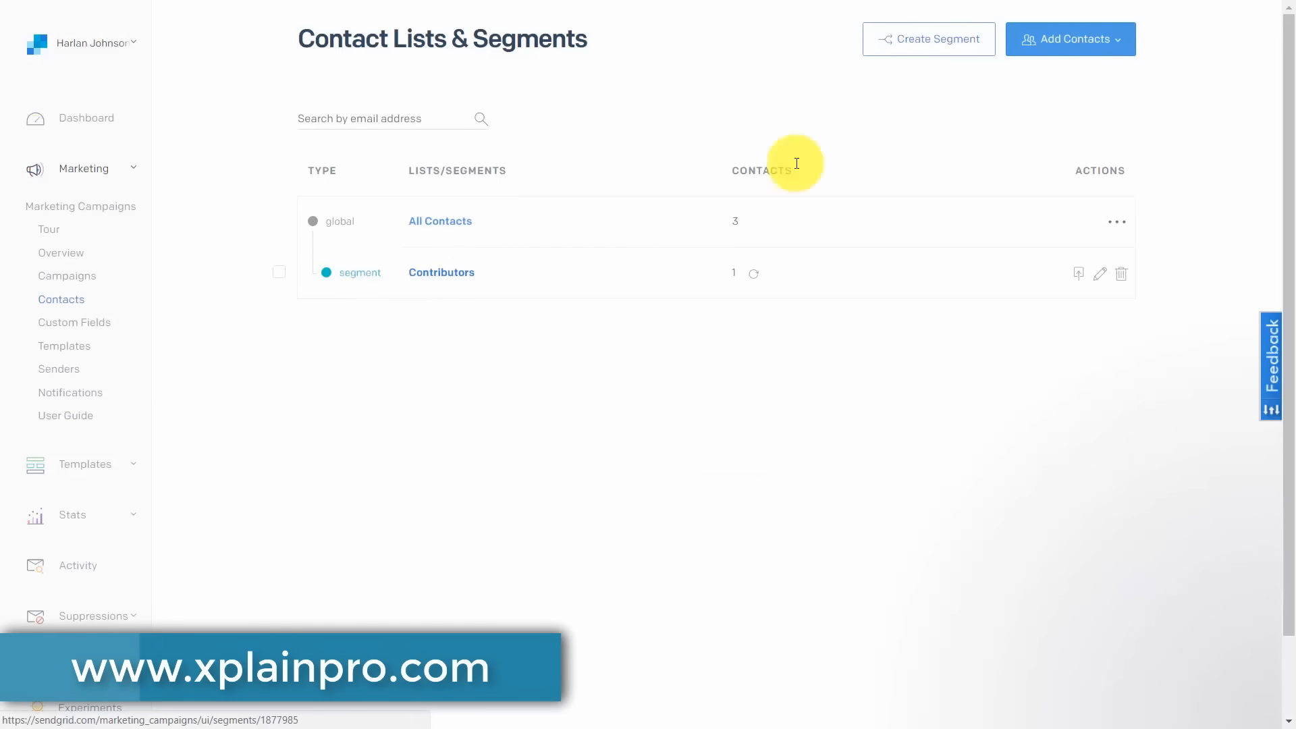
left_click(907, 41)
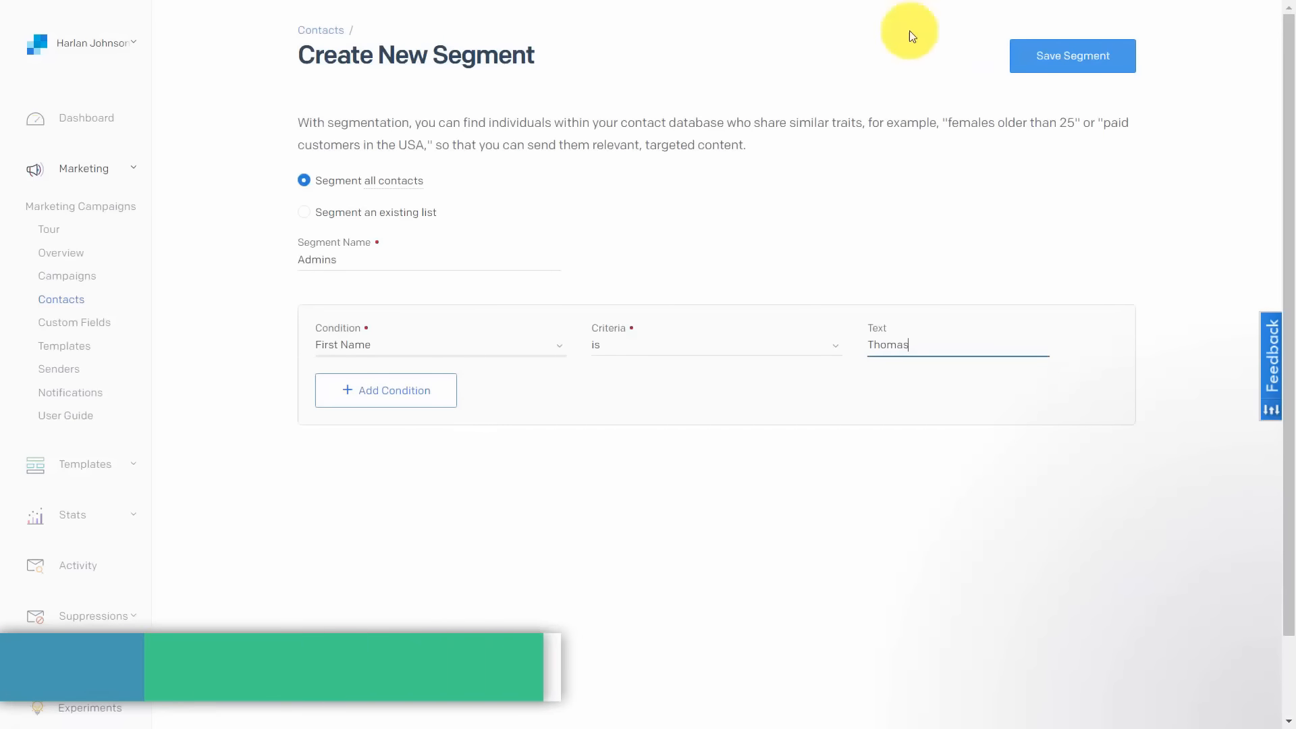
left_click(376, 391)
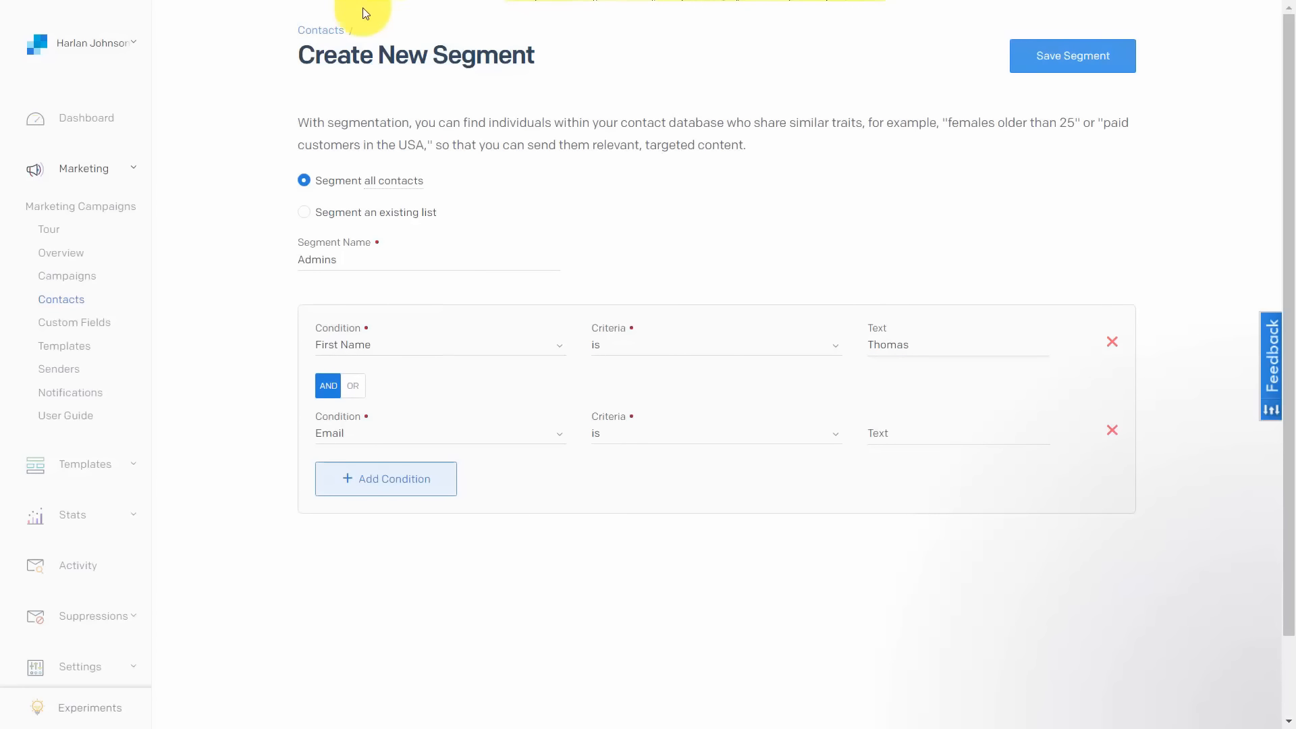
left_click(1028, 58)
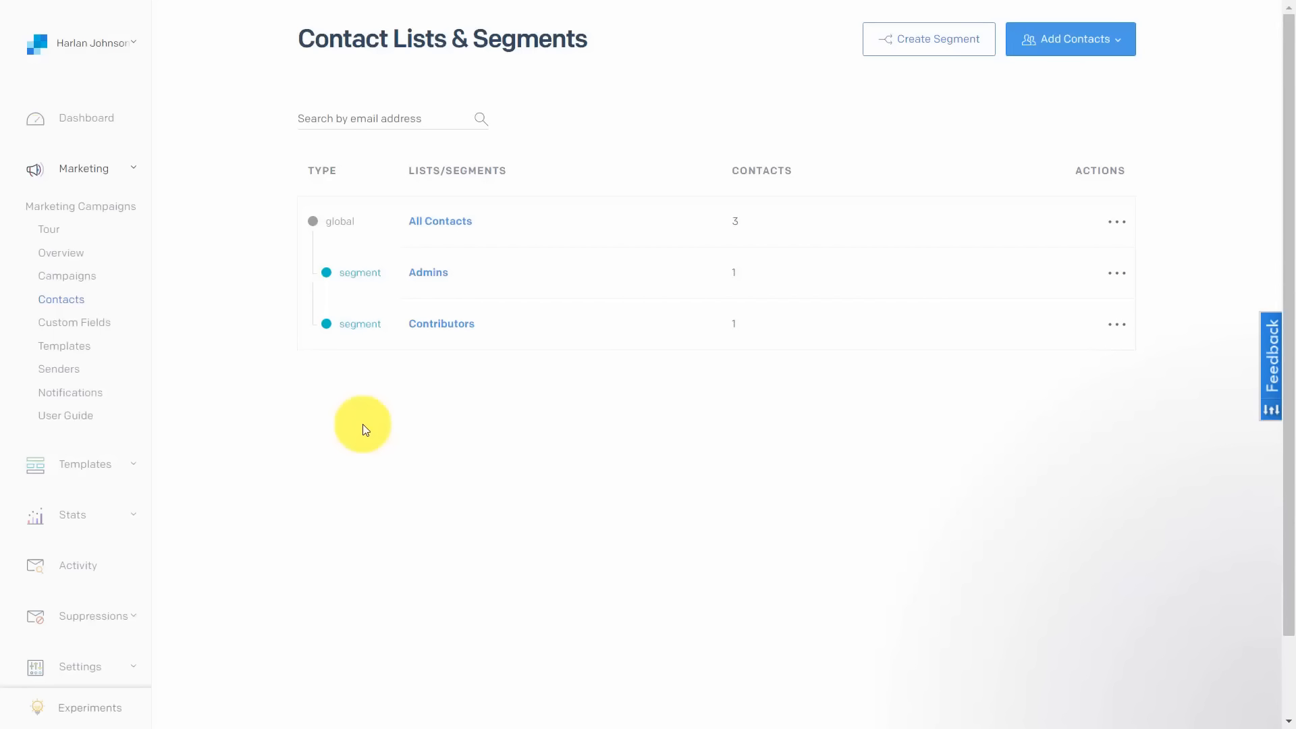
- Create a new marketing campaign from the blank template using the Design Editor
left_click(82, 283)
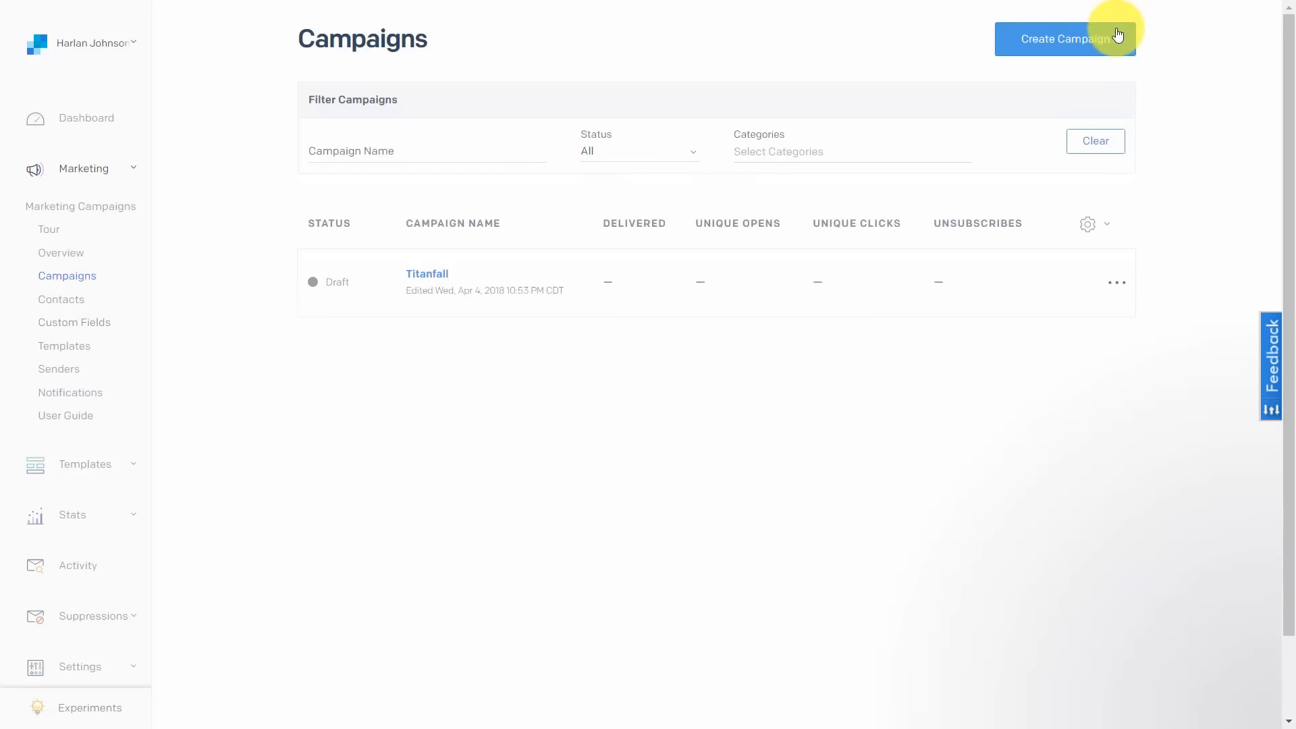
left_click(1053, 49)
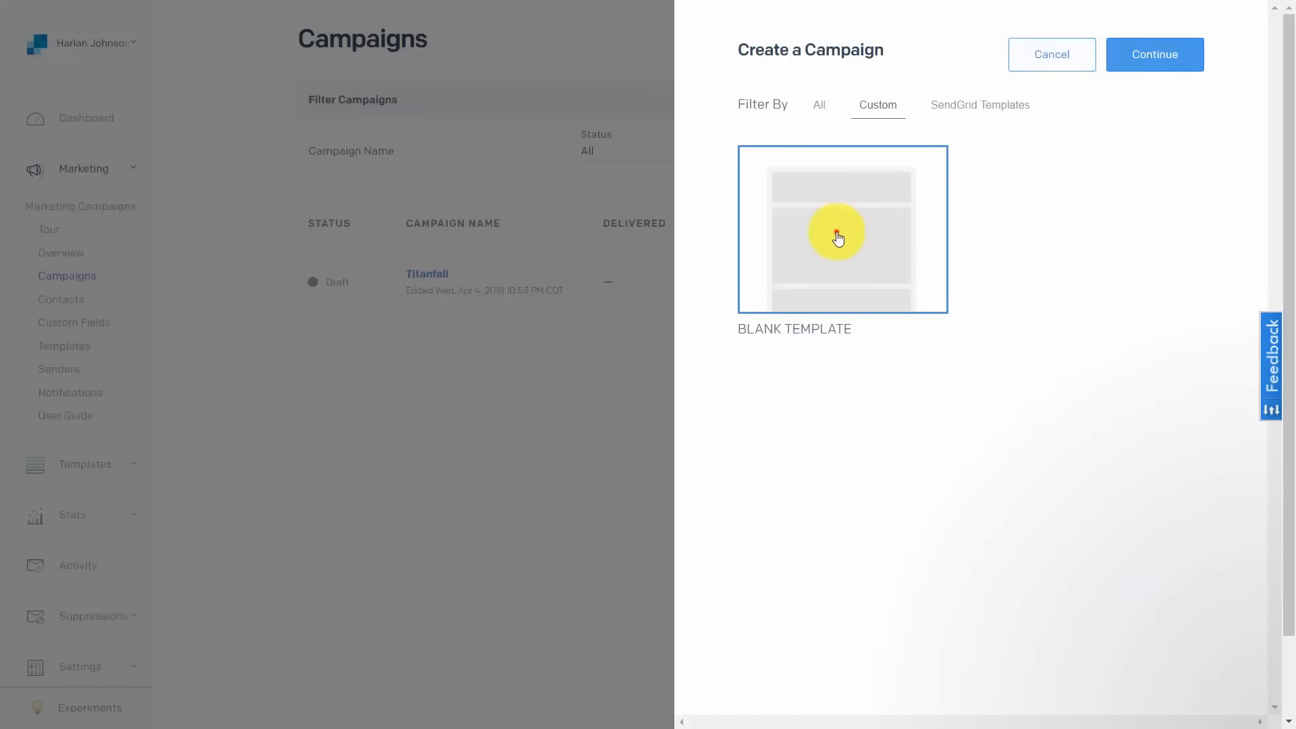
left_click(1166, 62)
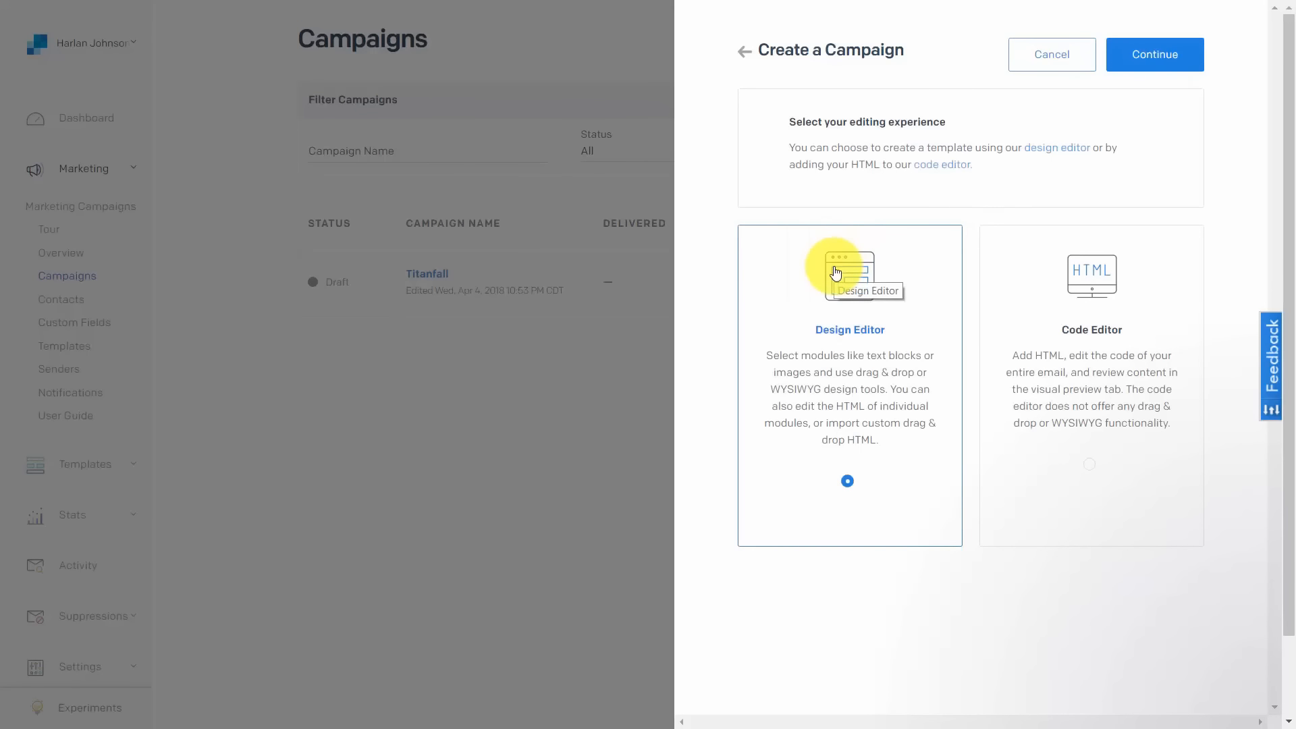
left_click(835, 267)
left_click(1147, 58)
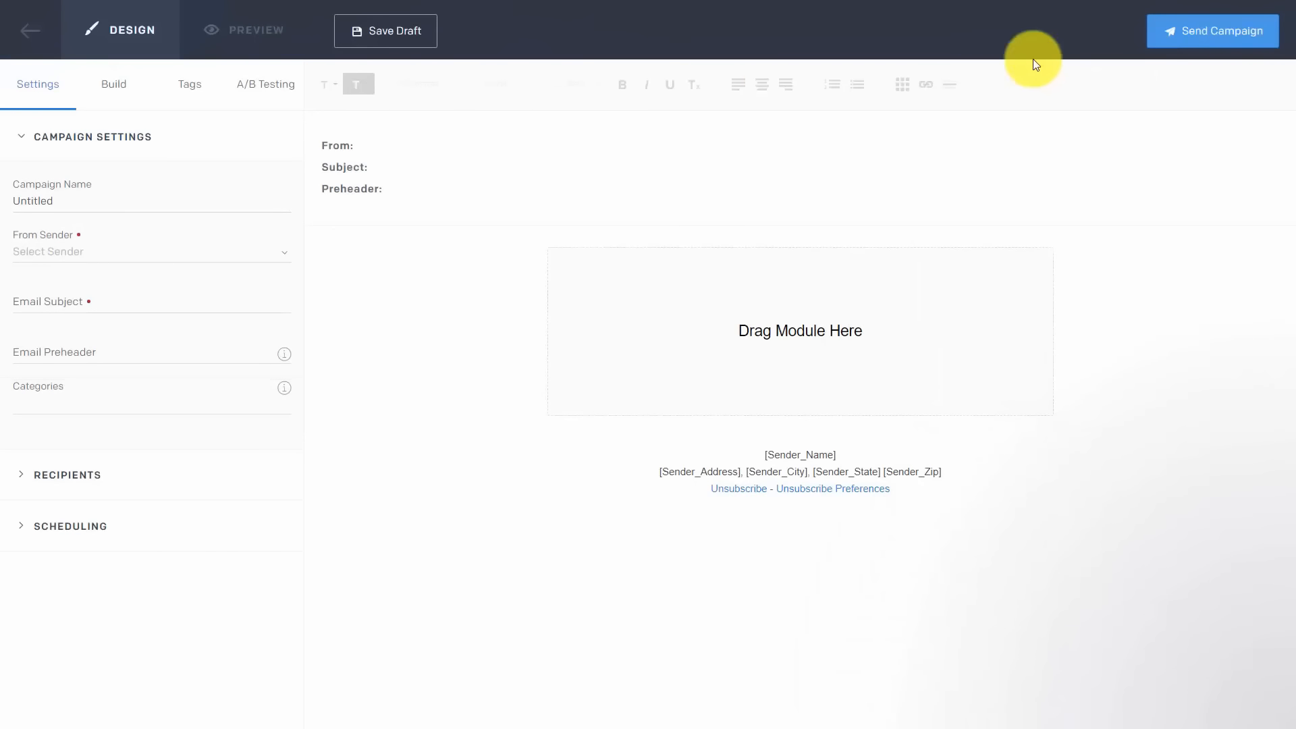
- Name the campaign Tutorial Videos March, choose the sender, set subject "What Did You Like About March" and preheader "Tell Us what You'd Like to See", and save the draft
left_click(65, 202)
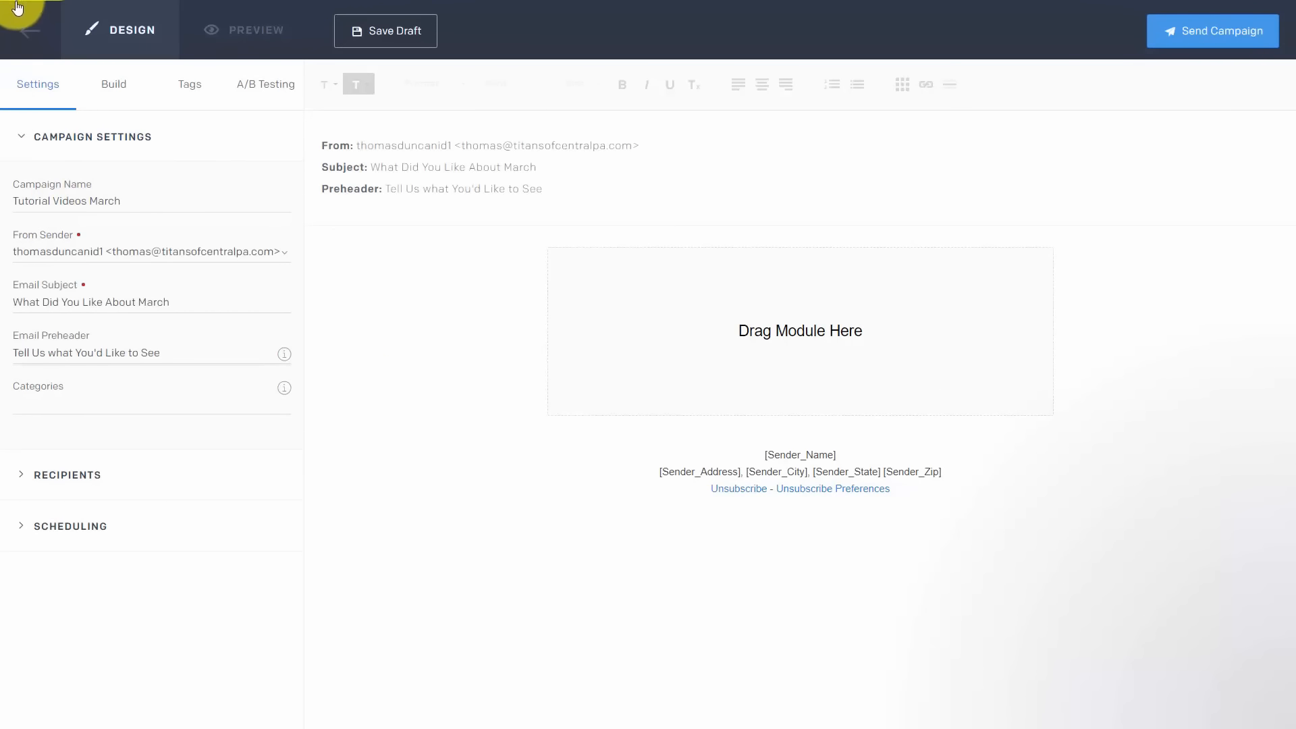
left_click(378, 30)
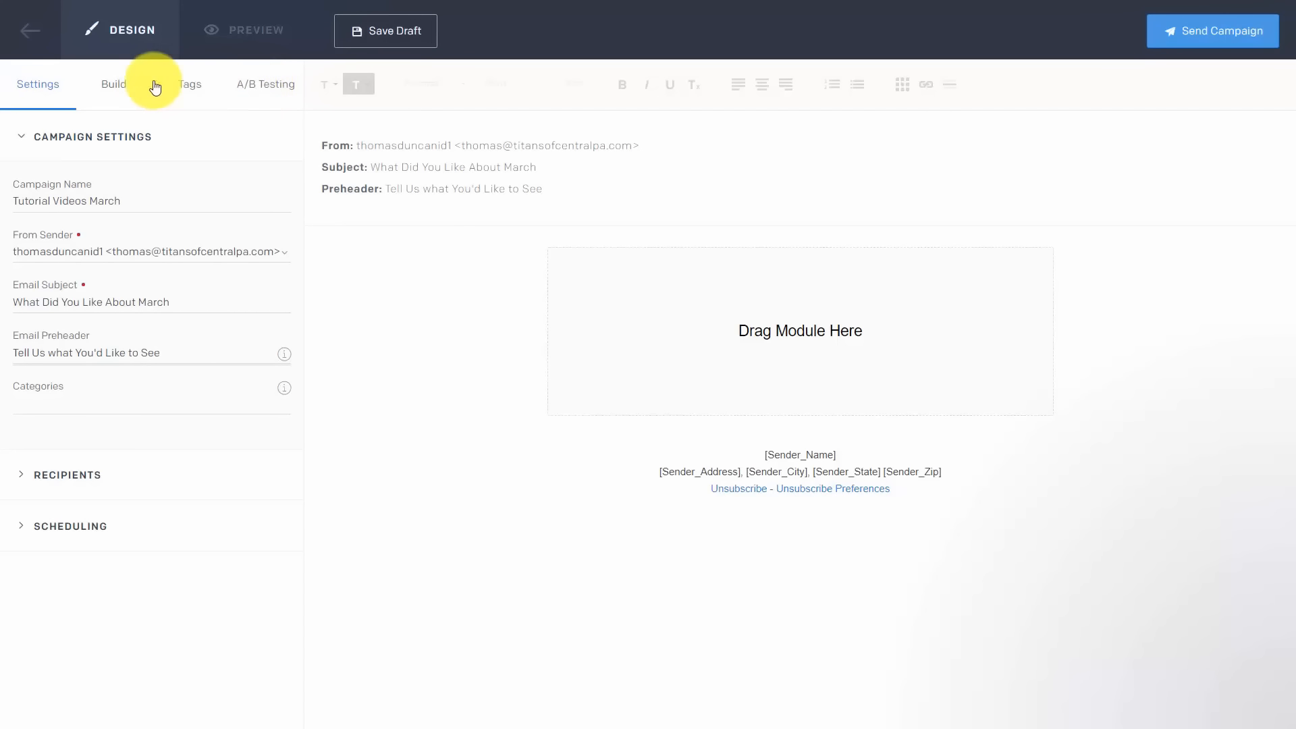
- Activate A/B testing of the subject line, set version A's subject to "What Didn't You Like About March", and save the draft
left_click(264, 92)
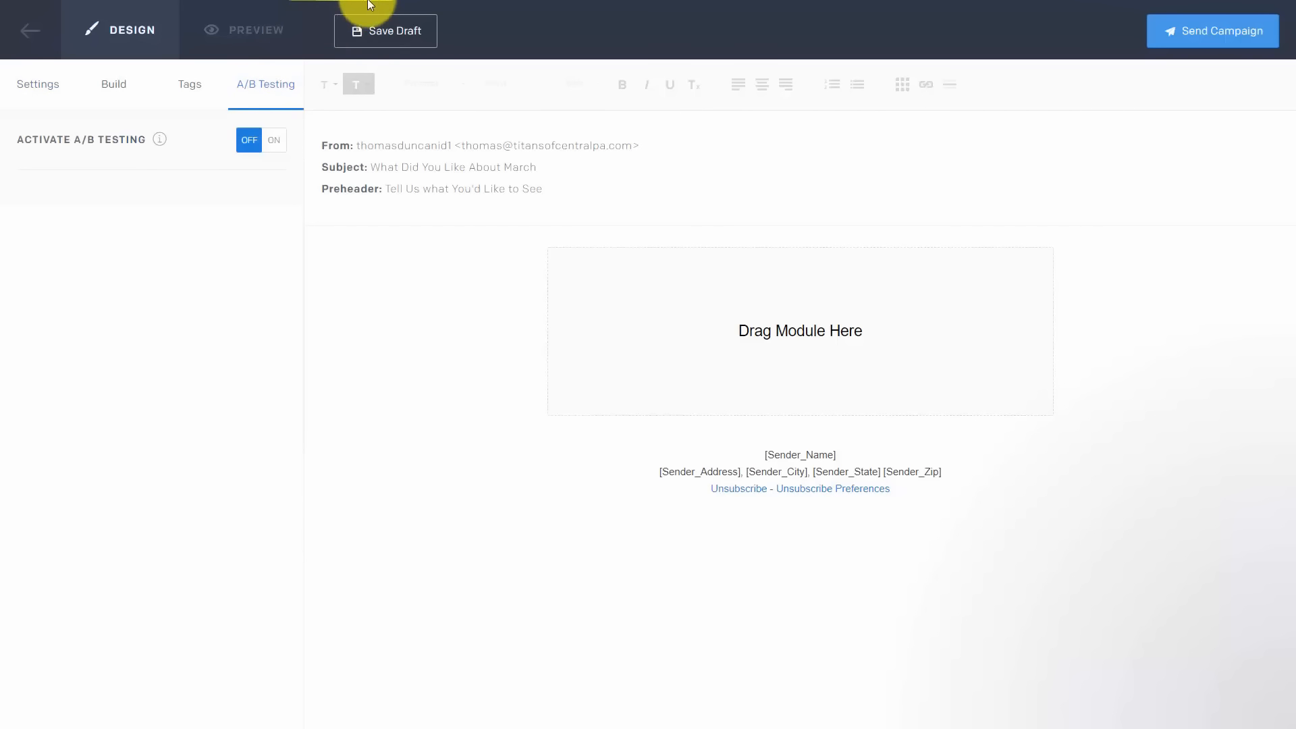
left_click(278, 143)
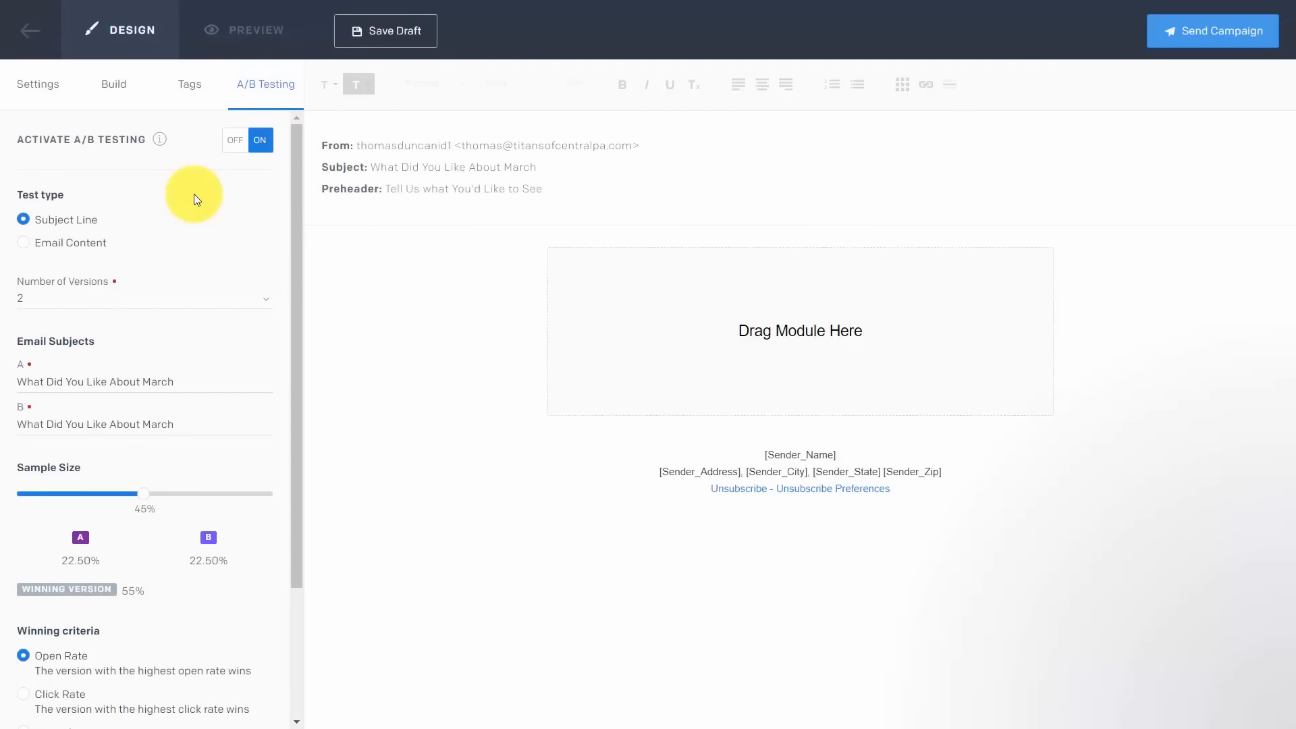
left_click(63, 380)
type("n't")
scroll(204, 375, "down", 3)
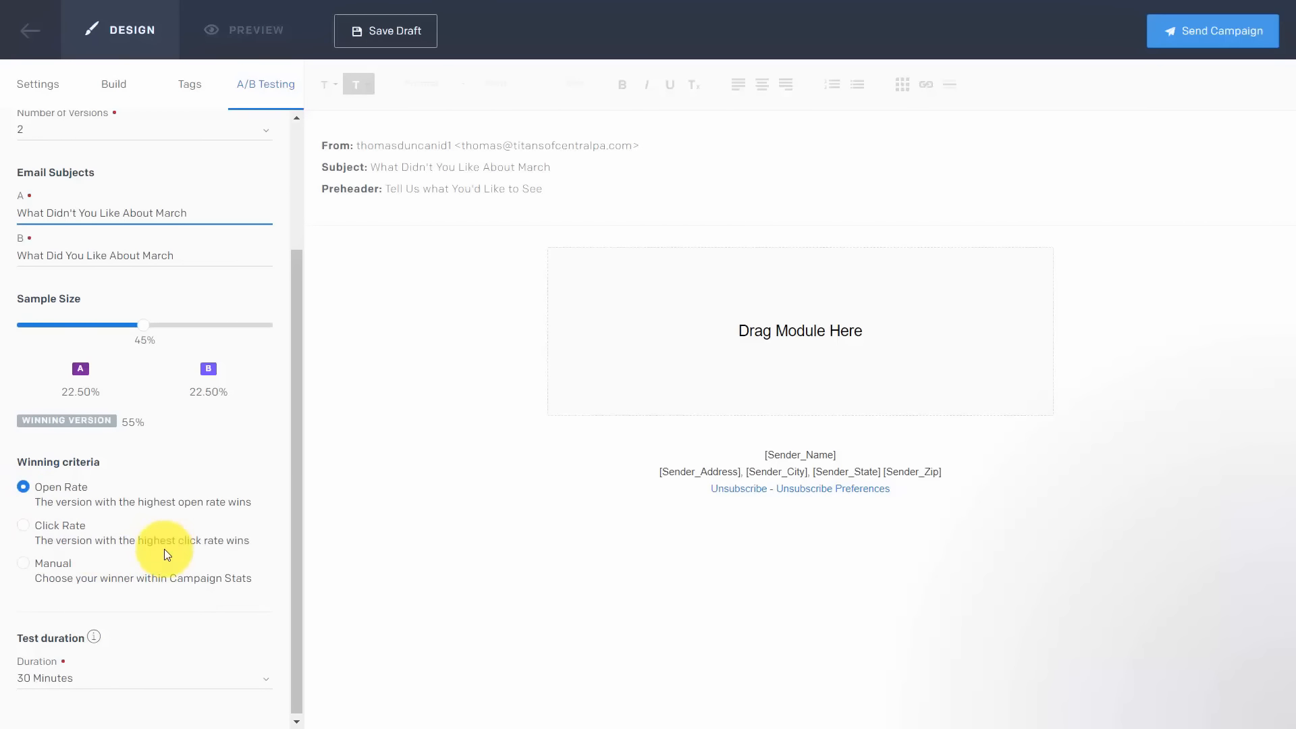
left_click(392, 31)
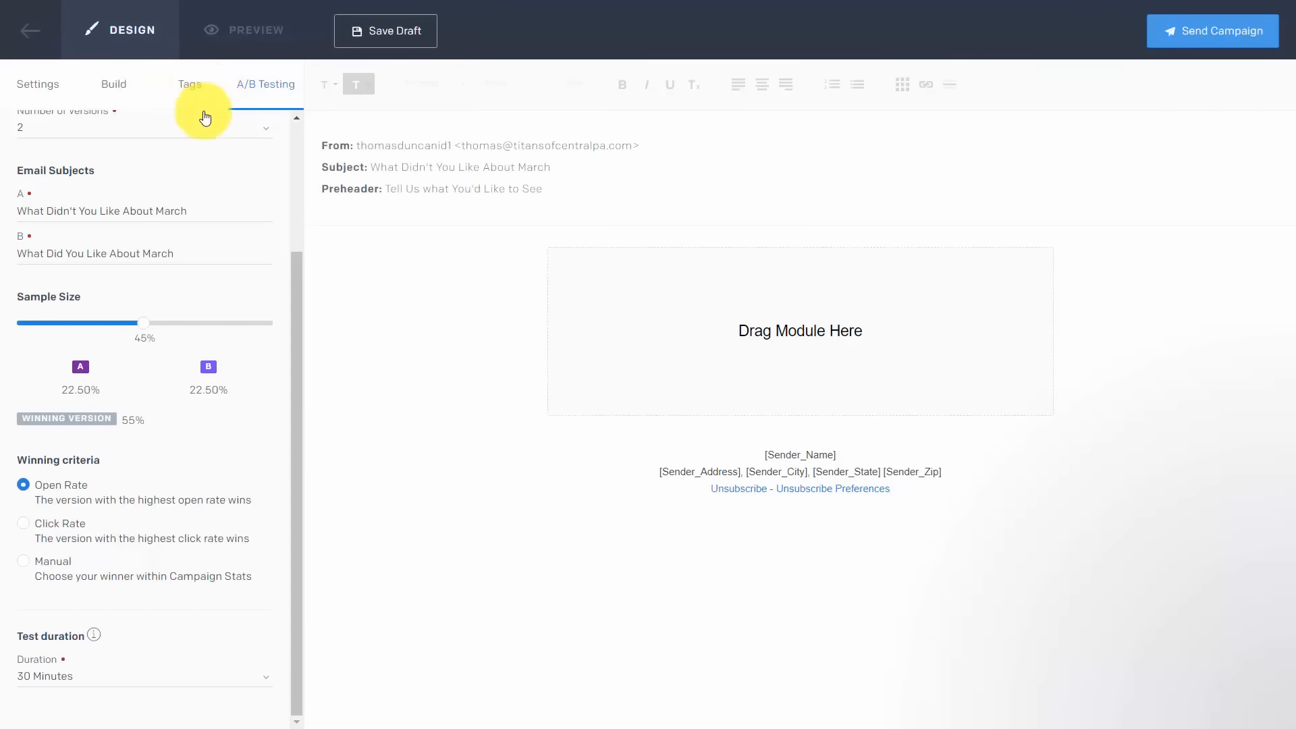
- Try to send the campaign, choose the Admins segment as its recipients, and save the draft
left_click(1172, 39)
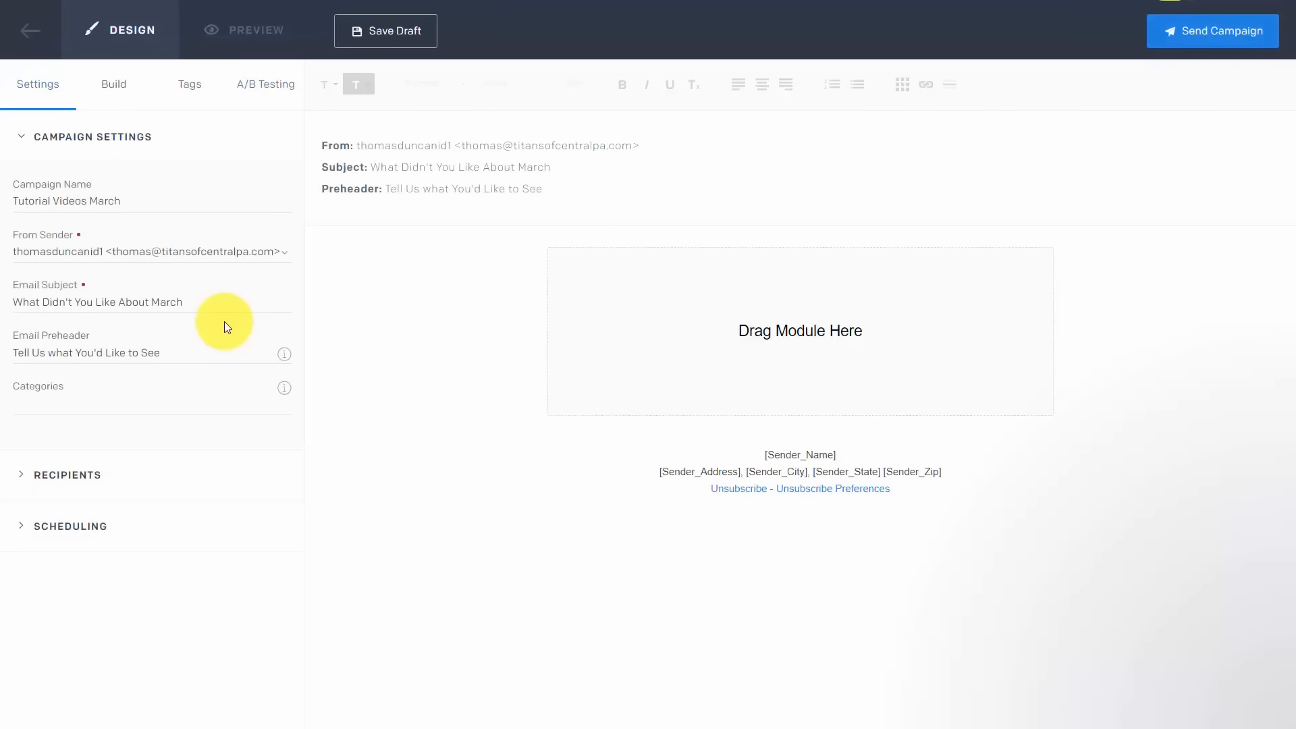
left_click(1172, 30)
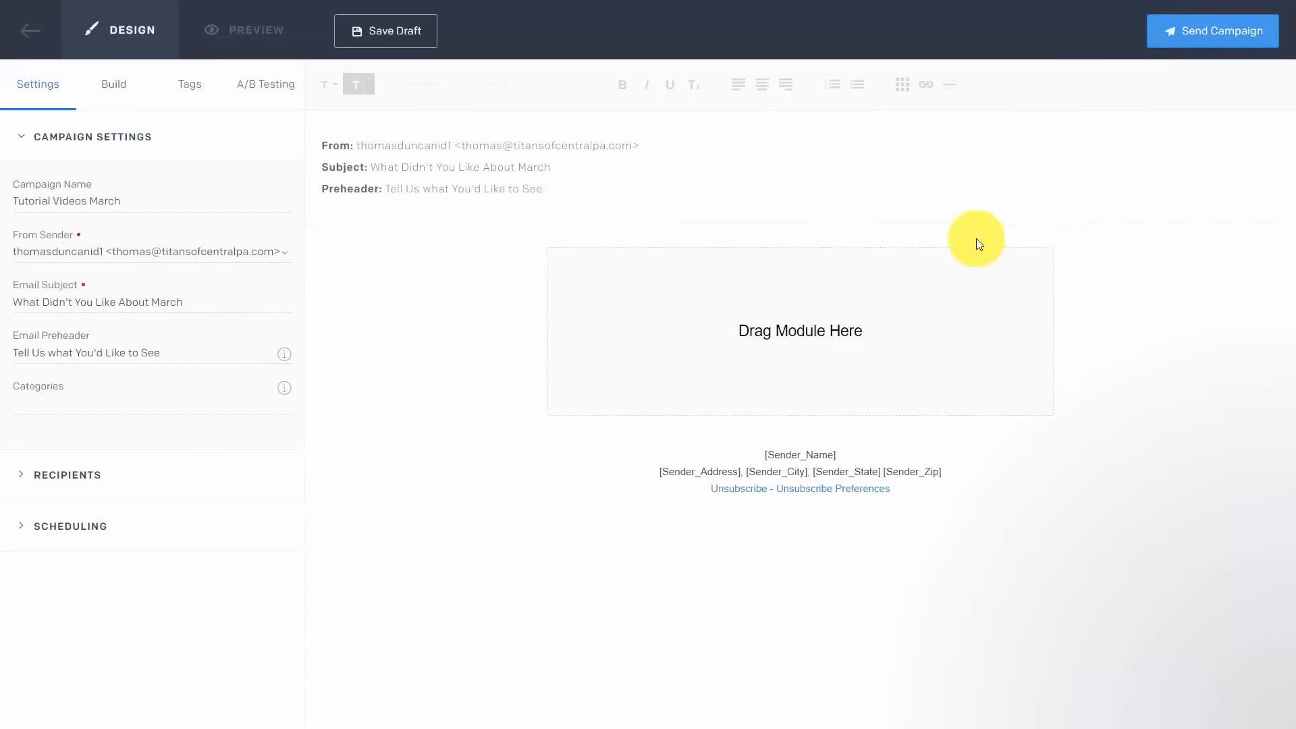
left_click(132, 476)
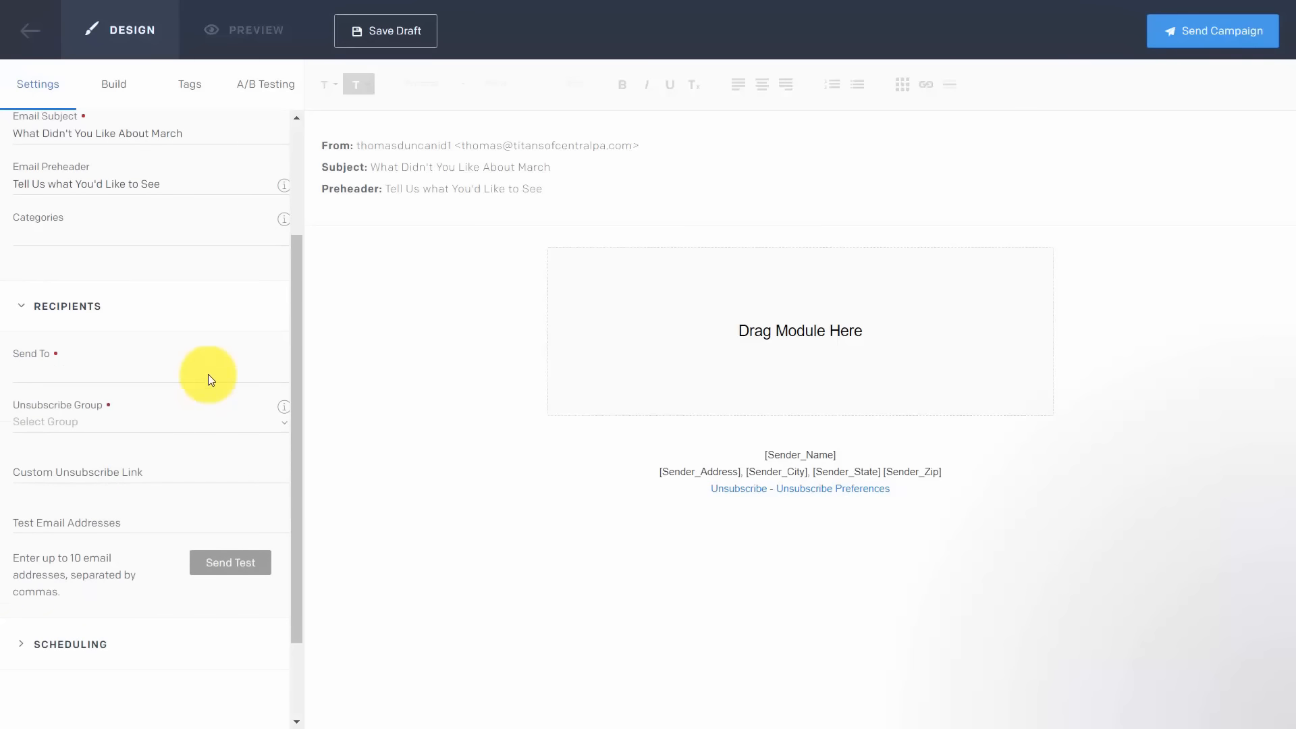
left_click(208, 368)
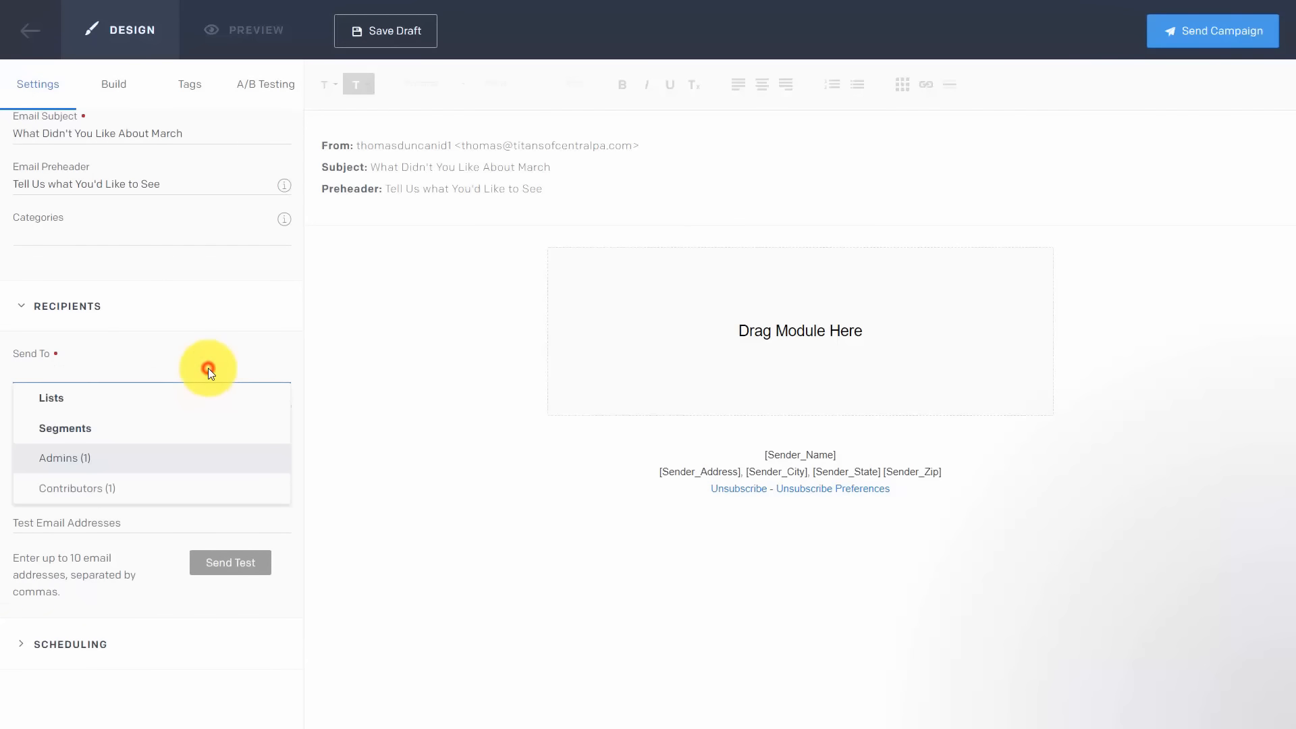
left_click(73, 464)
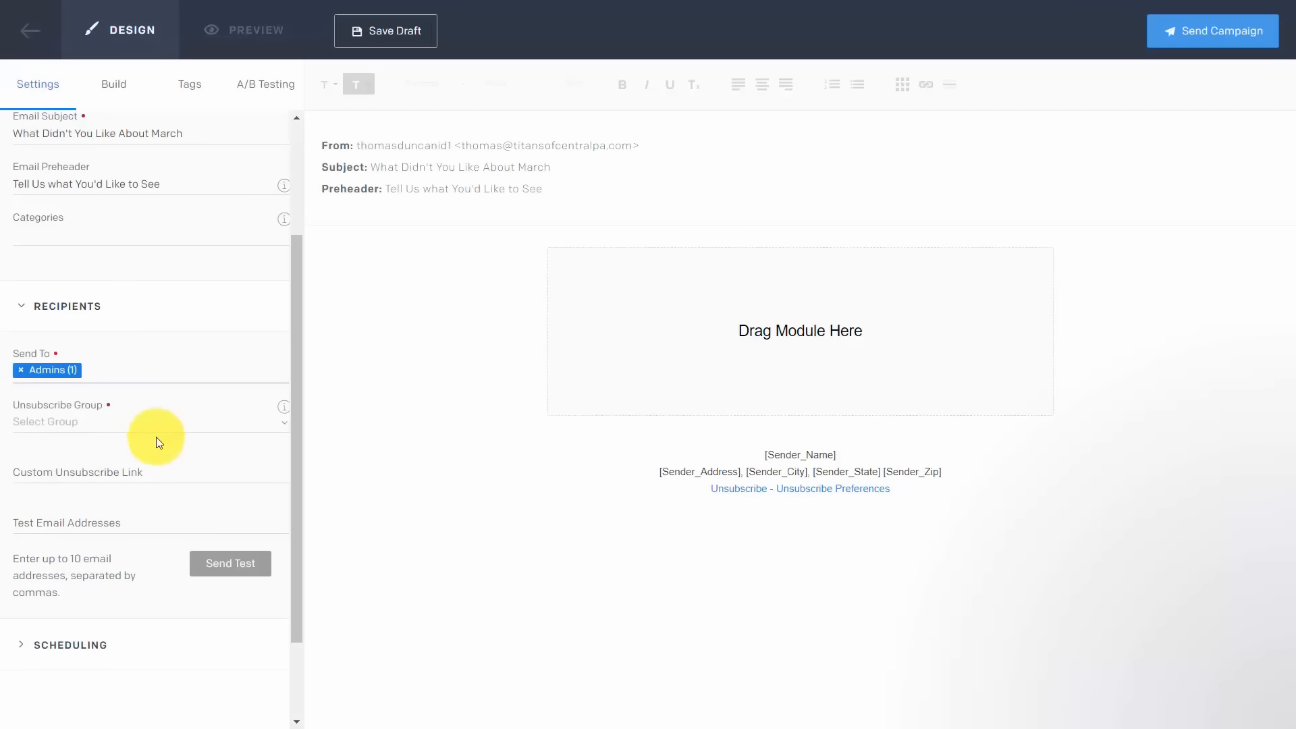
left_click(380, 33)
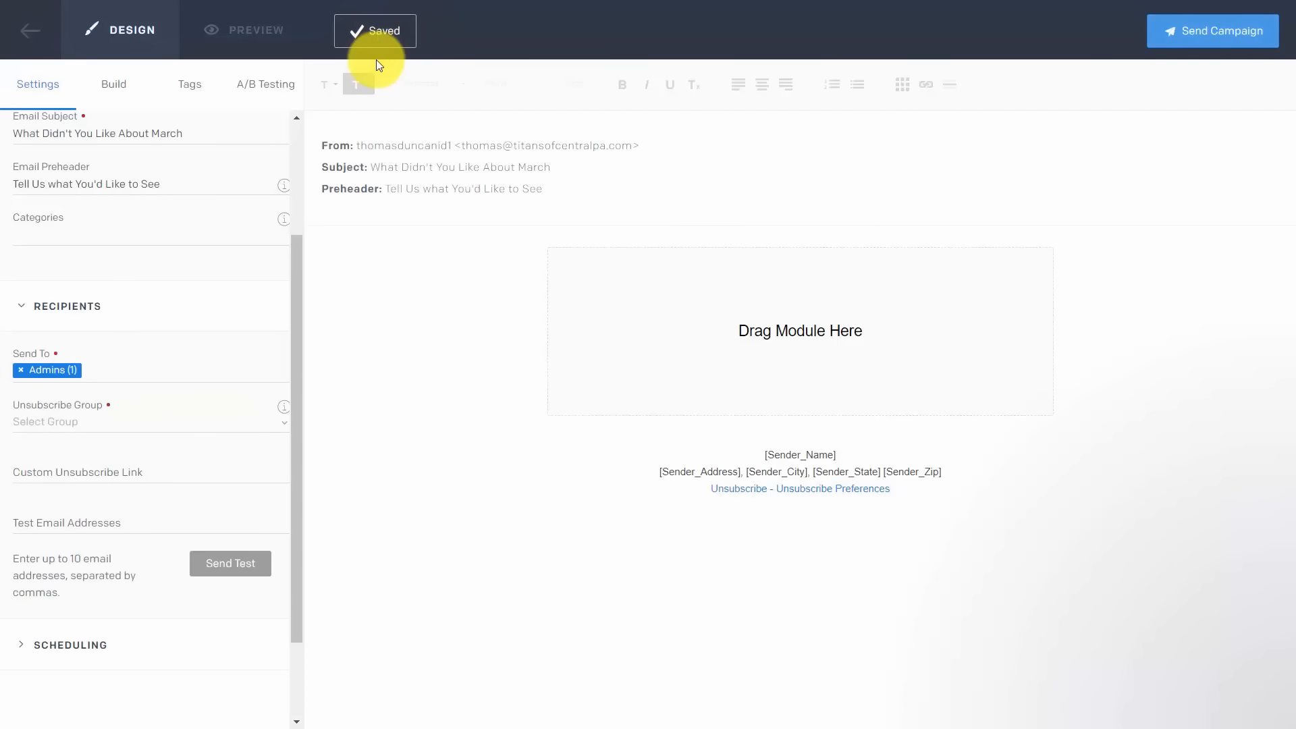
- Examine the campaign's scheduling options
left_click(81, 642)
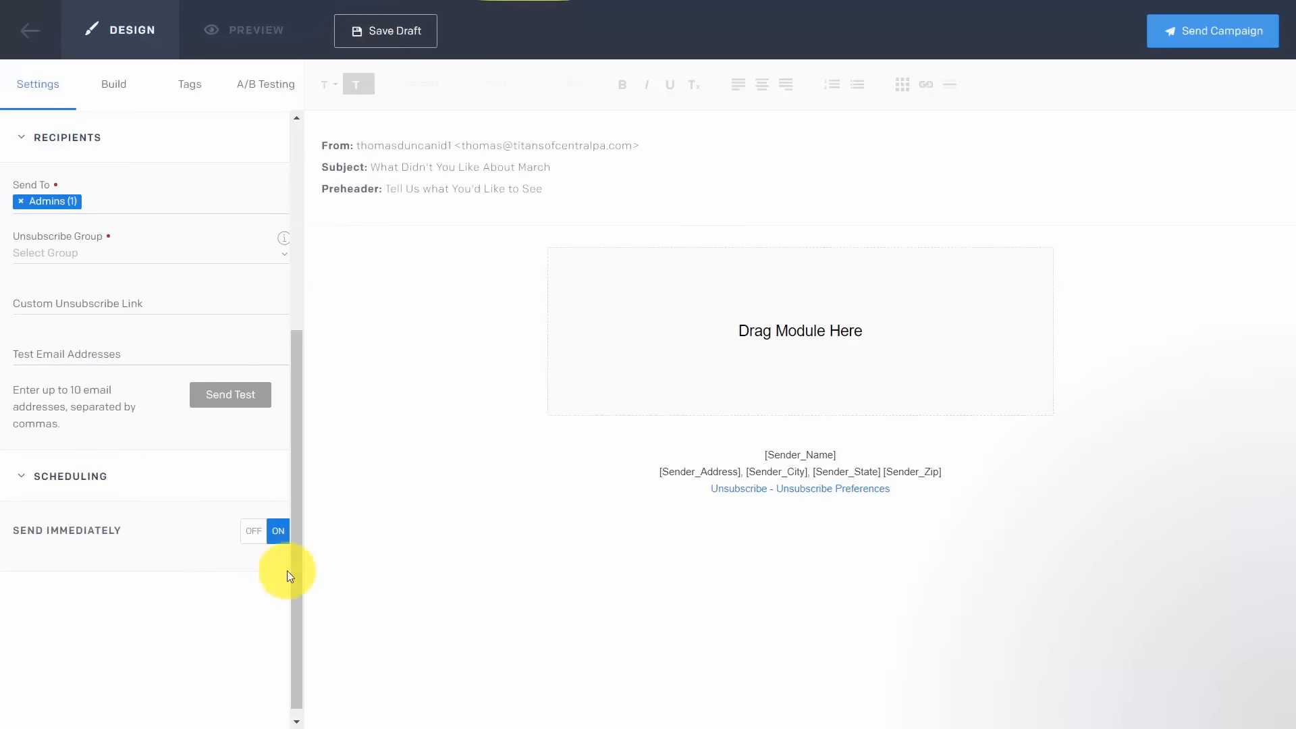
scroll(192, 564, "up", 3)
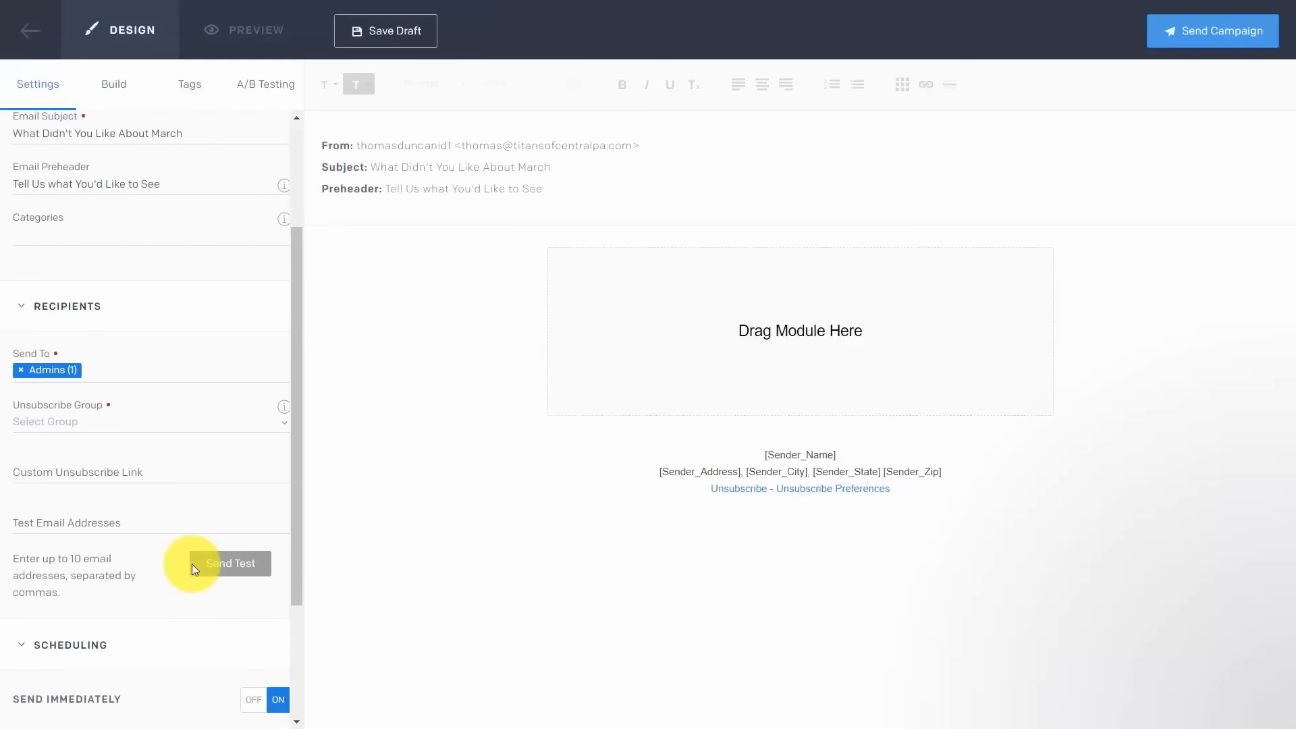
scroll(192, 564, "up", 2)
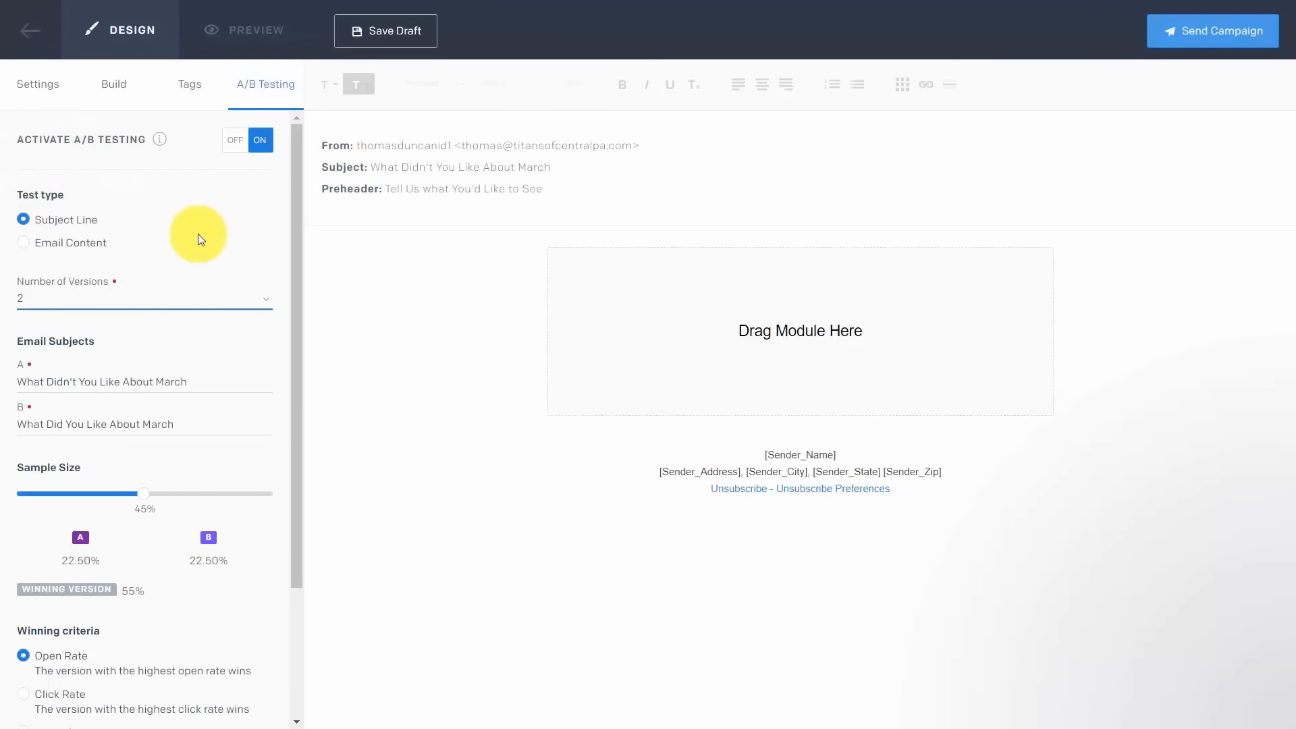
- Change the A/B test type to Email Content with 4 versions and look through the blank layouts of versions B, C and D
left_click(25, 243)
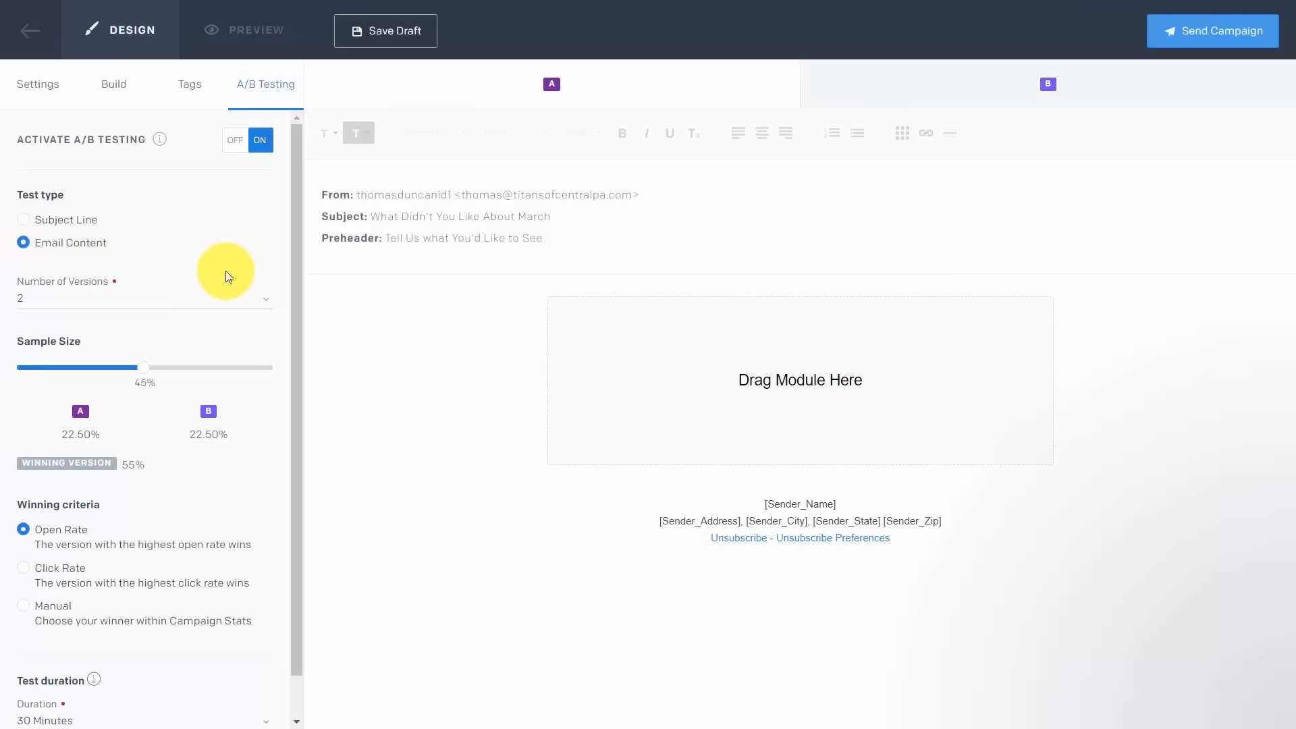
left_click(246, 300)
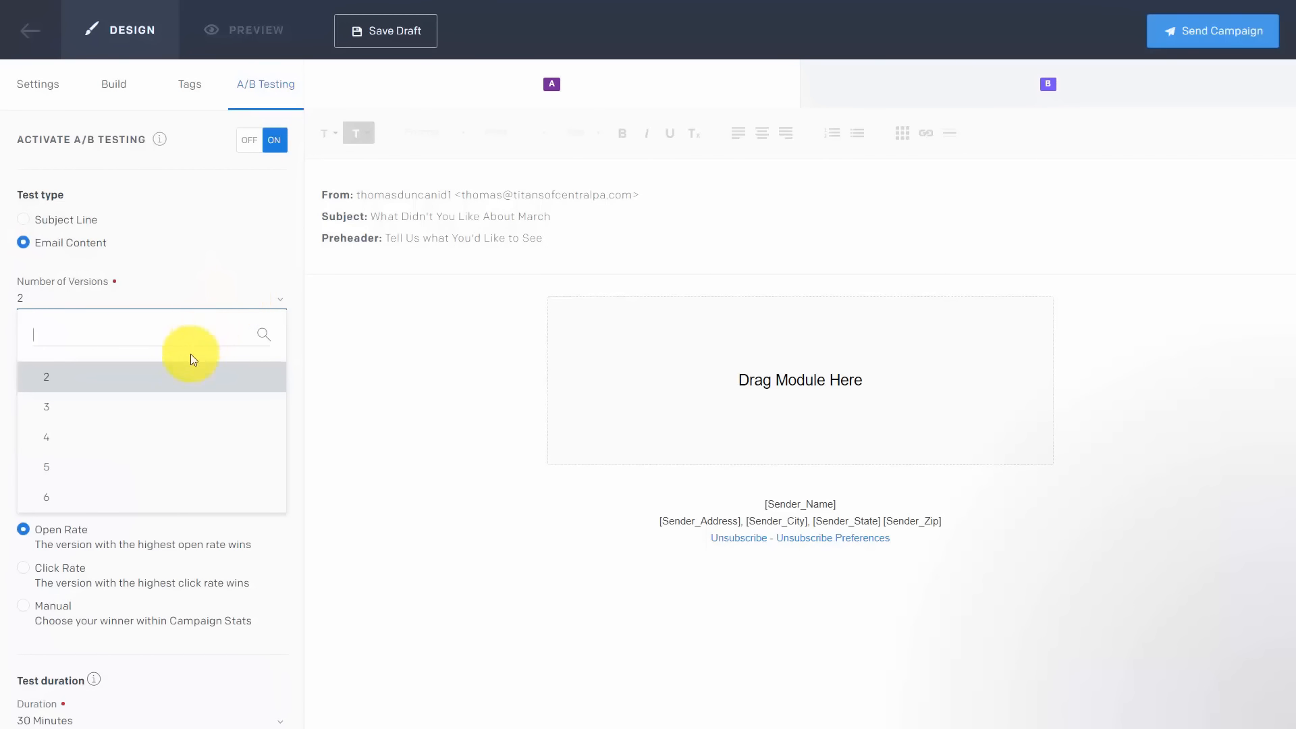
left_click(78, 438)
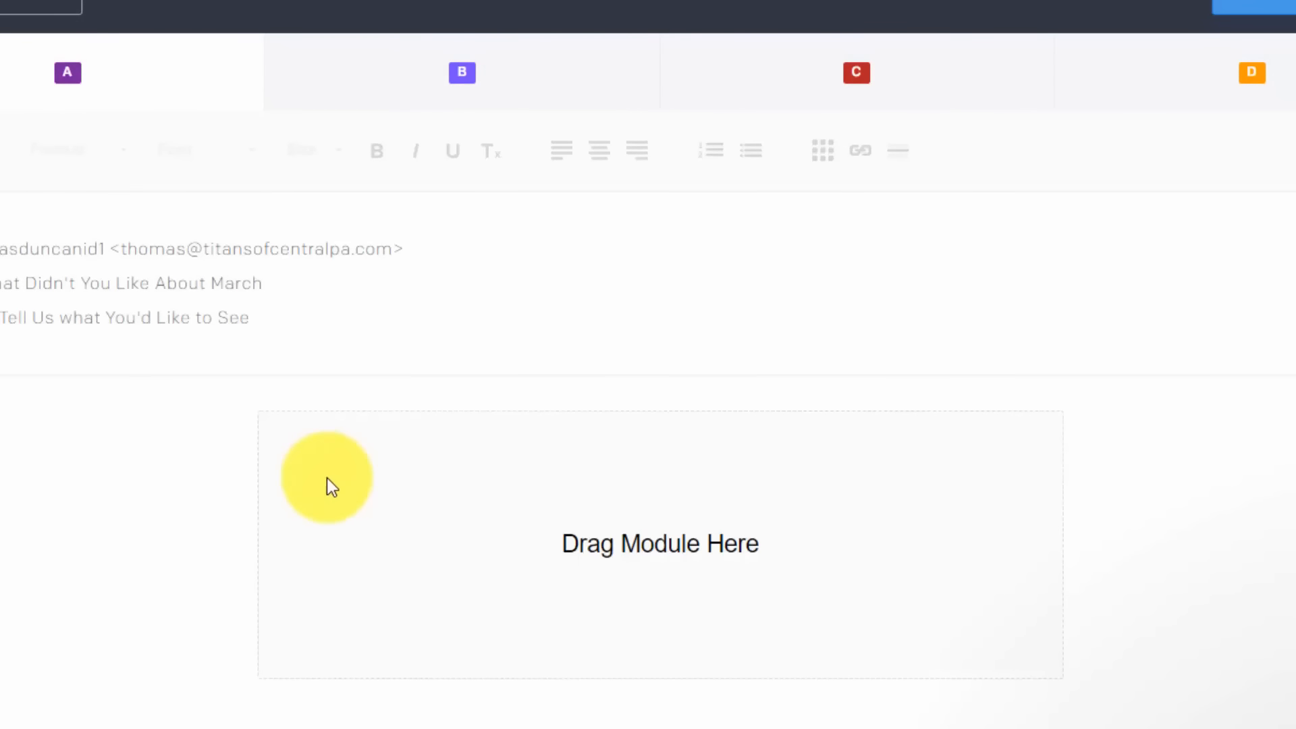
left_click(461, 75)
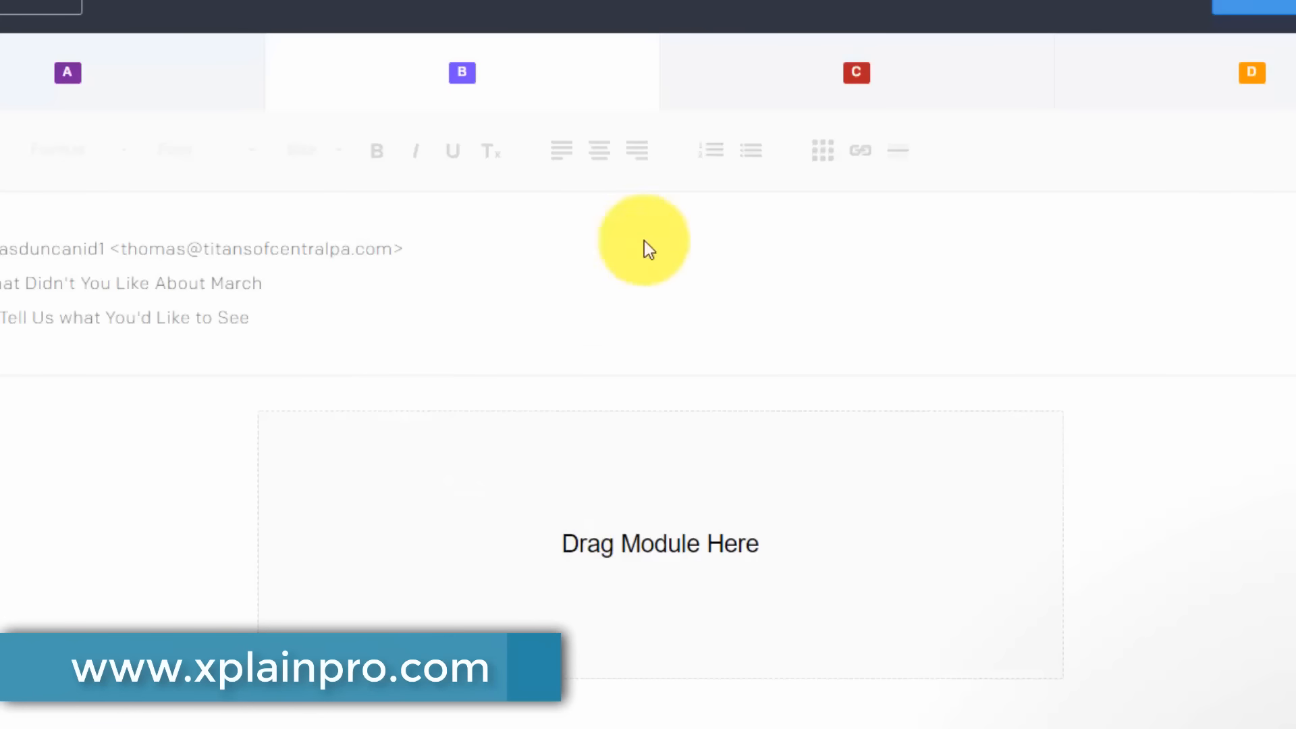
left_click(853, 74)
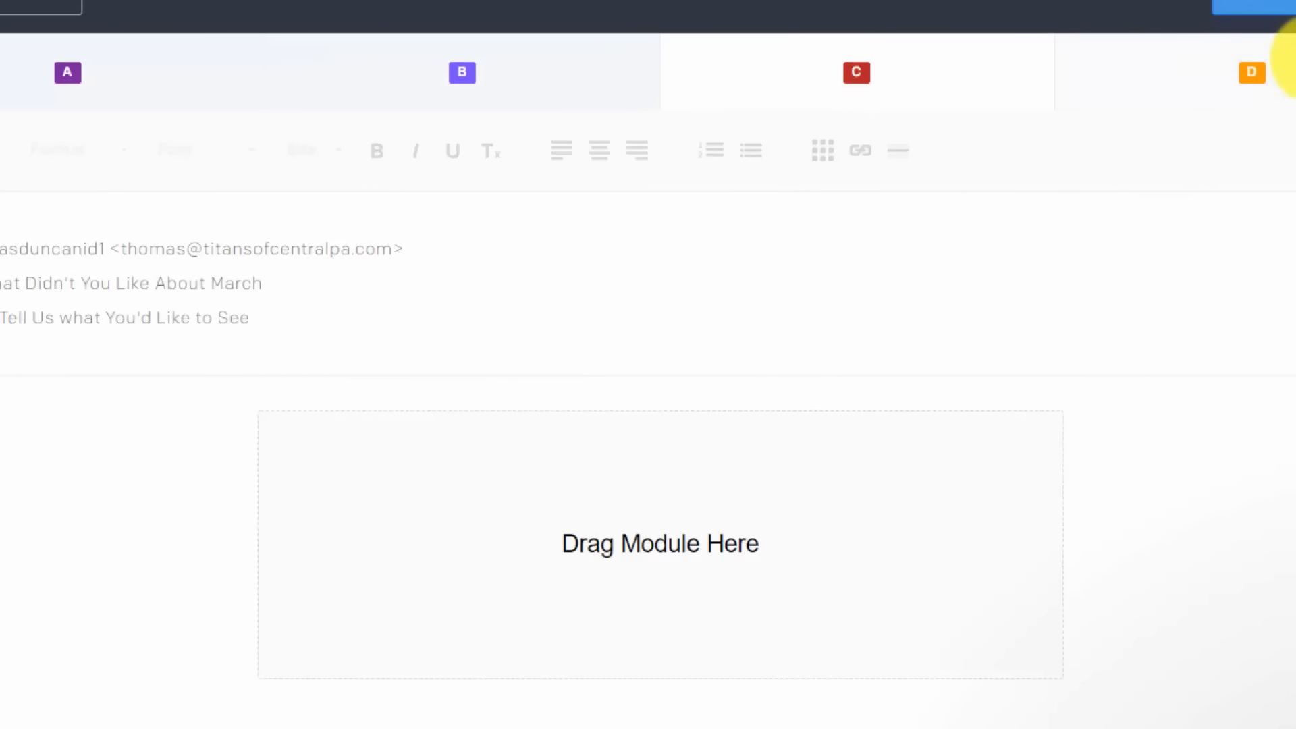
left_click(1249, 73)
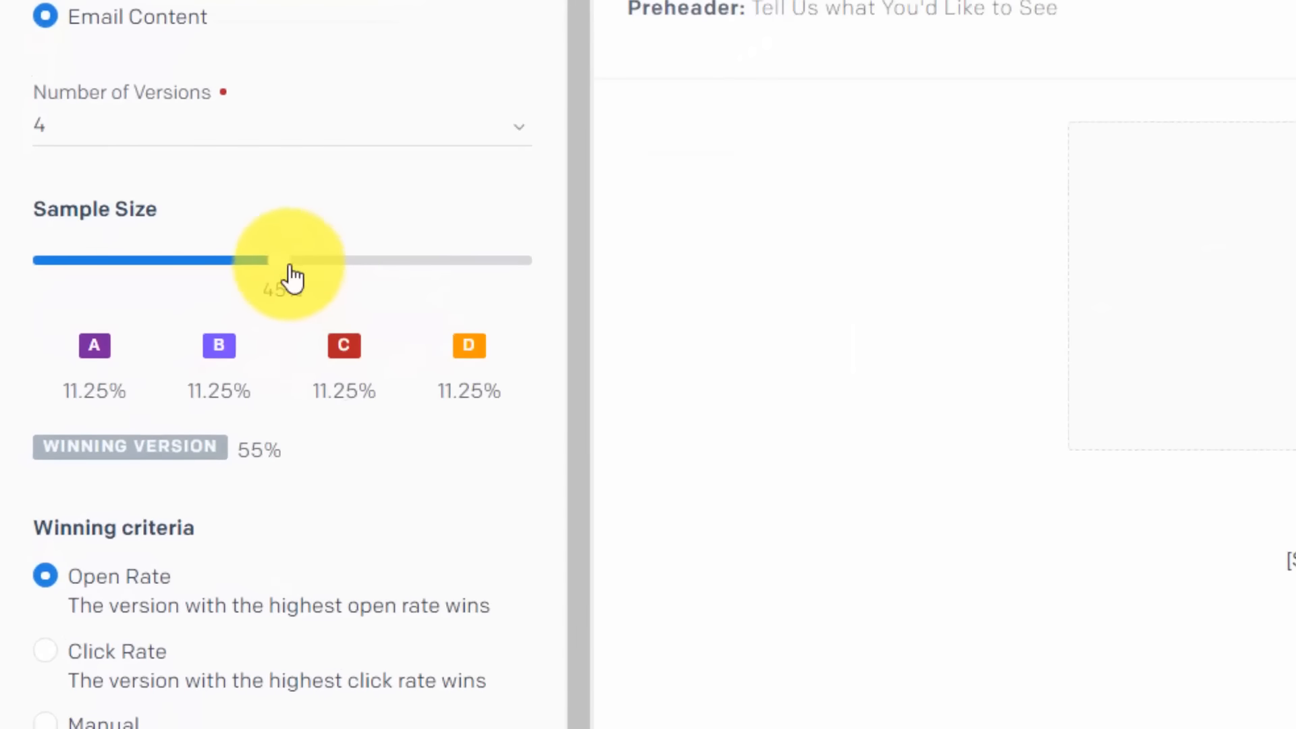
- Set the A/B test's sample size to 90% and its test duration to 24 Hours
left_click_drag(283, 273, 533, 272)
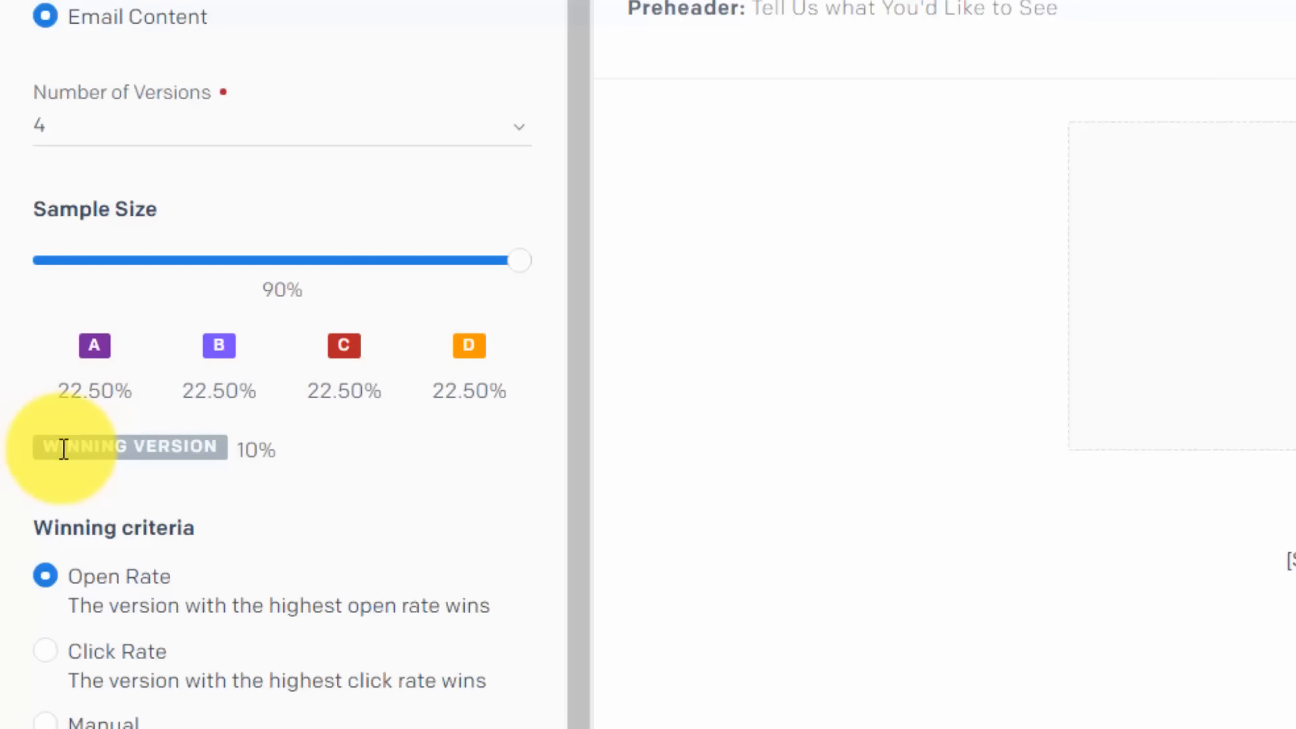
scroll(63, 449, "down", 1)
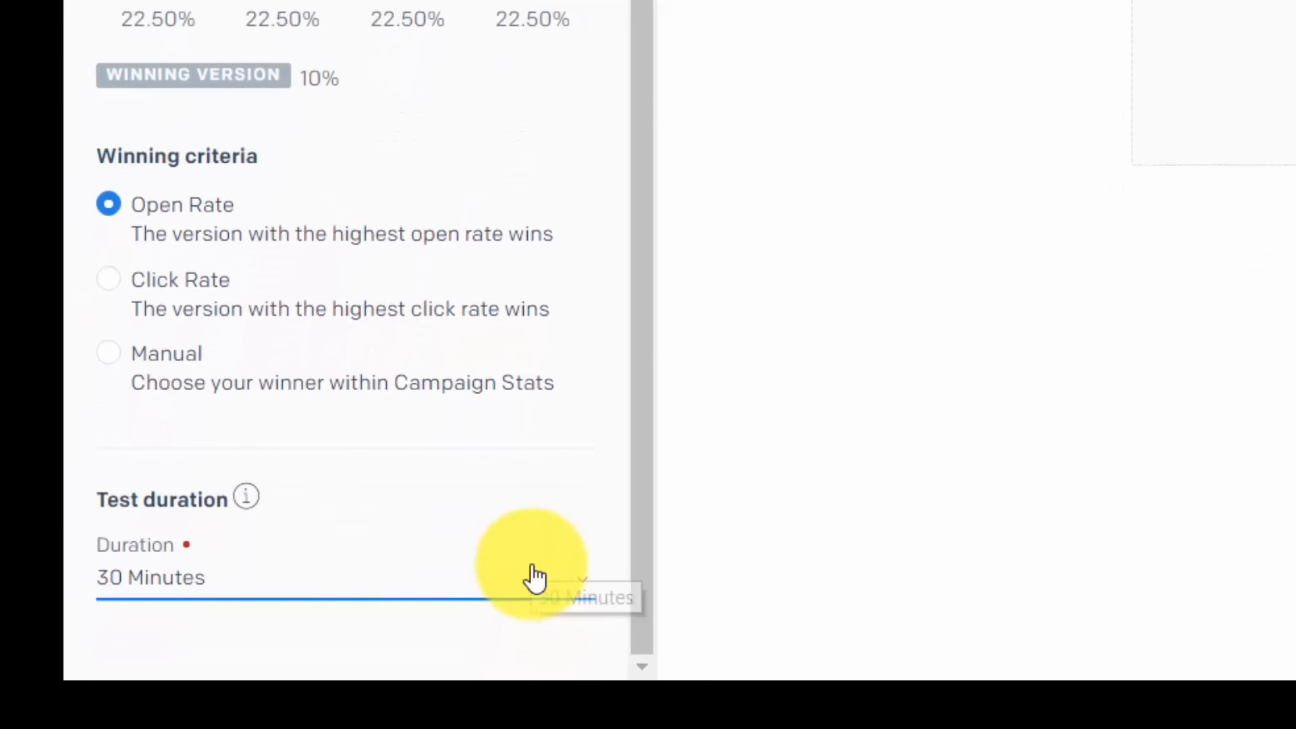
left_click(533, 574)
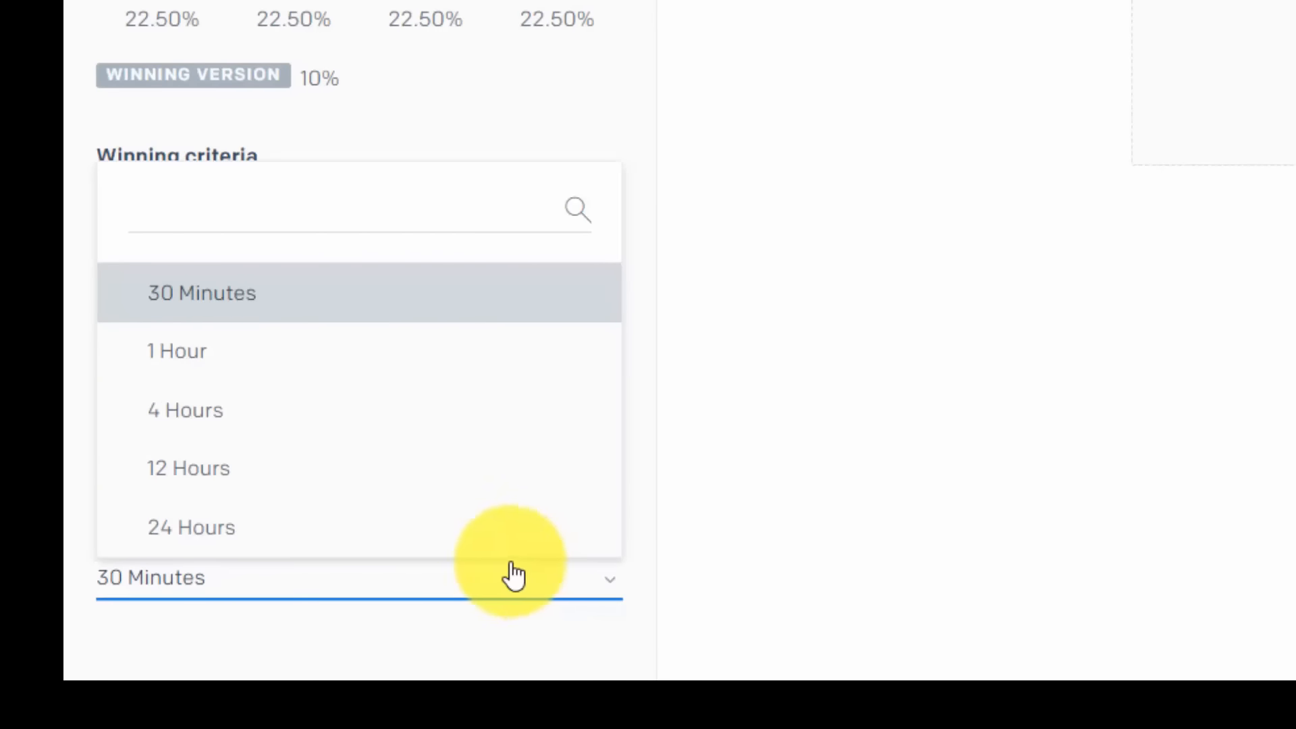
left_click(212, 533)
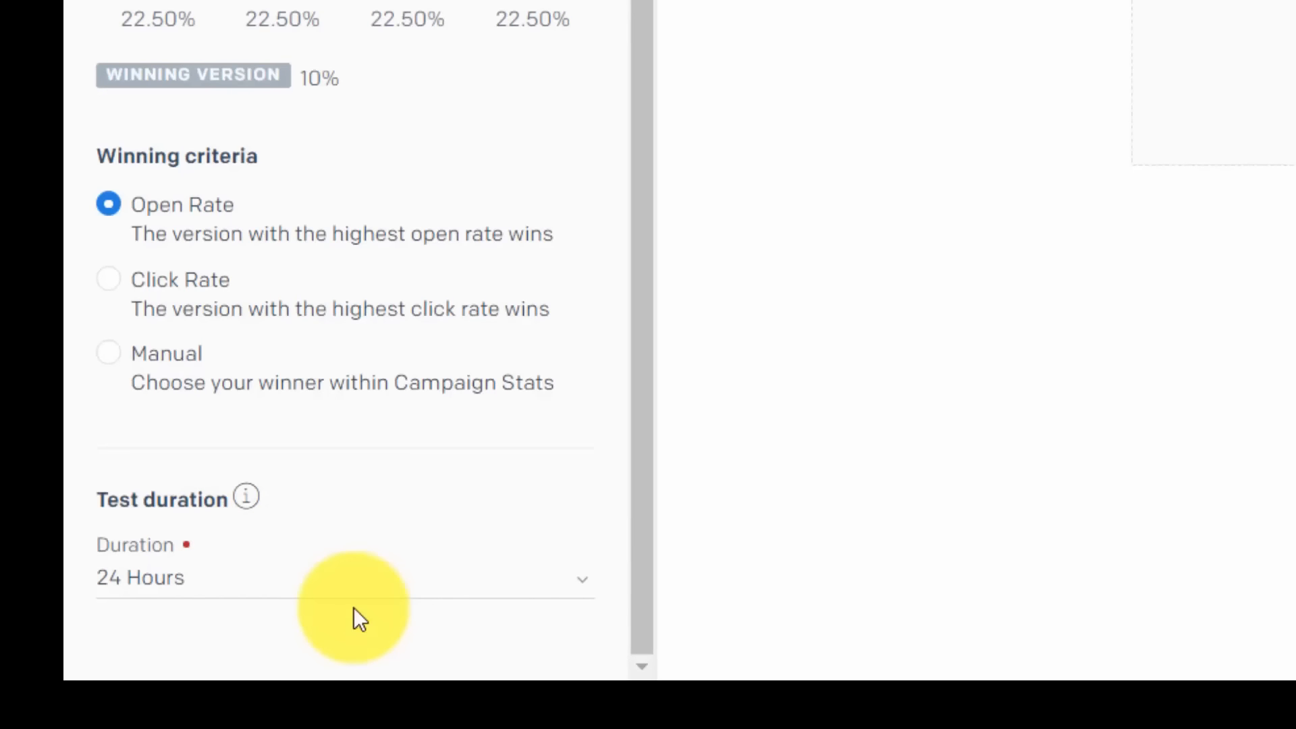
scroll(558, 454, "up", 1)
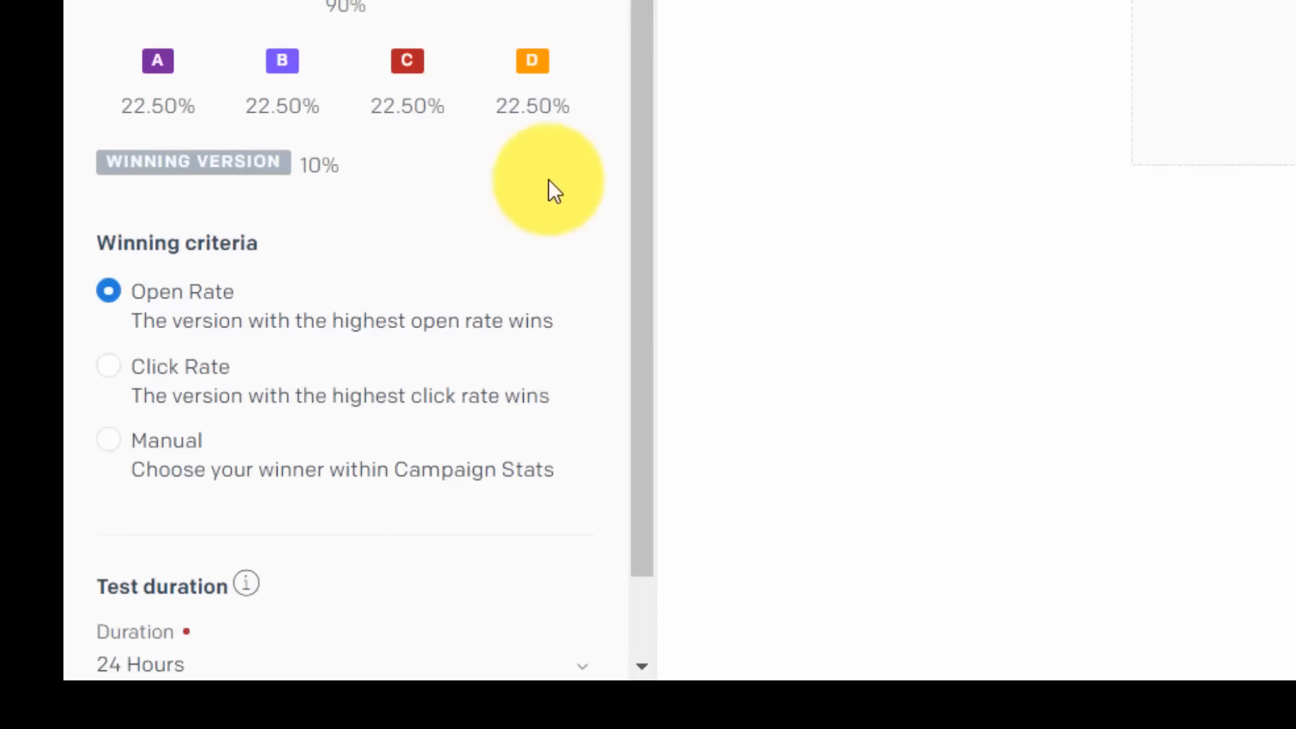
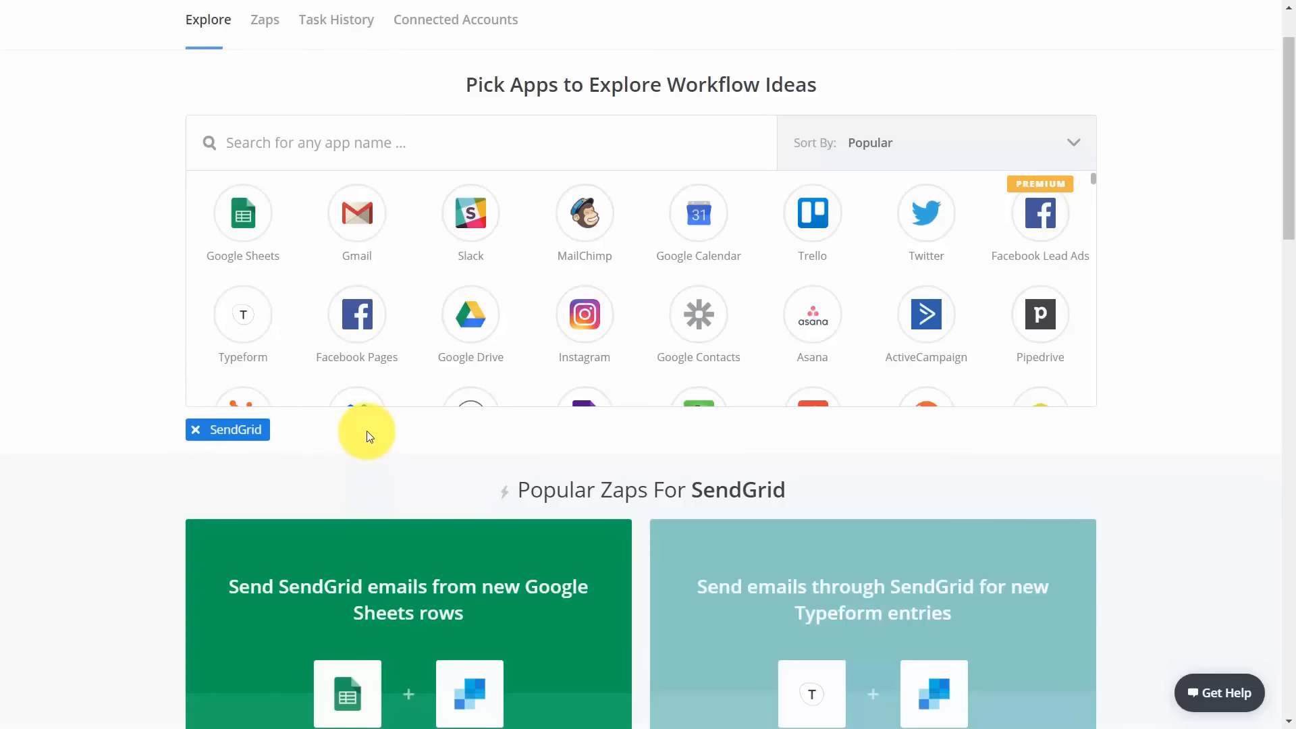
- Switch to Zapier and look through the popular Zaps for SendGrid
scroll(367, 431, "down", 4)
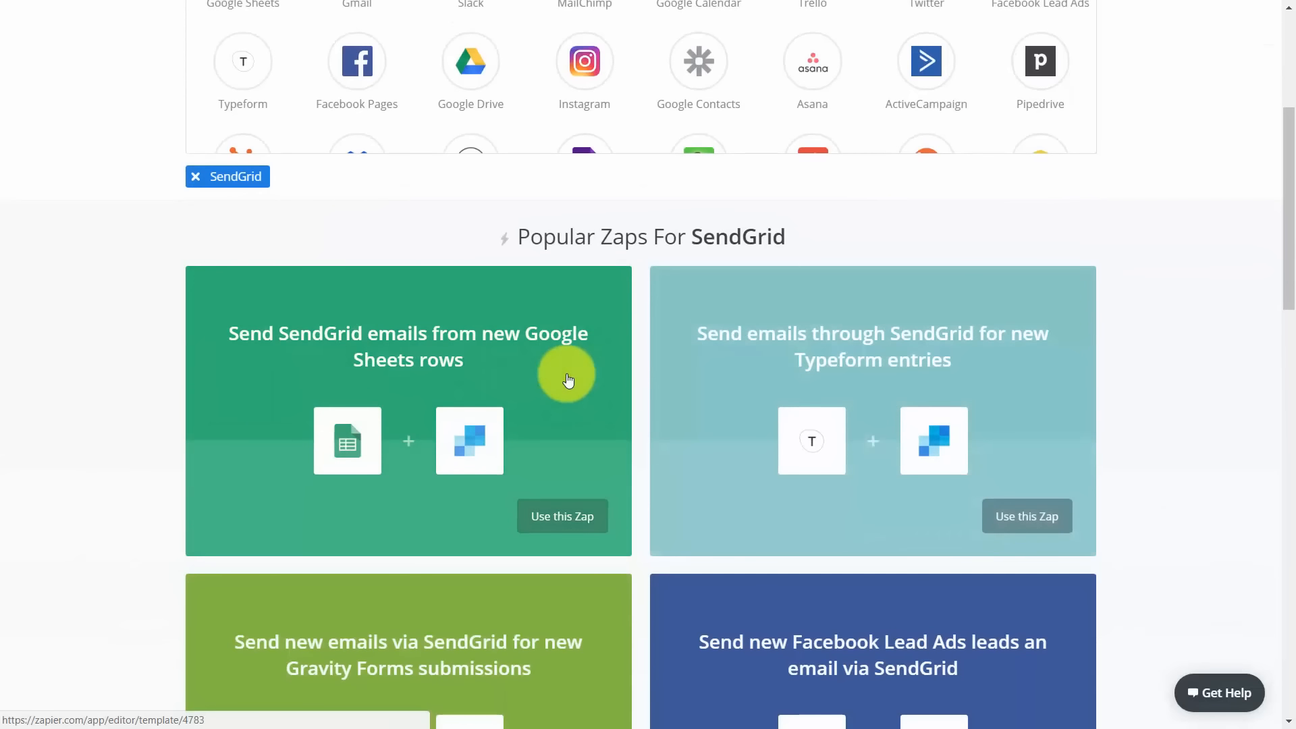
scroll(568, 378, "down", 2)
scroll(568, 380, "down", 4)
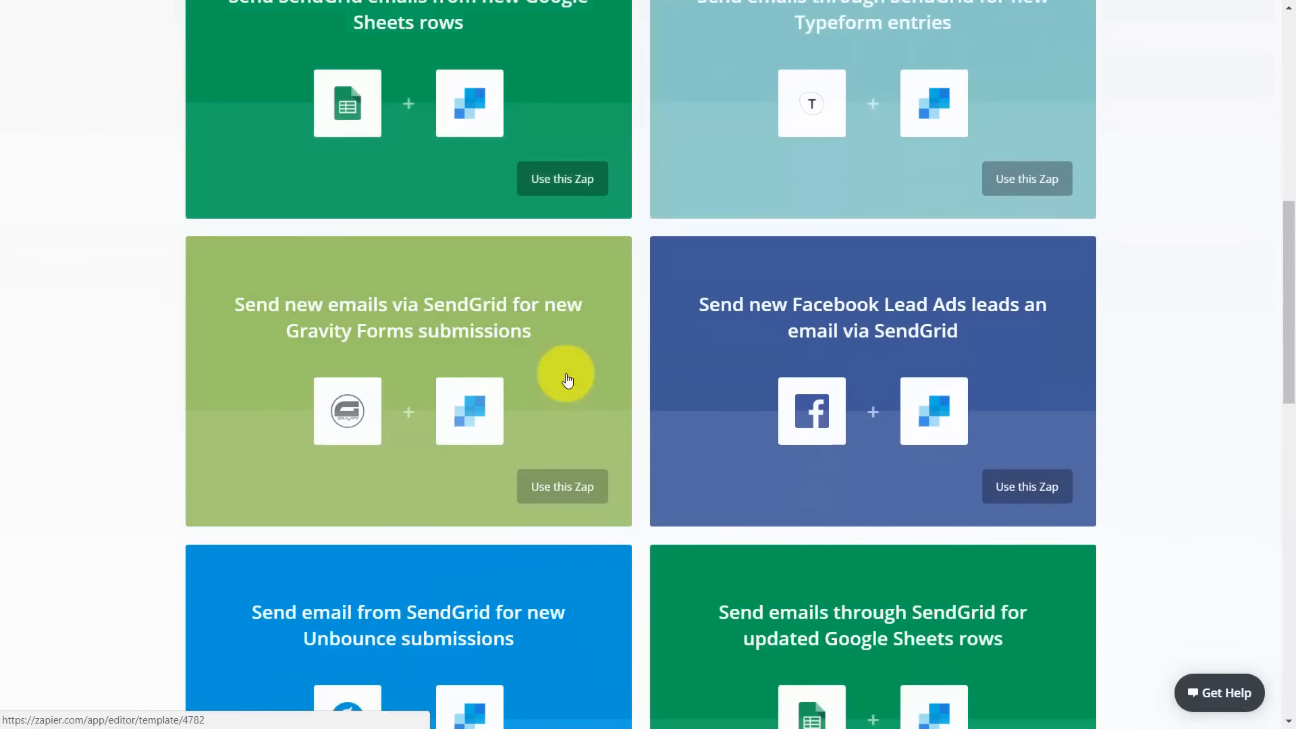
scroll(568, 380, "down", 14)
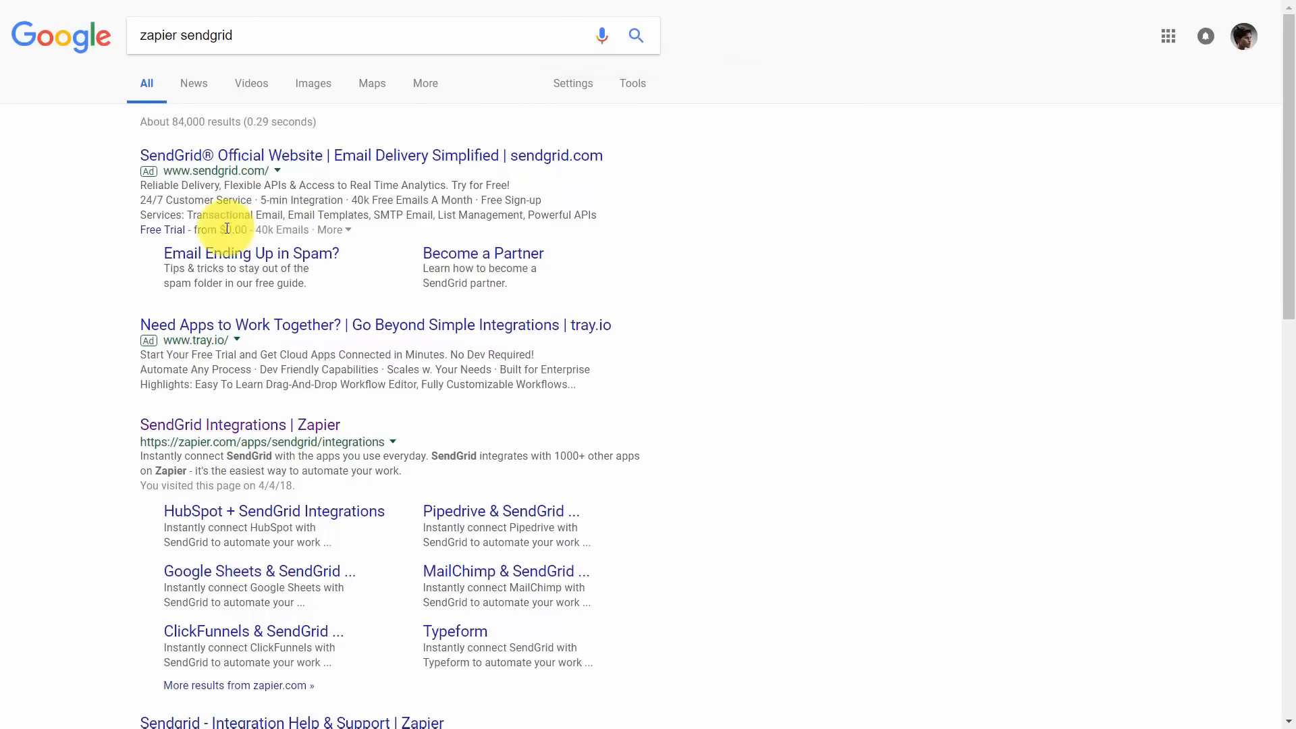
- Open Zapier's SendGrid Integrations page from the Google results and browse the listed ways to automate SendGrid
scroll(629, 435, "down", 1)
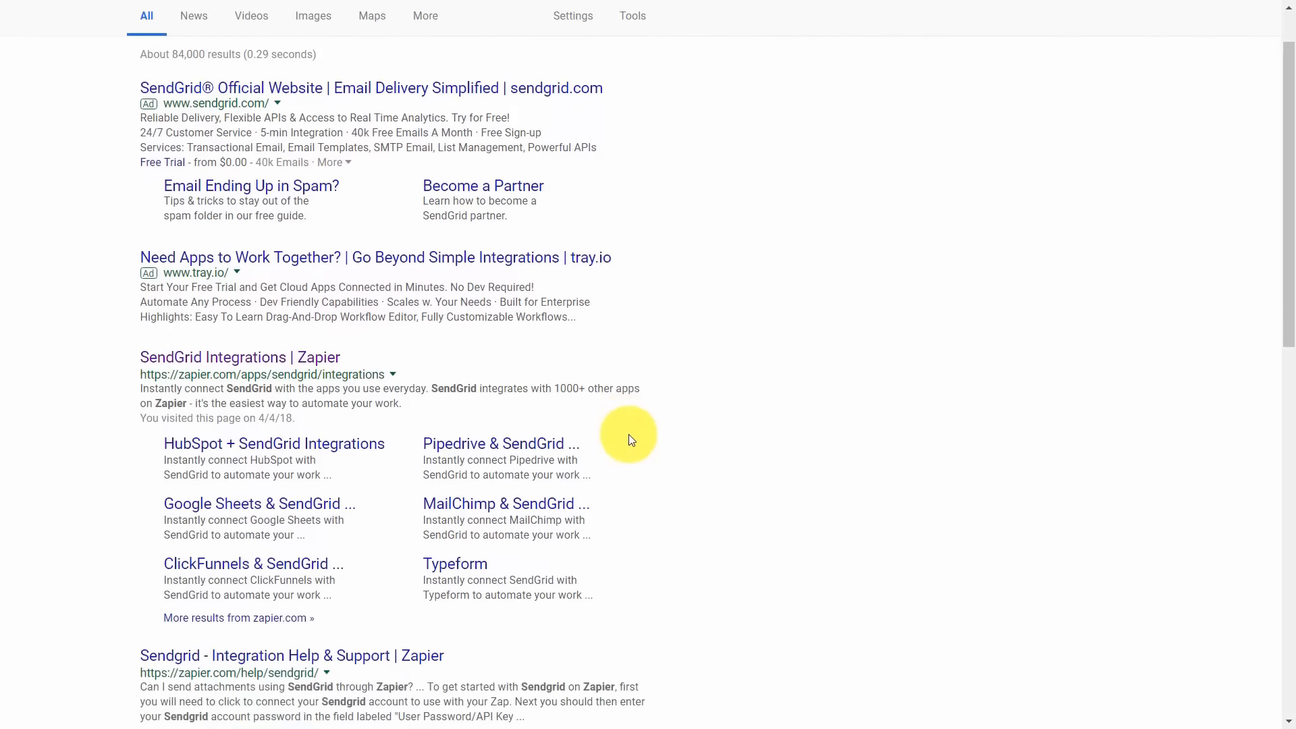
left_click(312, 345)
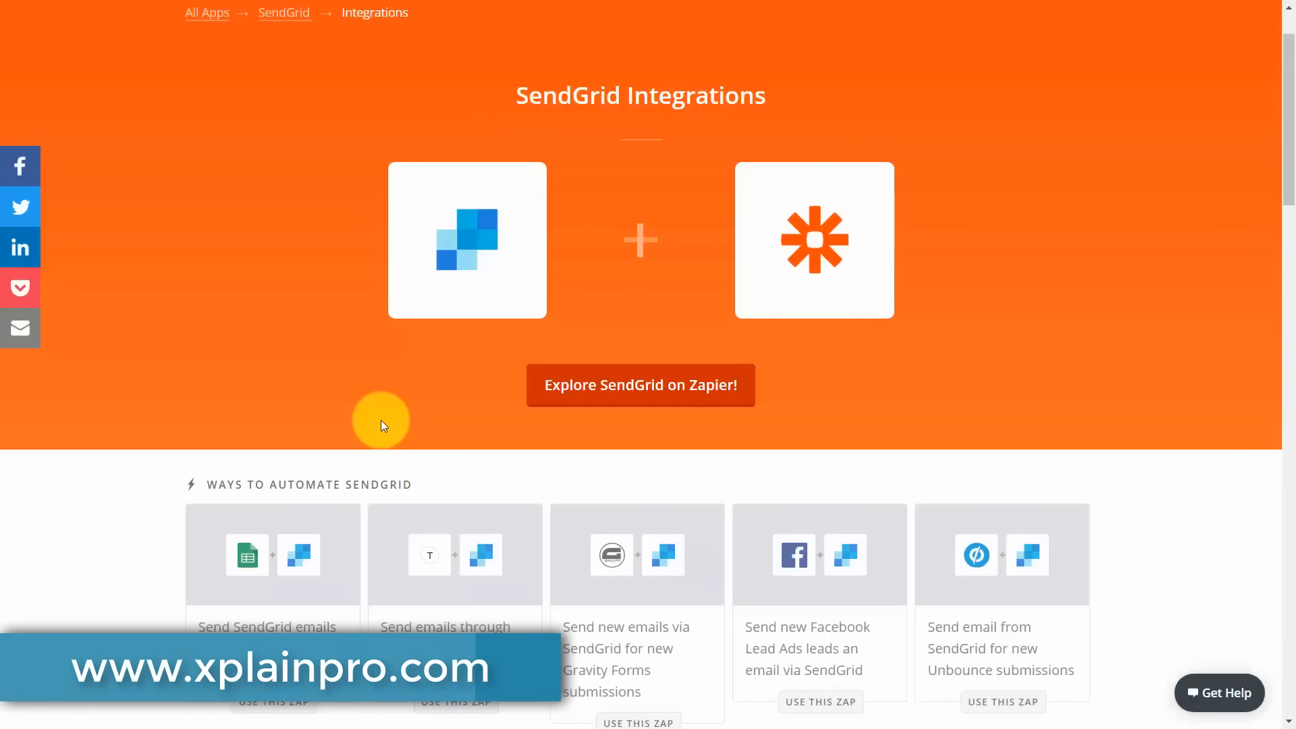
scroll(381, 420, "down", 3)
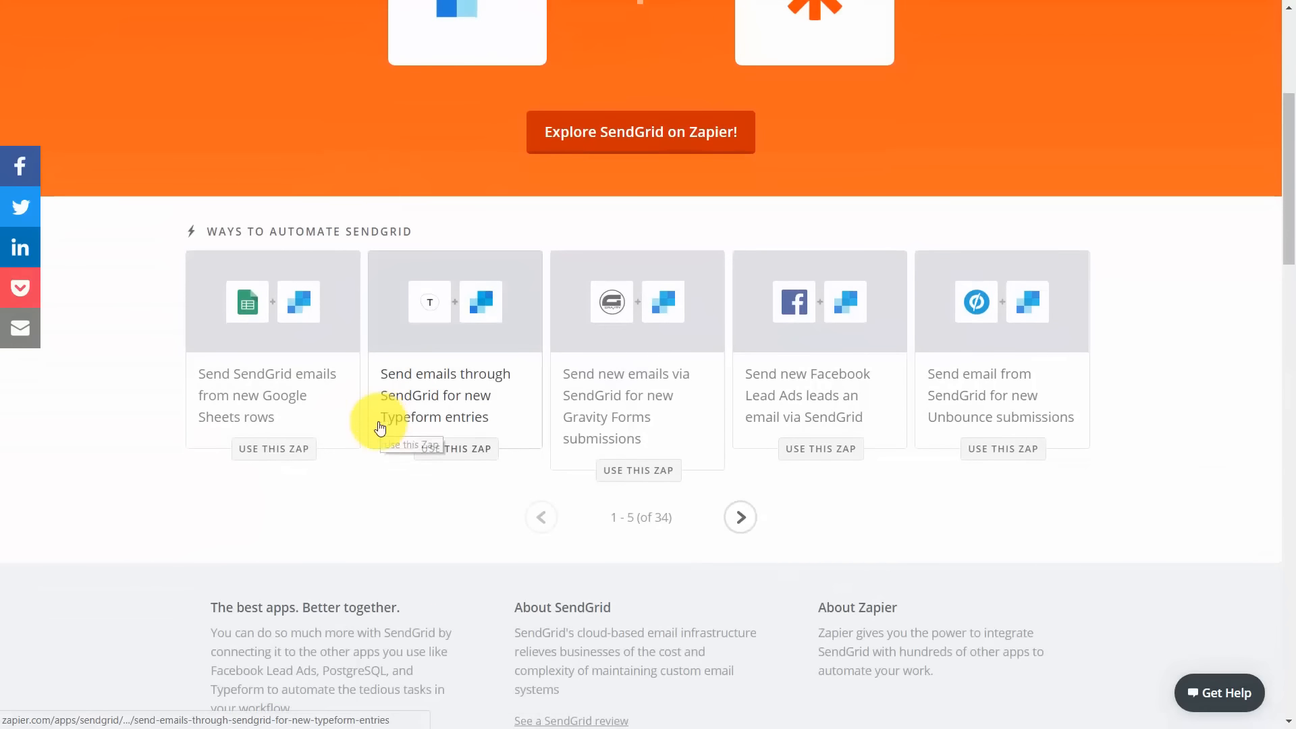
left_click(741, 520)
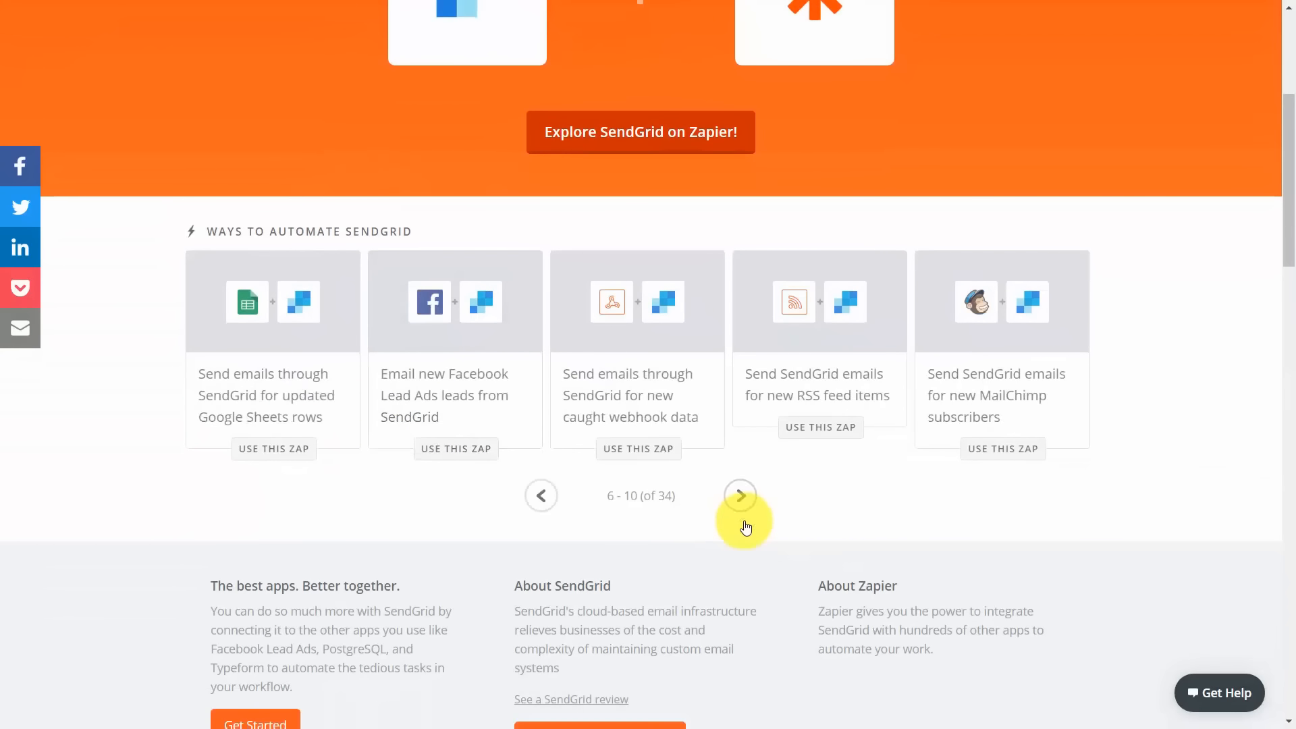
left_click(742, 499)
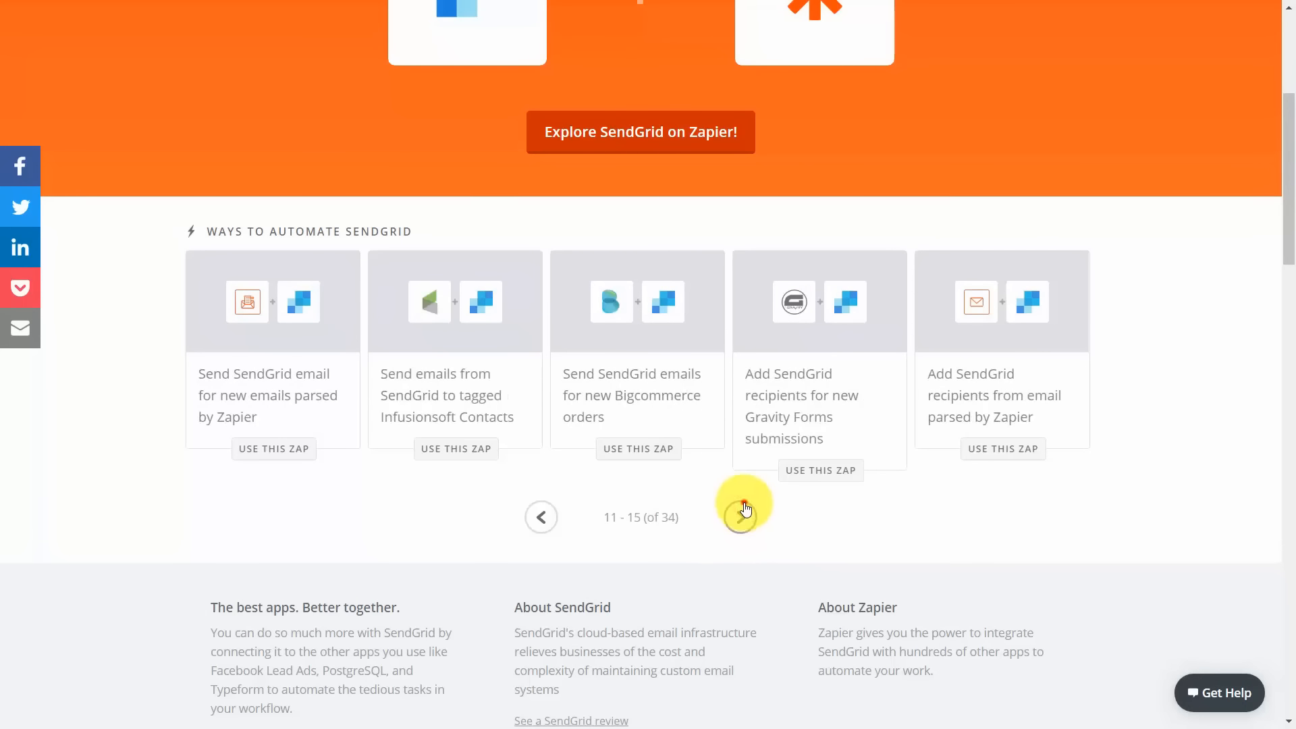
left_click(744, 513)
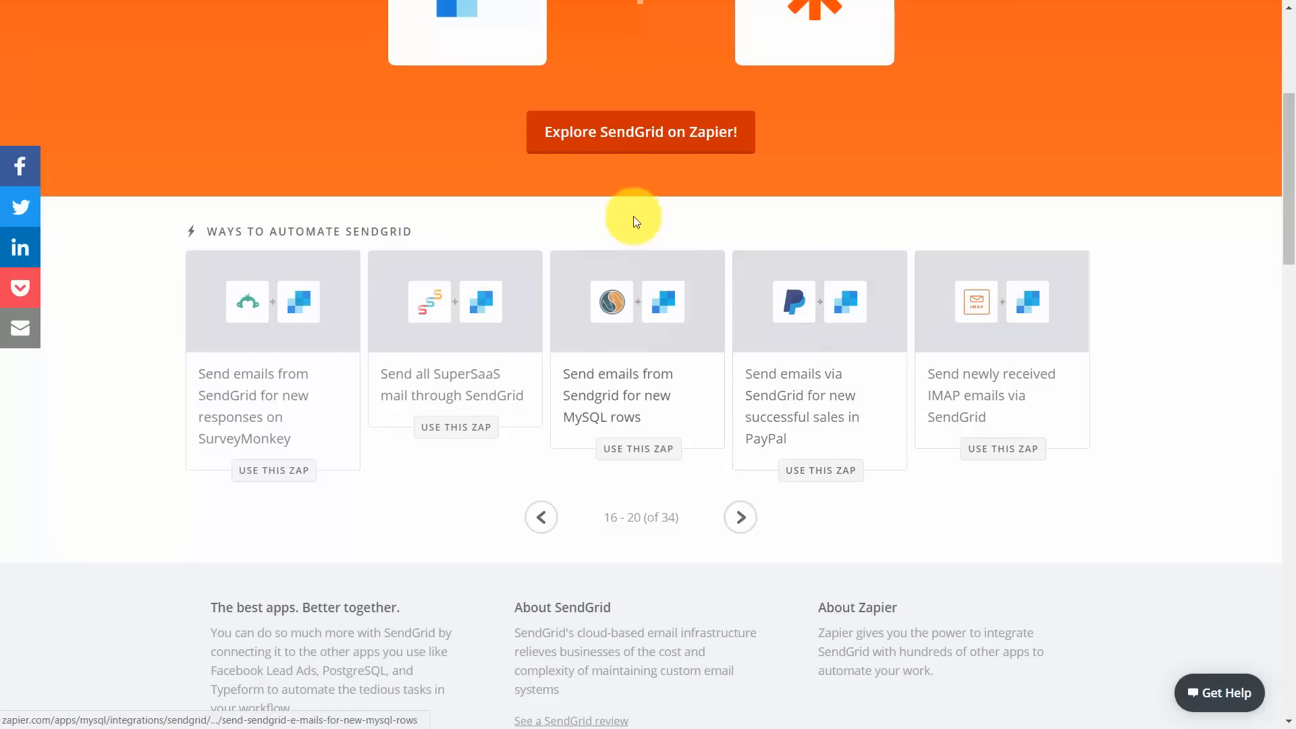
double_click(740, 517)
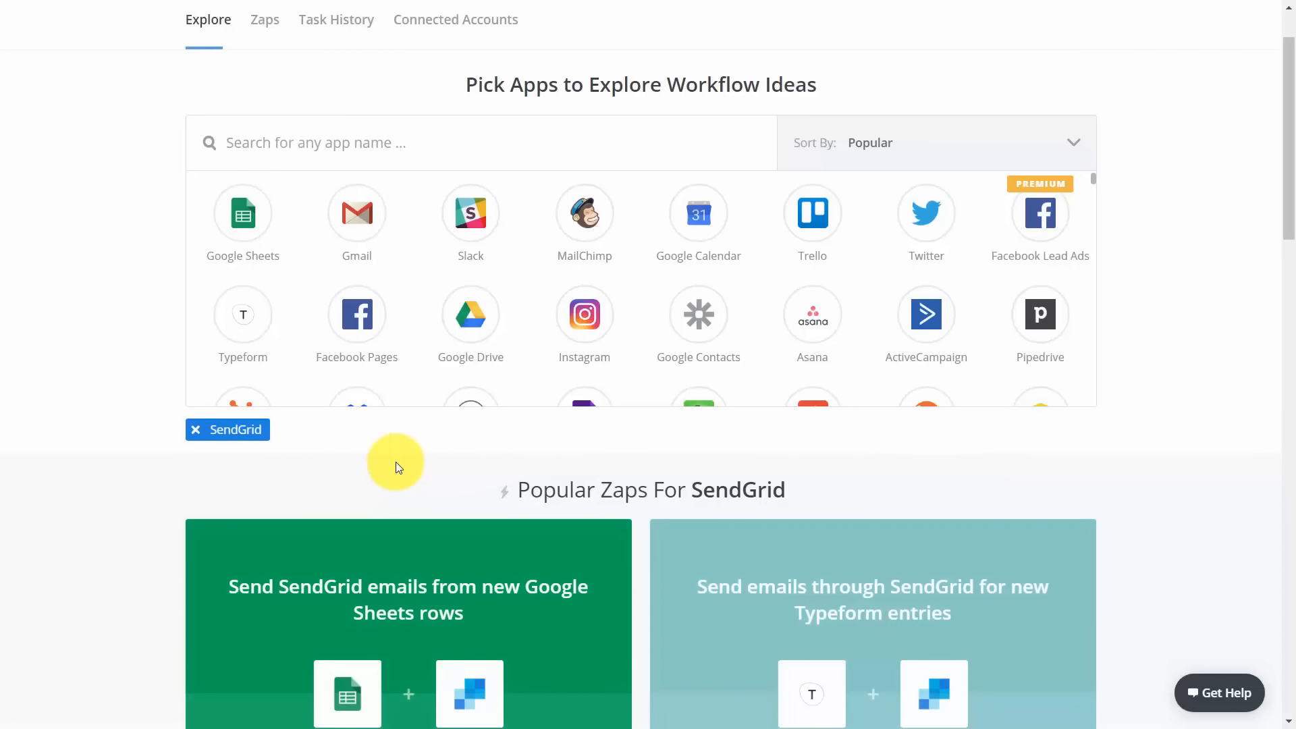
- Search Zapier's apps for PayPal, pair it with SendGrid, and start creating the Zap "Send emails via SendGrid for new successful sales in PayPal"
left_click(390, 148)
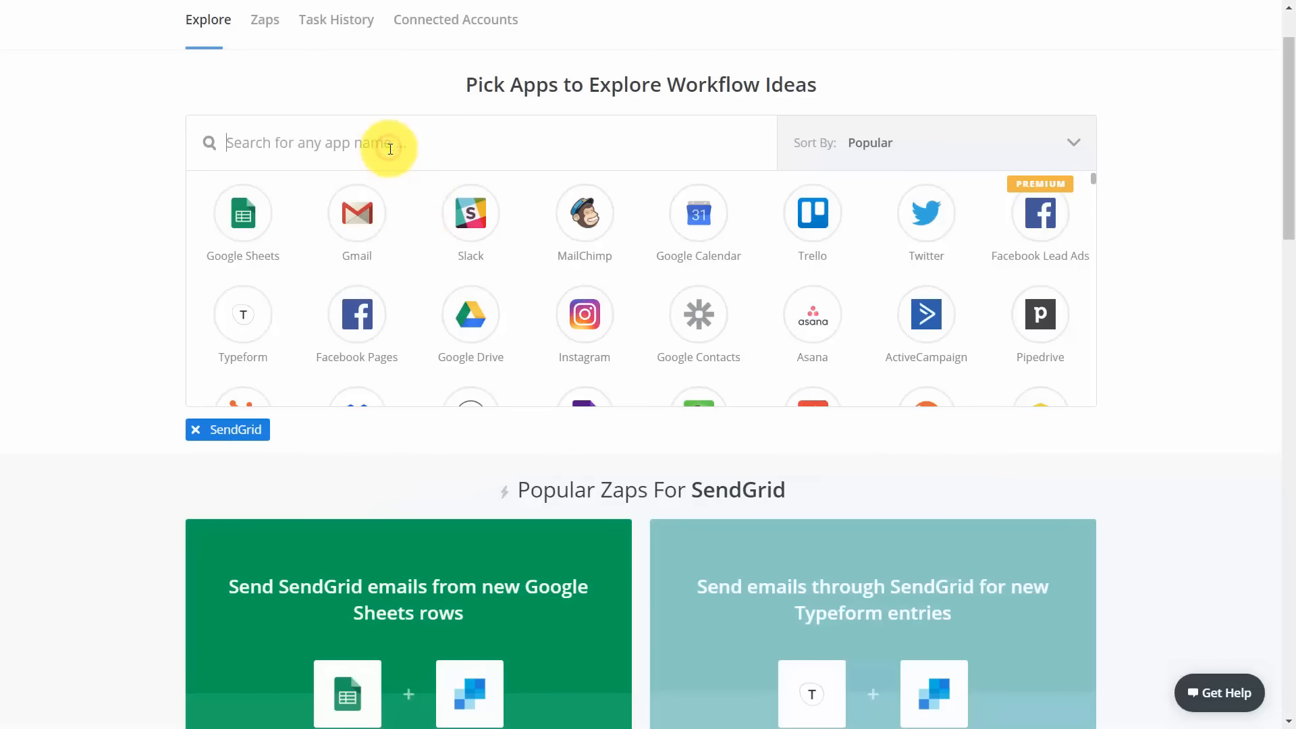
type("paypal")
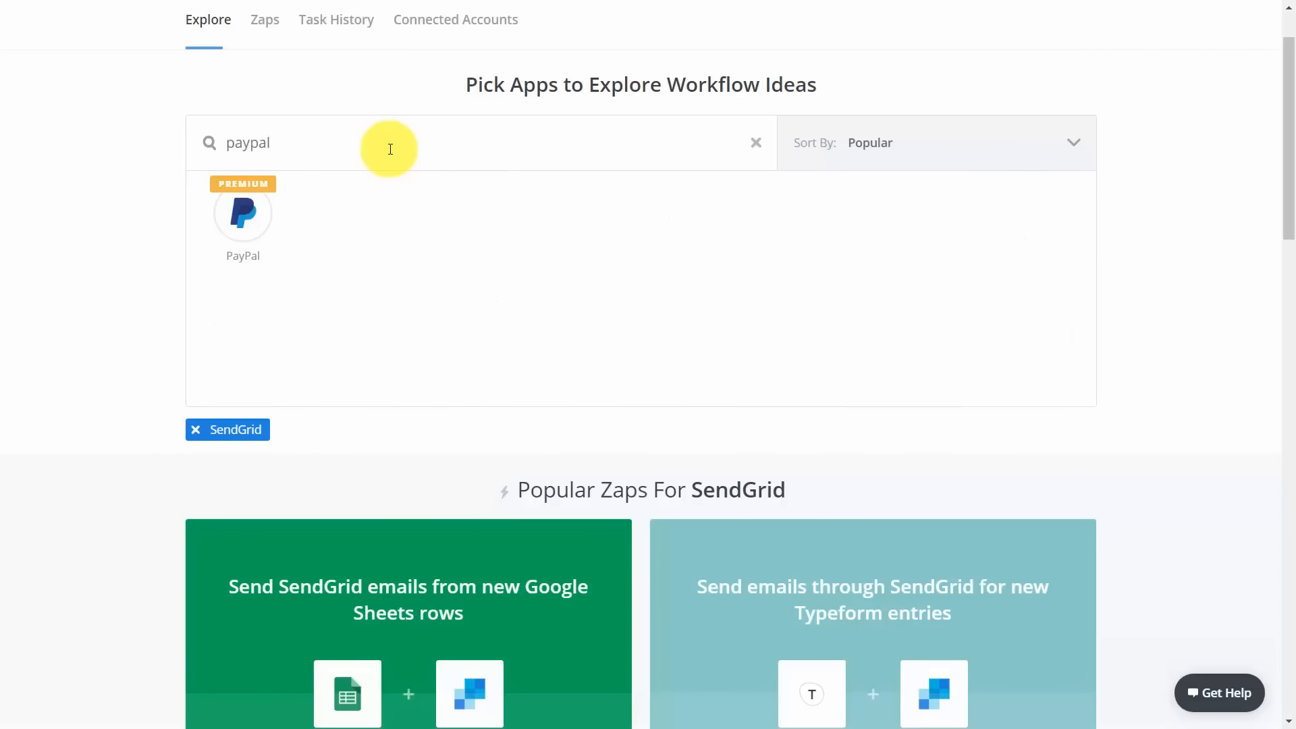
left_click(243, 214)
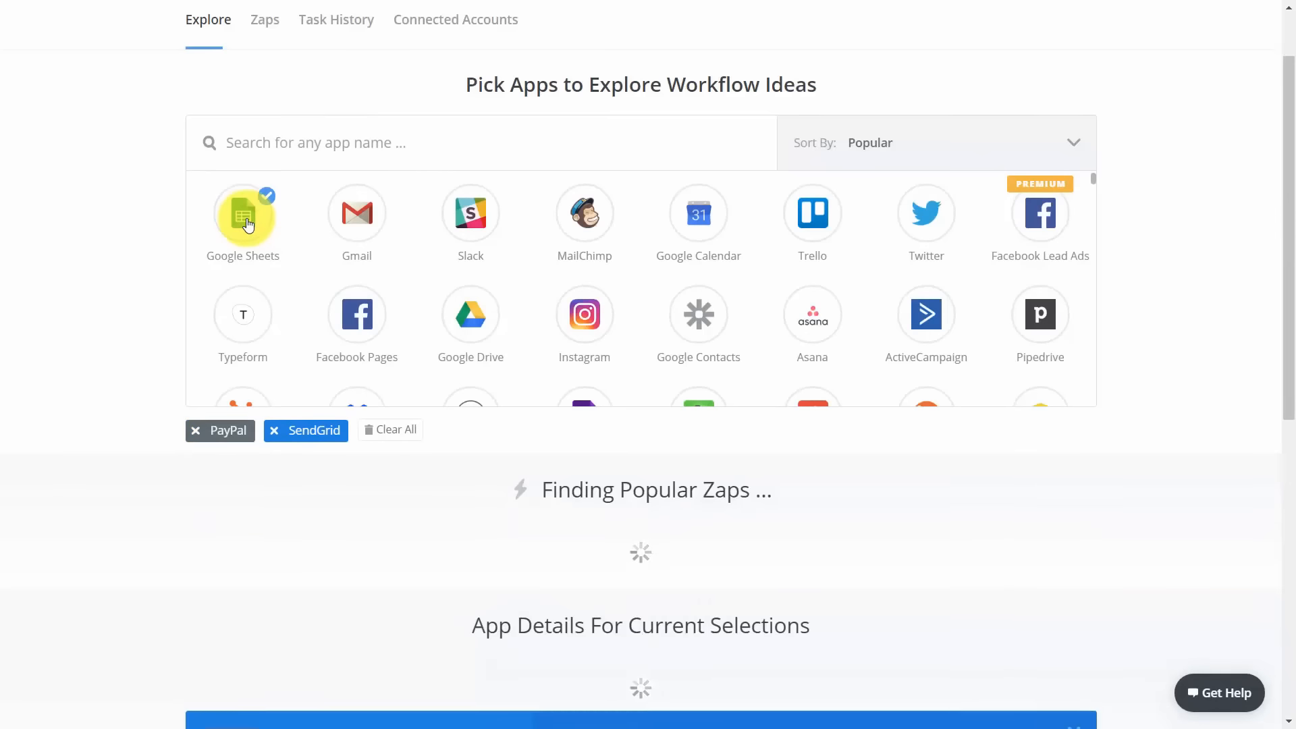
scroll(703, 432, "down", 1)
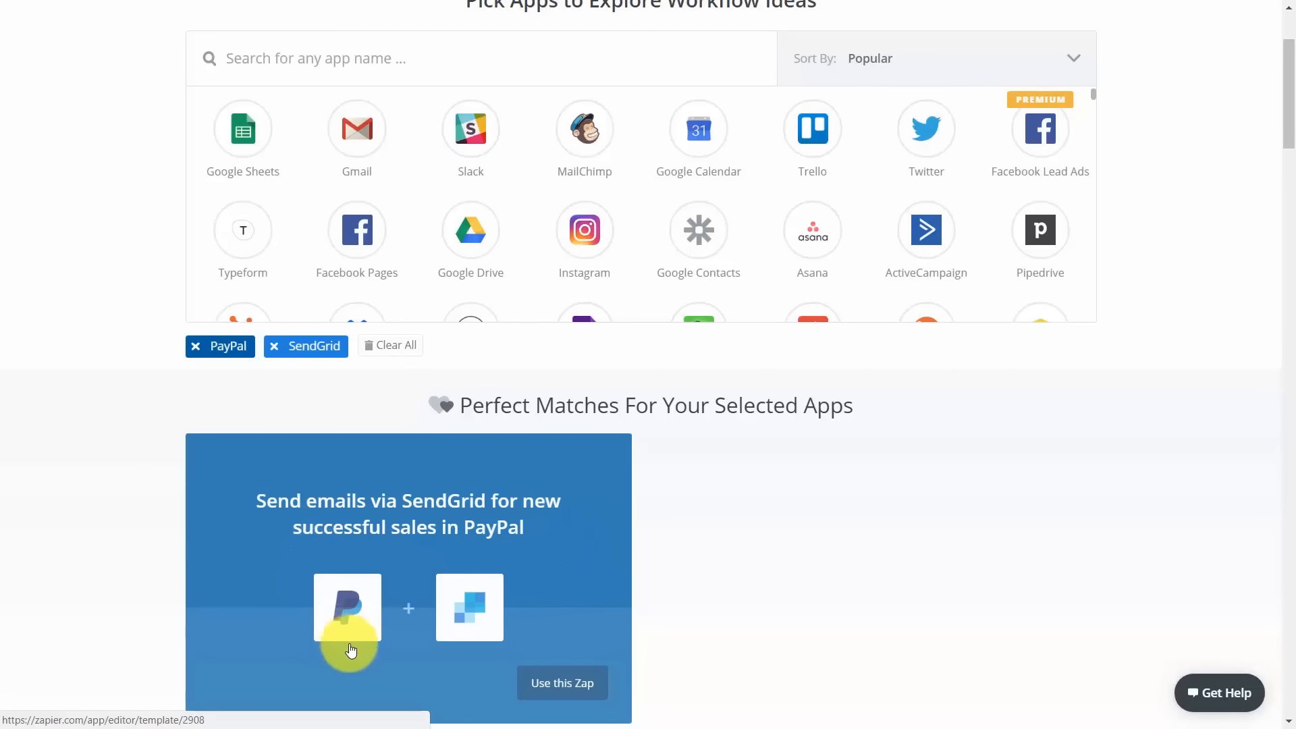
left_click(553, 687)
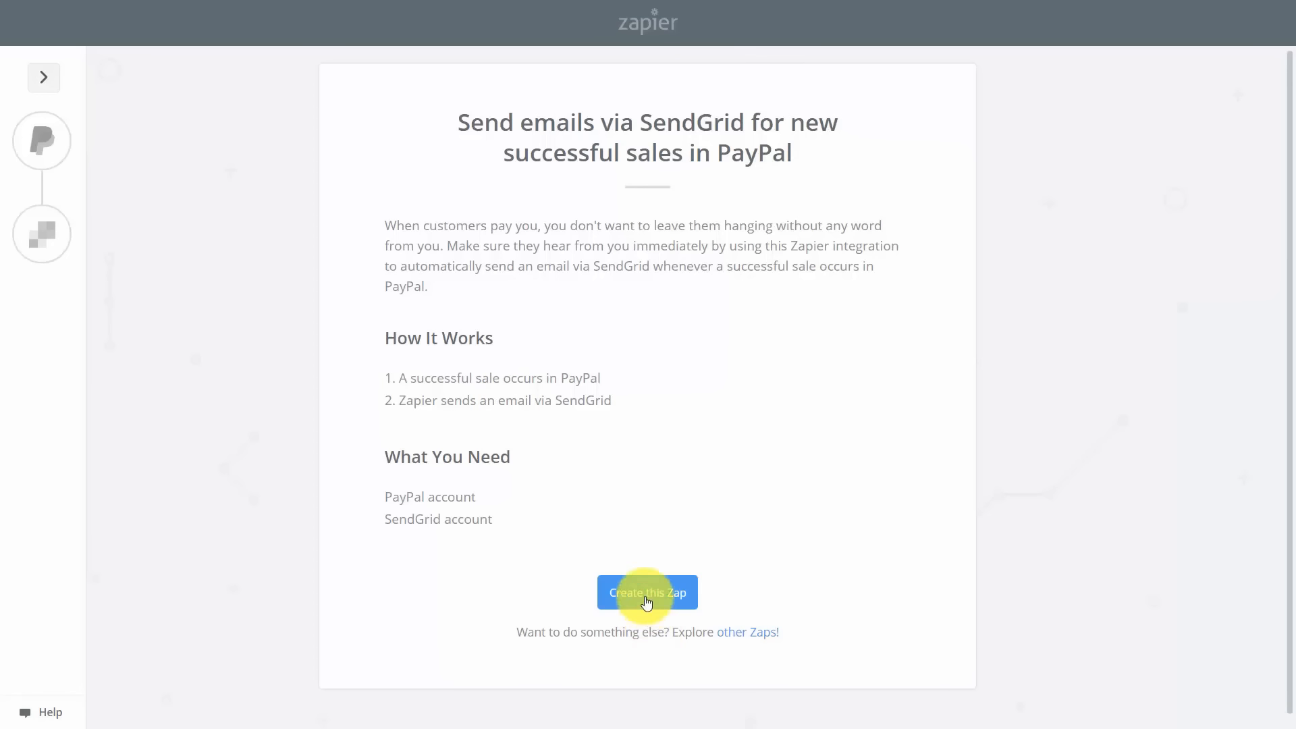
left_click(644, 594)
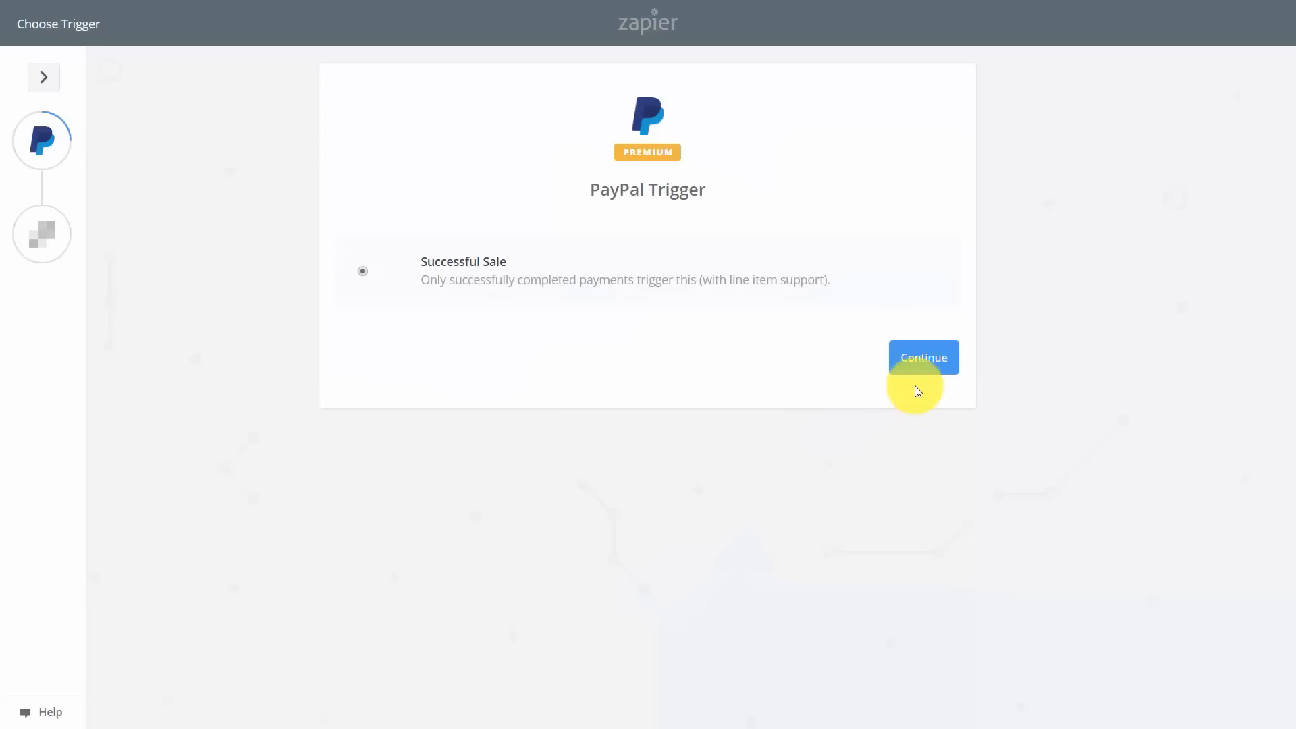
- Set up the PayPal Successful Sale trigger with Silent Mode on, copy its webhook URL, and test it by fetching an existing sale
left_click(930, 361)
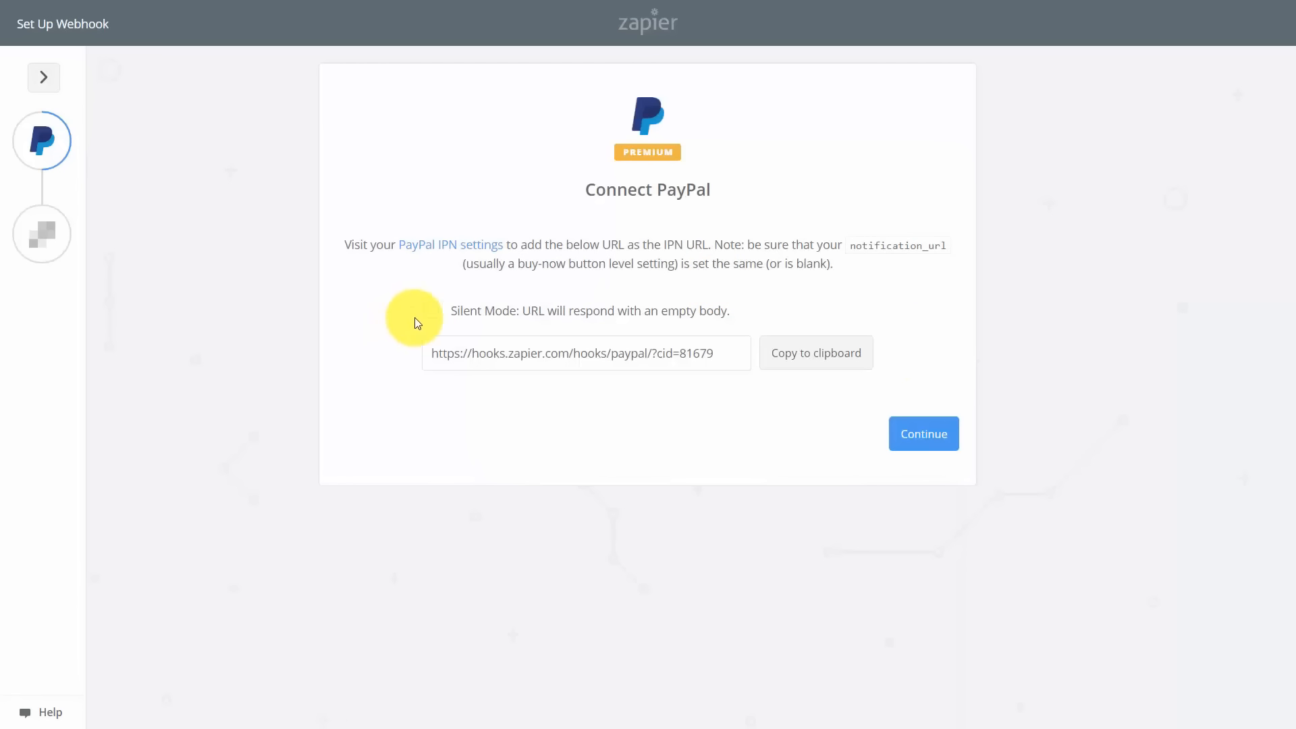
left_click(431, 314)
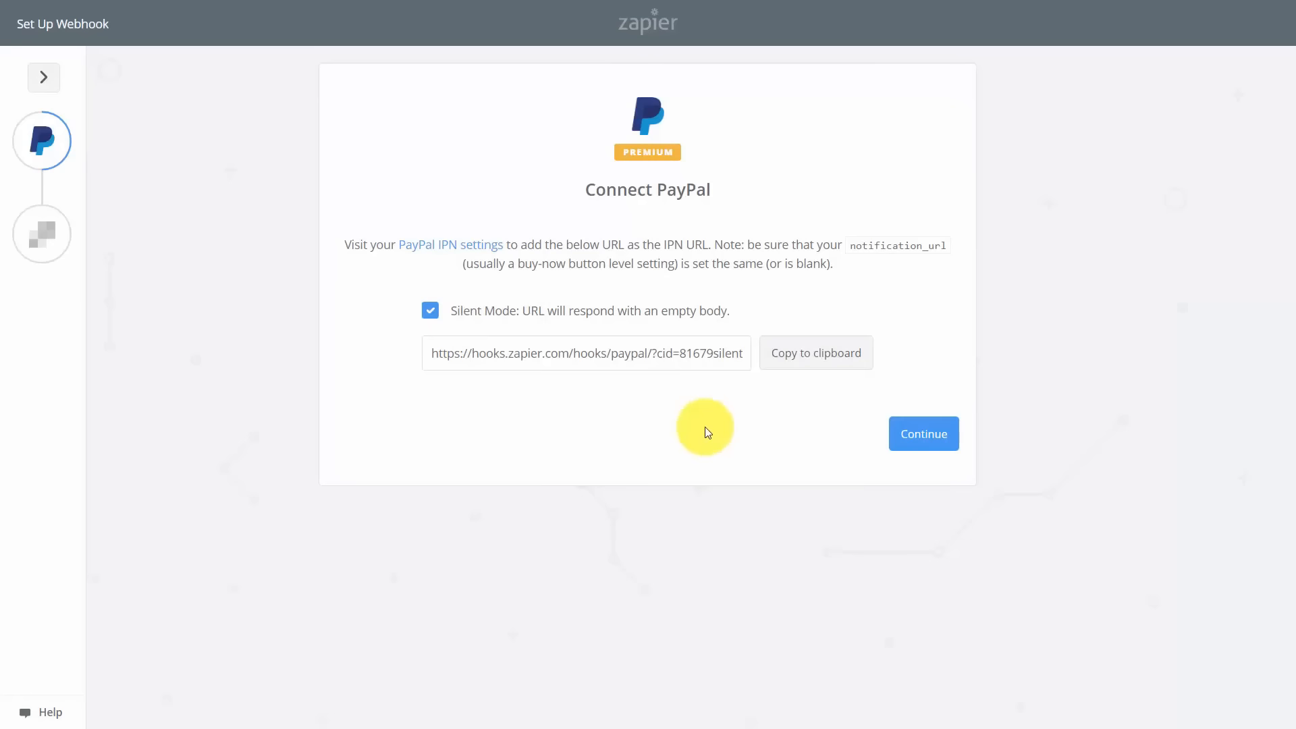
left_click(797, 349)
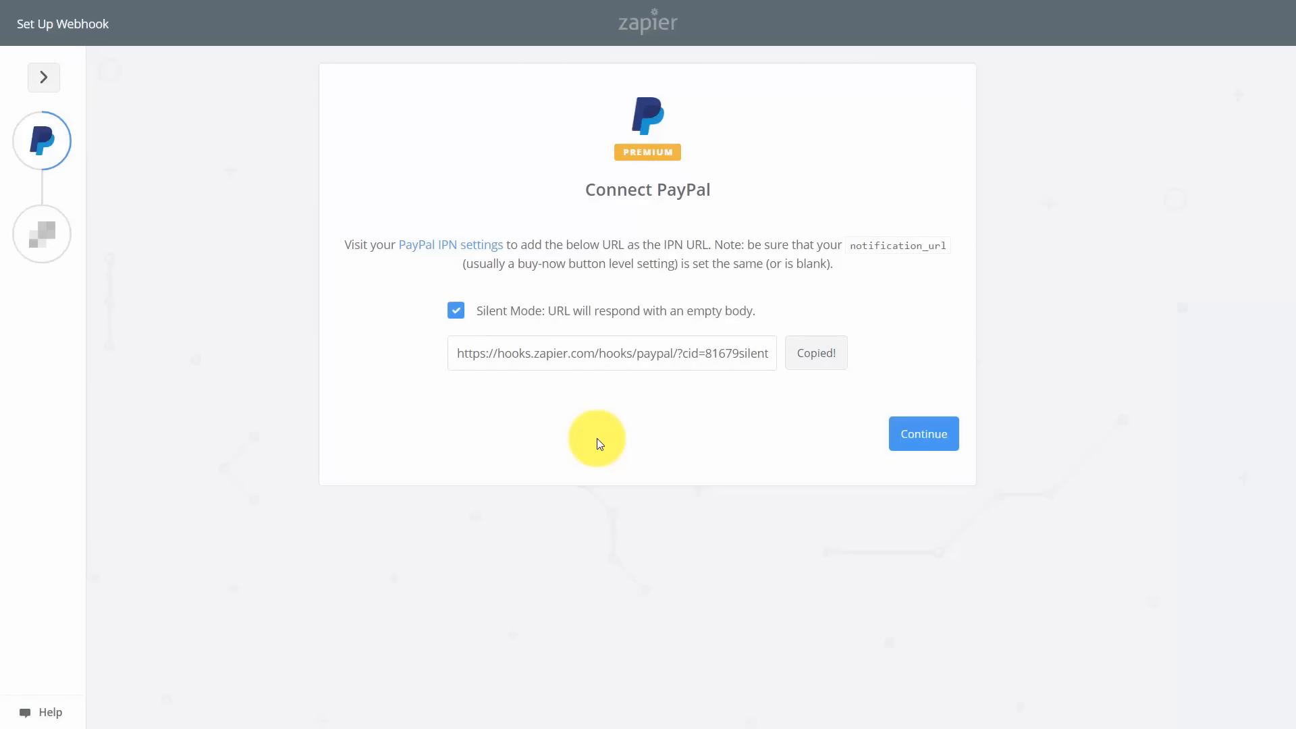
left_click(906, 435)
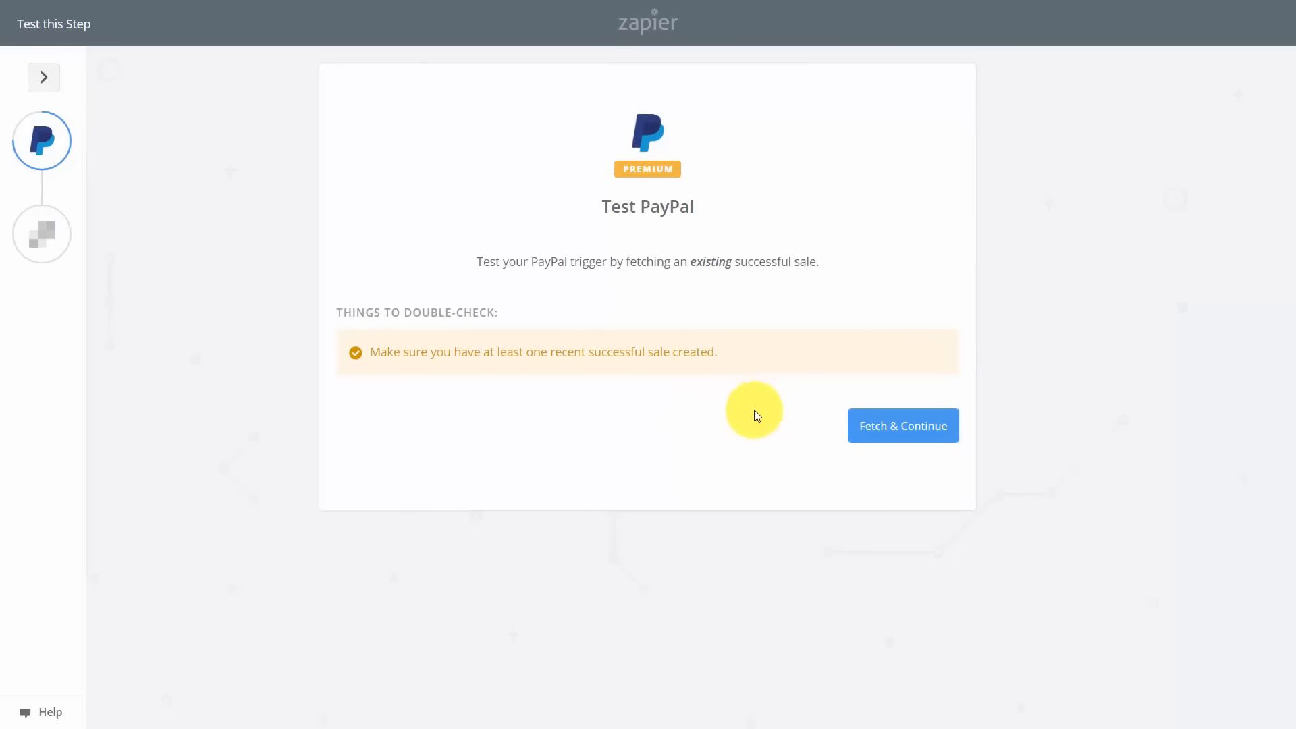
left_click(881, 441)
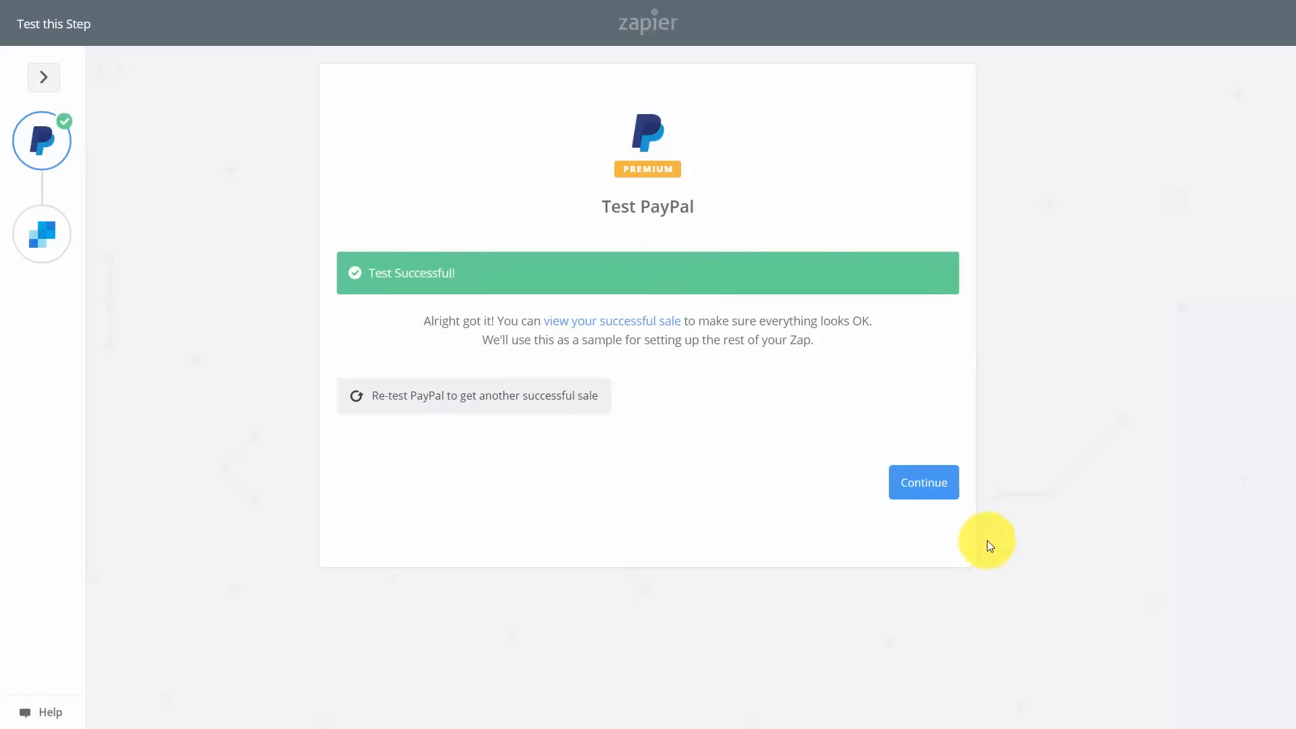
- Set up the SendGrid Send Email action with a connected account, the PayPal e-mail as recipient and sender, and the PayPal city as subject
left_click(912, 486)
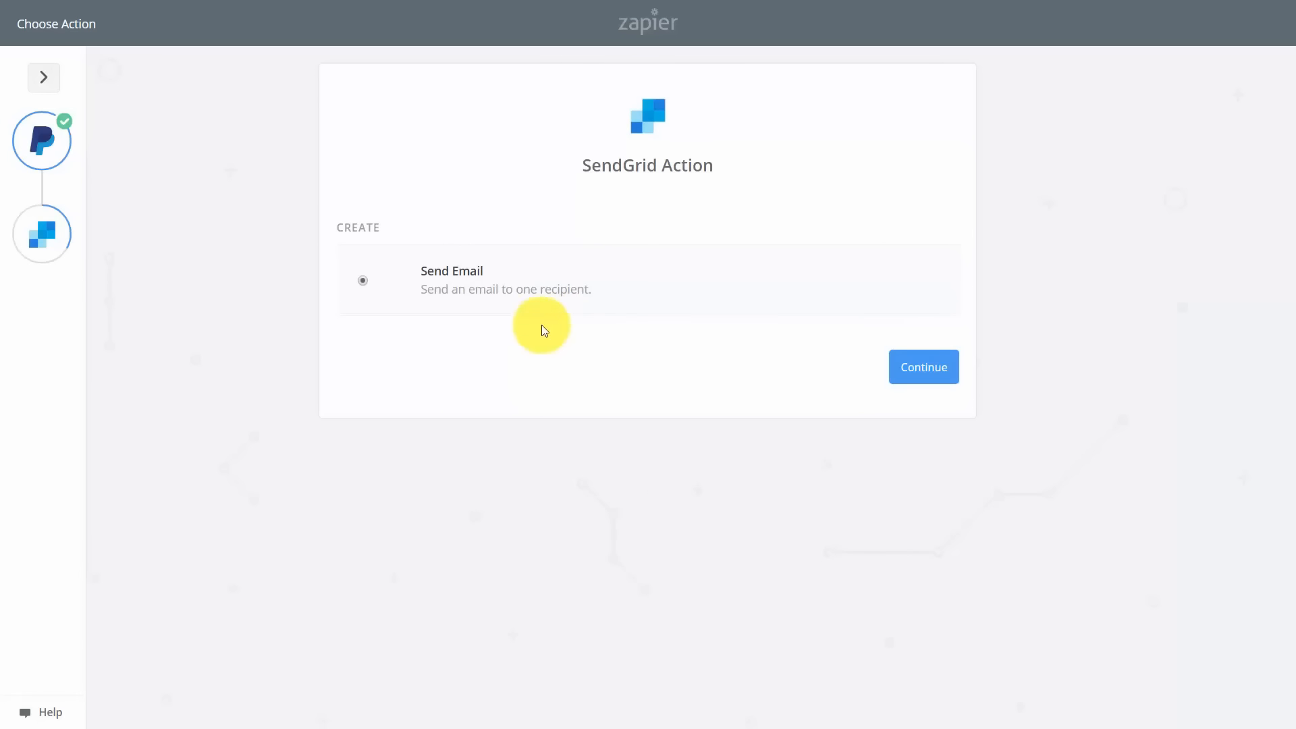
left_click(915, 374)
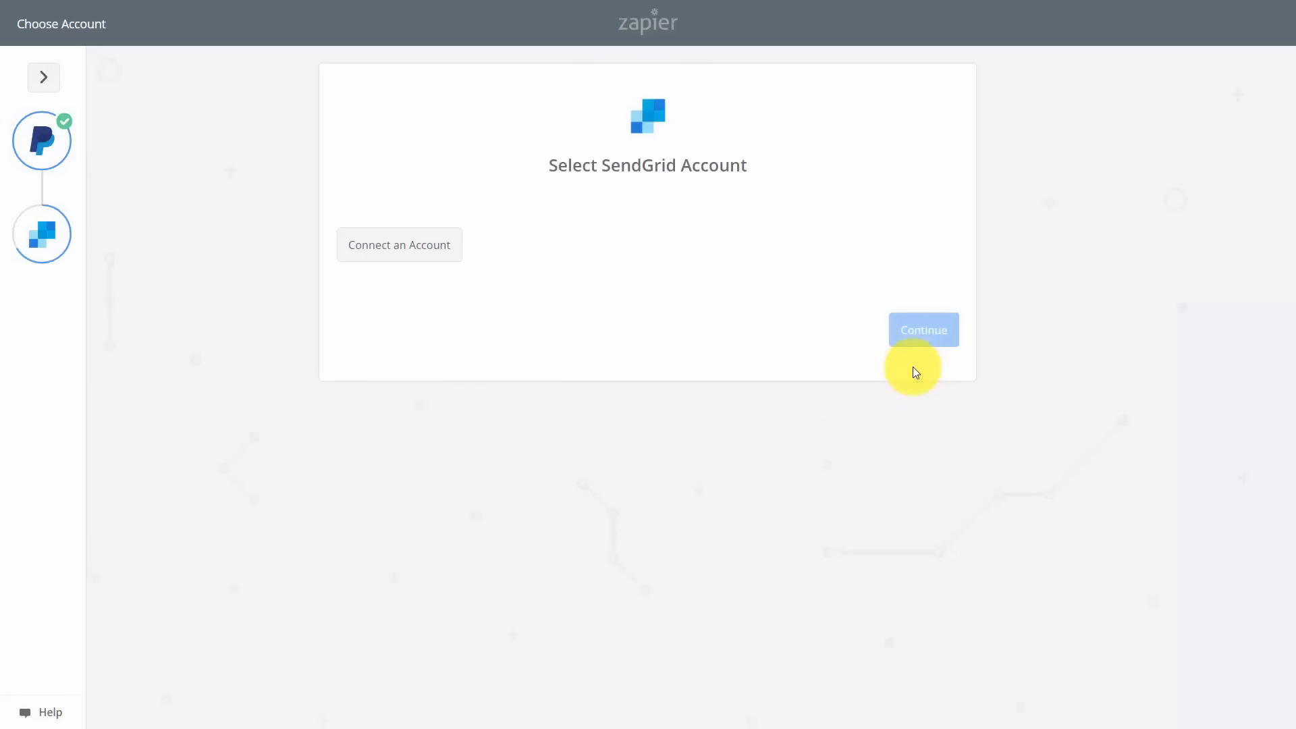
left_click(407, 258)
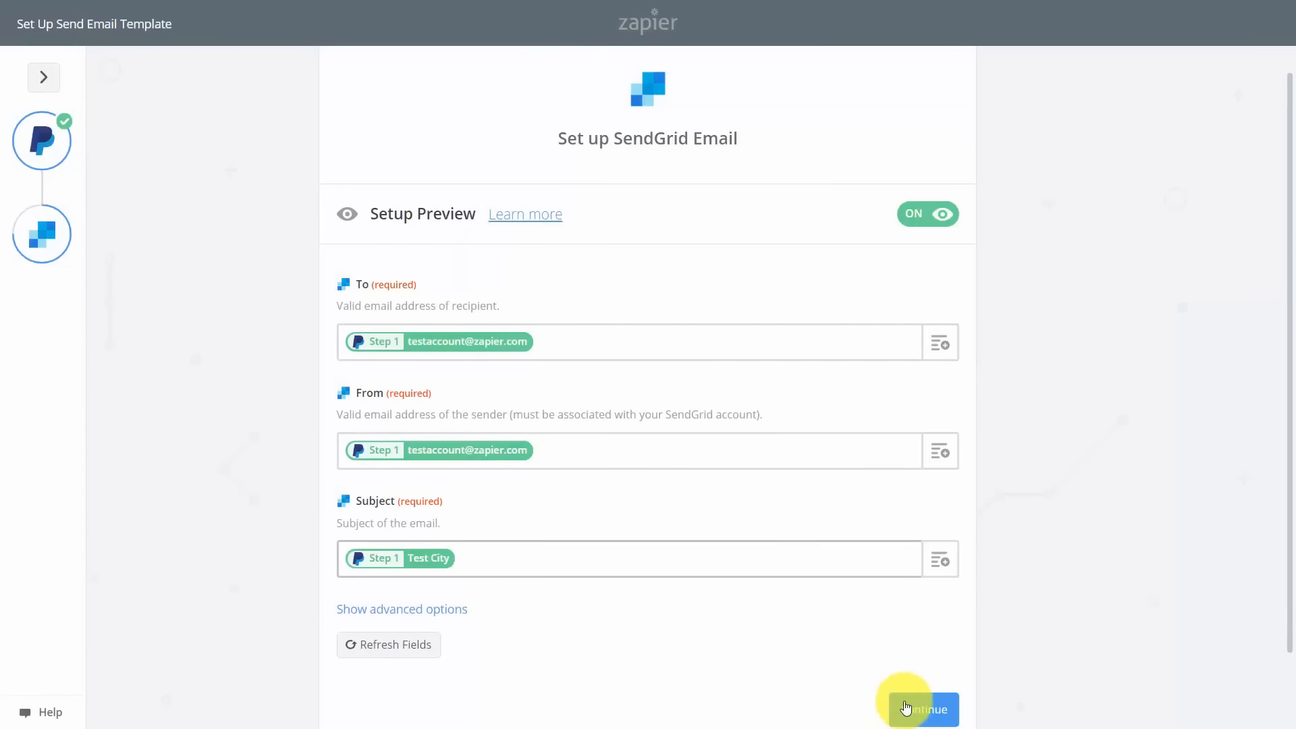
- Send the PayPal Zap's test email to SendGrid and finish the Zap
left_click(910, 709)
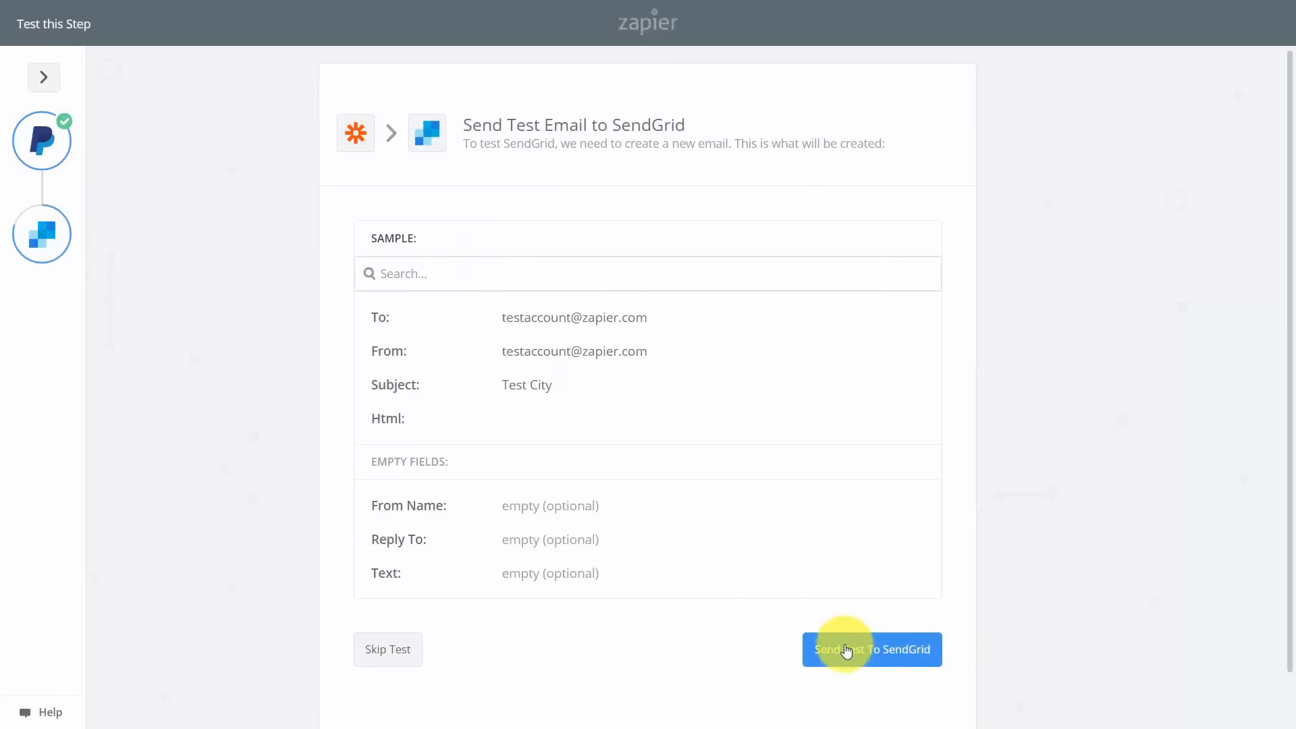
left_click(846, 649)
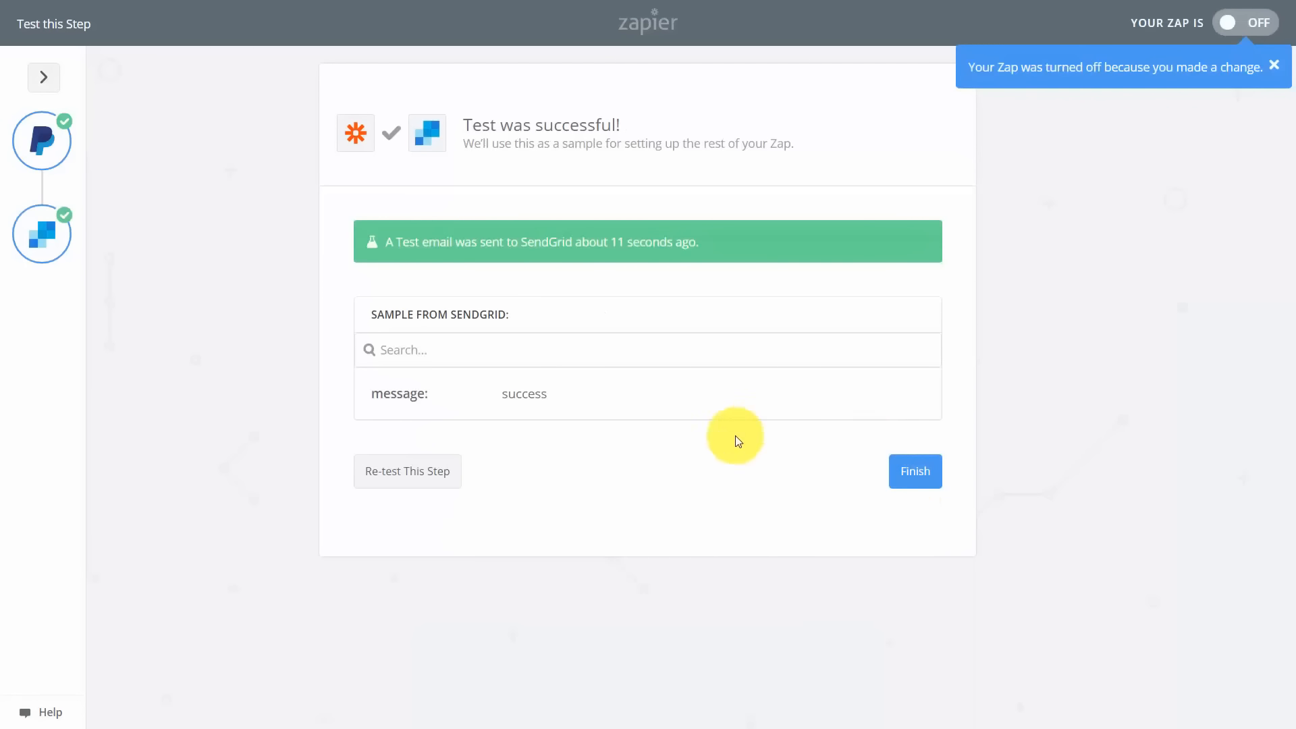
left_click(915, 473)
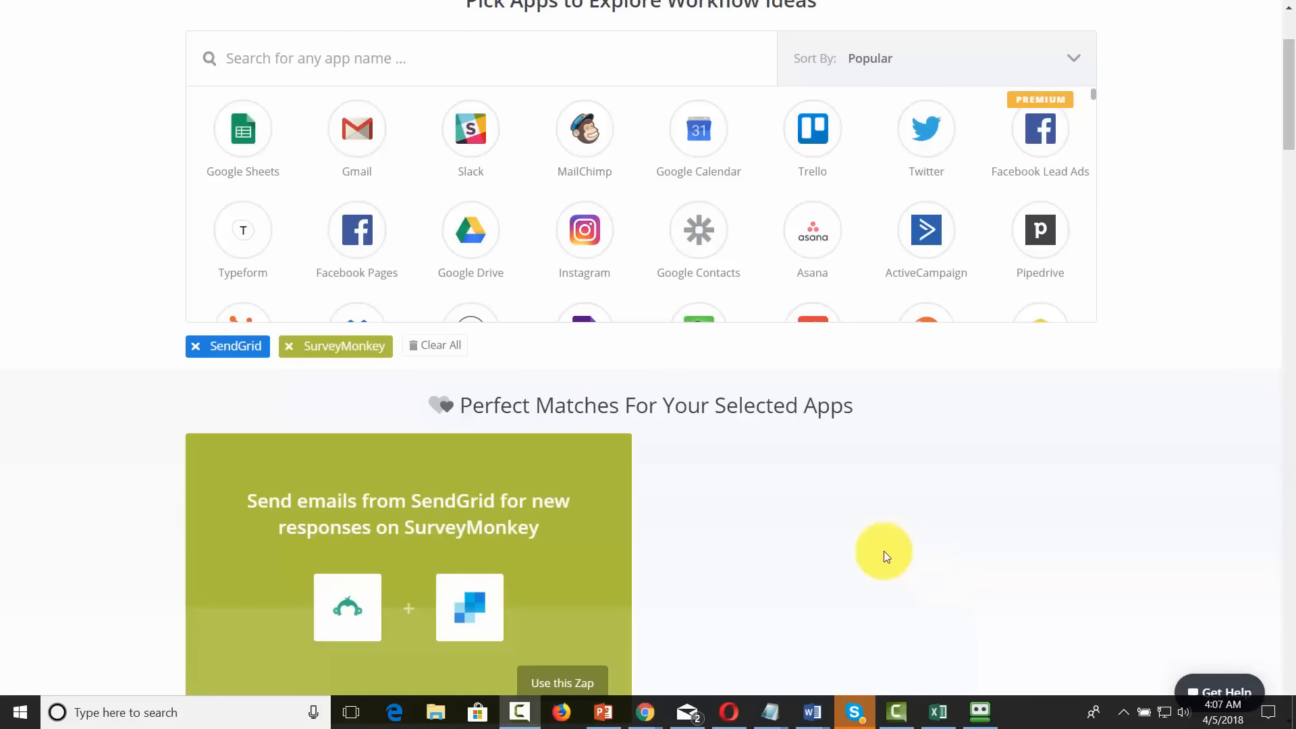
- Start creating the Zap "Send emails from SendGrid for new responses on SurveyMonkey" from the perfect matches
scroll(763, 527, "down", 1)
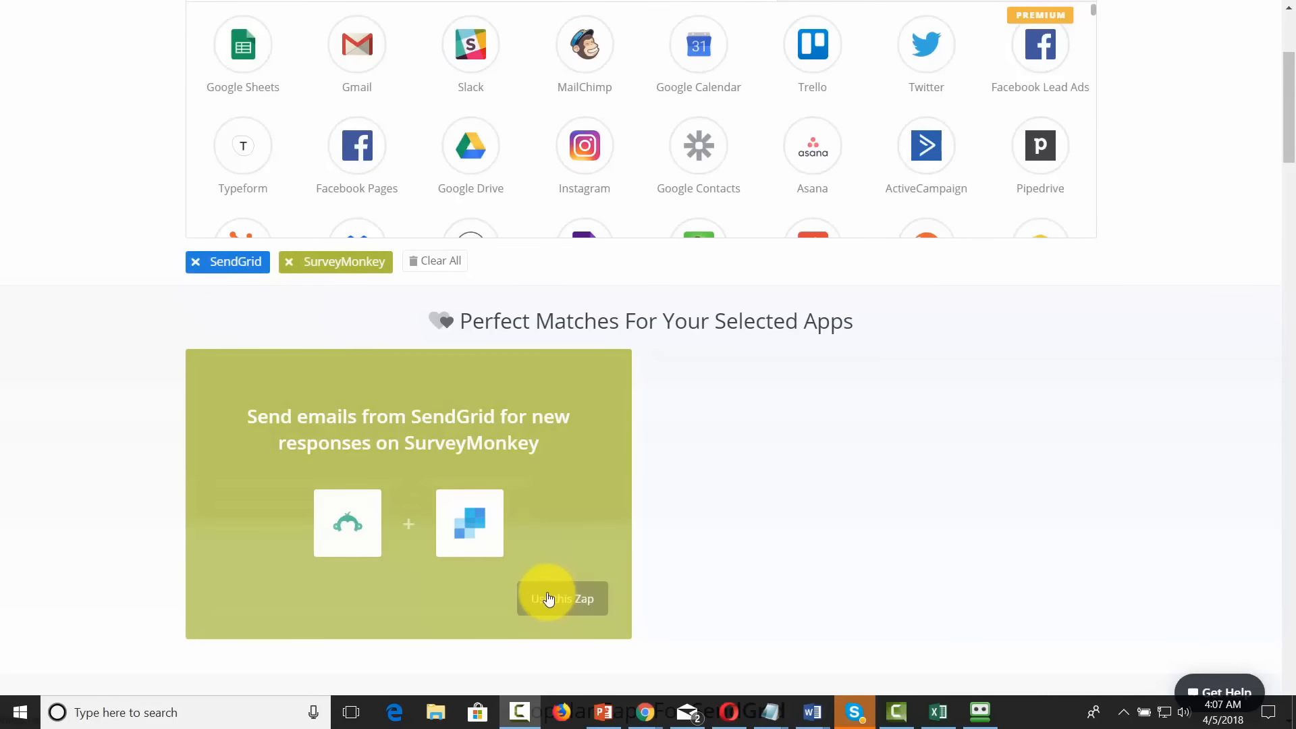
left_click(548, 598)
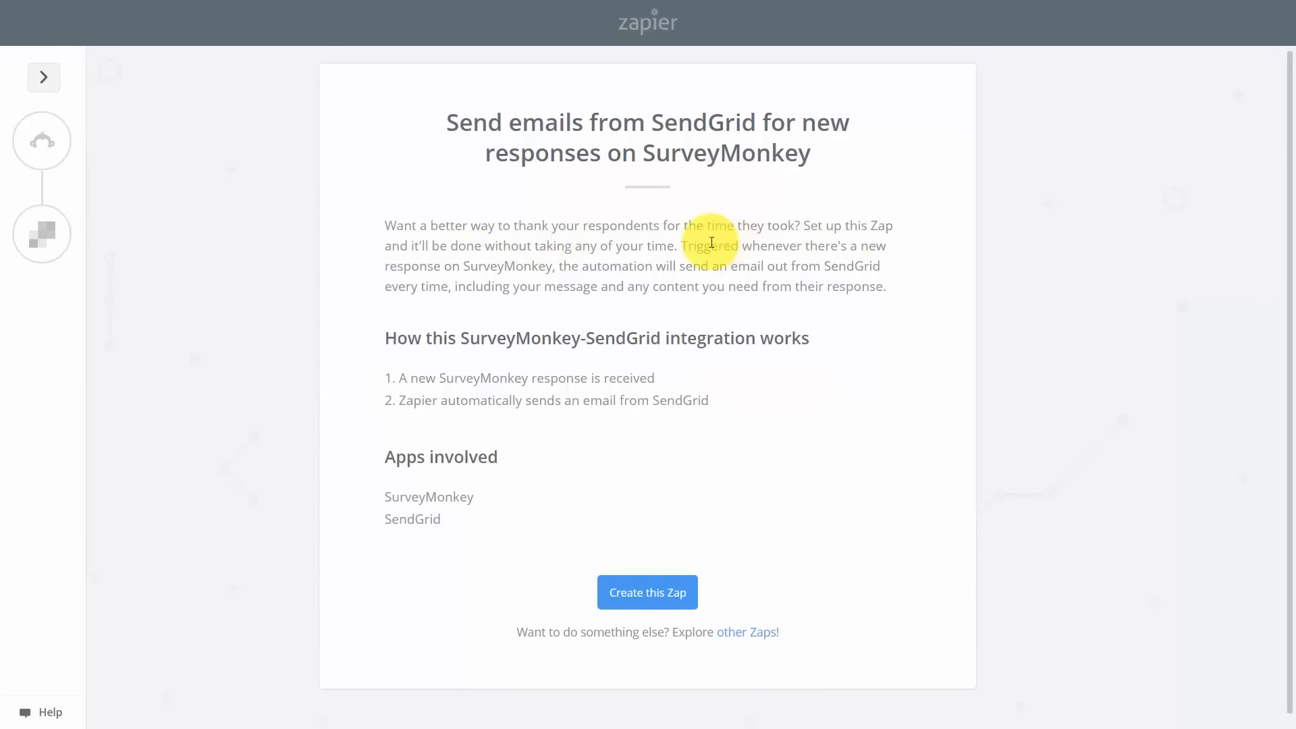
left_click(626, 592)
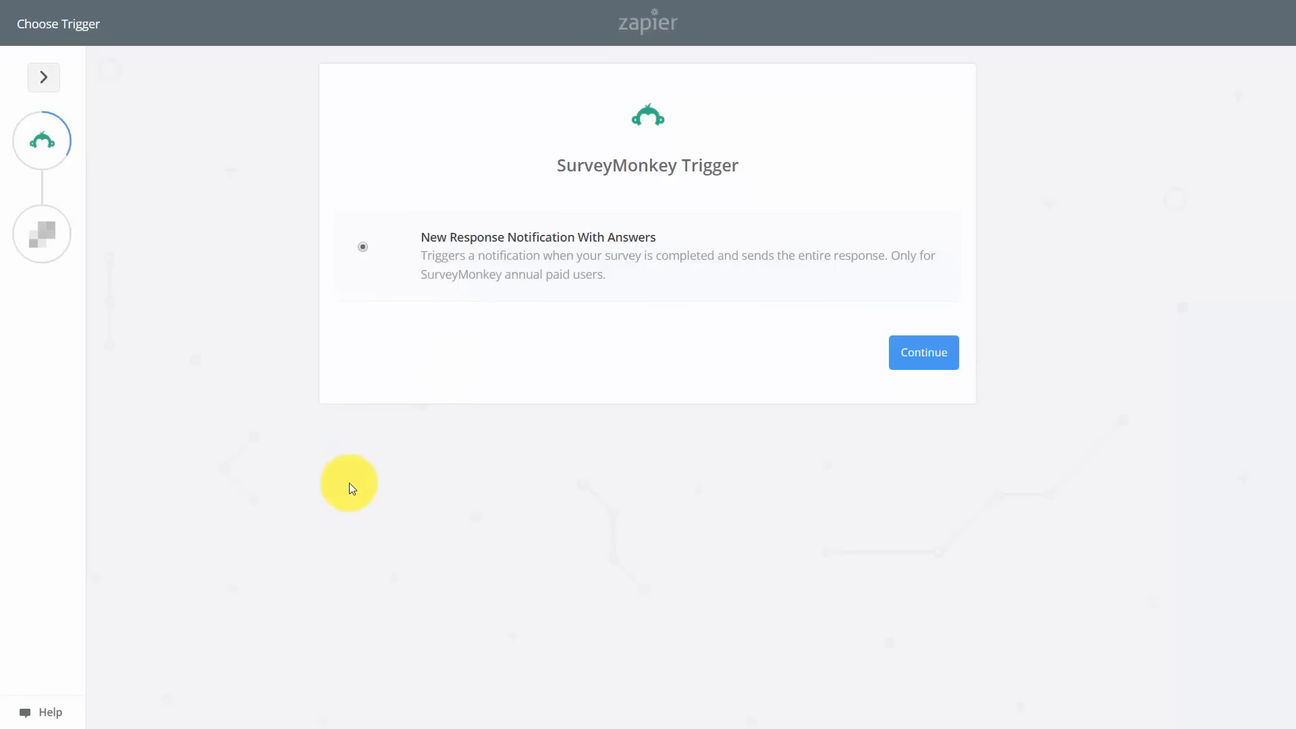
- Use the New Response Notification With Answers trigger and authorize a SurveyMonkey account for it
left_click(915, 352)
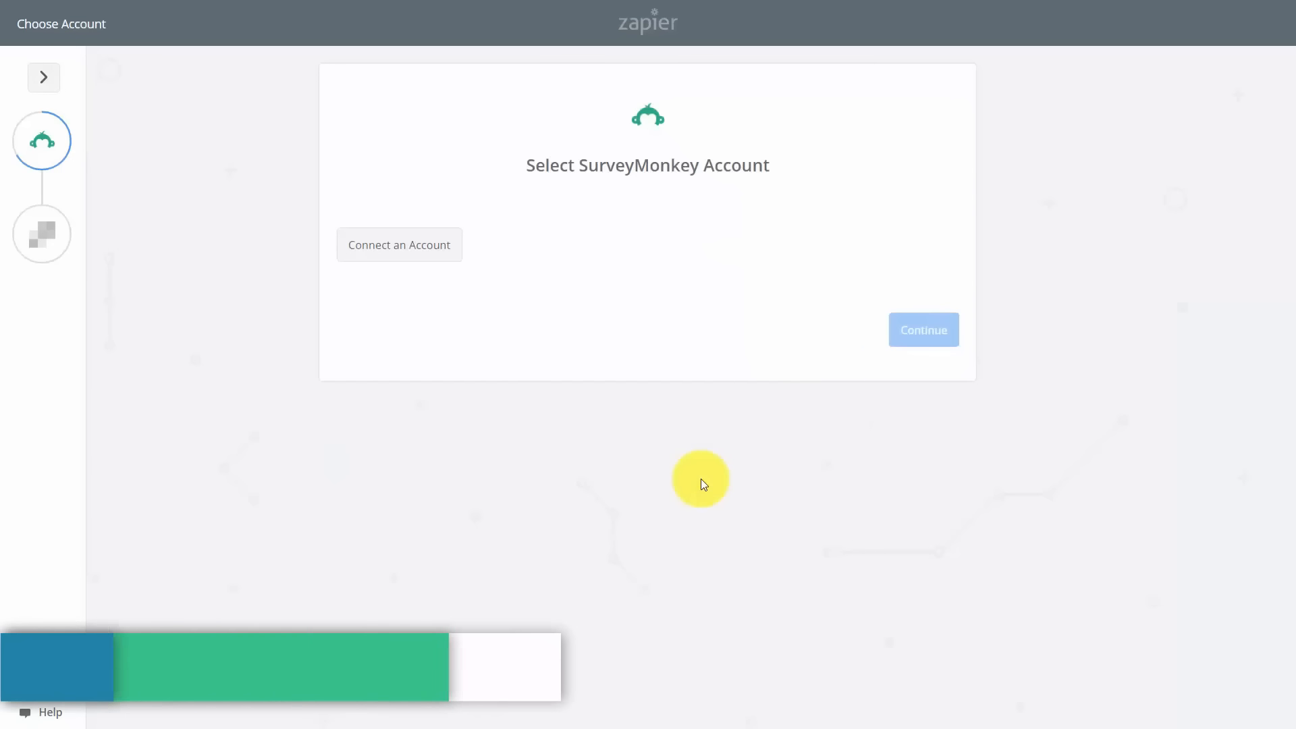
left_click(413, 260)
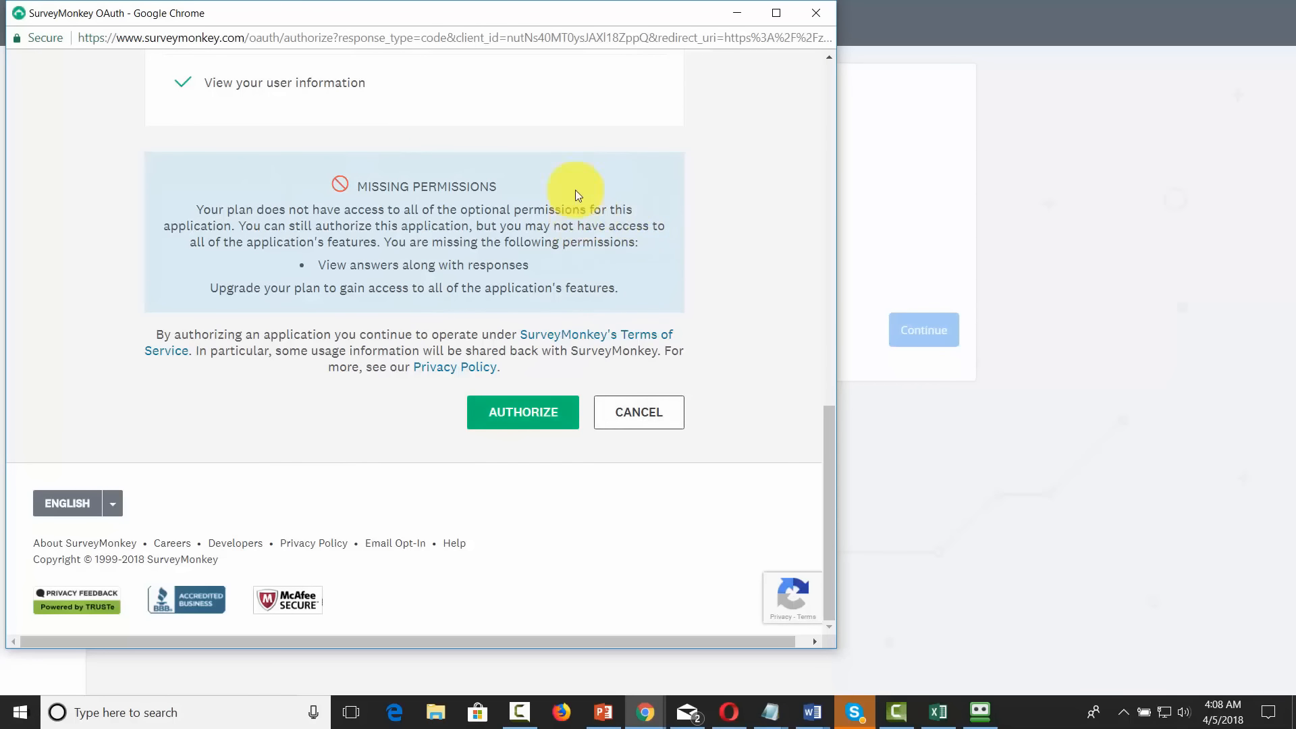
left_click(518, 426)
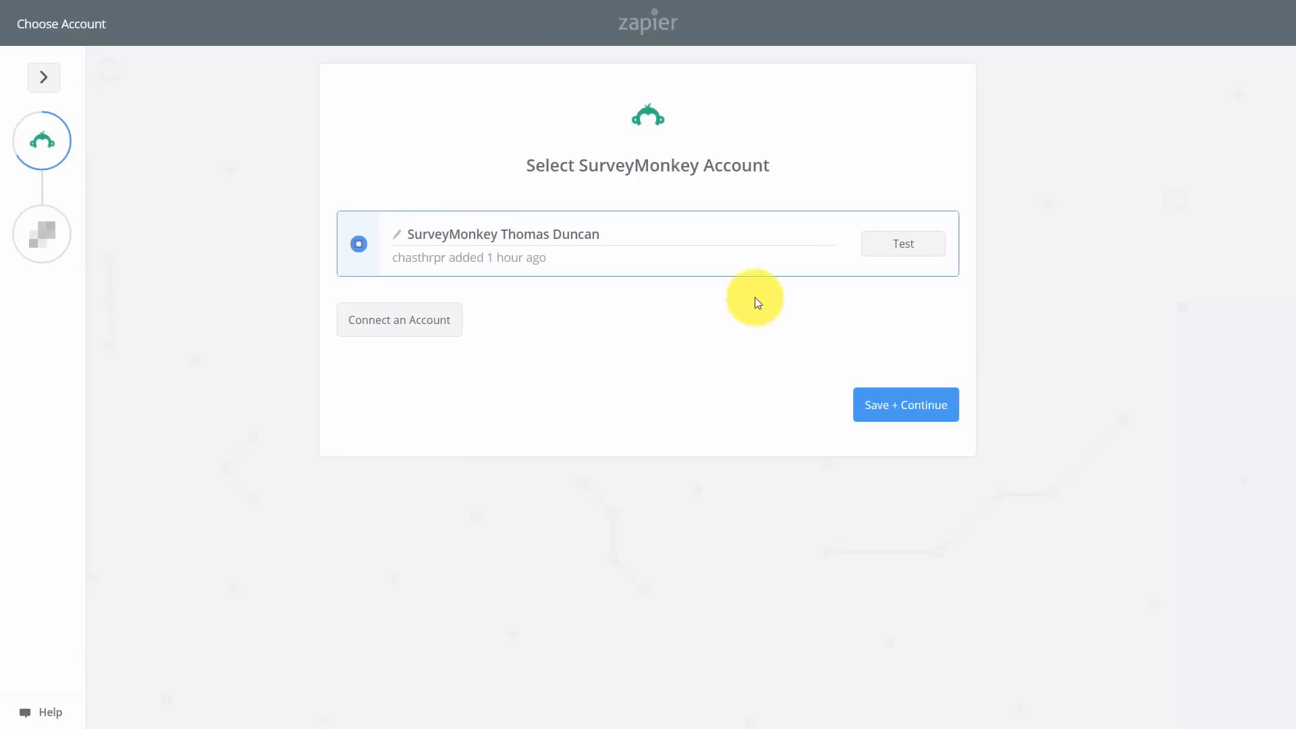
left_click(895, 413)
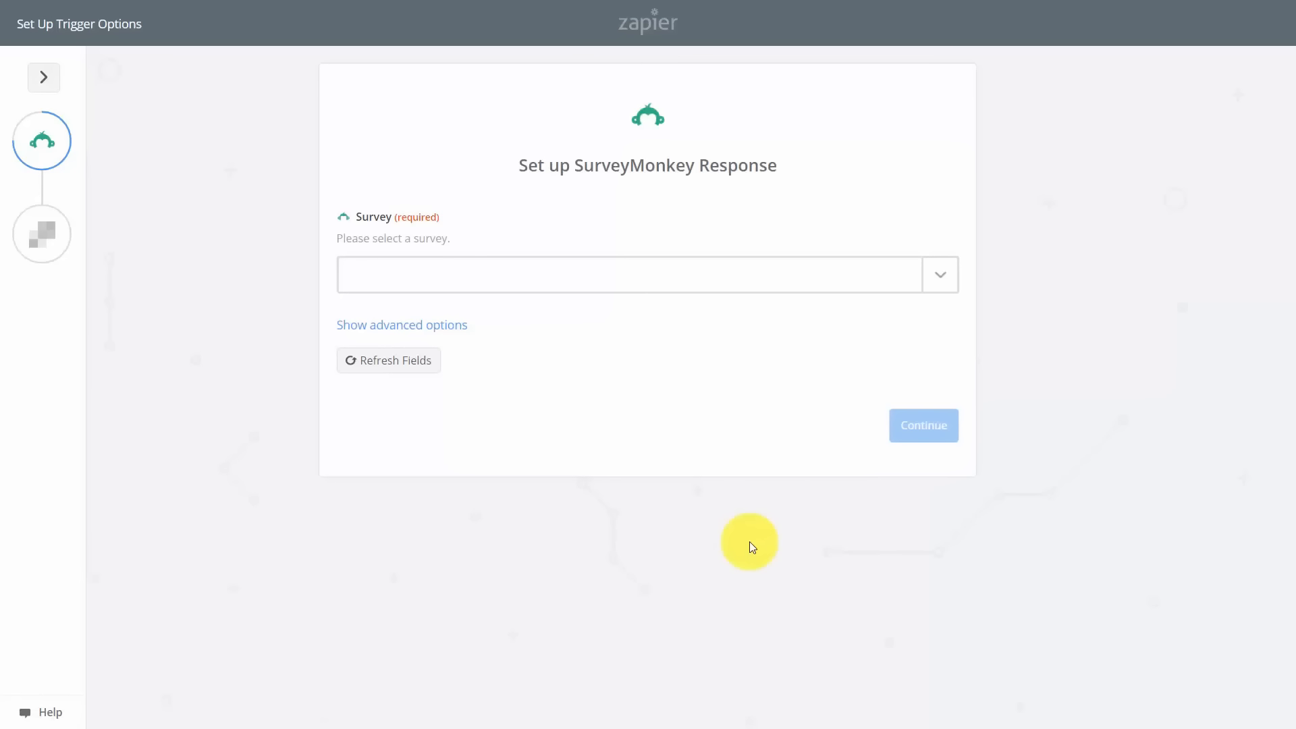
- Select the Animated Whiteboard Articles survey for the trigger and test it by fetching an existing response
left_click(941, 278)
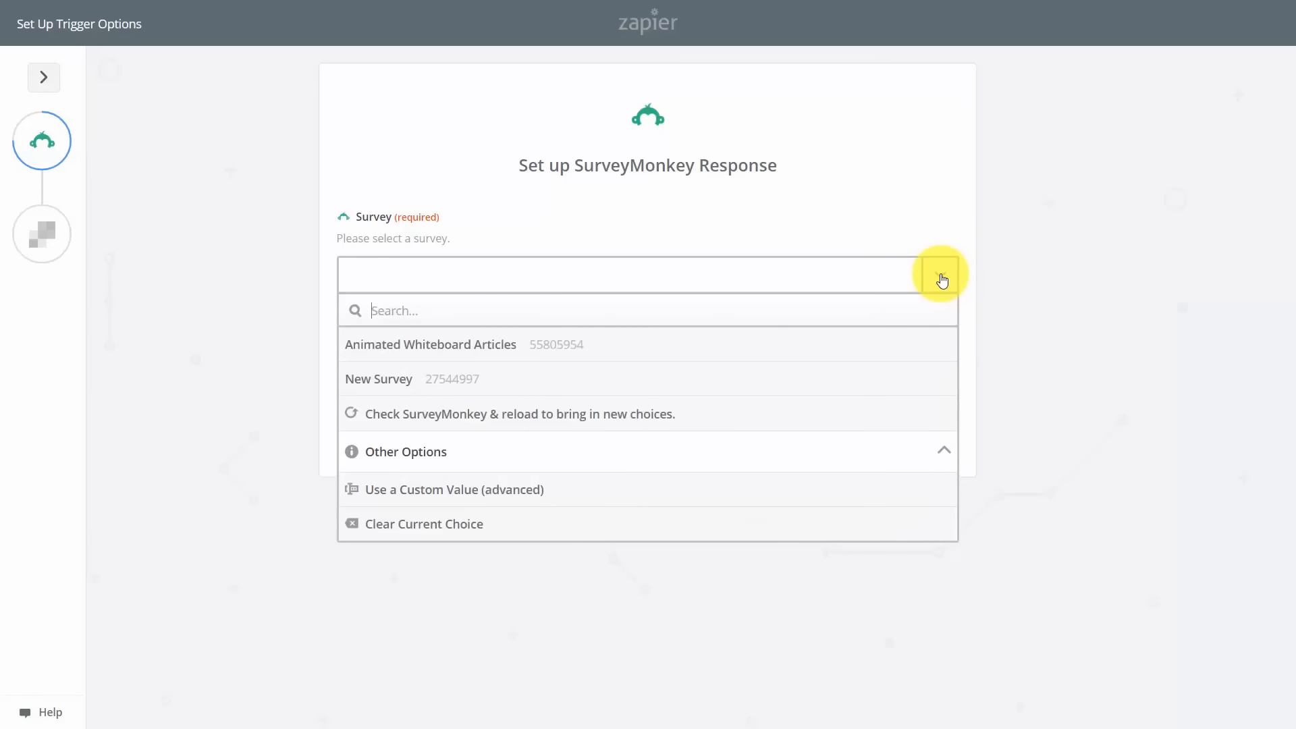
left_click(435, 349)
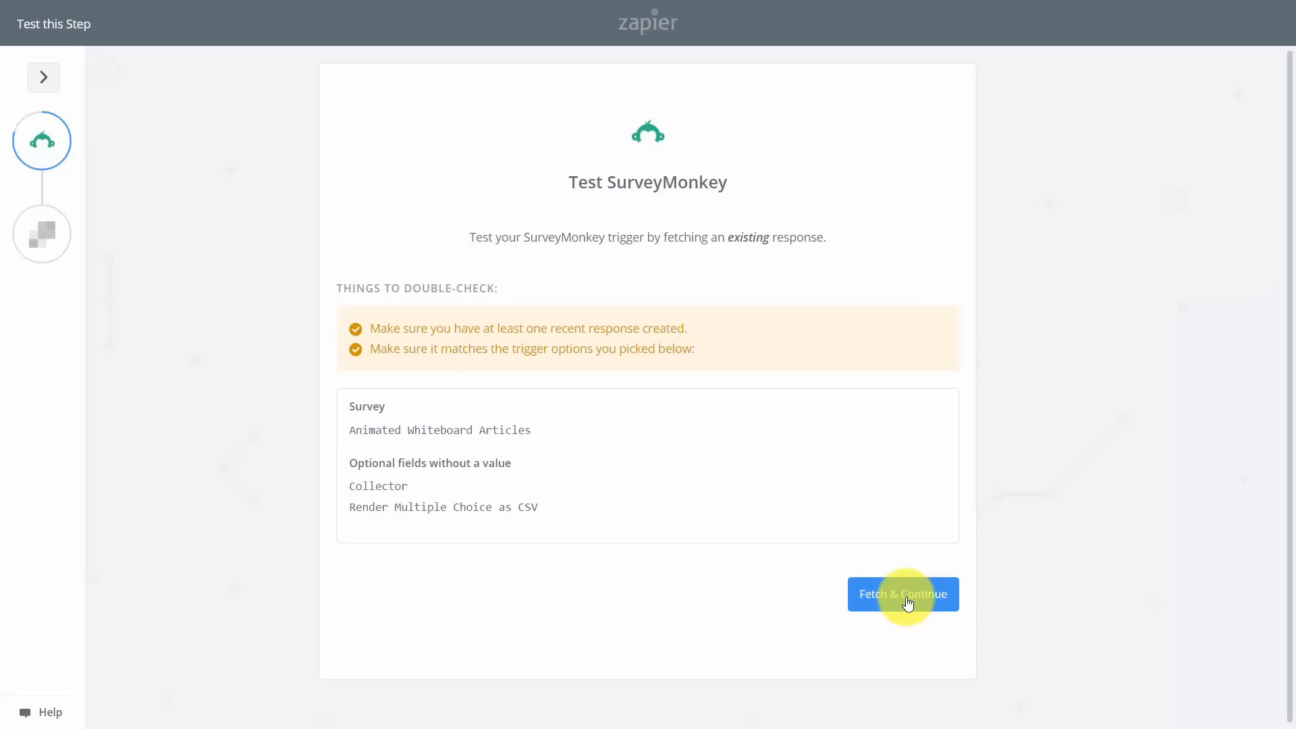
left_click(908, 600)
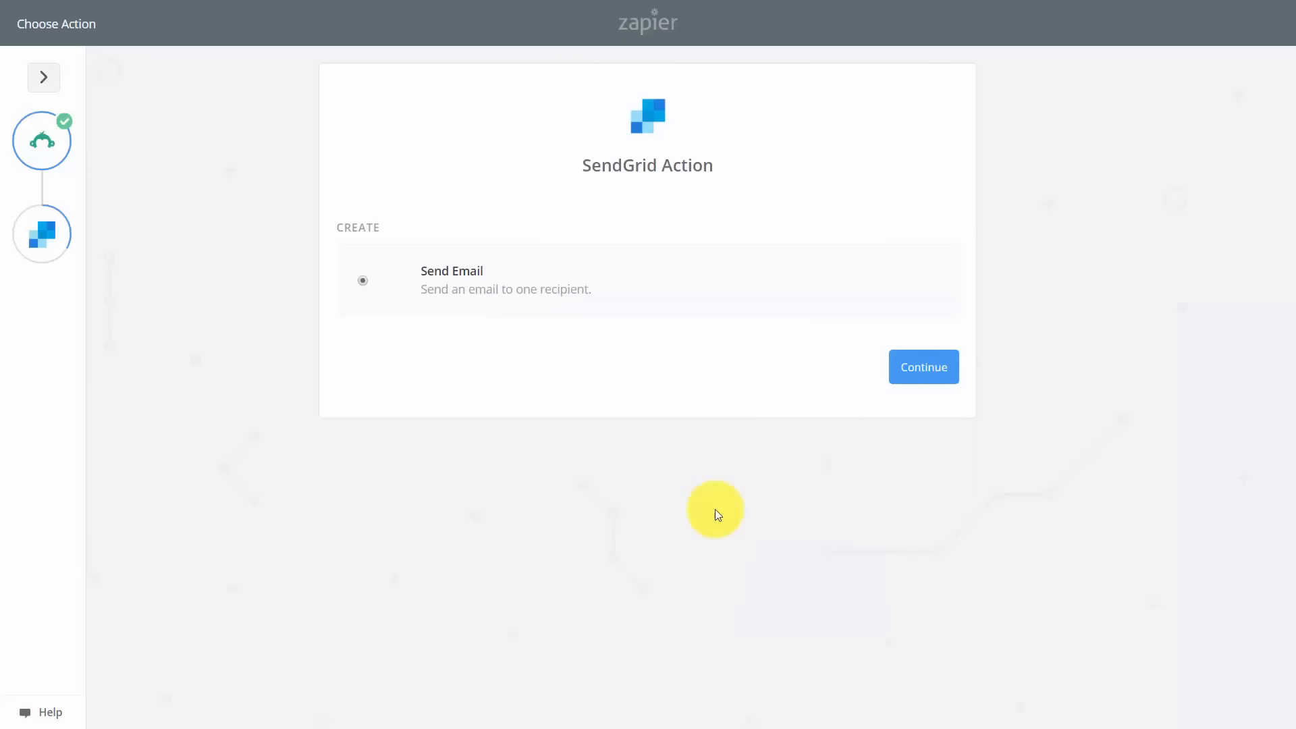
- Complete the SurveyMonkey Zap with a SendGrid email, entering recipient and sender e-mails and the subject "Thanks for Taking the Survey", and send its test
left_click(919, 373)
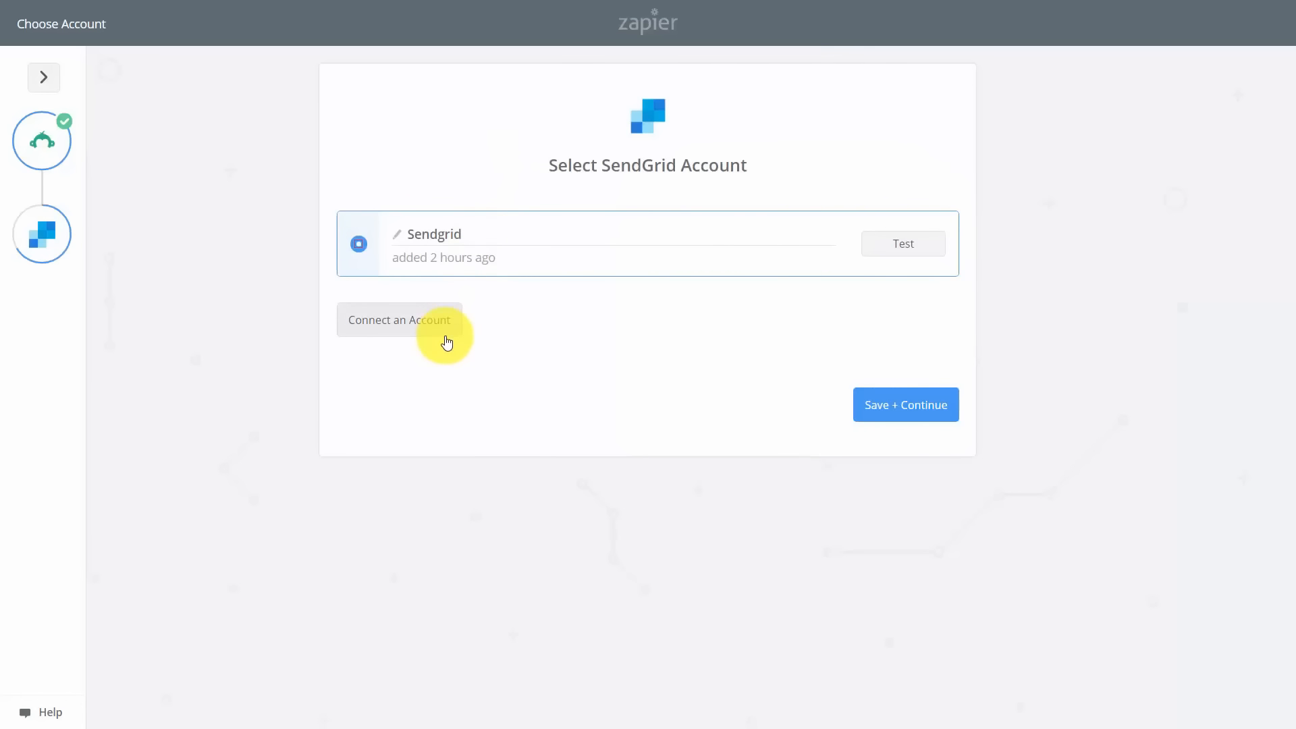
left_click(889, 410)
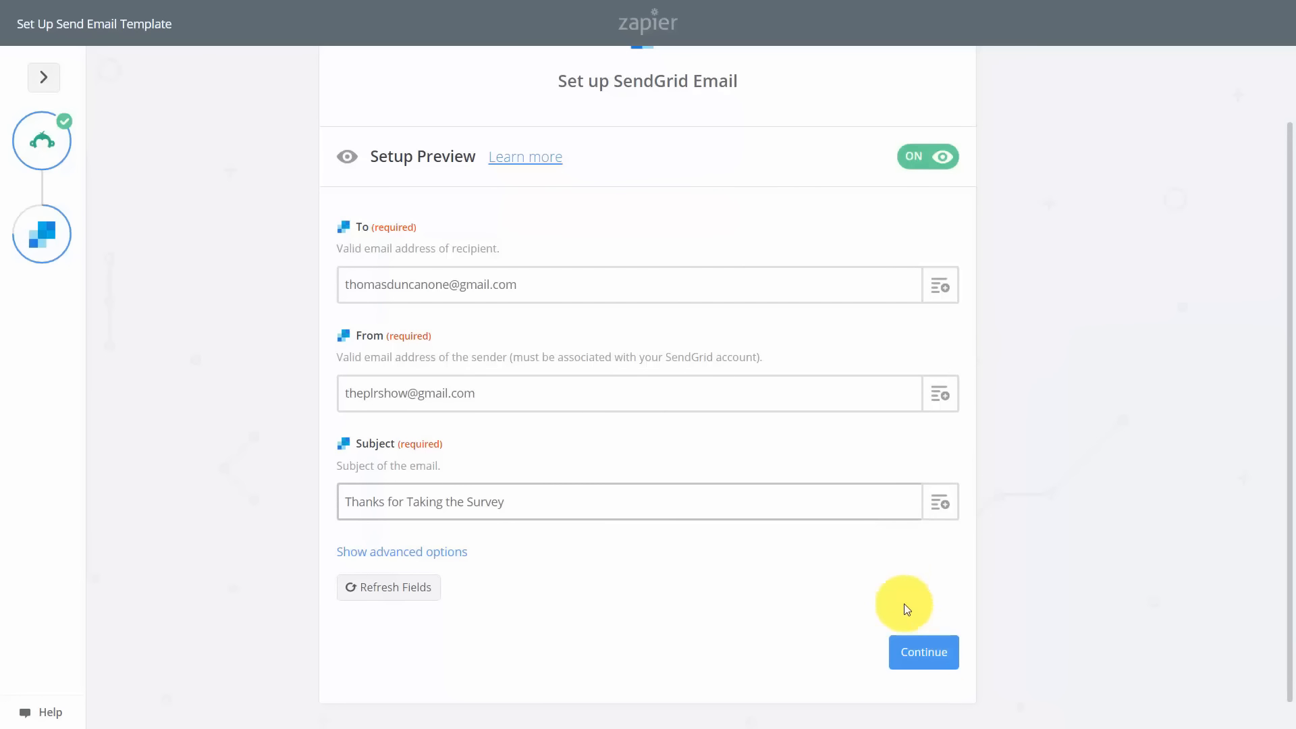
left_click(905, 649)
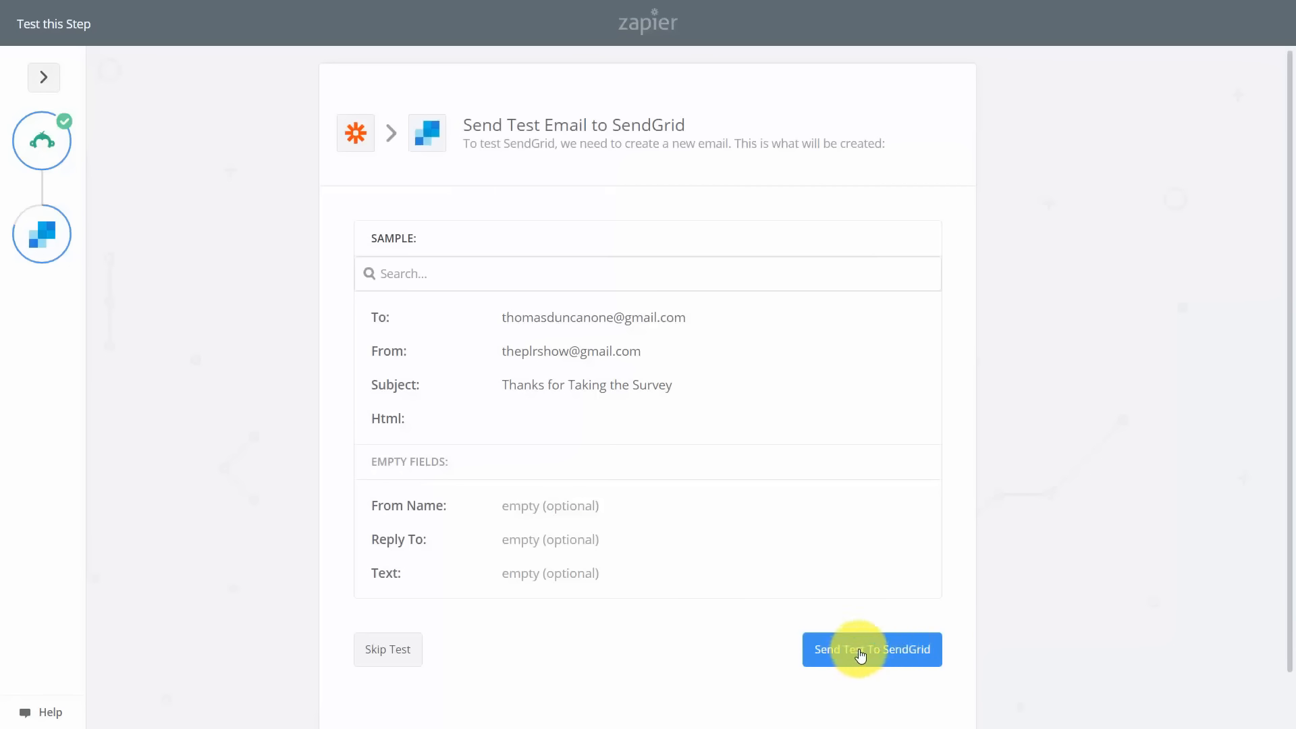
left_click(860, 652)
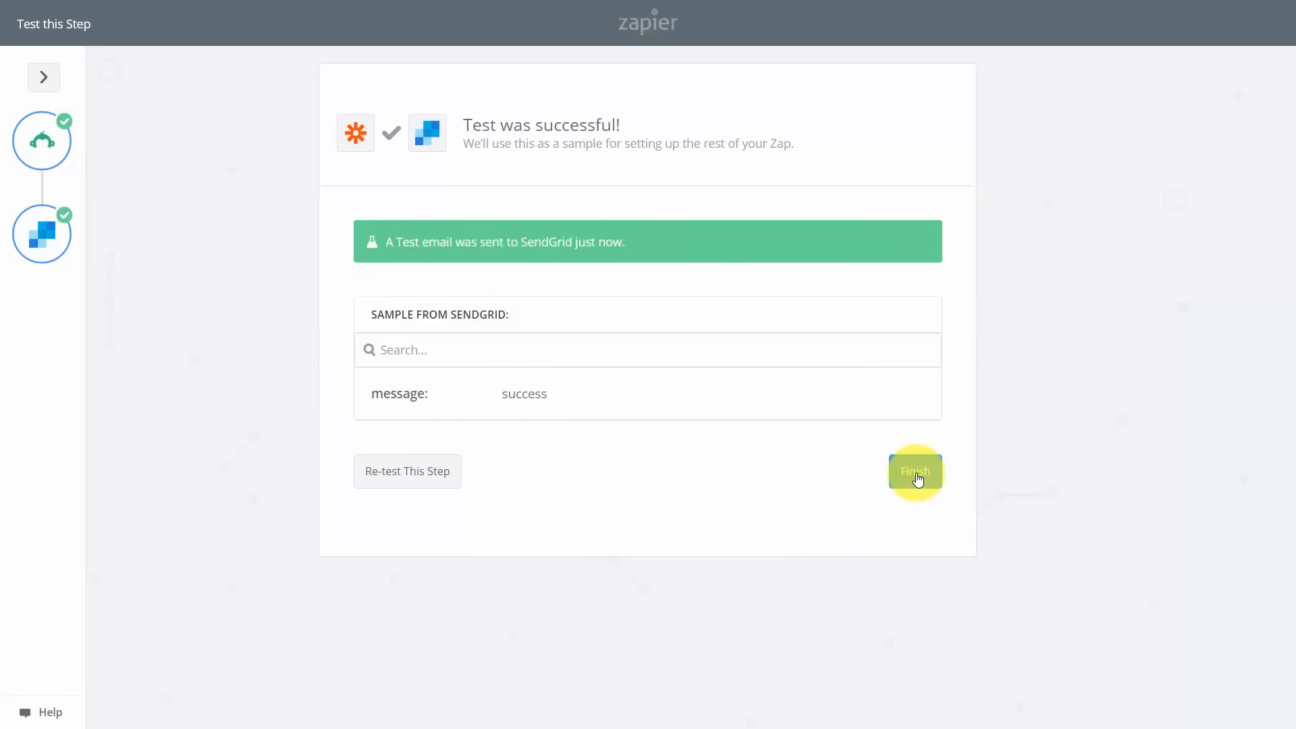
left_click(917, 472)
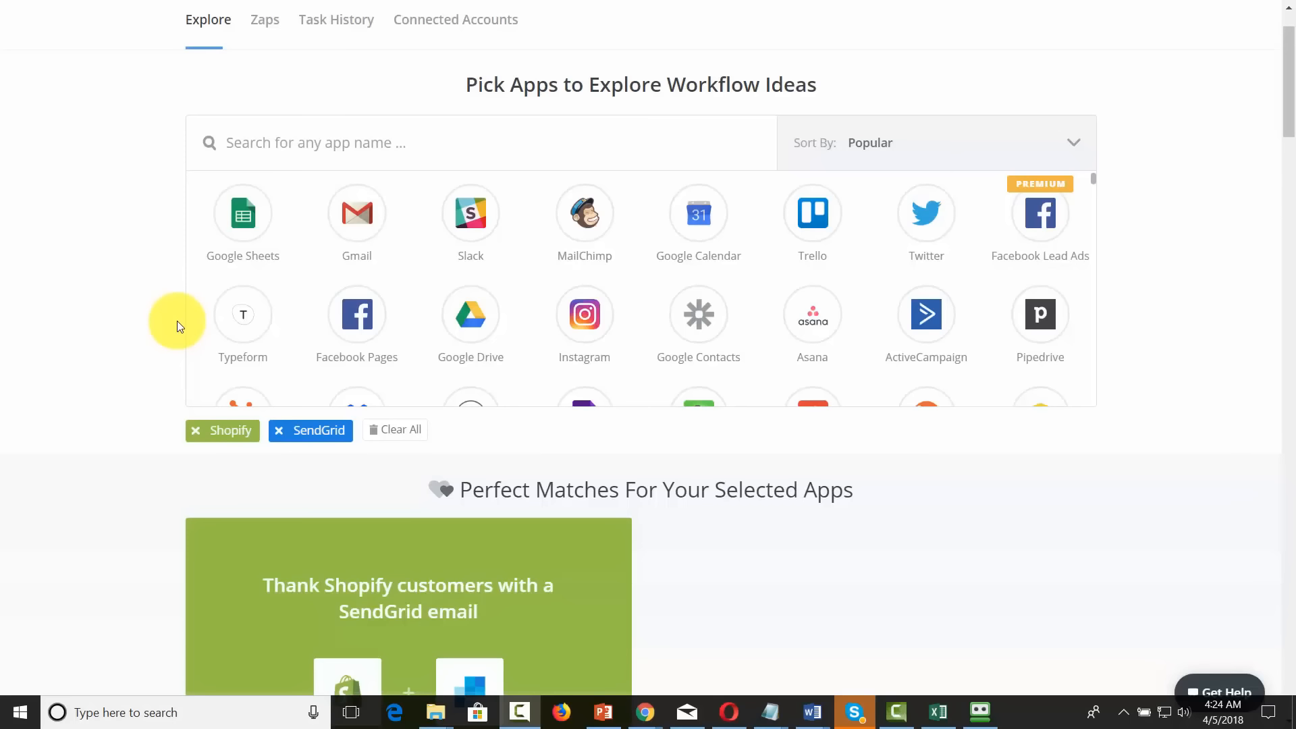
- Start creating the Zap "Thank Shopify customers with a SendGrid email" from the perfect matches
scroll(170, 311, "down", 3)
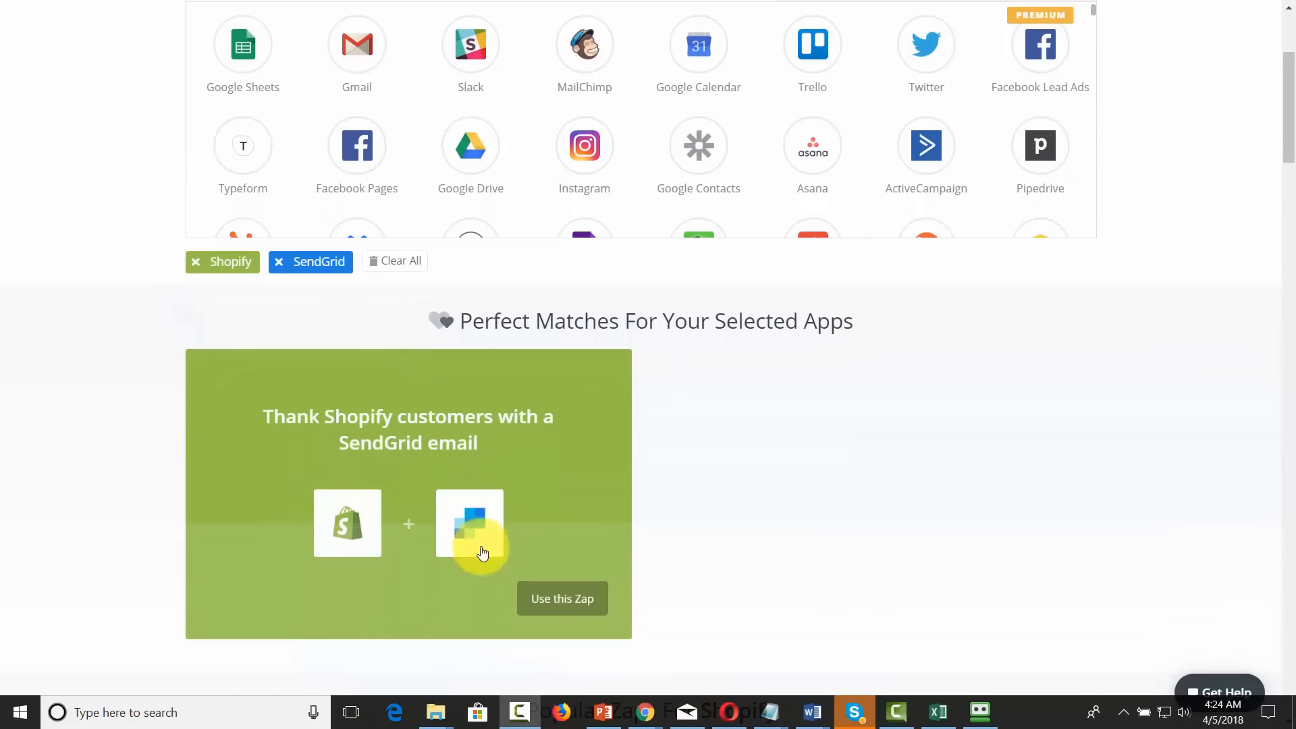
left_click(575, 599)
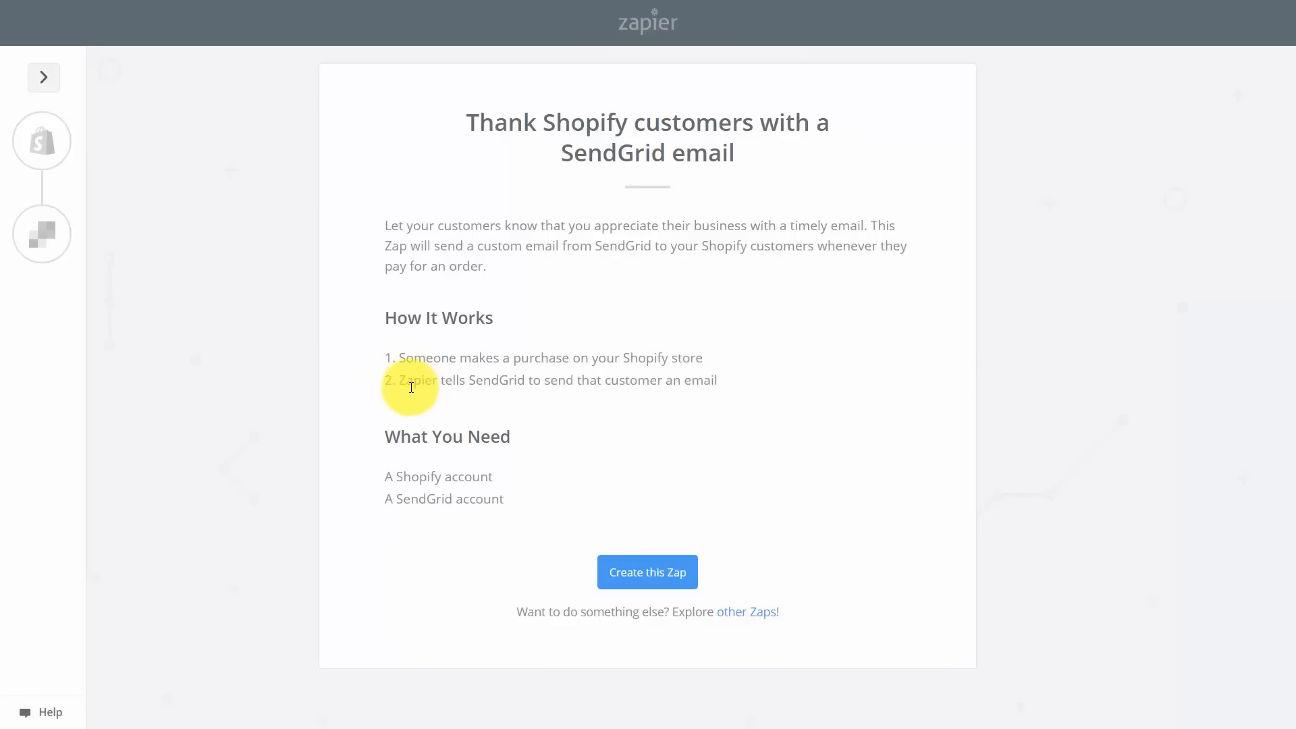
left_click(656, 574)
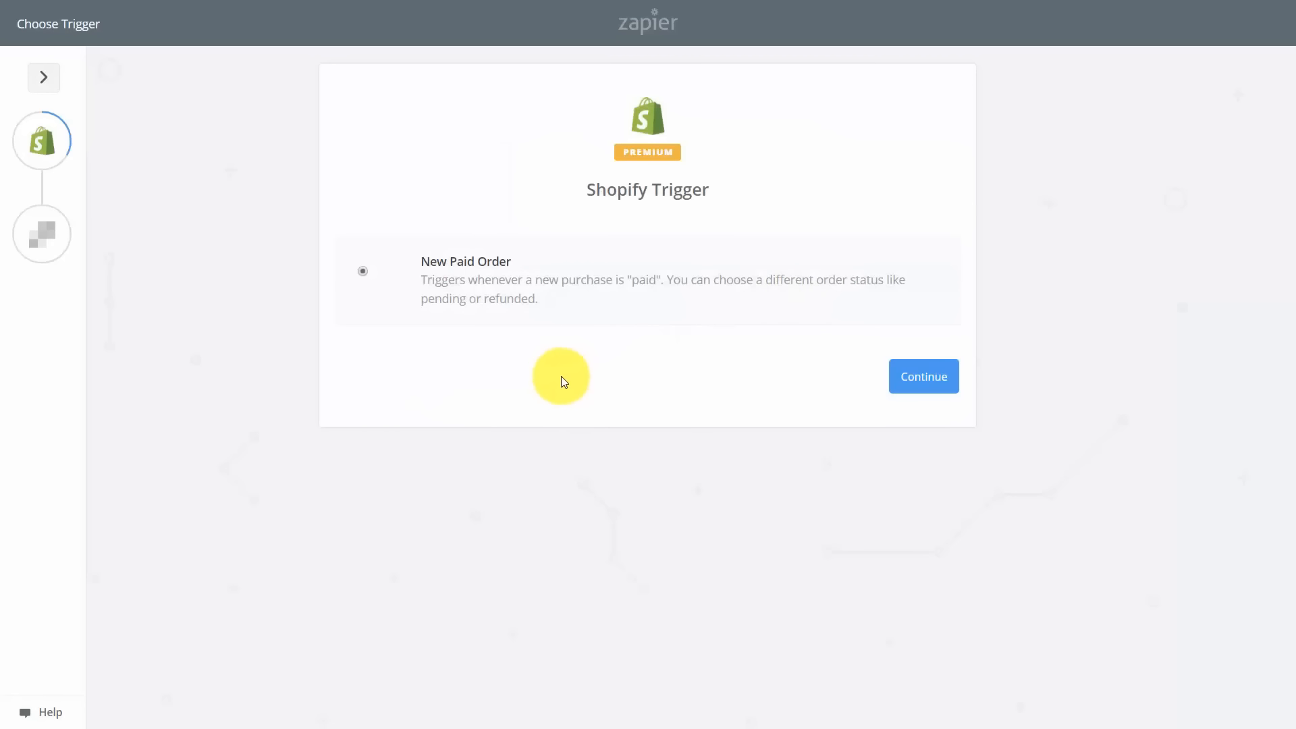
- Use the New Paid Order trigger and authorize the Business Tutorial Videos Shopify store by installing Zapier on it
left_click(914, 386)
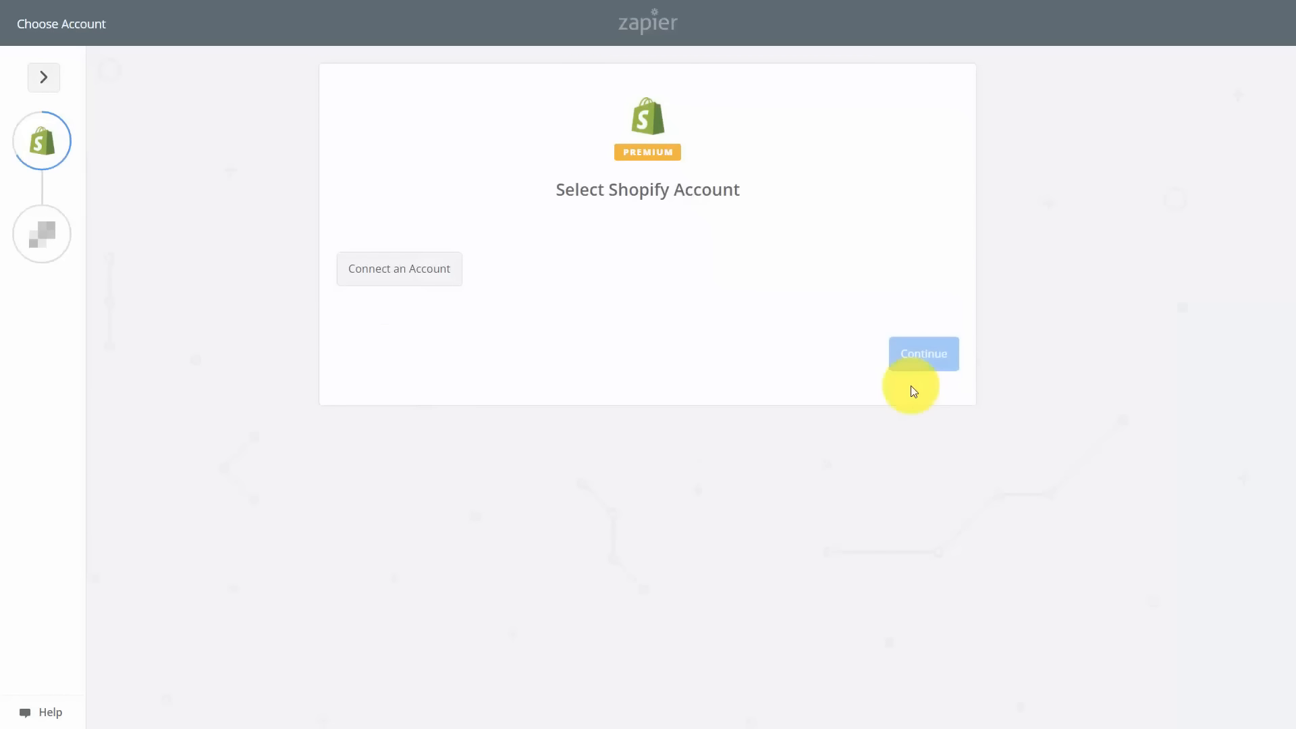
left_click(440, 282)
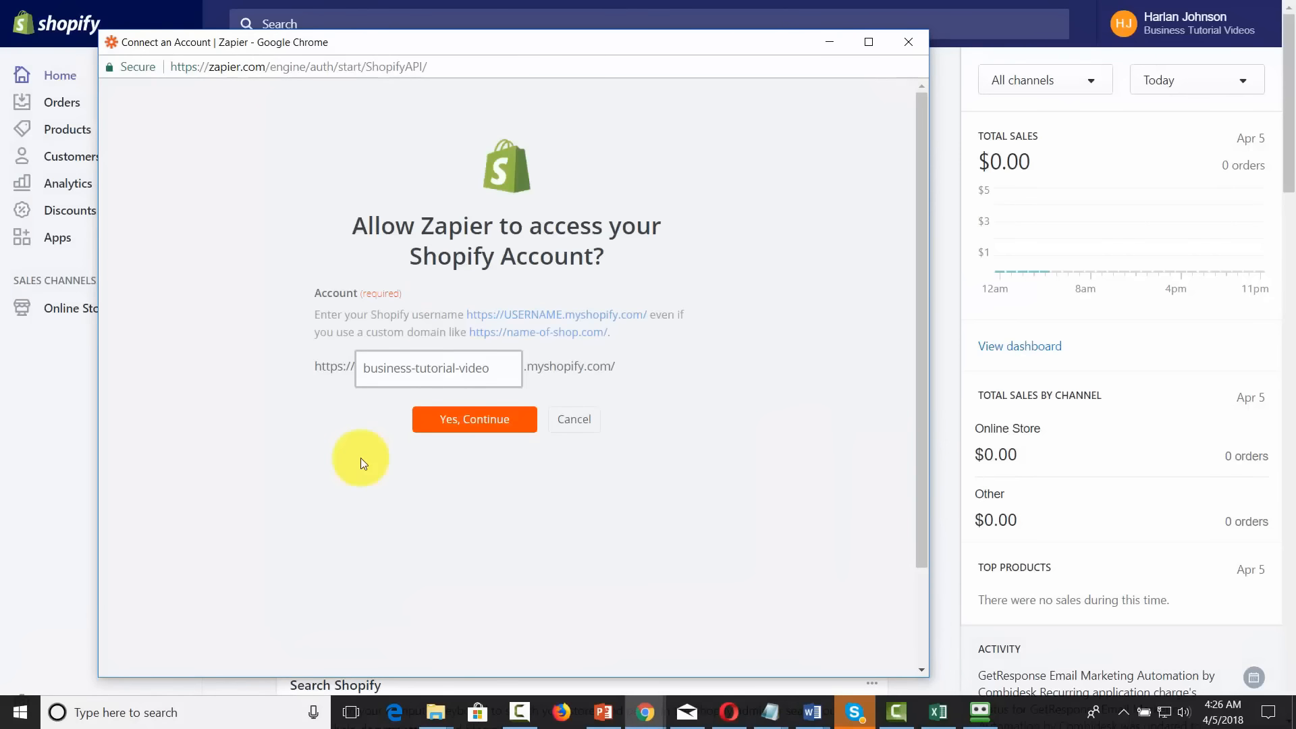
left_click(470, 421)
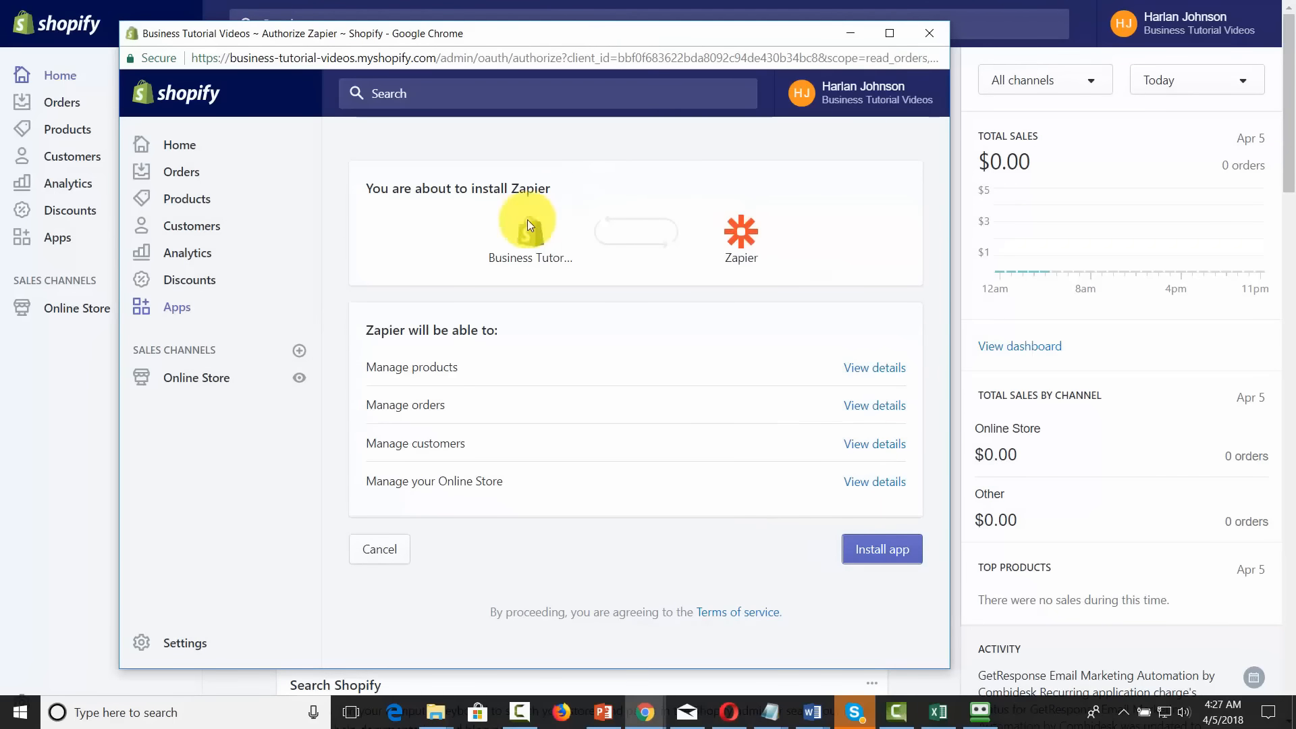
left_click(867, 553)
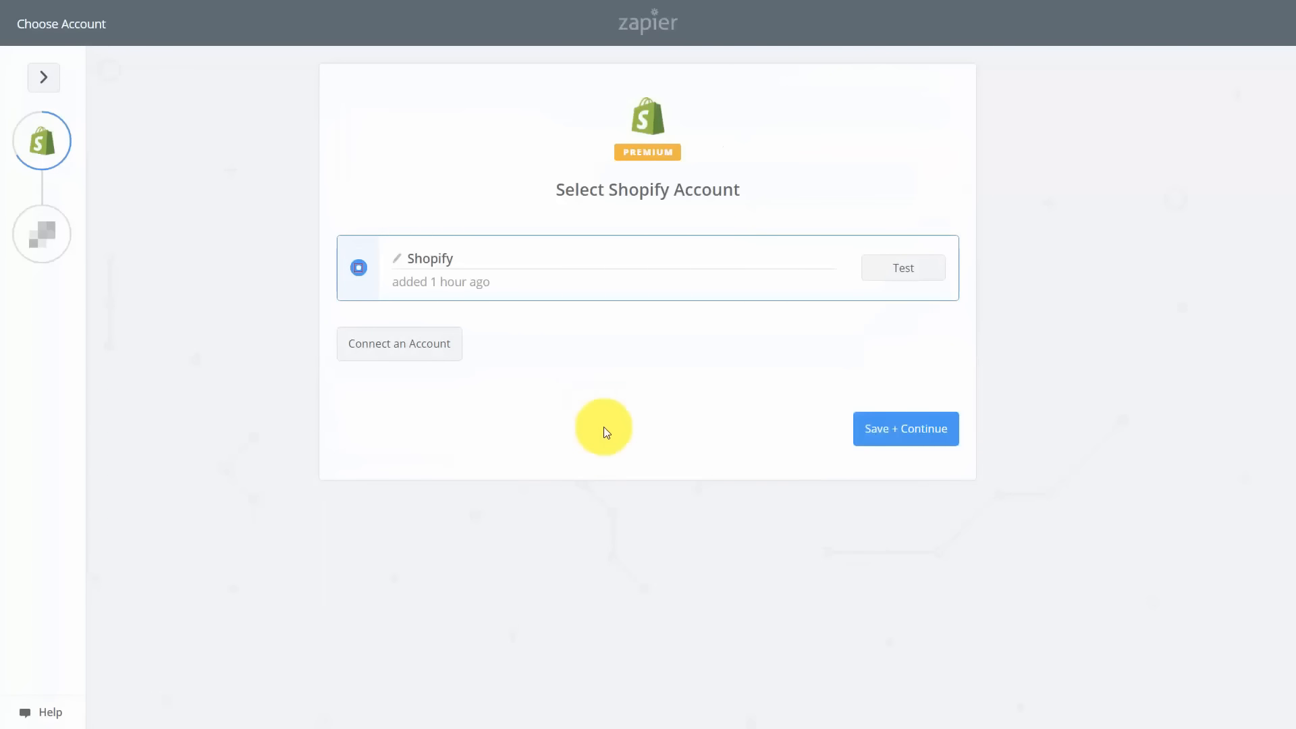
left_click(884, 435)
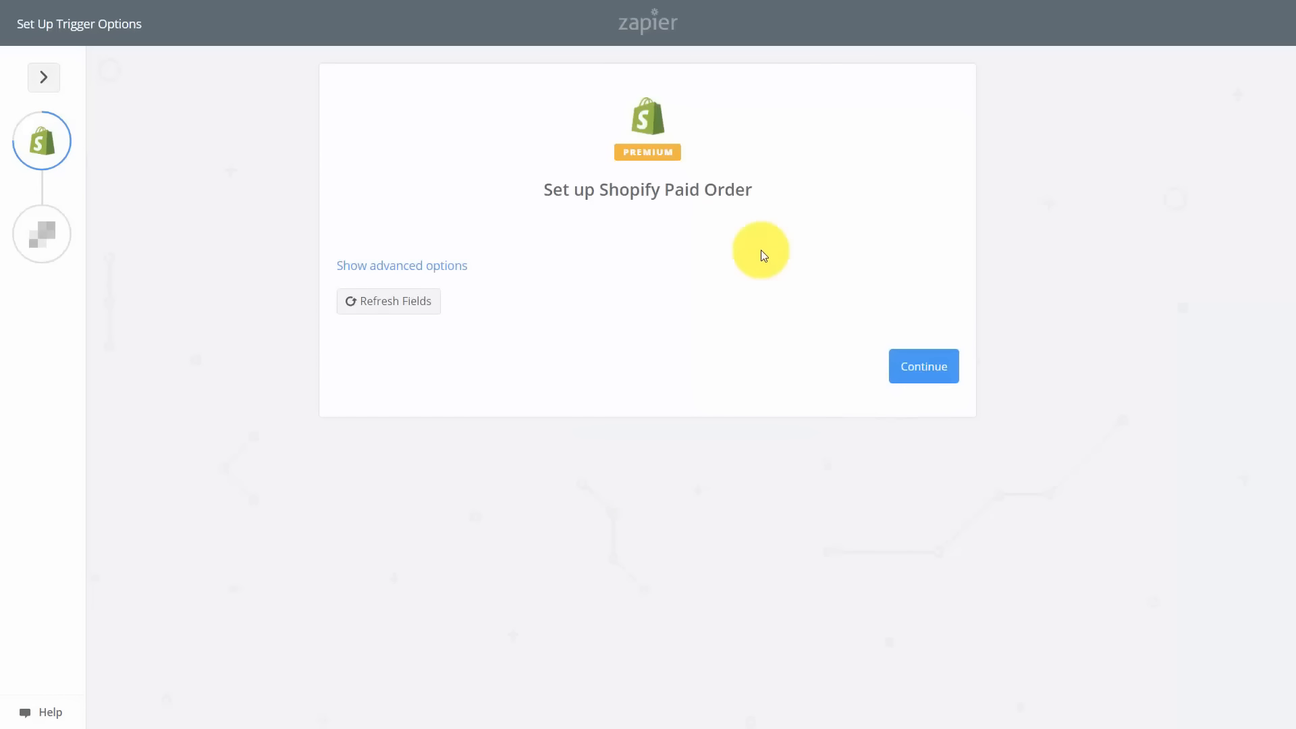
- Keep the default Shopify trigger options, try fetching an existing paid order, and skip the trigger test to use sample data
left_click(914, 376)
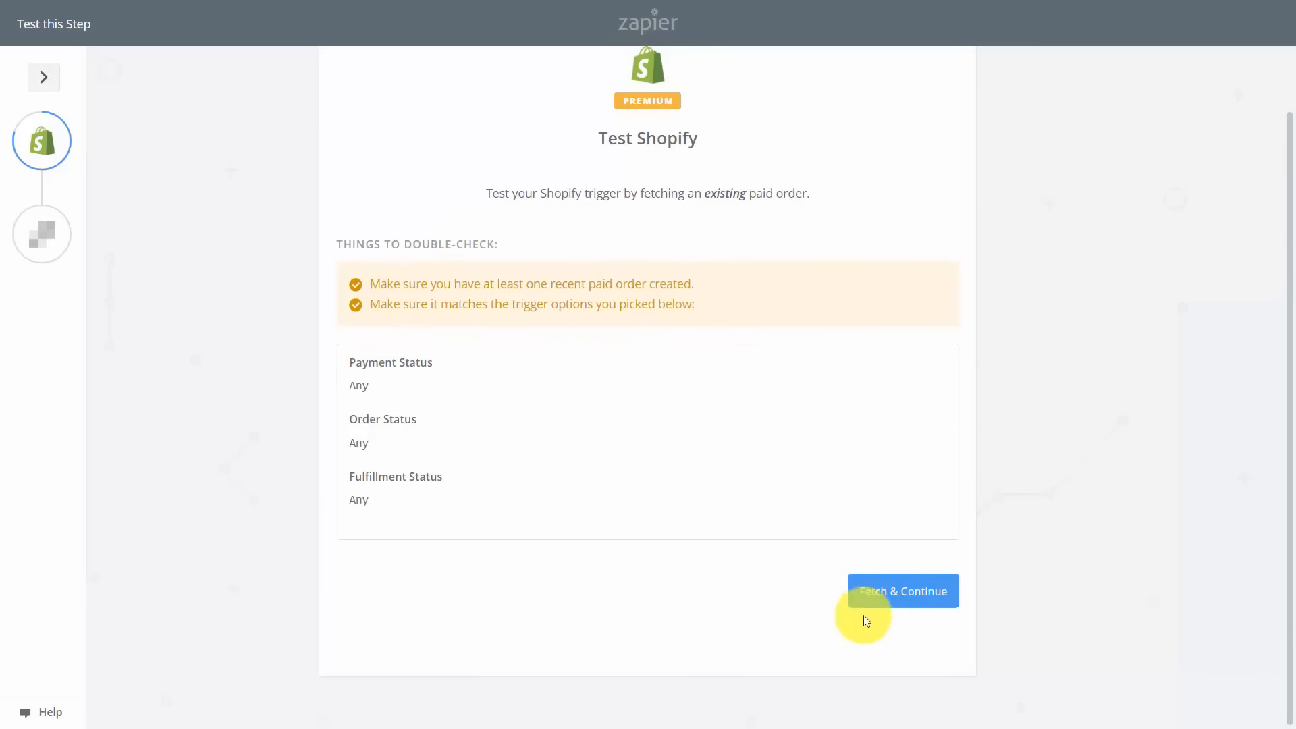
left_click(910, 605)
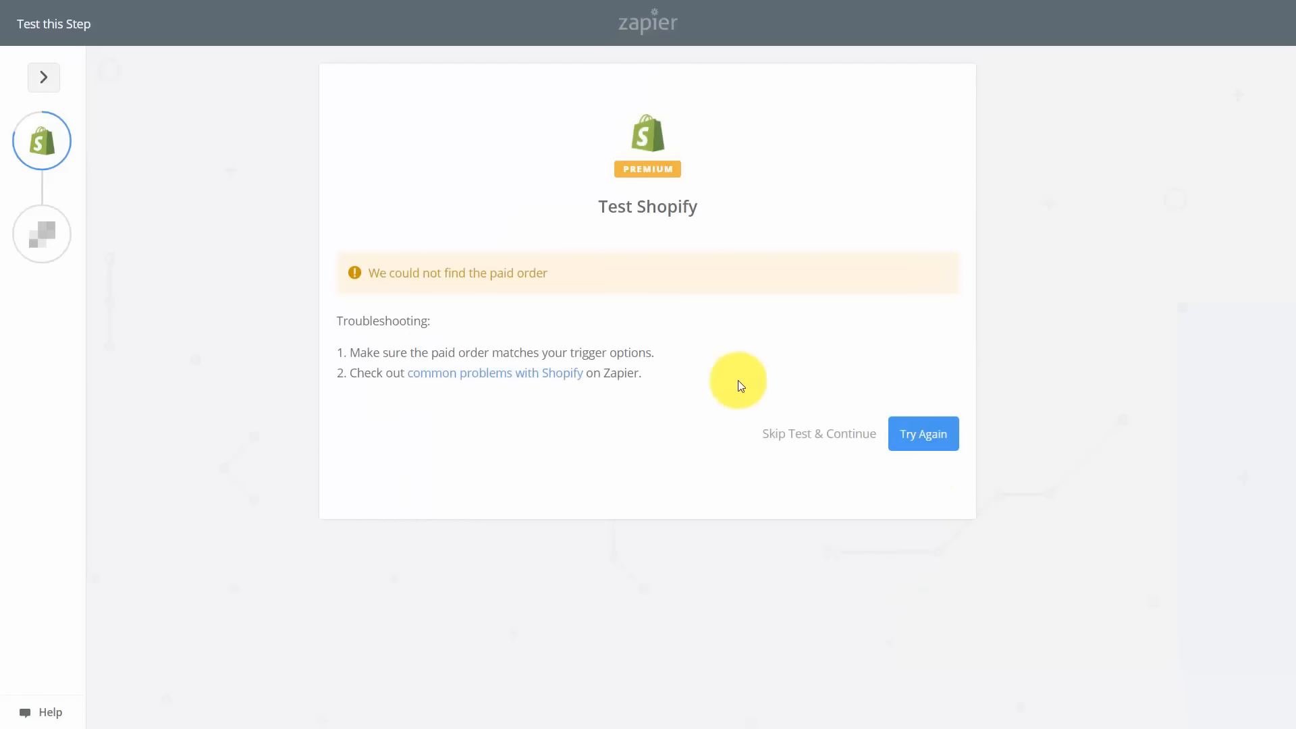
left_click(808, 439)
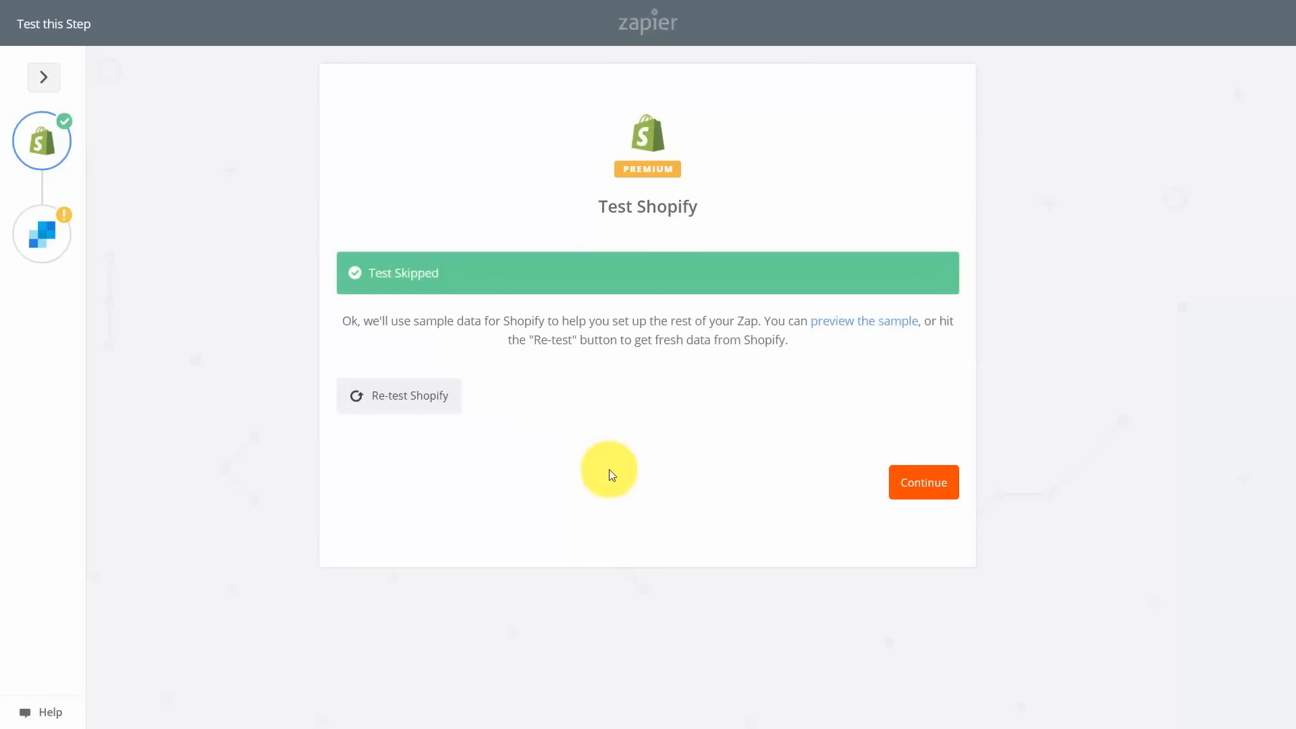
left_click(904, 483)
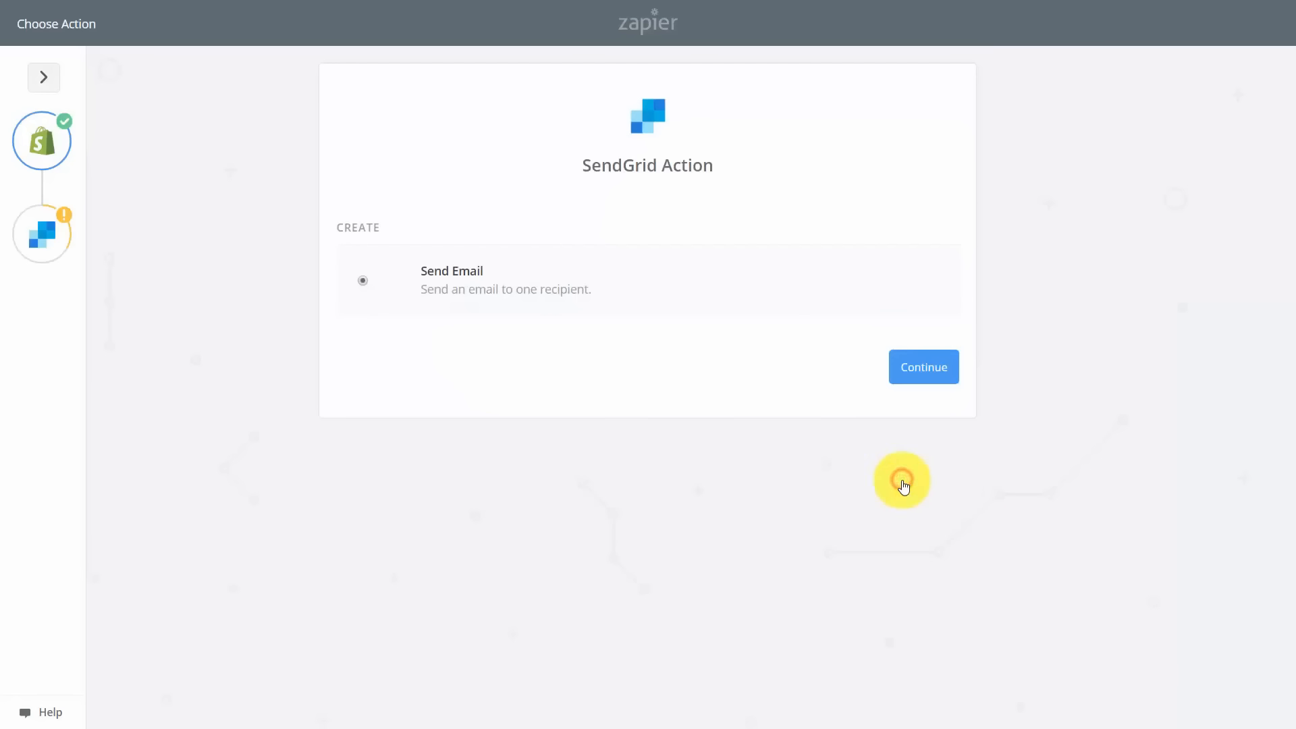
- Complete the Shopify Zap with SendGrid's Send Email action and saved account, using the subject "Thanks for your purchase!", and send its test
left_click(912, 370)
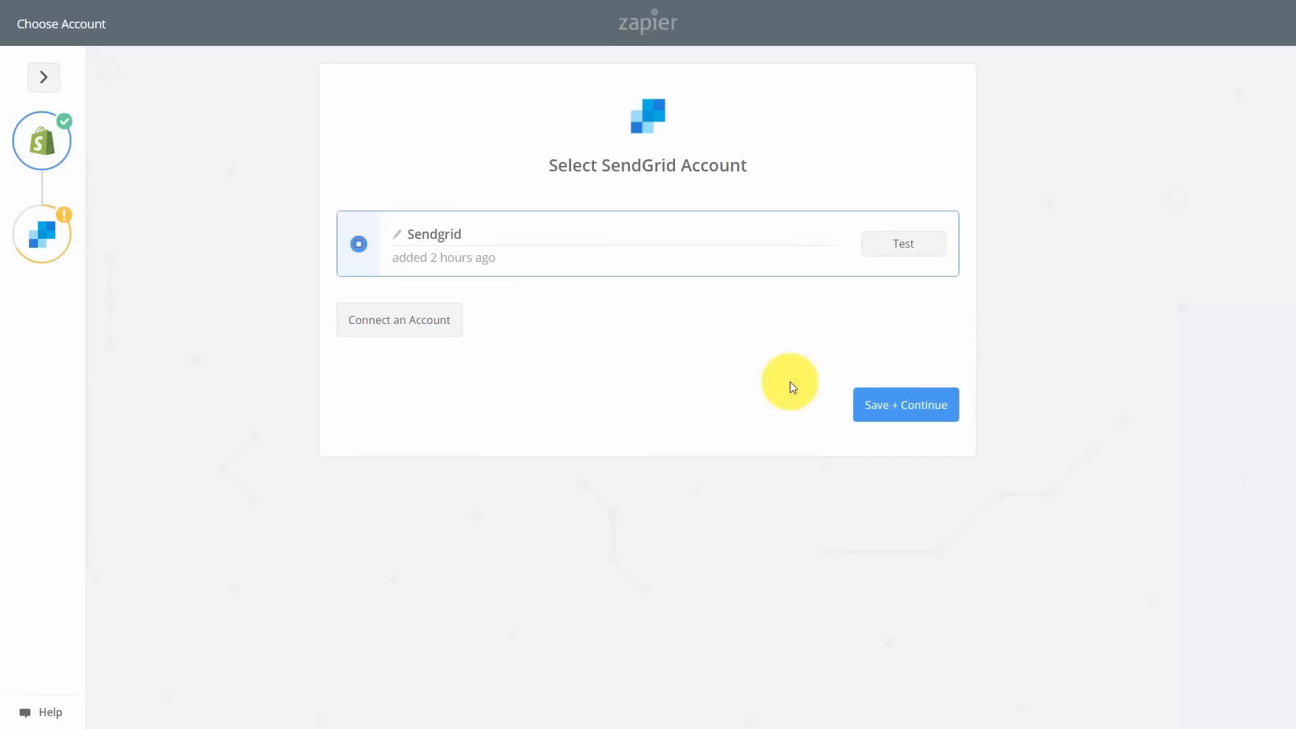
left_click(889, 405)
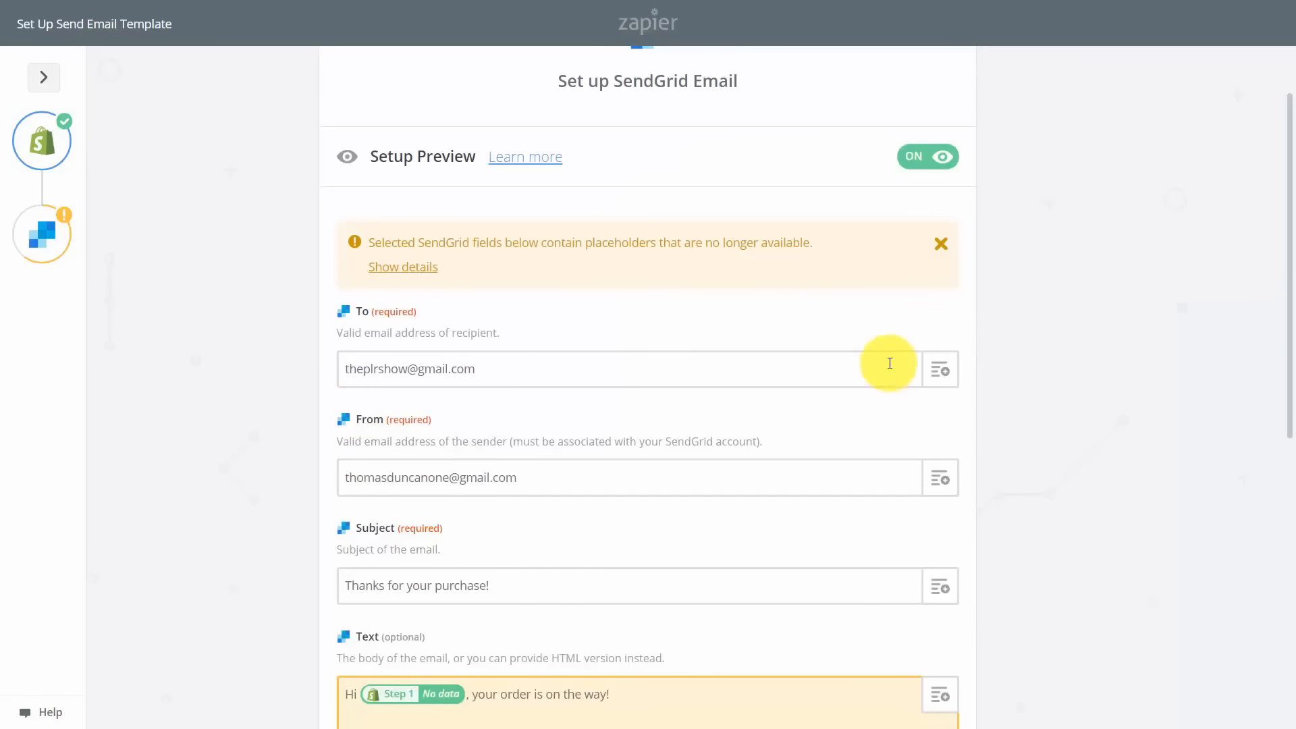
scroll(904, 432, "down", 2)
scroll(983, 556, "down", 7)
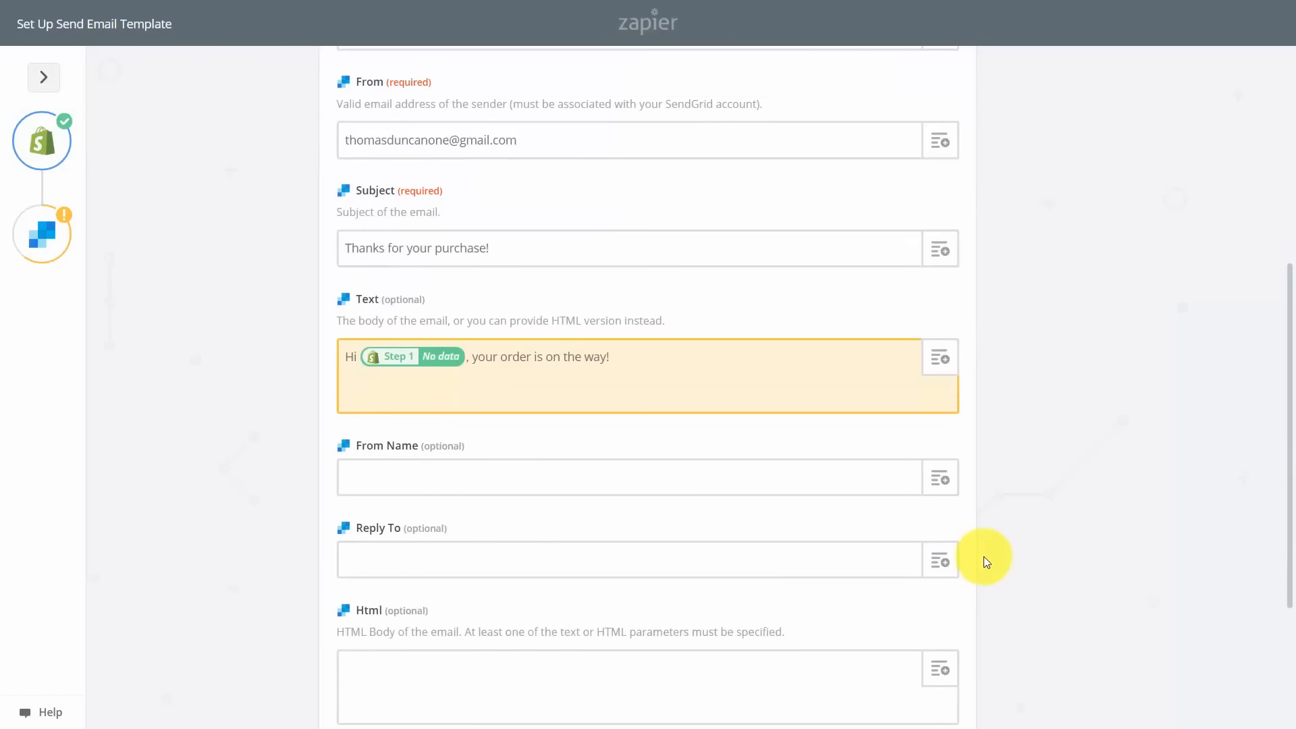
left_click(923, 627)
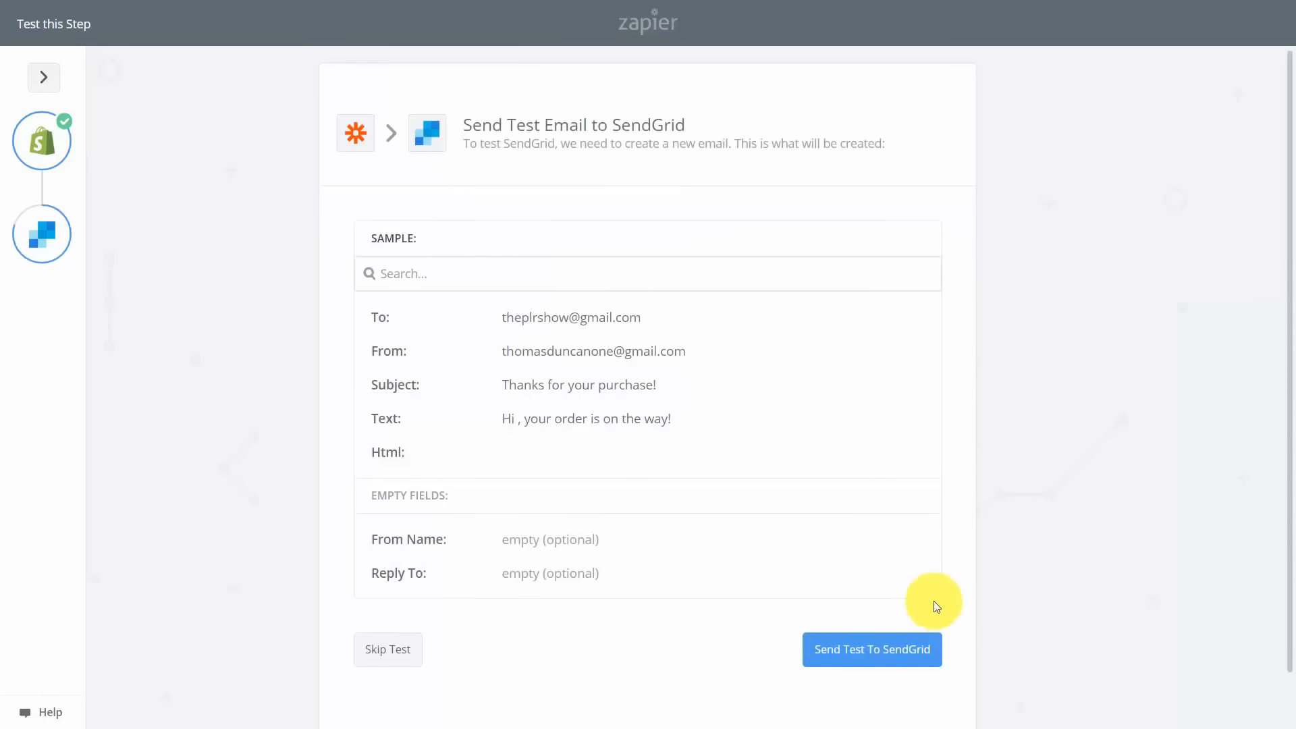
left_click(855, 651)
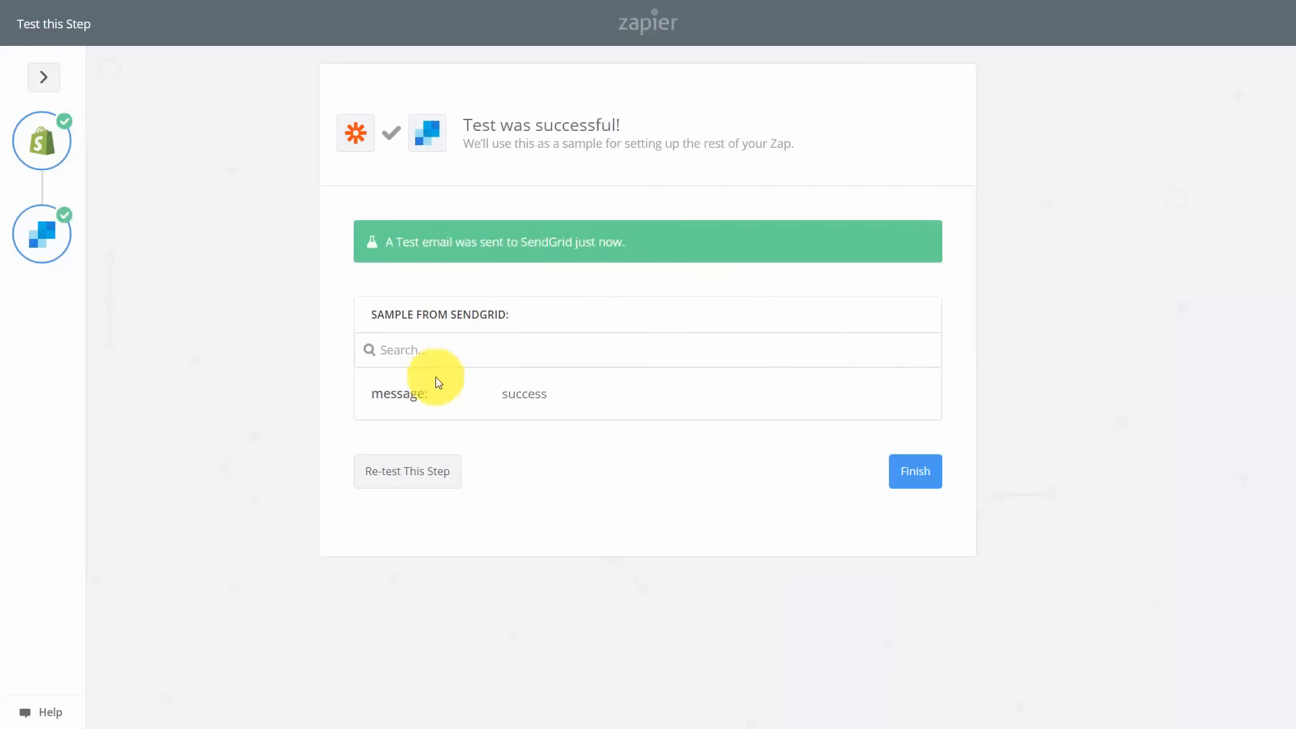
left_click(911, 478)
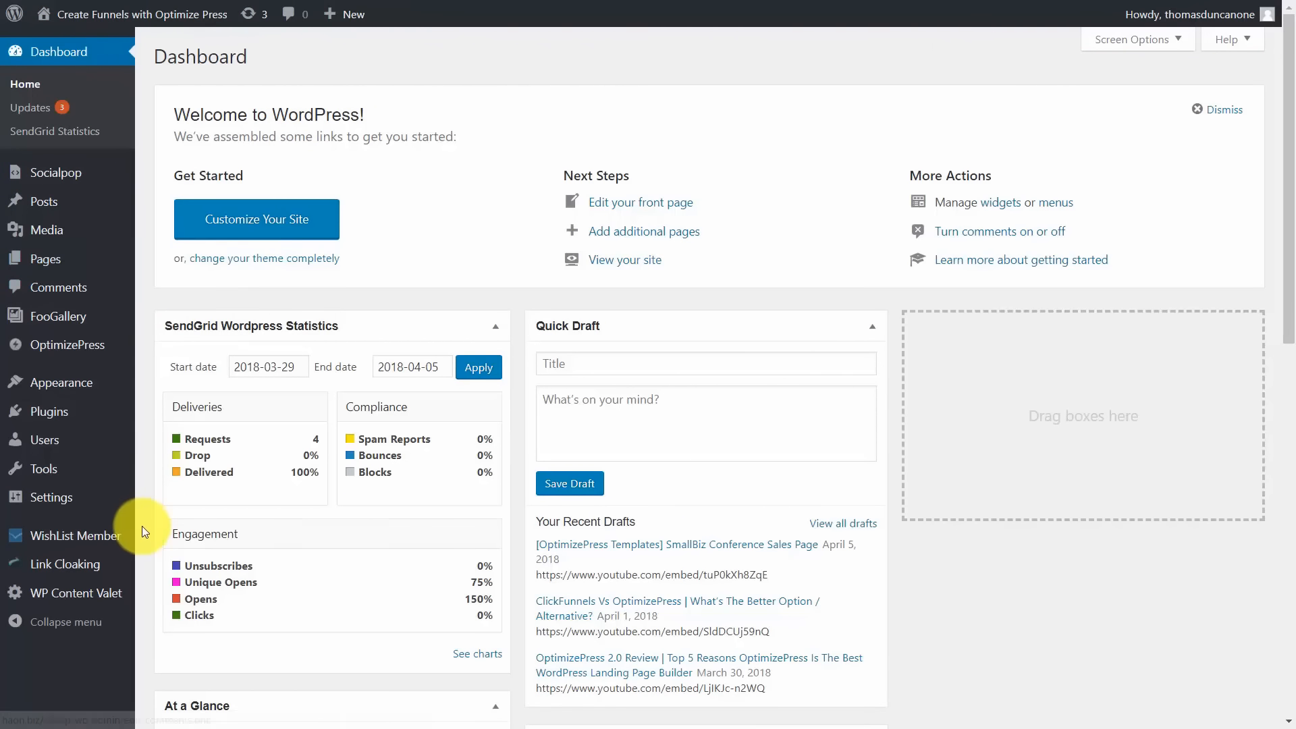
mouse_move(116, 569)
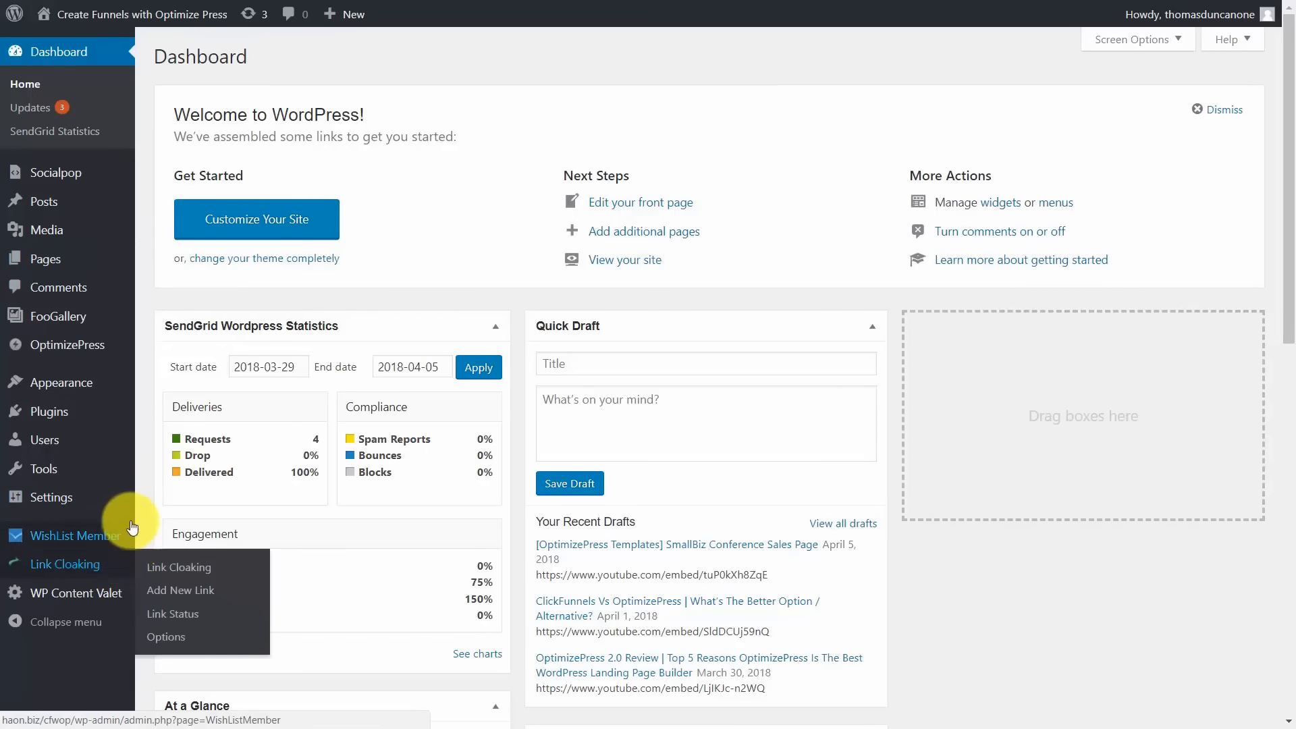